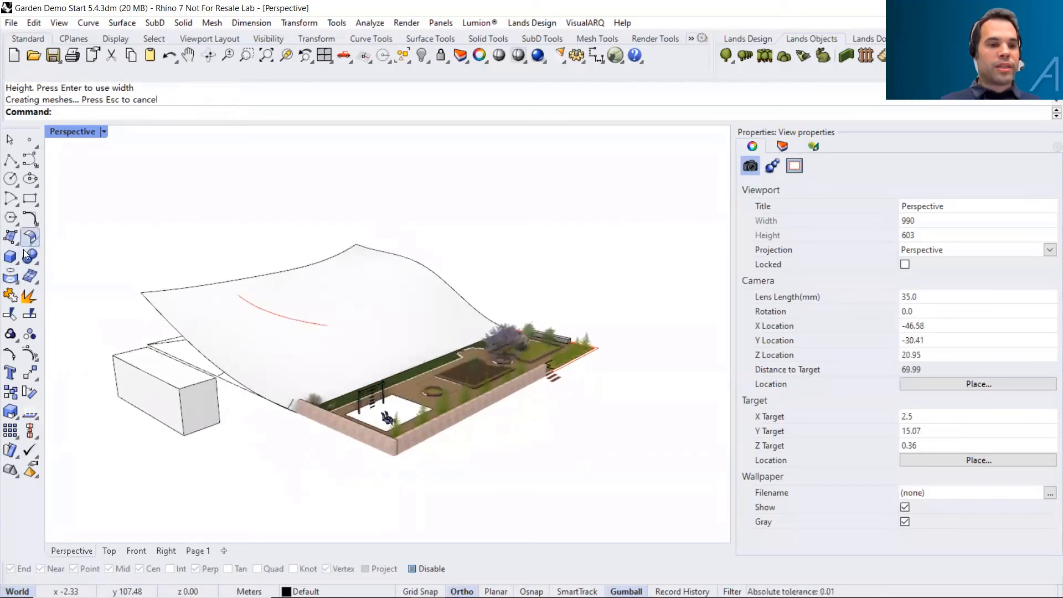
{"action": "left_click", "coordinate": [12, 258]}
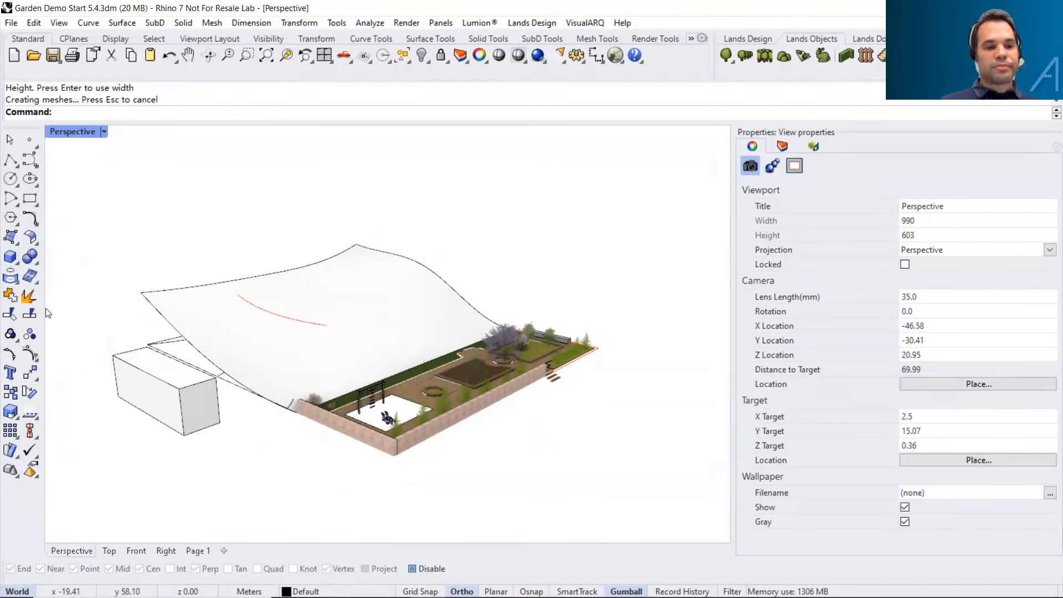
{"action": "left_click", "coordinate": [36, 380]}
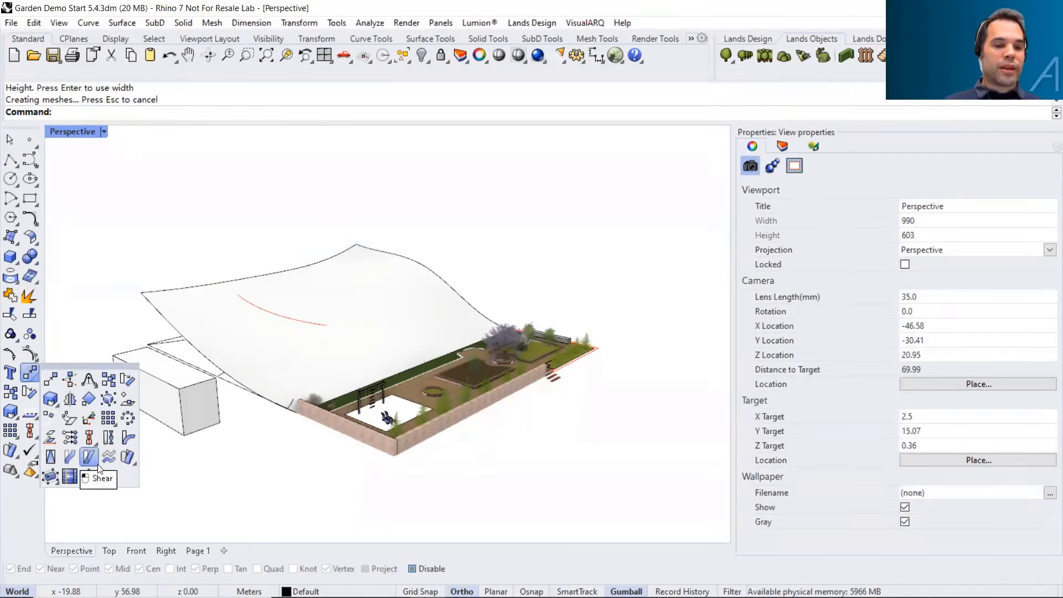
Move and rotate the box beside the terrain surface freehand with the gumball
{"action": "left_click", "coordinate": [203, 435]}
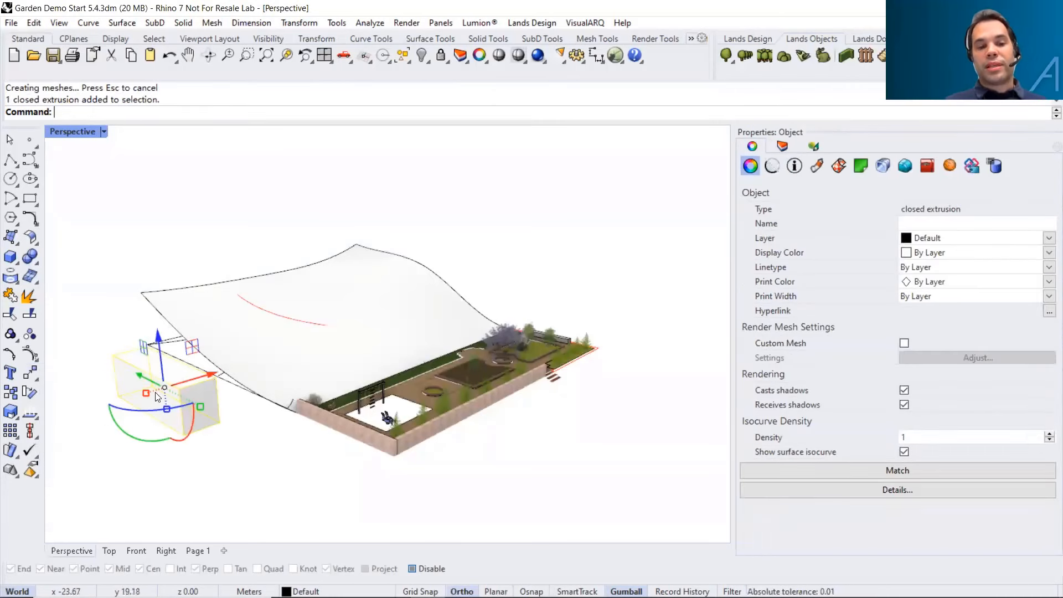
{"action": "right_click_drag", "start_coordinate": [152, 380], "coordinate": [198, 436]}
{"action": "left_click_drag", "start_coordinate": [172, 448], "coordinate": [178, 472]}
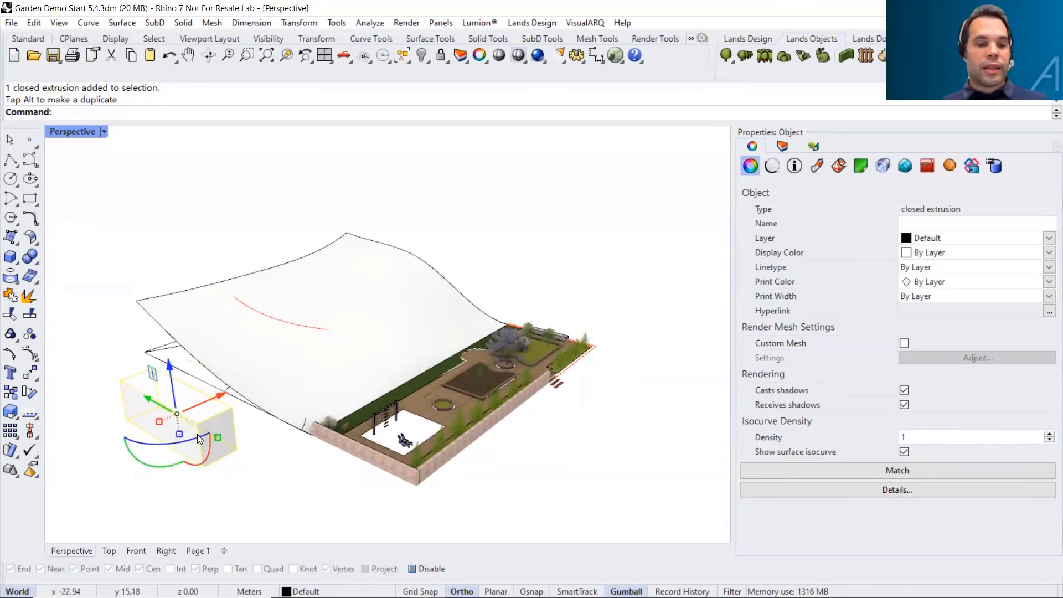
{"action": "left_click_drag", "start_coordinate": [195, 437], "coordinate": [159, 316]}
{"action": "right_click_drag", "start_coordinate": [177, 333], "coordinate": [206, 387]}
{"action": "left_click_drag", "start_coordinate": [206, 387], "coordinate": [202, 309]}
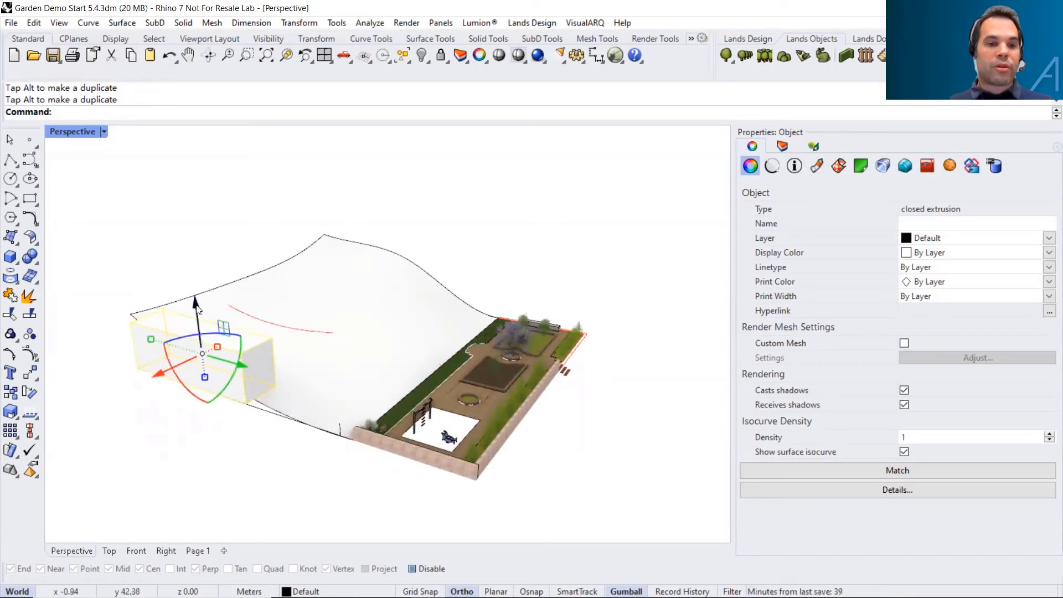
{"action": "left_click", "coordinate": [197, 304]}
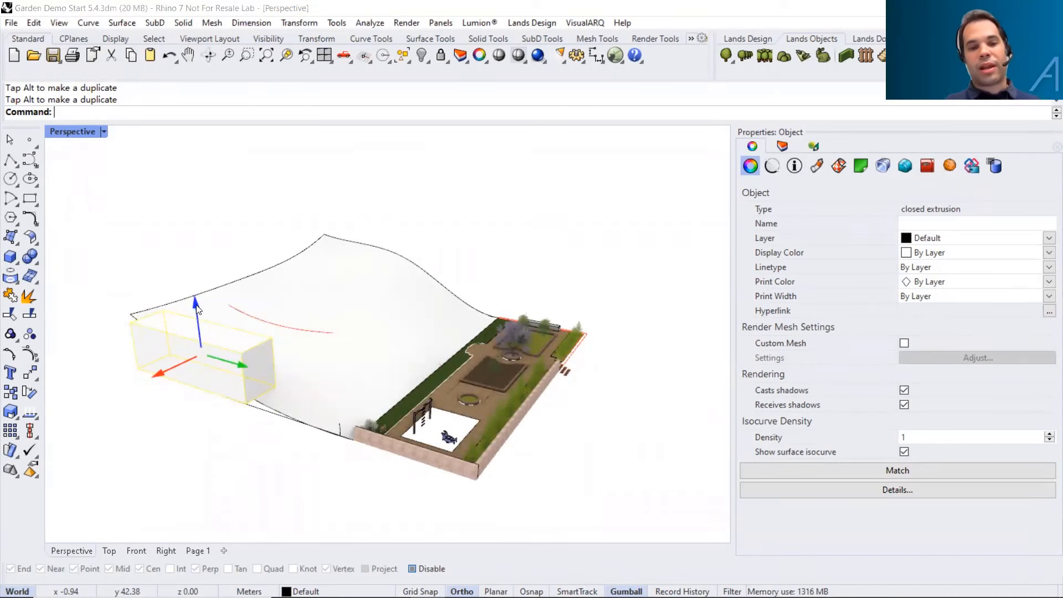
{"action": "key", "text": "Return"}
{"action": "right_click_drag", "start_coordinate": [262, 341], "coordinate": [178, 441]}
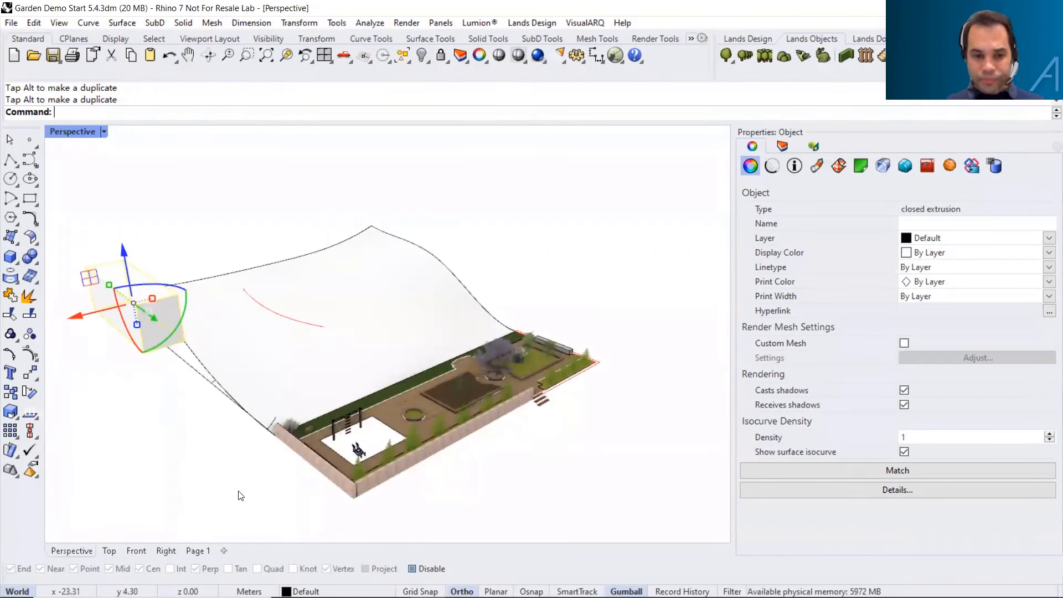
Turn the object snaps back on
{"action": "left_click", "coordinate": [411, 569]}
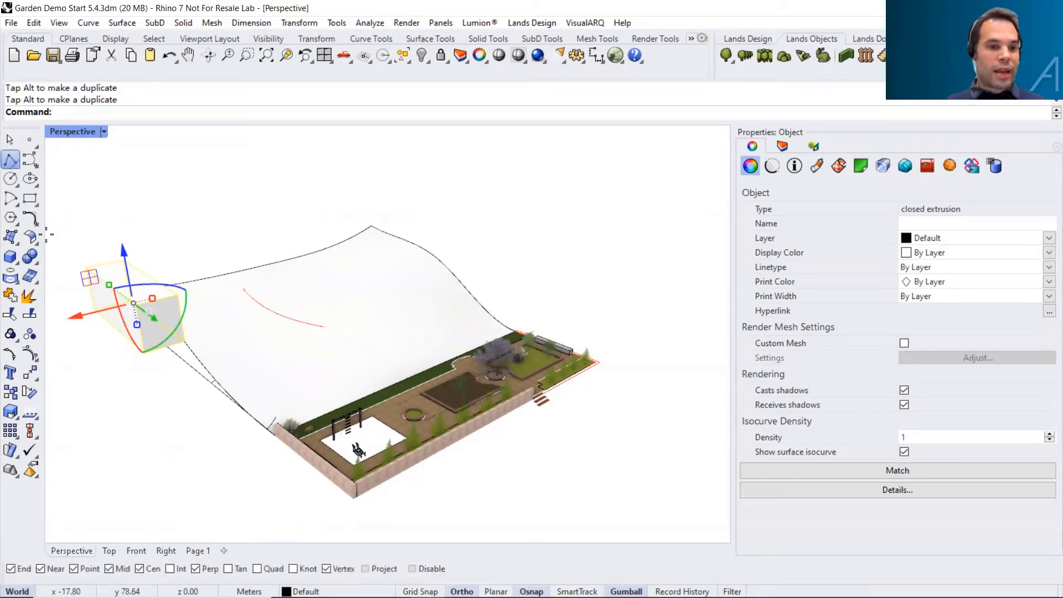
{"action": "left_click", "coordinate": [10, 160]}
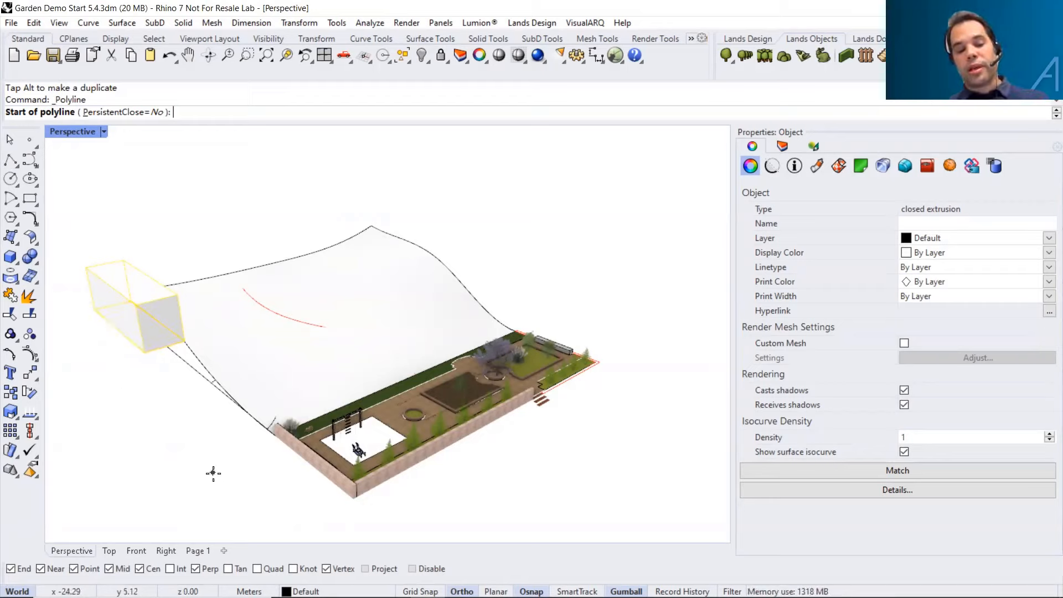
{"action": "key", "text": "Escape"}
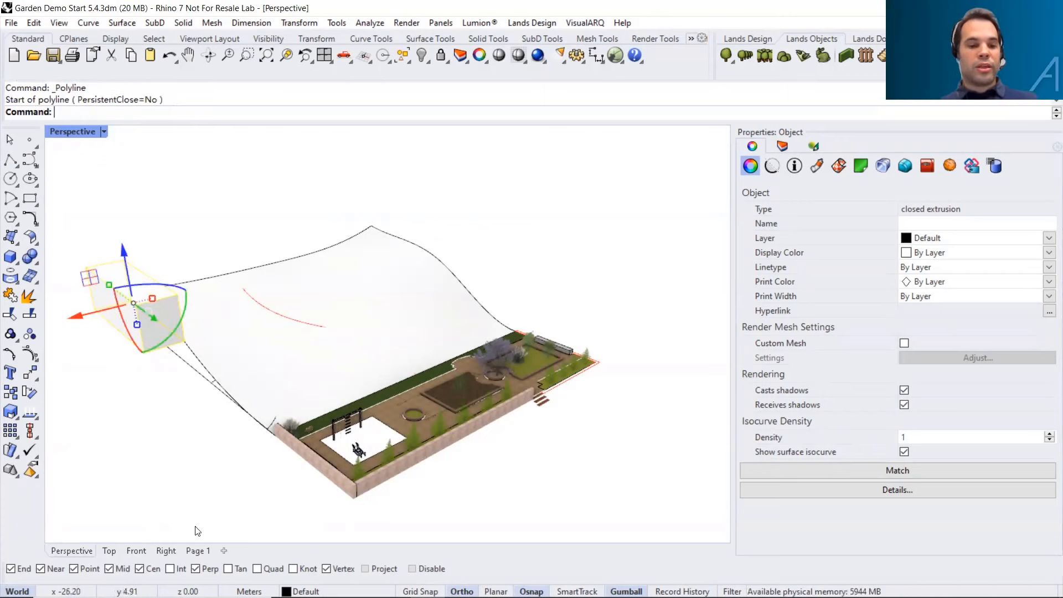
Delete the box standing beside the terrain surface
{"action": "mouse_move", "coordinate": [233, 468]}
{"action": "right_mouse_down", "text": "shift"}
{"action": "mouse_move", "coordinate": [277, 473]}
{"action": "mouse_move", "coordinate": [240, 470]}
{"action": "right_mouse_up", "text": "shift"}
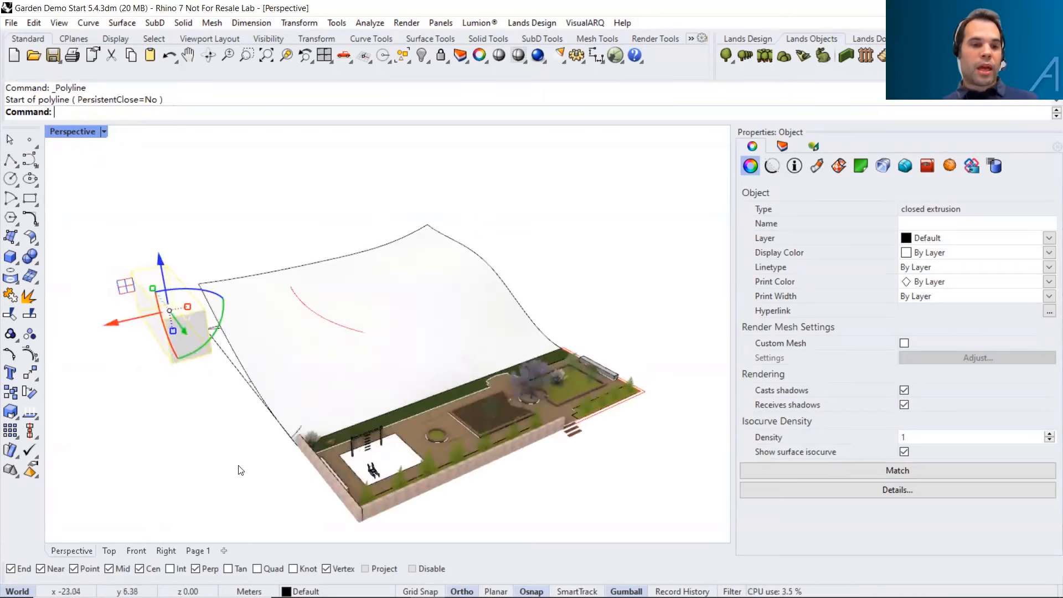
{"action": "left_click", "coordinate": [239, 467]}
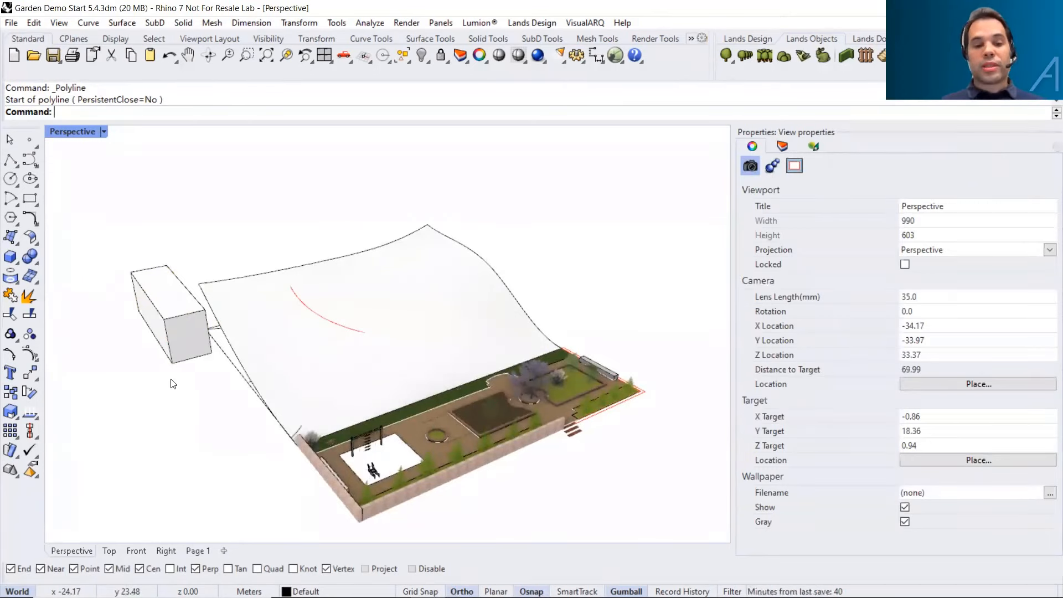
{"action": "left_click", "coordinate": [168, 354]}
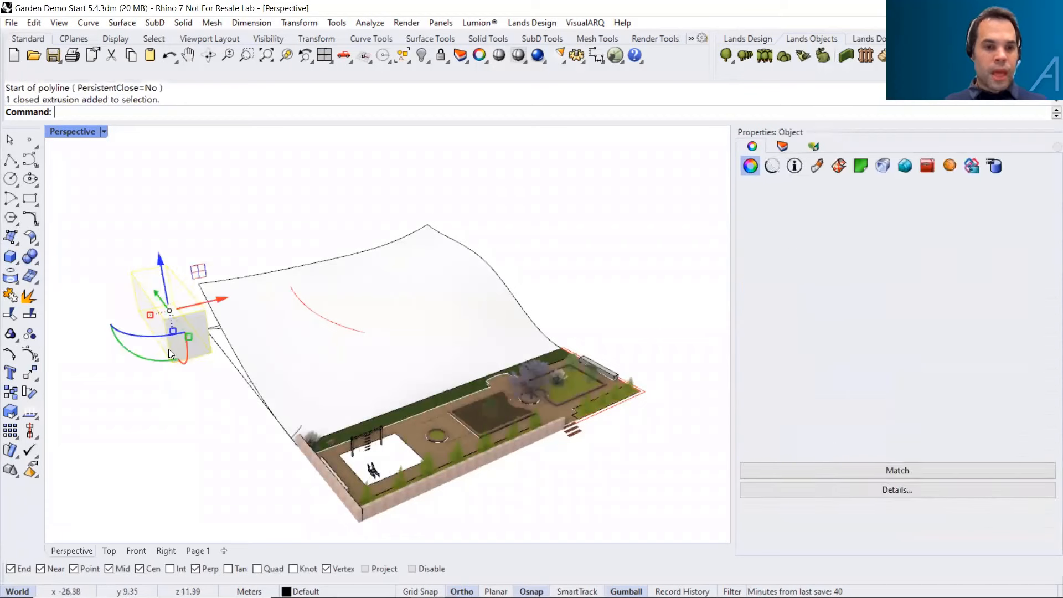
{"action": "key", "text": "Delete"}
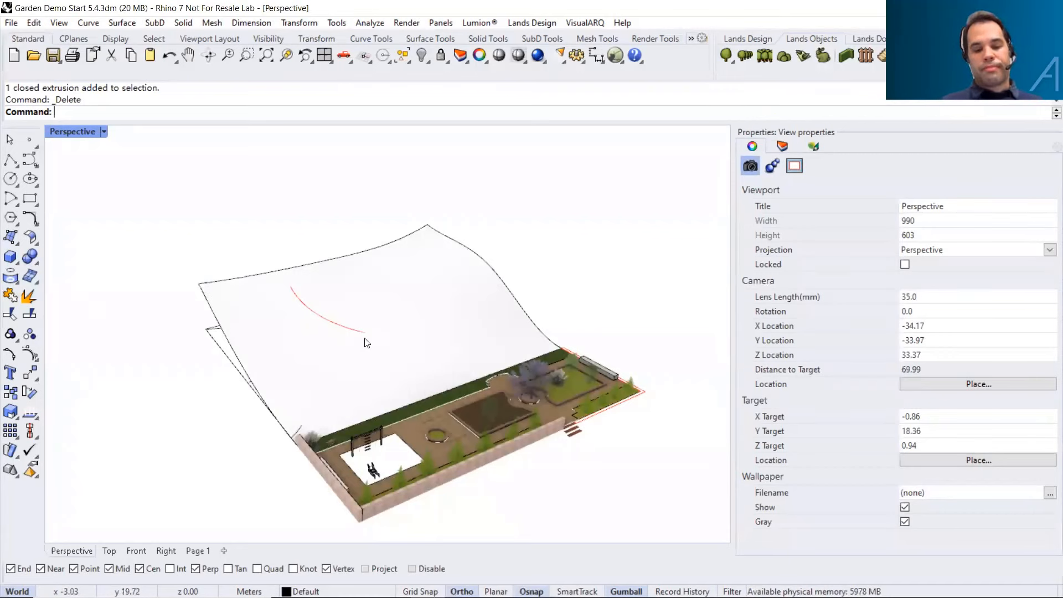
Select the large curved terrain surface and check which layer it is on in the layer list
{"action": "right_click_drag", "start_coordinate": [366, 341], "coordinate": [326, 327], "text": "shift"}
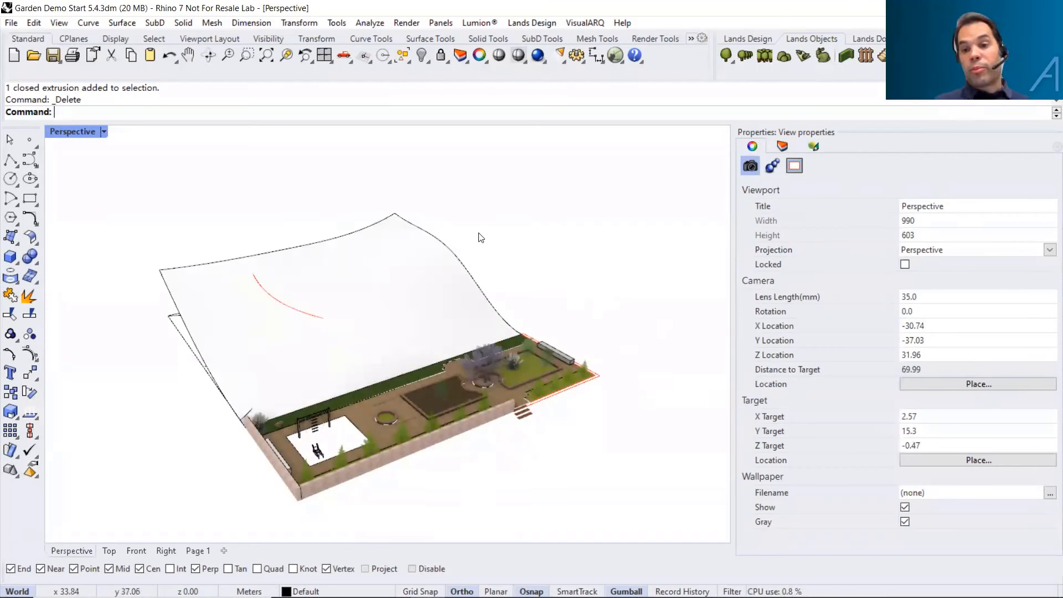
{"action": "left_click", "coordinate": [430, 235]}
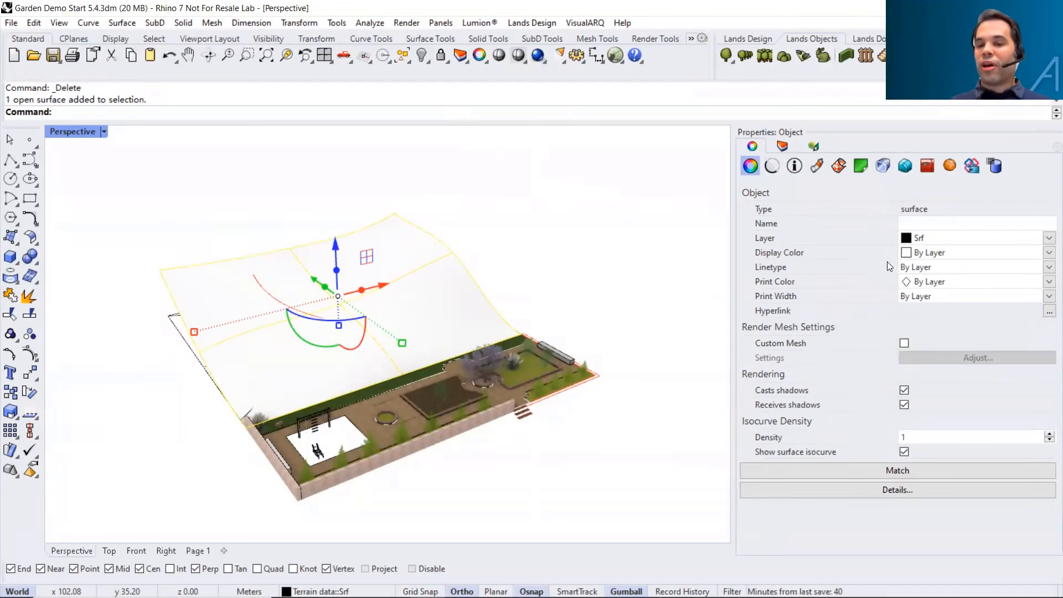
{"action": "left_click", "coordinate": [781, 146]}
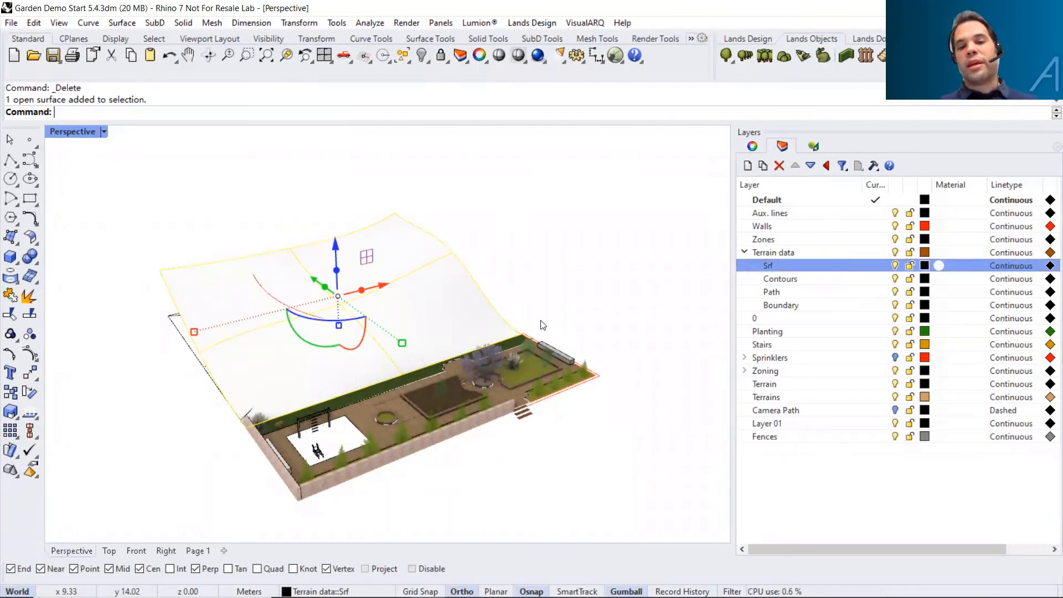
Toggle the visibility of the Zones and Planting layers off and back on to examine which objects they hold
{"action": "left_click", "coordinate": [896, 240]}
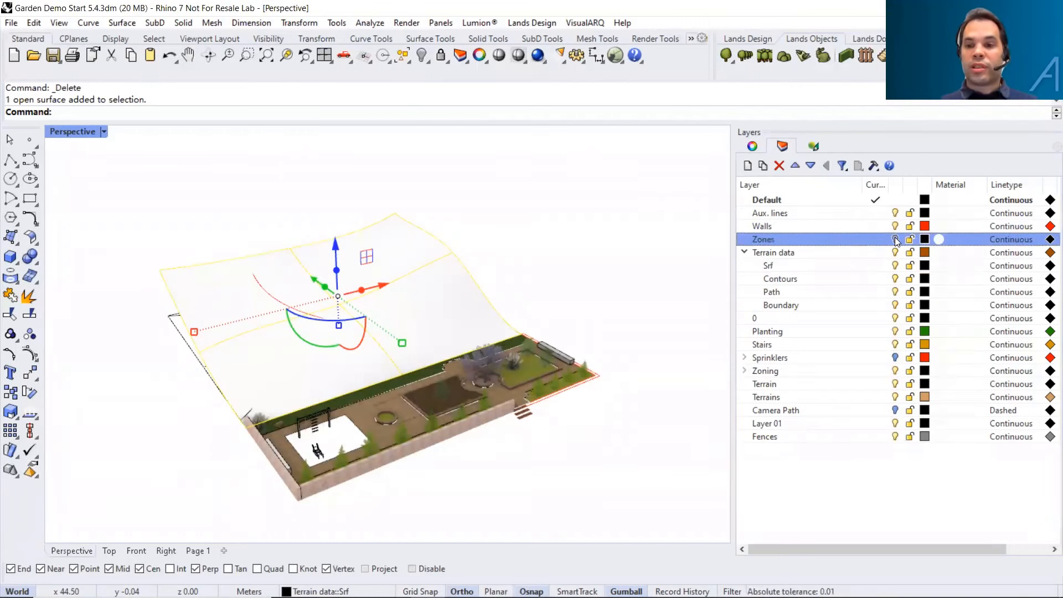
{"action": "left_click", "coordinate": [895, 240]}
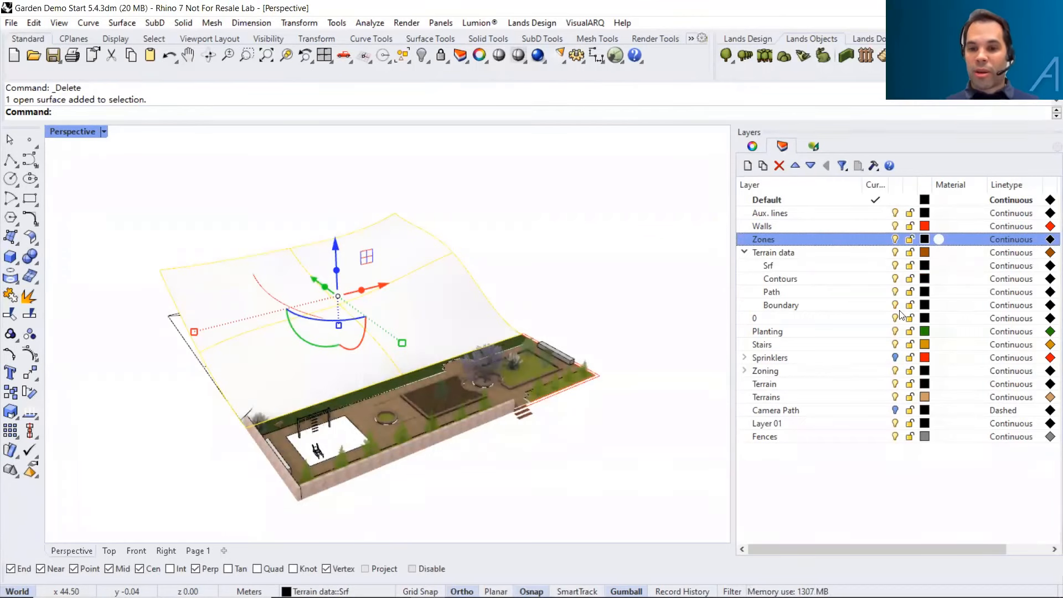
{"action": "left_click", "coordinate": [896, 331]}
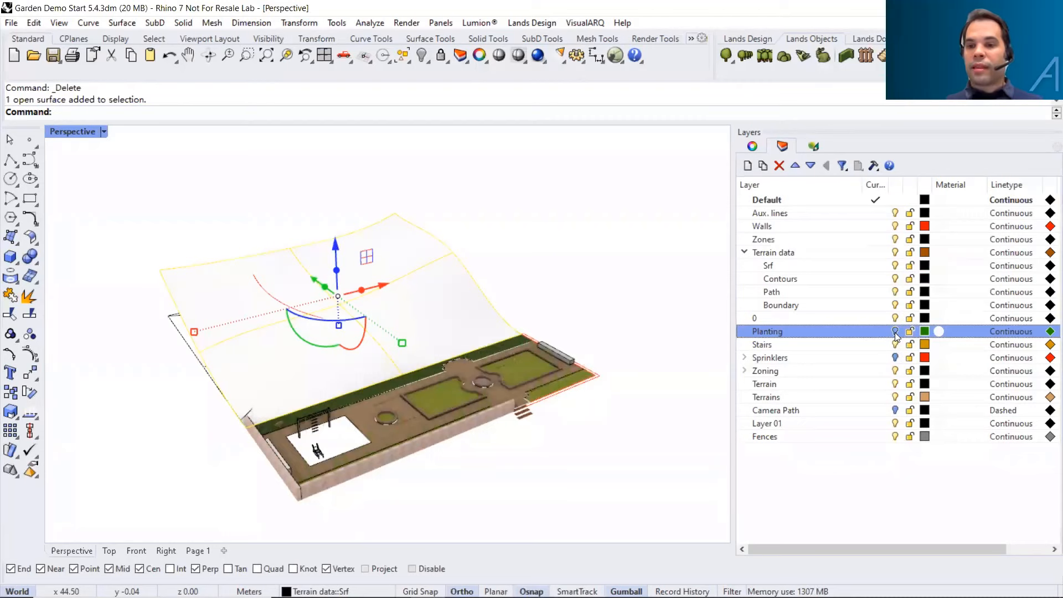
{"action": "left_click", "coordinate": [896, 332]}
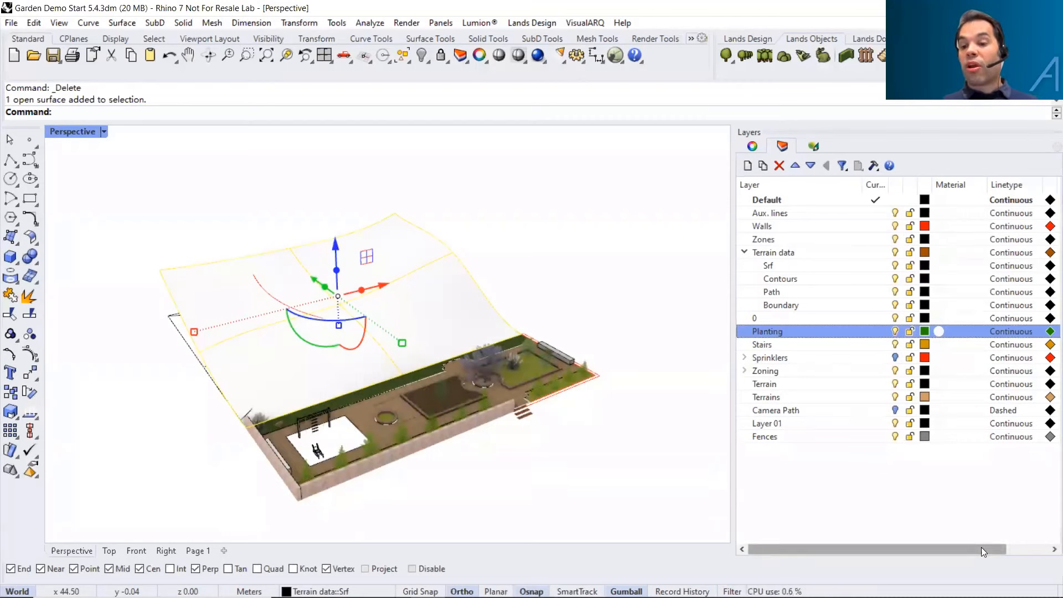
{"action": "left_click_drag", "start_coordinate": [983, 551], "coordinate": [1025, 551]}
{"action": "left_click_drag", "start_coordinate": [961, 548], "coordinate": [864, 552]}
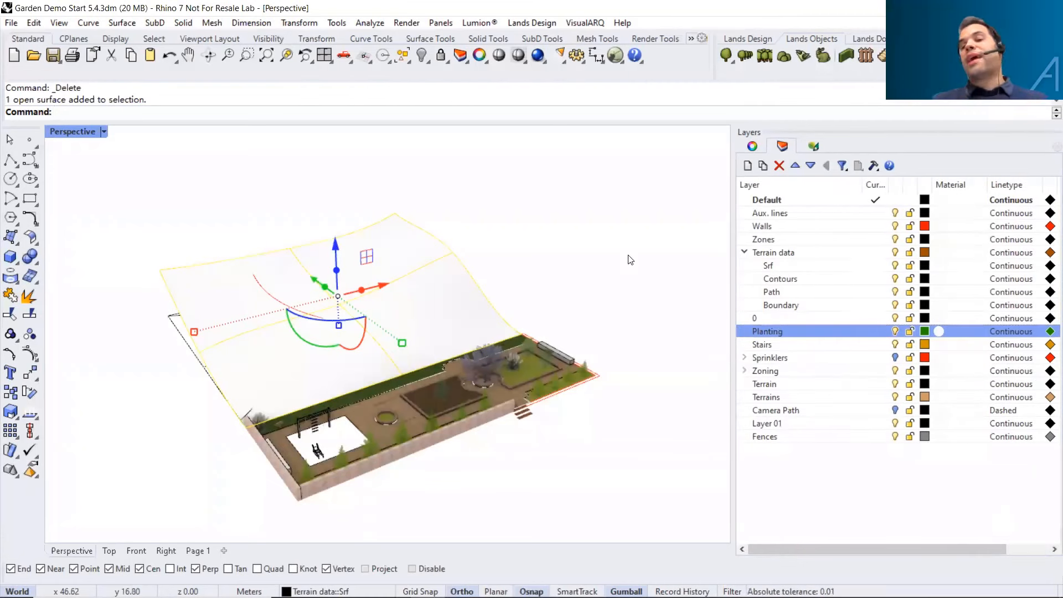
{"action": "left_click", "coordinate": [563, 243]}
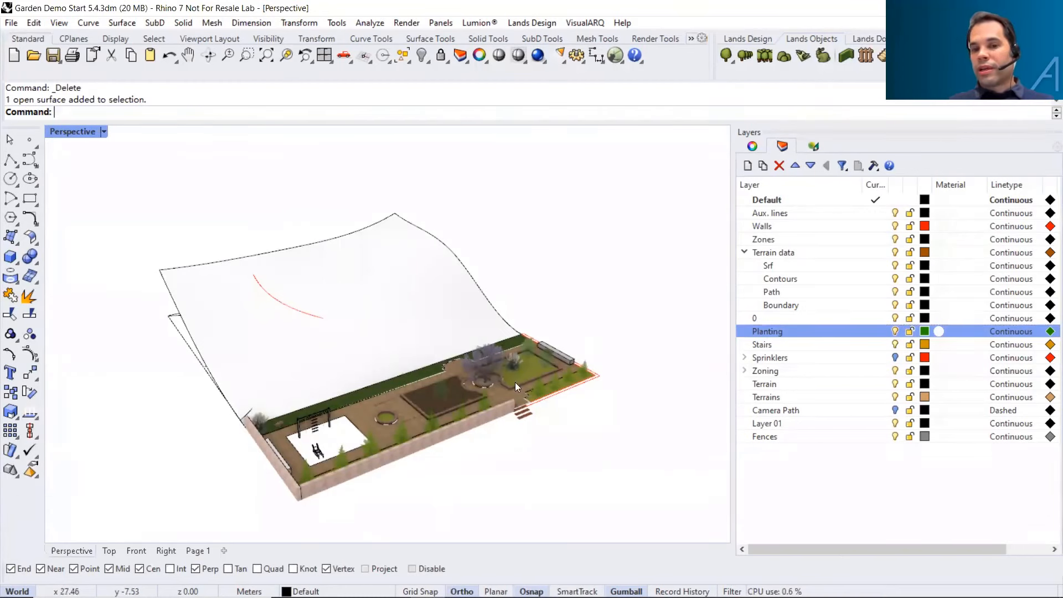
{"action": "left_click", "coordinate": [895, 330]}
{"action": "left_click", "coordinate": [897, 331]}
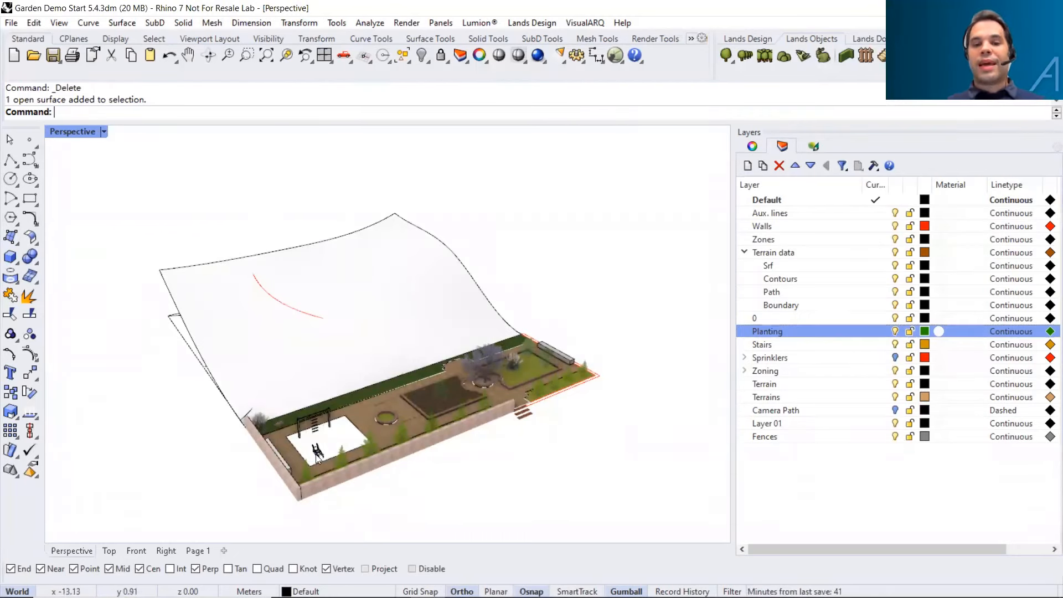
Undock the Lands Design toolbar group and float it over the upper part of the perspective viewport
{"action": "scroll", "coordinate": [331, 439], "scroll_direction": "up", "scroll_amount": 2}
{"action": "right_click_drag", "start_coordinate": [372, 396], "coordinate": [338, 359], "text": "shift"}
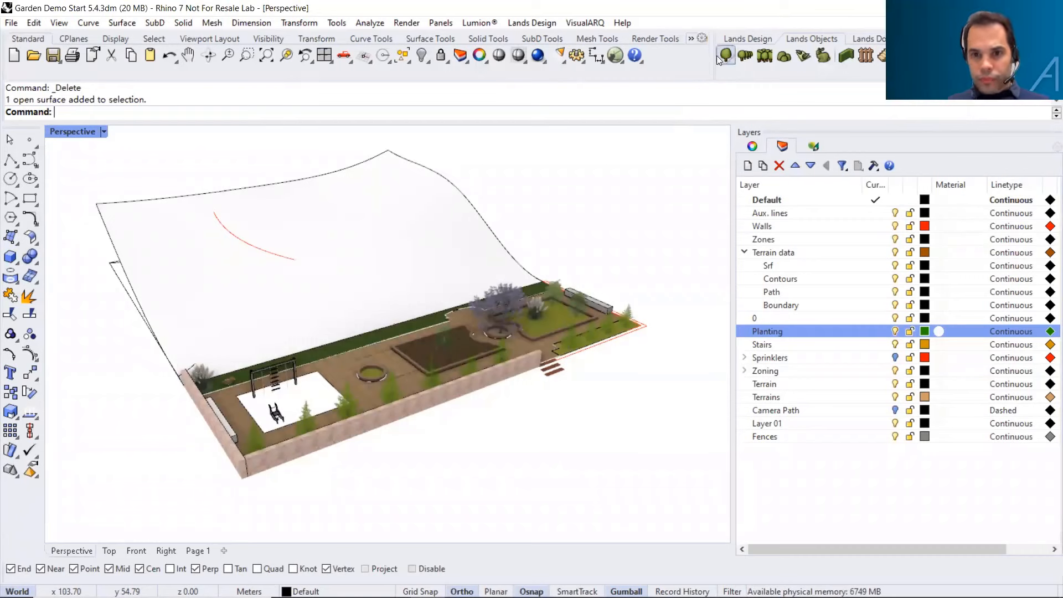
{"action": "left_click_drag", "start_coordinate": [715, 55], "coordinate": [299, 182]}
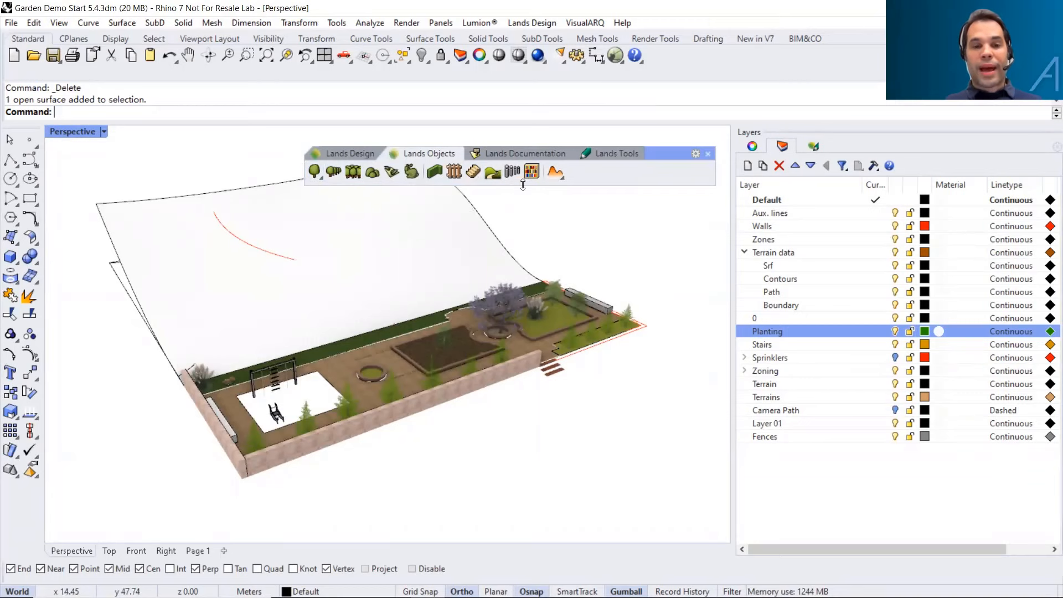
Examine the landscape object and terrain tools, then the documentation tools for plant lists, labels and Plant Photo
{"action": "left_click", "coordinate": [320, 178]}
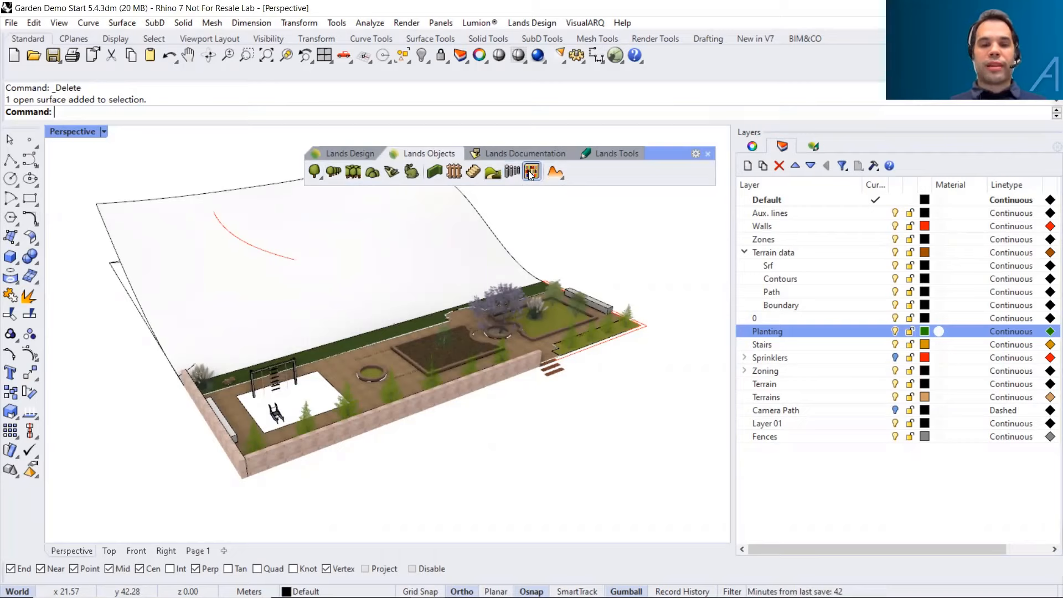
{"action": "left_click", "coordinate": [562, 183]}
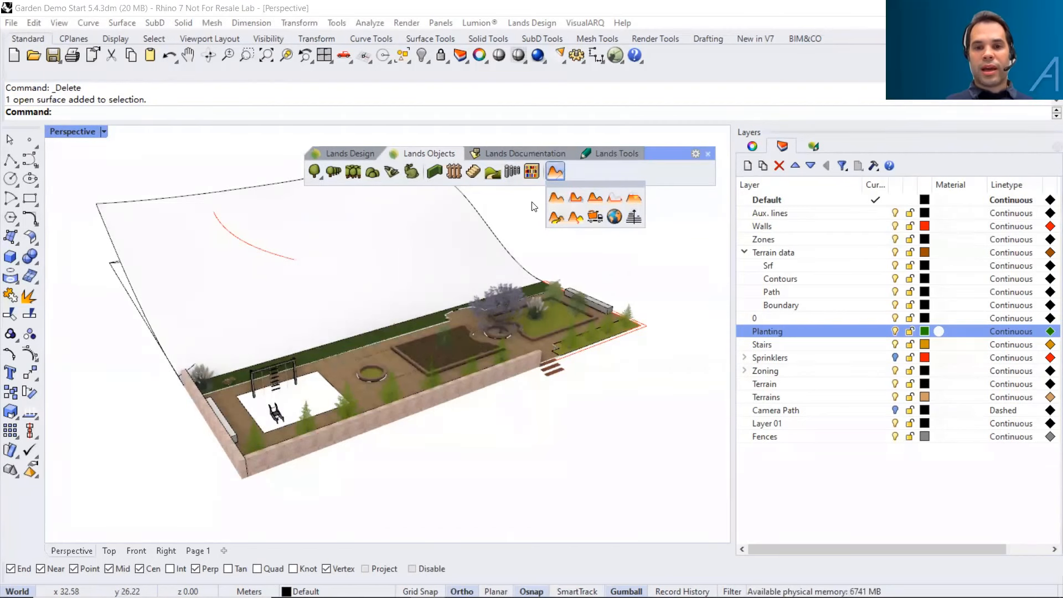
{"action": "left_click", "coordinate": [501, 153]}
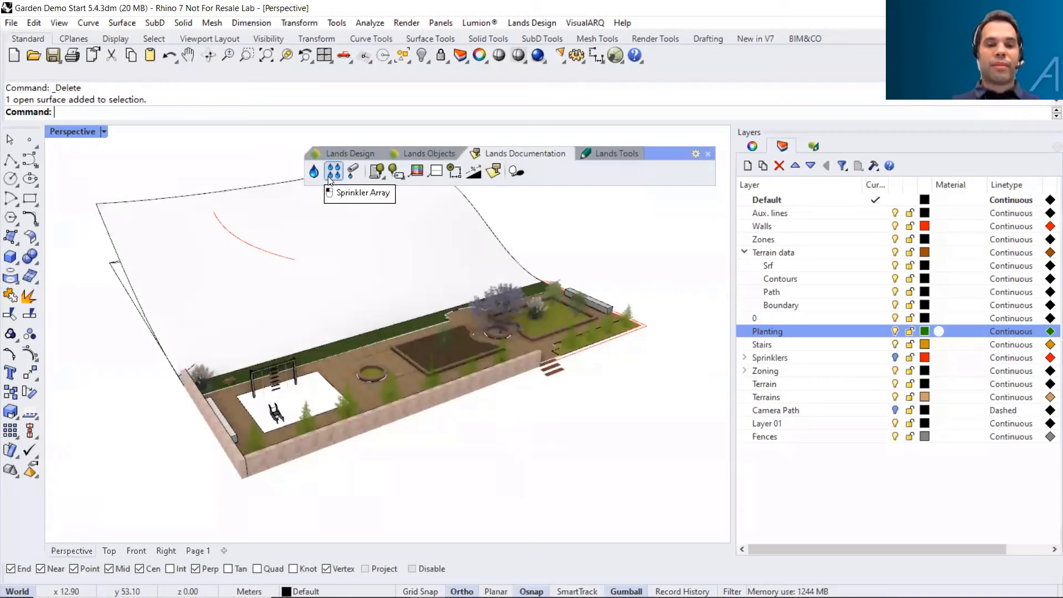
{"action": "left_click", "coordinate": [381, 175]}
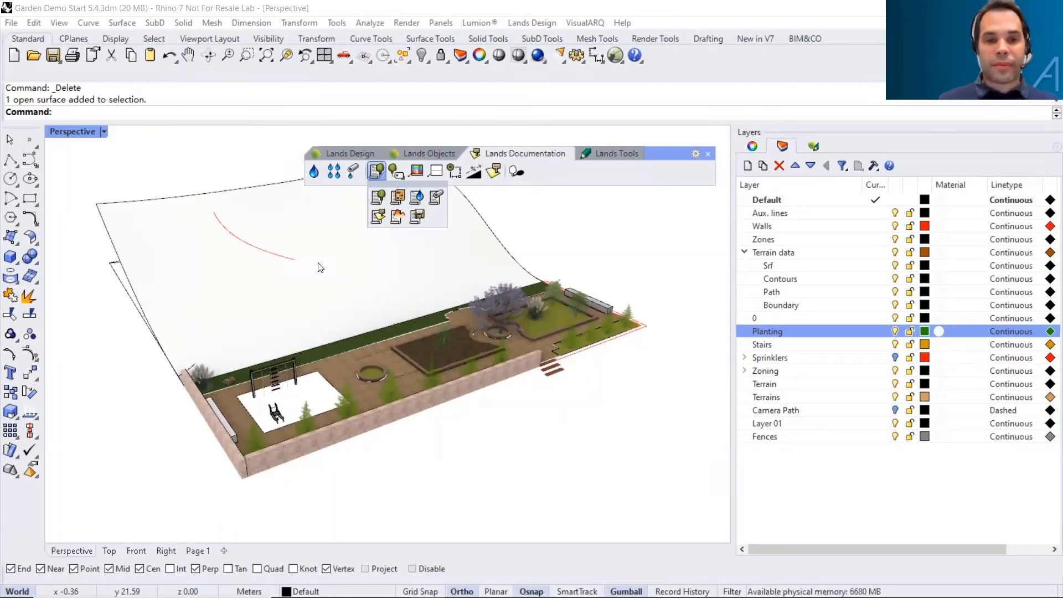
{"action": "left_click", "coordinate": [404, 179]}
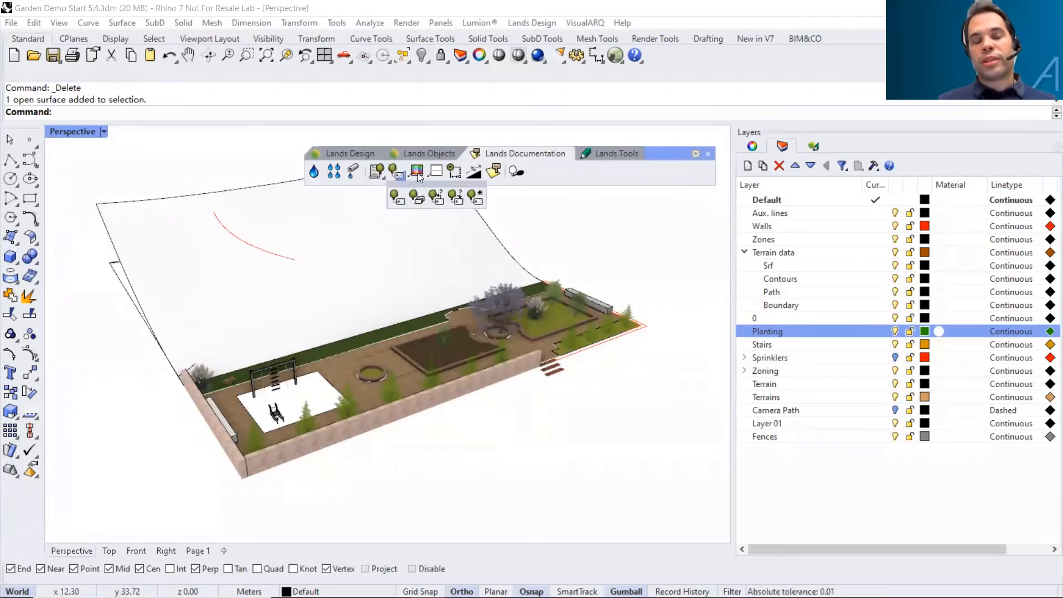
{"action": "left_click", "coordinate": [418, 175]}
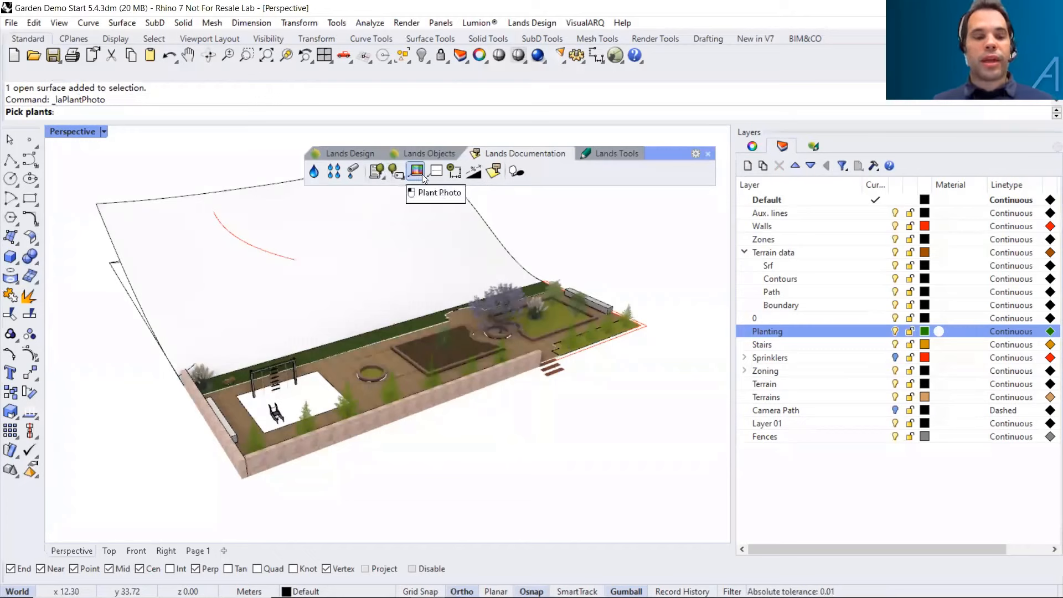
{"action": "key", "text": "Return"}
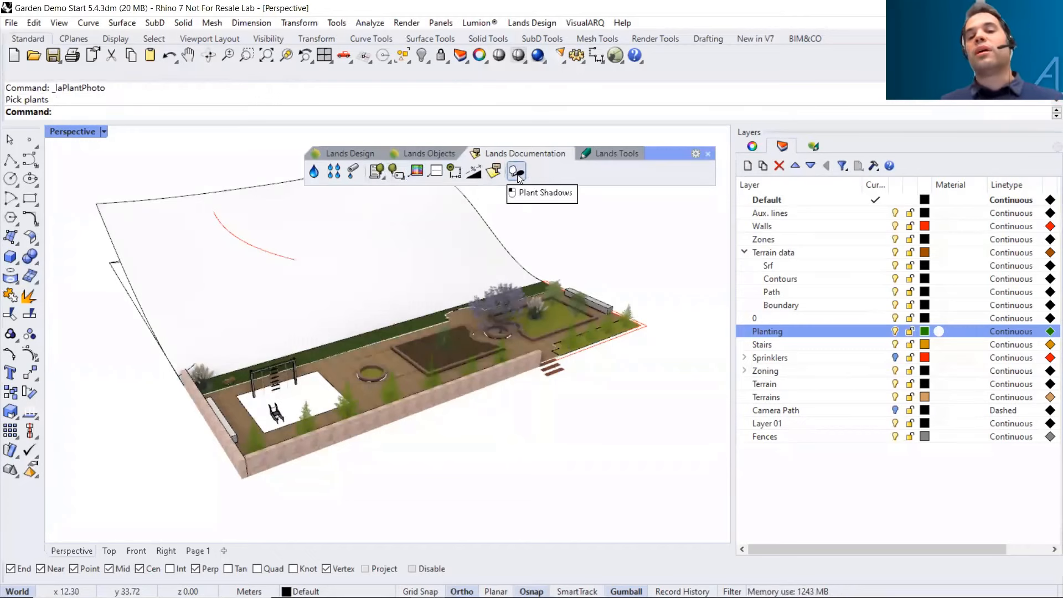
Open the Lands Design edit panel
{"action": "left_click", "coordinate": [592, 157]}
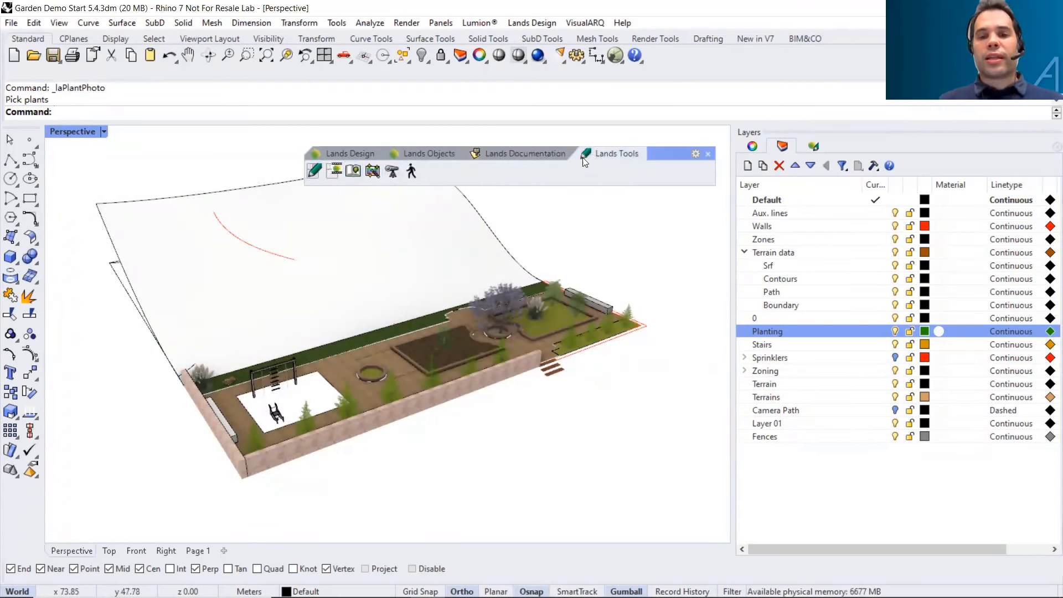
{"action": "left_click", "coordinate": [314, 171]}
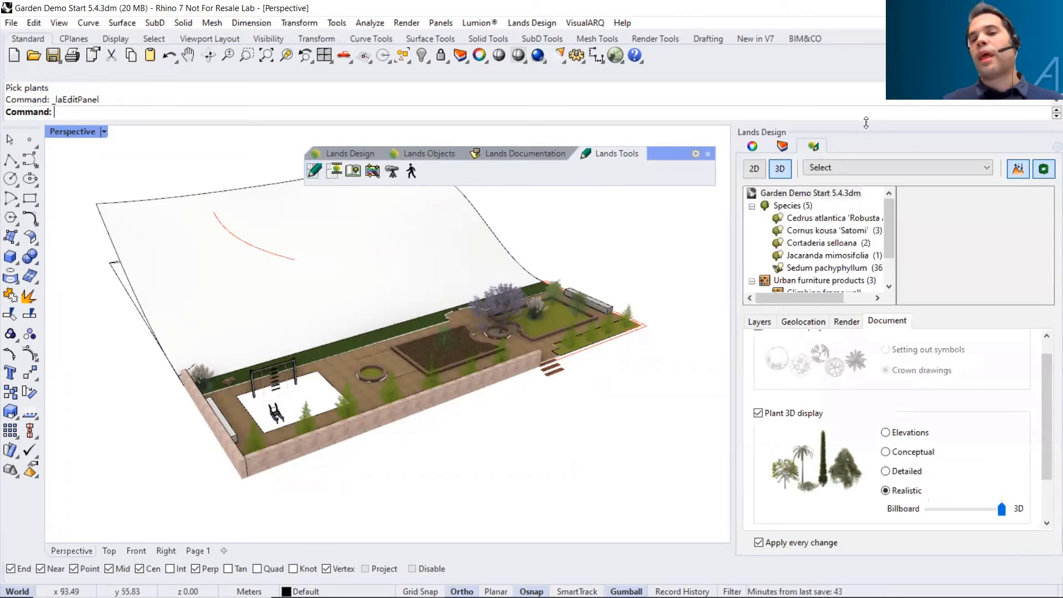
Undock the Lands Design edit panel into a floating window and dock it back beside the Layers panel
{"action": "left_click_drag", "start_coordinate": [809, 149], "coordinate": [368, 266]}
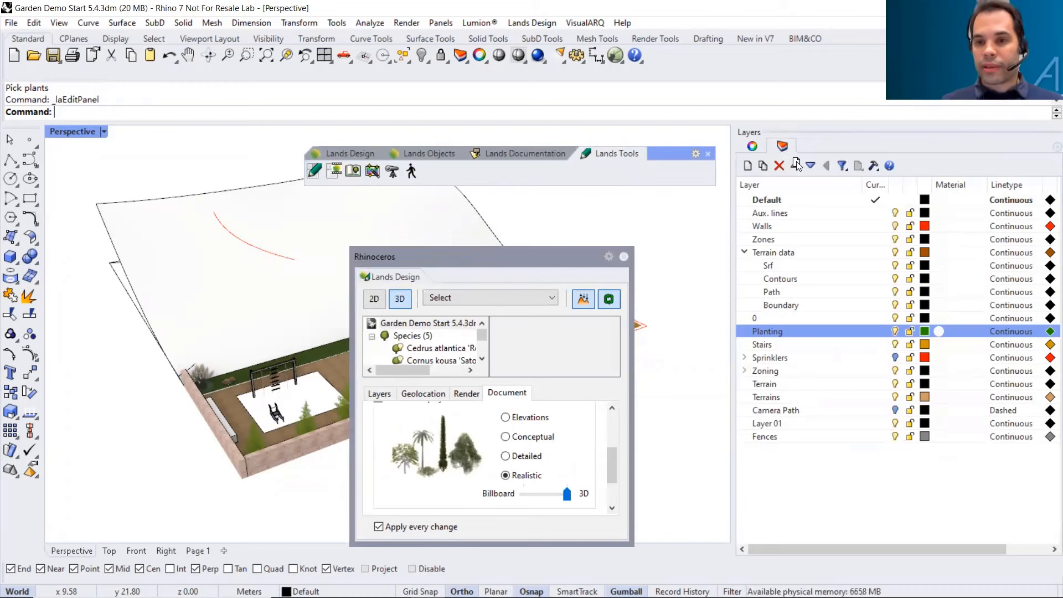
{"action": "left_click_drag", "start_coordinate": [809, 146], "coordinate": [811, 146]}
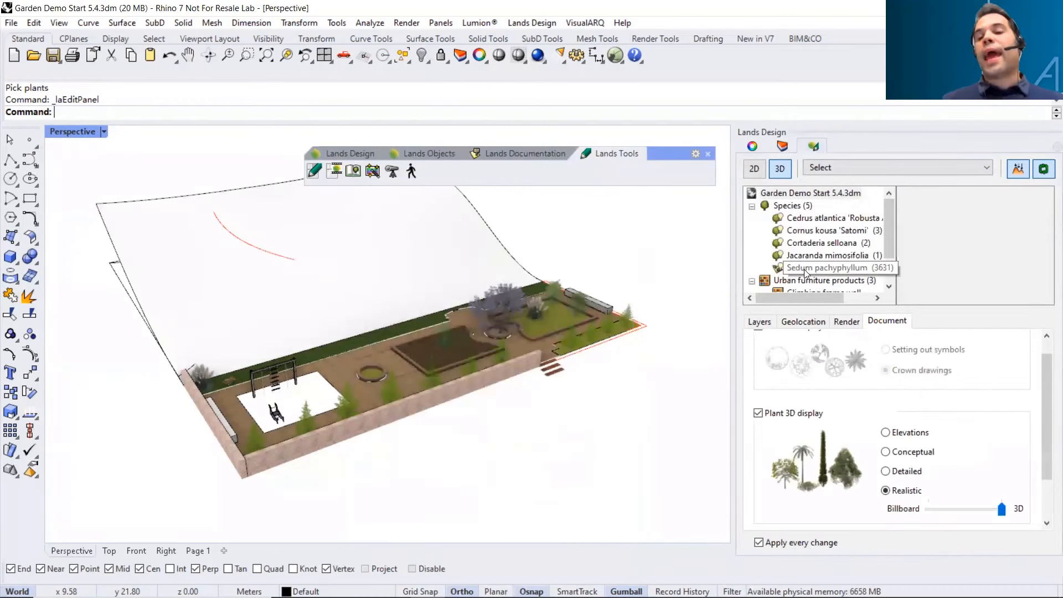
Select the Jacaranda mimosifolia tree and raise its age slightly, giving a 4.96 crown diameter and 3.90 approximate height
{"action": "left_click", "coordinate": [511, 304]}
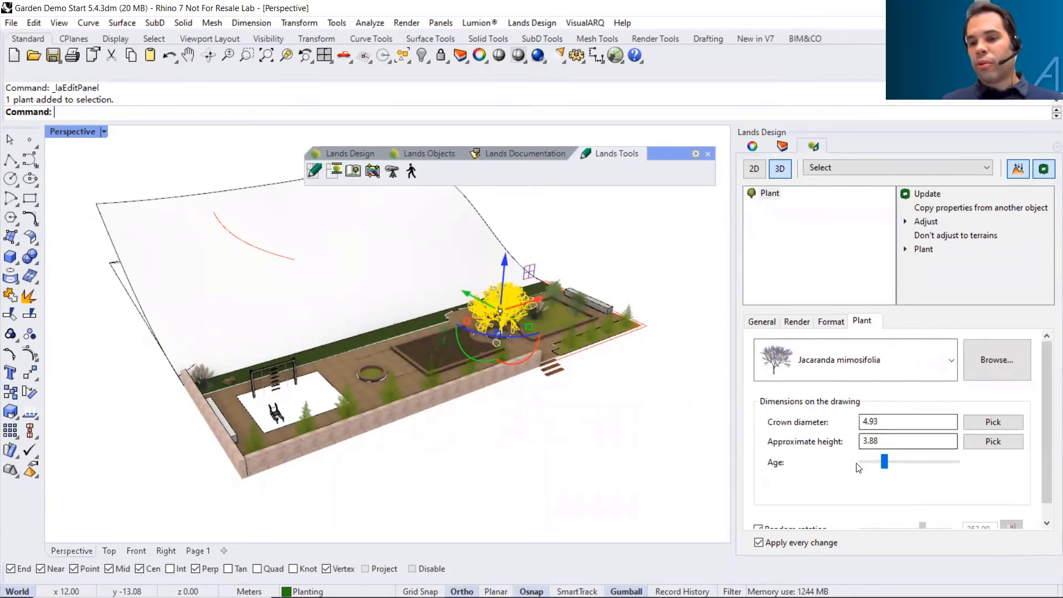
{"action": "mouse_move", "coordinate": [884, 462]}
{"action": "left_mouse_down"}
{"action": "mouse_move", "coordinate": [898, 463]}
{"action": "mouse_move", "coordinate": [884, 463]}
{"action": "left_mouse_up"}
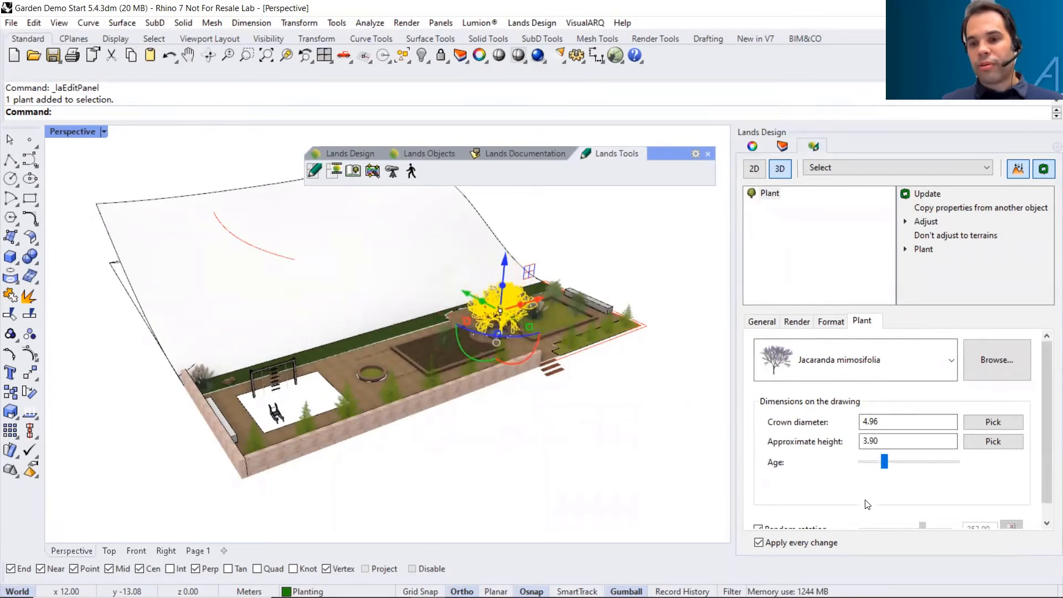
{"action": "scroll", "coordinate": [1044, 398], "scroll_direction": "down", "scroll_amount": 1}
{"action": "scroll", "coordinate": [1045, 399], "scroll_direction": "up", "scroll_amount": 1}
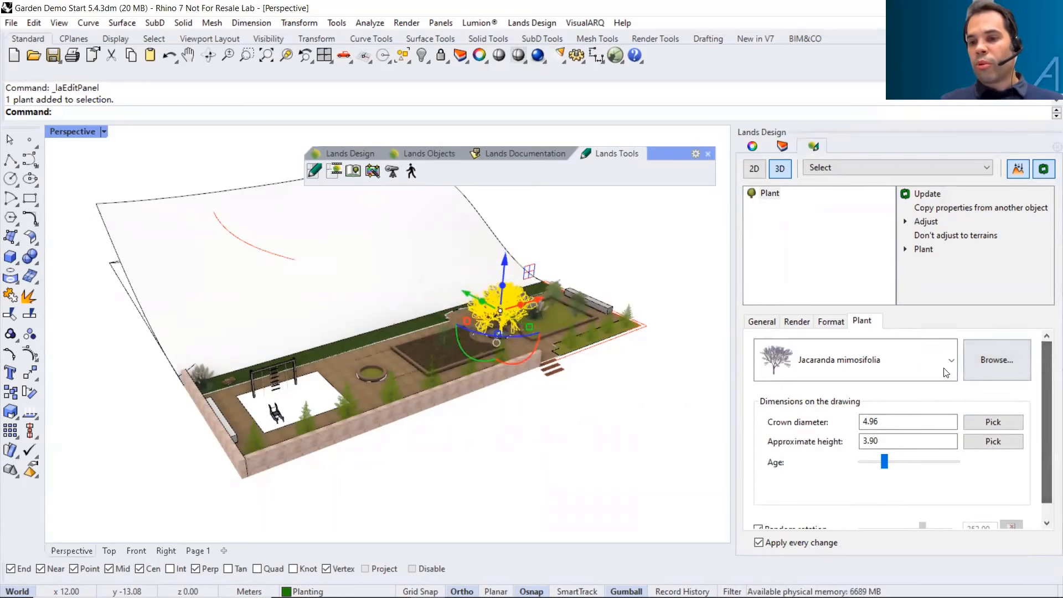
Examine the species available for the selected tree, keep Jacaranda mimosifolia and clear the selection
{"action": "left_click", "coordinate": [950, 361]}
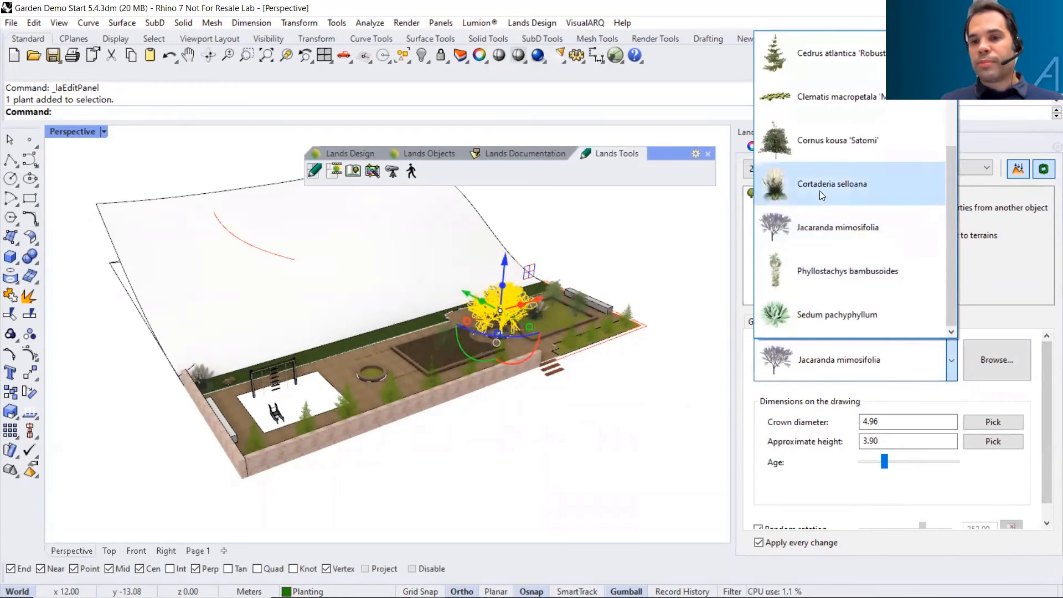
{"action": "left_click", "coordinate": [867, 363]}
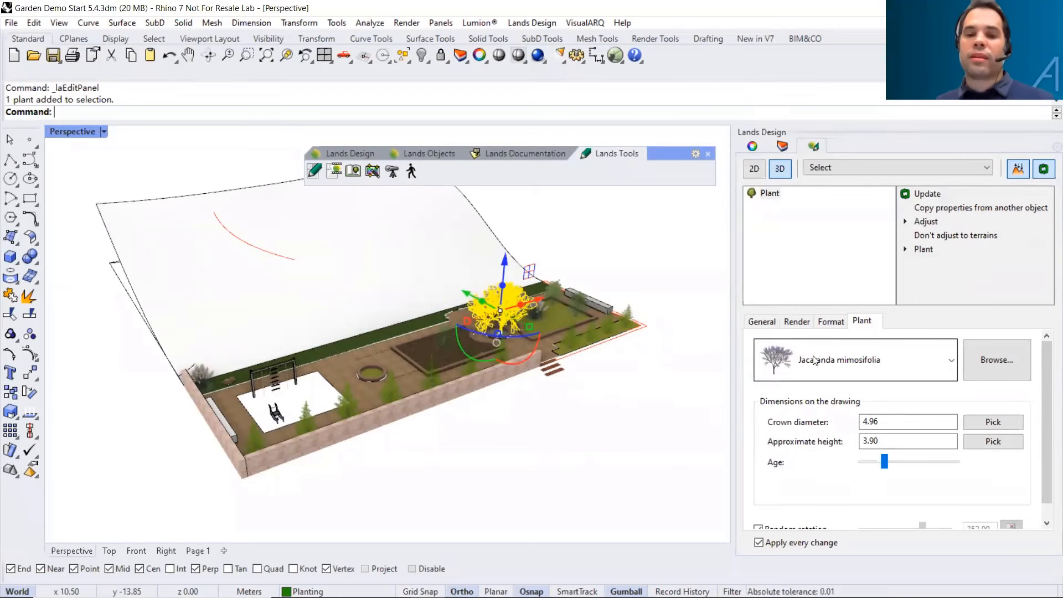
{"action": "left_click", "coordinate": [671, 367]}
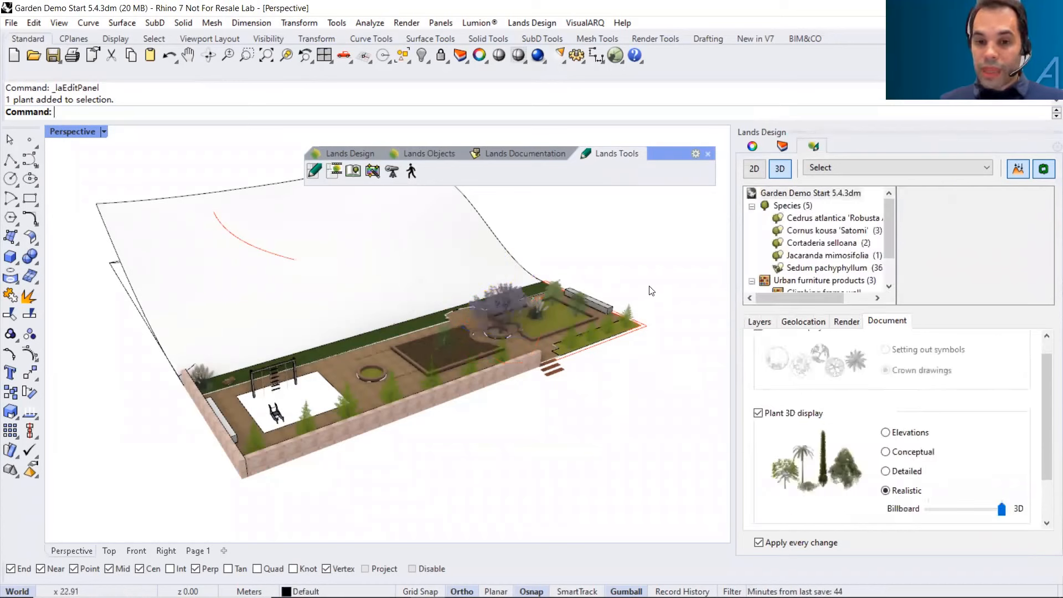
Highlight the Cedrus atlantica, Cornus kousa and Cortaderia selloana plants in turn, hiding and reshowing the Cortaderia selloana
{"action": "left_click", "coordinate": [801, 219]}
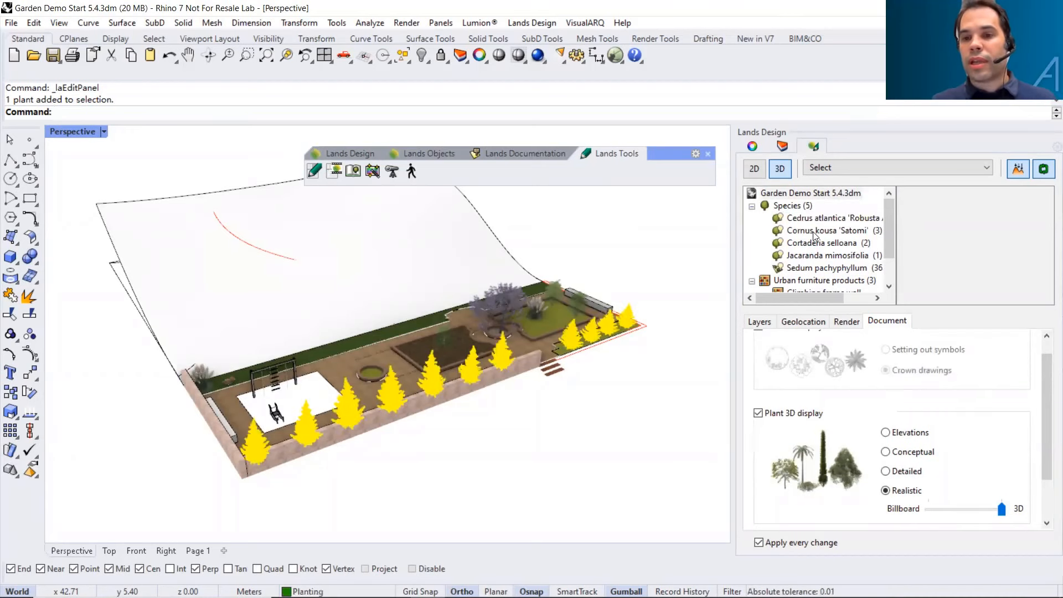
{"action": "left_click", "coordinate": [813, 232]}
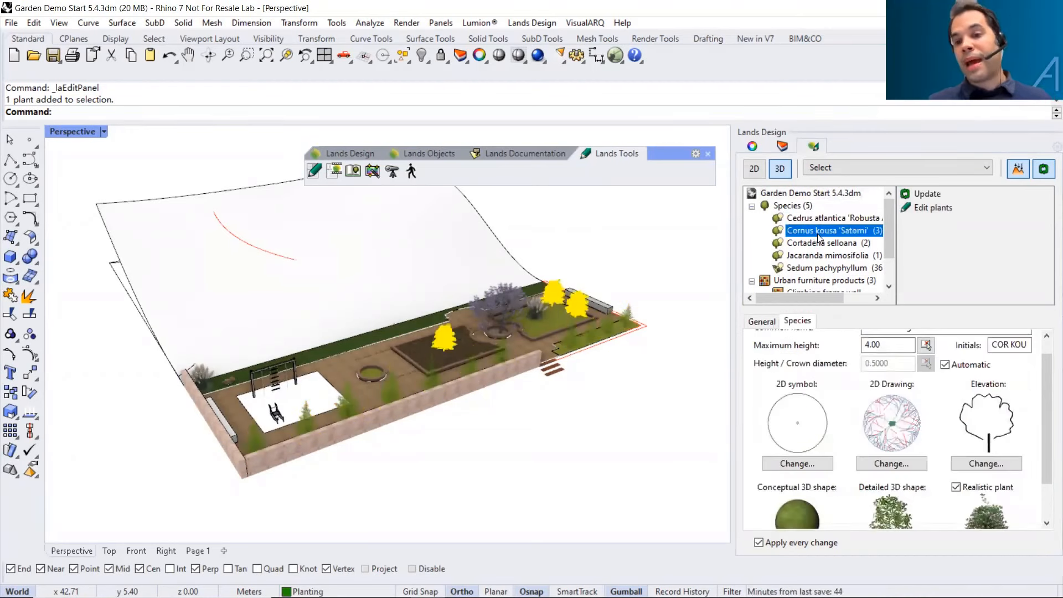
{"action": "left_click", "coordinate": [821, 245]}
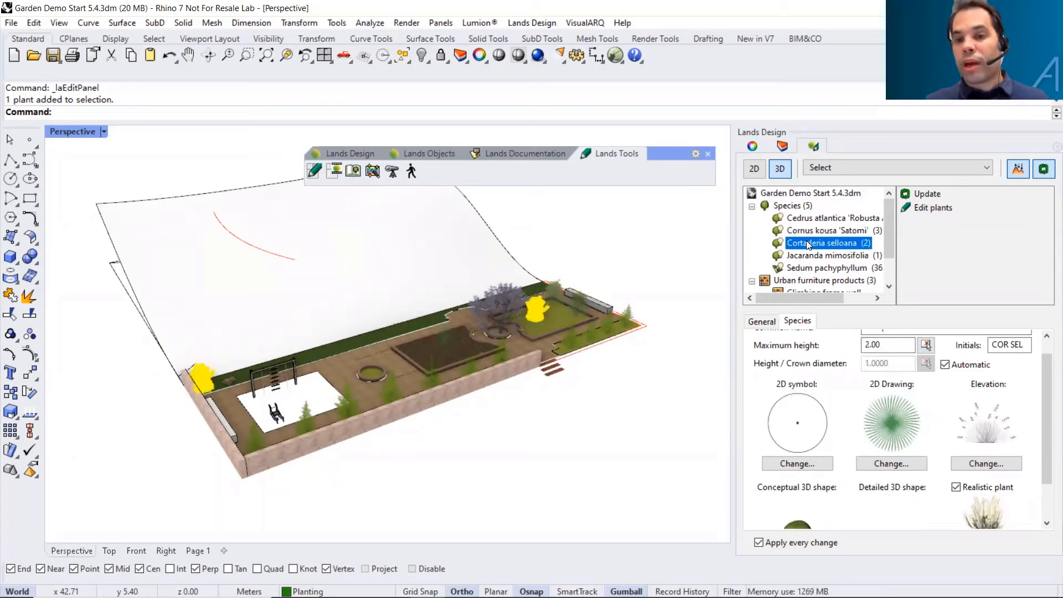
{"action": "left_click", "coordinate": [782, 242]}
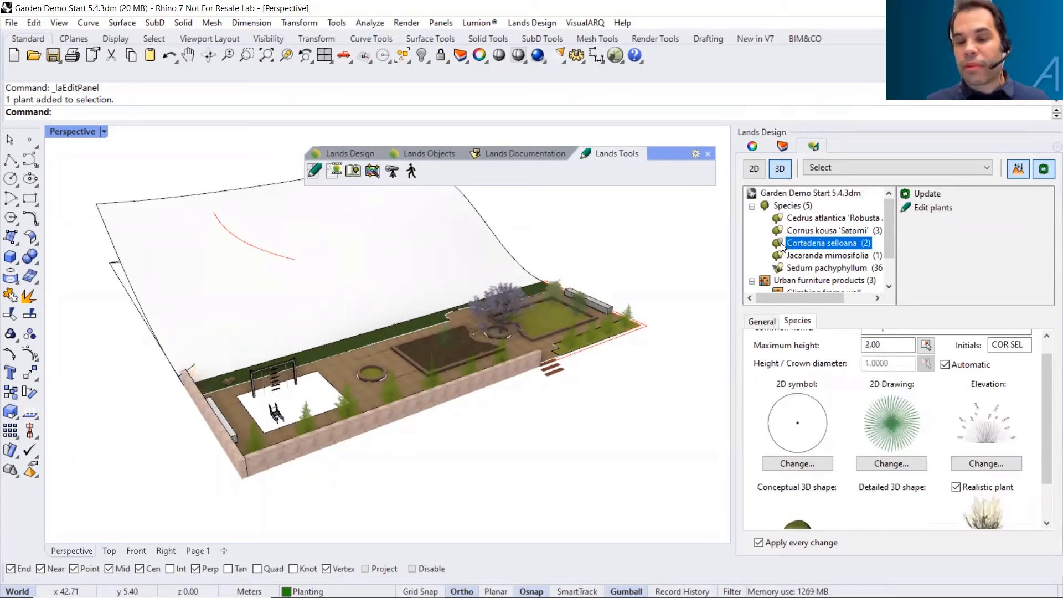
{"action": "left_click", "coordinate": [781, 244]}
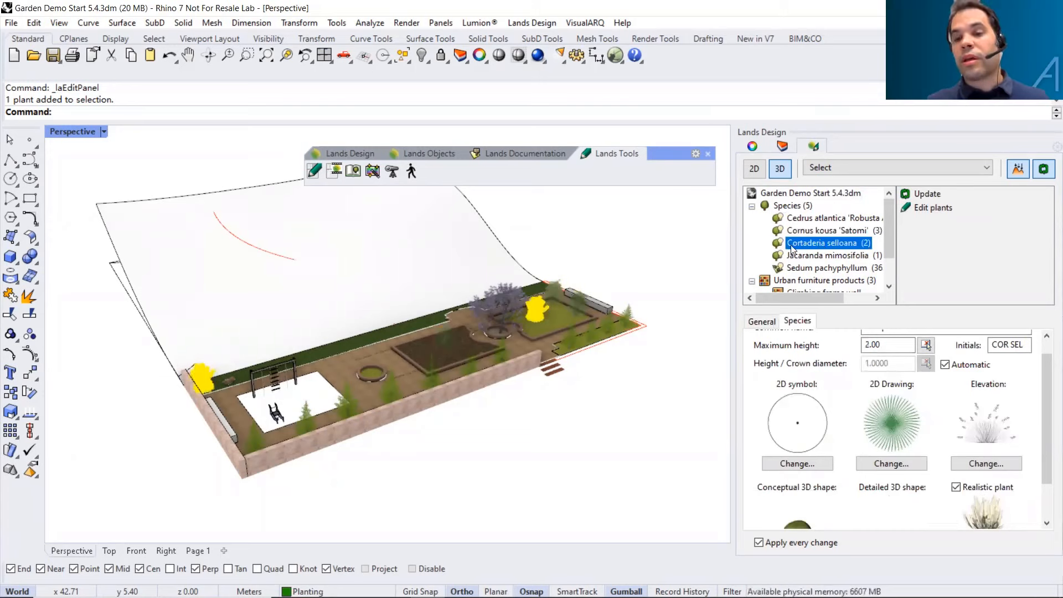
Examine the Cortaderia selloana species properties, including its 2D symbol, drawing, elevation and 3D shapes, then return to the document settings
{"action": "mouse_move", "coordinate": [885, 231]}
{"action": "left_mouse_down"}
{"action": "mouse_move", "coordinate": [886, 254]}
{"action": "mouse_move", "coordinate": [892, 232]}
{"action": "left_mouse_up"}
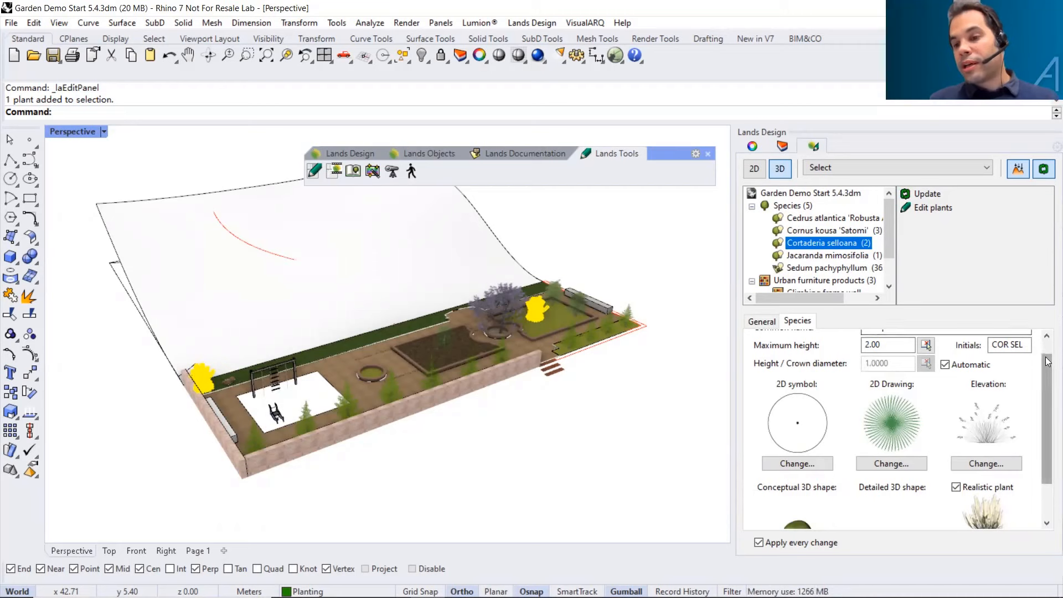
{"action": "scroll", "coordinate": [853, 396], "scroll_direction": "up", "scroll_amount": 1}
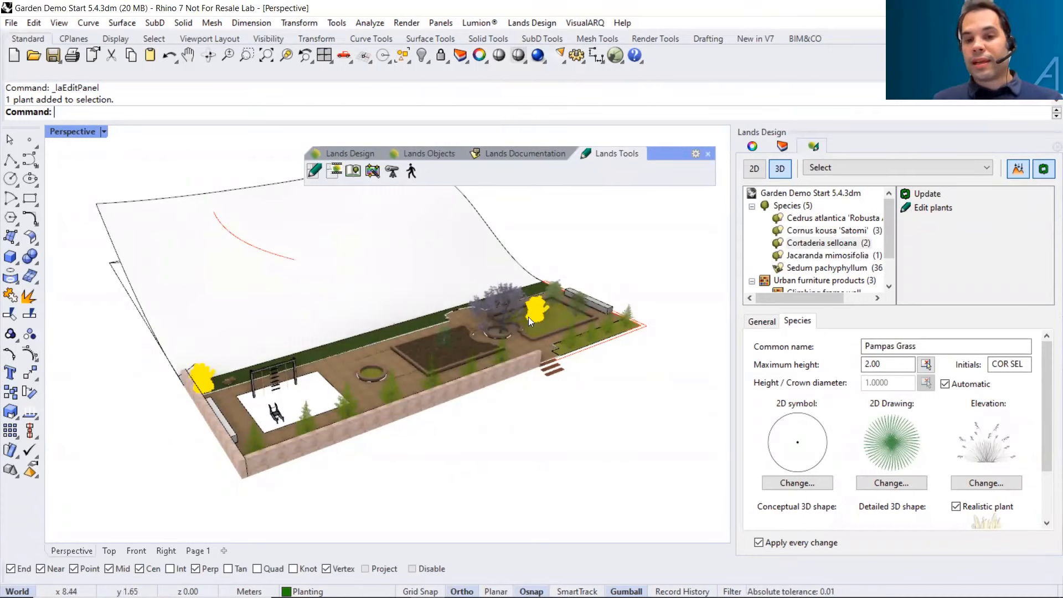
{"action": "left_click_drag", "start_coordinate": [1046, 373], "coordinate": [1048, 423]}
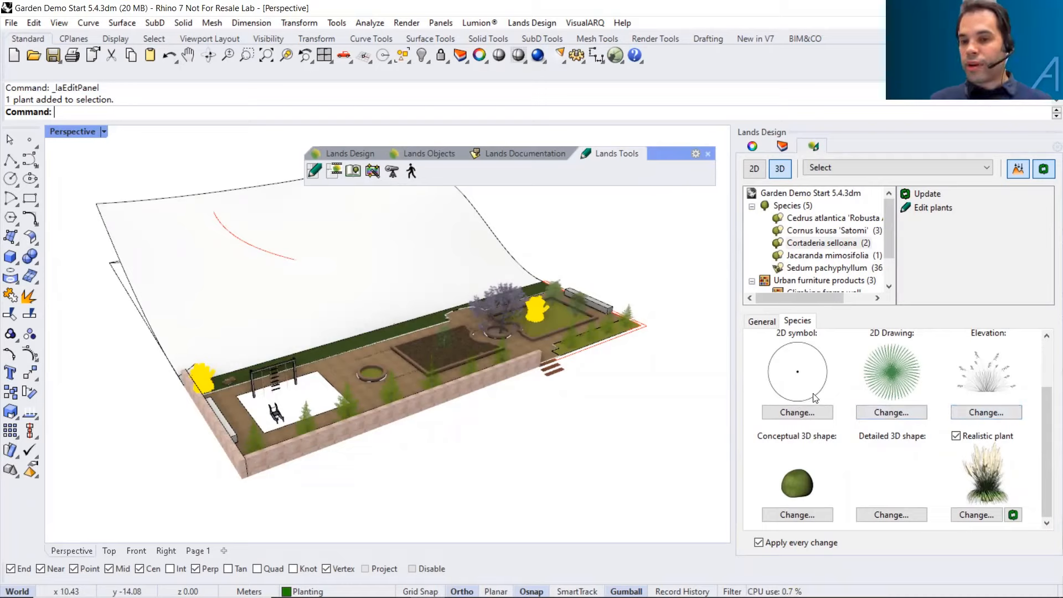
{"action": "left_click_drag", "start_coordinate": [1046, 423], "coordinate": [1020, 422]}
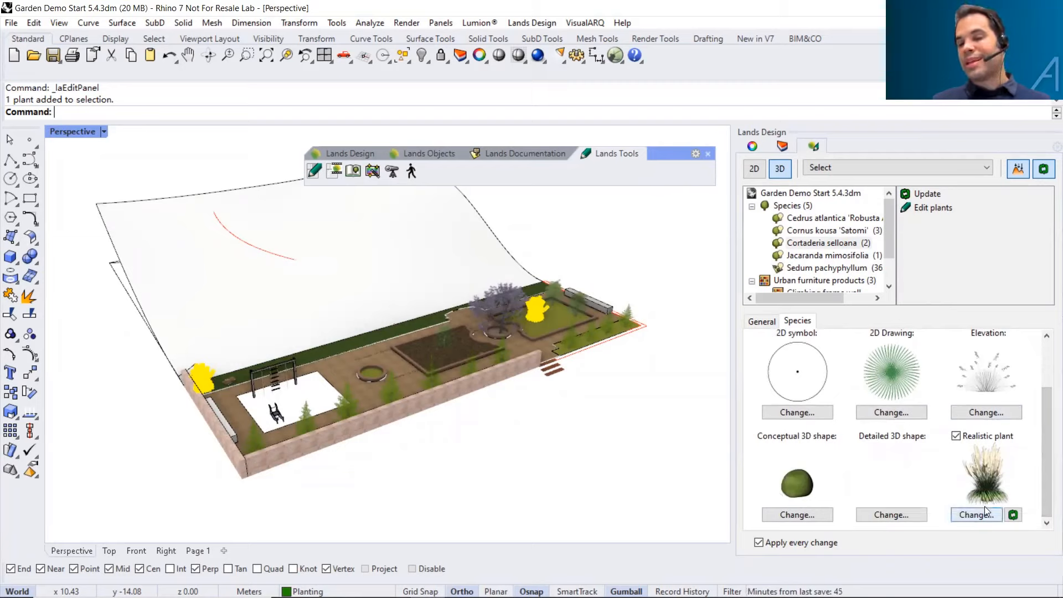
{"action": "left_click", "coordinate": [544, 436]}
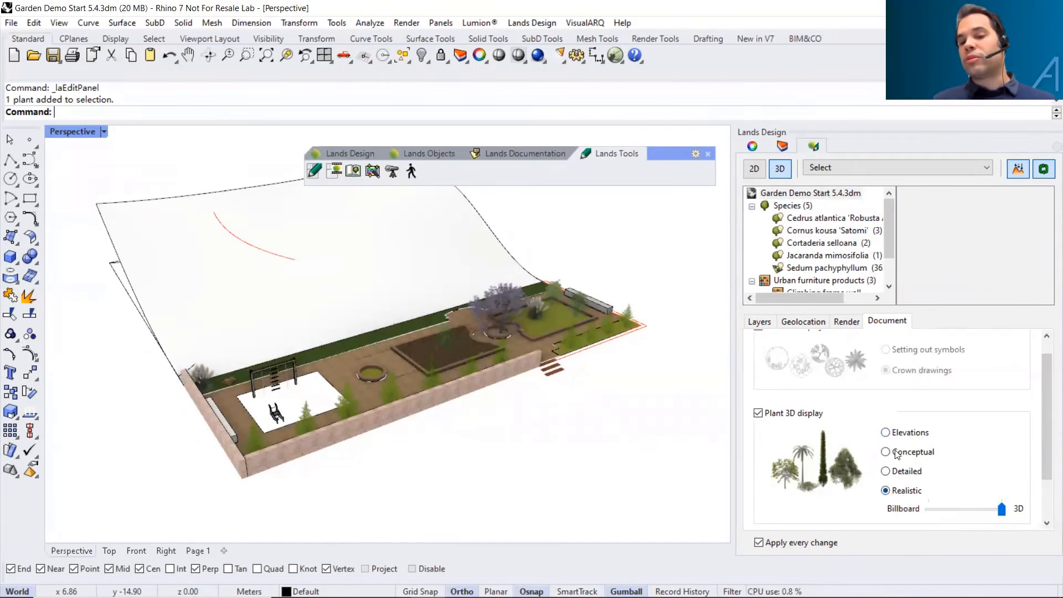
Compare the Elevations, Conceptual and Detailed plant 3D displays in the garden, then restore the Realistic display
{"action": "left_click", "coordinate": [887, 434]}
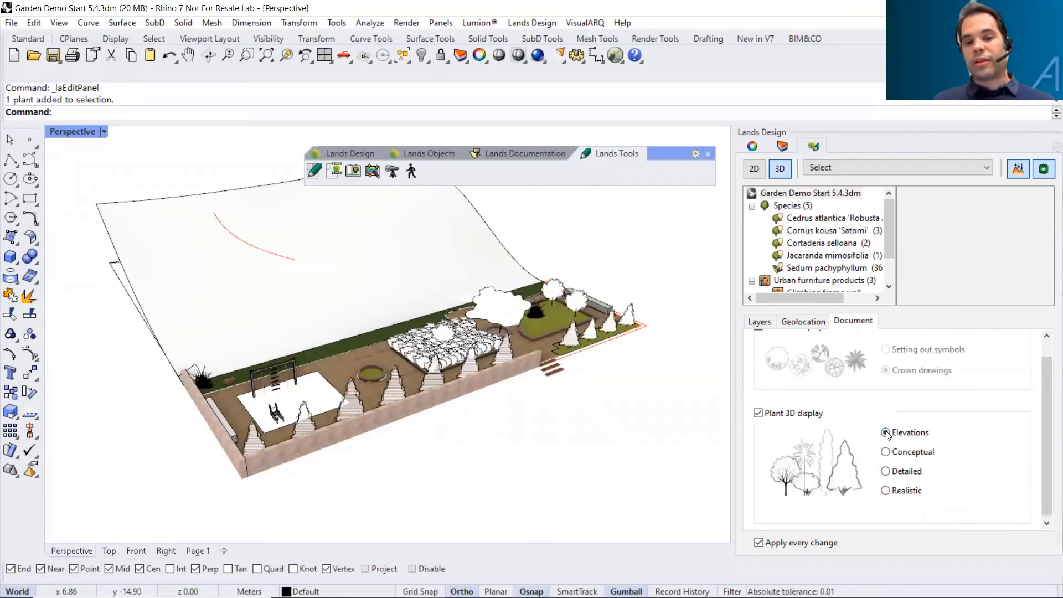
{"action": "right_click_drag", "start_coordinate": [518, 435], "coordinate": [494, 402]}
{"action": "scroll", "coordinate": [511, 364], "scroll_direction": "up", "scroll_amount": 5}
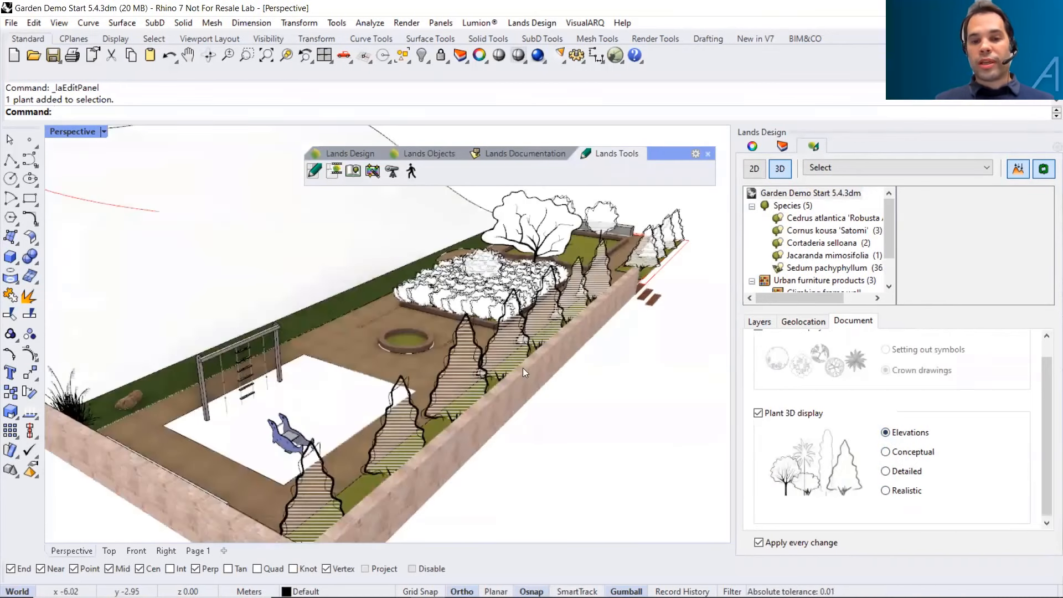
{"action": "left_click", "coordinate": [886, 452]}
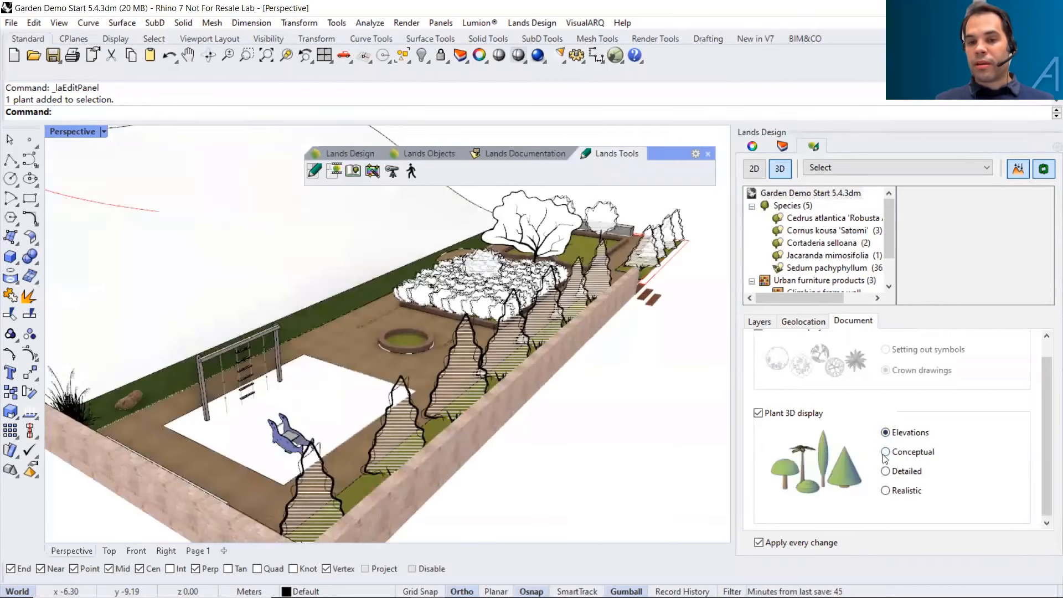
{"action": "left_click", "coordinate": [887, 470]}
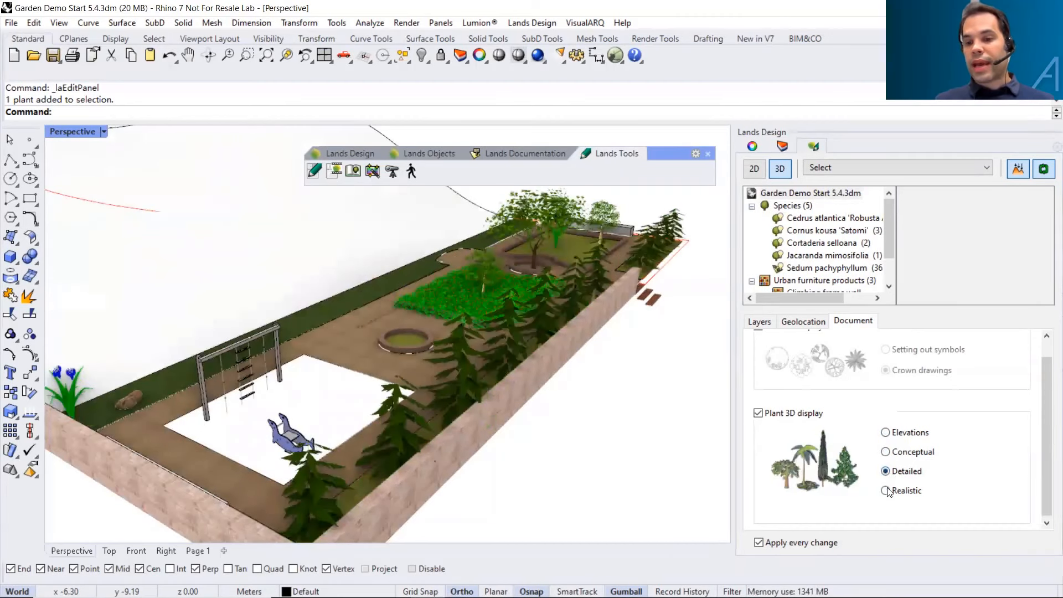
{"action": "left_click", "coordinate": [890, 492]}
{"action": "left_click", "coordinate": [886, 491]}
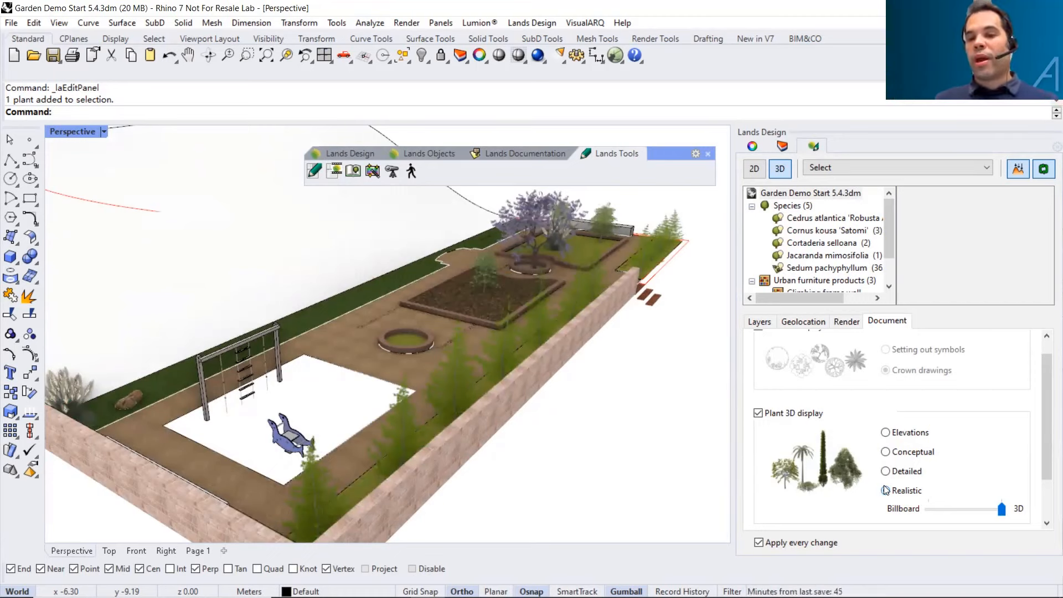
{"action": "left_click", "coordinate": [885, 489]}
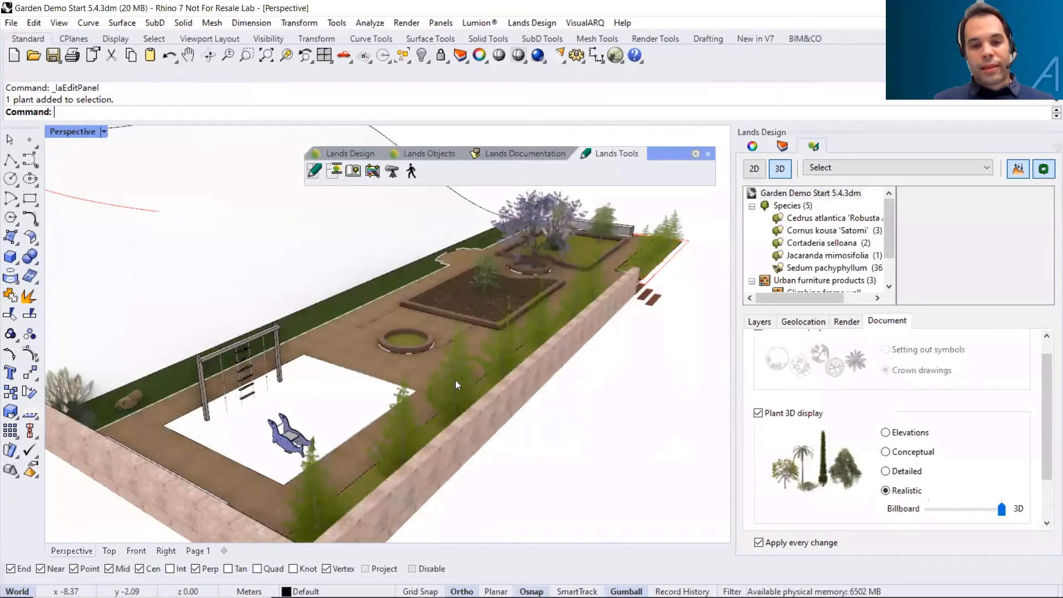
Inspect the foliage of the realistic conifers along the brick wall up close
{"action": "scroll", "coordinate": [453, 377], "scroll_direction": "up", "scroll_amount": 2}
{"action": "scroll", "coordinate": [451, 351], "scroll_direction": "up", "scroll_amount": 5}
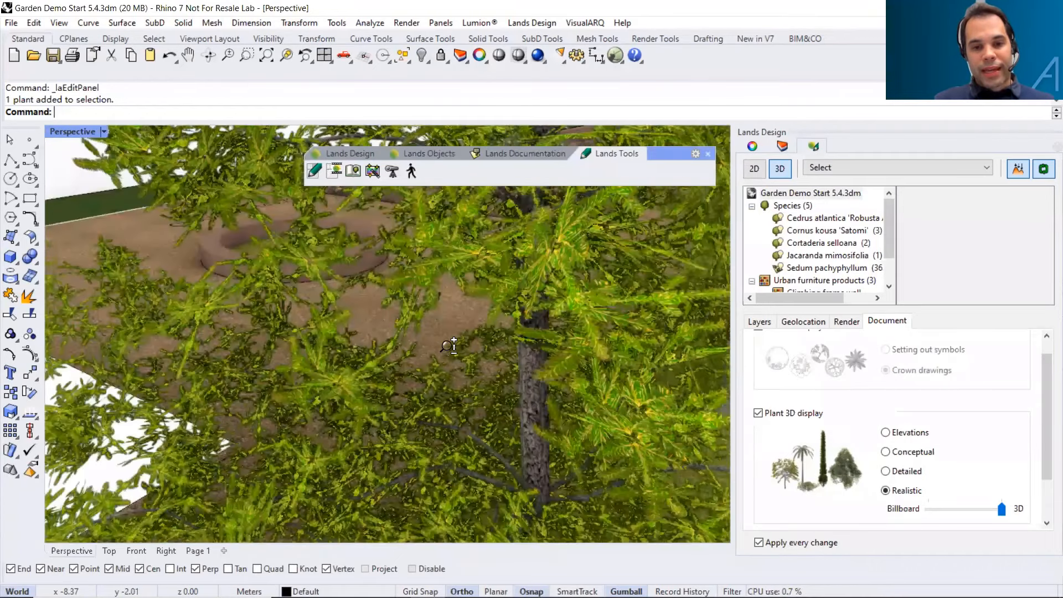
{"action": "scroll", "coordinate": [453, 348], "scroll_direction": "up", "scroll_amount": 1}
{"action": "scroll", "coordinate": [465, 354], "scroll_direction": "down", "scroll_amount": 3}
{"action": "right_click_drag", "start_coordinate": [472, 363], "coordinate": [309, 372]}
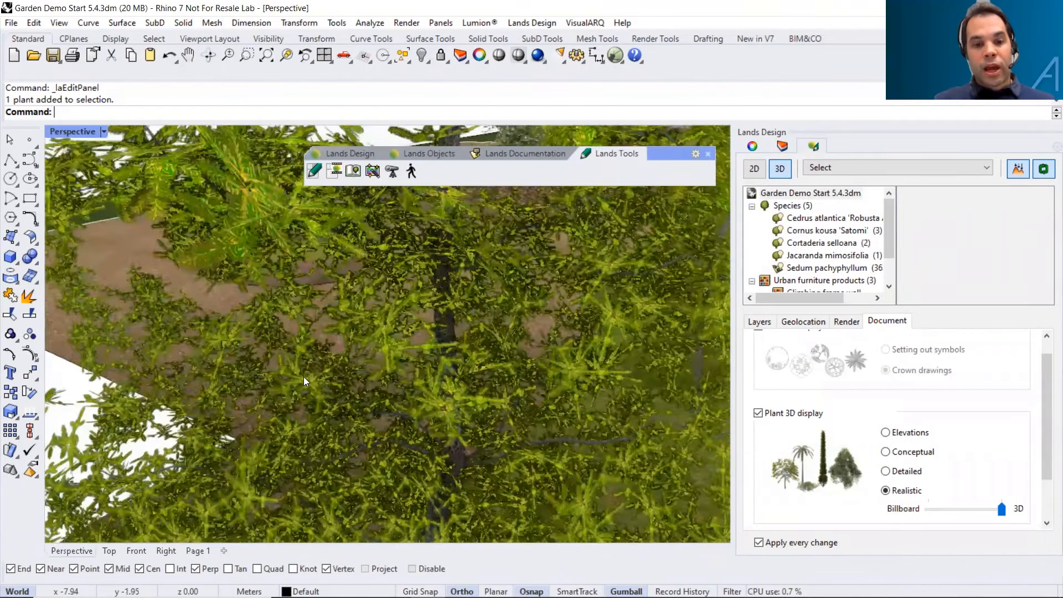
{"action": "scroll", "coordinate": [325, 371], "scroll_direction": "down", "scroll_amount": 5}
{"action": "scroll", "coordinate": [339, 355], "scroll_direction": "up", "scroll_amount": 3}
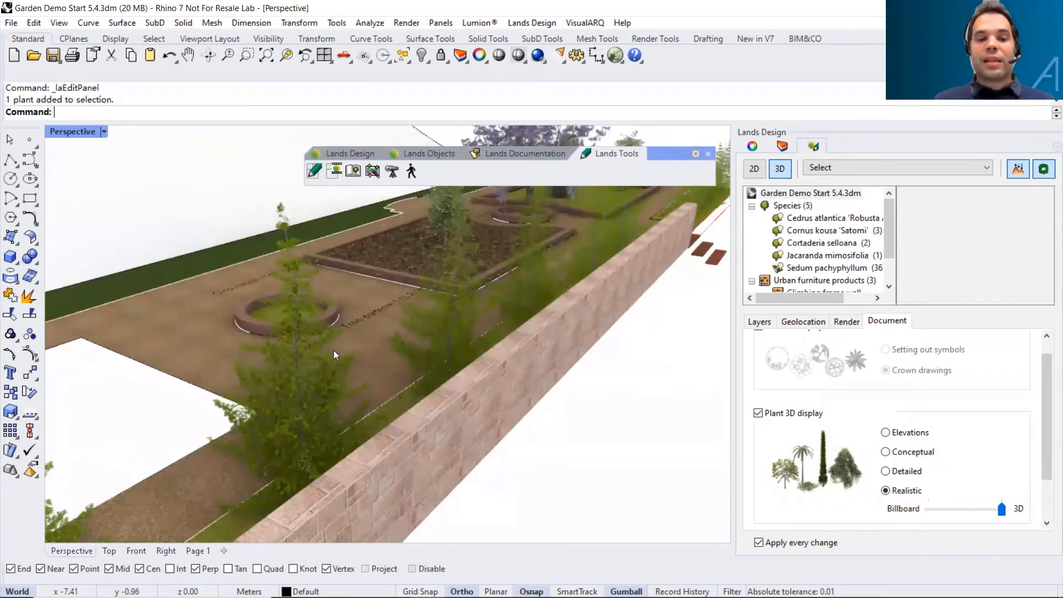
Select the conifer plant row along the wall to check how realistic plants highlight, and clear the selection each time
{"action": "left_click", "coordinate": [305, 367]}
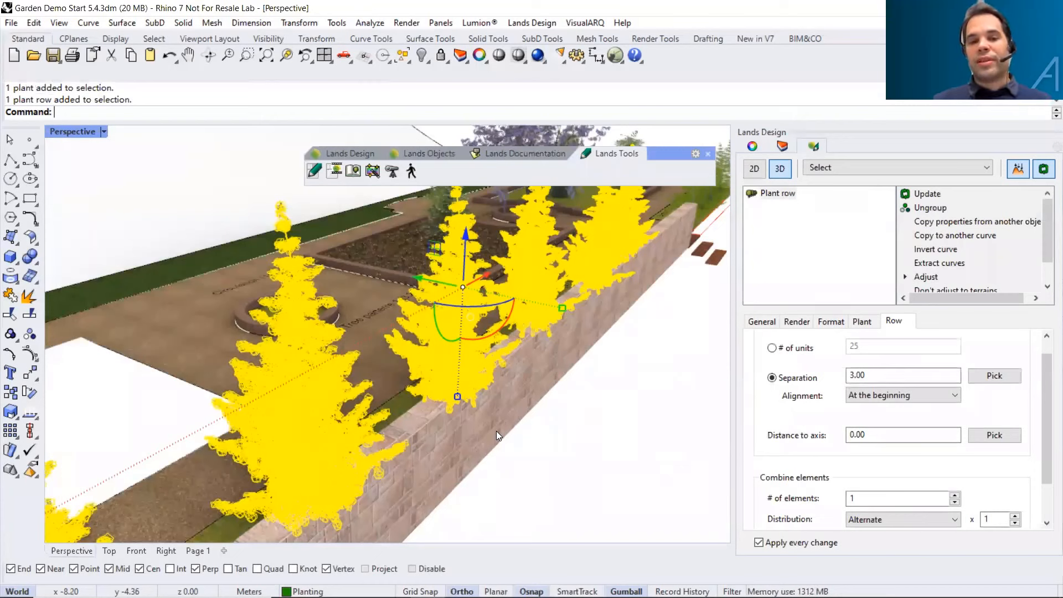
{"action": "left_click", "coordinate": [585, 476]}
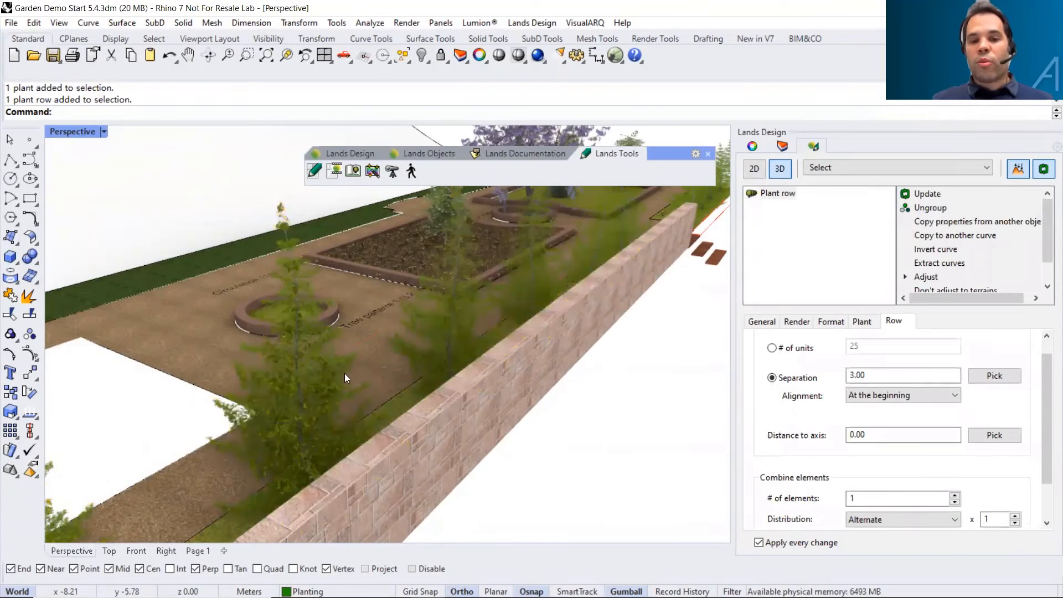
{"action": "left_click", "coordinate": [301, 389]}
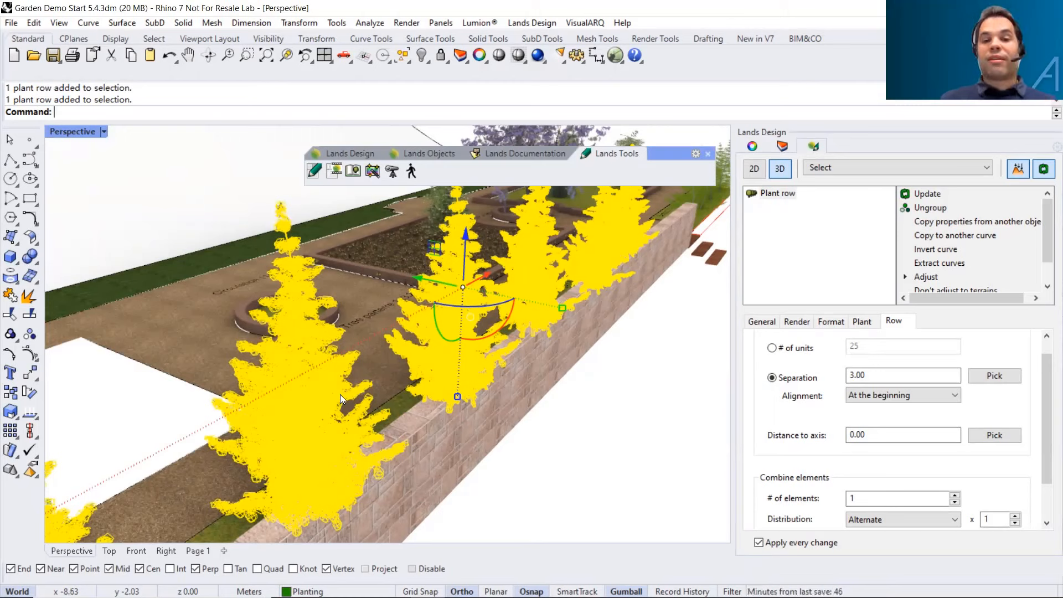
{"action": "left_click", "coordinate": [578, 479]}
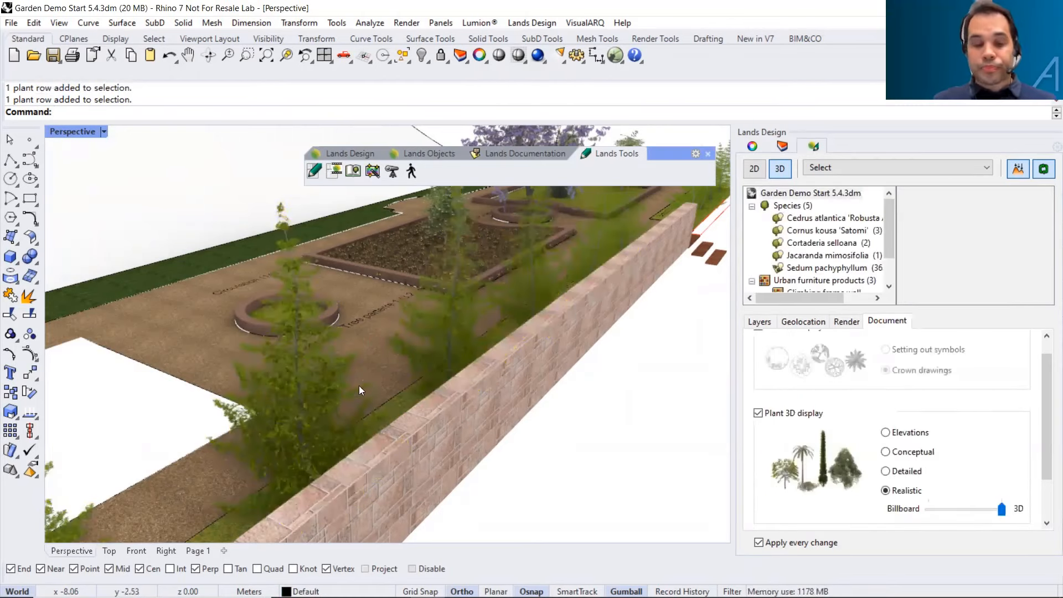
{"action": "left_click", "coordinate": [315, 387]}
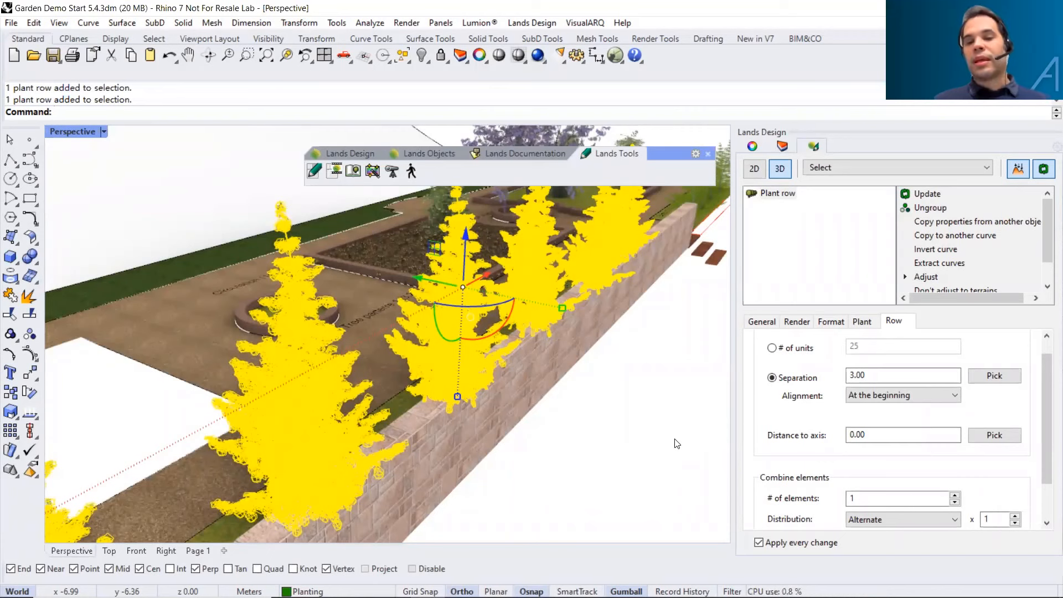
{"action": "left_click", "coordinate": [645, 427]}
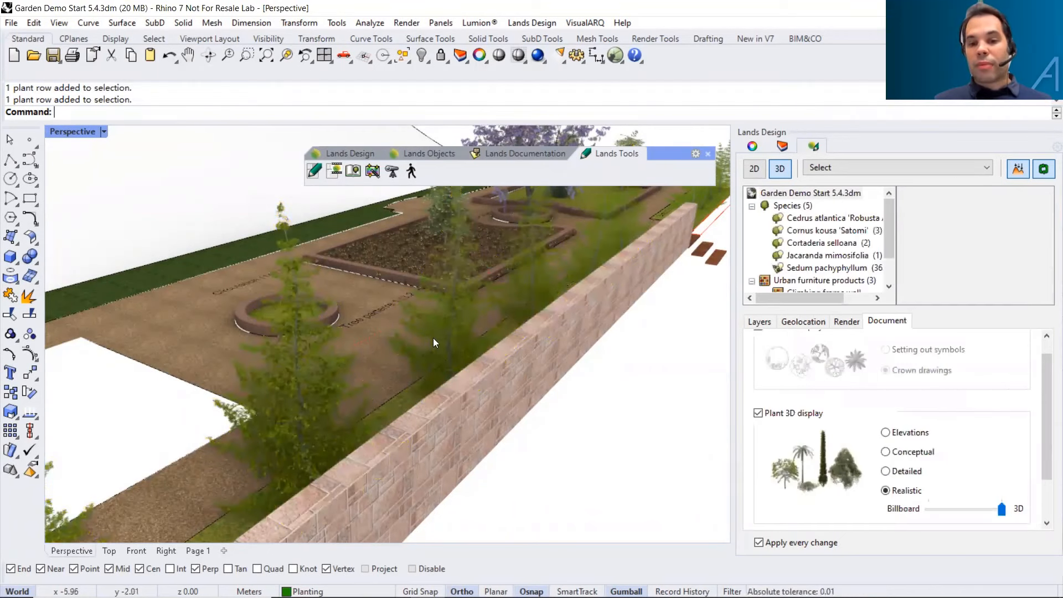
Switch the realistic plants from 3D to Billboard display and select the conifer row to examine its flat images
{"action": "left_click_drag", "start_coordinate": [1002, 509], "coordinate": [939, 519]}
{"action": "left_click", "coordinate": [352, 374]}
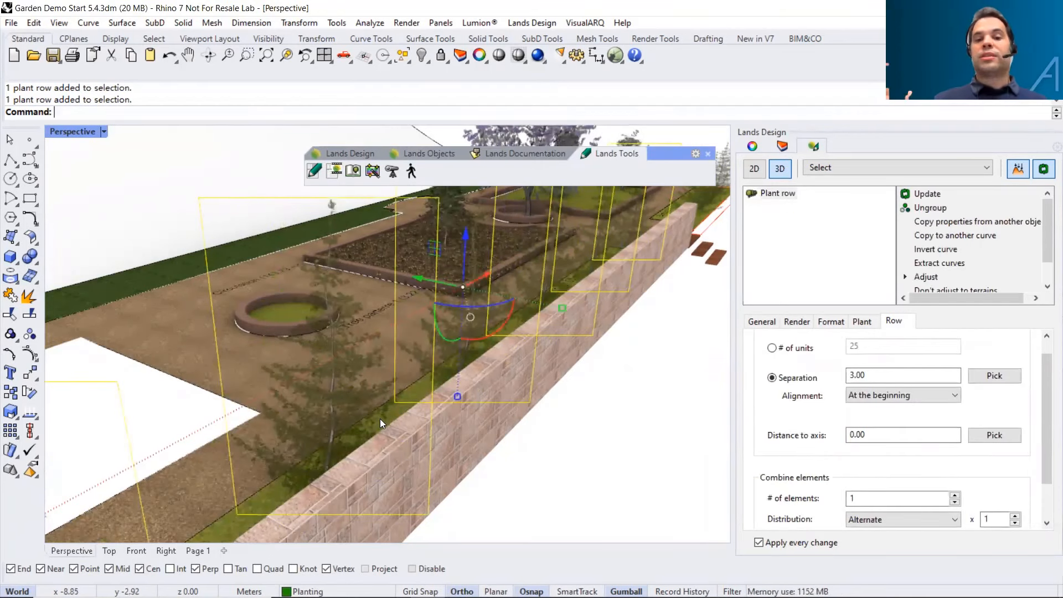
{"action": "scroll", "coordinate": [378, 424], "scroll_direction": "down", "scroll_amount": 3}
{"action": "mouse_move", "coordinate": [378, 427]}
{"action": "right_mouse_down"}
{"action": "mouse_move", "coordinate": [459, 441]}
{"action": "mouse_move", "coordinate": [477, 411]}
{"action": "mouse_move", "coordinate": [407, 422]}
{"action": "mouse_move", "coordinate": [344, 414]}
{"action": "mouse_move", "coordinate": [391, 412]}
{"action": "right_mouse_up"}
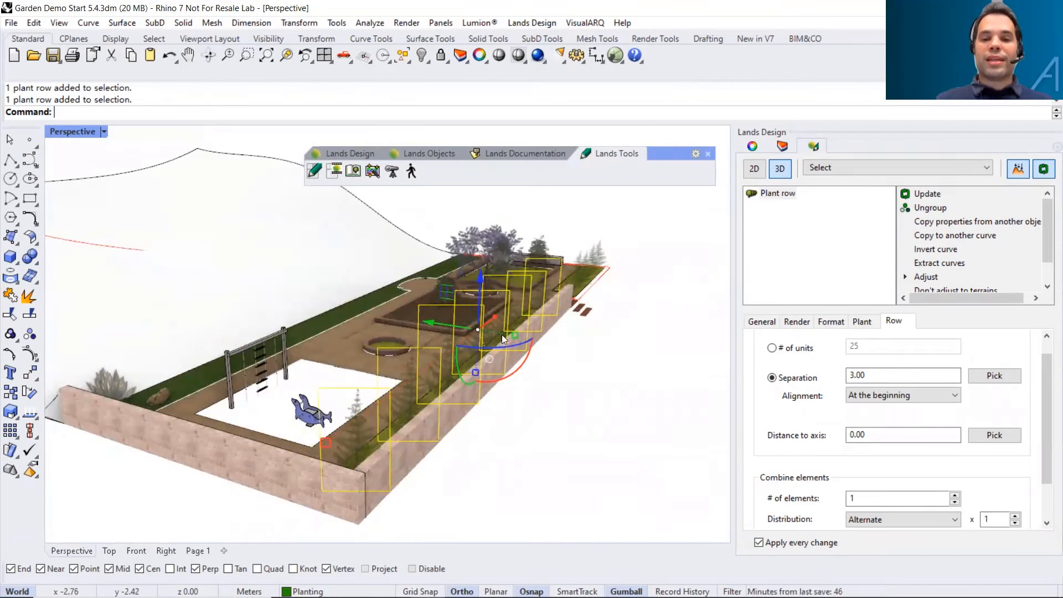
Clear the conifer row selection and switch the realistic plants from Billboard back to 3D display
{"action": "scroll", "coordinate": [492, 334], "scroll_direction": "up", "scroll_amount": 3}
{"action": "right_click_drag", "start_coordinate": [526, 375], "coordinate": [545, 310]}
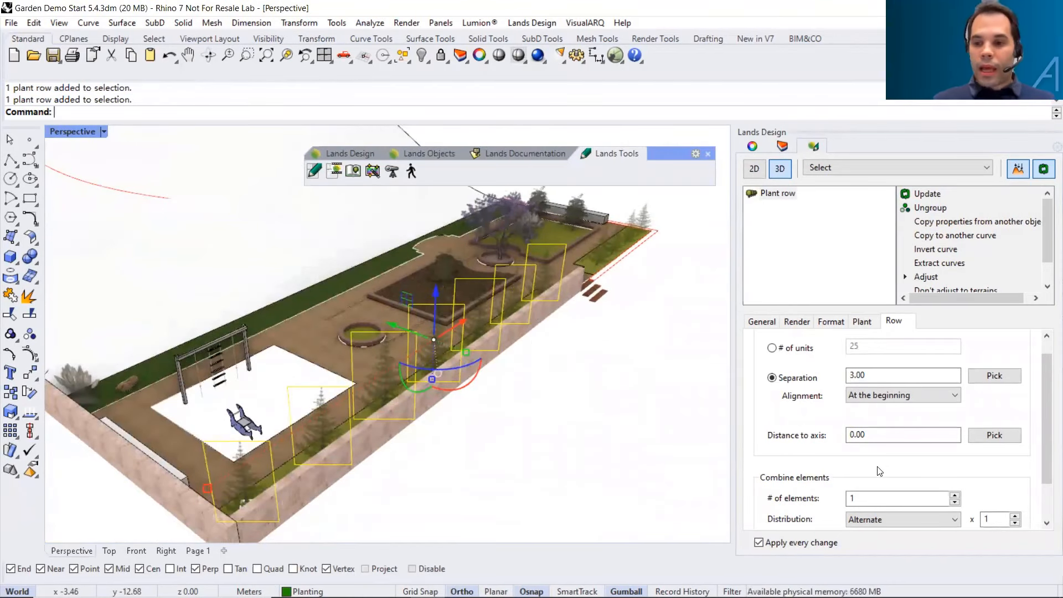
{"action": "left_click", "coordinate": [515, 394]}
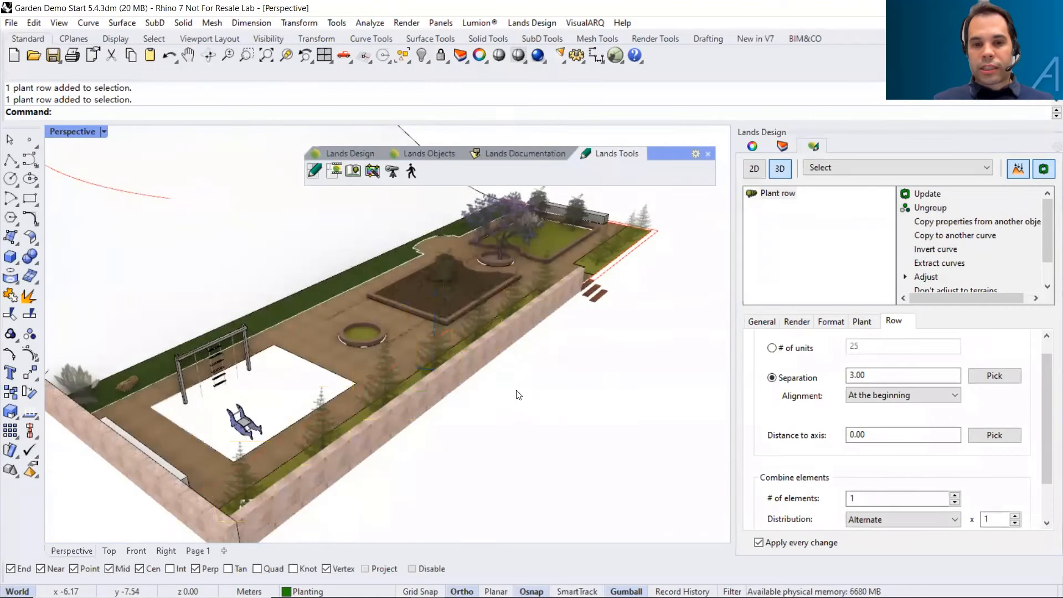
{"action": "left_click_drag", "start_coordinate": [929, 508], "coordinate": [997, 508]}
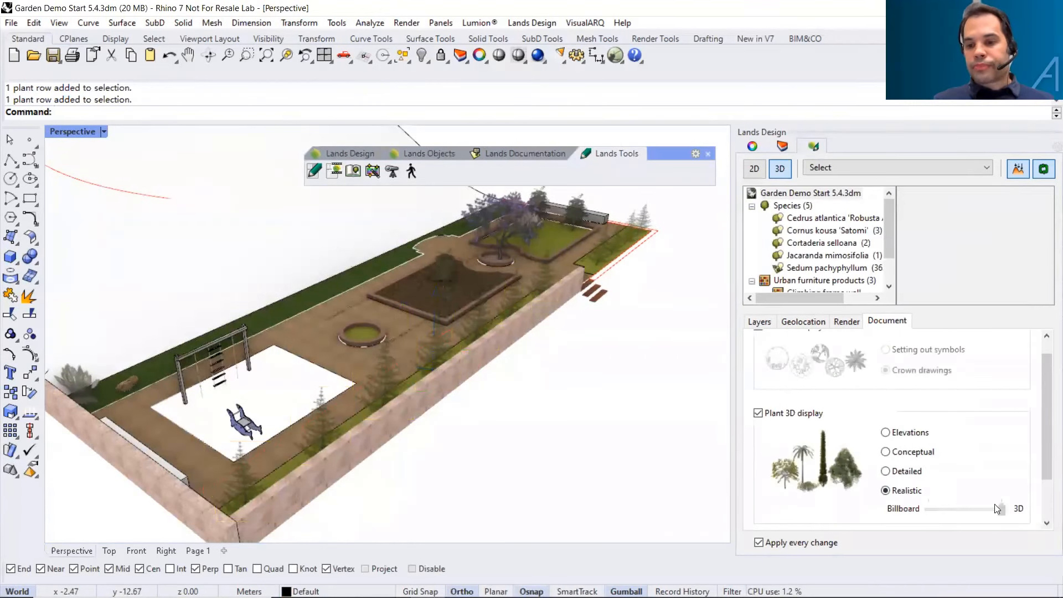
Set the Perspective view to Wireframe display, select a terrain contour curve and clear the selection
{"action": "left_click", "coordinate": [103, 132]}
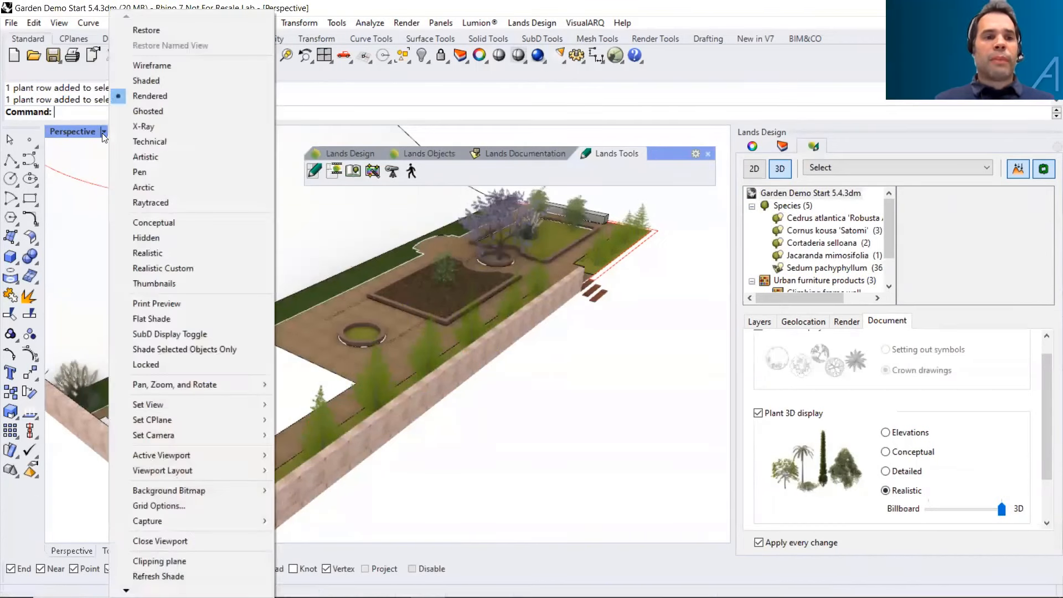
{"action": "left_click", "coordinate": [135, 68]}
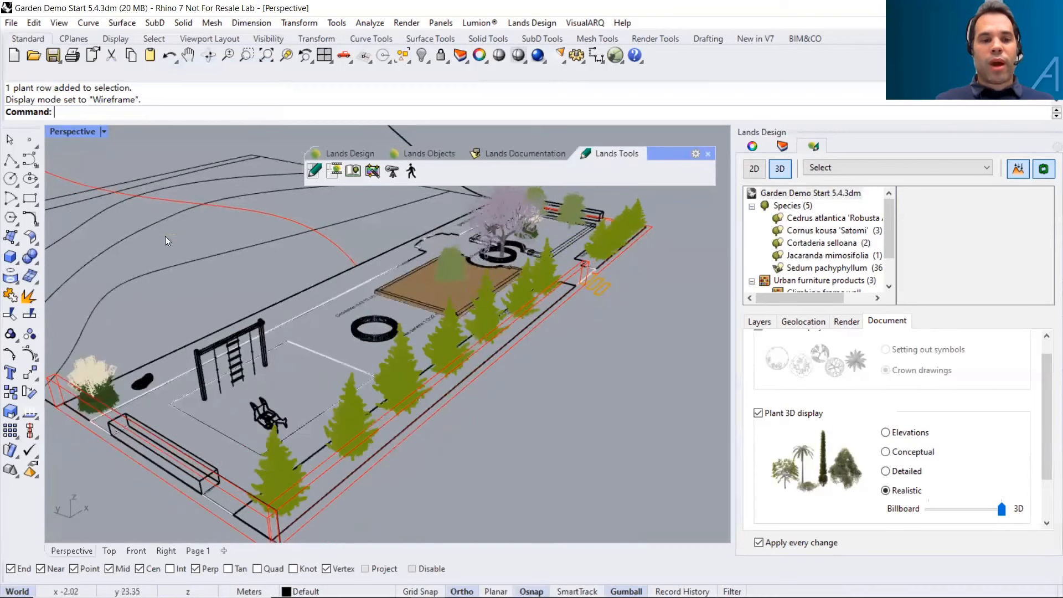
{"action": "left_click", "coordinate": [156, 228]}
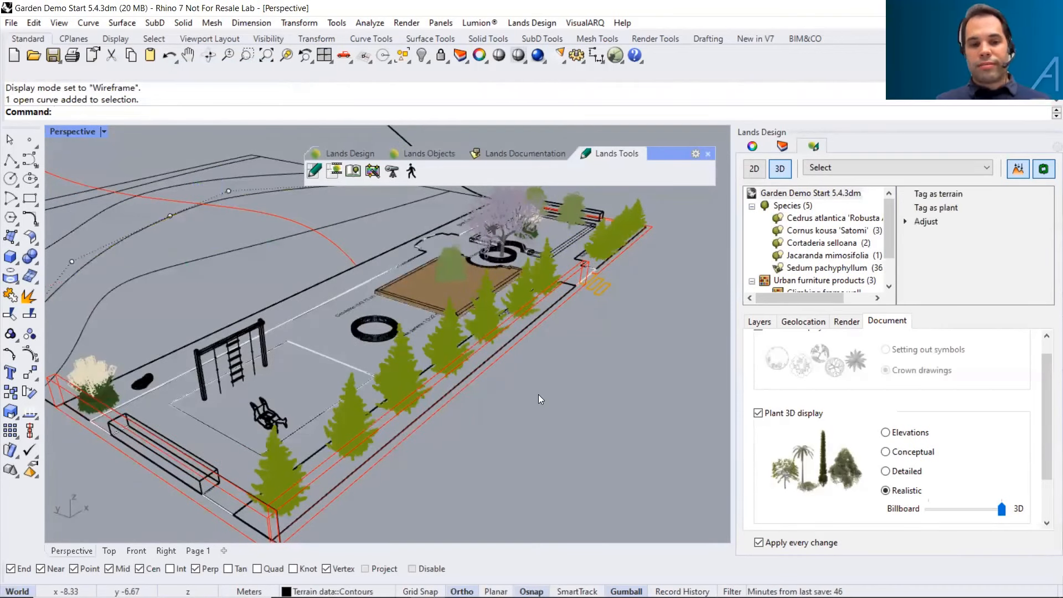
{"action": "key", "text": "Escape"}
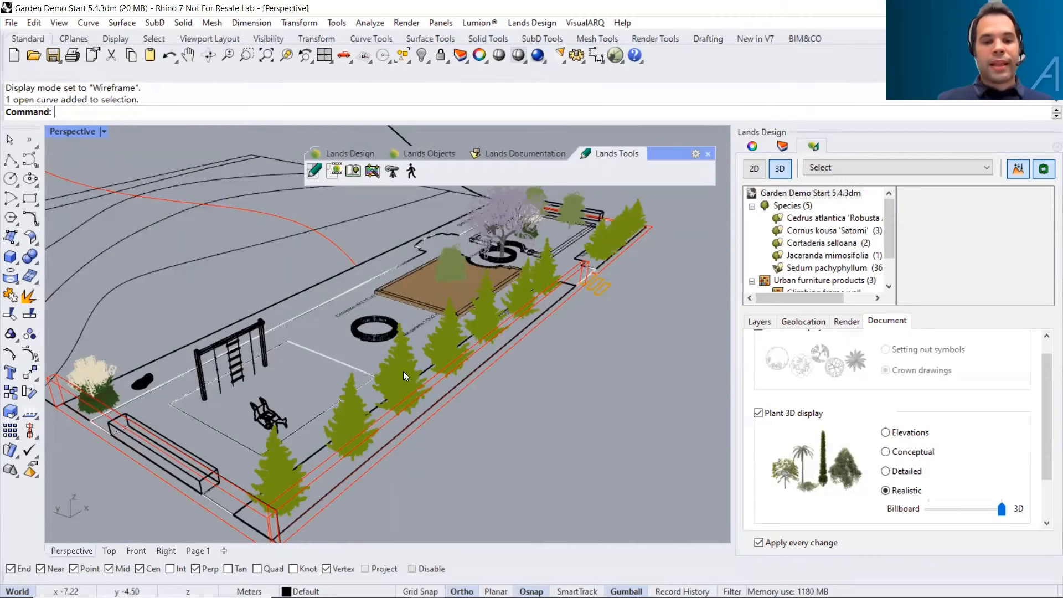
Compare the Shaded, Rendered and Ghosted display modes in the Perspective view and restore Rendered
{"action": "left_click", "coordinate": [104, 133]}
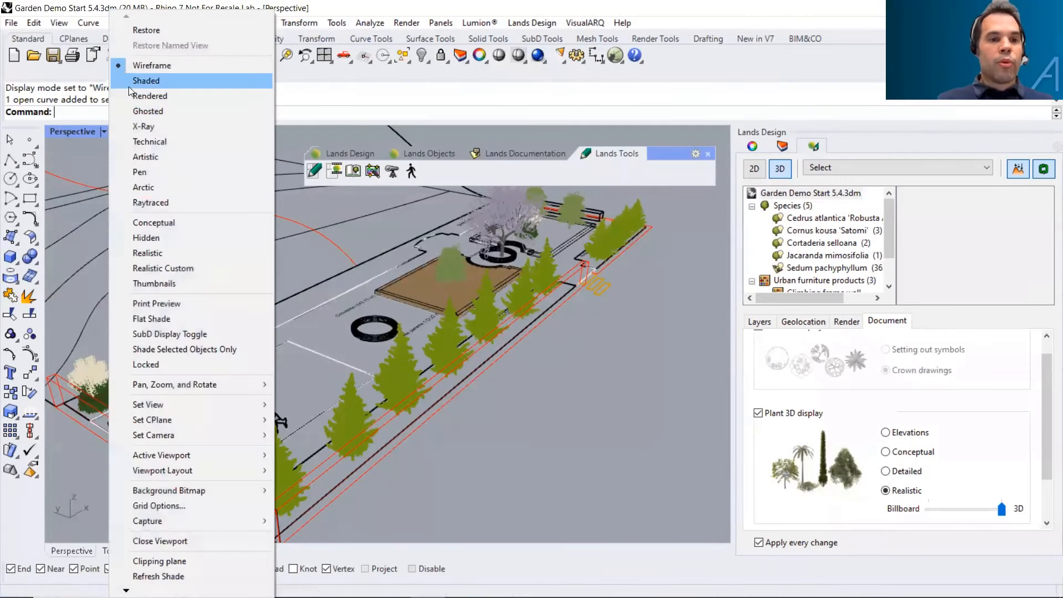
{"action": "left_click", "coordinate": [128, 87]}
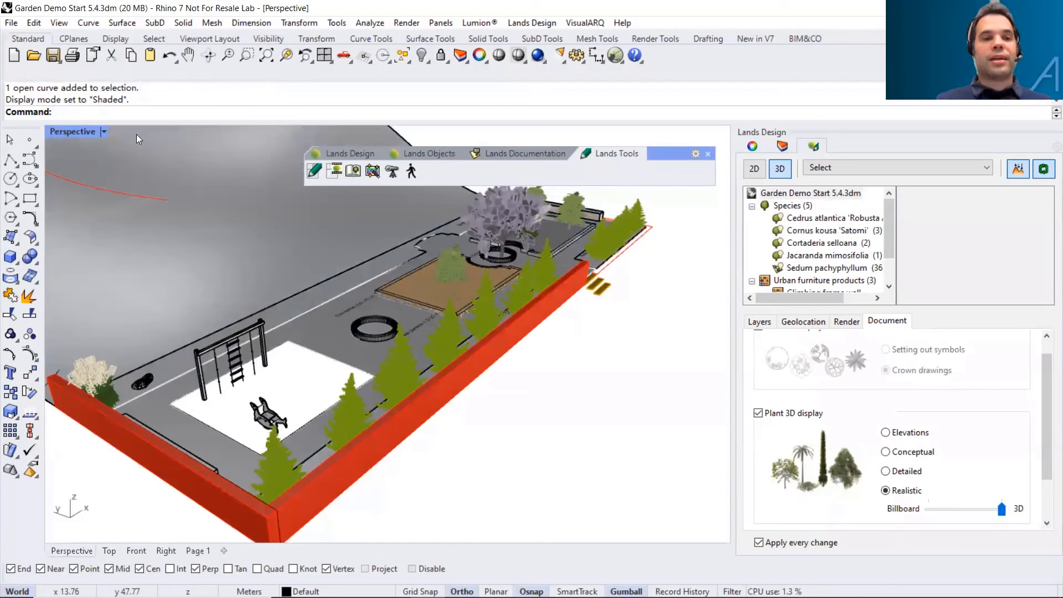
{"action": "left_click", "coordinate": [105, 132]}
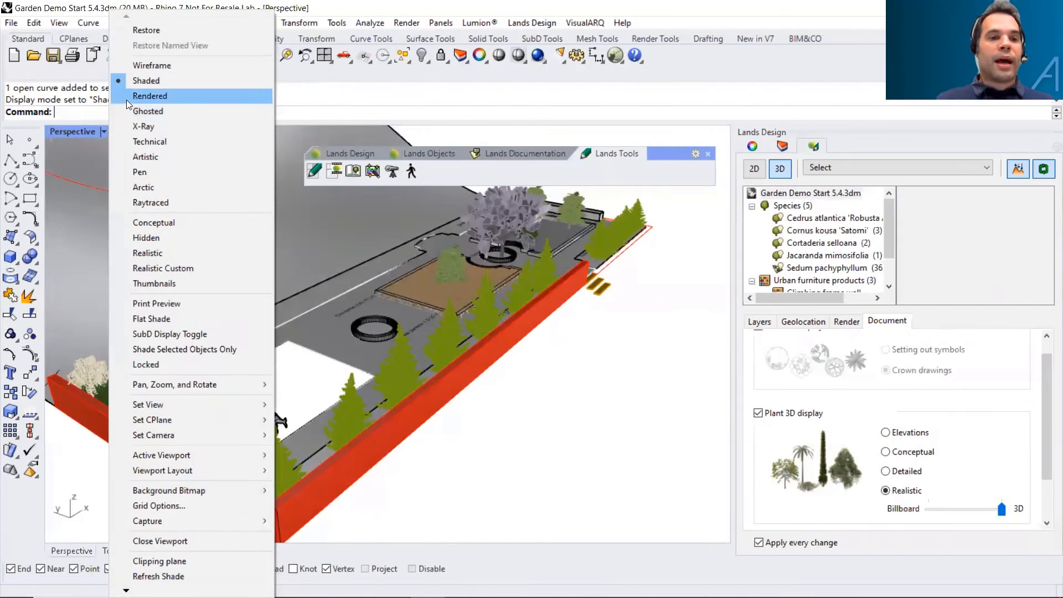
{"action": "left_click", "coordinate": [128, 96]}
{"action": "left_click", "coordinate": [103, 132]}
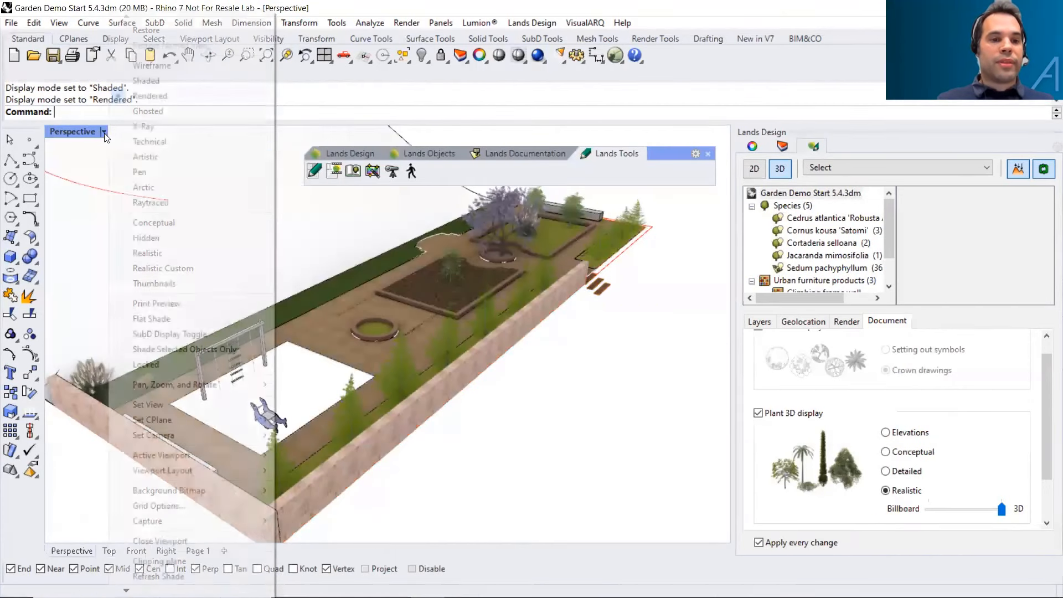
{"action": "left_click", "coordinate": [142, 110]}
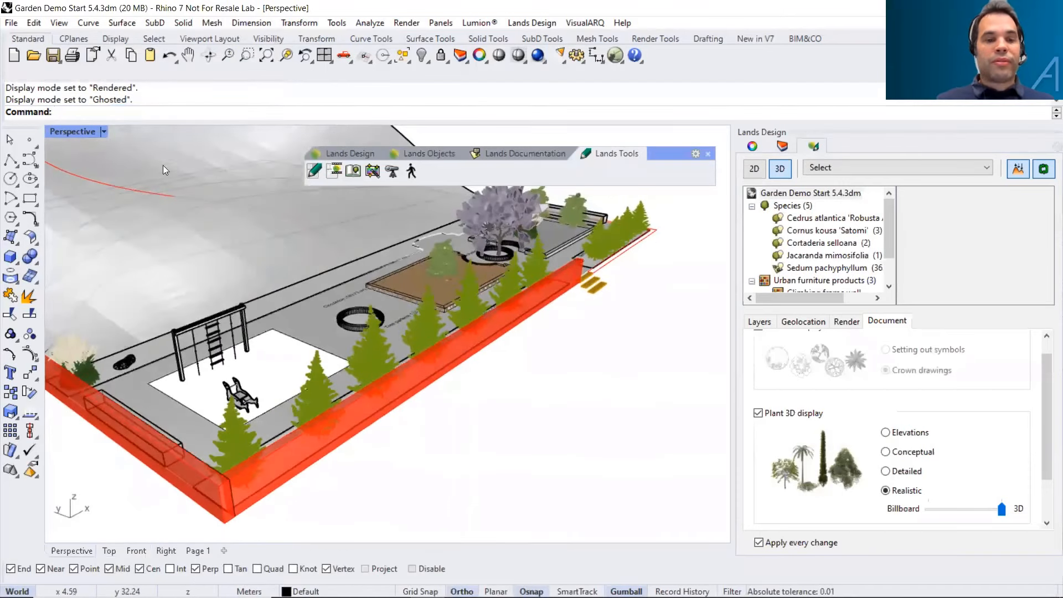
{"action": "left_click", "coordinate": [105, 132]}
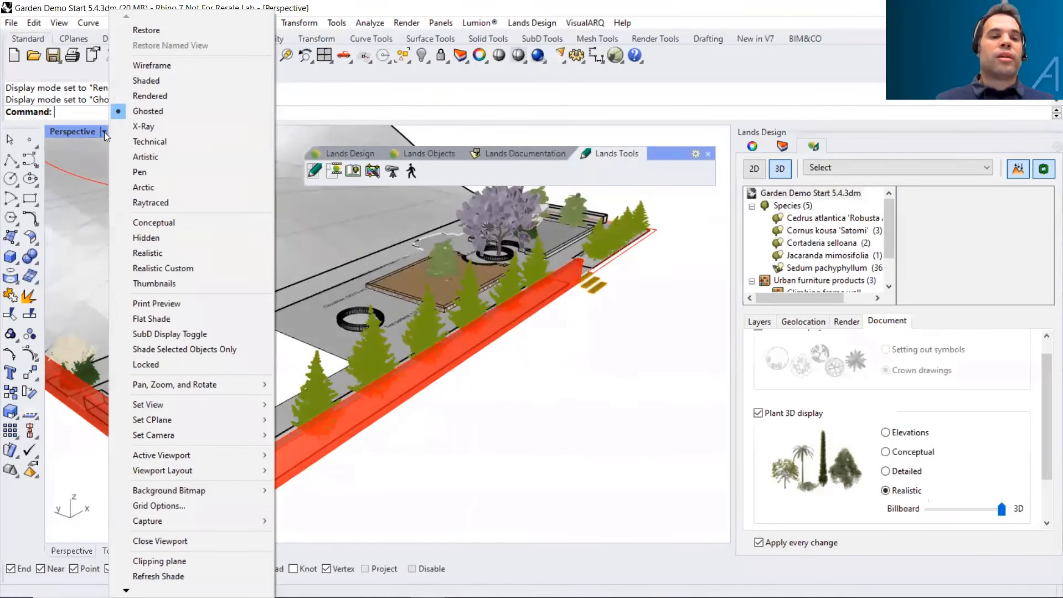
{"action": "left_click", "coordinate": [153, 96]}
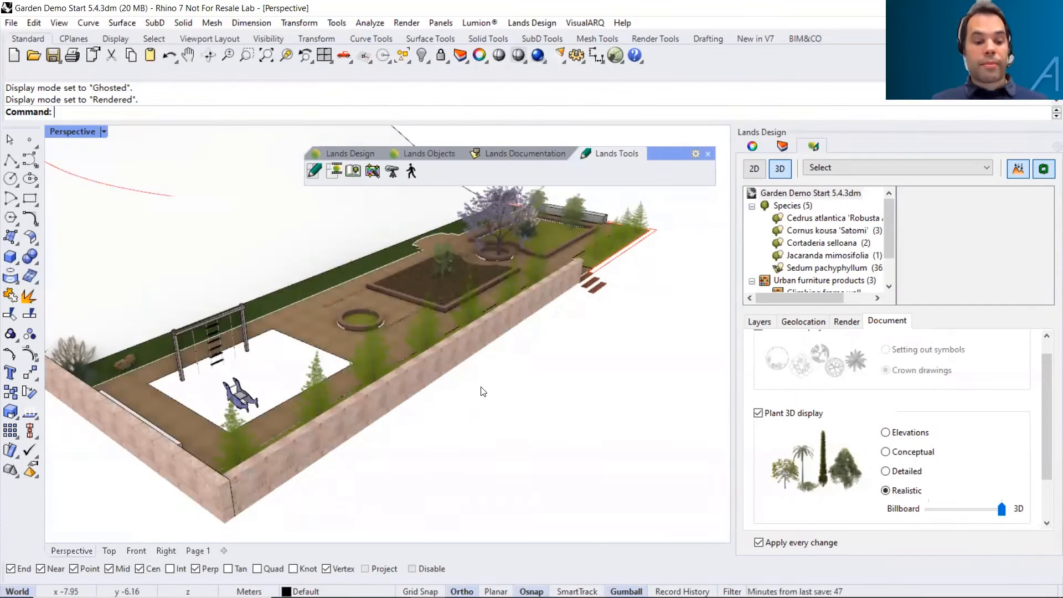
{"action": "scroll", "coordinate": [493, 376], "scroll_direction": "up", "scroll_amount": 2}
{"action": "right_click_drag", "start_coordinate": [485, 376], "coordinate": [510, 348]}
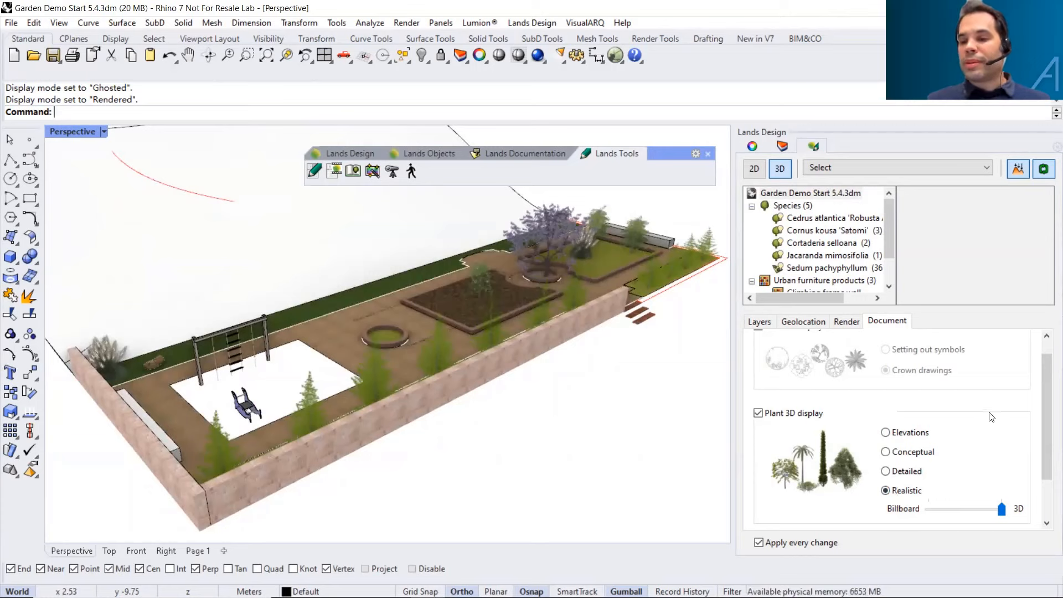
Show the garden in its 2D representation in the Top view and compare it with its 3D appearance
{"action": "left_click", "coordinate": [756, 170]}
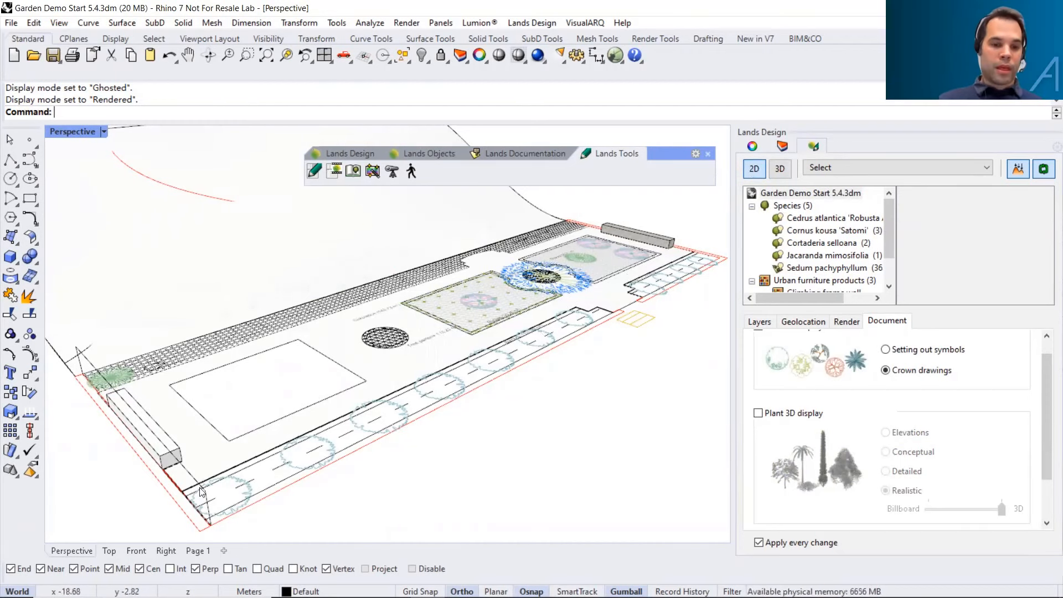
{"action": "left_click", "coordinate": [110, 550]}
{"action": "right_click_drag", "start_coordinate": [365, 368], "coordinate": [372, 303]}
{"action": "scroll", "coordinate": [410, 390], "scroll_direction": "up", "scroll_amount": 8}
{"action": "right_click_drag", "start_coordinate": [396, 382], "coordinate": [431, 370]}
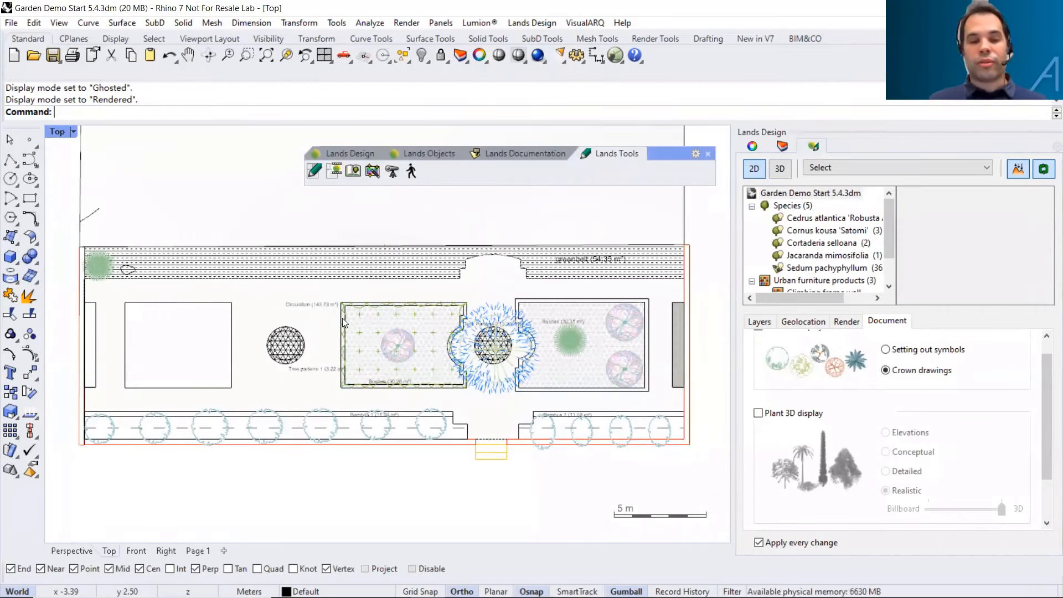
{"action": "left_click", "coordinate": [778, 171]}
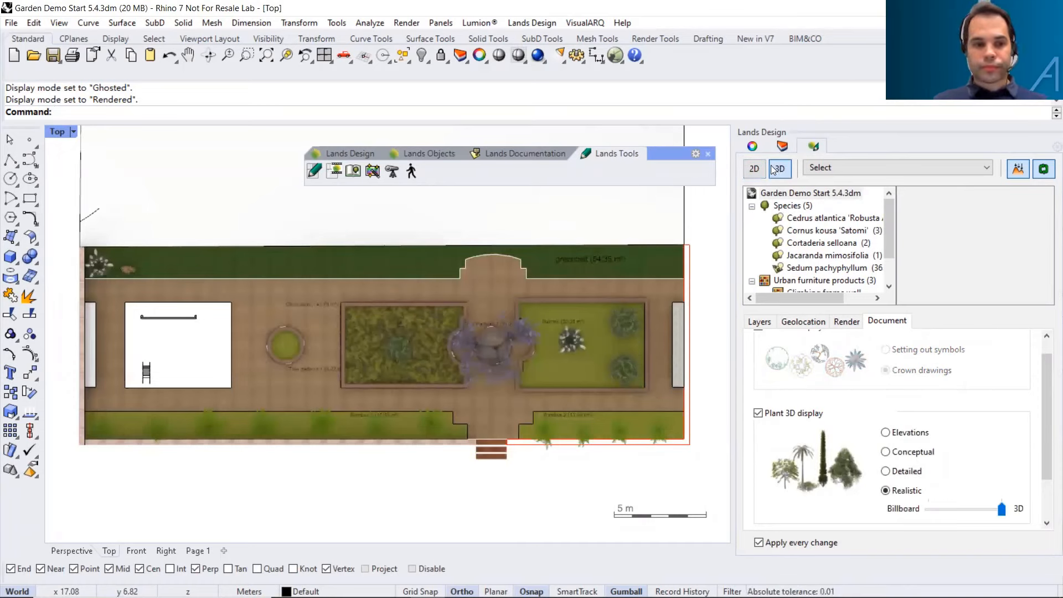
{"action": "left_click", "coordinate": [757, 171]}
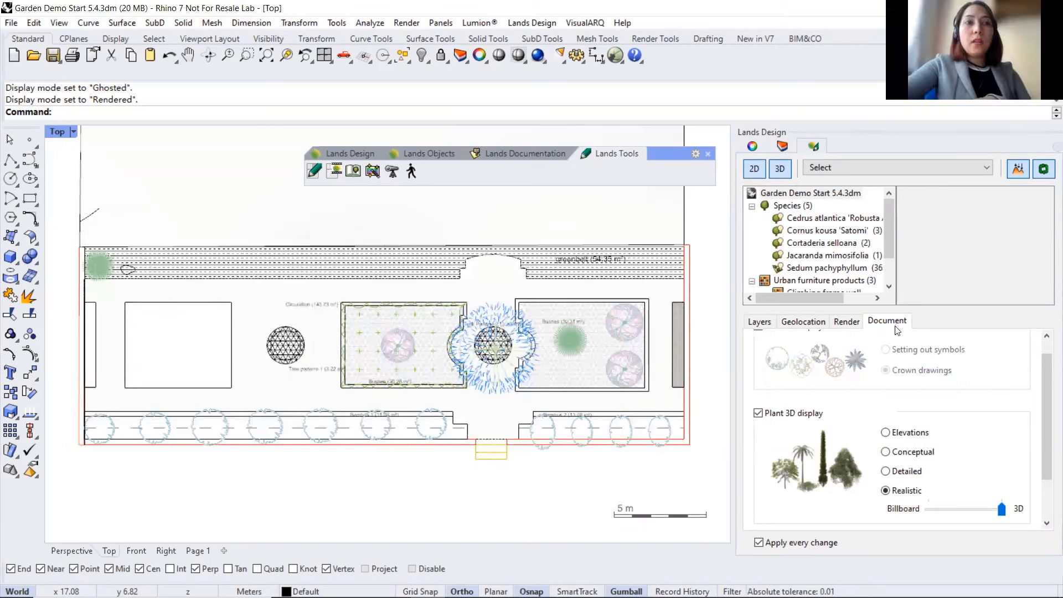
Compare the plant 2D display as Setting out symbols with Crown drawings, and restore Crown drawings
{"action": "left_click_drag", "start_coordinate": [1042, 386], "coordinate": [1043, 373]}
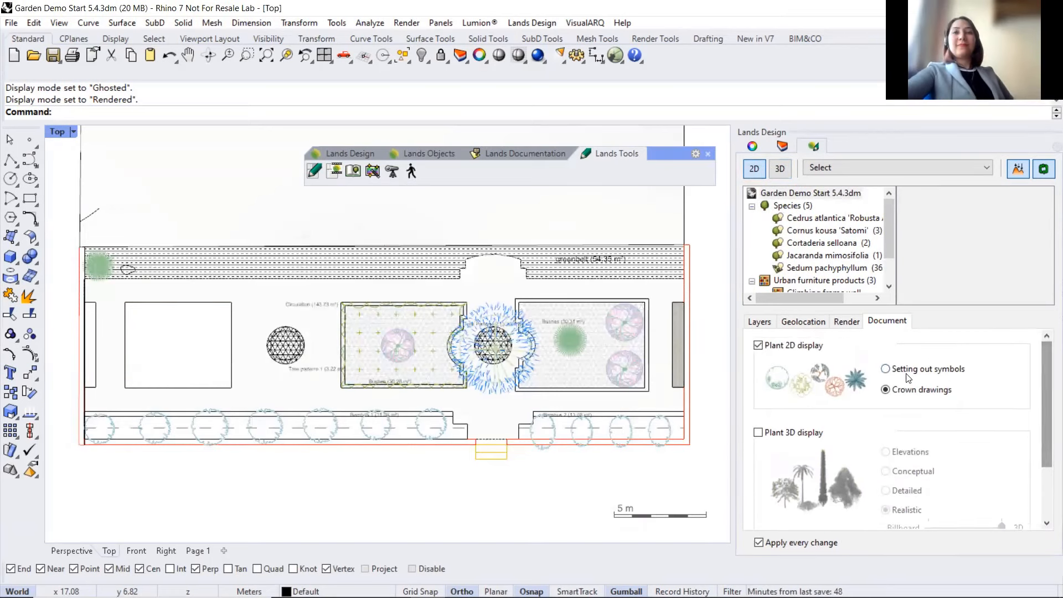
{"action": "left_click", "coordinate": [886, 369]}
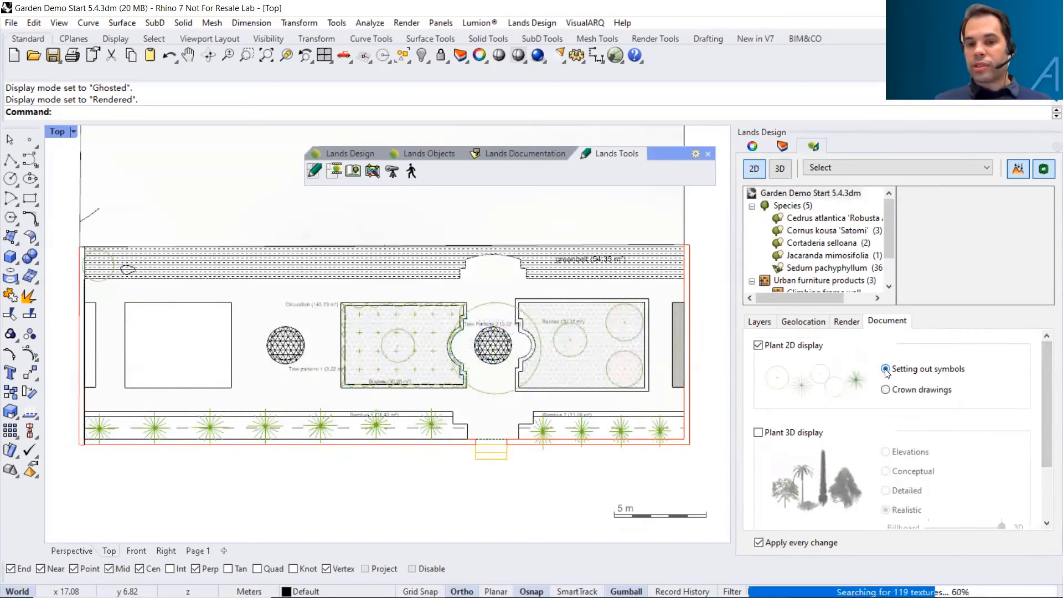
{"action": "left_click", "coordinate": [666, 464]}
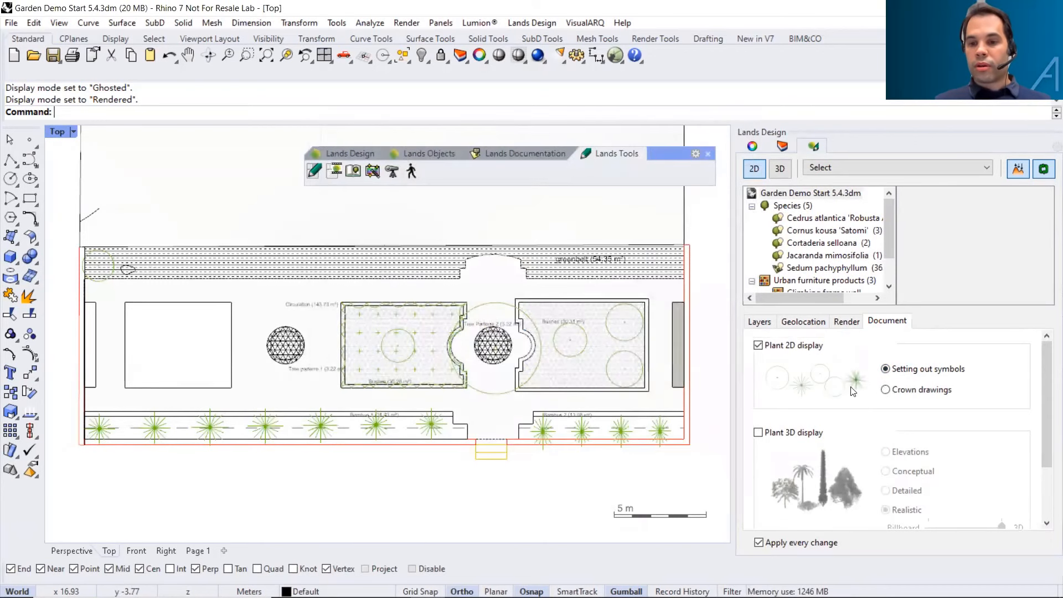
{"action": "left_click", "coordinate": [885, 390]}
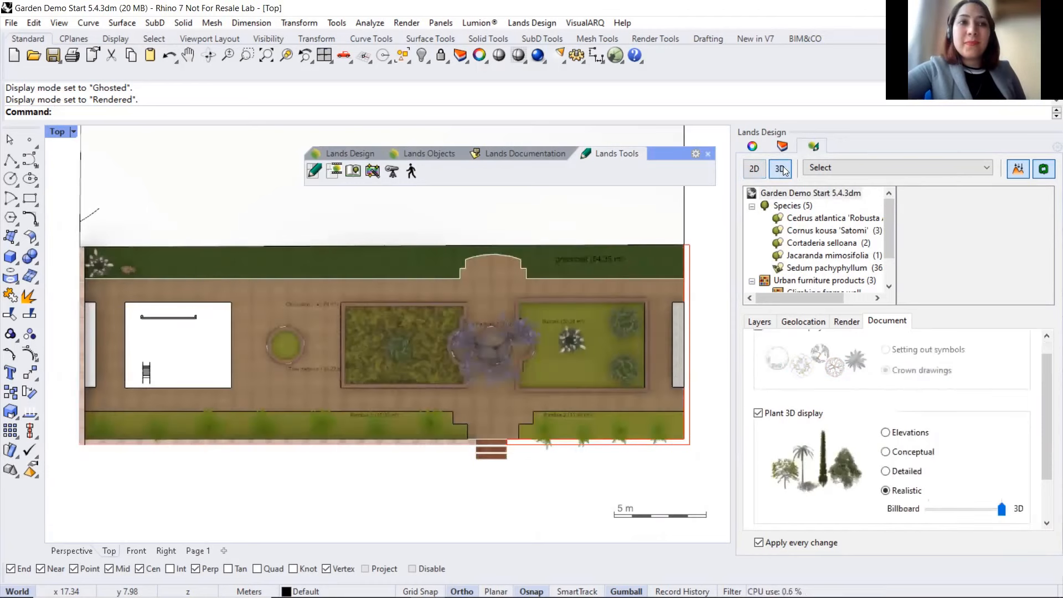
Show the Lands Objects tools and view the whole garden in the Perspective view
{"action": "left_click", "coordinate": [431, 160]}
{"action": "left_click", "coordinate": [71, 550]}
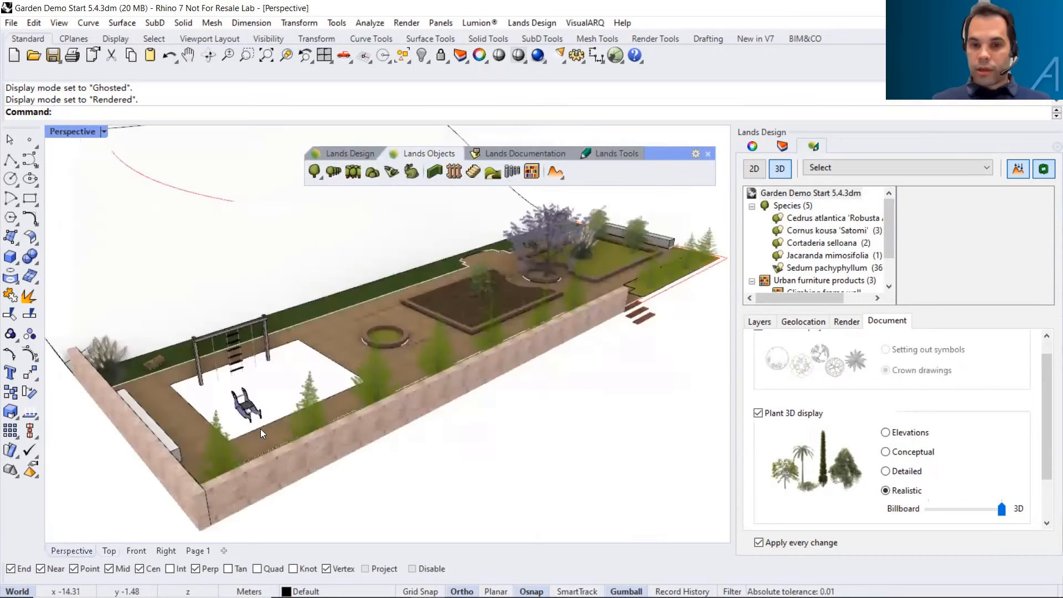
{"action": "scroll", "coordinate": [260, 429], "scroll_direction": "down", "scroll_amount": 3}
{"action": "right_click_drag", "start_coordinate": [297, 410], "coordinate": [335, 407]}
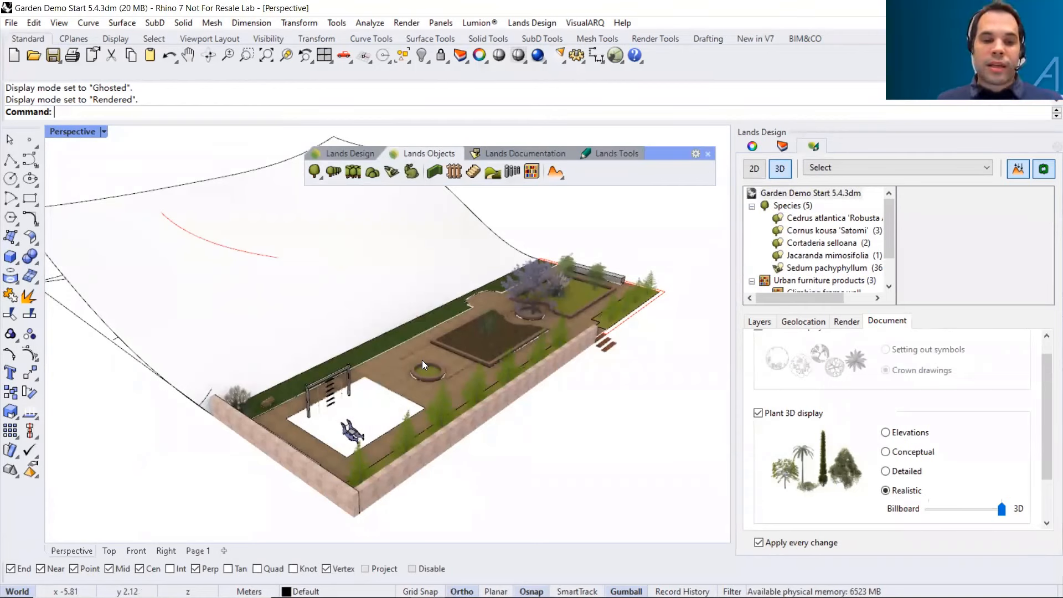
Return to the Top view and display the garden in its 2D representation
{"action": "left_click", "coordinate": [110, 552]}
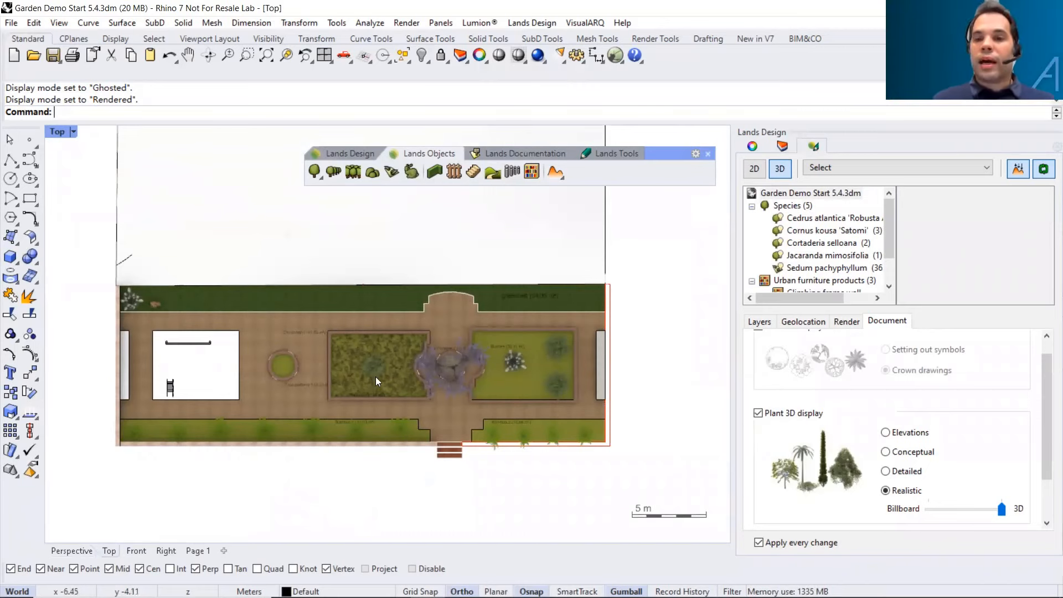
{"action": "left_click", "coordinate": [758, 174]}
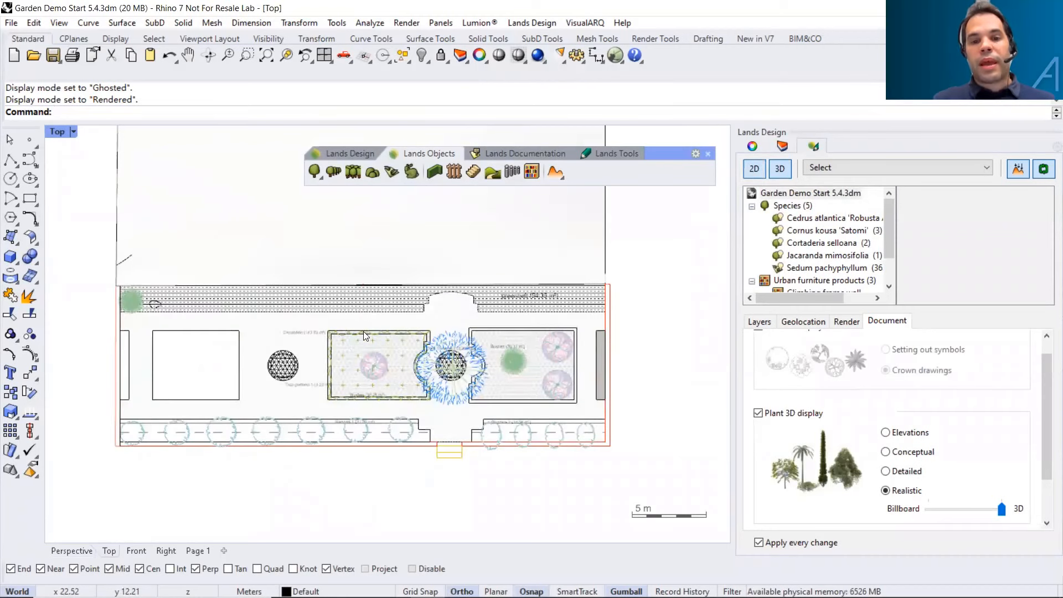
{"action": "right_click_drag", "start_coordinate": [379, 345], "coordinate": [395, 364]}
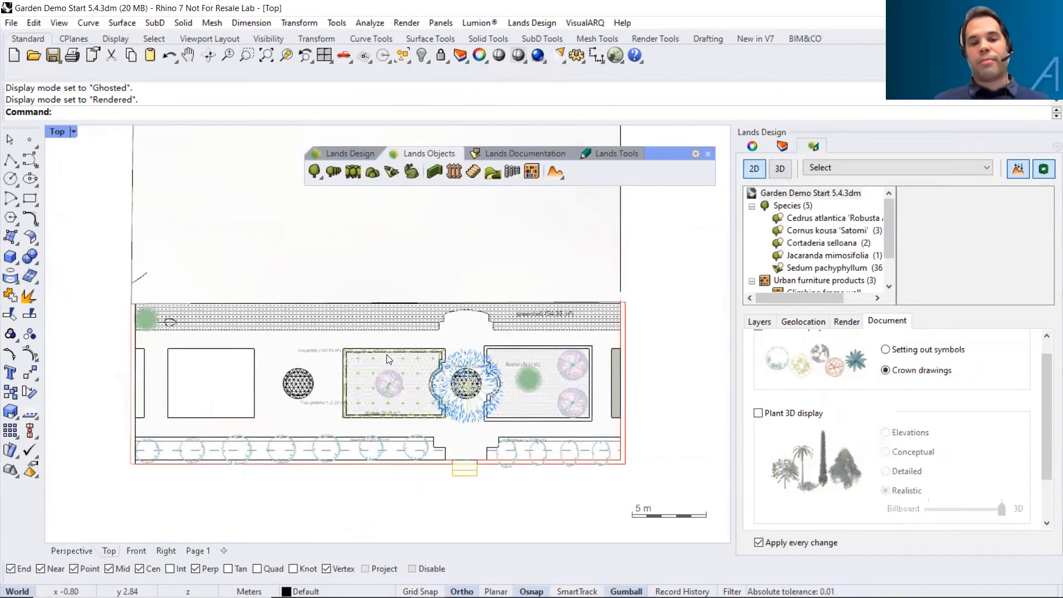
{"action": "scroll", "coordinate": [292, 357], "scroll_direction": "up", "scroll_amount": 4}
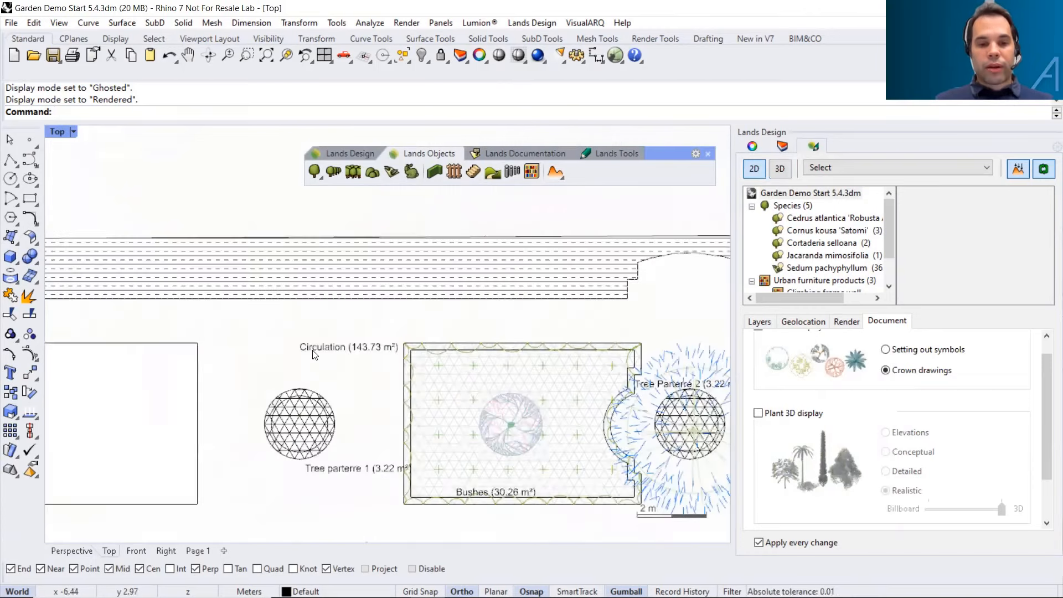
Select the greenbelt and Circulation shaded areas in the plan to examine their labels and hatches, and clear the selection
{"action": "left_click", "coordinate": [318, 382]}
{"action": "right_click_drag", "start_coordinate": [467, 338], "coordinate": [410, 335]}
{"action": "scroll", "coordinate": [415, 326], "scroll_direction": "down", "scroll_amount": 2}
{"action": "right_click_drag", "start_coordinate": [650, 264], "coordinate": [543, 256]}
{"action": "scroll", "coordinate": [626, 267], "scroll_direction": "up", "scroll_amount": 4}
{"action": "left_click", "coordinate": [595, 279]}
{"action": "scroll", "coordinate": [590, 278], "scroll_direction": "down", "scroll_amount": 4}
{"action": "right_click_drag", "start_coordinate": [414, 341], "coordinate": [588, 300]}
{"action": "scroll", "coordinate": [475, 405], "scroll_direction": "up", "scroll_amount": 4}
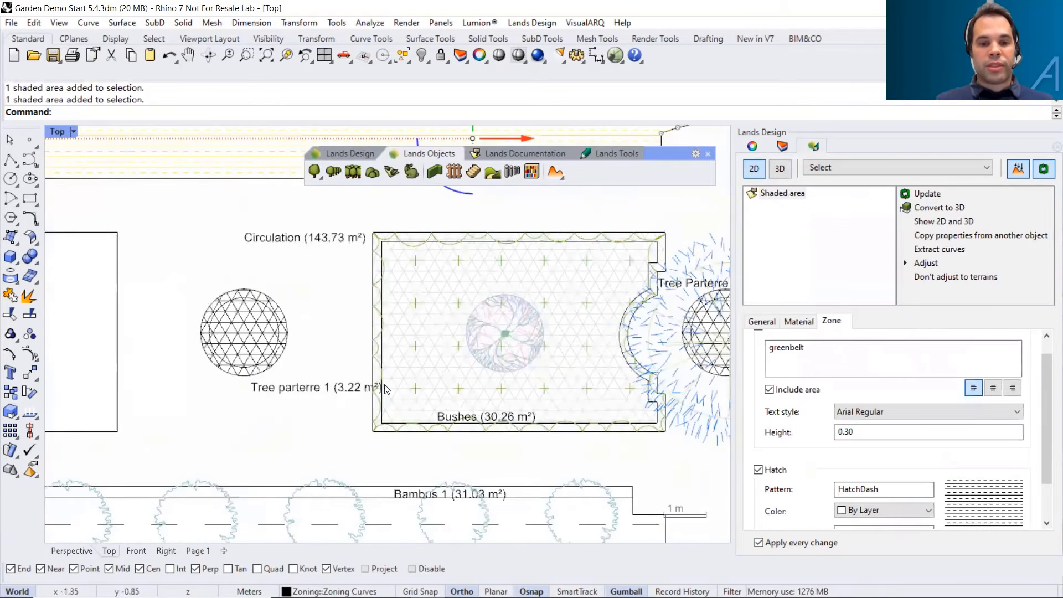
{"action": "right_click_drag", "start_coordinate": [260, 236], "coordinate": [433, 232]}
{"action": "left_click", "coordinate": [443, 297]}
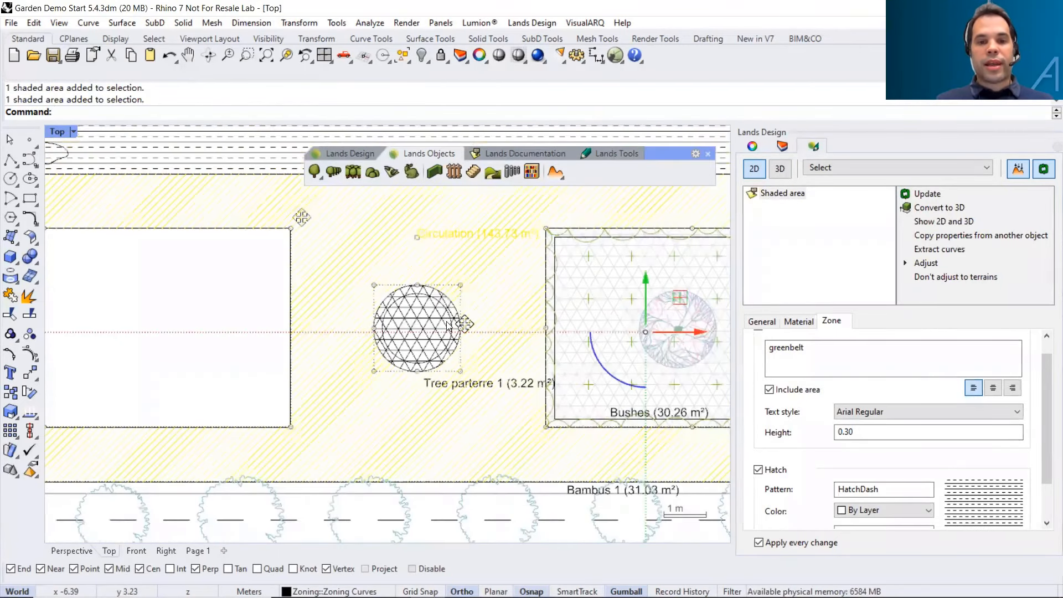
{"action": "scroll", "coordinate": [262, 329], "scroll_direction": "down", "scroll_amount": 2}
{"action": "left_click", "coordinate": [183, 291]}
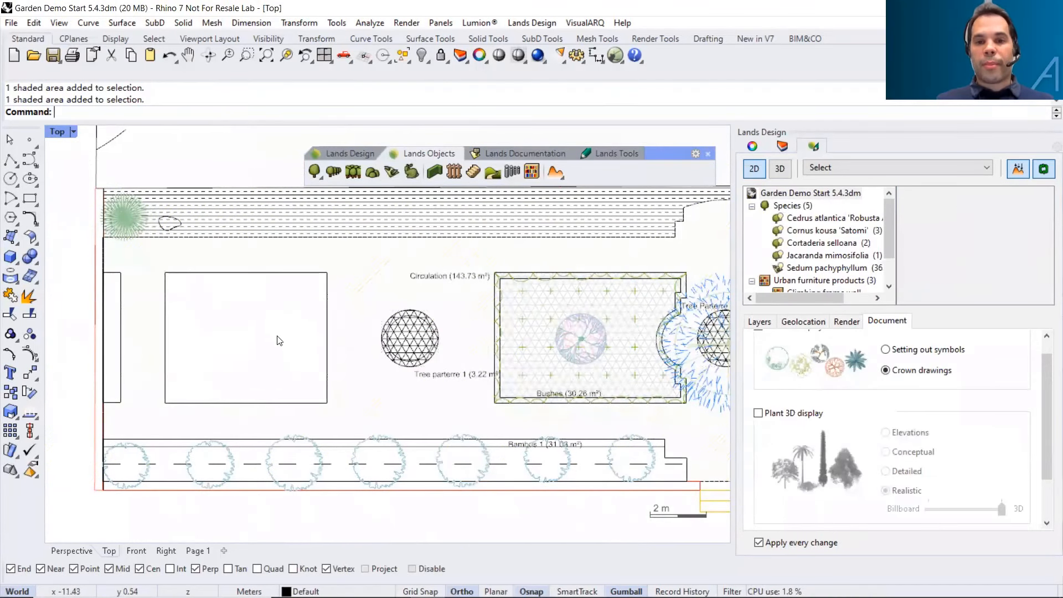
Start a Zoning shaded area inside the empty rectangle near the plan's west end and label it Playground
{"action": "left_click", "coordinate": [505, 155]}
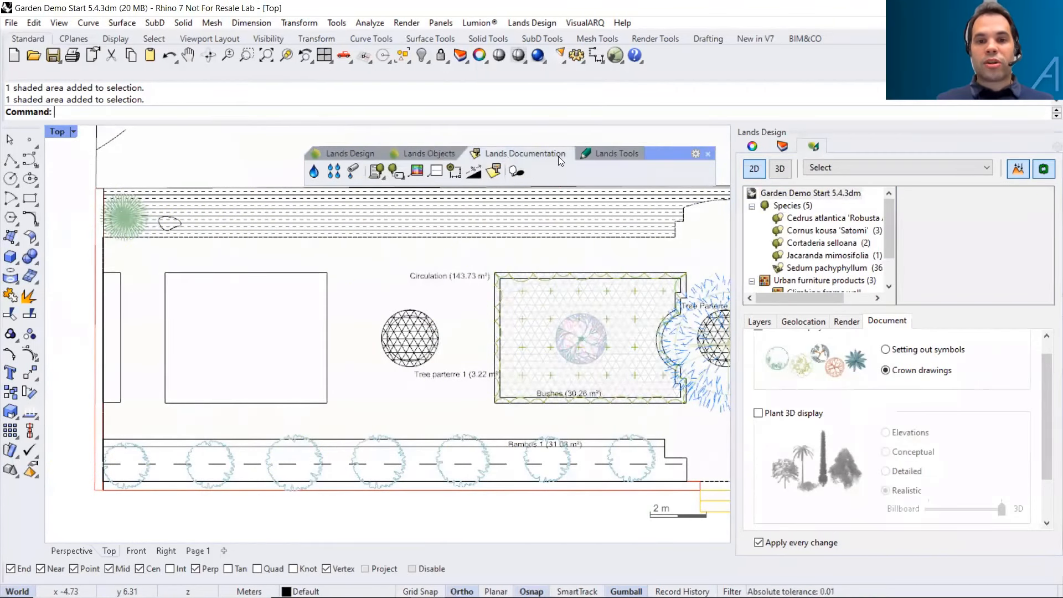
{"action": "left_click", "coordinate": [493, 171]}
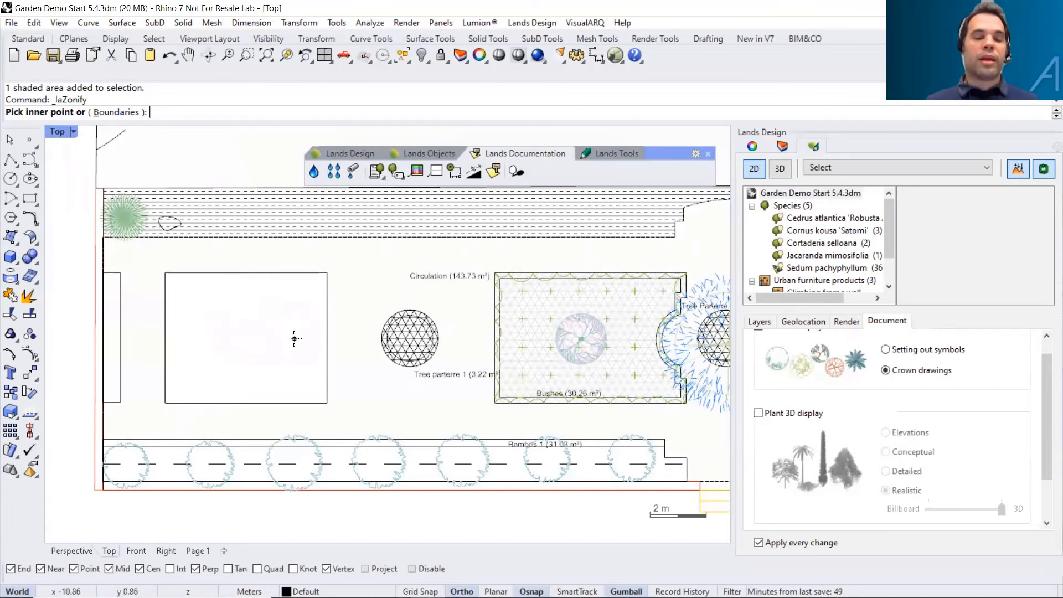
{"action": "left_click", "coordinate": [245, 324]}
{"action": "key", "text": "Return"}
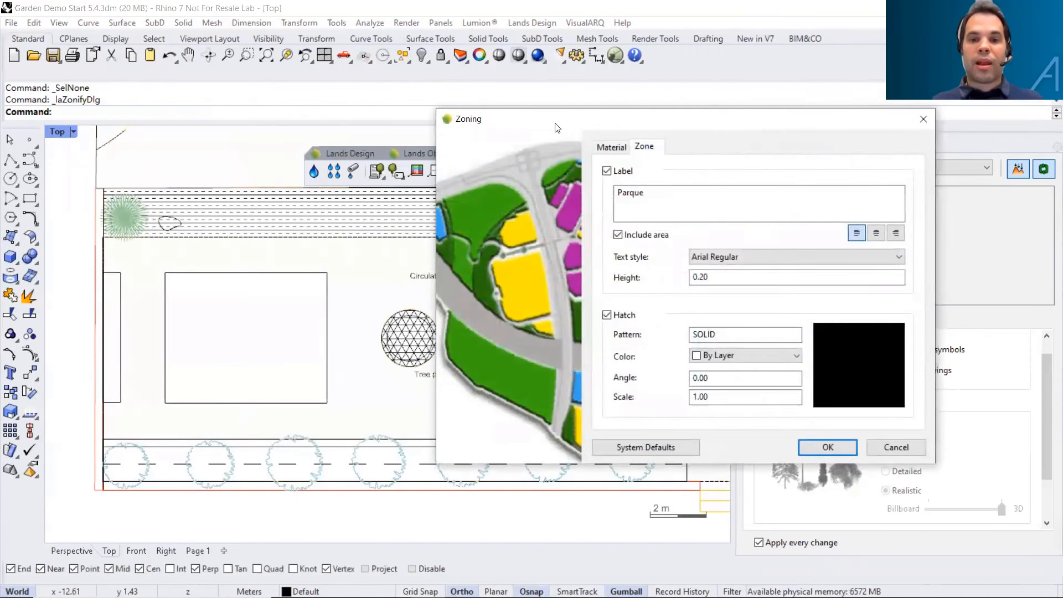
{"action": "left_click_drag", "start_coordinate": [558, 128], "coordinate": [484, 138]}
{"action": "double_click", "coordinate": [554, 203]}
{"action": "type", "text": "Pla"}
{"action": "type", "text": "ygra"}
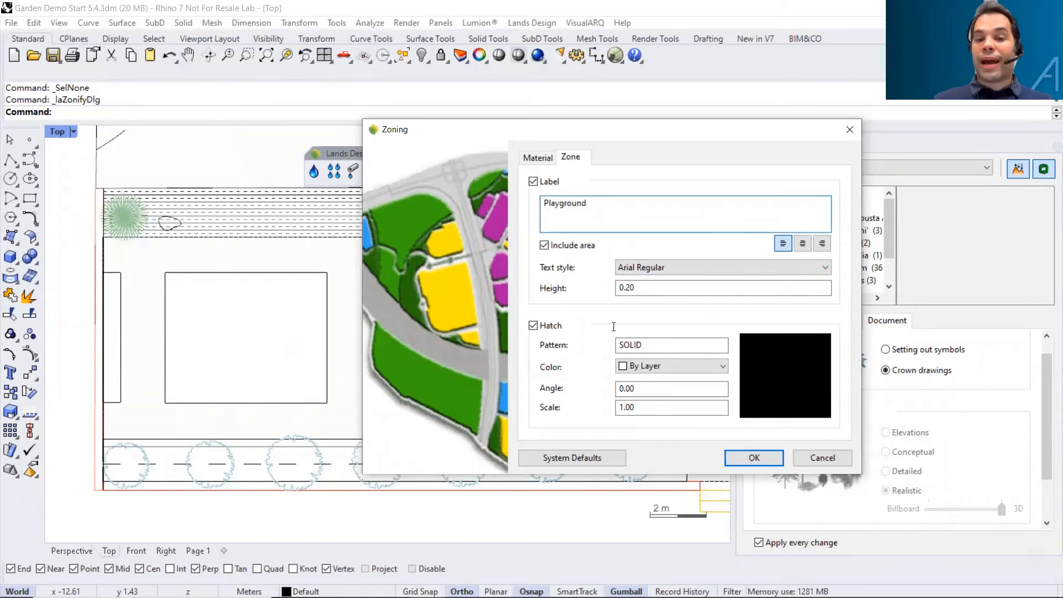
Set the Playground zone's hatch pattern to Squares
{"action": "left_click", "coordinate": [536, 158]}
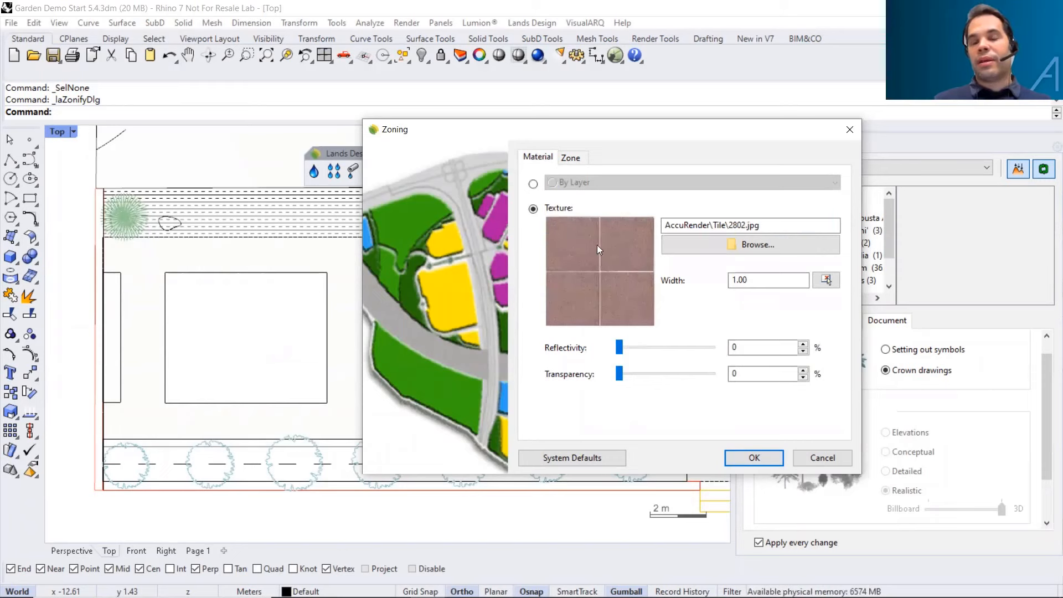
{"action": "left_click", "coordinate": [571, 158]}
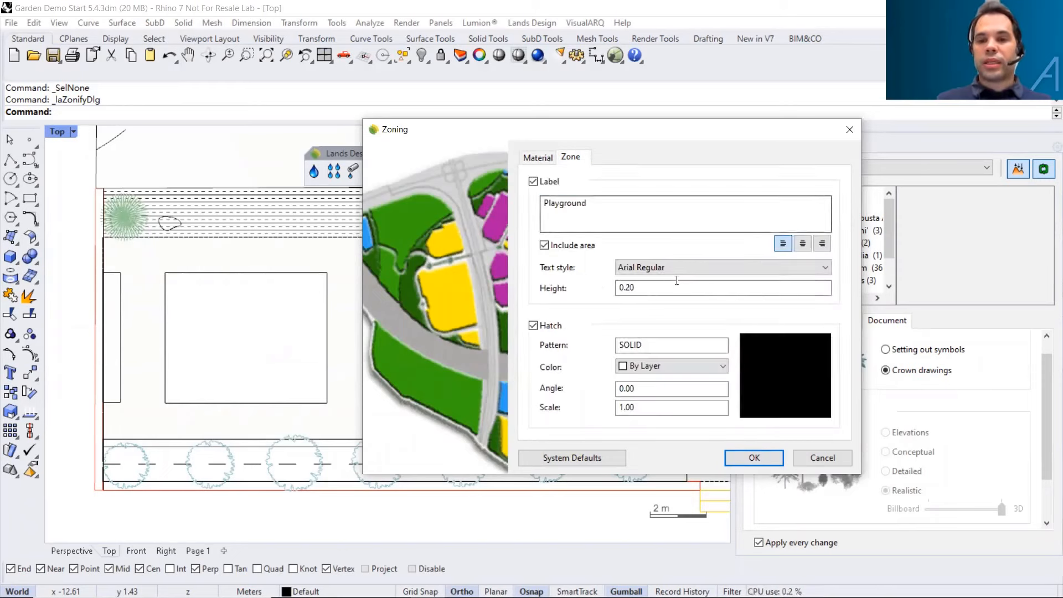
{"action": "left_click", "coordinate": [755, 369]}
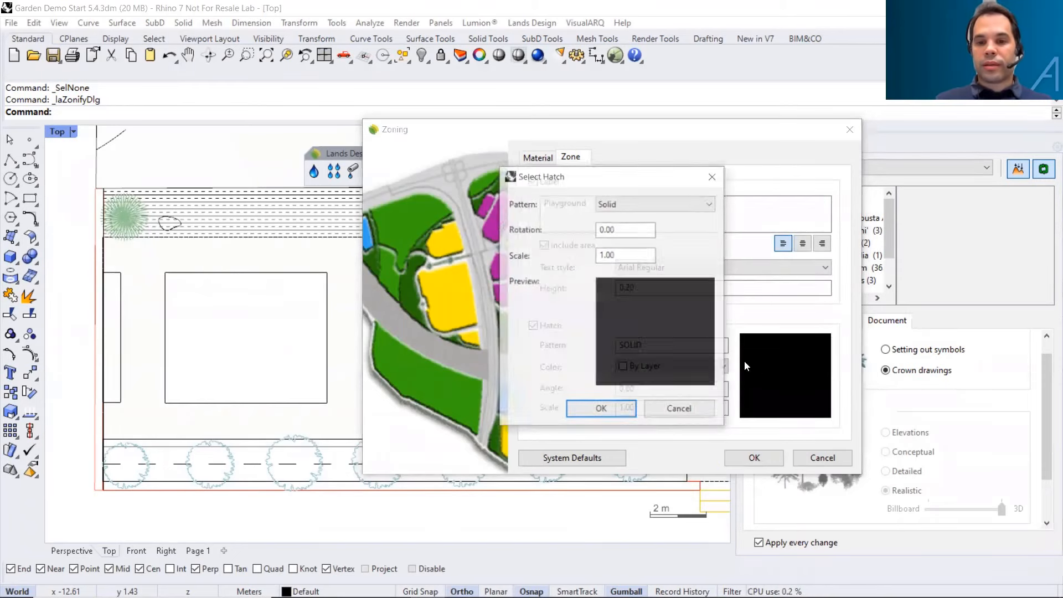
{"action": "left_click", "coordinate": [623, 202]}
{"action": "left_click", "coordinate": [622, 227]}
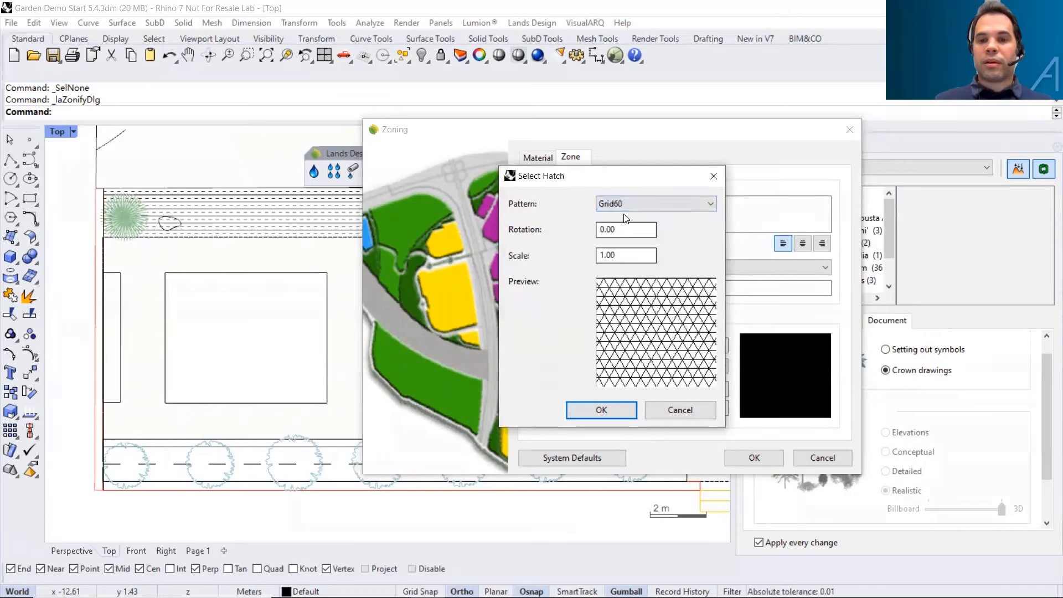
{"action": "left_click", "coordinate": [624, 209]}
{"action": "left_click", "coordinate": [614, 307]}
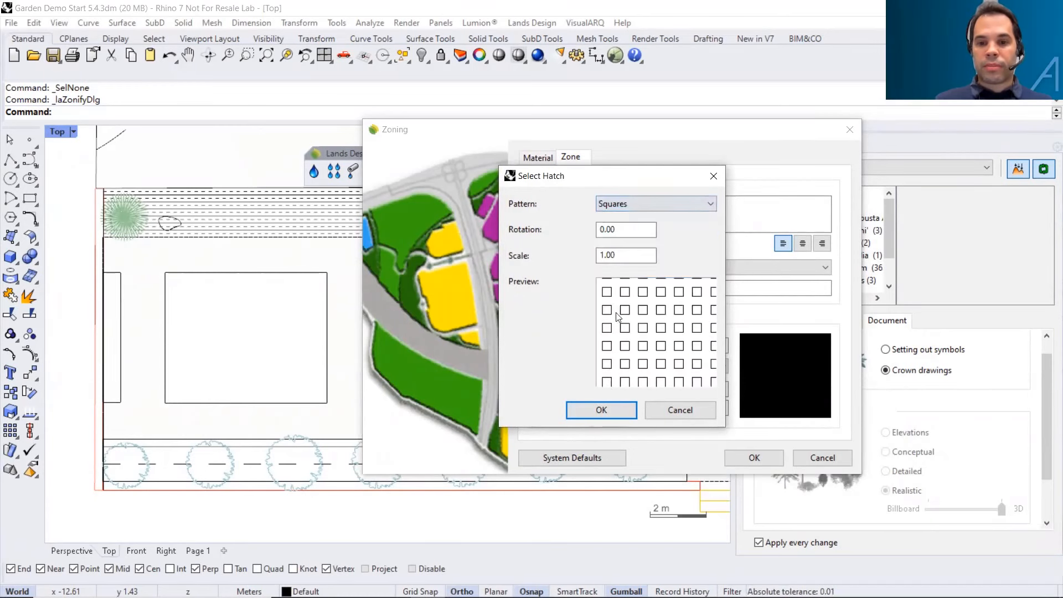
{"action": "left_click", "coordinate": [603, 409]}
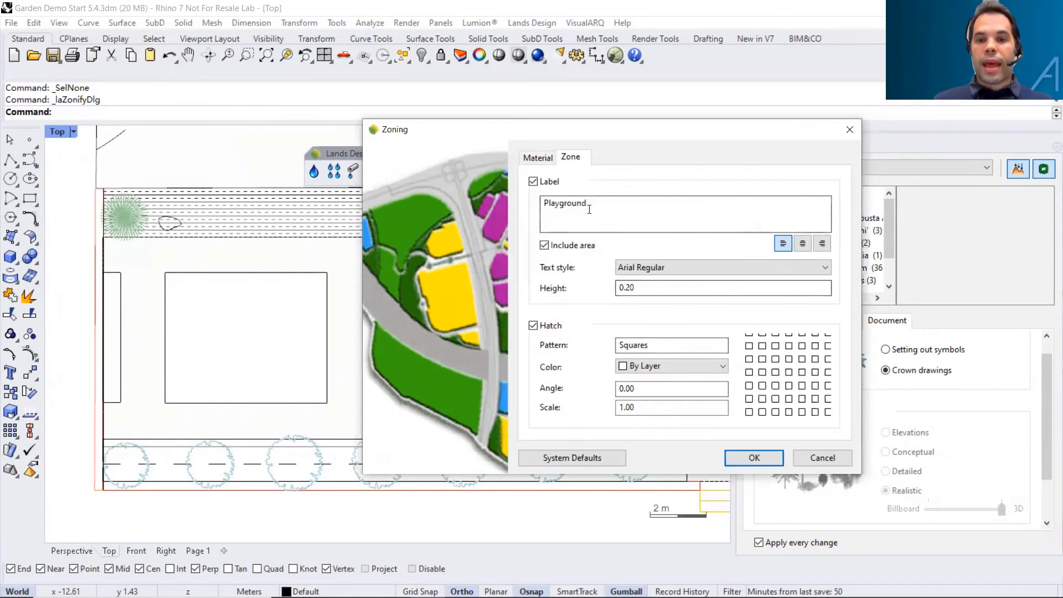
Set the Playground zone's material texture to Diagrass.jpg from the AccuRender Site folder and accept the zoning settings
{"action": "left_click", "coordinate": [538, 158]}
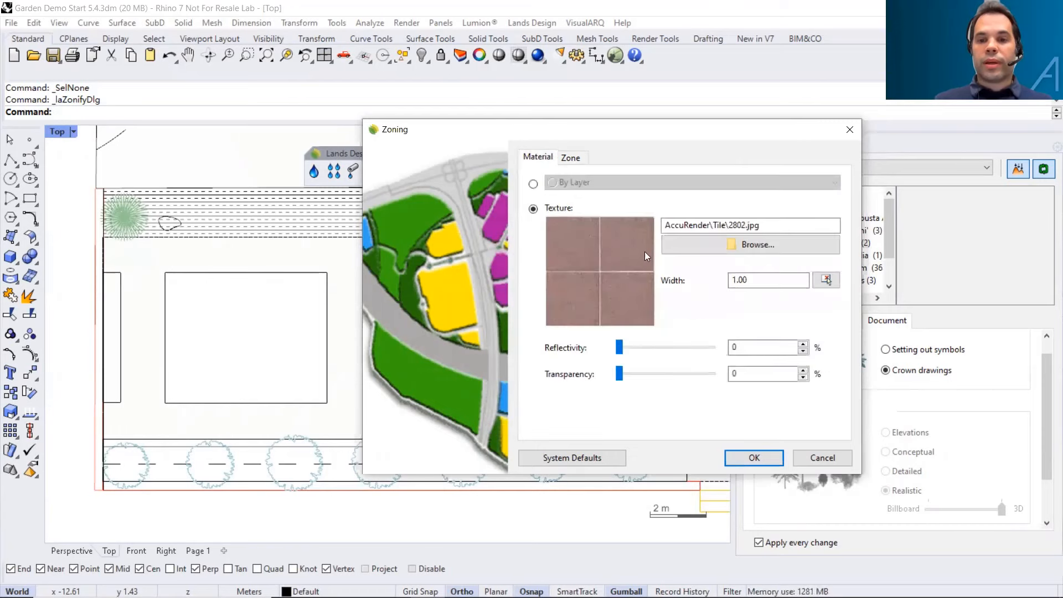
{"action": "left_click", "coordinate": [685, 244]}
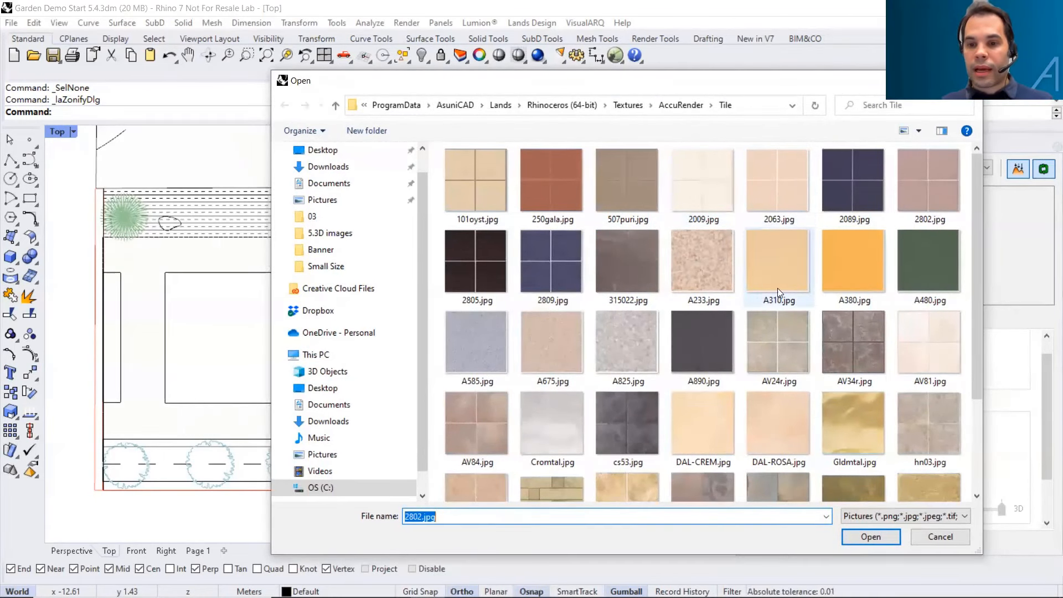
{"action": "left_click", "coordinate": [771, 343]}
{"action": "scroll", "coordinate": [772, 350], "scroll_direction": "down", "scroll_amount": 2}
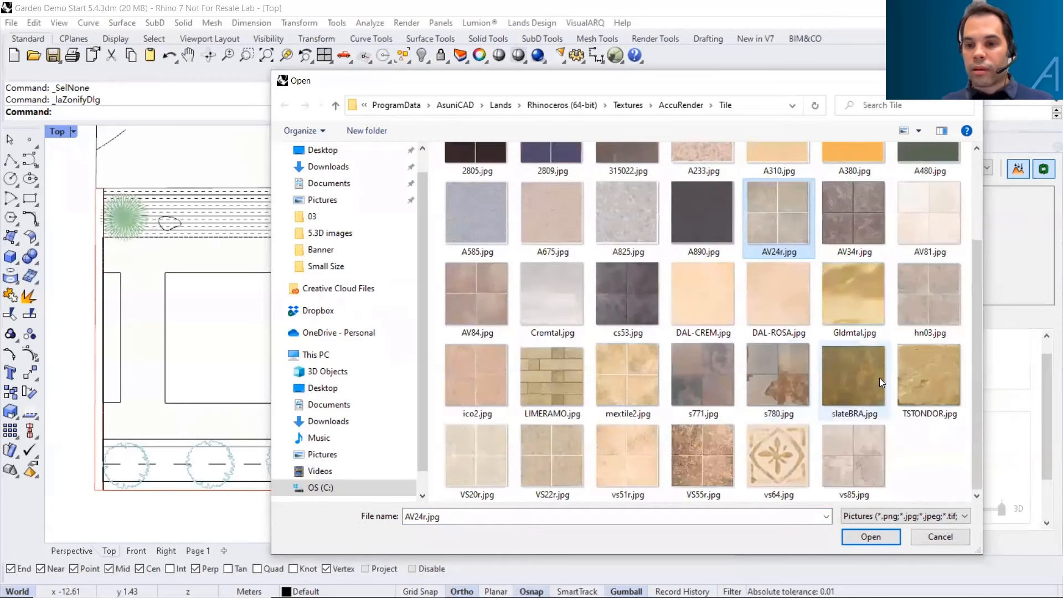
{"action": "scroll", "coordinate": [869, 375], "scroll_direction": "up", "scroll_amount": 2}
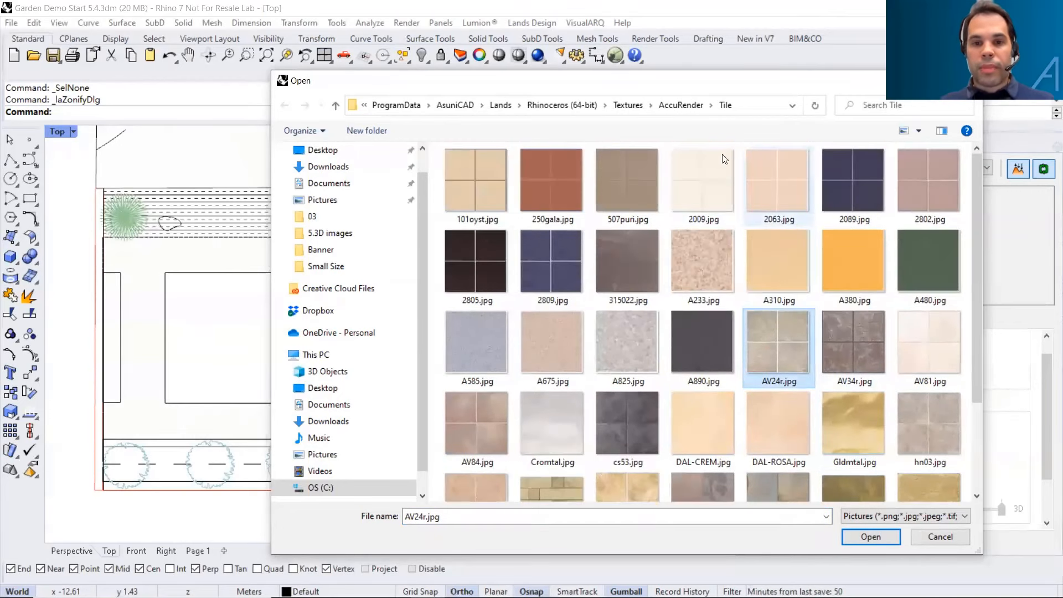
{"action": "left_click", "coordinate": [681, 105]}
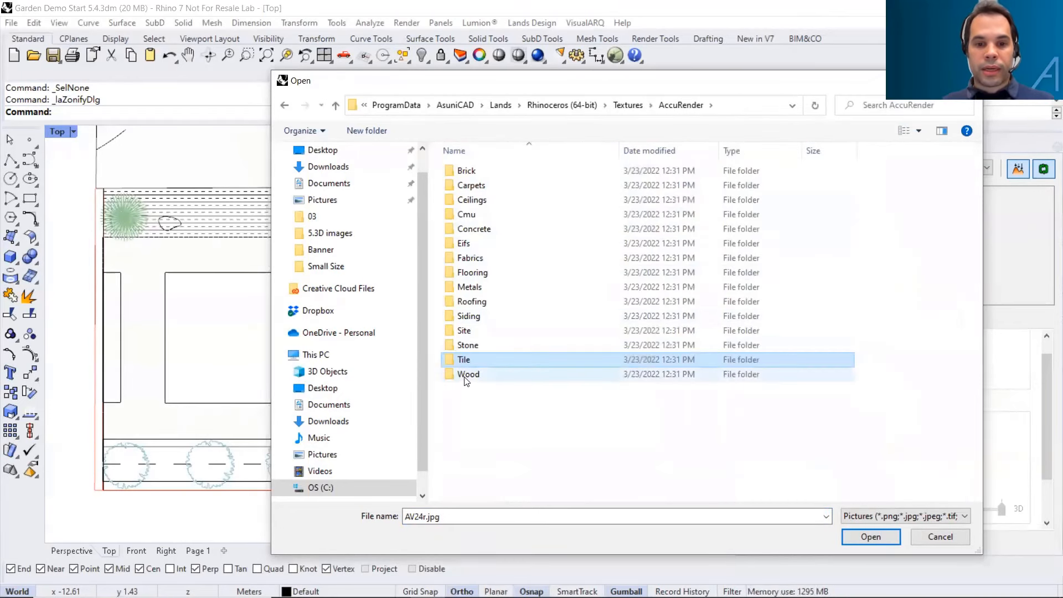
{"action": "double_click", "coordinate": [464, 330]}
{"action": "left_click", "coordinate": [560, 187]}
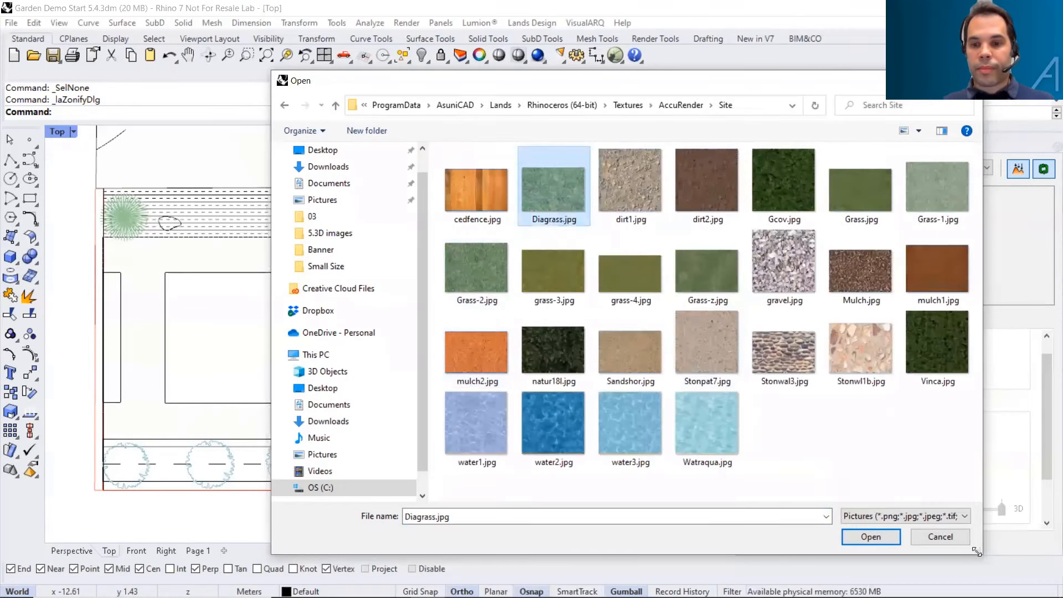
{"action": "left_click", "coordinate": [871, 537]}
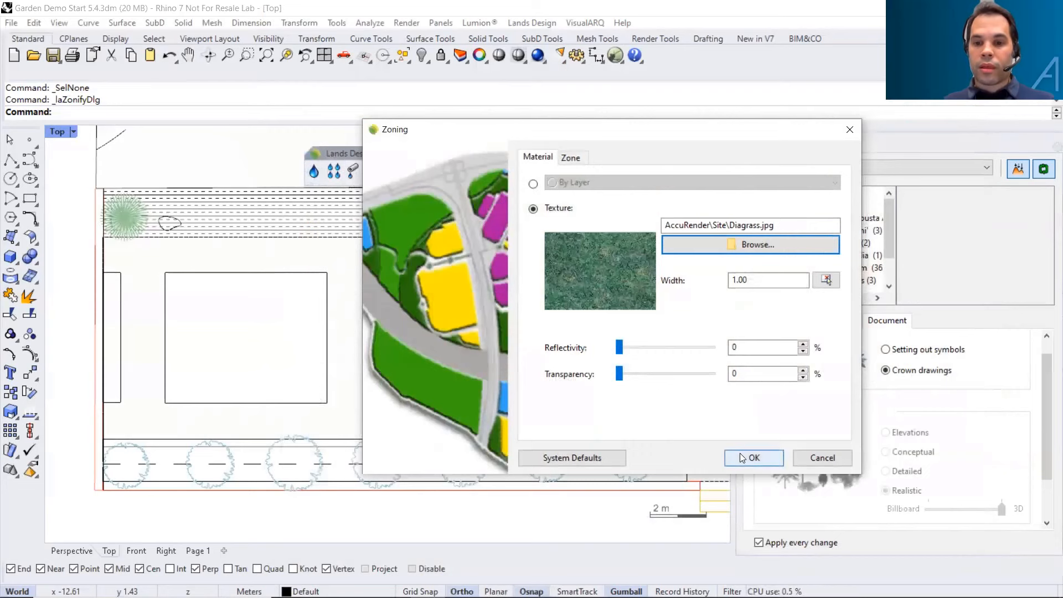
{"action": "left_click", "coordinate": [742, 458]}
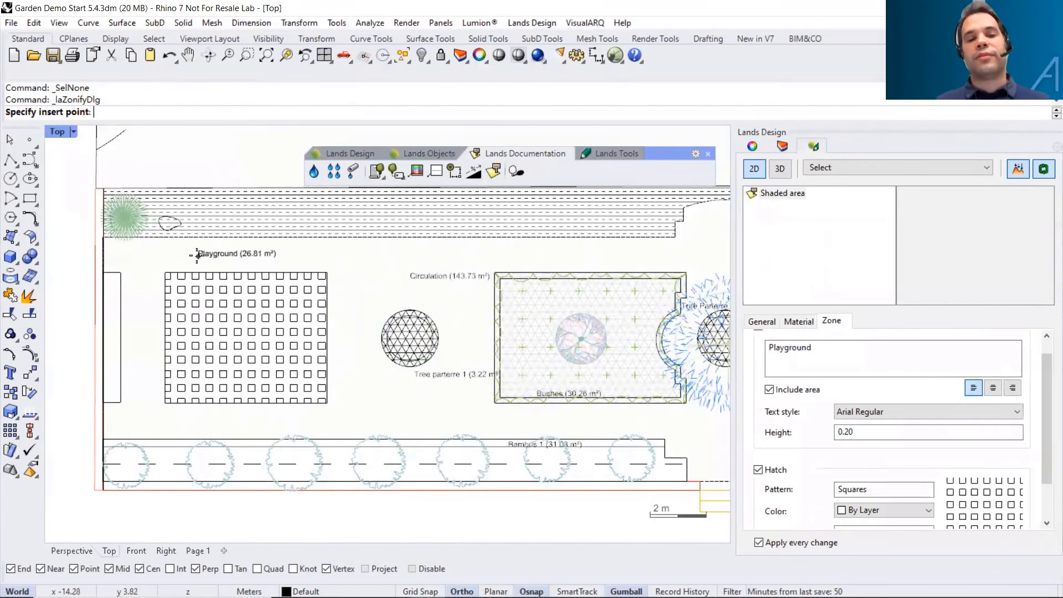
Place the Playground label just above the upper-left corner of the hatched rectangle
{"action": "scroll", "coordinate": [197, 253], "scroll_direction": "up", "scroll_amount": 1}
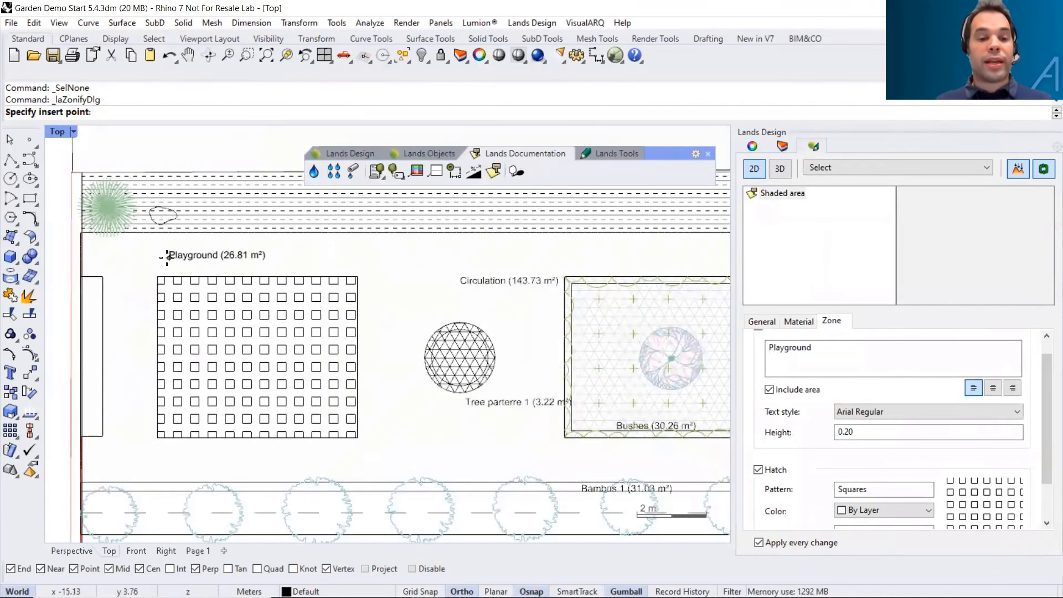
{"action": "left_click", "coordinate": [159, 265]}
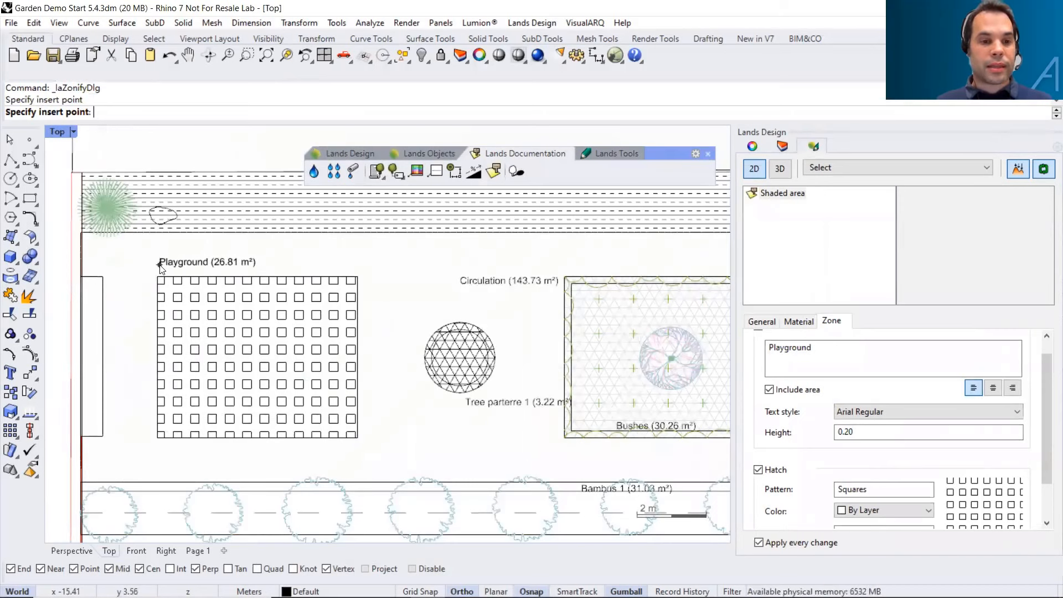
{"action": "right_click_drag", "start_coordinate": [255, 306], "coordinate": [180, 243]}
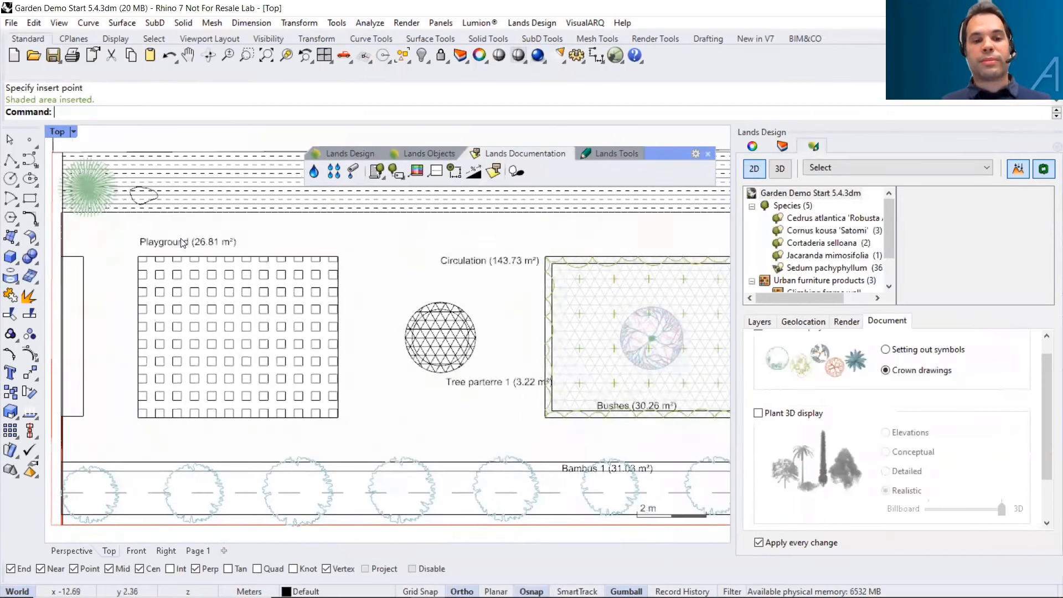
Select the Playground shaded area and examine its label, hatch and material properties
{"action": "left_click", "coordinate": [205, 309]}
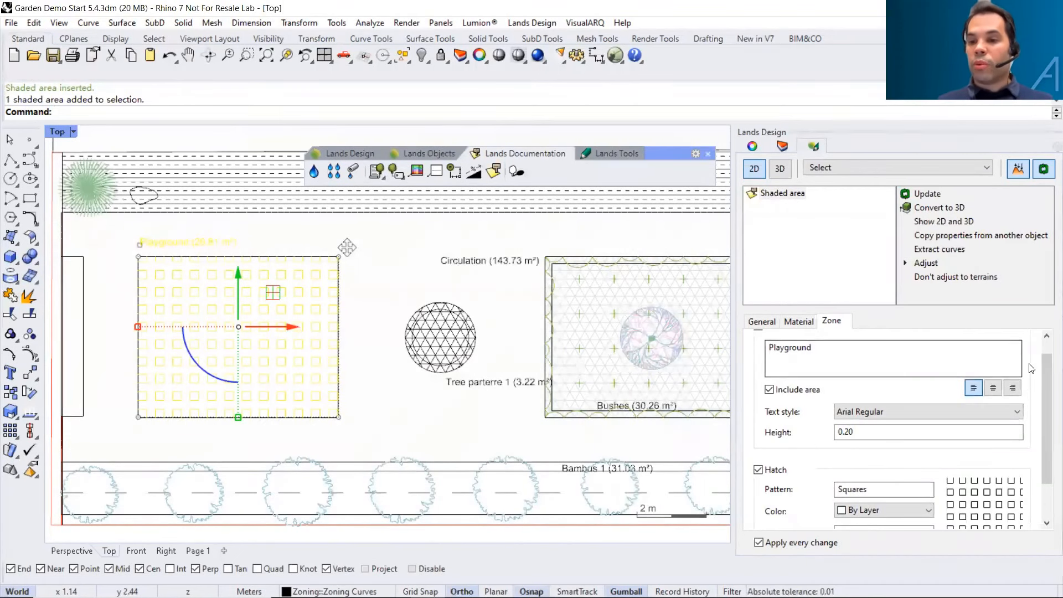
{"action": "scroll", "coordinate": [1047, 357], "scroll_direction": "up", "scroll_amount": 1}
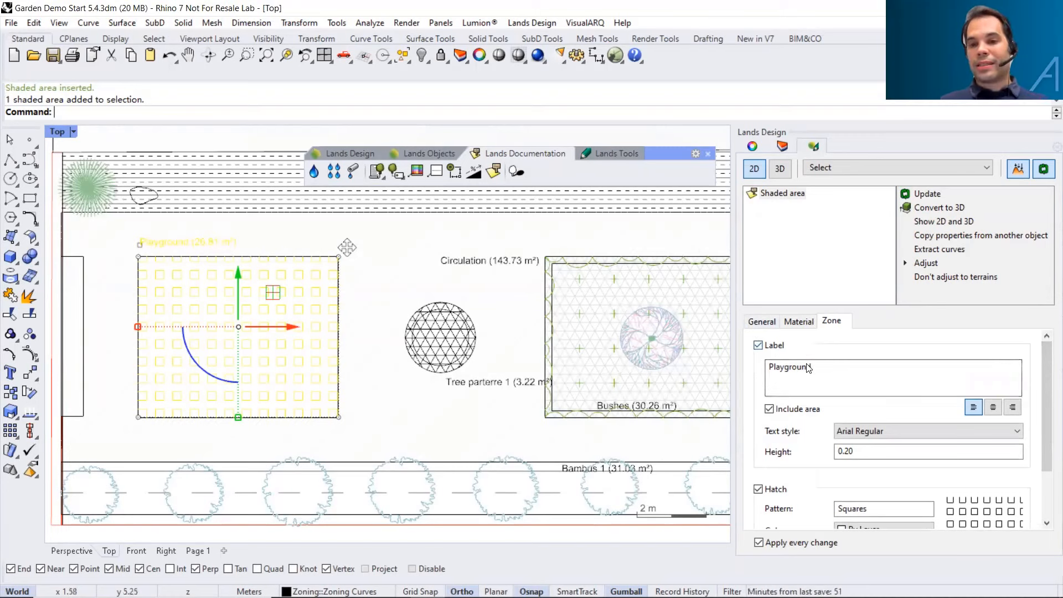
{"action": "double_click", "coordinate": [850, 377]}
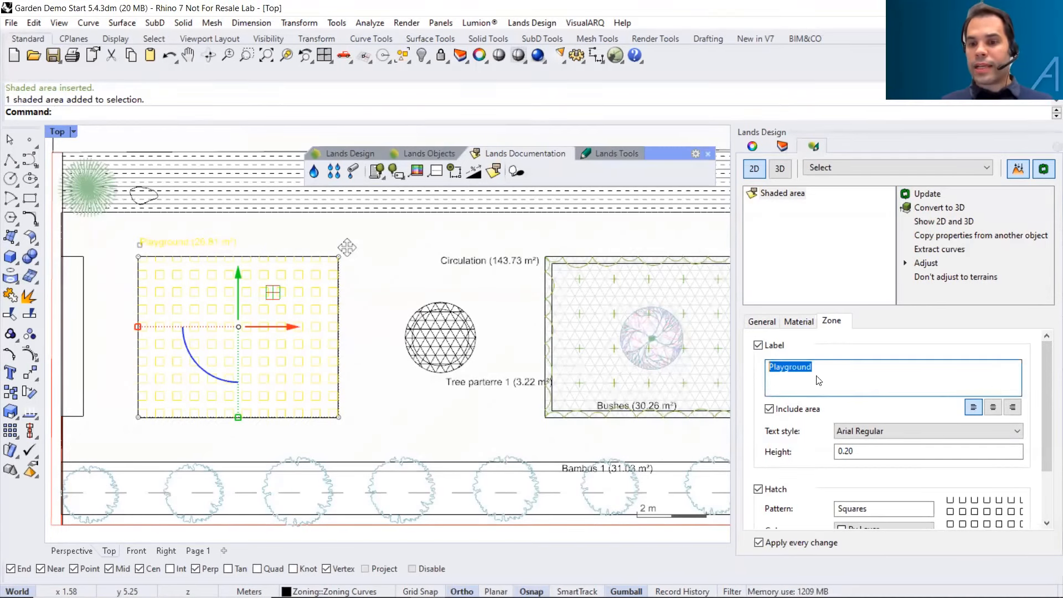
{"action": "left_click", "coordinate": [888, 382]}
{"action": "scroll", "coordinate": [1047, 399], "scroll_direction": "down", "scroll_amount": 2}
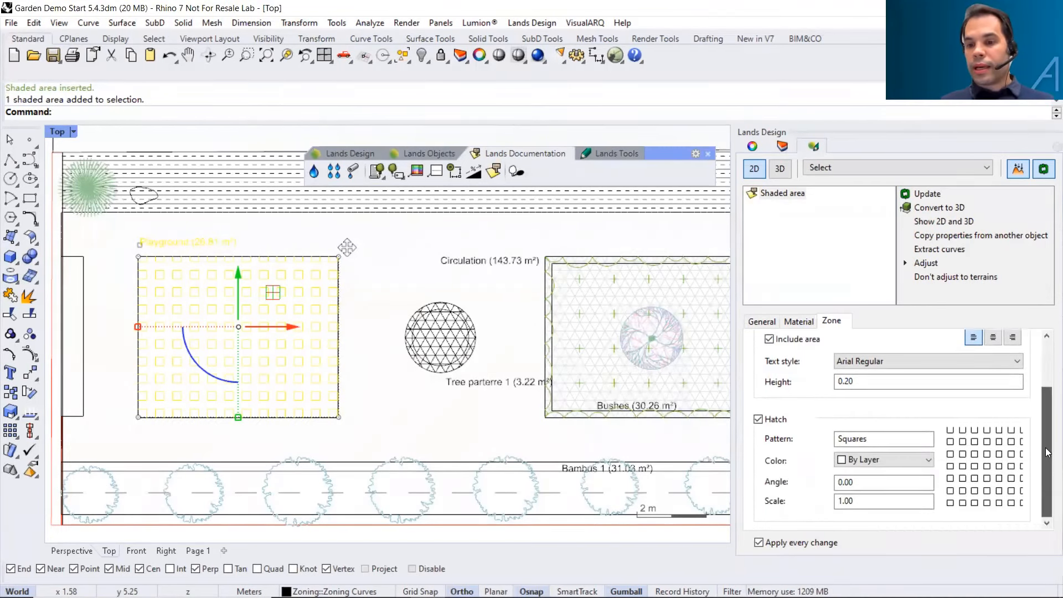
{"action": "left_click", "coordinate": [986, 465]}
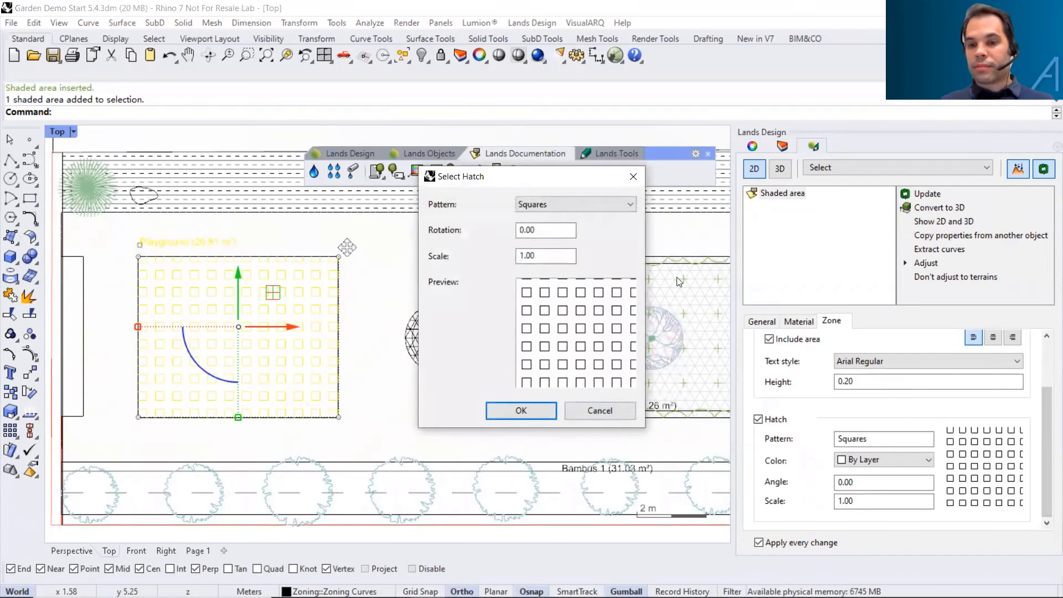
{"action": "left_click", "coordinate": [600, 411]}
{"action": "left_click", "coordinate": [801, 326]}
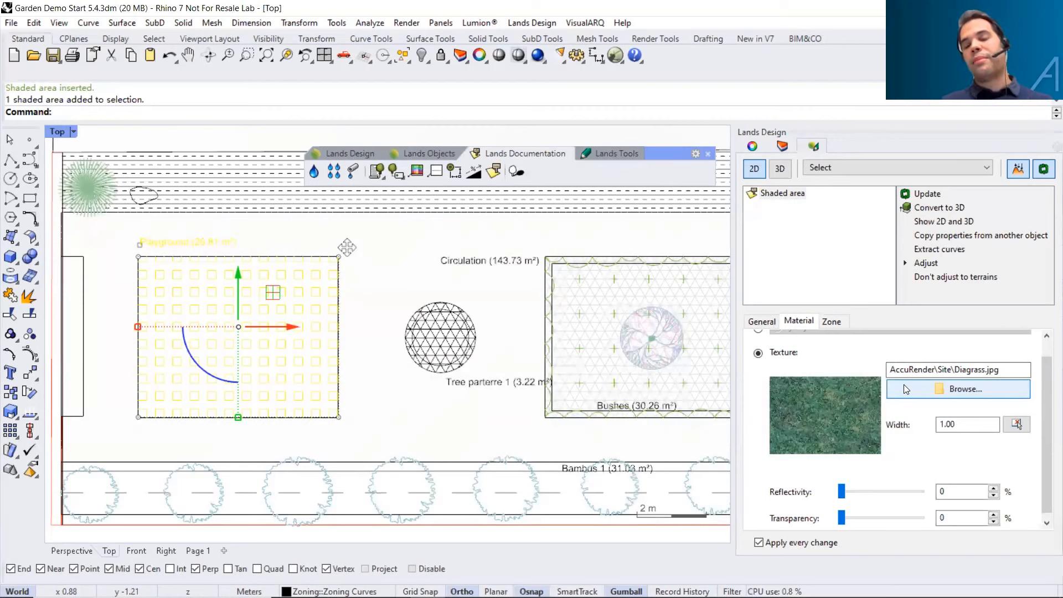
{"action": "left_click", "coordinate": [831, 323]}
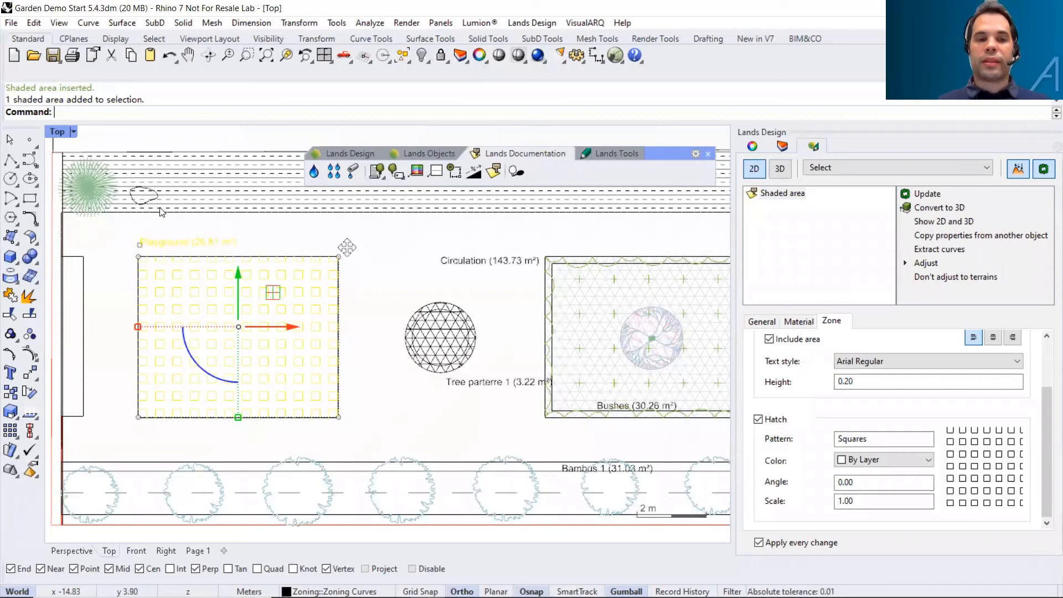
{"action": "left_click", "coordinate": [203, 141]}
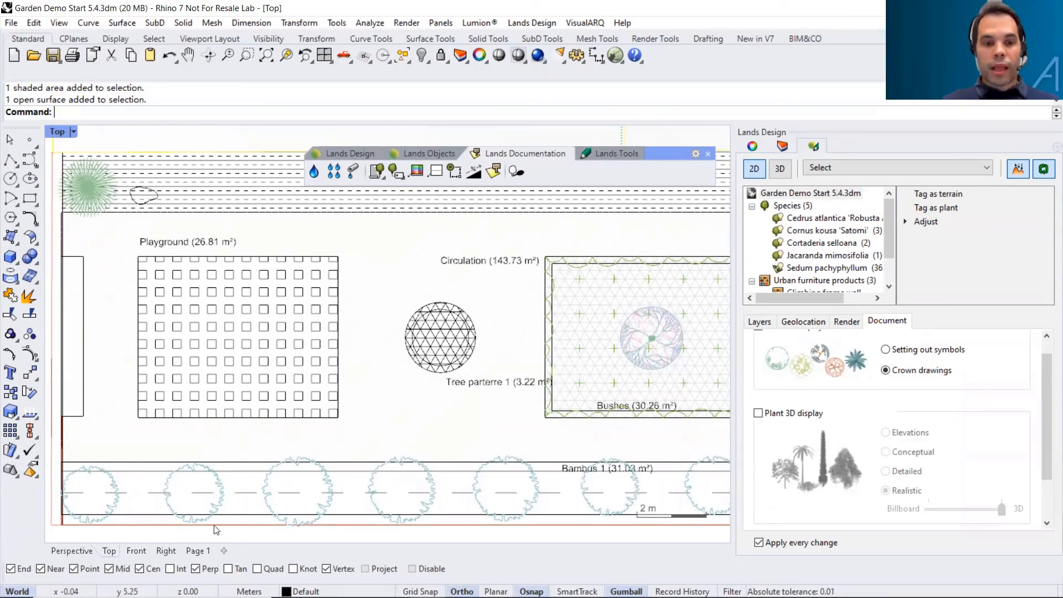
Show the garden in the Perspective view with its 3D representation and clear the selection
{"action": "left_click", "coordinate": [72, 550]}
{"action": "left_click", "coordinate": [779, 168]}
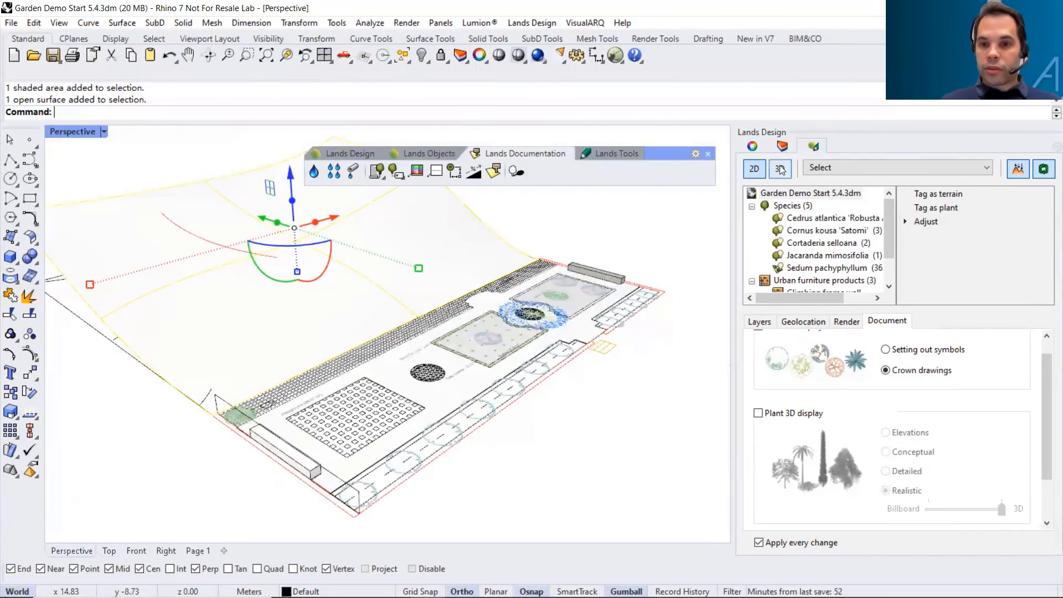
{"action": "left_click", "coordinate": [505, 454]}
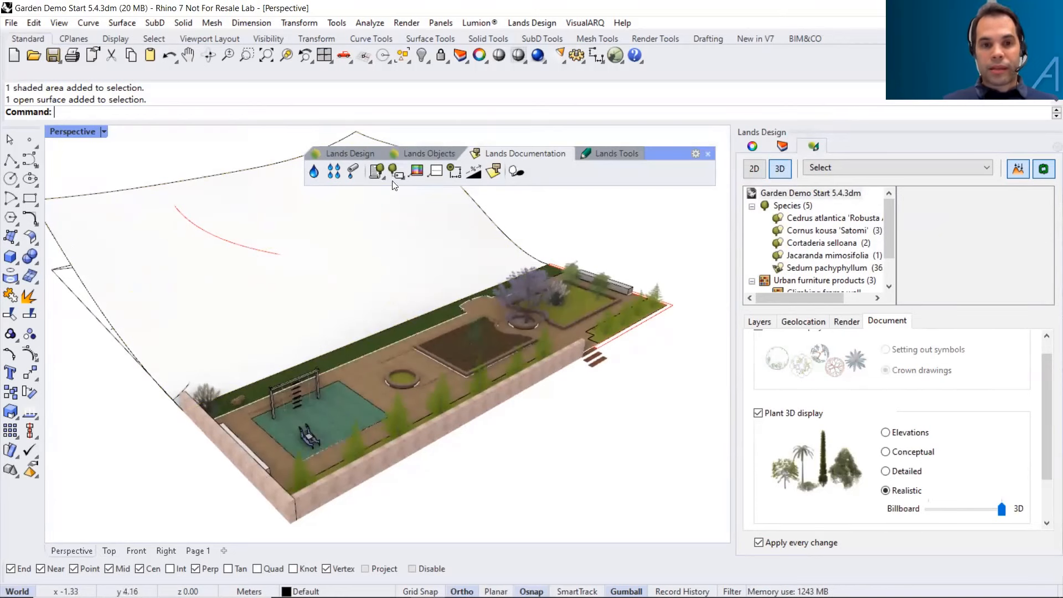
Start inserting a single plant and open the full plant database to choose its species
{"action": "left_click", "coordinate": [399, 155]}
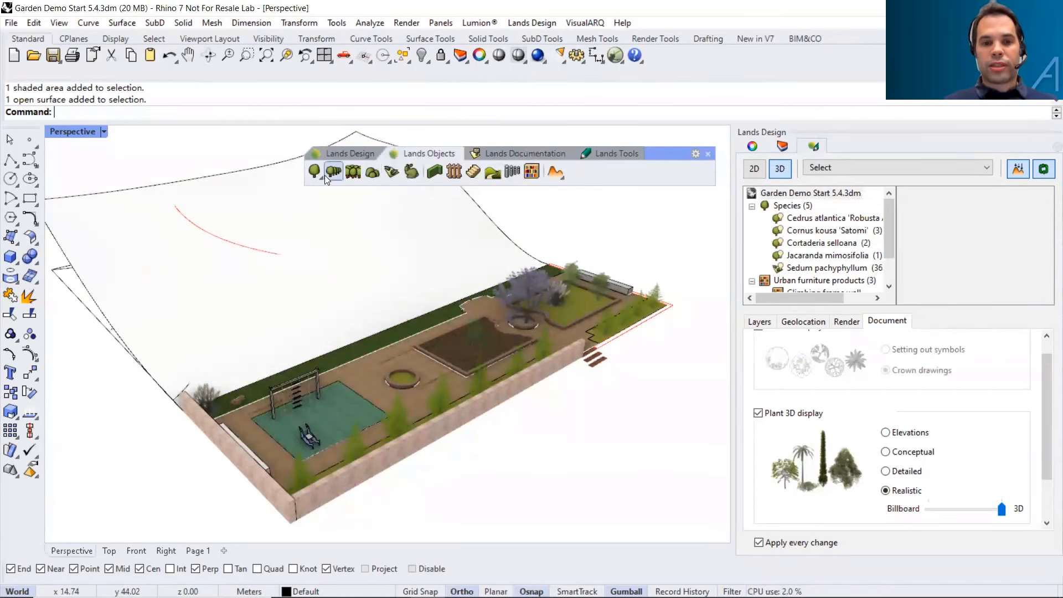
{"action": "right_click_drag", "start_coordinate": [352, 274], "coordinate": [371, 284]}
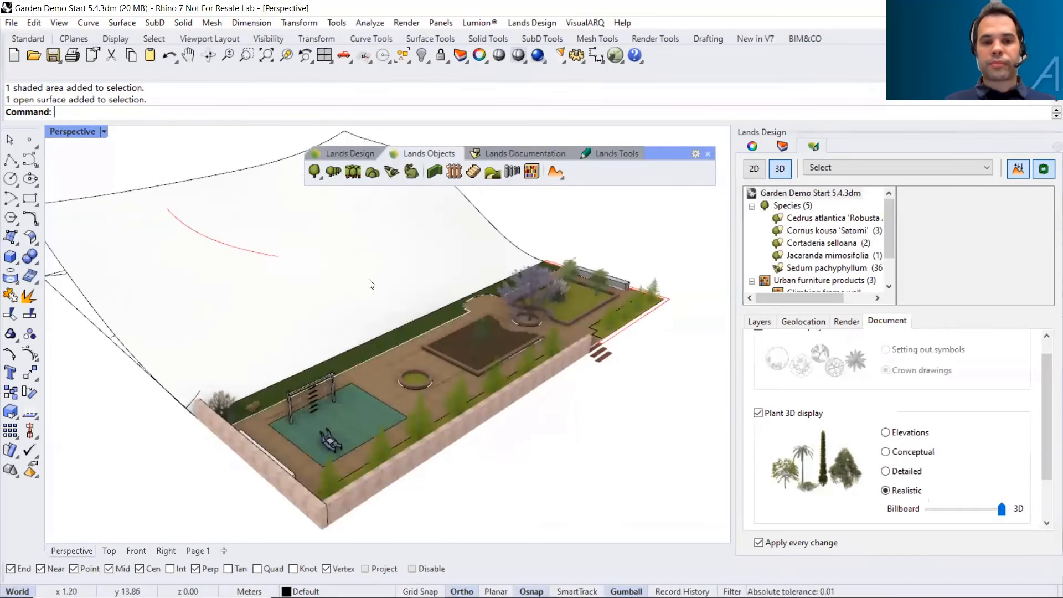
{"action": "left_click", "coordinate": [314, 172]}
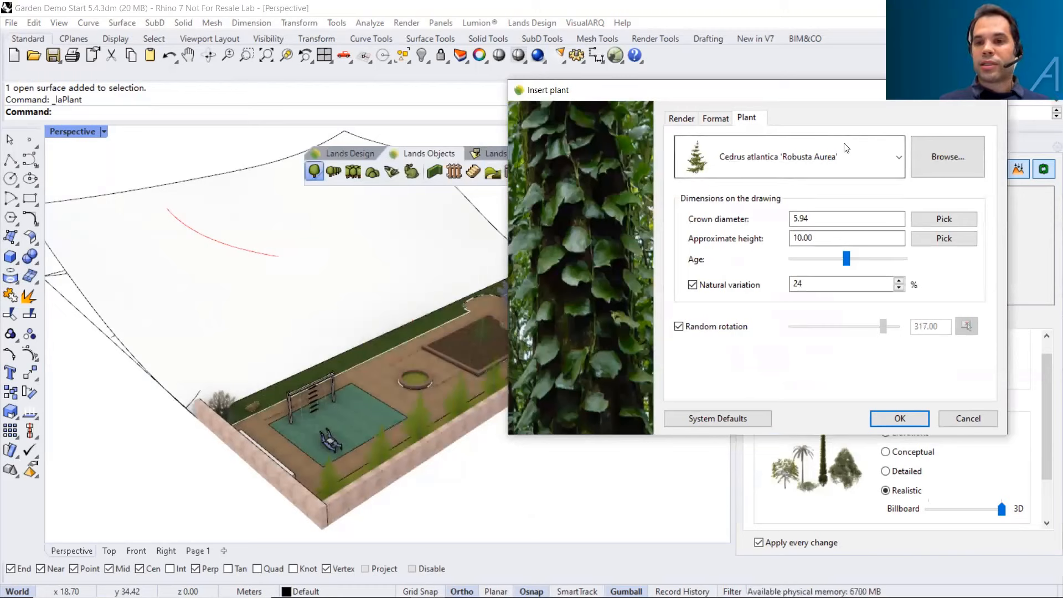
{"action": "left_click", "coordinate": [899, 158]}
{"action": "left_click_drag", "start_coordinate": [897, 300], "coordinate": [900, 194]}
{"action": "left_click", "coordinate": [872, 97]}
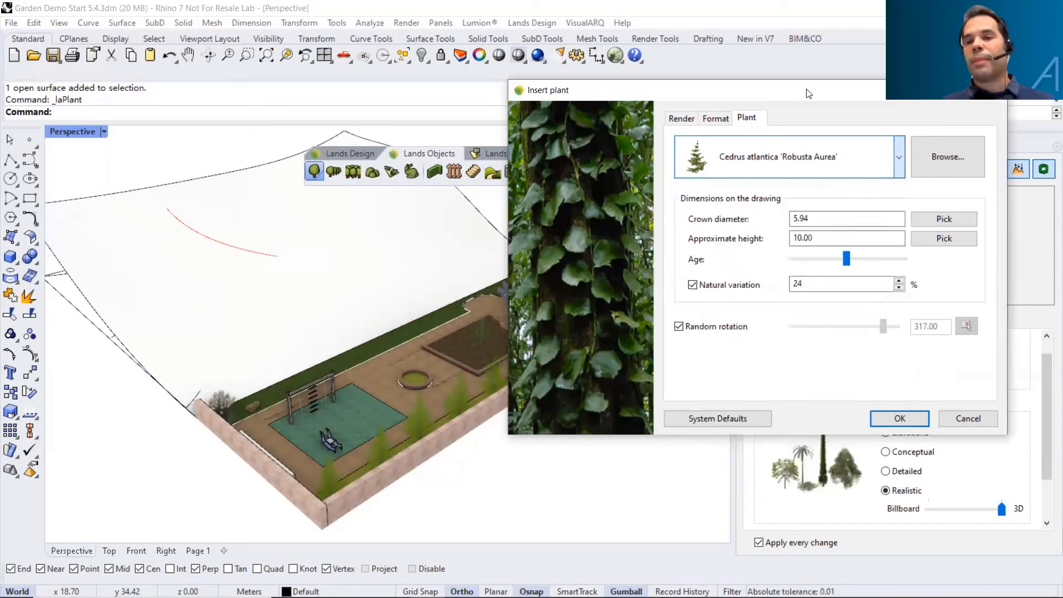
{"action": "left_click_drag", "start_coordinate": [810, 90], "coordinate": [702, 92]}
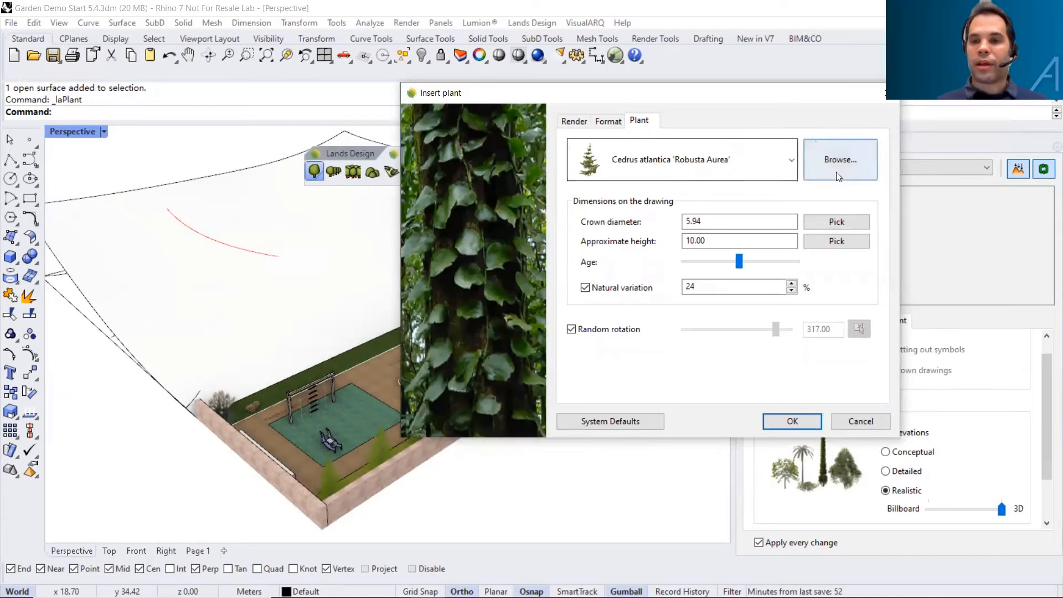
{"action": "left_click", "coordinate": [829, 157]}
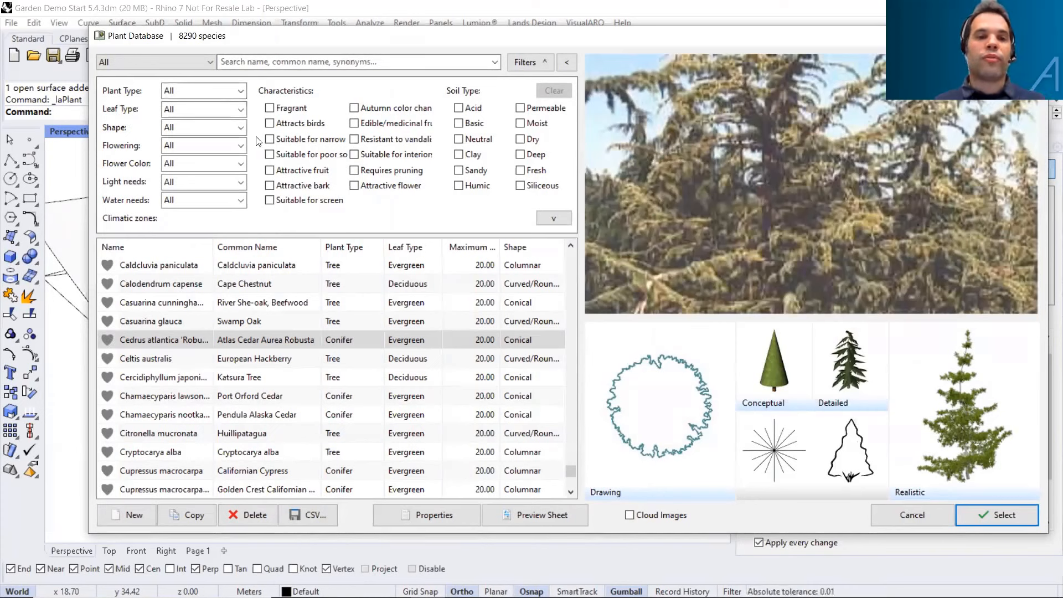
Filter the plant database by Attracts birds, Autumn color change and Requires pruning, and clear these characteristic filters again
{"action": "left_click", "coordinate": [240, 110]}
{"action": "left_click", "coordinate": [241, 118]}
{"action": "left_click", "coordinate": [240, 127]}
{"action": "left_click", "coordinate": [240, 127]}
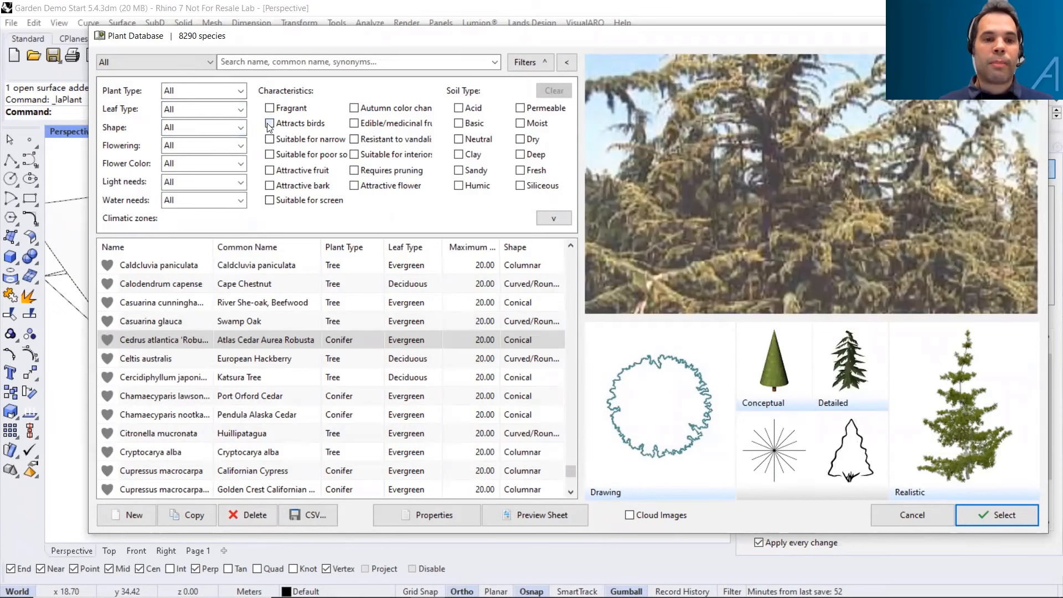
{"action": "left_click", "coordinate": [269, 124]}
{"action": "left_click", "coordinate": [354, 108]}
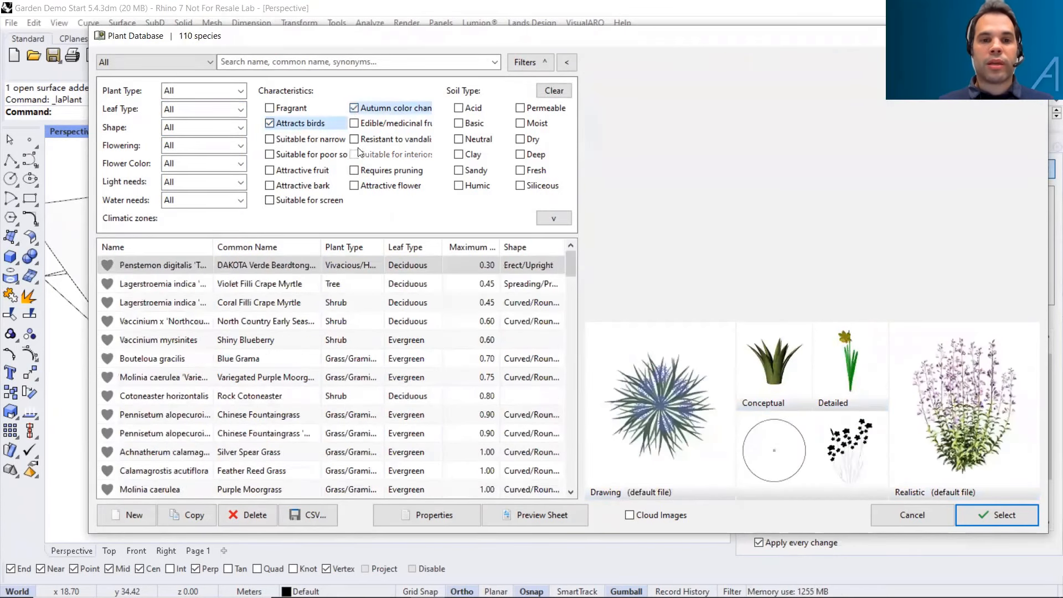
{"action": "left_click", "coordinate": [355, 171]}
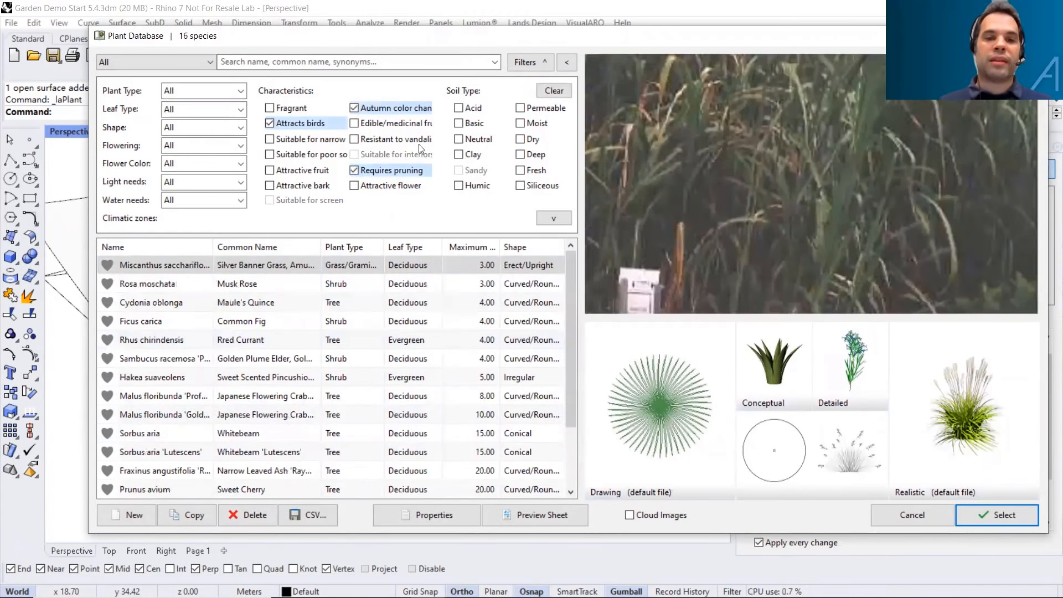
{"action": "left_click", "coordinate": [355, 170]}
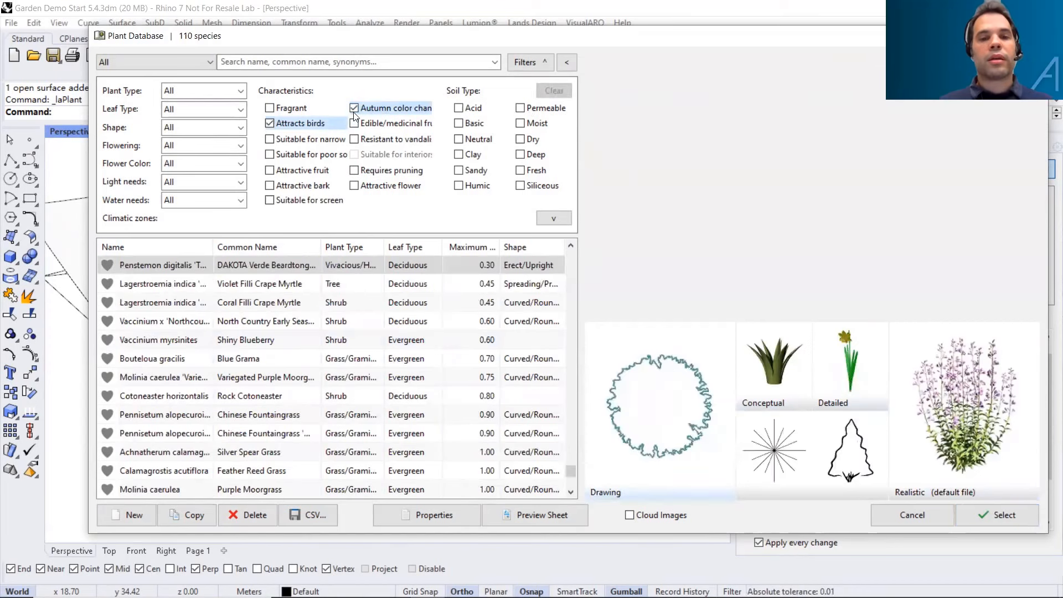
{"action": "left_click", "coordinate": [354, 109]}
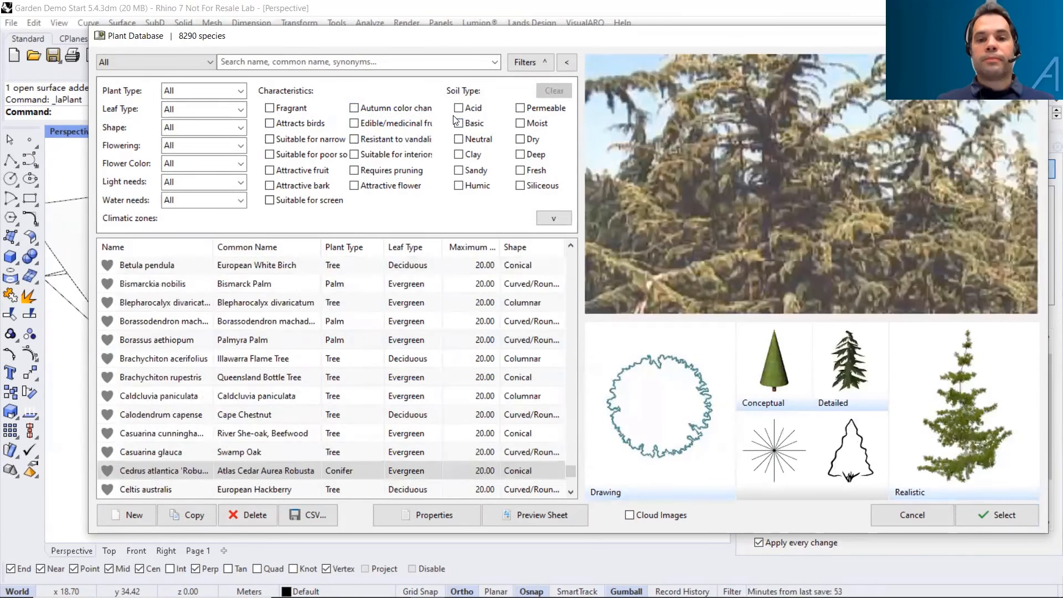
Limit the plant database to species With Render and search it for "lemon"
{"action": "left_click", "coordinate": [243, 62]}
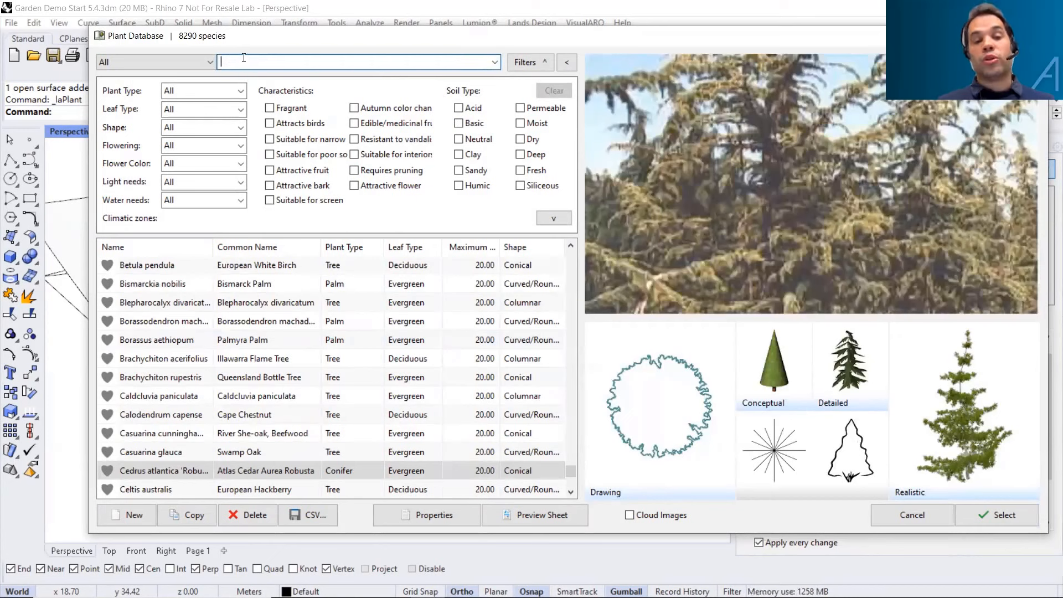
{"action": "left_click", "coordinate": [211, 62]}
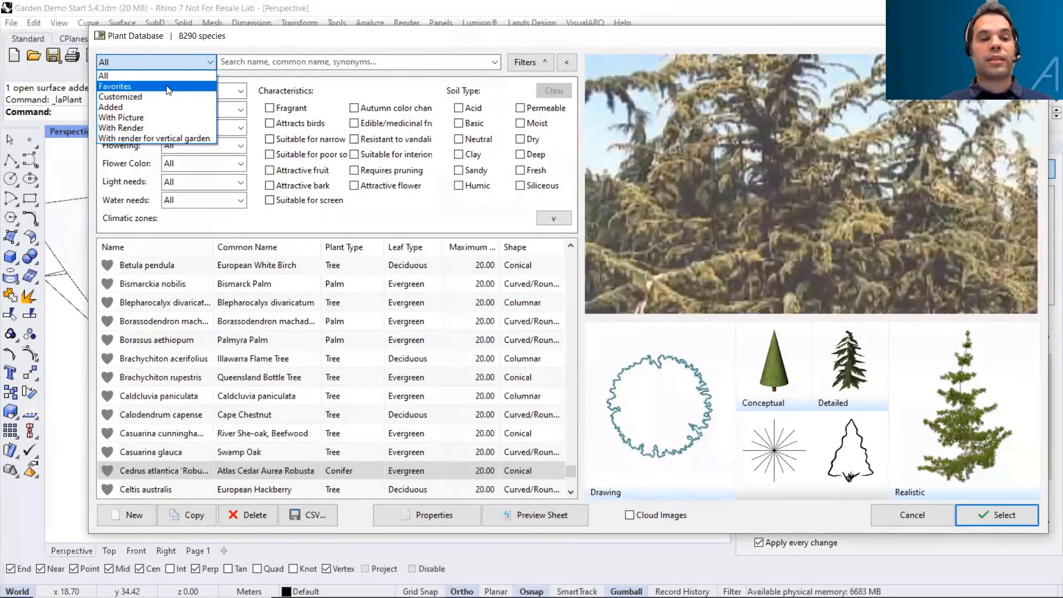
{"action": "left_click", "coordinate": [283, 44]}
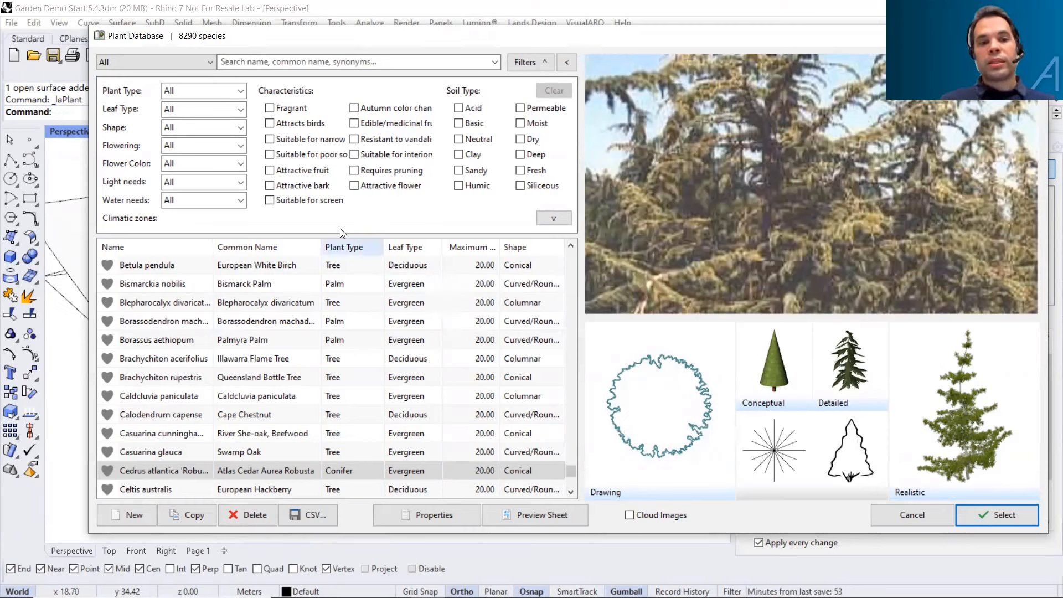
{"action": "left_click", "coordinate": [147, 65]}
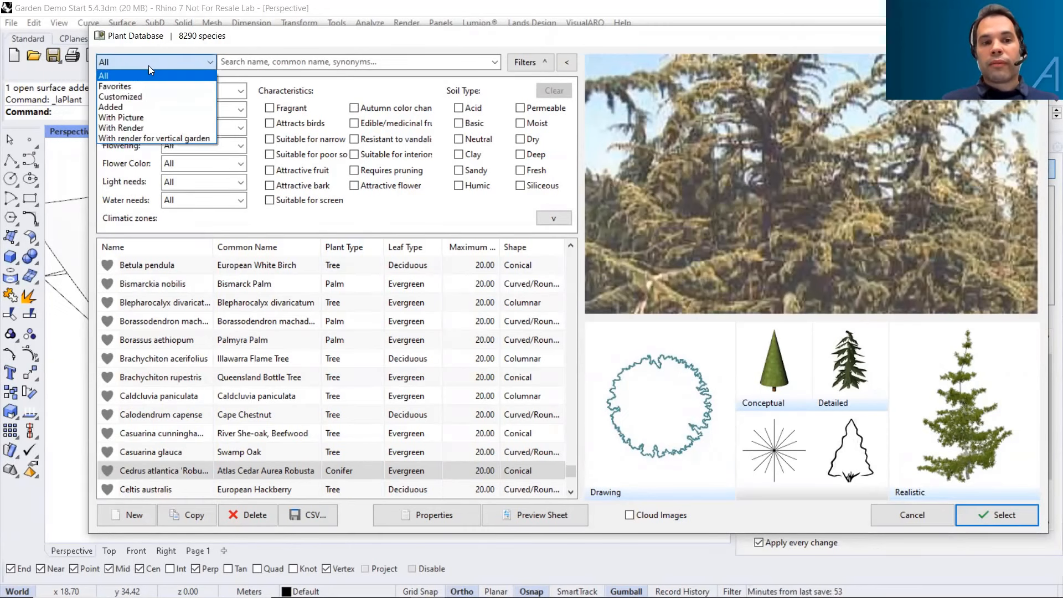
{"action": "left_click", "coordinate": [112, 133]}
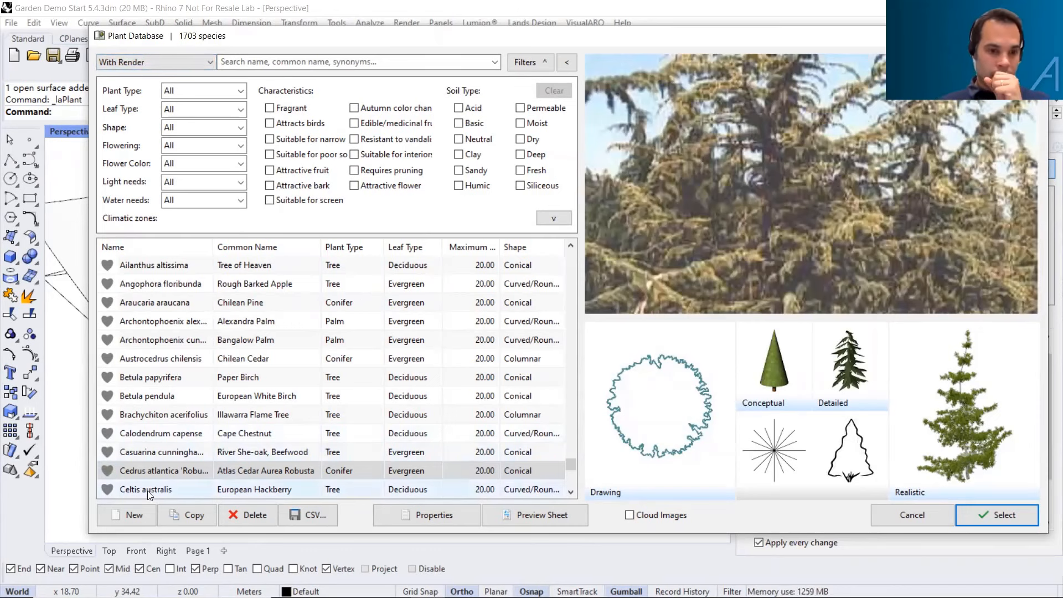
{"action": "left_click", "coordinate": [307, 63]}
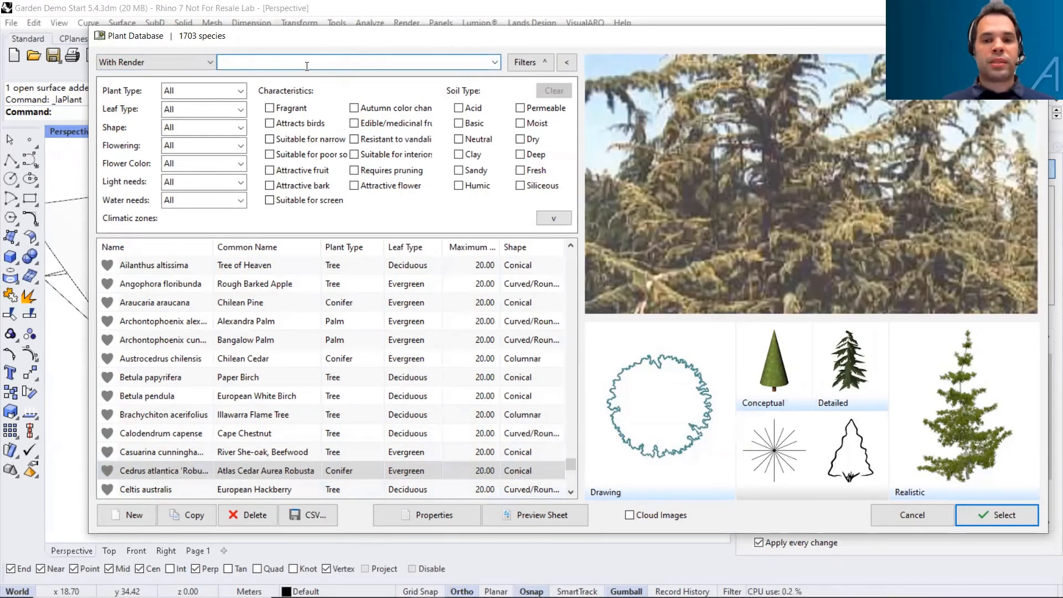
{"action": "type", "text": "lemon"}
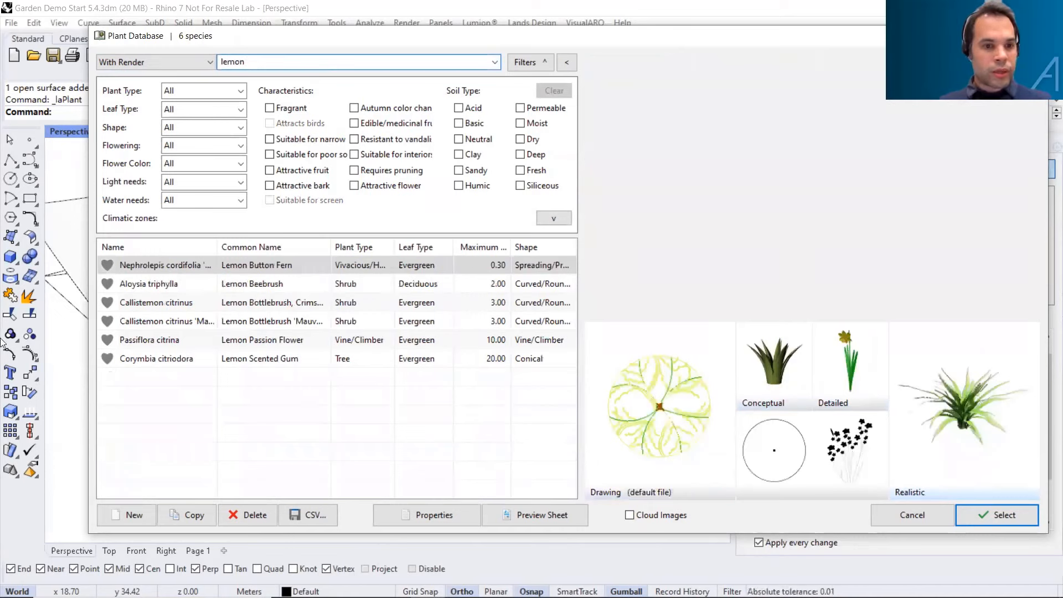
Extend the "lemon" search to all species and look through the resulting list
{"action": "left_click", "coordinate": [185, 60]}
{"action": "left_click", "coordinate": [182, 78]}
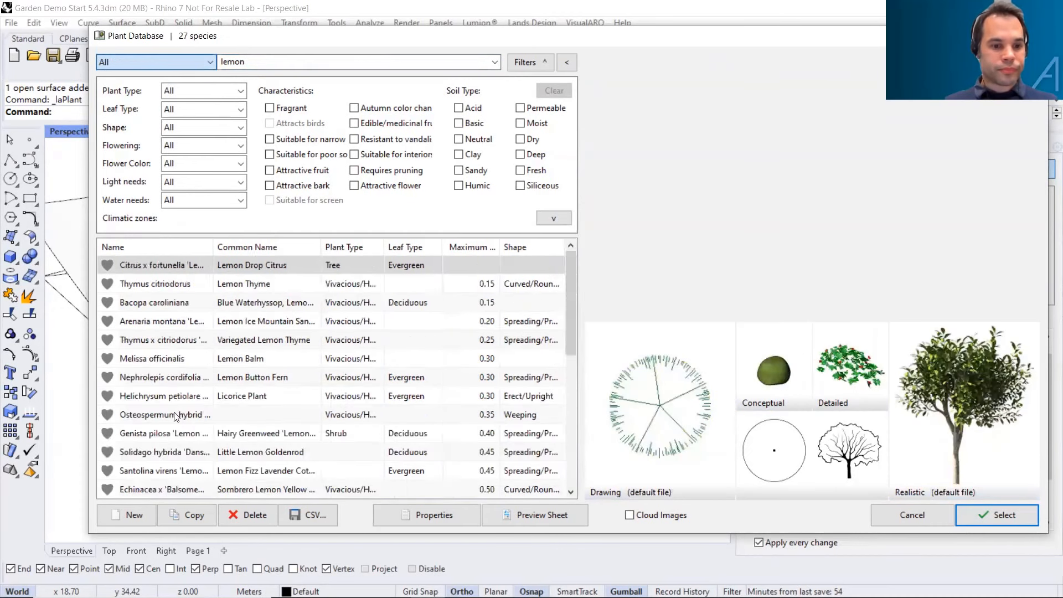
{"action": "scroll", "coordinate": [180, 366], "scroll_direction": "down", "scroll_amount": 4}
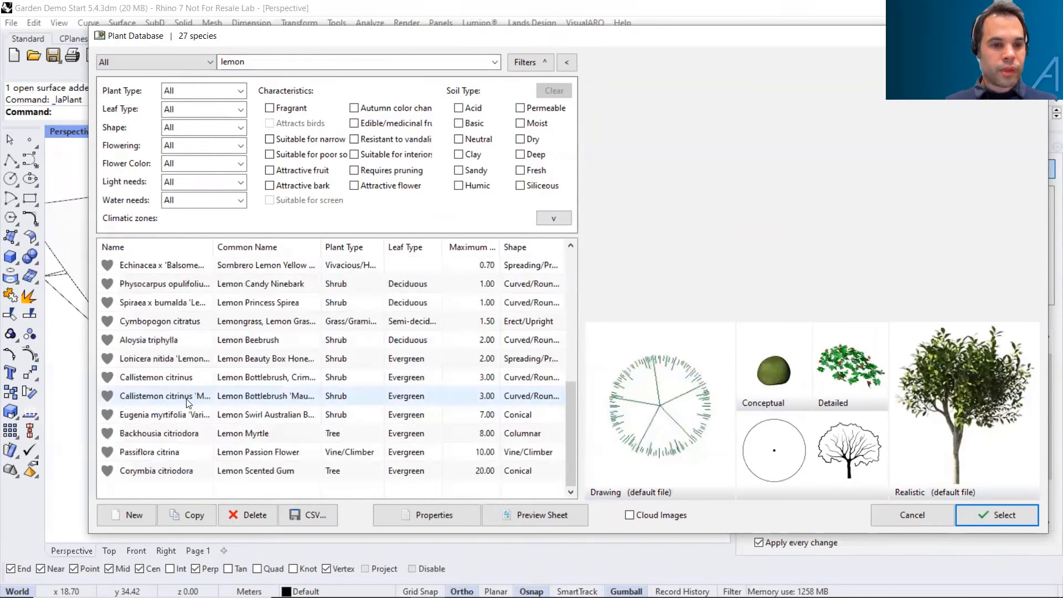
{"action": "scroll", "coordinate": [189, 404], "scroll_direction": "up", "scroll_amount": 4}
Search the plant database for "citrus" and select the Citrus lemon species
{"action": "left_click_drag", "start_coordinate": [247, 62], "coordinate": [192, 62]}
{"action": "type", "text": "ci"}
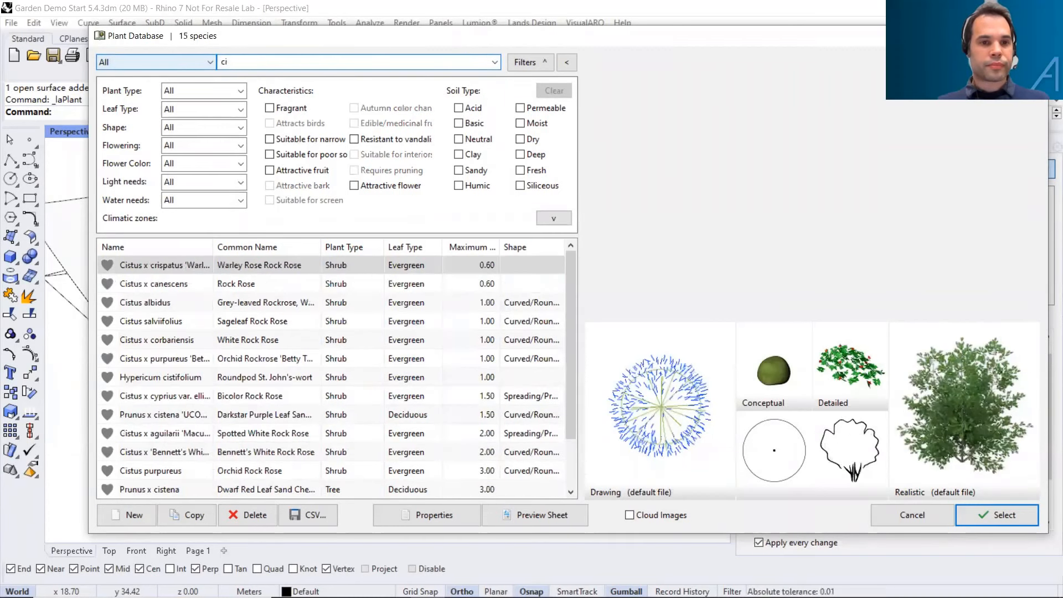
{"action": "type", "text": "stru"}
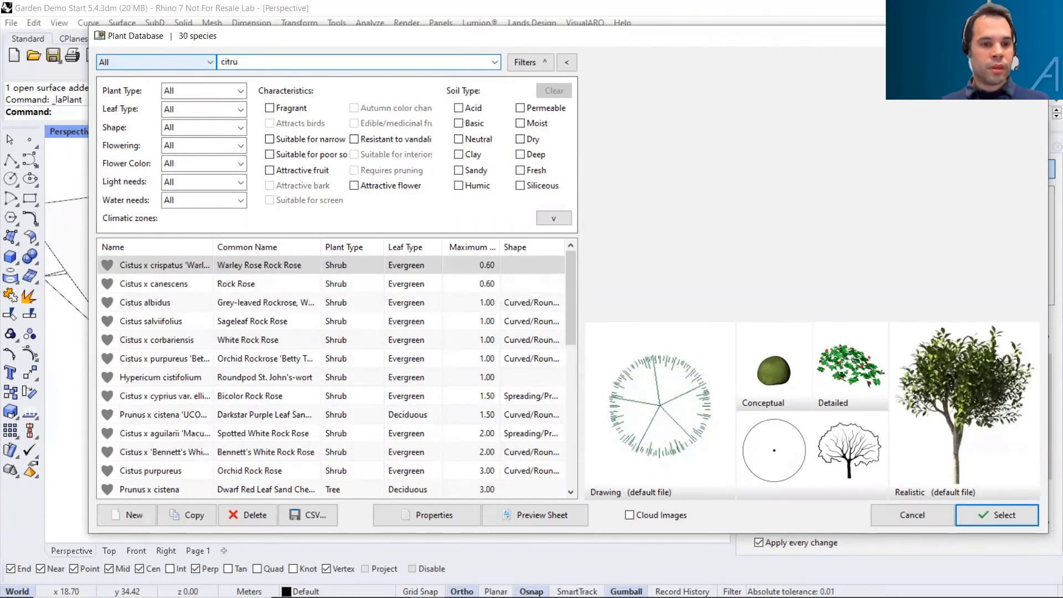
{"action": "type", "text": "s"}
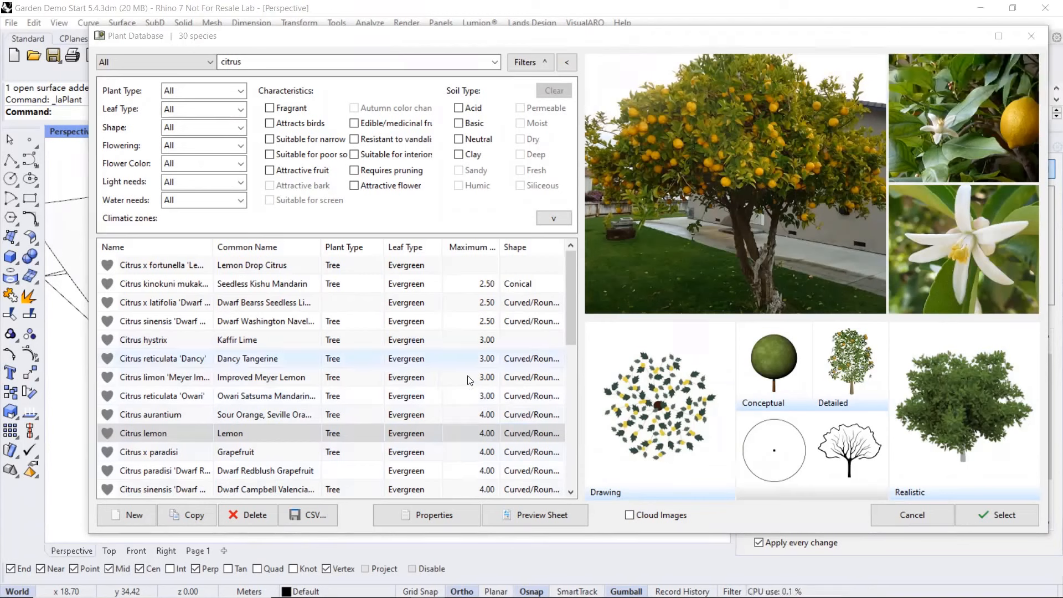
Open the Citrus lemon properties and review its species information, morphology, characteristics and display representations
{"action": "left_click", "coordinate": [394, 518]}
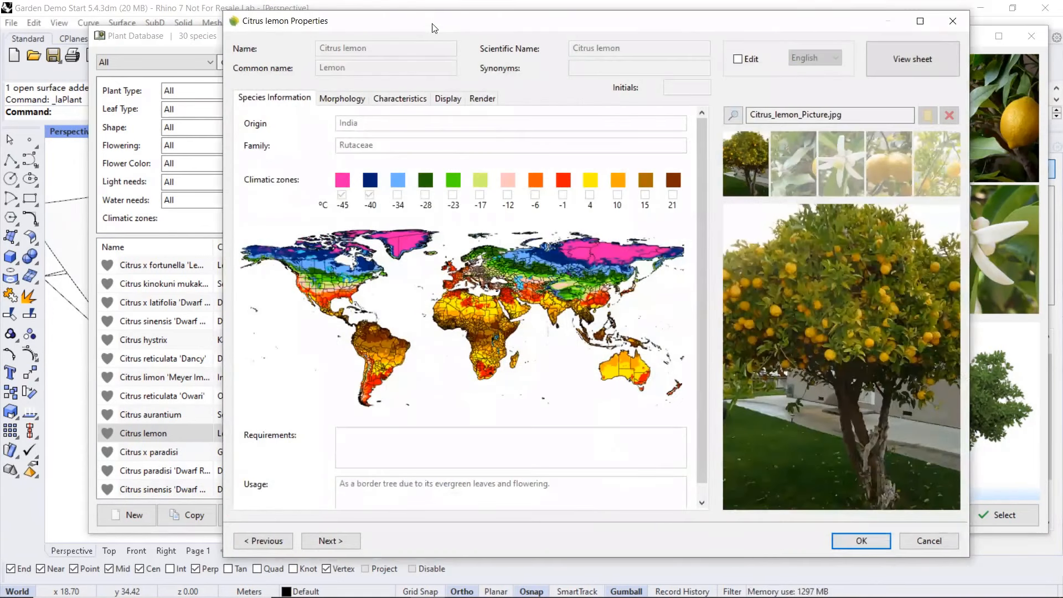
{"action": "left_click_drag", "start_coordinate": [463, 22], "coordinate": [444, 19]}
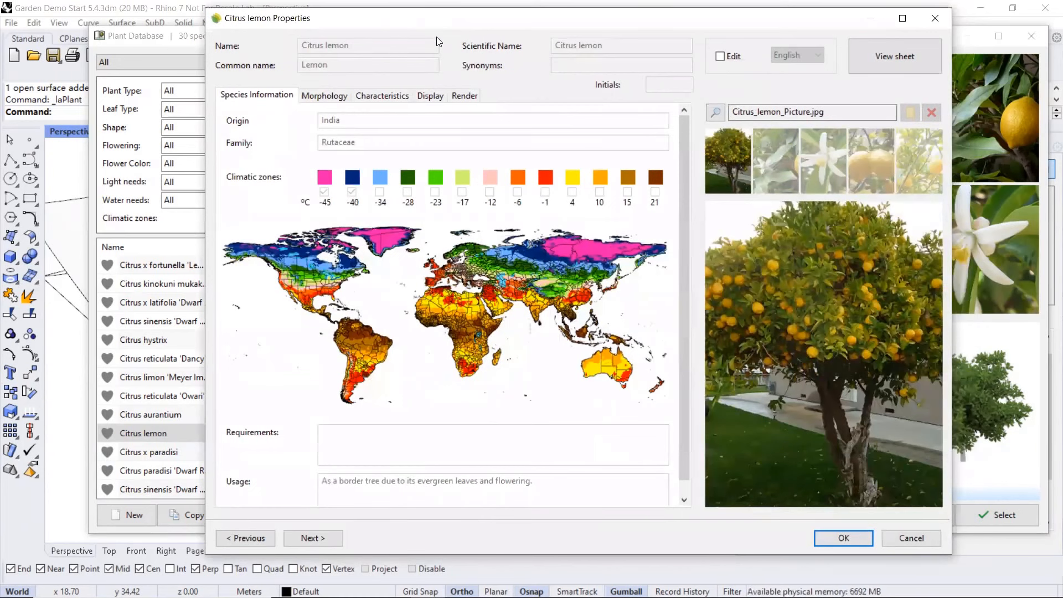
{"action": "left_click", "coordinate": [338, 97]}
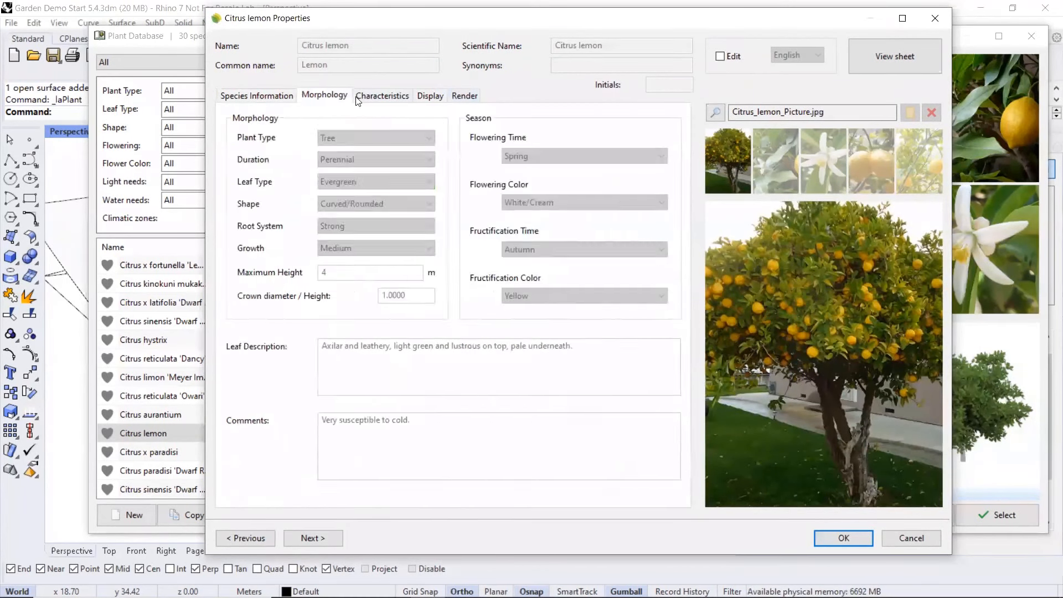
{"action": "left_click", "coordinate": [365, 98]}
{"action": "left_click", "coordinate": [428, 96]}
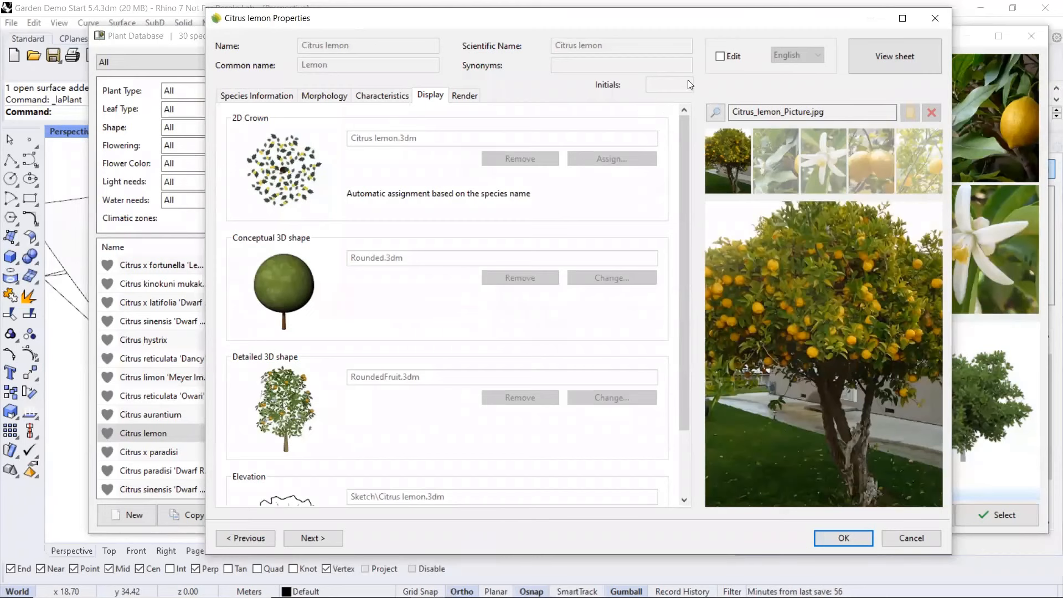
Enable editing of the Citrus lemon species and assign the Berberis darwinii crown block as its 2D crown
{"action": "left_click", "coordinate": [721, 57]}
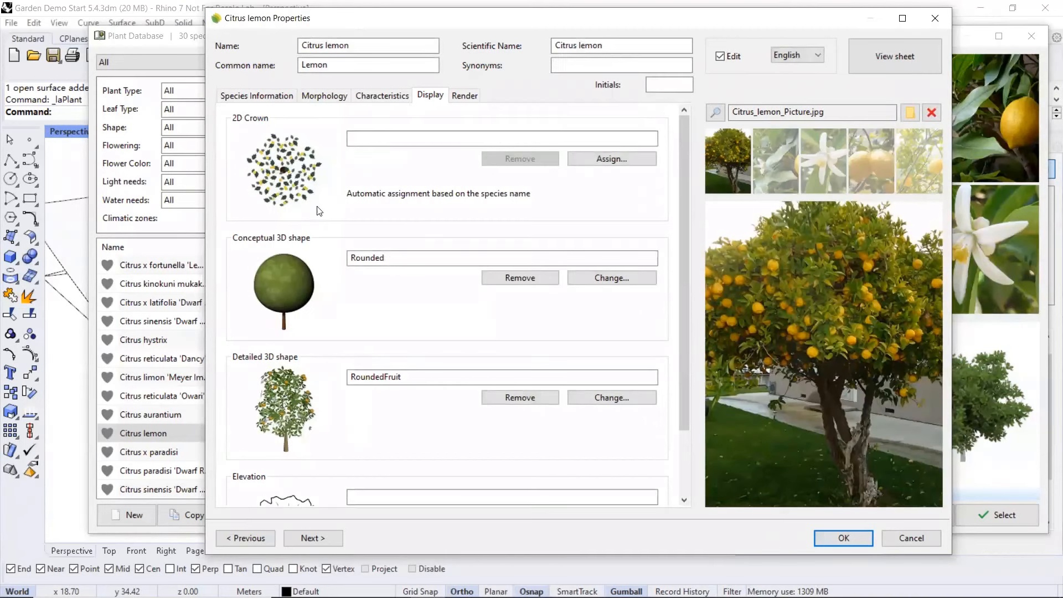
{"action": "left_click", "coordinate": [610, 165]}
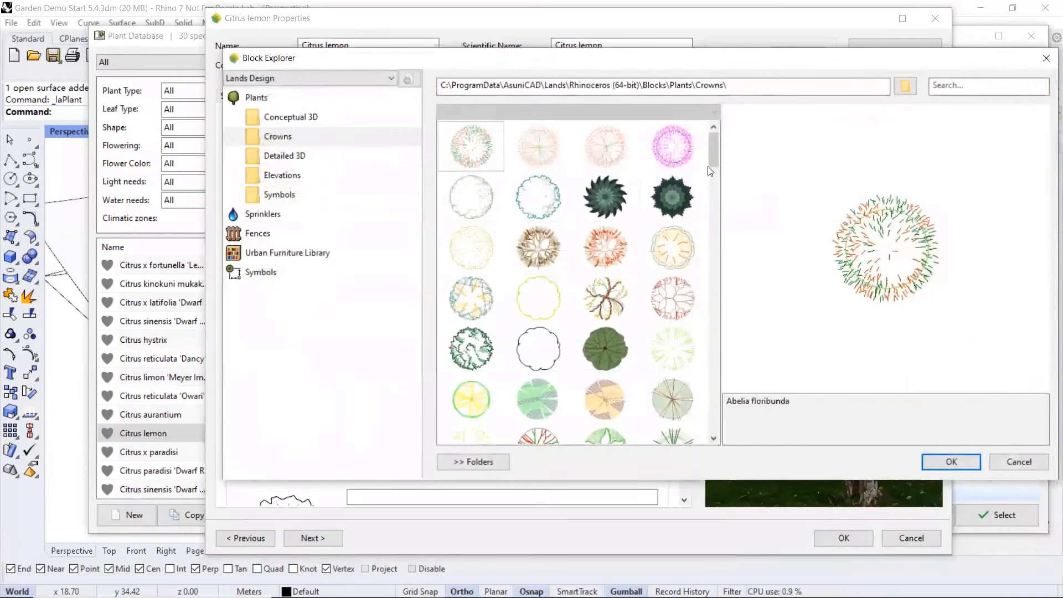
{"action": "left_click_drag", "start_coordinate": [713, 158], "coordinate": [712, 237]}
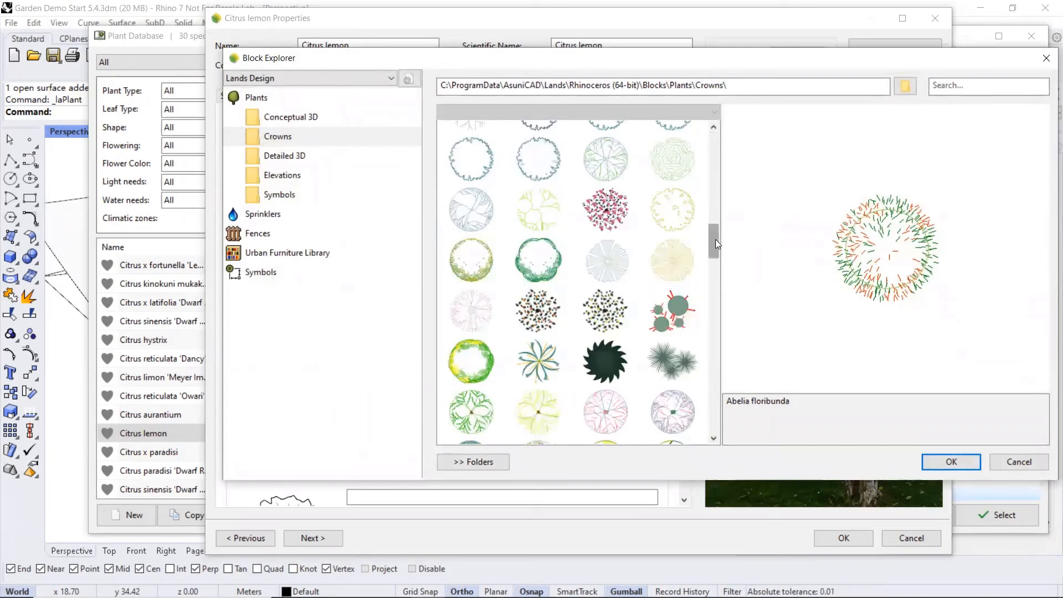
{"action": "left_click_drag", "start_coordinate": [711, 231], "coordinate": [715, 201]}
{"action": "left_click", "coordinate": [652, 169]}
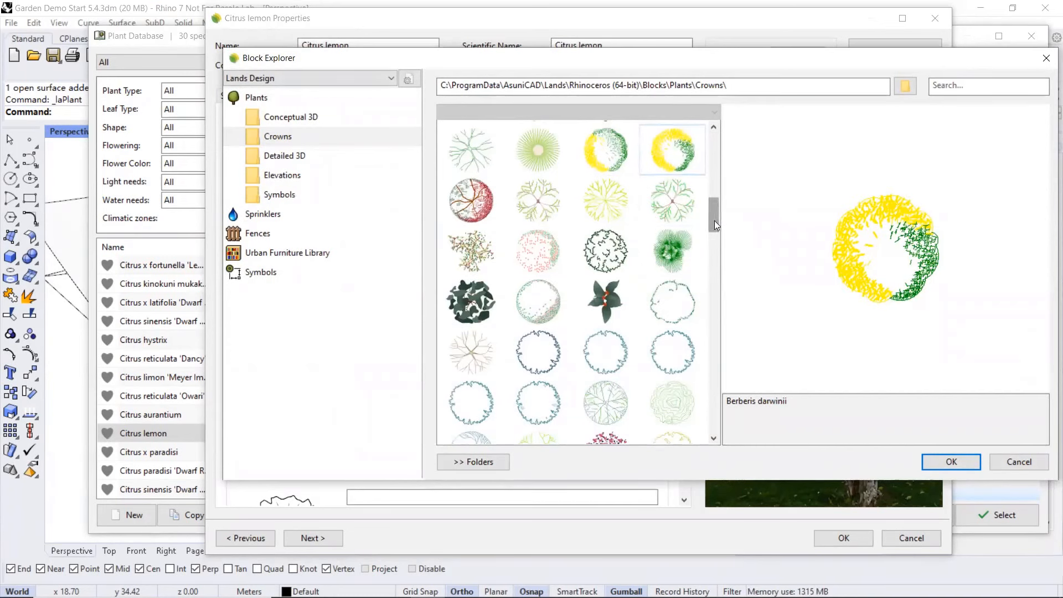
{"action": "left_click_drag", "start_coordinate": [714, 220], "coordinate": [714, 216]}
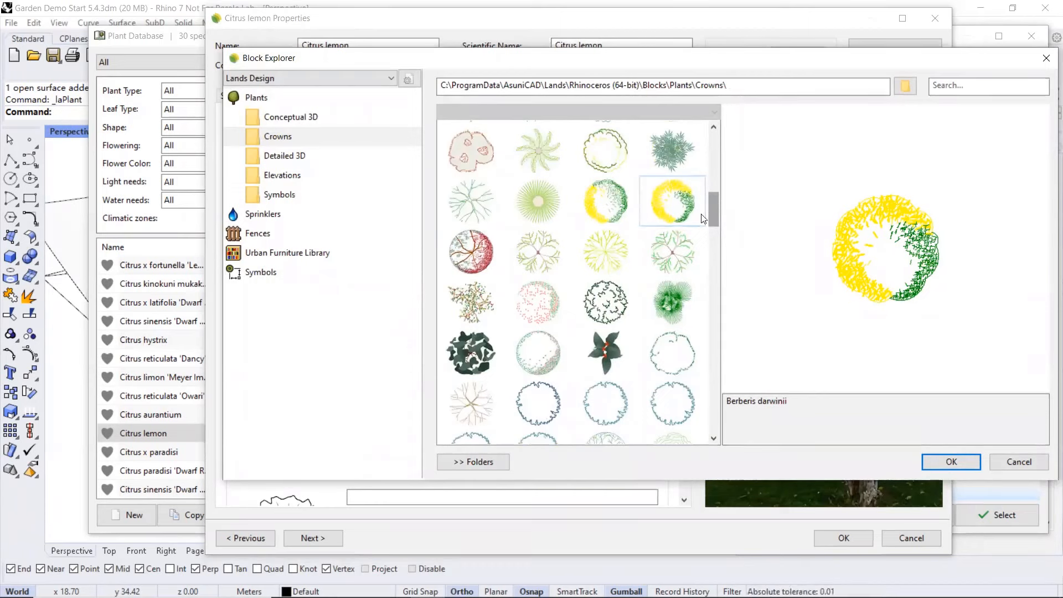
{"action": "left_click", "coordinate": [943, 470]}
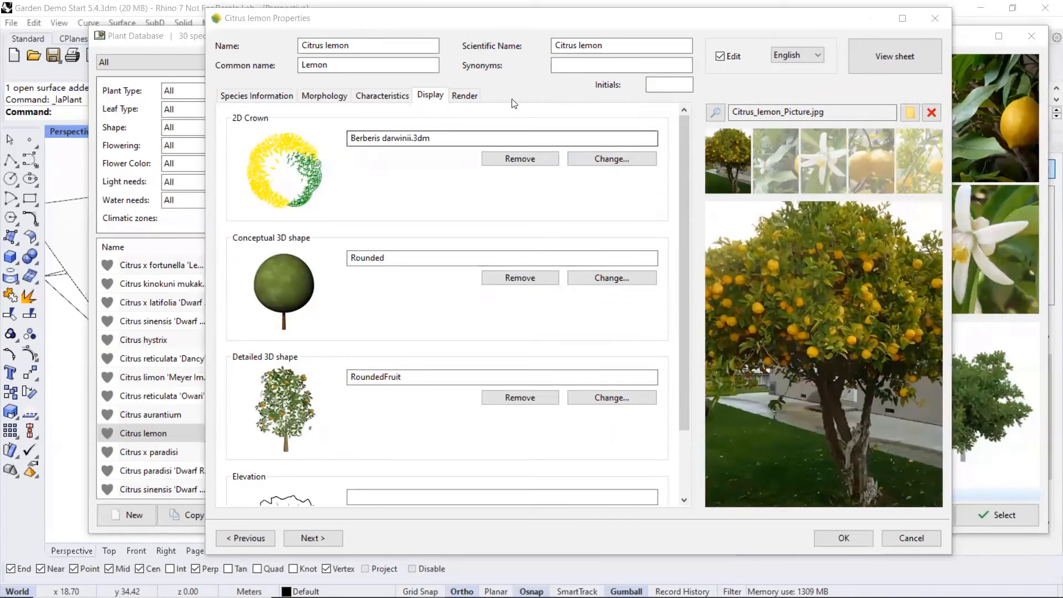
Open the lemon tree's realistic 3D shape in the plant editor and set thickness to 91 and spacing to 74
{"action": "left_click", "coordinate": [465, 97]}
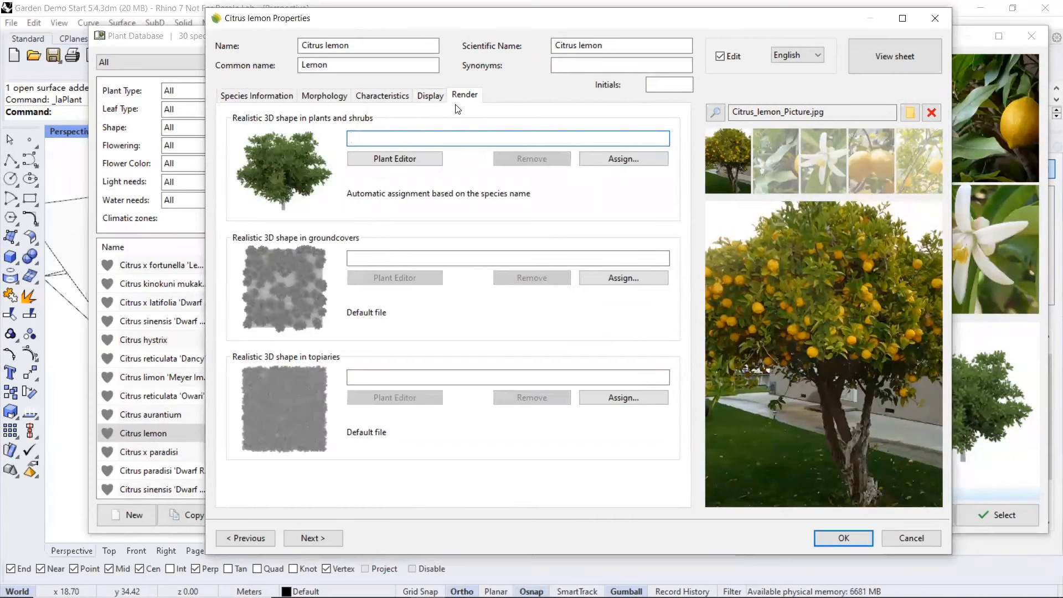
{"action": "left_click", "coordinate": [395, 159]}
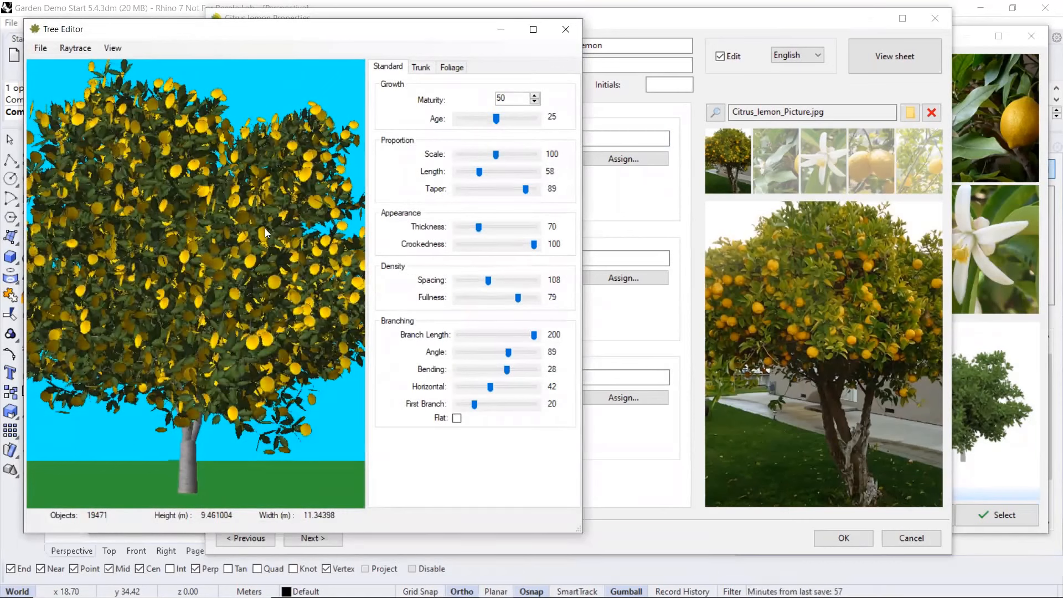
{"action": "left_click_drag", "start_coordinate": [482, 227], "coordinate": [489, 227]}
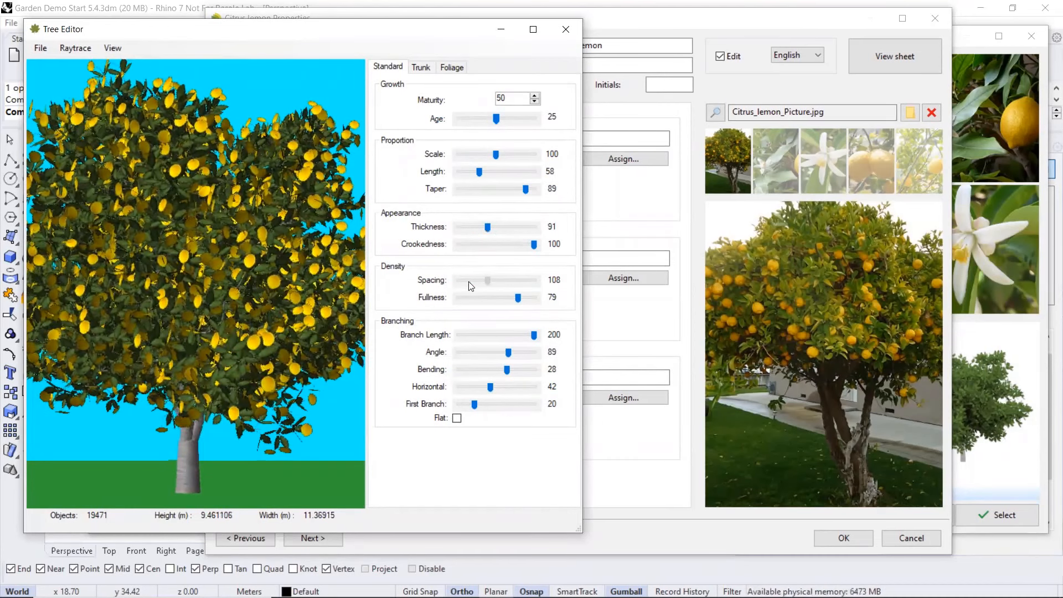
{"action": "left_click", "coordinate": [470, 281]}
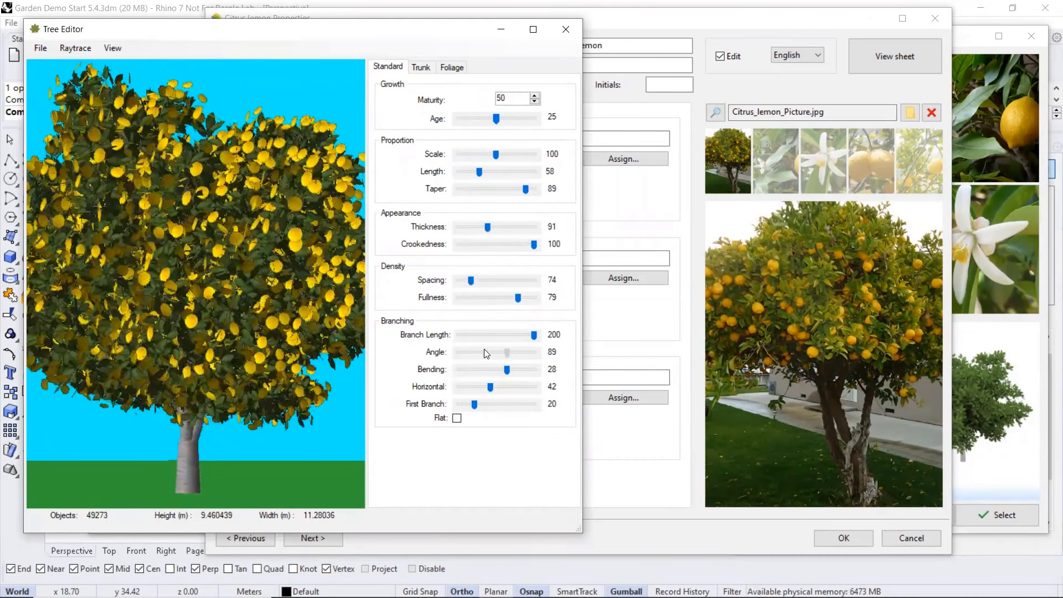
Set the tree's branching angle to 50 and horizontal to 33, and raise its first branch
{"action": "left_click", "coordinate": [484, 351]}
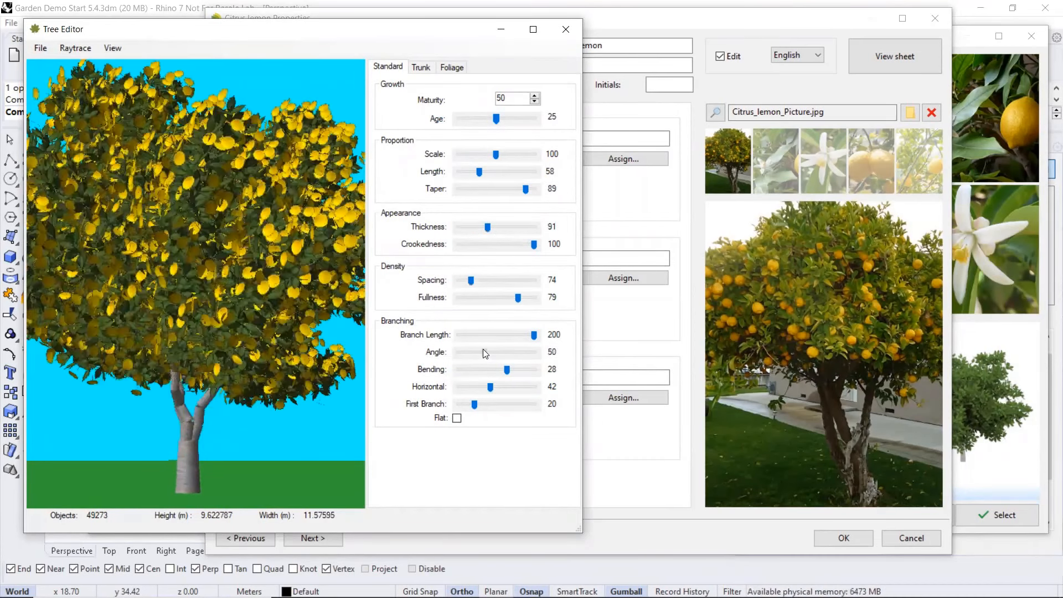
{"action": "left_click", "coordinate": [511, 388]}
{"action": "left_click", "coordinate": [485, 387]}
{"action": "left_click", "coordinate": [485, 388]}
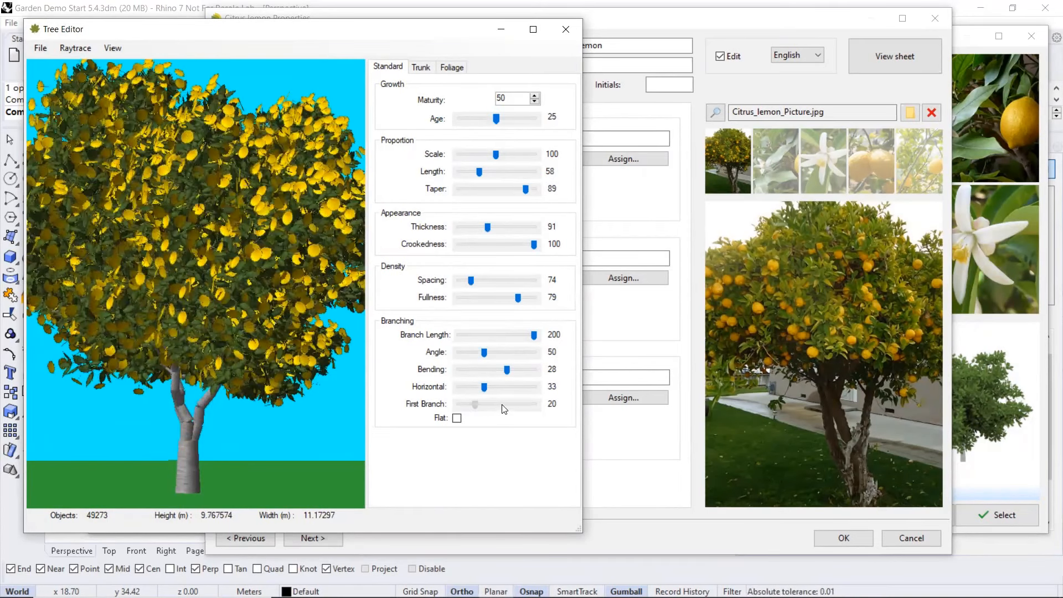
{"action": "left_click", "coordinate": [502, 405]}
Review the tree's trunk and foliage settings, including the New definition 1 foliage for spring and late spring
{"action": "left_click", "coordinate": [421, 68]}
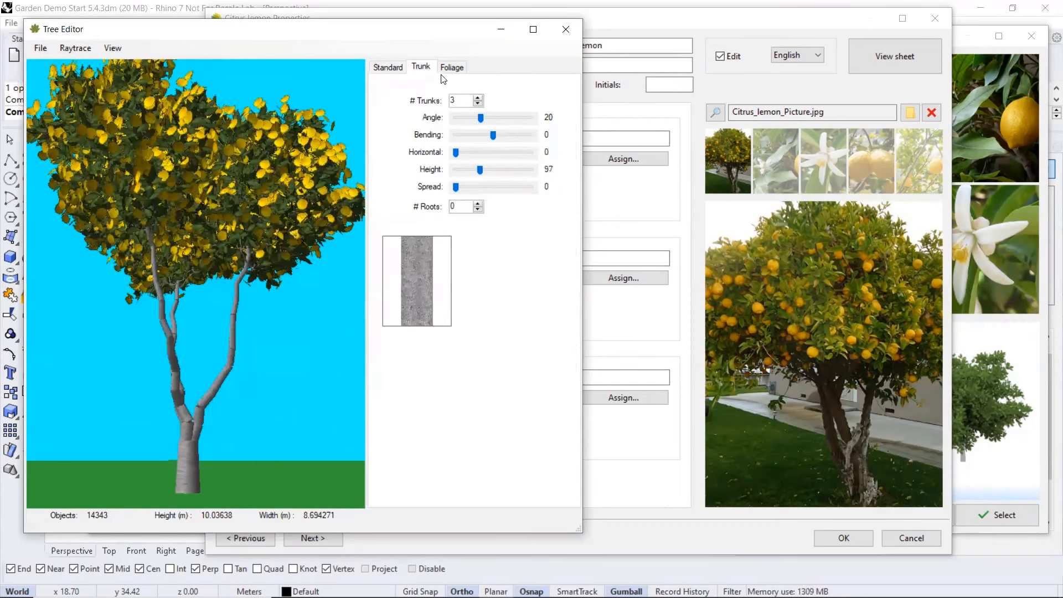
{"action": "left_click", "coordinate": [451, 69]}
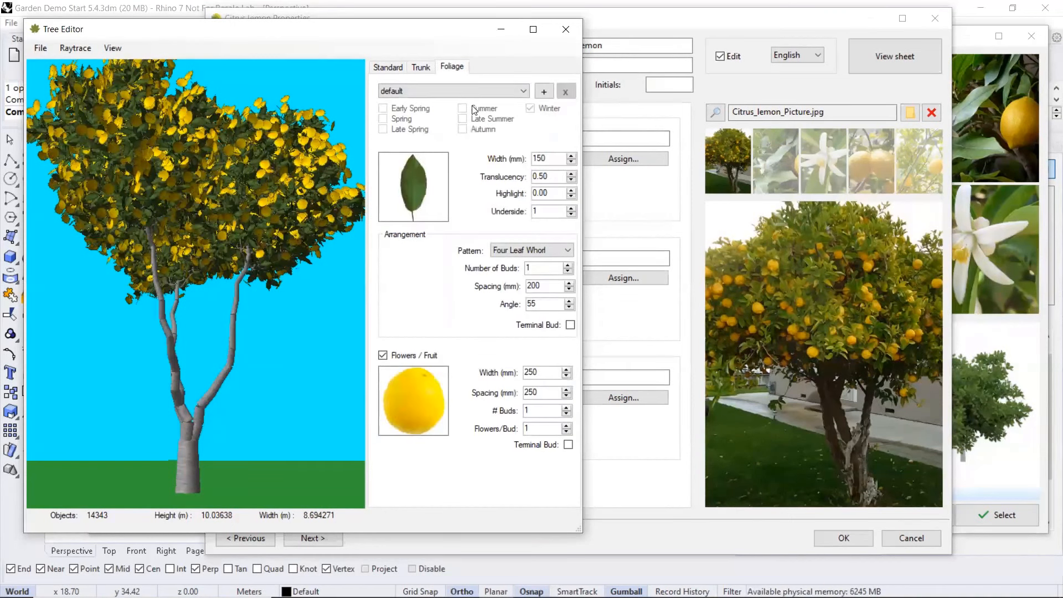
{"action": "left_click", "coordinate": [523, 90]}
{"action": "left_click", "coordinate": [511, 113]}
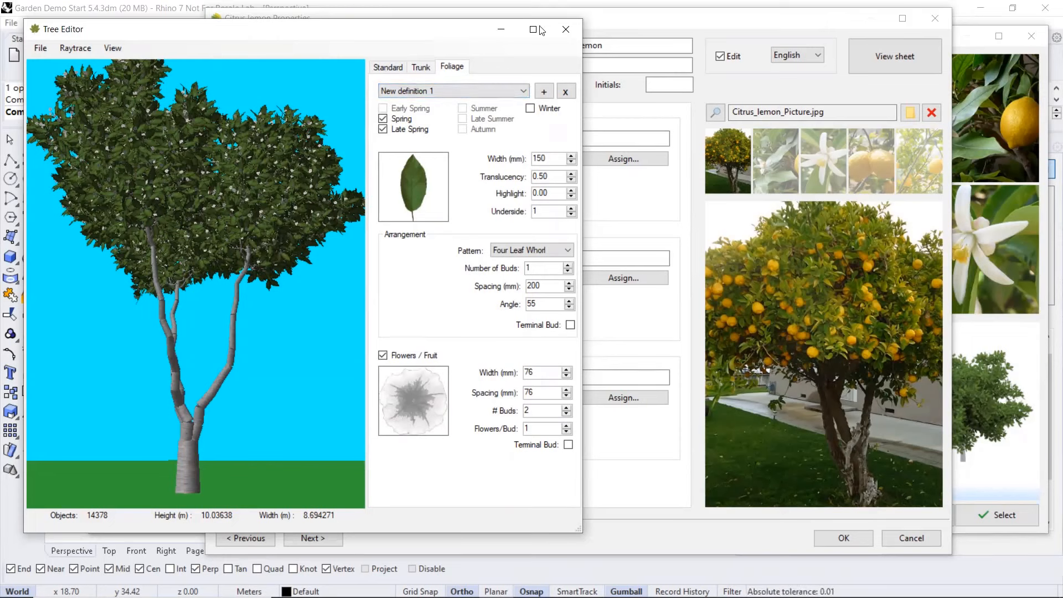
Close the tree editor without saving and discard the changes to the Citrus lemon species
{"action": "left_click", "coordinate": [565, 28]}
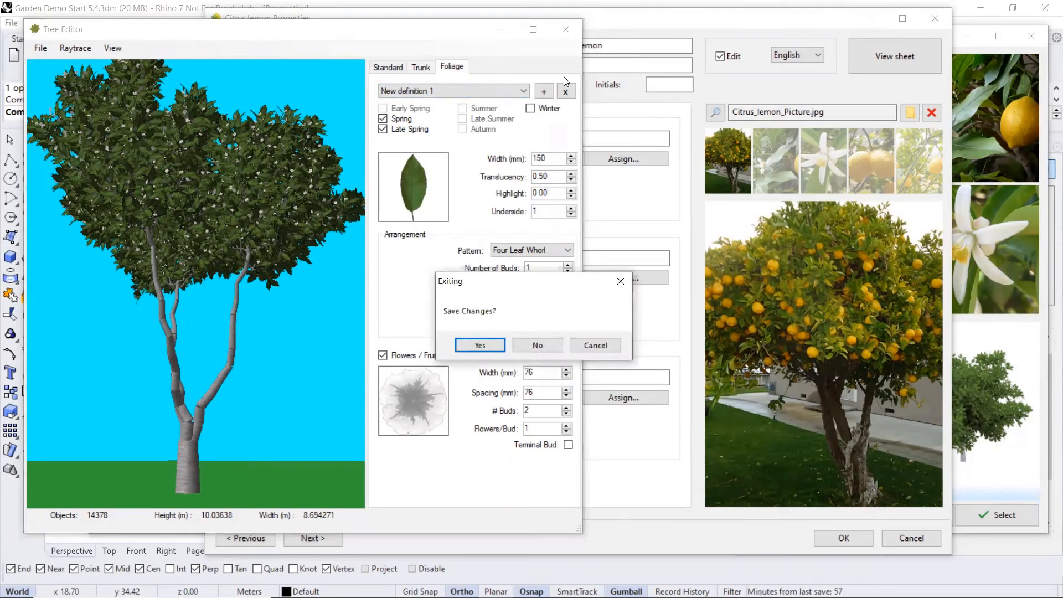
{"action": "left_click", "coordinate": [544, 343]}
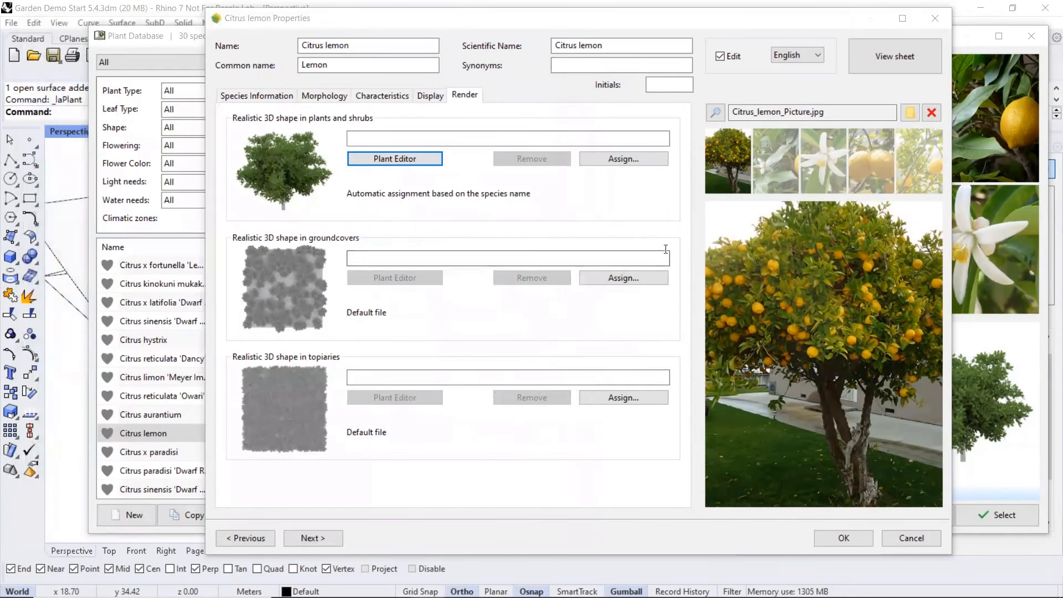
{"action": "left_click", "coordinate": [844, 538]}
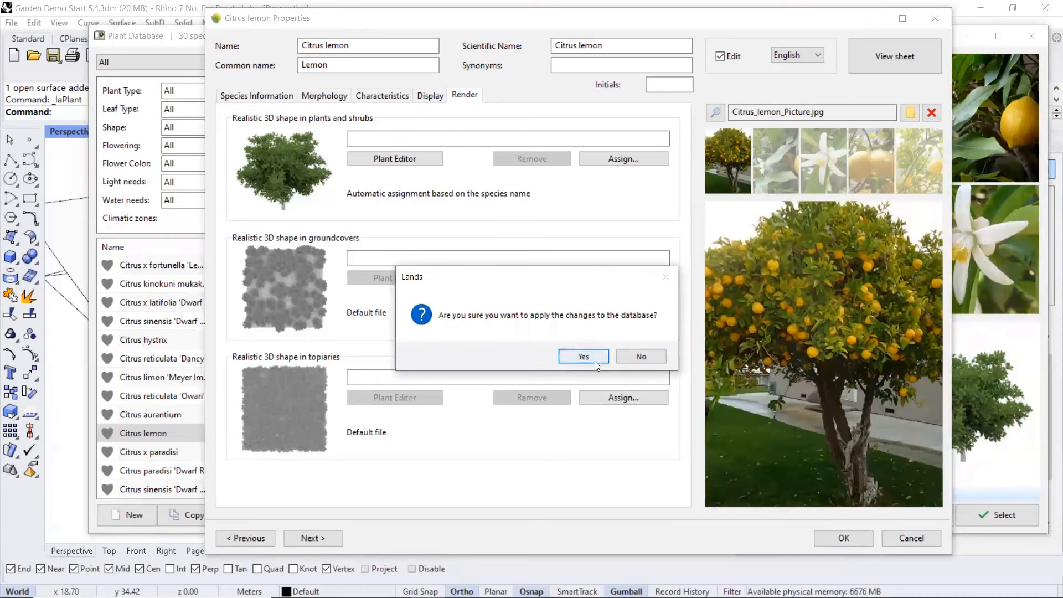
{"action": "left_click", "coordinate": [626, 359]}
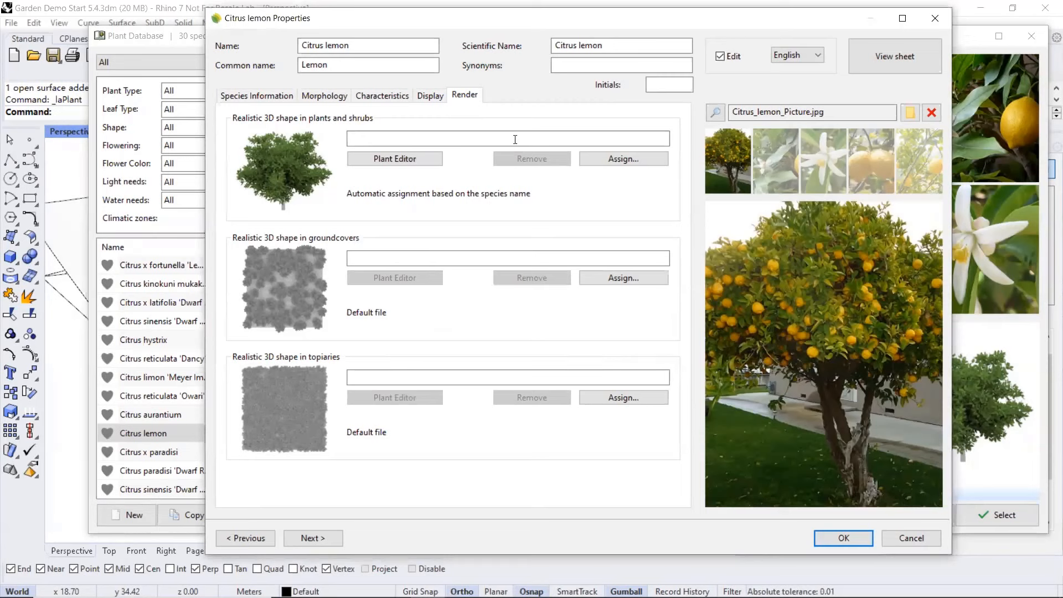
{"action": "left_click", "coordinate": [844, 538]}
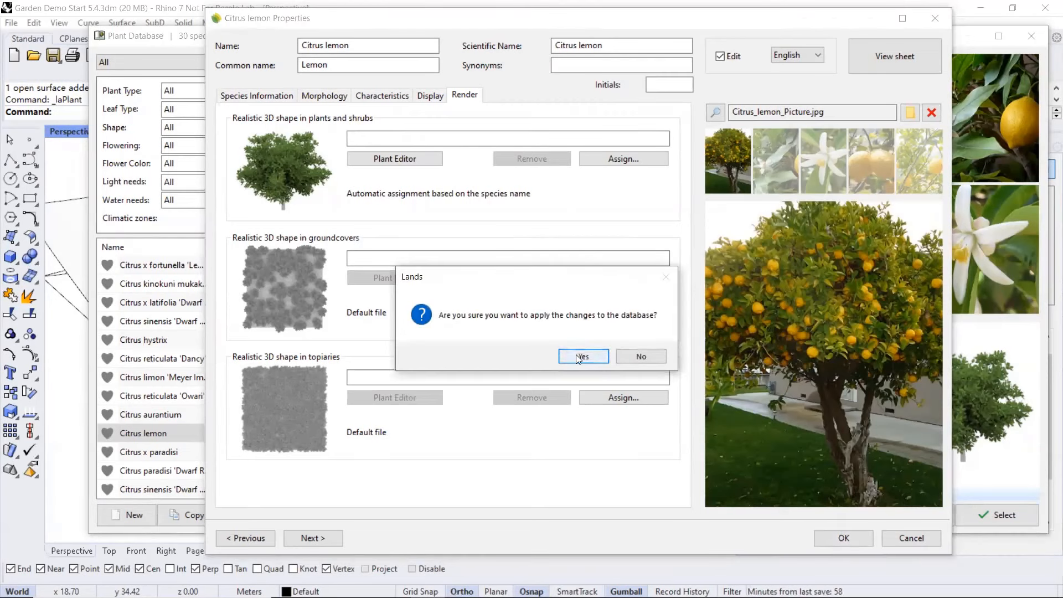
{"action": "left_click", "coordinate": [628, 356]}
{"action": "left_click", "coordinate": [919, 542]}
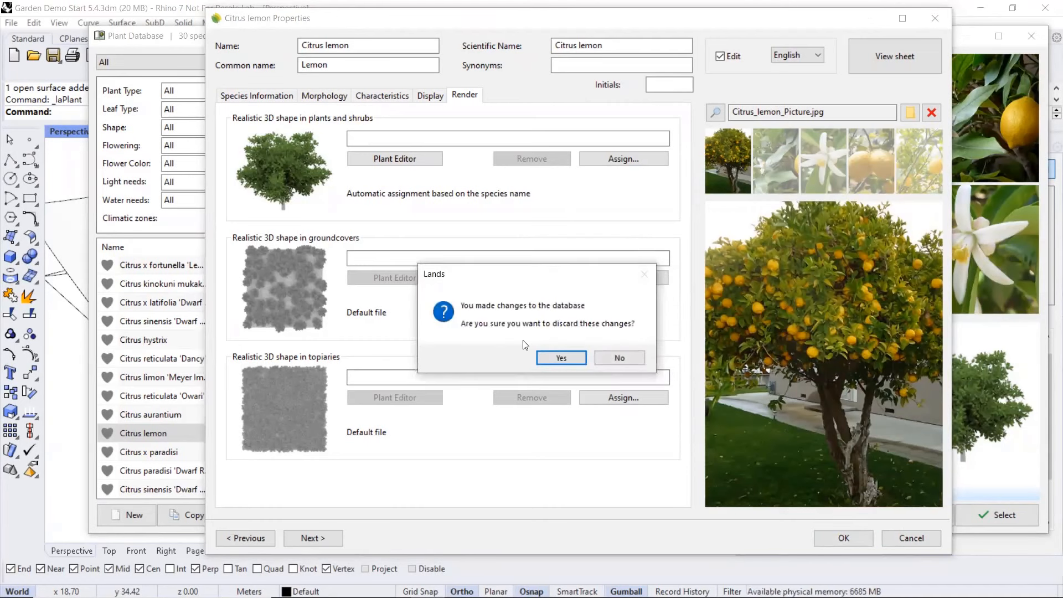
{"action": "left_click", "coordinate": [560, 358]}
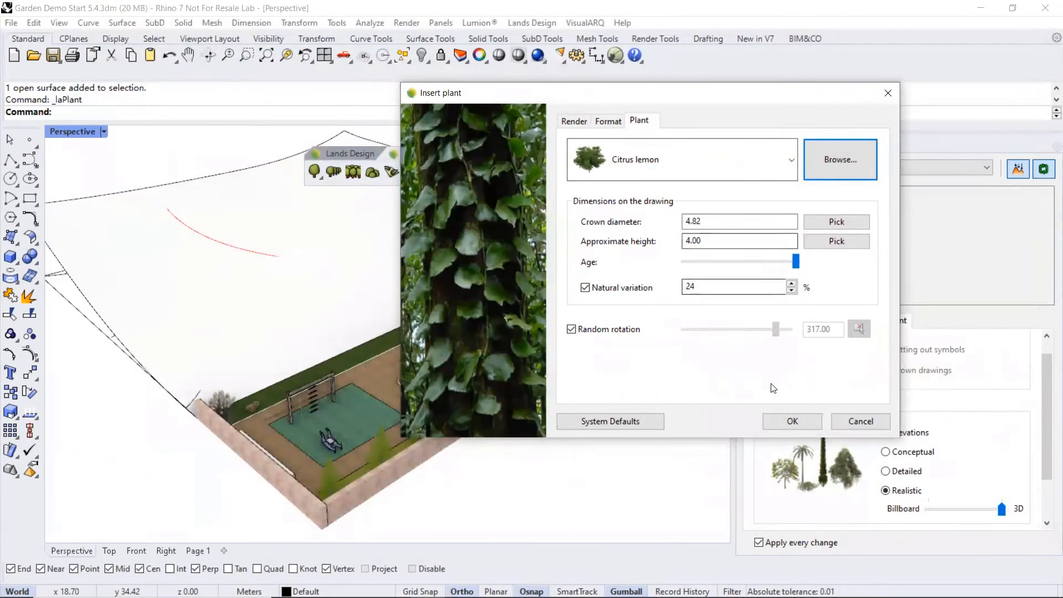
Reduce the lemon tree's age to a crown diameter of 3.28 and height of 2.72, and insert it in the empty round planter
{"action": "left_click_drag", "start_coordinate": [796, 262], "coordinate": [760, 269]}
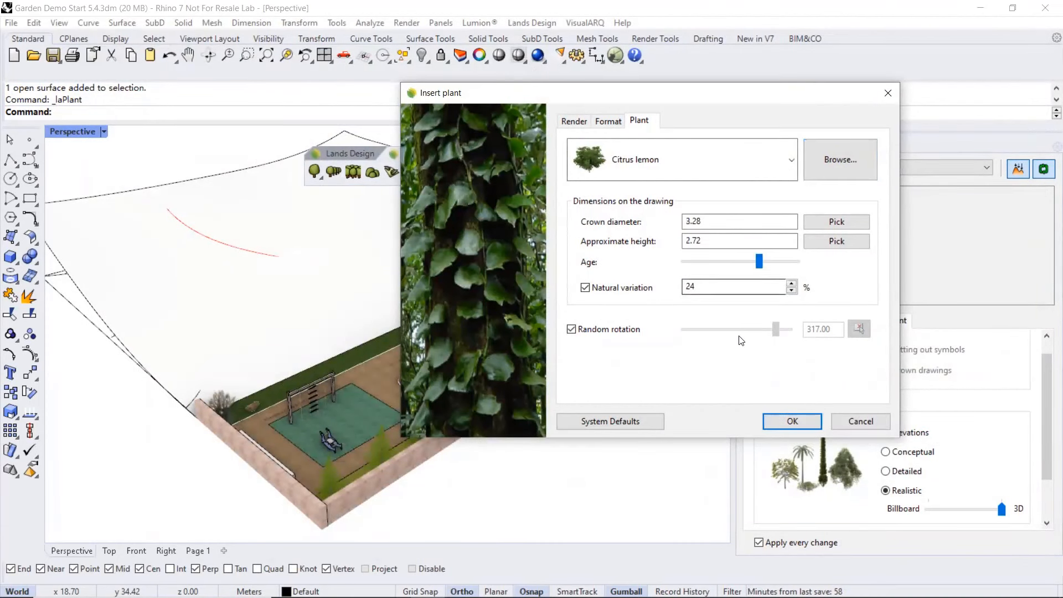
{"action": "left_click", "coordinate": [792, 422]}
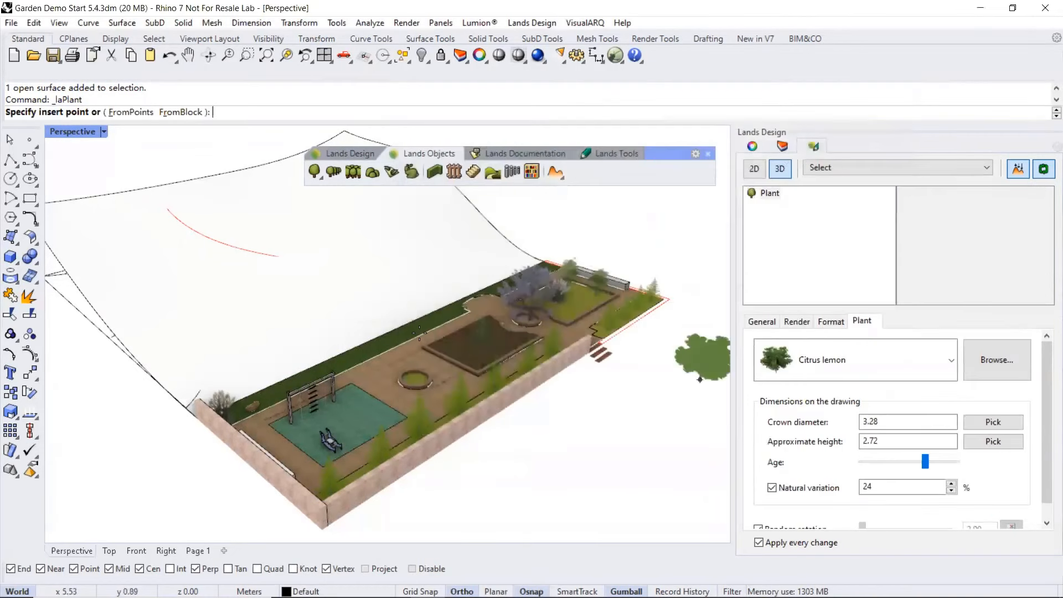
{"action": "scroll", "coordinate": [408, 382], "scroll_direction": "up", "scroll_amount": 3}
{"action": "left_click", "coordinate": [426, 376]}
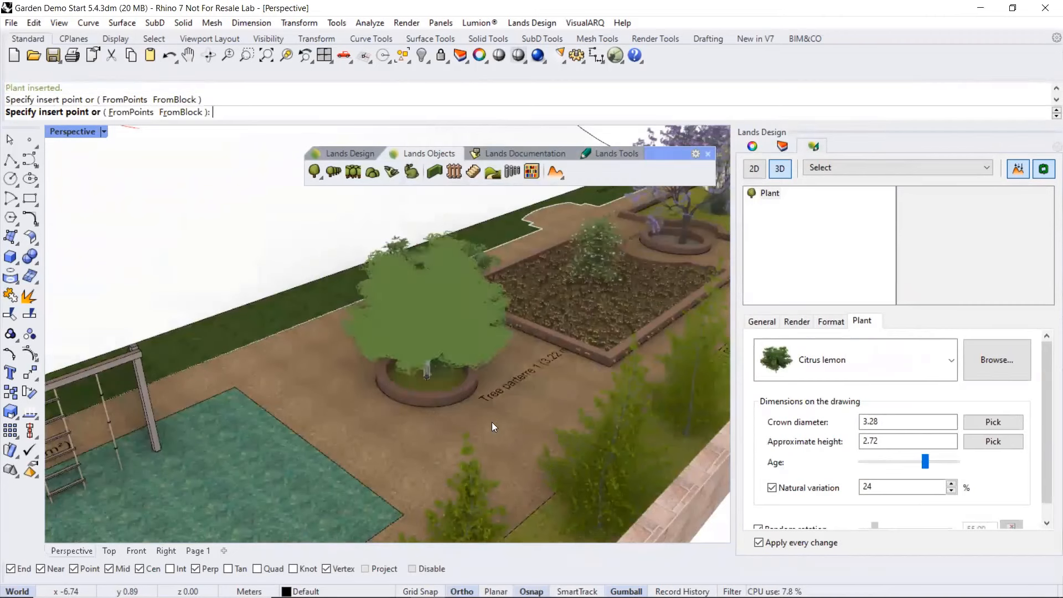
{"action": "key", "text": "Return"}
Fine-tune the placed lemon tree's age to a crown diameter of 3.28 and height of 2.72, and deselect it
{"action": "left_click", "coordinate": [447, 335]}
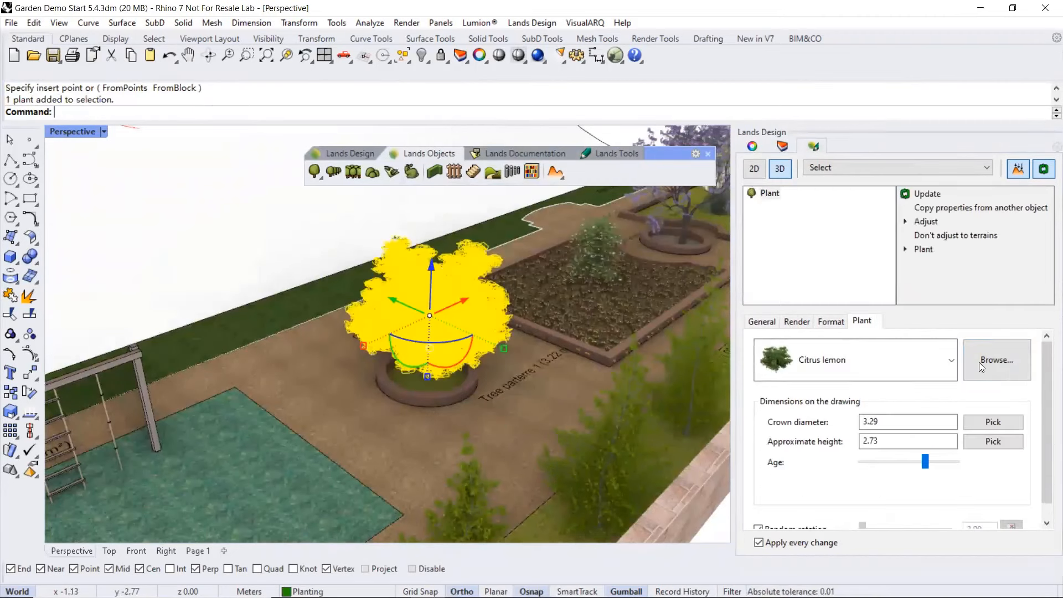
{"action": "mouse_move", "coordinate": [928, 463]}
{"action": "left_mouse_down"}
{"action": "mouse_move", "coordinate": [911, 461]}
{"action": "mouse_move", "coordinate": [926, 462]}
{"action": "left_mouse_up"}
{"action": "right_click_drag", "start_coordinate": [346, 318], "coordinate": [385, 354]}
{"action": "scroll", "coordinate": [306, 300], "scroll_direction": "down", "scroll_amount": 9}
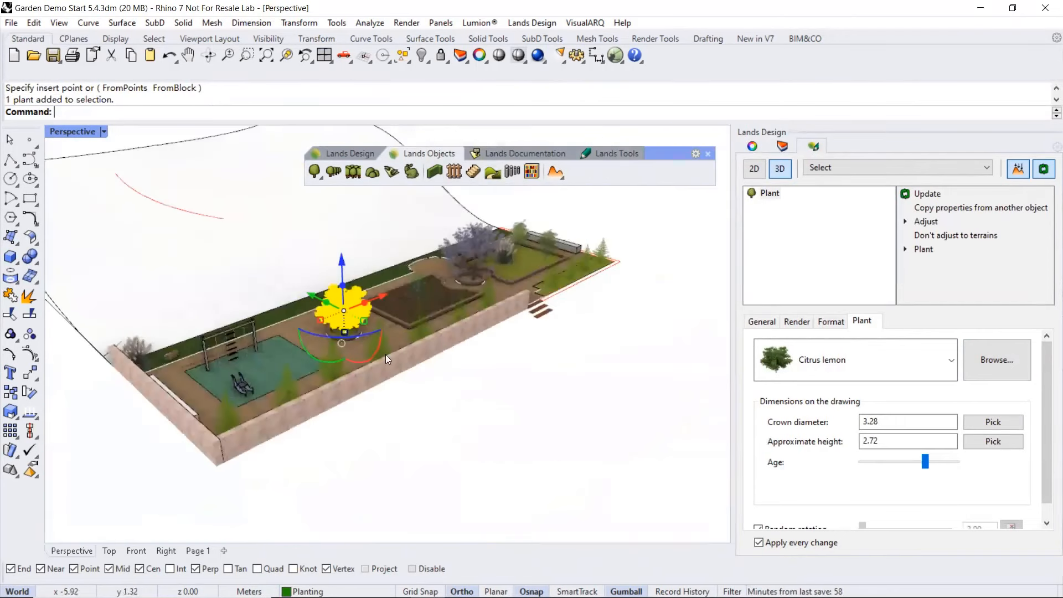
{"action": "left_click", "coordinate": [481, 422]}
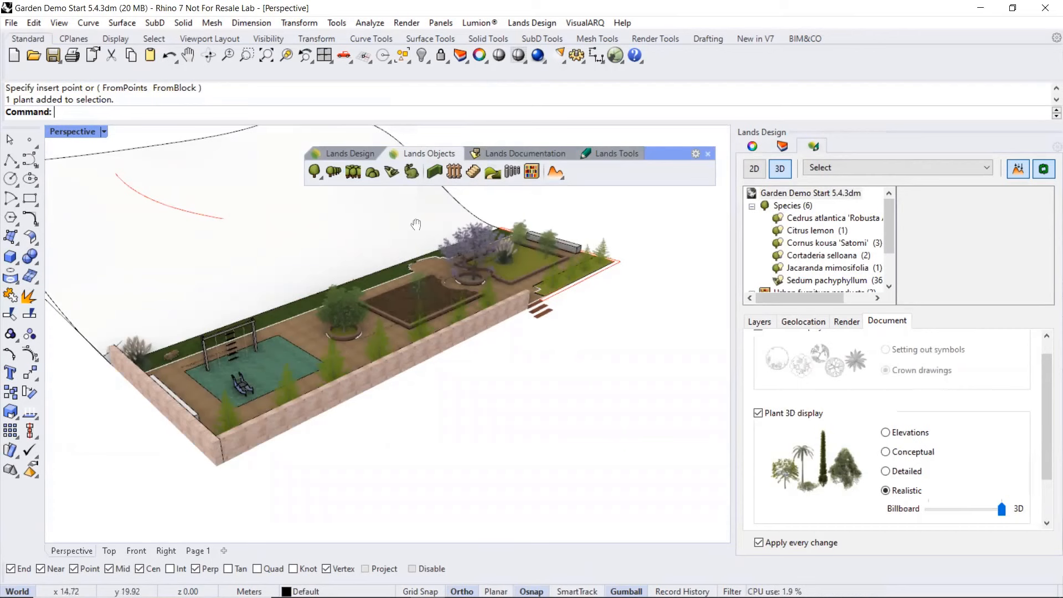
{"action": "scroll", "coordinate": [418, 224], "scroll_direction": "up", "scroll_amount": 2}
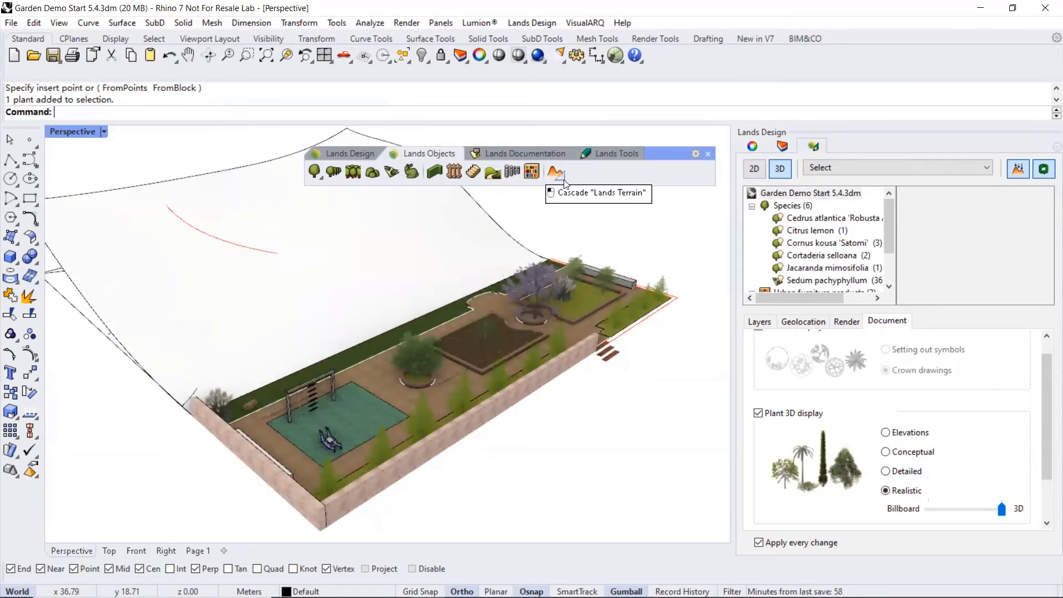
Turn on the control points of the sloping surface behind the garden and reshape it by moving points along its far edge
{"action": "left_click", "coordinate": [456, 244]}
{"action": "right_click_drag", "start_coordinate": [456, 244], "coordinate": [516, 286]}
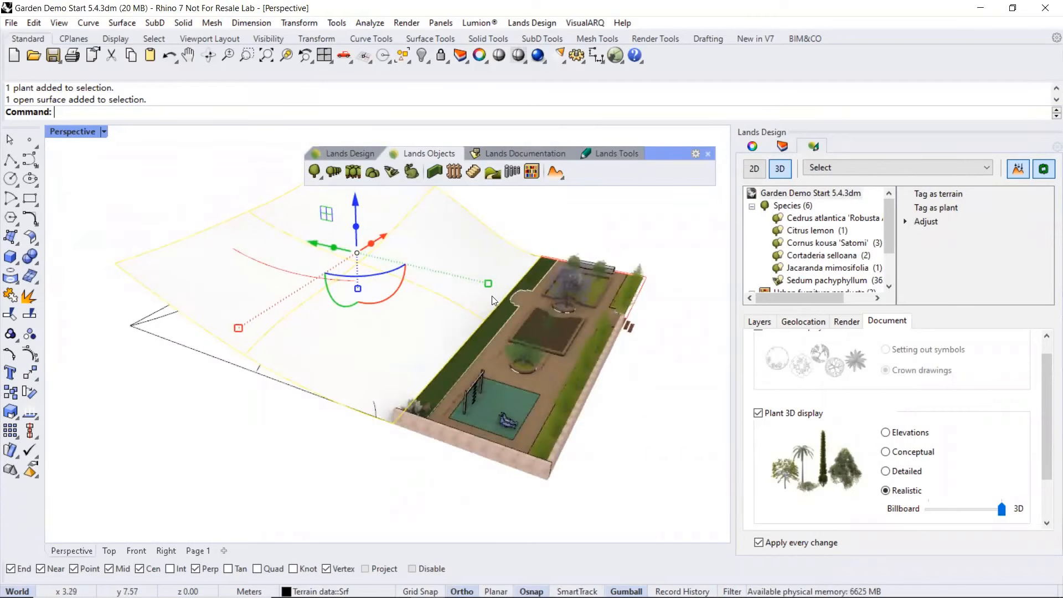
{"action": "left_click", "coordinate": [20, 245]}
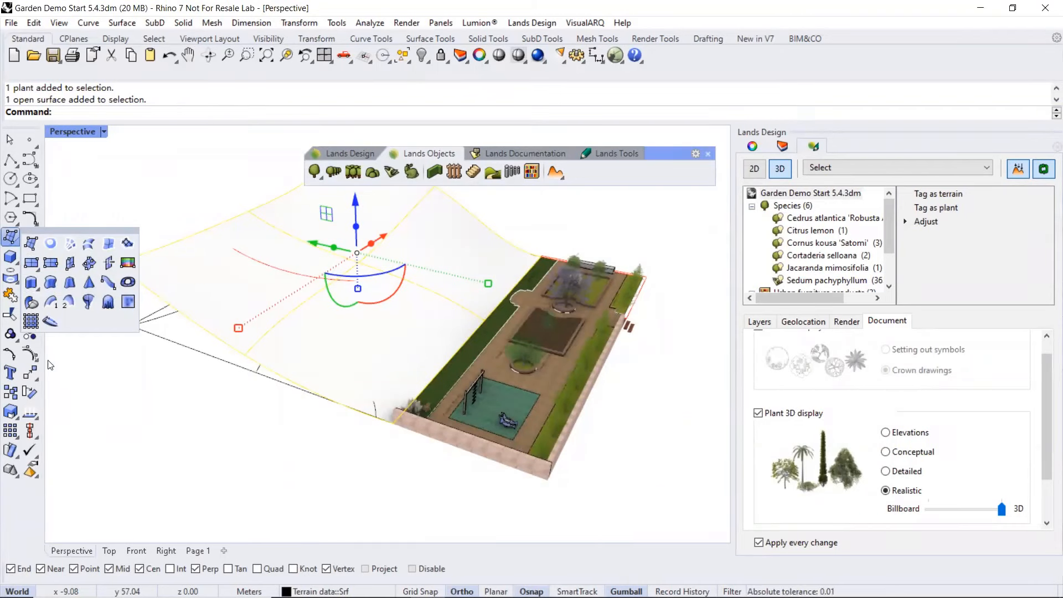
{"action": "left_click", "coordinate": [32, 354]}
{"action": "right_click_drag", "start_coordinate": [302, 386], "coordinate": [355, 234]}
{"action": "left_click_drag", "start_coordinate": [353, 230], "coordinate": [393, 320]}
{"action": "scroll", "coordinate": [382, 310], "scroll_direction": "down", "scroll_amount": 5}
{"action": "right_click_drag", "start_coordinate": [328, 309], "coordinate": [288, 291]}
{"action": "left_click_drag", "start_coordinate": [399, 232], "coordinate": [405, 222]}
{"action": "mouse_move", "coordinate": [388, 238]}
{"action": "right_mouse_down"}
{"action": "mouse_move", "coordinate": [266, 297]}
{"action": "mouse_move", "coordinate": [385, 219]}
{"action": "right_mouse_up"}
{"action": "left_click_drag", "start_coordinate": [383, 235], "coordinate": [386, 269]}
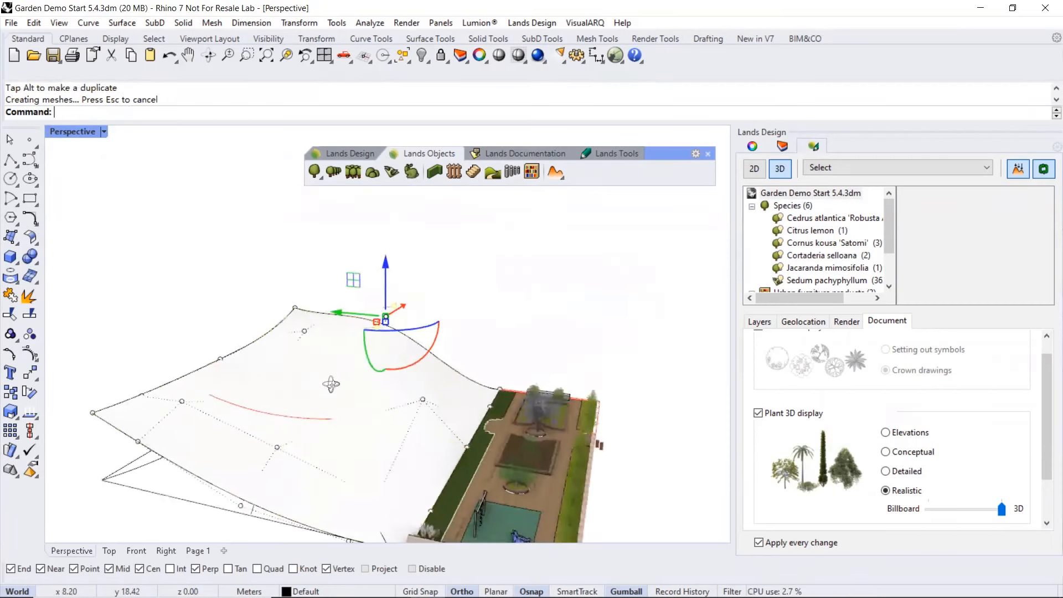
Move another control point of the sloping surface vertically and turn its control points off
{"action": "right_click_drag", "start_coordinate": [331, 384], "coordinate": [166, 371]}
{"action": "left_click", "coordinate": [174, 372]}
{"action": "left_click_drag", "start_coordinate": [170, 321], "coordinate": [171, 305]}
{"action": "left_click", "coordinate": [203, 264]}
{"action": "scroll", "coordinate": [218, 282], "scroll_direction": "down", "scroll_amount": 7}
{"action": "right_click_drag", "start_coordinate": [238, 332], "coordinate": [268, 354]}
{"action": "key", "text": "Escape"}
Tag the reshaped surface as terrain and look through the available terrain tools
{"action": "scroll", "coordinate": [274, 340], "scroll_direction": "up", "scroll_amount": 2}
{"action": "left_click", "coordinate": [335, 342]}
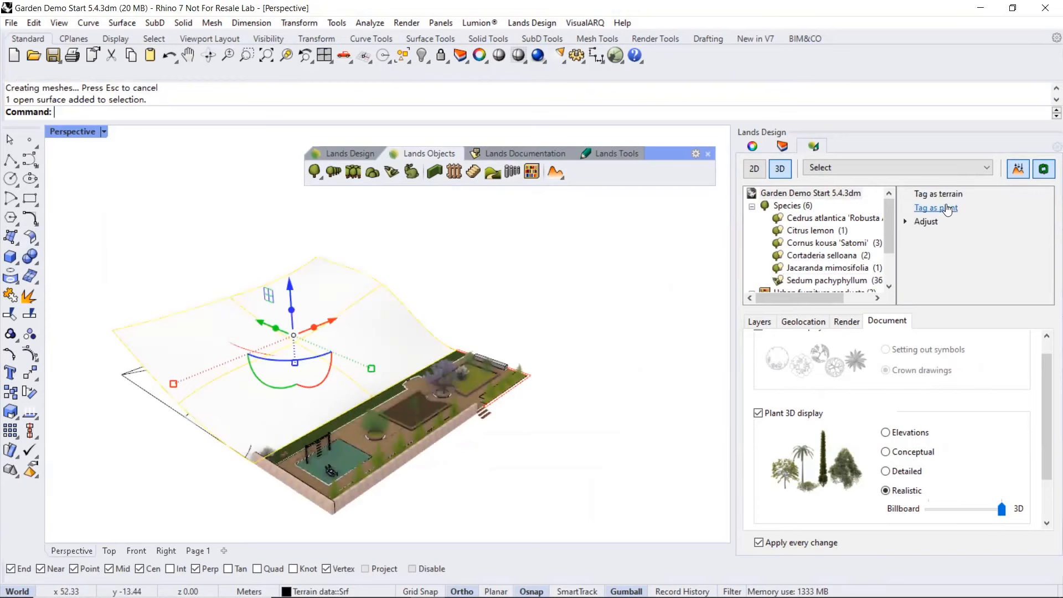
{"action": "left_click", "coordinate": [929, 196]}
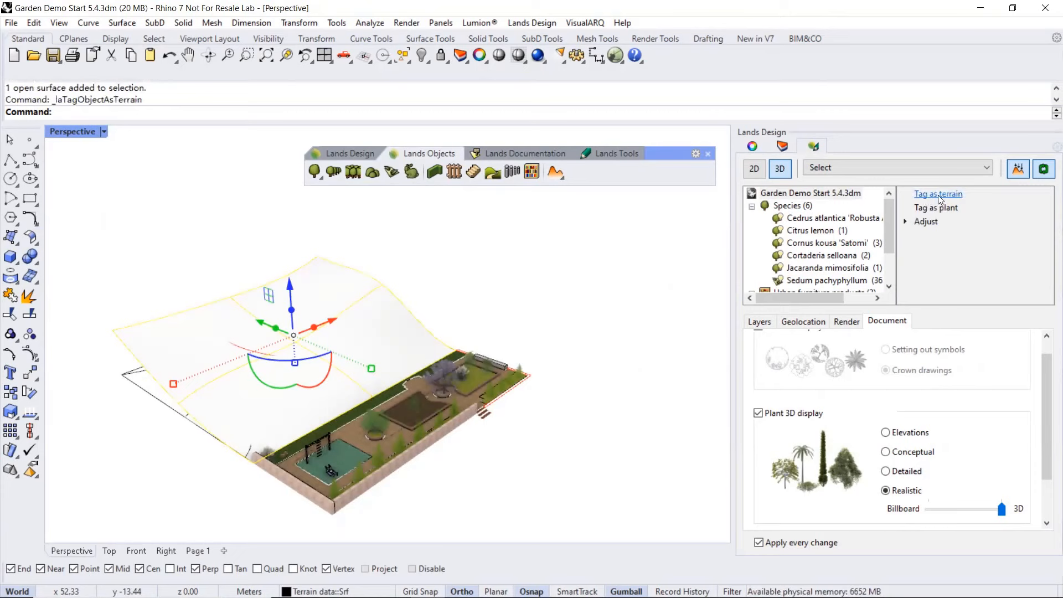
{"action": "left_click", "coordinate": [460, 320]}
{"action": "left_click", "coordinate": [421, 336]}
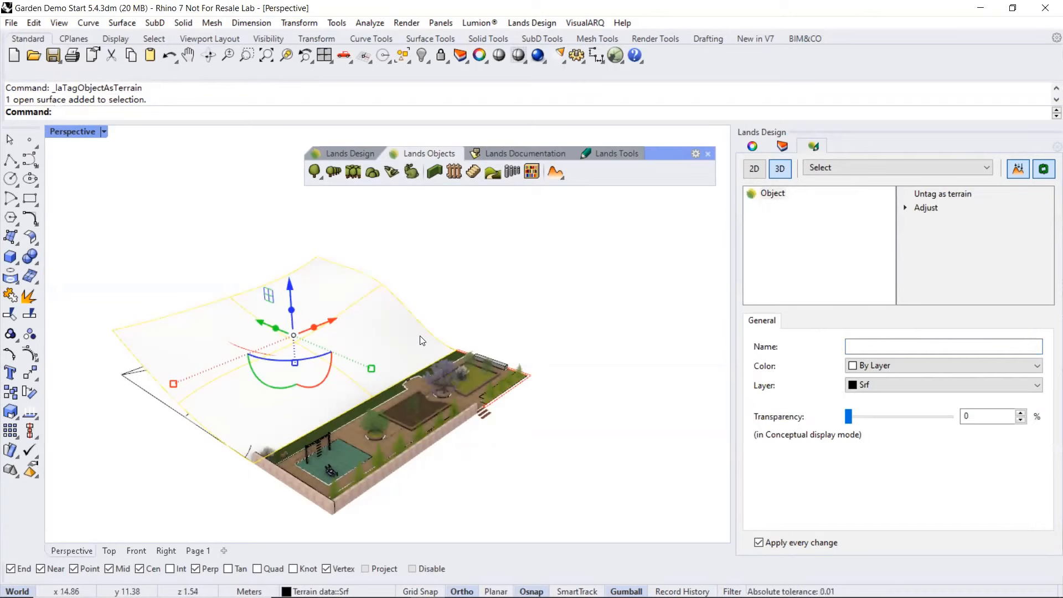
{"action": "left_click", "coordinate": [556, 171]}
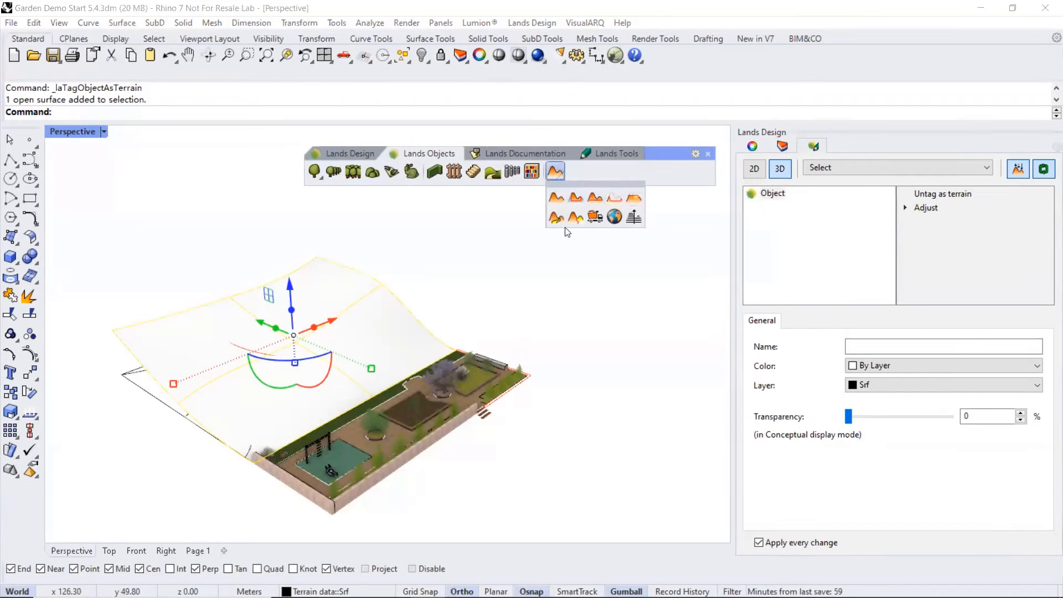
{"action": "left_click", "coordinate": [435, 299]}
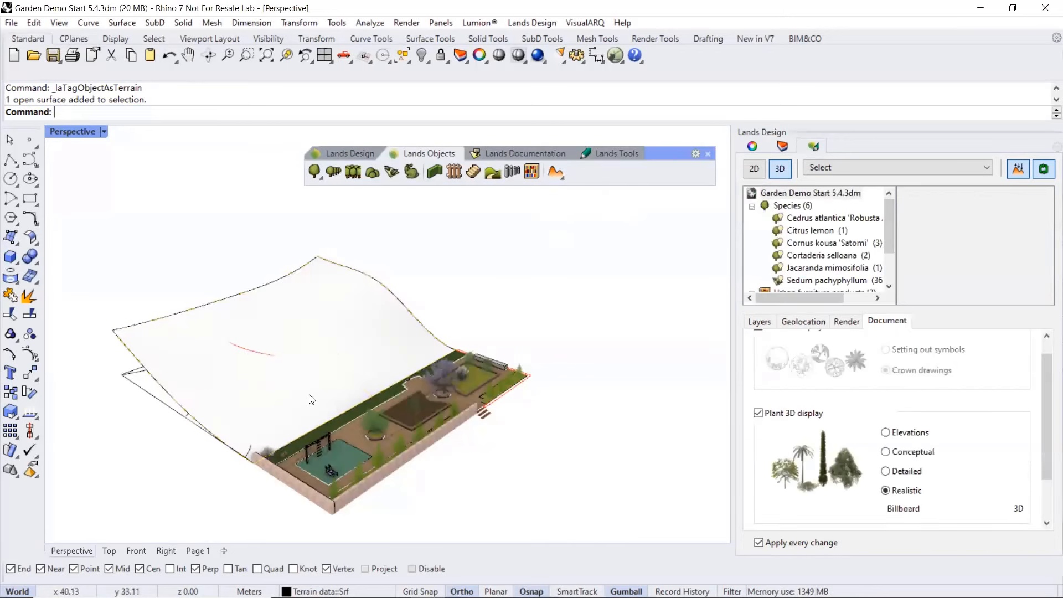
Copy the lemon tree from the garden onto the terrain surface behind it, with Ortho on
{"action": "scroll", "coordinate": [332, 382], "scroll_direction": "up", "scroll_amount": 2}
{"action": "scroll", "coordinate": [465, 364], "scroll_direction": "up", "scroll_amount": 1}
{"action": "right_click_drag", "start_coordinate": [465, 362], "coordinate": [480, 351]}
{"action": "left_click", "coordinate": [412, 445]}
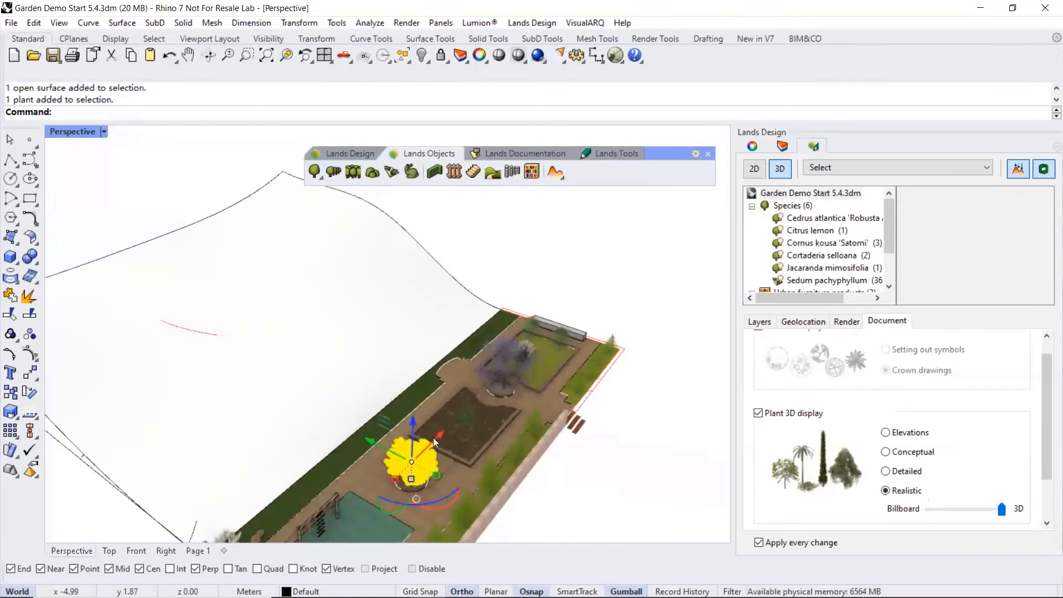
{"action": "scroll", "coordinate": [428, 368], "scroll_direction": "down", "scroll_amount": 2}
{"action": "left_click", "coordinate": [10, 392]}
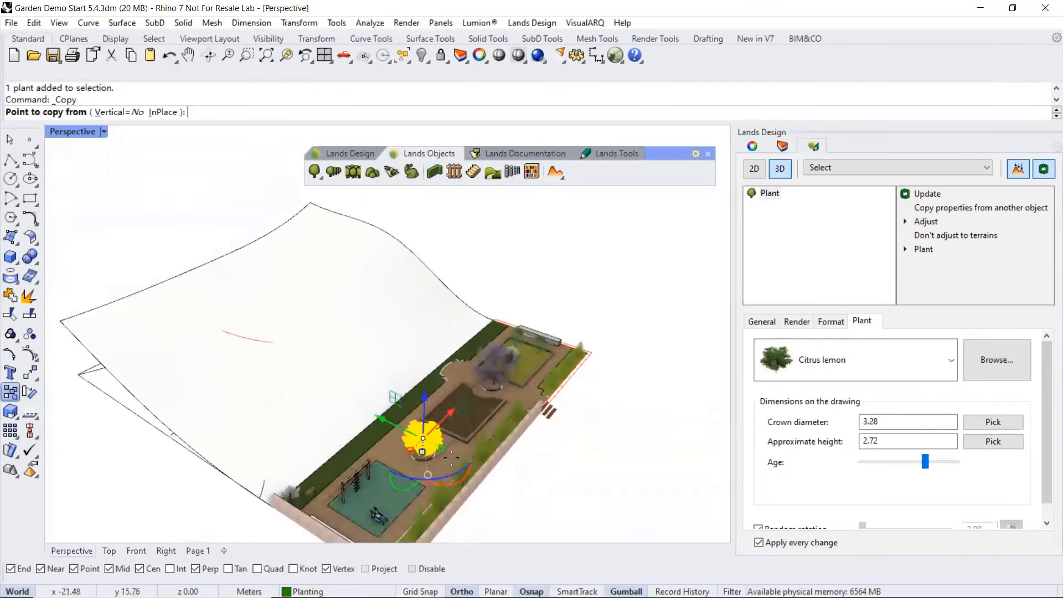
{"action": "left_click", "coordinate": [389, 434]}
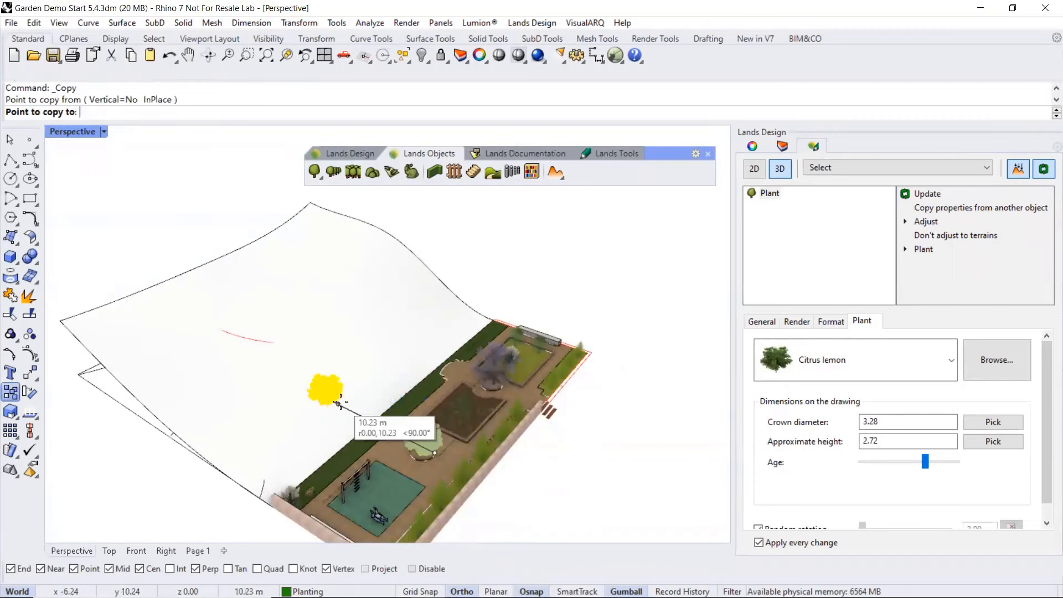
{"action": "left_click", "coordinate": [403, 330]}
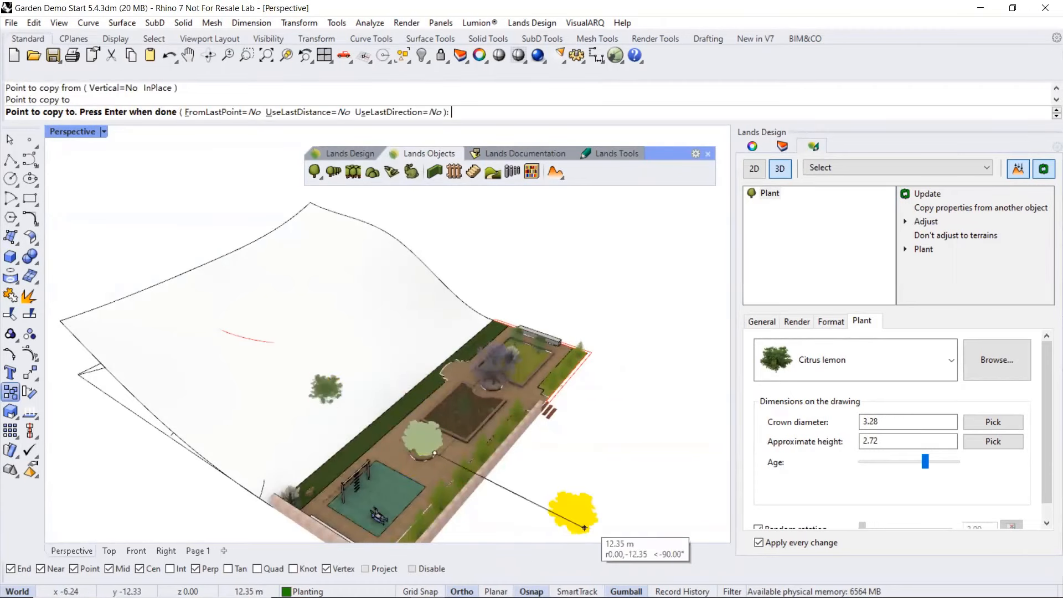
Turn off Ortho, place two more copies of the lemon tree on the terrain, and deselect the original tree
{"action": "key", "text": "F8"}
{"action": "left_click", "coordinate": [392, 320]}
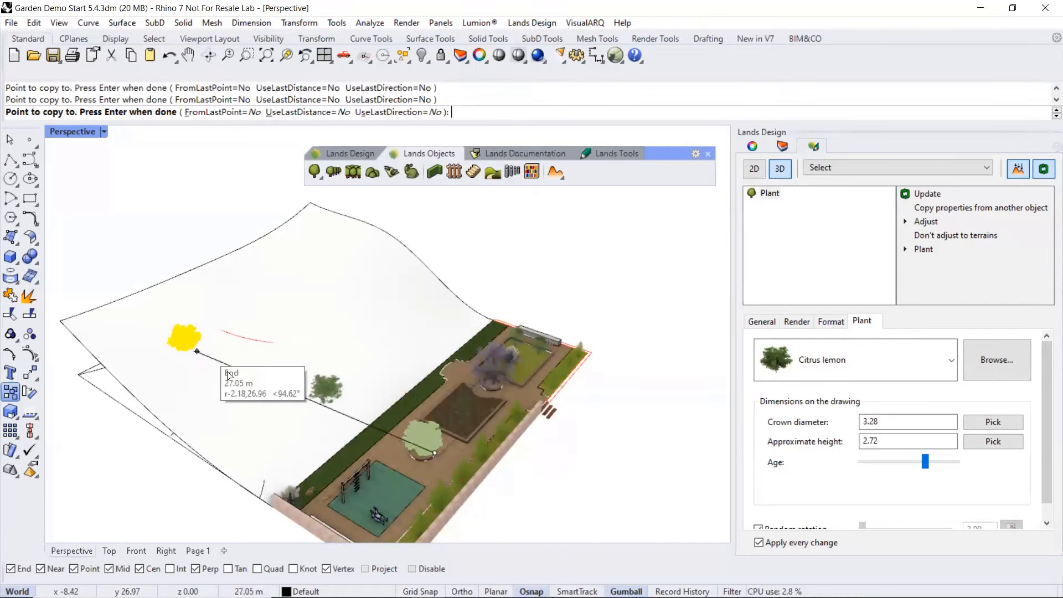
{"action": "key", "text": "Return"}
{"action": "right_click_drag", "start_coordinate": [285, 361], "coordinate": [285, 299]}
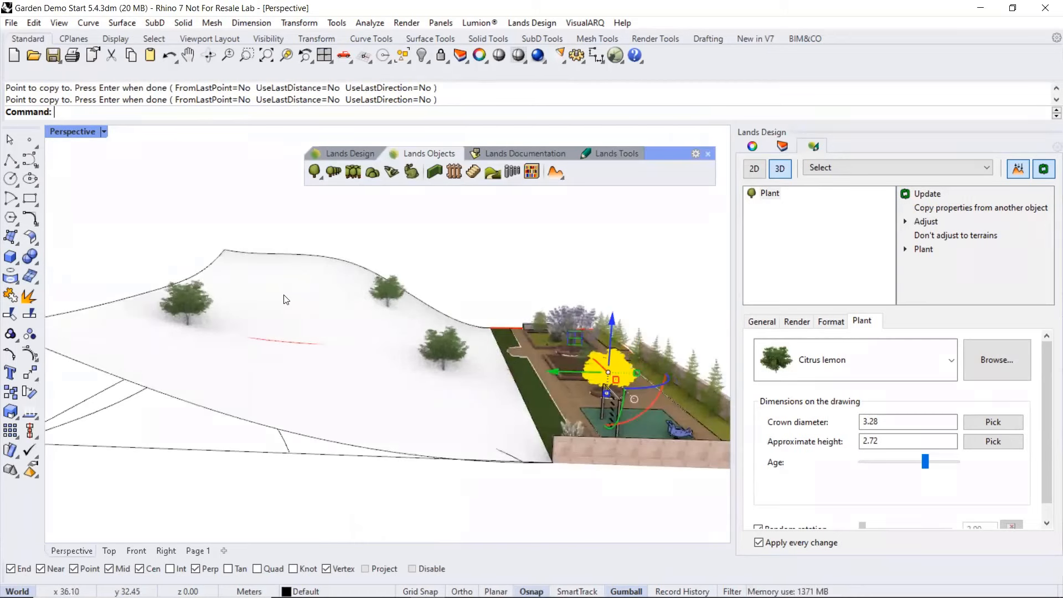
{"action": "right_click_drag", "start_coordinate": [347, 317], "coordinate": [373, 341]}
{"action": "scroll", "coordinate": [361, 313], "scroll_direction": "up", "scroll_amount": 4}
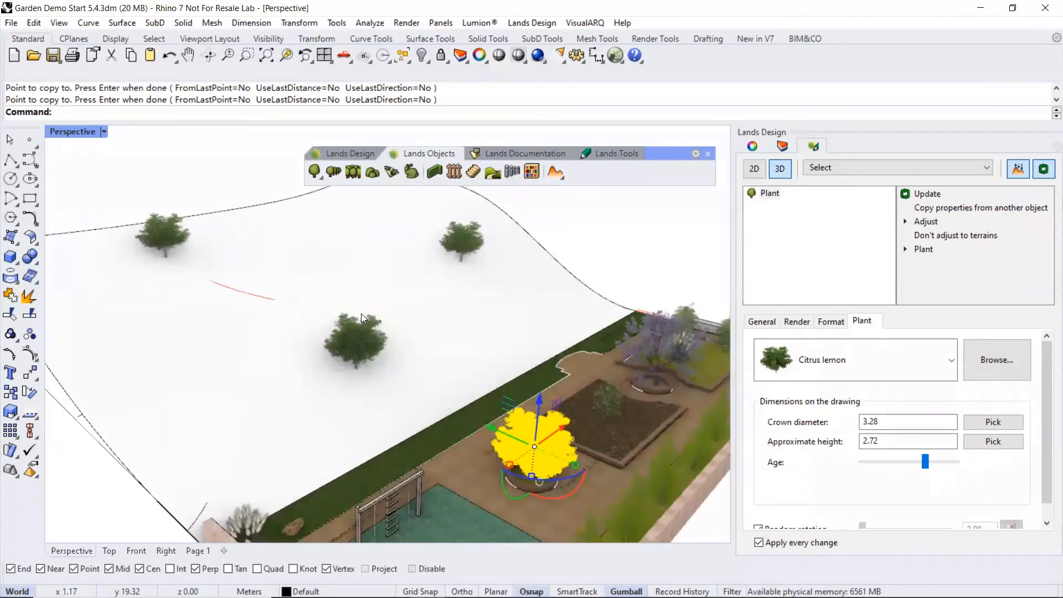
{"action": "left_click", "coordinate": [237, 223]}
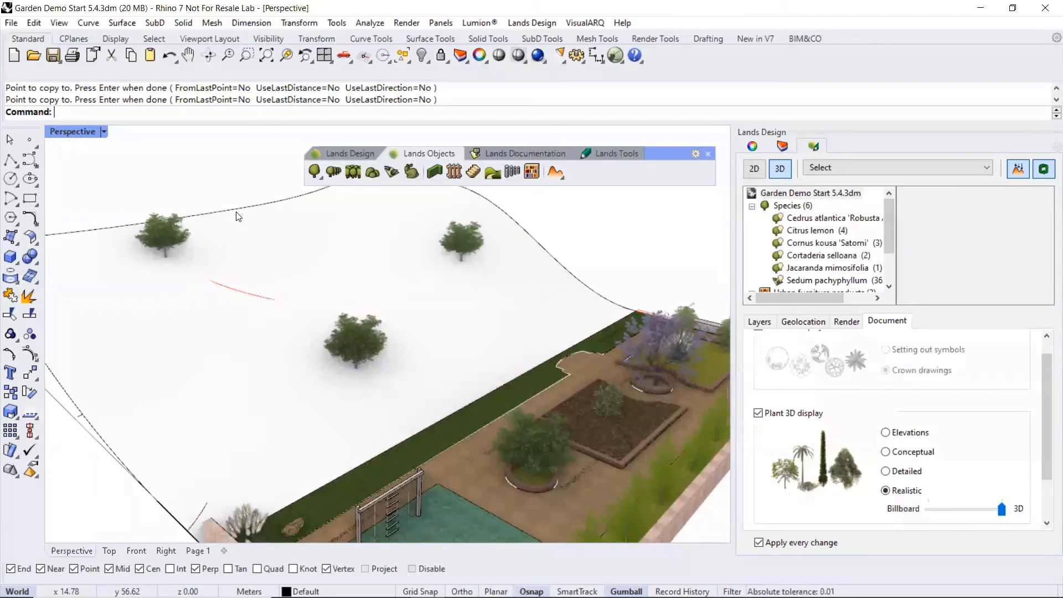
Delete the tagged terrain surface behind the garden, leaving the contour curves and trees
{"action": "scroll", "coordinate": [339, 218], "scroll_direction": "down", "scroll_amount": 4}
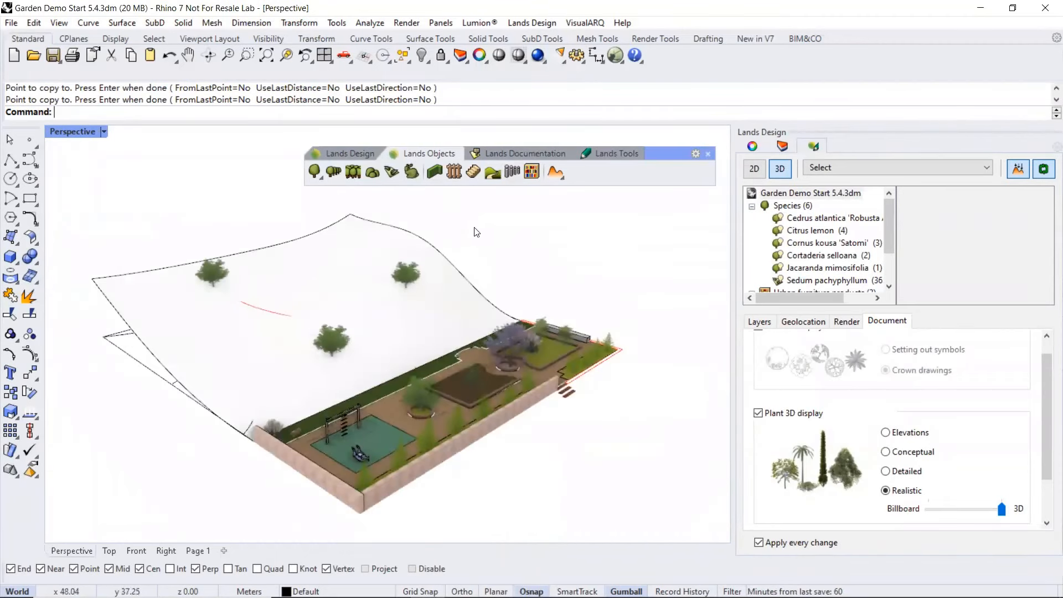
{"action": "left_click", "coordinate": [454, 270]}
{"action": "left_click", "coordinate": [563, 180]}
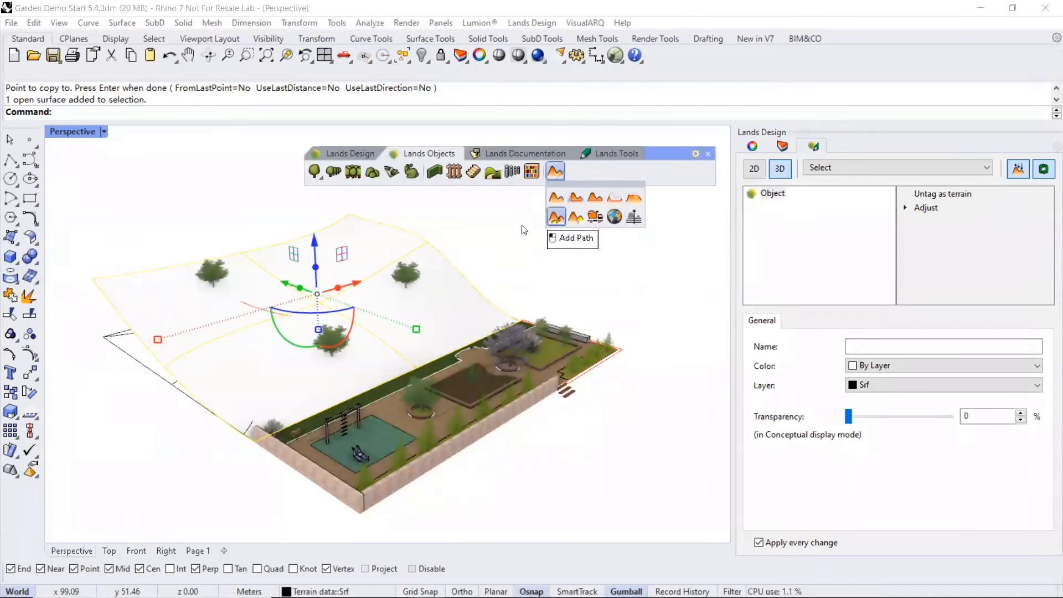
{"action": "left_click", "coordinate": [442, 270]}
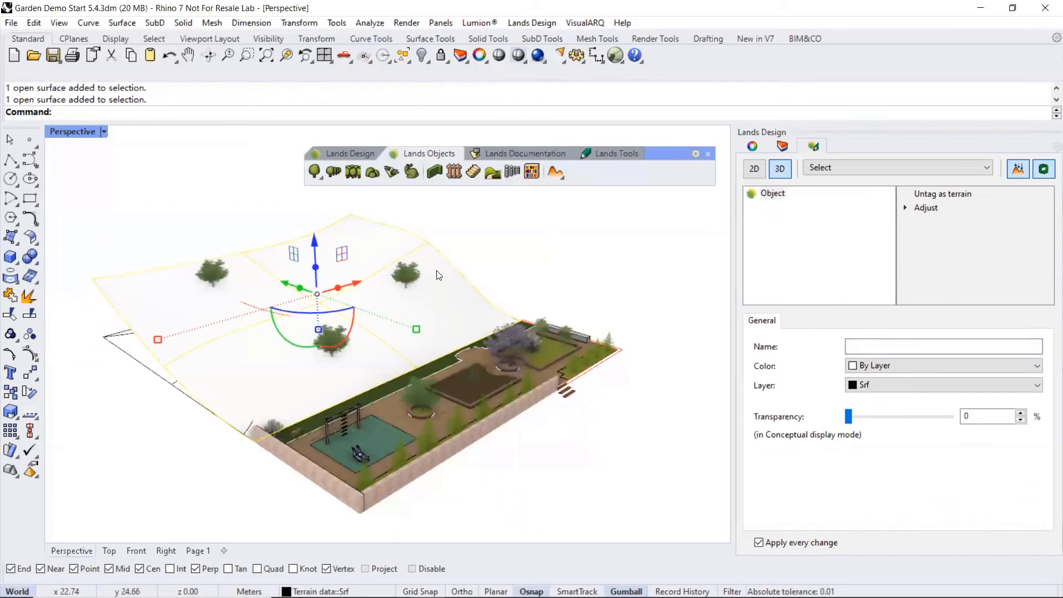
{"action": "key", "text": "Delete"}
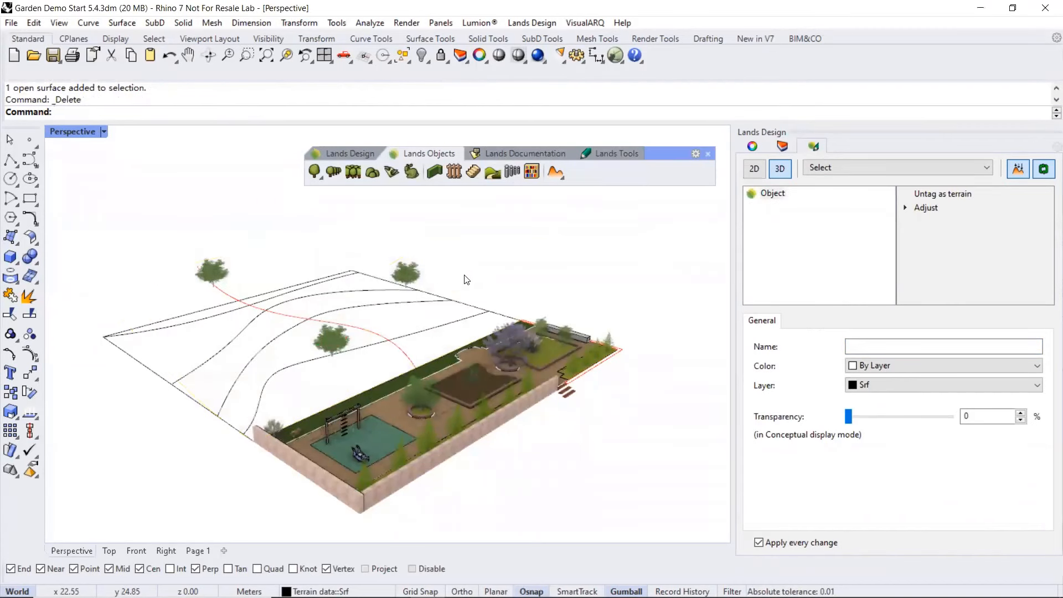
Start Elevate Curves and draw a line across the four flat contour curves, from the garden side to the far side
{"action": "right_click_drag", "start_coordinate": [464, 275], "coordinate": [508, 263], "text": "shift"}
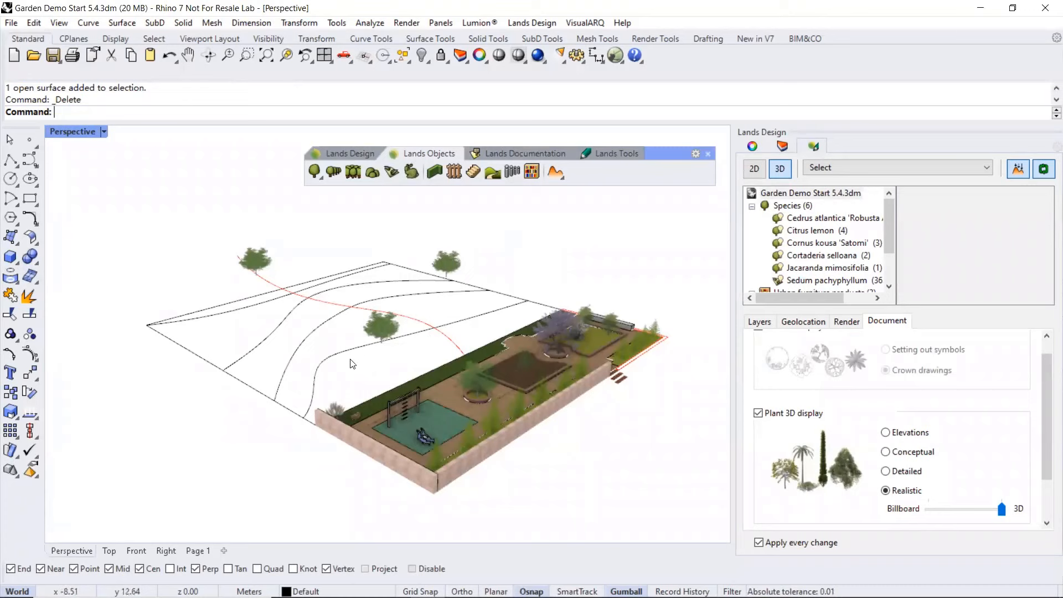
{"action": "scroll", "coordinate": [349, 355], "scroll_direction": "up", "scroll_amount": 5}
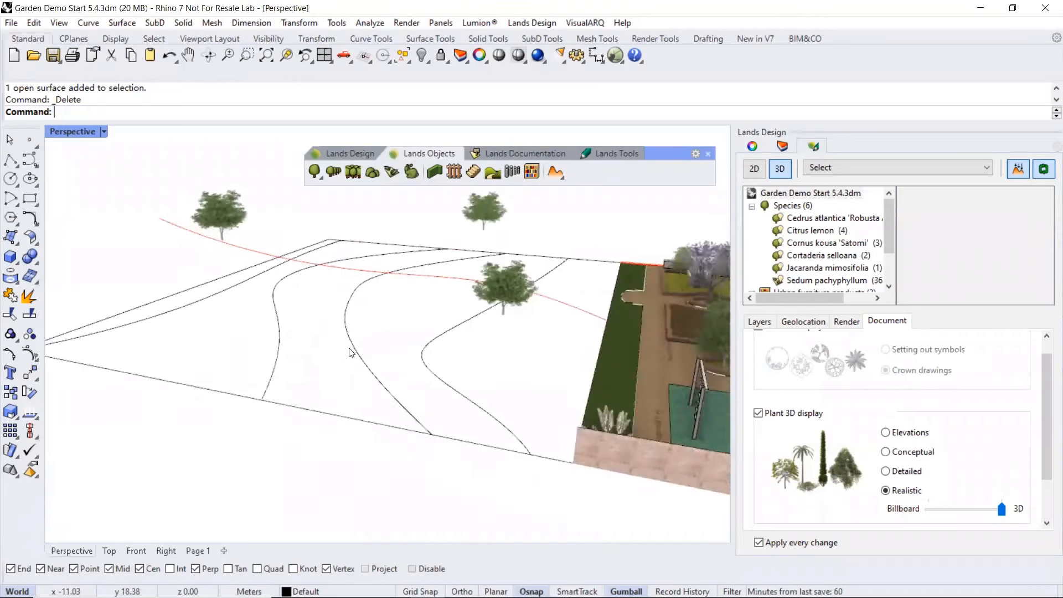
{"action": "left_click_drag", "start_coordinate": [491, 375], "coordinate": [195, 303]}
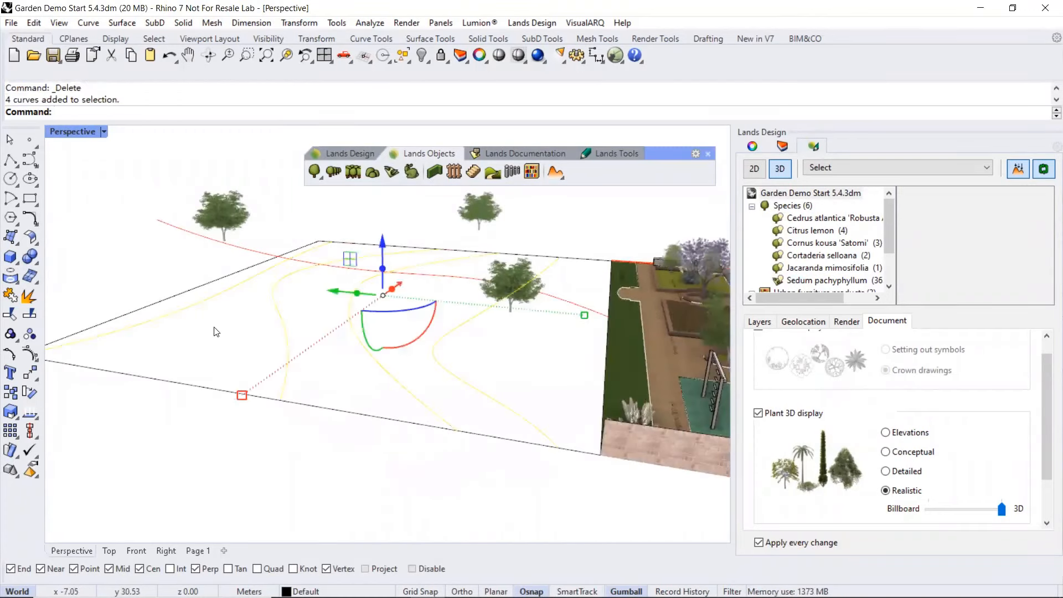
{"action": "right_click_drag", "start_coordinate": [424, 427], "coordinate": [481, 434]}
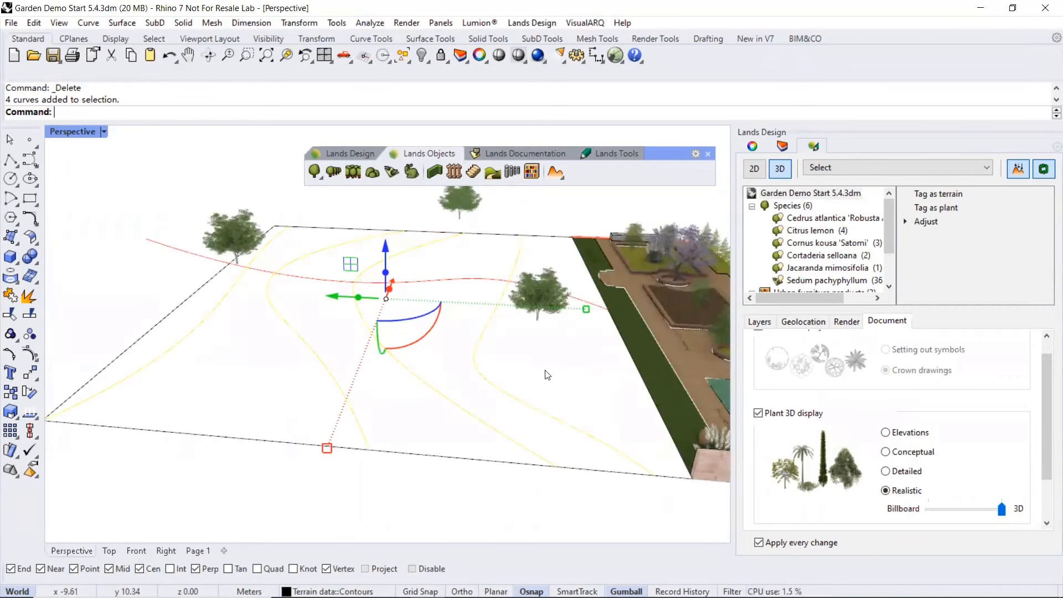
{"action": "left_click", "coordinate": [250, 349]}
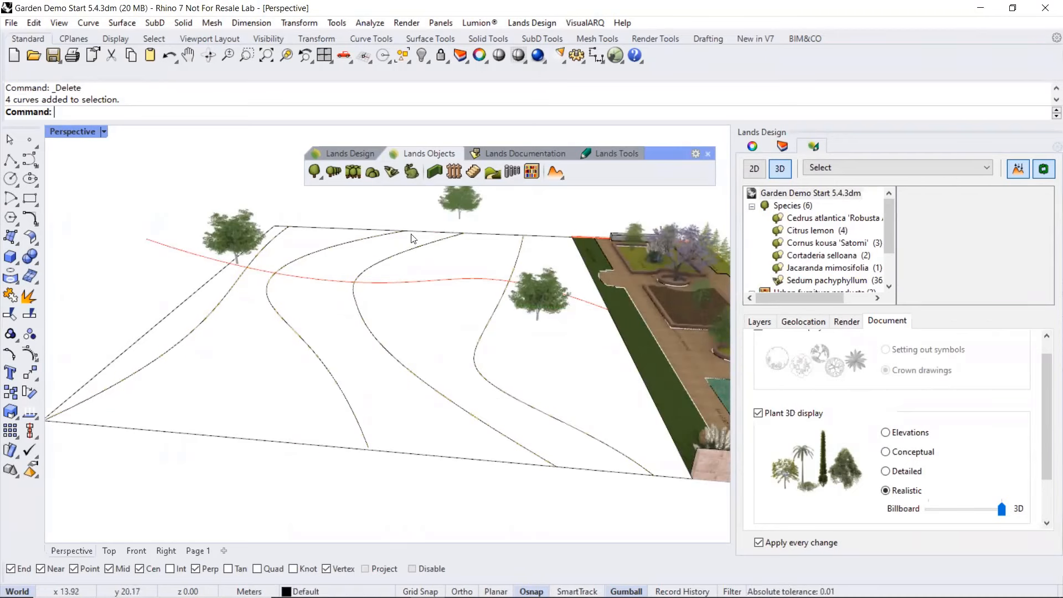
{"action": "left_click", "coordinate": [564, 178]}
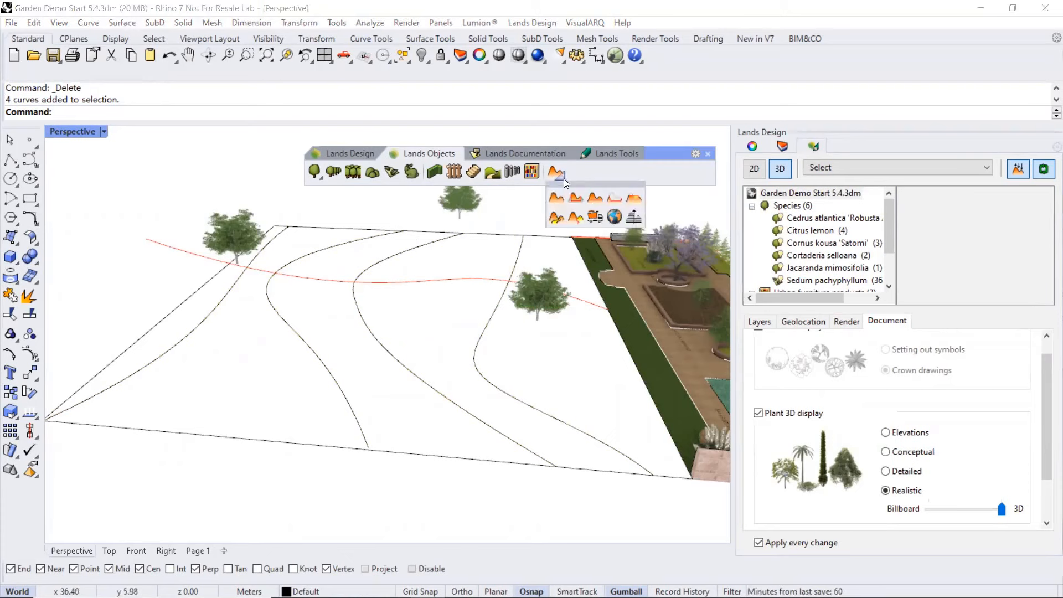
{"action": "left_click", "coordinate": [634, 218]}
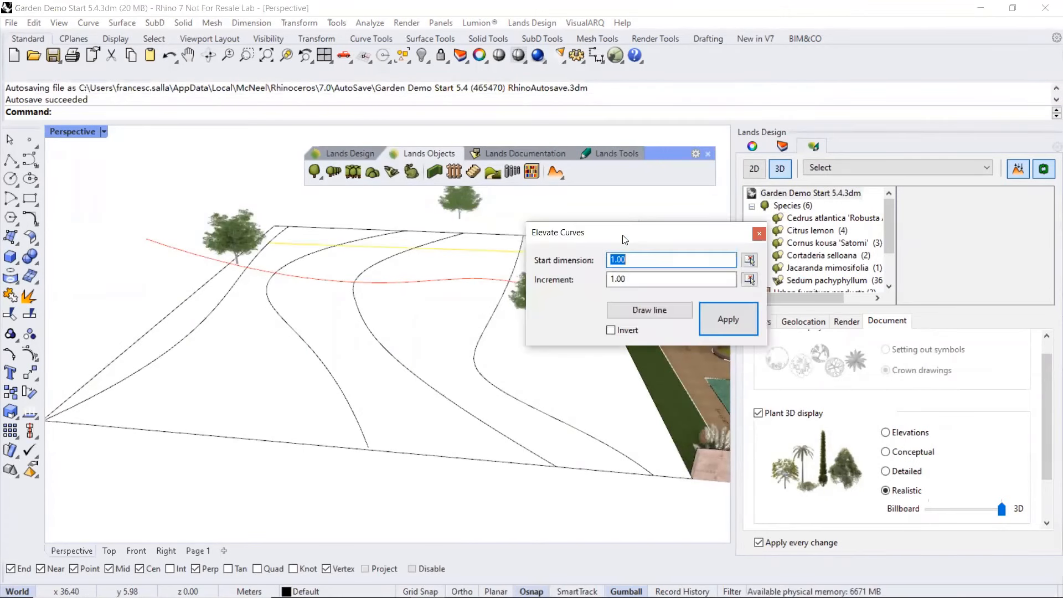
{"action": "left_click_drag", "start_coordinate": [625, 239], "coordinate": [576, 220]}
{"action": "left_click", "coordinate": [587, 291]}
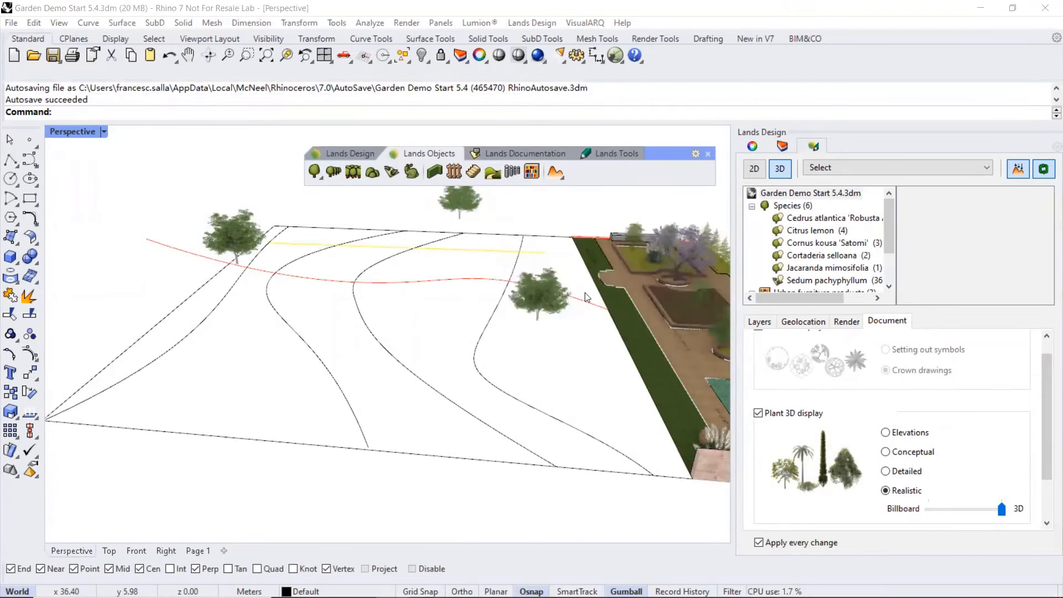
{"action": "left_click", "coordinate": [548, 368]}
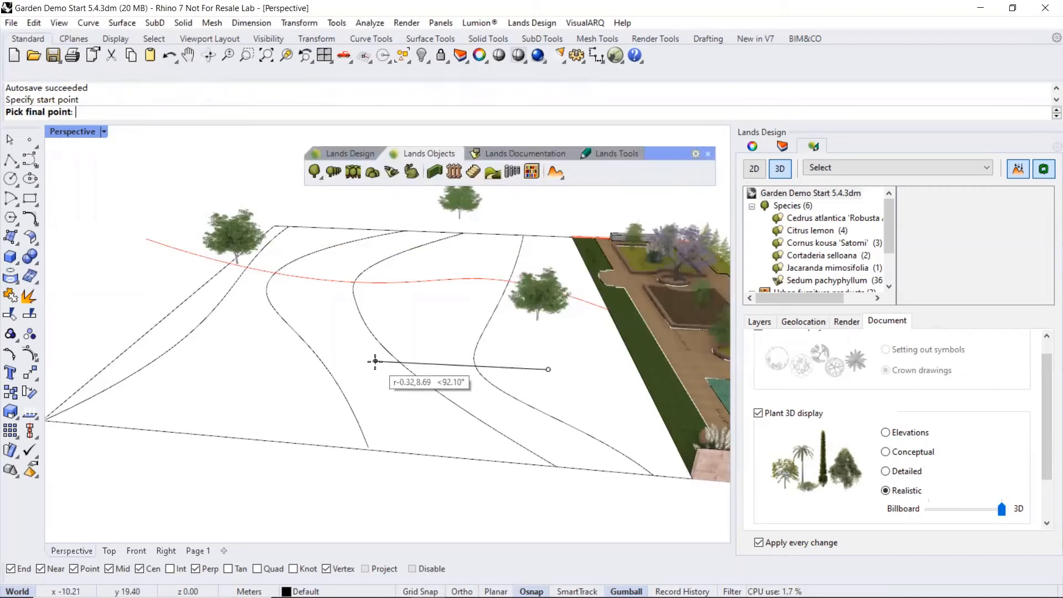
{"action": "left_click", "coordinate": [180, 334]}
Try elevating the contour curves with an increment of 2
{"action": "double_click", "coordinate": [573, 265]}
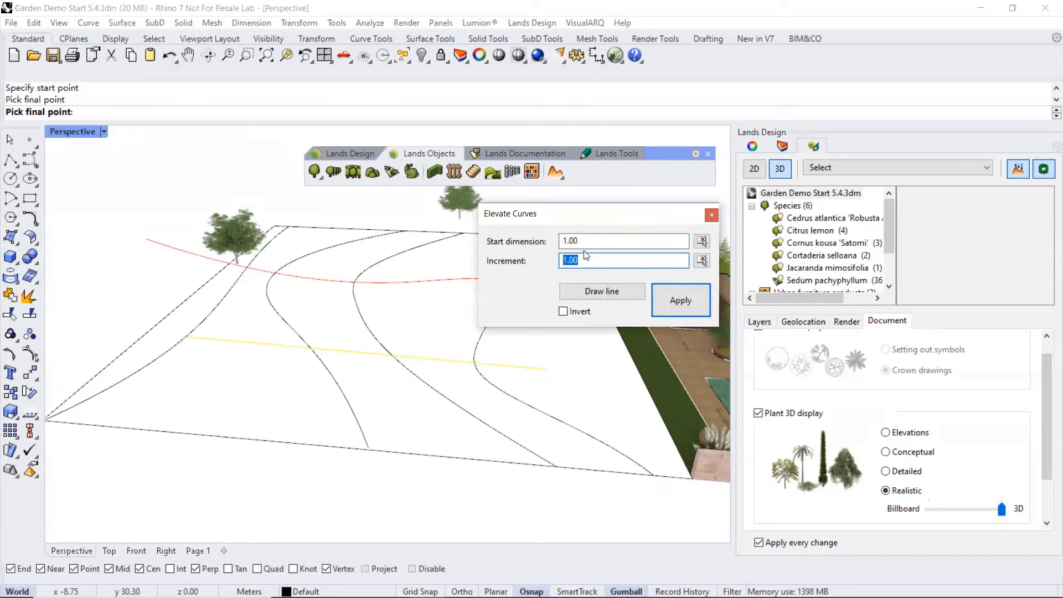
{"action": "type", "text": "2"}
{"action": "left_click", "coordinate": [684, 305]}
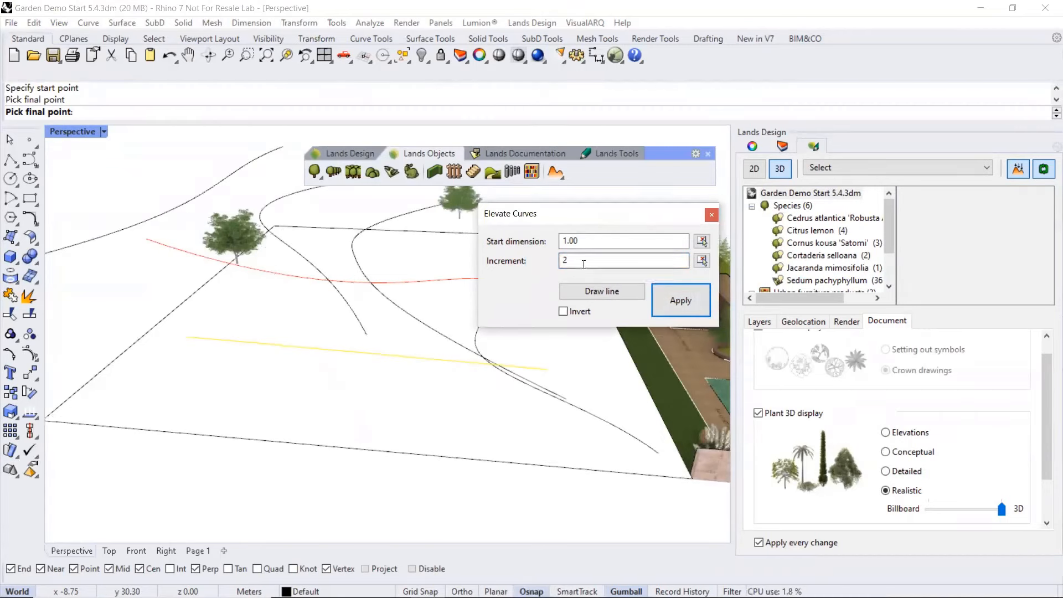
Elevate the contour curves with an increment of 1 and finish the elevation settings
{"action": "type", "text": "1"}
{"action": "left_click", "coordinate": [663, 298]}
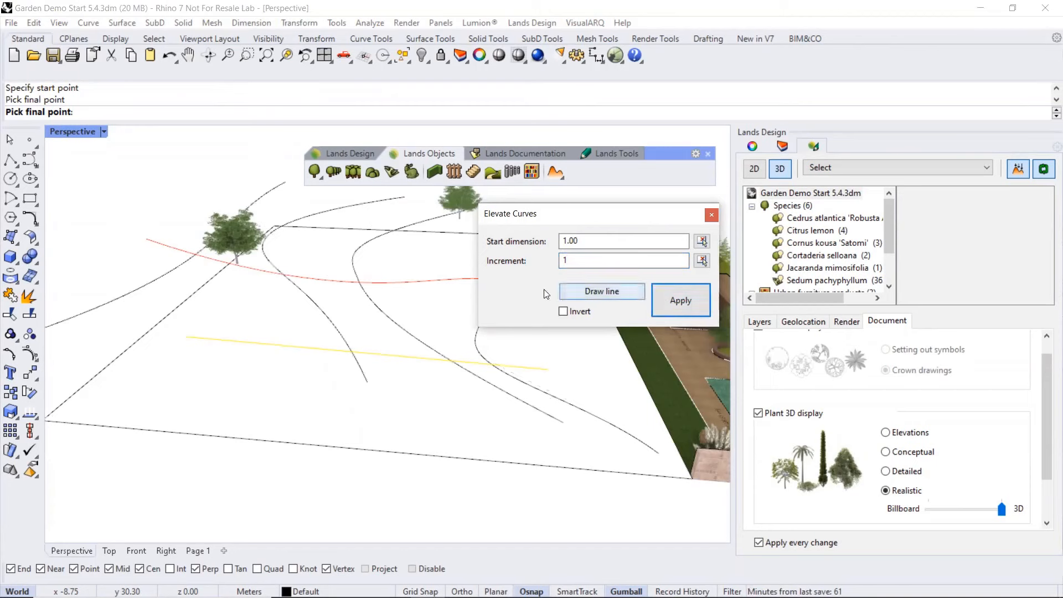
{"action": "left_click_drag", "start_coordinate": [583, 241], "coordinate": [555, 240]}
{"action": "double_click", "coordinate": [570, 241]}
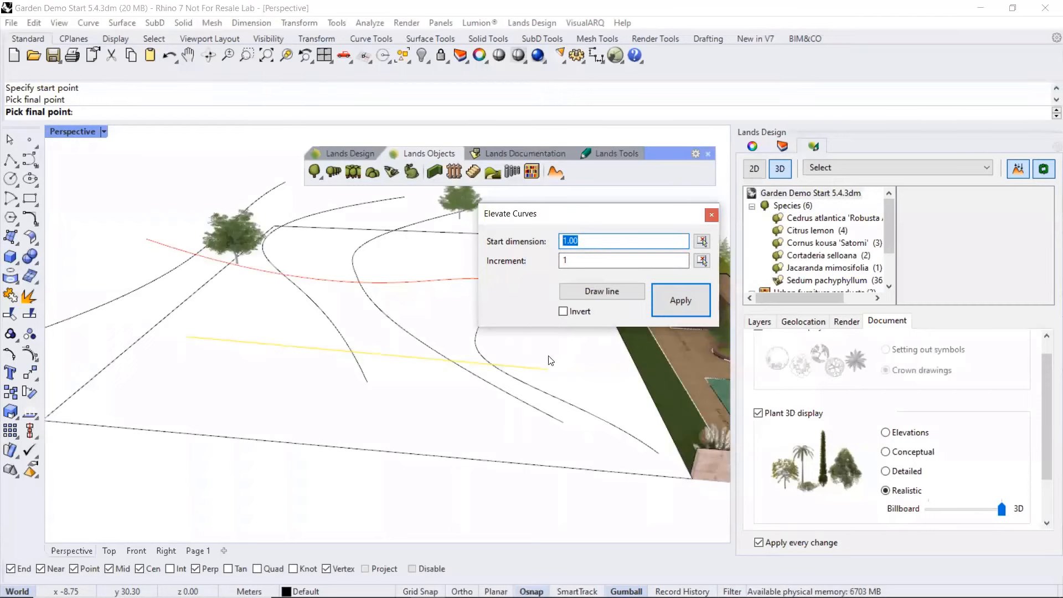
{"action": "left_click", "coordinate": [714, 214]}
Start inserting a terrain with a gridded surface and set its X and Y cell sizes to 1
{"action": "right_click_drag", "start_coordinate": [487, 382], "coordinate": [453, 380]}
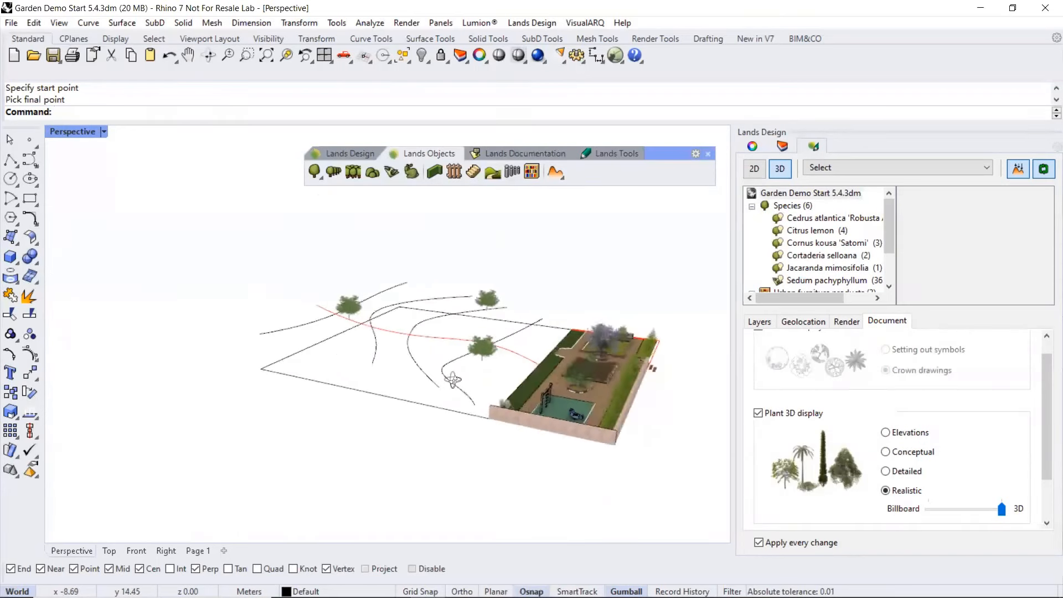
{"action": "scroll", "coordinate": [449, 380], "scroll_direction": "up", "scroll_amount": 5}
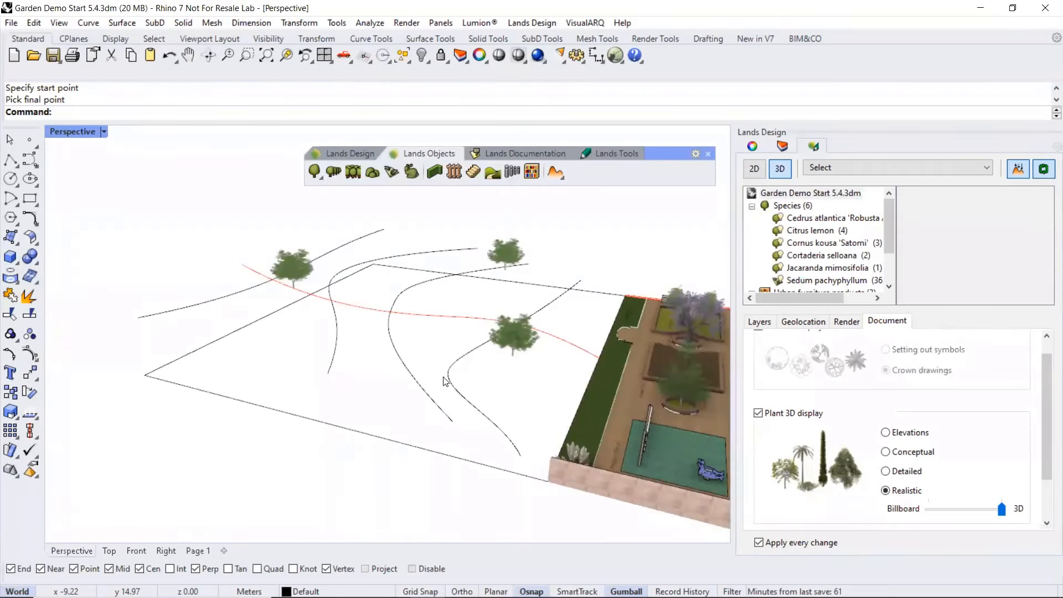
{"action": "left_click", "coordinate": [556, 171]}
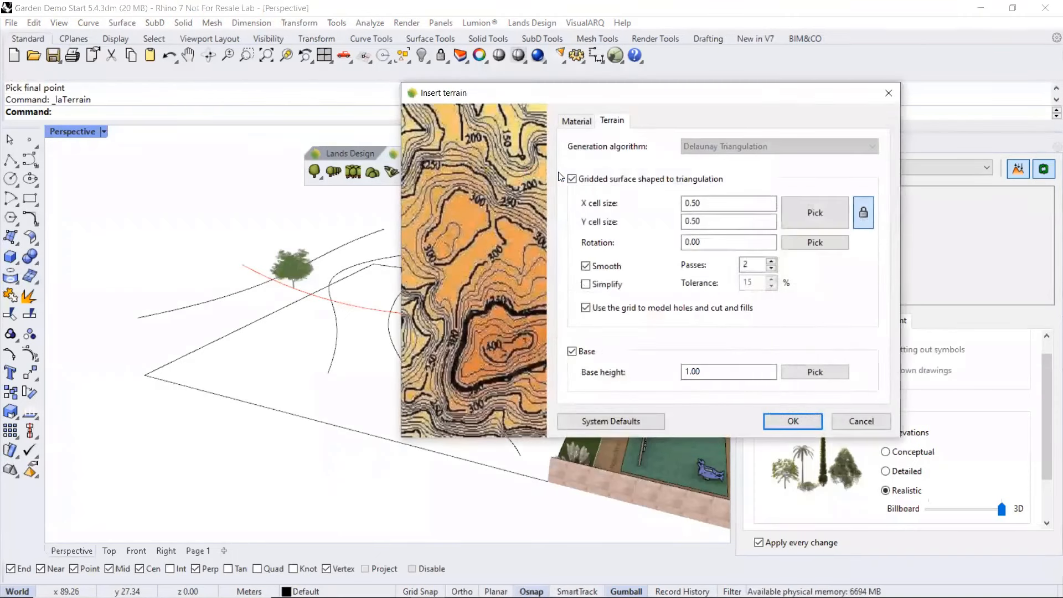
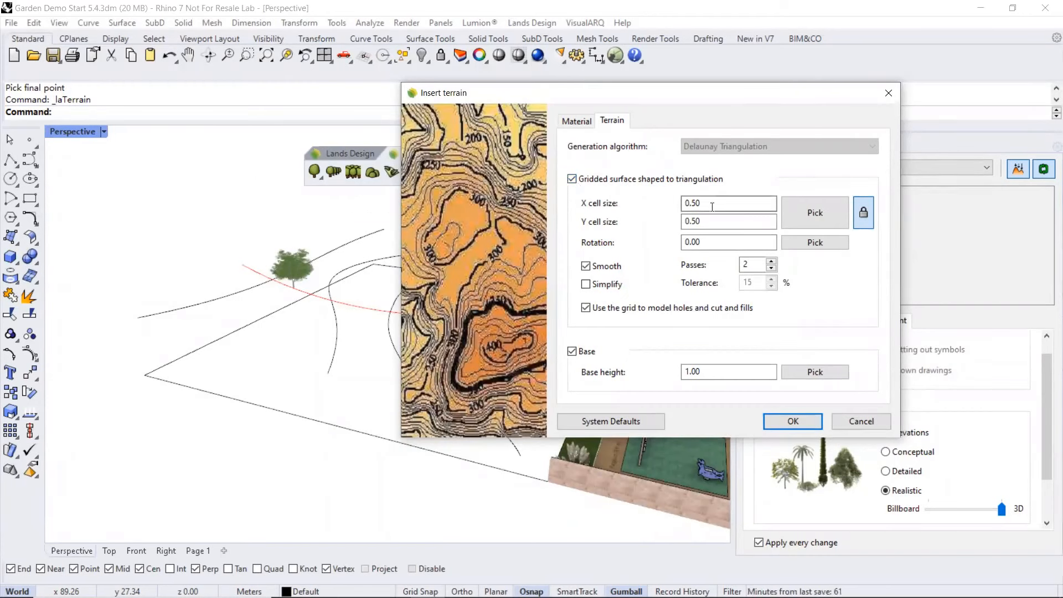
{"action": "left_click_drag", "start_coordinate": [715, 203], "coordinate": [655, 205]}
{"action": "type", "text": "1"}
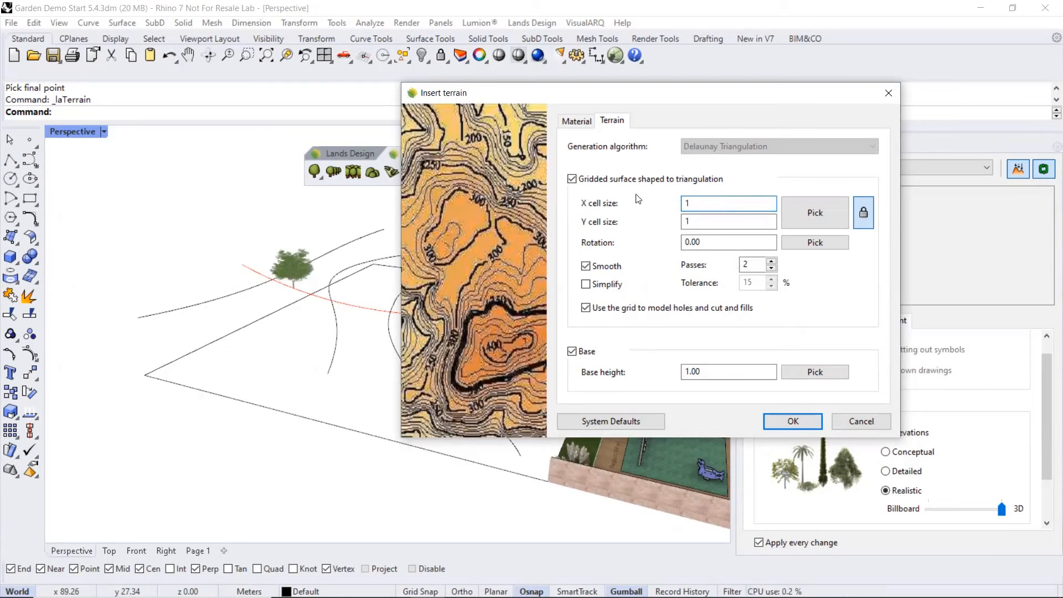
{"action": "left_click", "coordinate": [573, 179]}
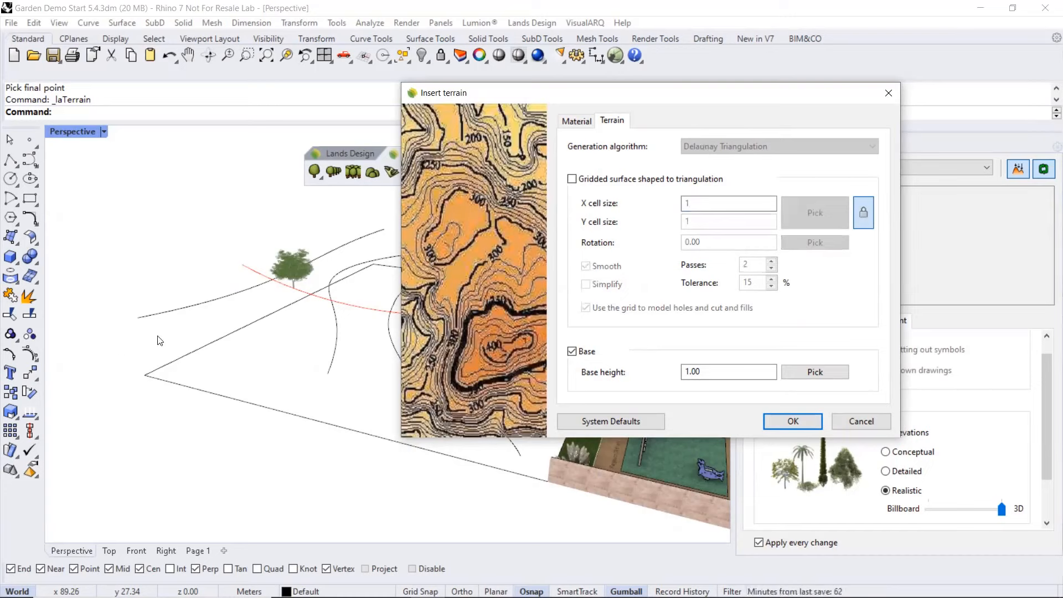
{"action": "left_click", "coordinate": [572, 179]}
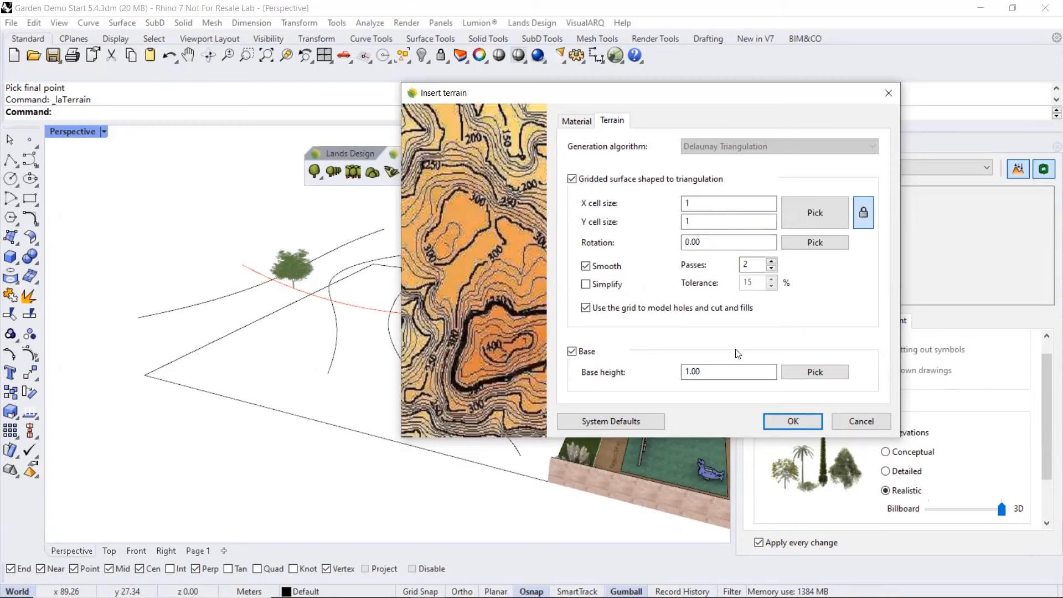
{"action": "left_click", "coordinate": [776, 420]}
Select the four elevated contour curves as the terrain source and generate the terrain
{"action": "right_click_drag", "start_coordinate": [501, 331], "coordinate": [473, 427]}
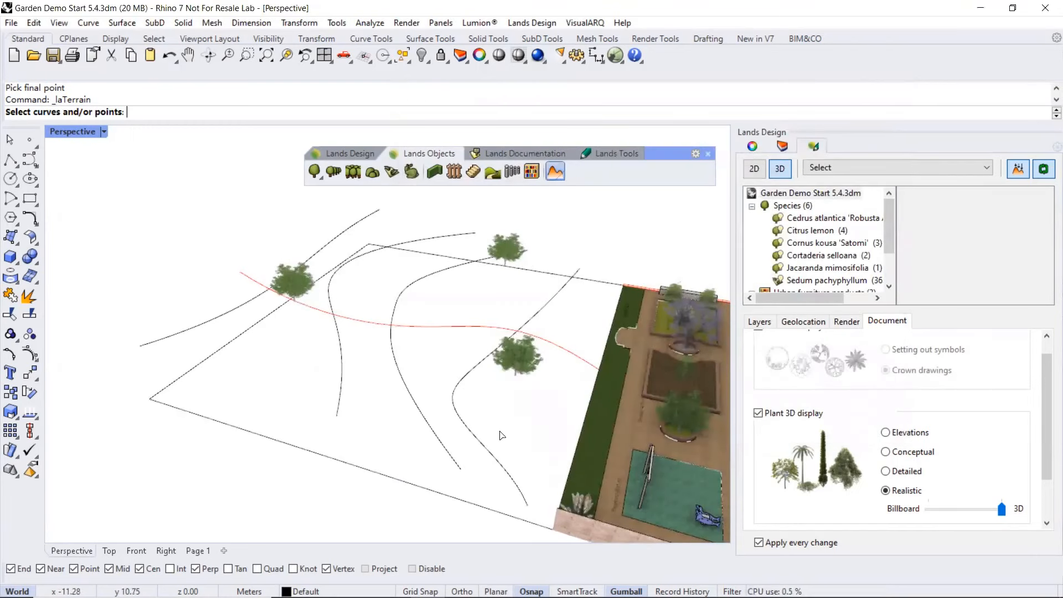
{"action": "left_click_drag", "start_coordinate": [484, 415], "coordinate": [395, 390]}
{"action": "left_click_drag", "start_coordinate": [356, 382], "coordinate": [323, 375]}
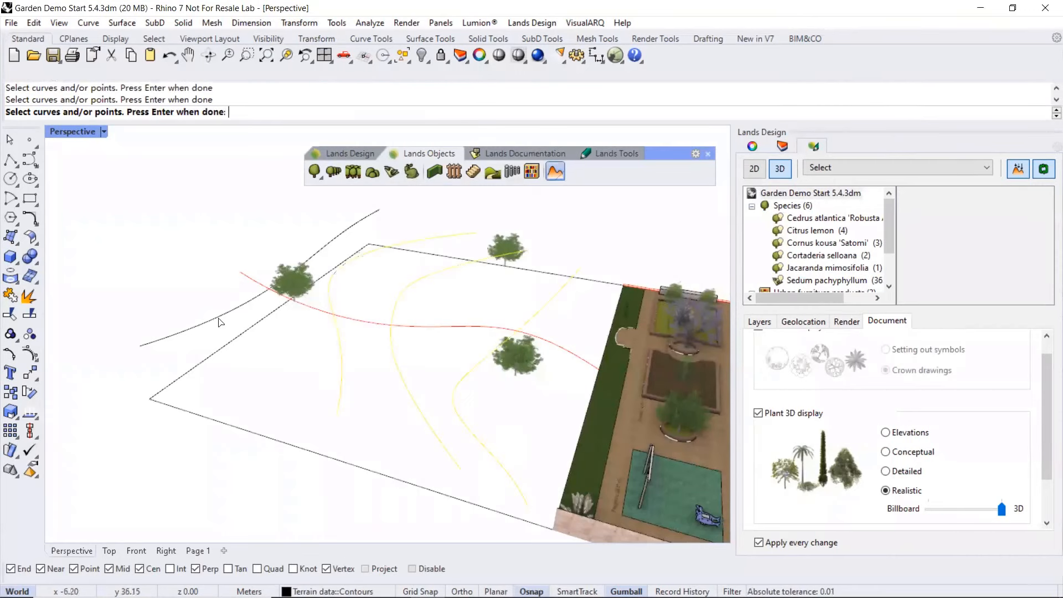
{"action": "right_click_drag", "start_coordinate": [278, 349], "coordinate": [299, 351]}
{"action": "key", "text": "Return"}
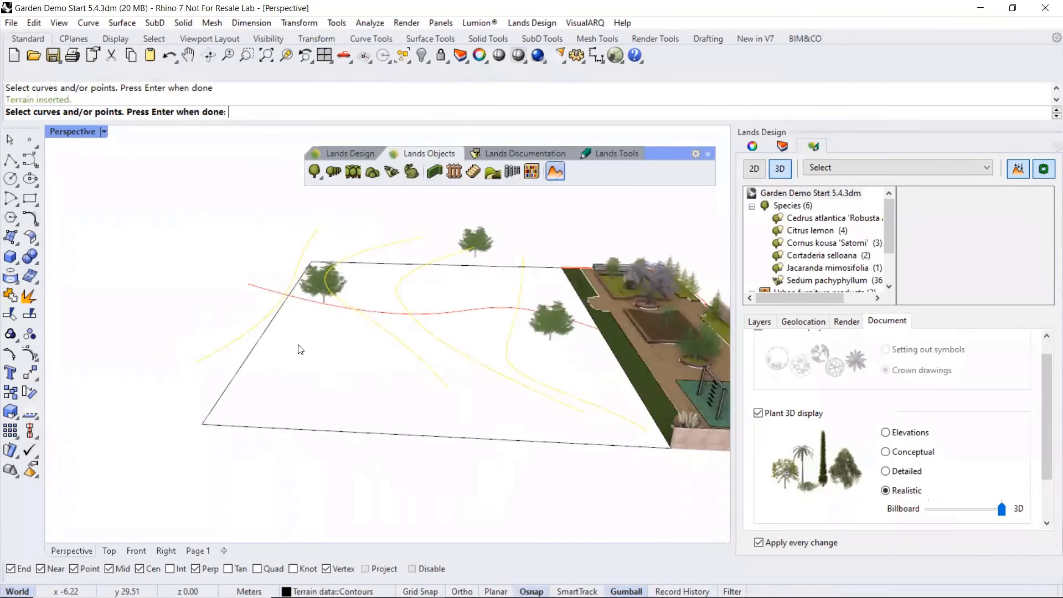
Inspect the gap between the generated terrain and the garden, and check the line along the greenbelt's outer edge
{"action": "right_click_drag", "start_coordinate": [448, 344], "coordinate": [422, 339]}
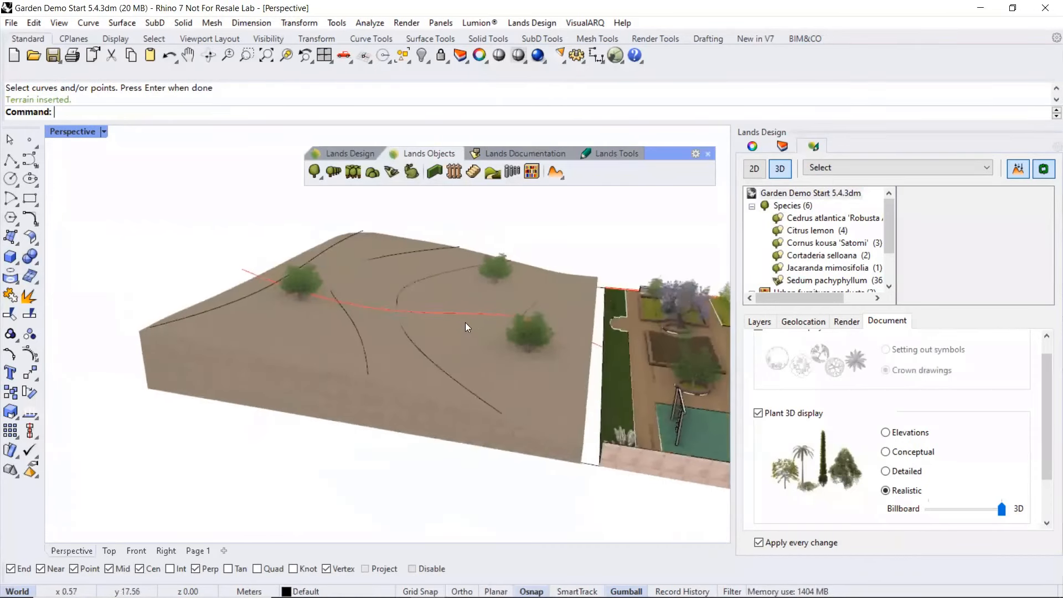
{"action": "right_click_drag", "start_coordinate": [612, 435], "coordinate": [561, 370], "text": "shift"}
{"action": "scroll", "coordinate": [559, 368], "scroll_direction": "up", "scroll_amount": 5}
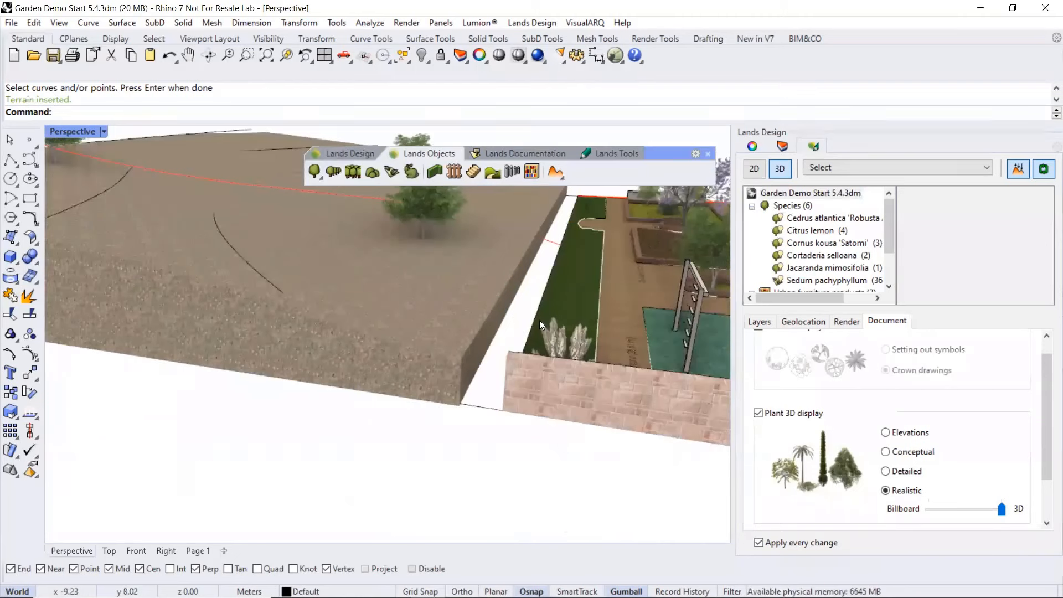
{"action": "right_click_drag", "start_coordinate": [530, 283], "coordinate": [519, 344], "text": "shift"}
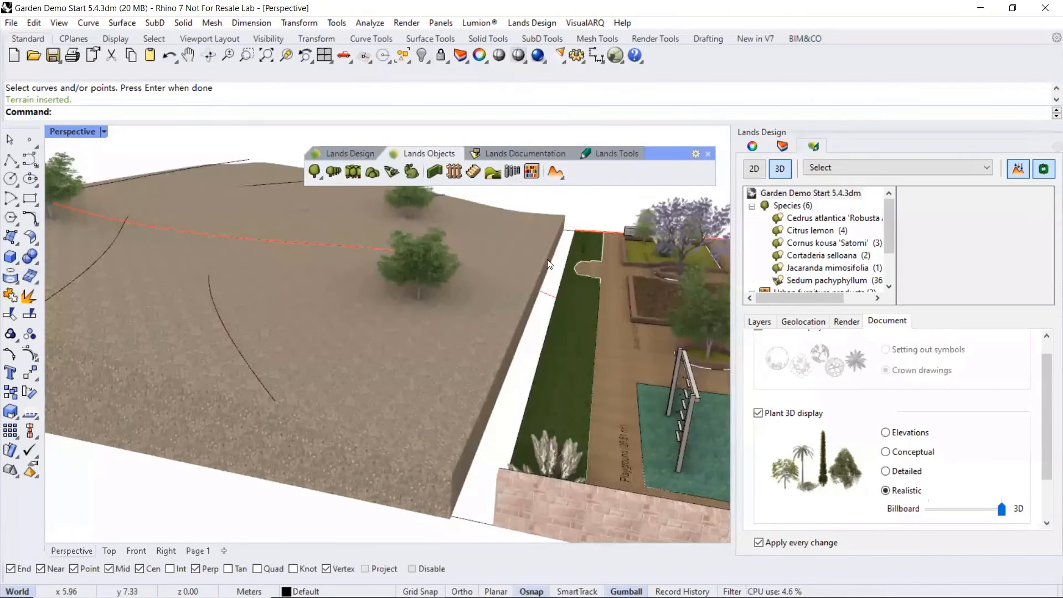
{"action": "left_click", "coordinate": [564, 264]}
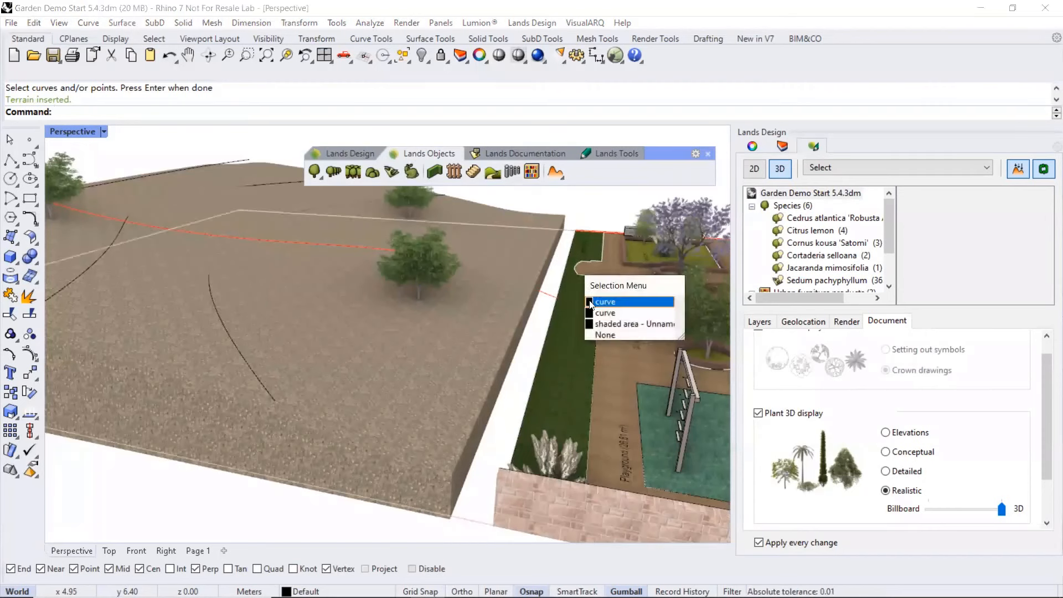
{"action": "left_click", "coordinate": [609, 310]}
{"action": "right_click_drag", "start_coordinate": [525, 346], "coordinate": [545, 363]}
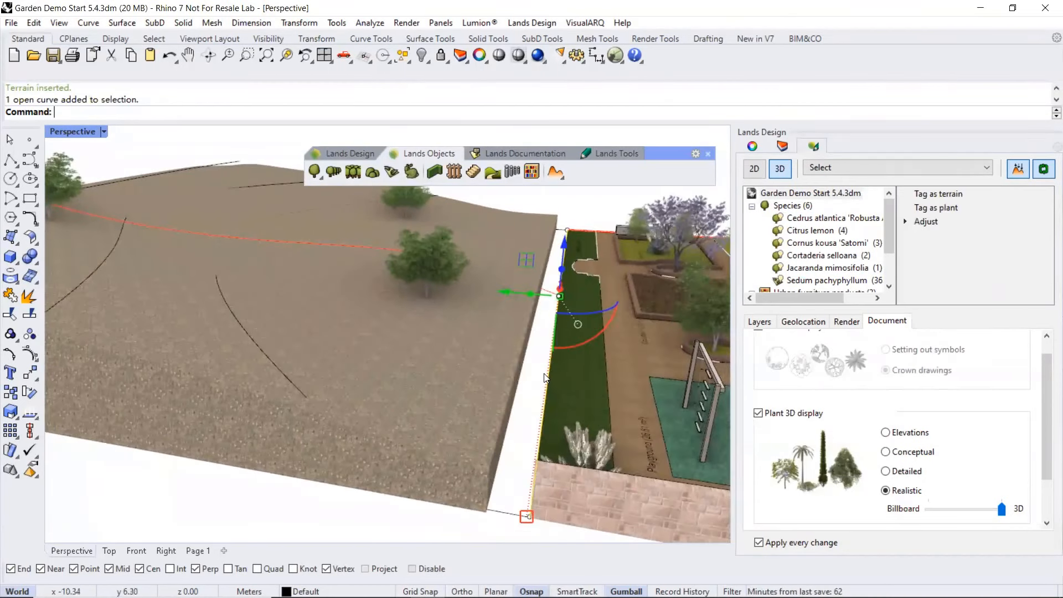
{"action": "key", "text": "Escape"}
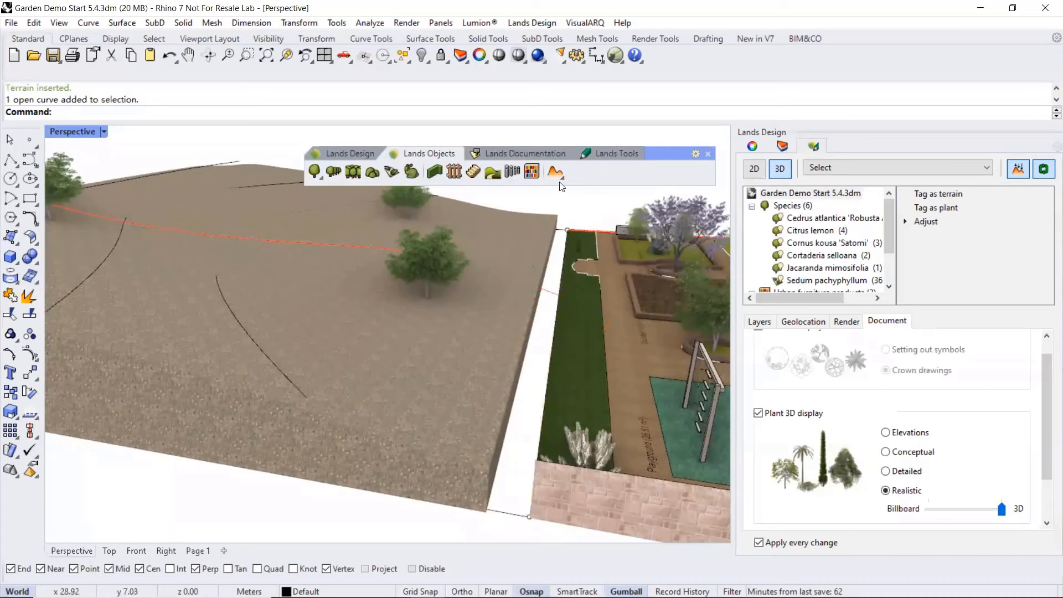
Add the curve along the greenbelt's outer edge to the terrain's source elements
{"action": "left_click", "coordinate": [560, 176]}
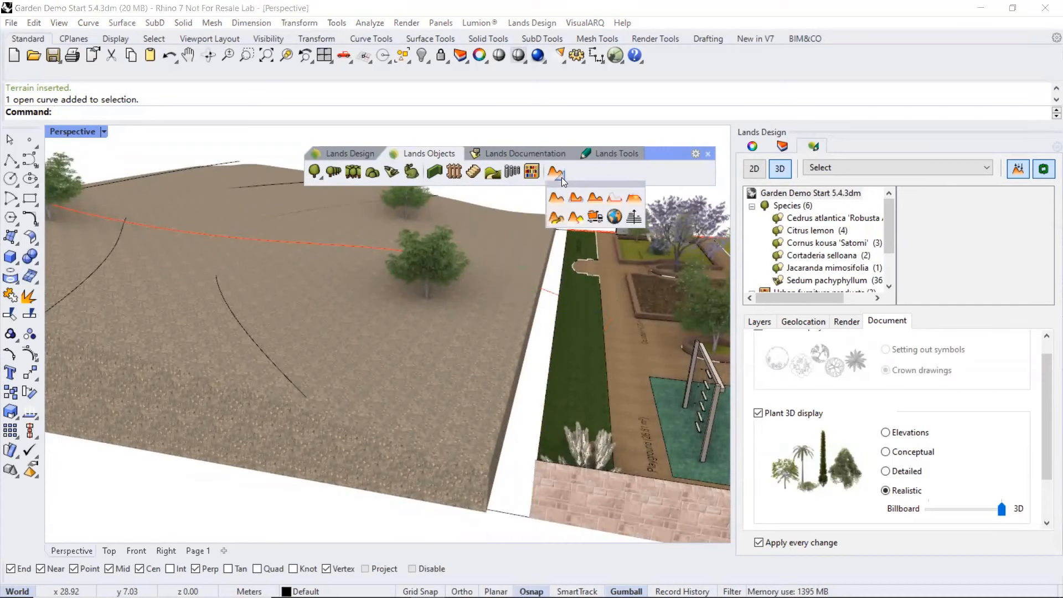
{"action": "left_click", "coordinate": [595, 196]}
{"action": "left_click", "coordinate": [436, 353]}
{"action": "key", "text": "Return"}
{"action": "left_click", "coordinate": [550, 369]}
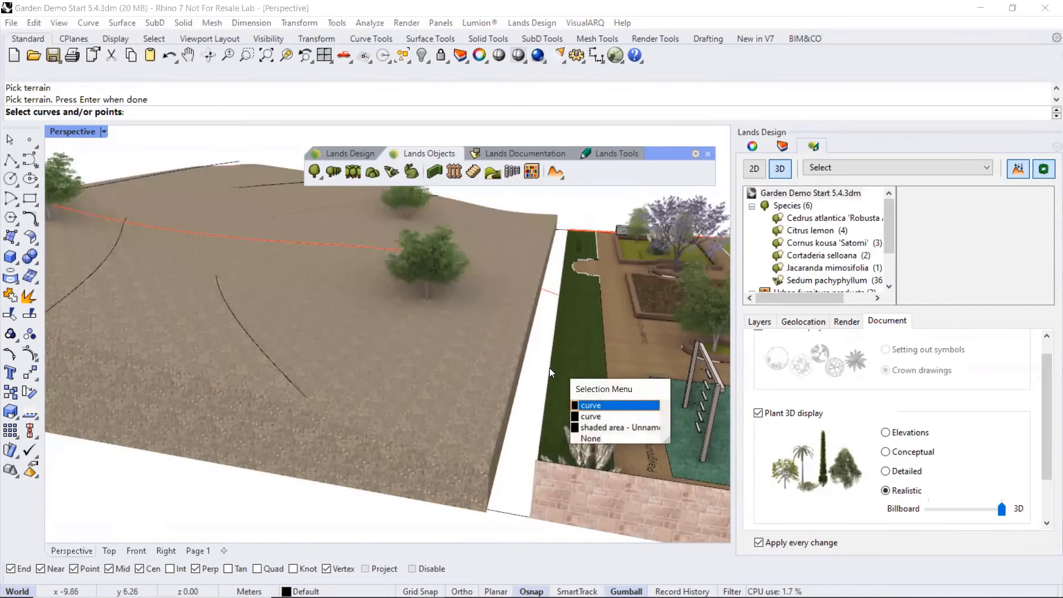
{"action": "left_click", "coordinate": [617, 407]}
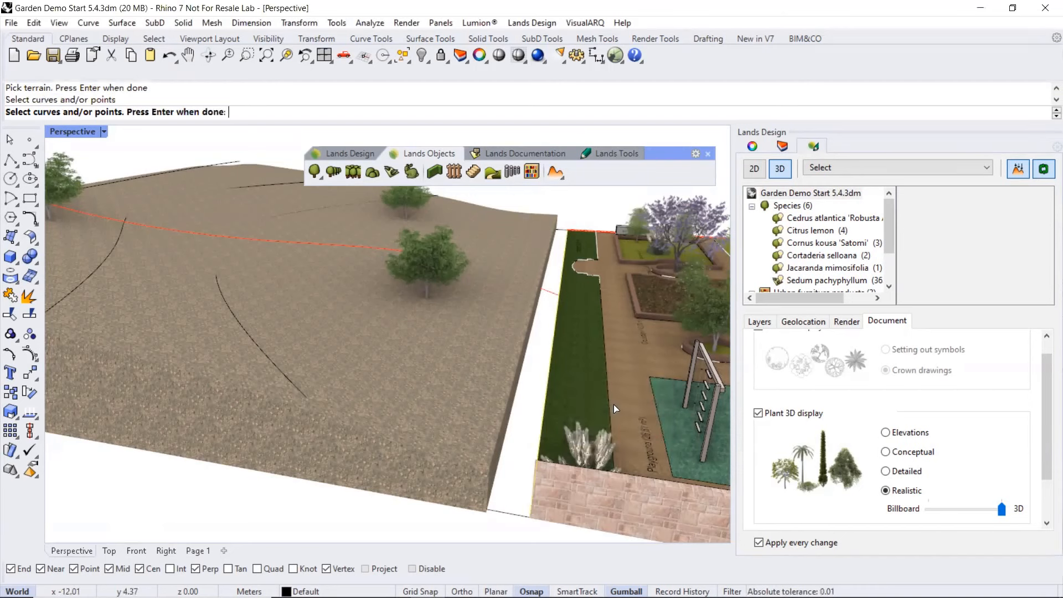
{"action": "key", "text": "Return"}
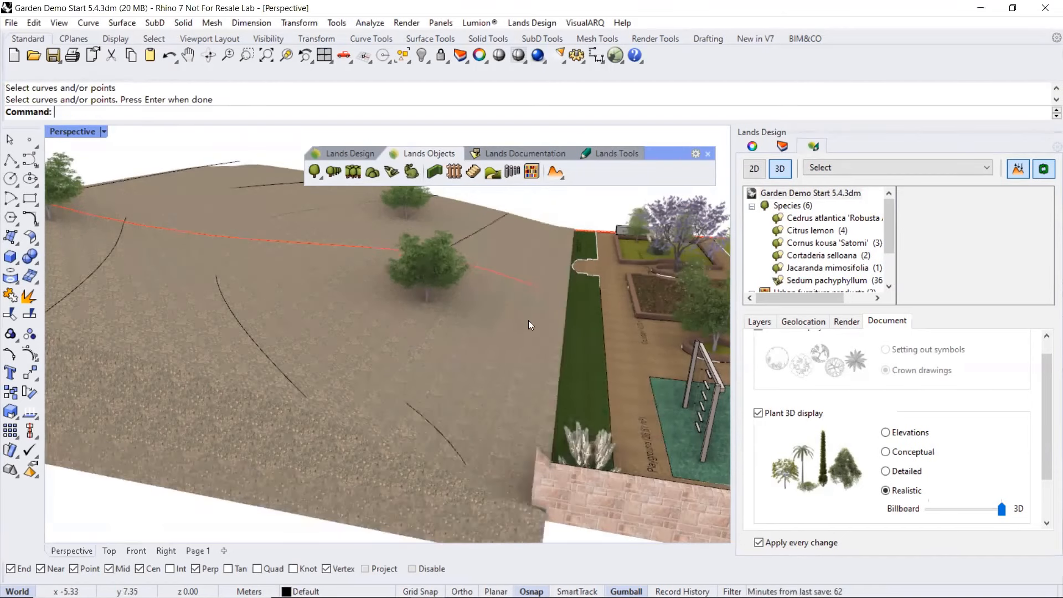
Examine the extended terrain and its mesh from several sides, especially where it meets the greenbelt and garden wall
{"action": "scroll", "coordinate": [528, 321], "scroll_direction": "down", "scroll_amount": 5}
{"action": "right_click_drag", "start_coordinate": [355, 314], "coordinate": [530, 312]}
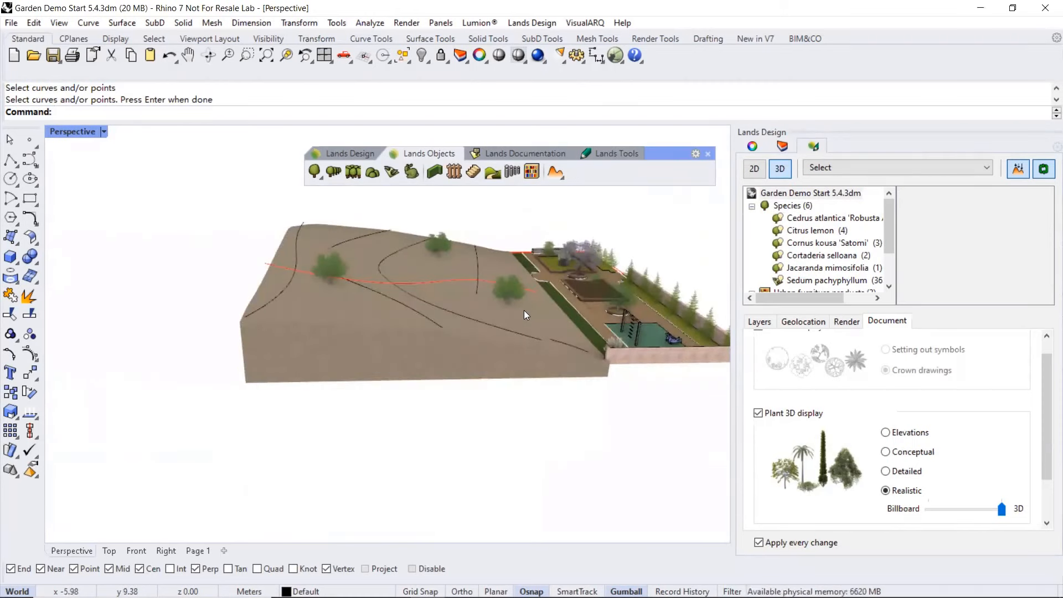
{"action": "right_click_drag", "start_coordinate": [406, 337], "coordinate": [592, 304]}
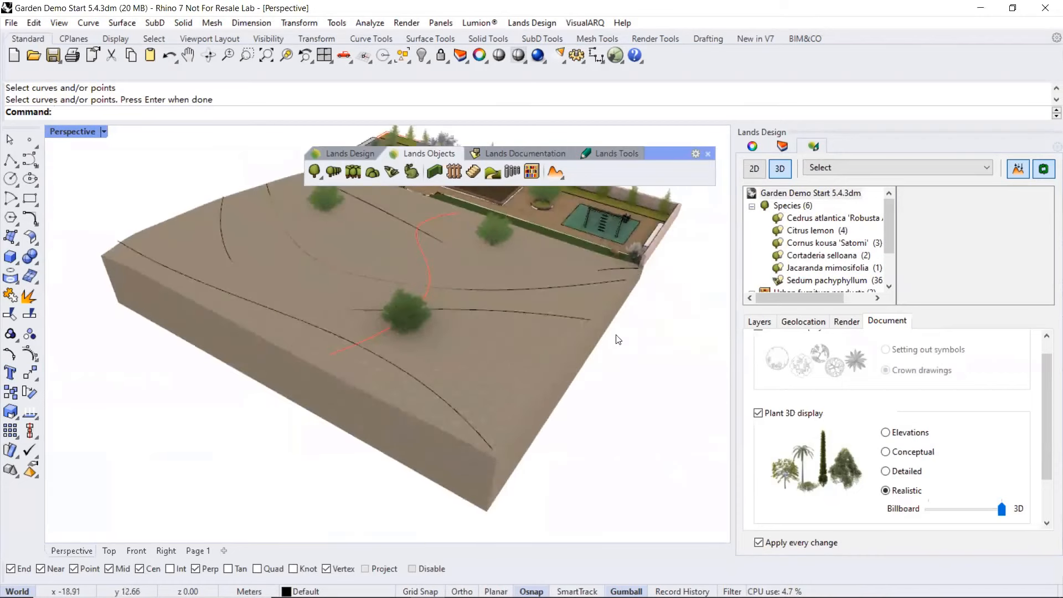
{"action": "left_click", "coordinate": [501, 381]}
{"action": "left_click", "coordinate": [579, 374]}
{"action": "mouse_move", "coordinate": [581, 385]}
{"action": "right_mouse_down"}
{"action": "mouse_move", "coordinate": [583, 329]}
{"action": "mouse_move", "coordinate": [554, 268]}
{"action": "mouse_move", "coordinate": [532, 355]}
{"action": "mouse_move", "coordinate": [485, 381]}
{"action": "mouse_move", "coordinate": [598, 391]}
{"action": "right_mouse_up"}
{"action": "left_click", "coordinate": [634, 395]}
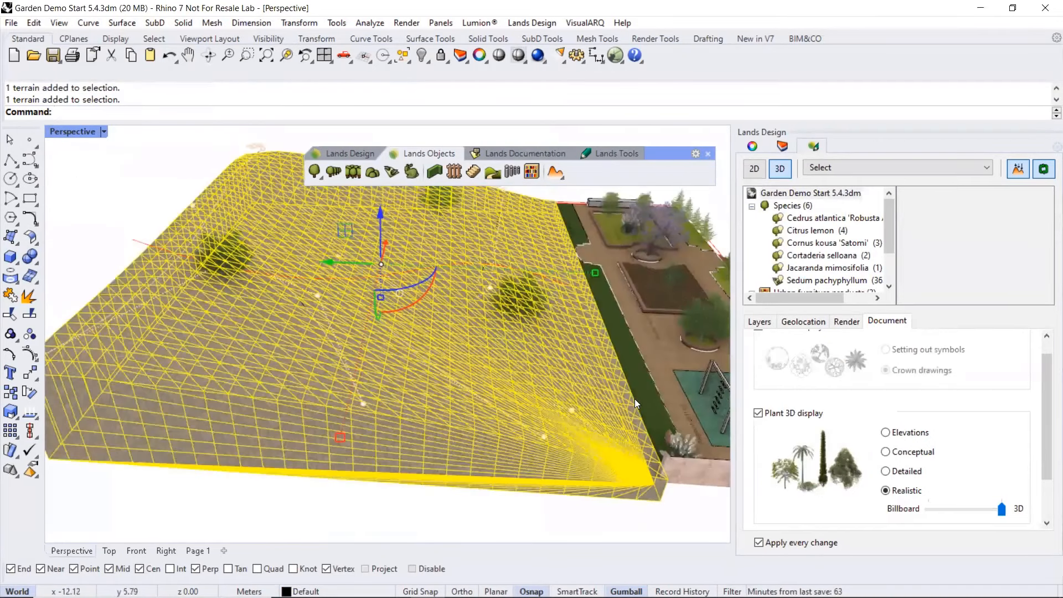
{"action": "right_click_drag", "start_coordinate": [635, 398], "coordinate": [529, 395]}
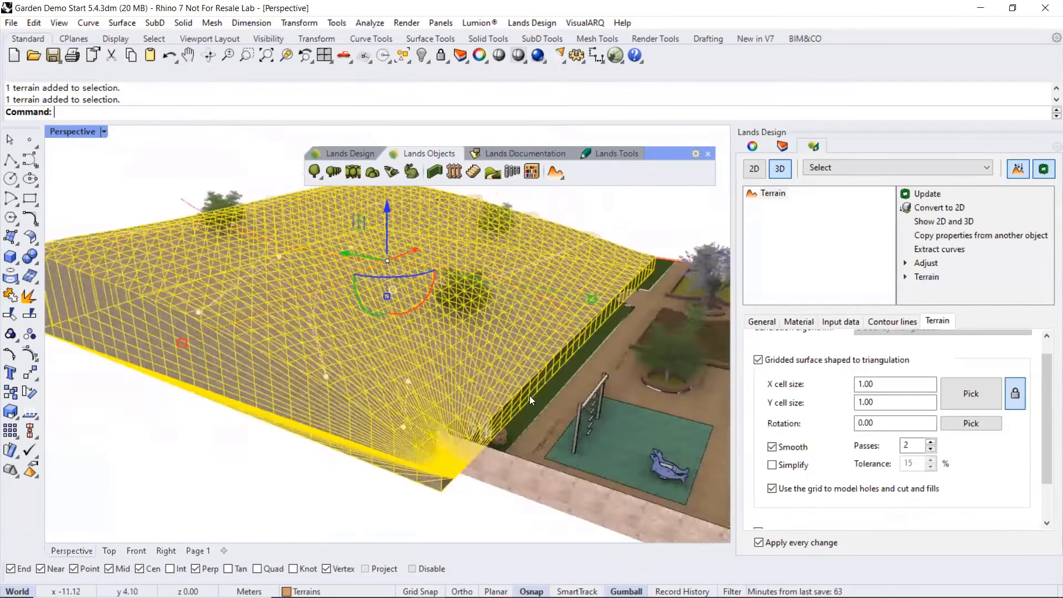
{"action": "scroll", "coordinate": [529, 395], "scroll_direction": "up", "scroll_amount": 2}
{"action": "left_click", "coordinate": [527, 394]}
{"action": "left_click", "coordinate": [487, 392]}
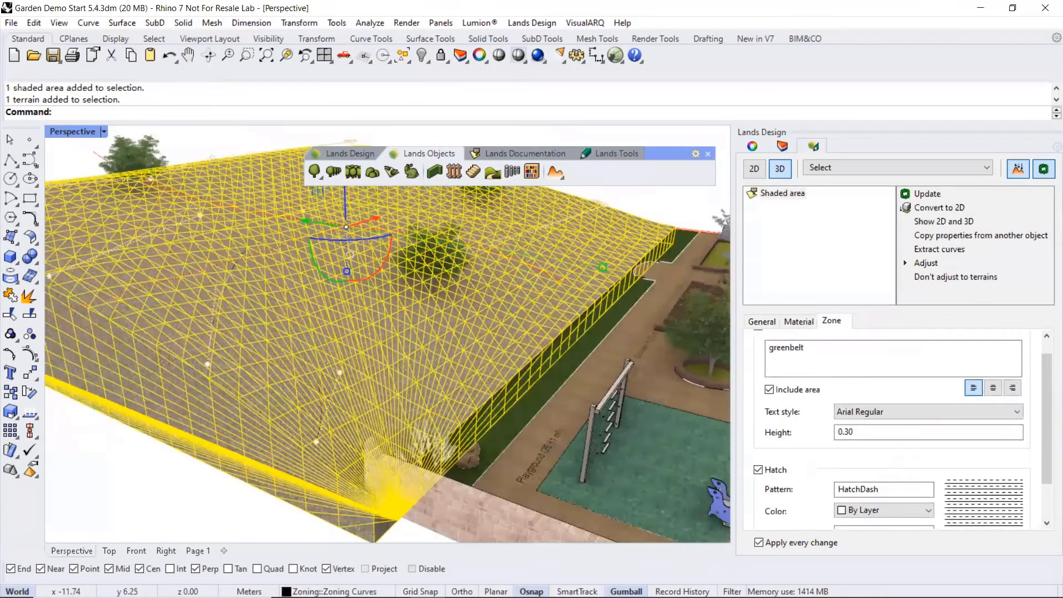
{"action": "right_click_drag", "start_coordinate": [425, 396], "coordinate": [101, 129]}
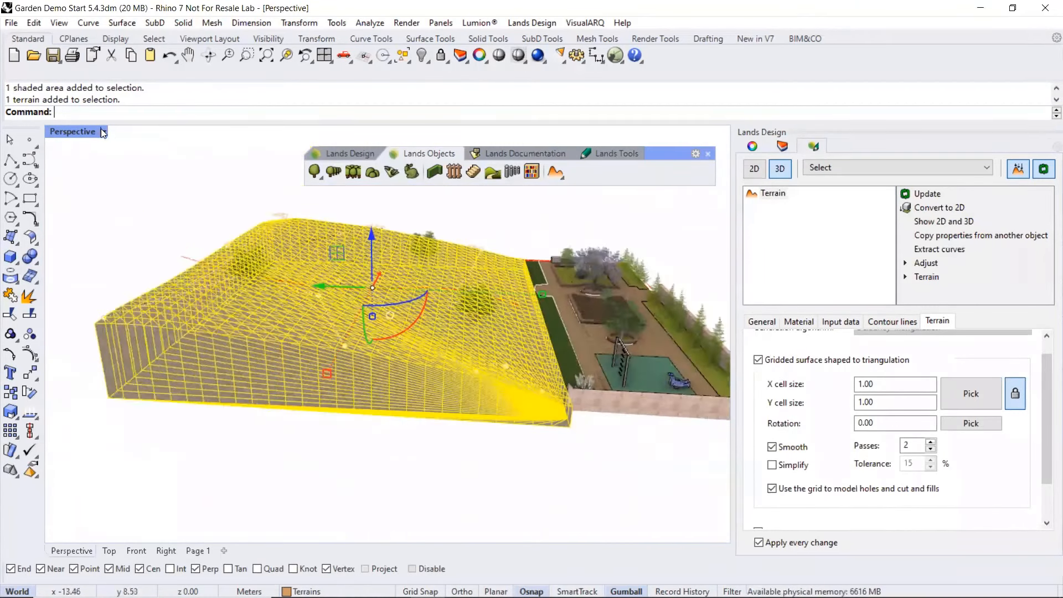
Show the model in Ghosted display and examine the closed boundary curve inside the terrain's base
{"action": "left_click", "coordinate": [100, 128]}
{"action": "left_click", "coordinate": [133, 112]}
{"action": "left_click", "coordinate": [414, 508]}
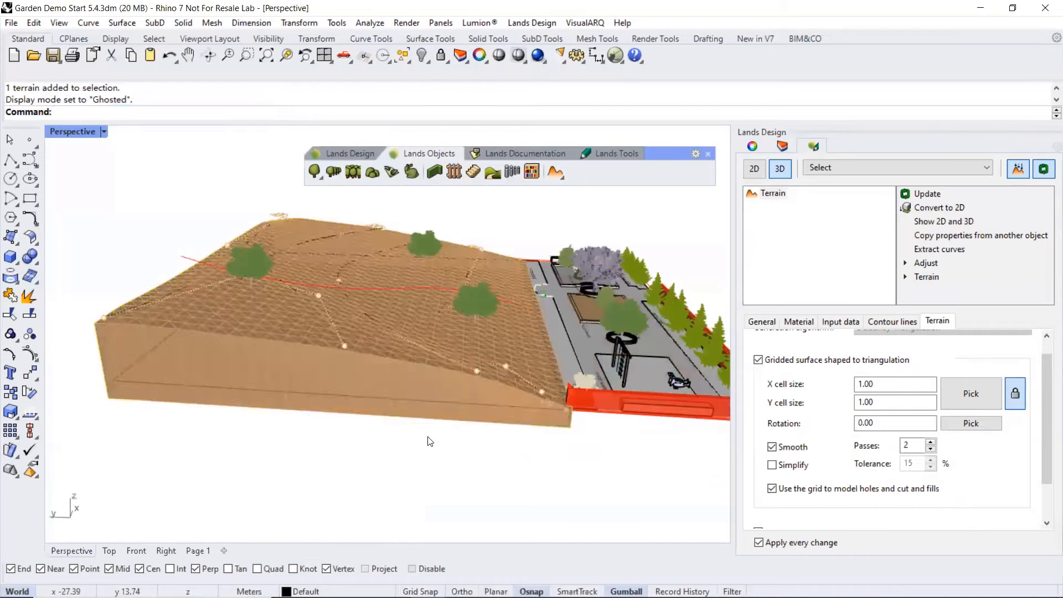
{"action": "scroll", "coordinate": [196, 473], "scroll_direction": "up", "scroll_amount": 5}
{"action": "left_click", "coordinate": [195, 486]}
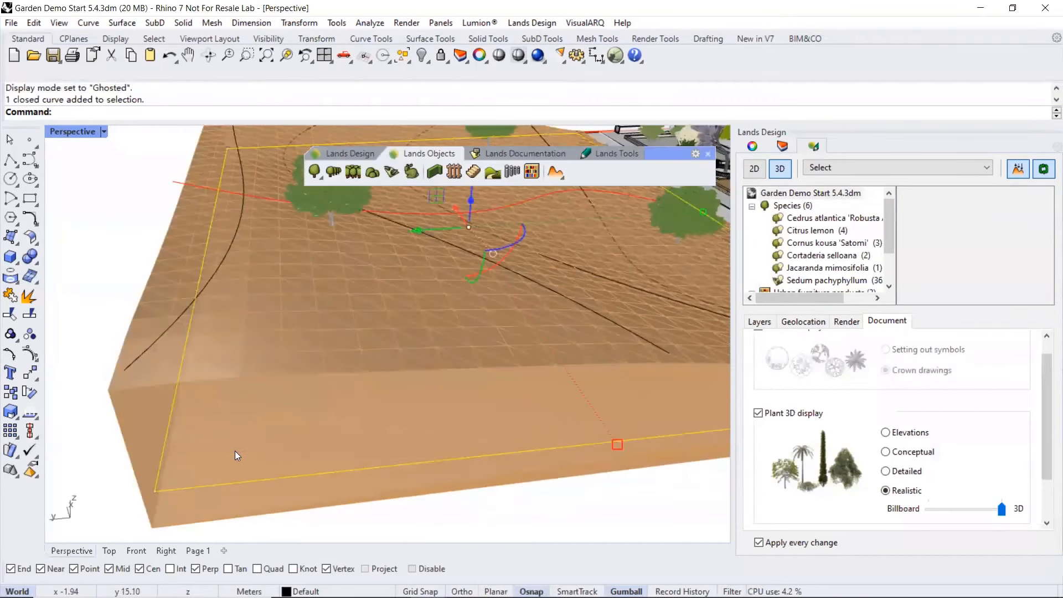
{"action": "scroll", "coordinate": [339, 401], "scroll_direction": "down", "scroll_amount": 6}
{"action": "right_click_drag", "start_coordinate": [470, 365], "coordinate": [479, 343]}
{"action": "right_click_drag", "start_coordinate": [613, 297], "coordinate": [373, 391]}
{"action": "key", "text": "Escape"}
{"action": "right_click_drag", "start_coordinate": [216, 273], "coordinate": [443, 227]}
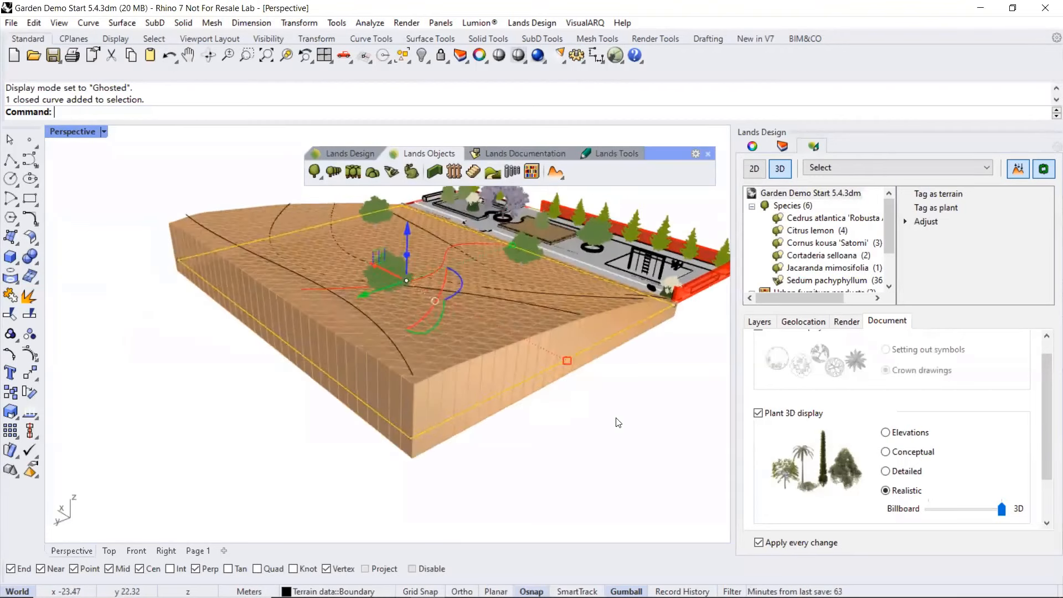
Assign the closed curve around the terrain's base as the terrain's boundary
{"action": "left_click", "coordinate": [558, 175]}
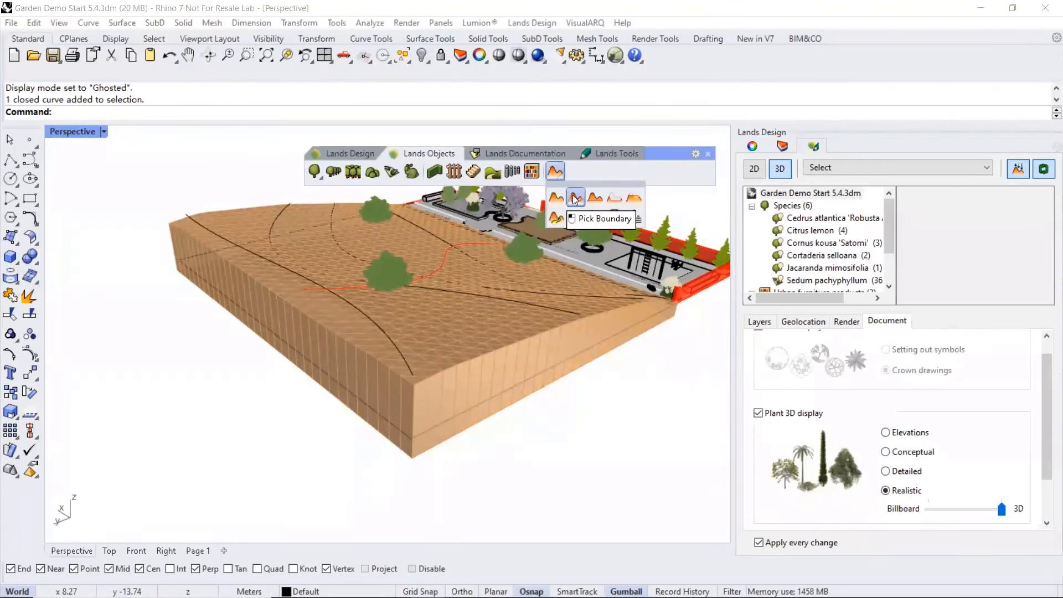
{"action": "left_click", "coordinate": [576, 199]}
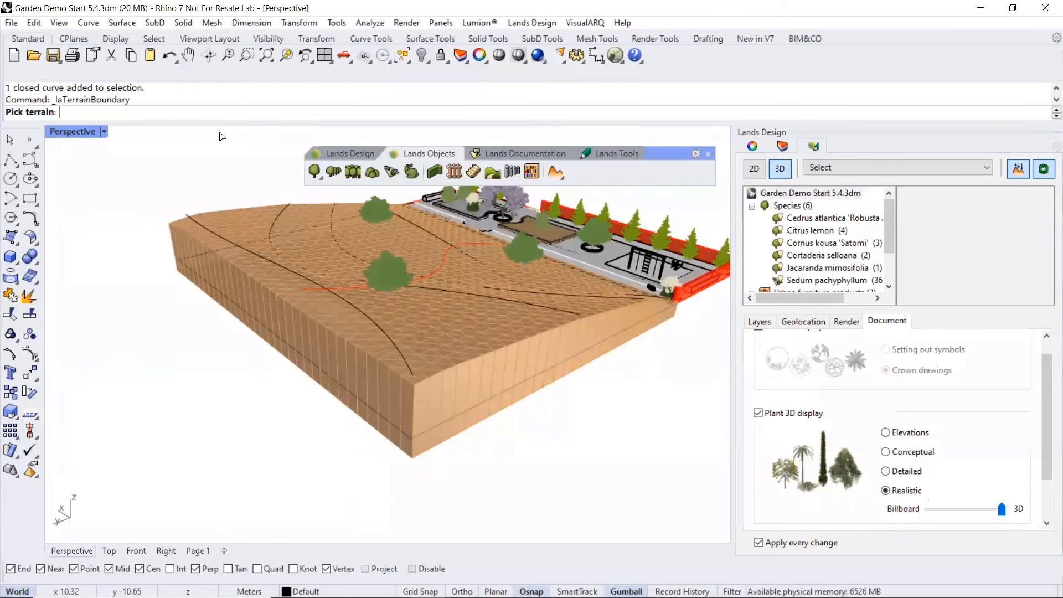
{"action": "left_click", "coordinate": [464, 363]}
{"action": "key", "text": "Return"}
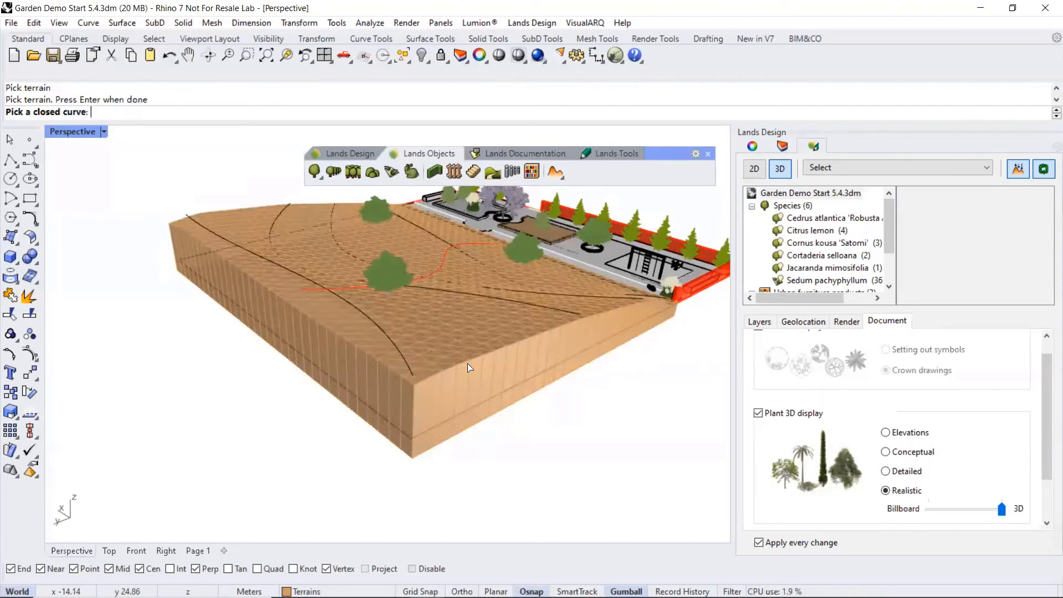
{"action": "left_click", "coordinate": [224, 296]}
{"action": "key", "text": "Return"}
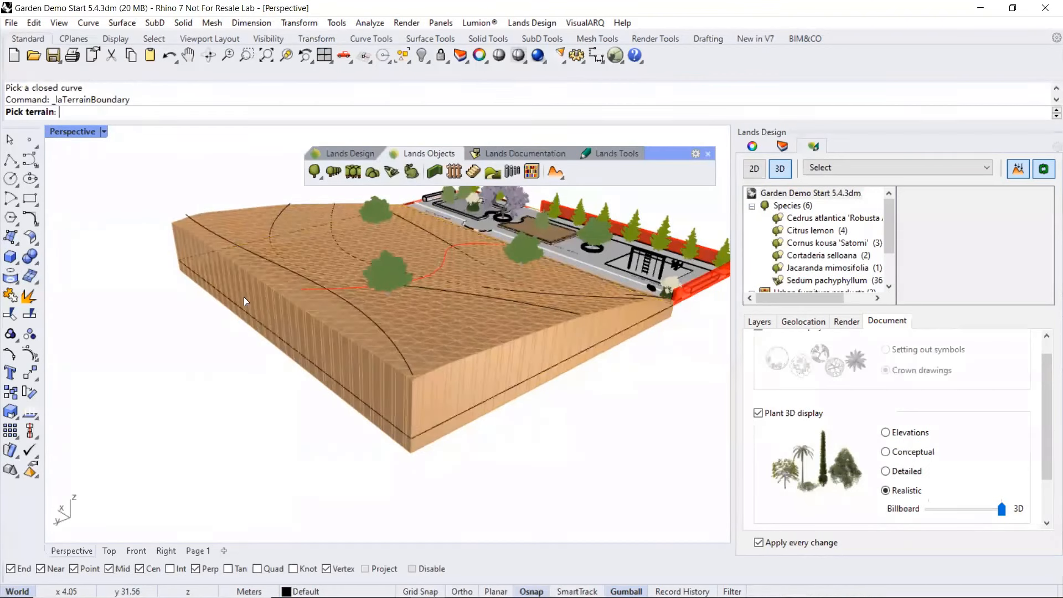
Return the perspective view to Rendered display and hide the Contours layer under Terrain data
{"action": "right_click_drag", "start_coordinate": [622, 311], "coordinate": [445, 377]}
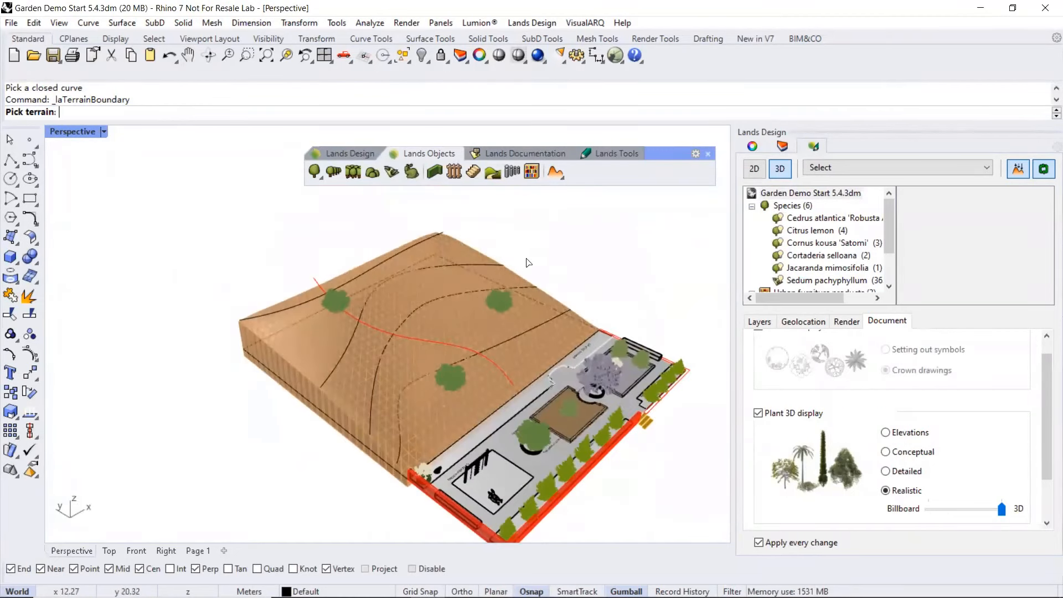
{"action": "right_click_drag", "start_coordinate": [600, 368], "coordinate": [598, 330]}
{"action": "left_click", "coordinate": [104, 132]}
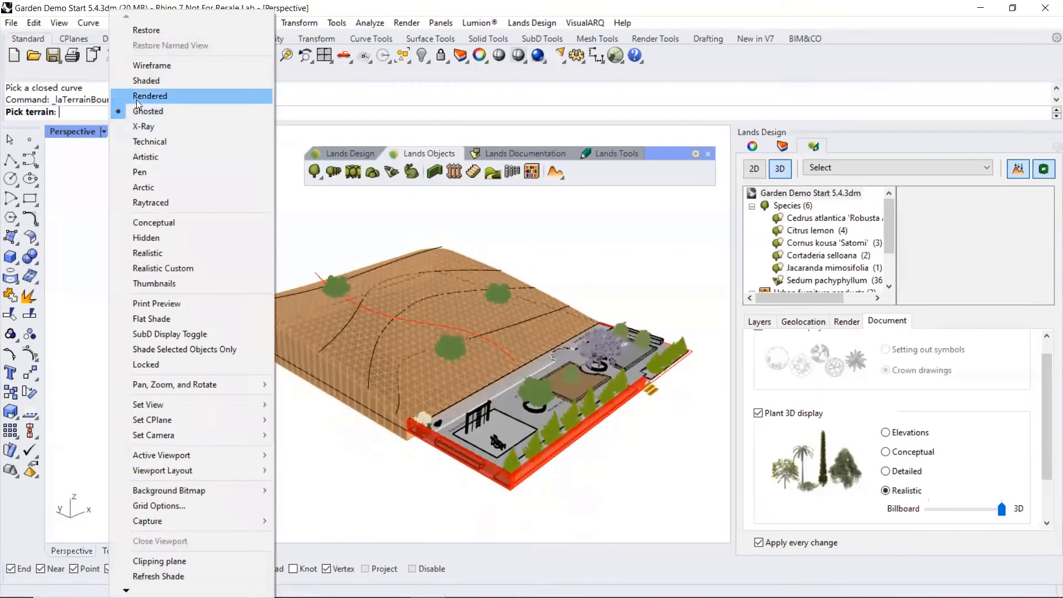
{"action": "left_click", "coordinate": [138, 96]}
{"action": "scroll", "coordinate": [345, 371], "scroll_direction": "up", "scroll_amount": 4}
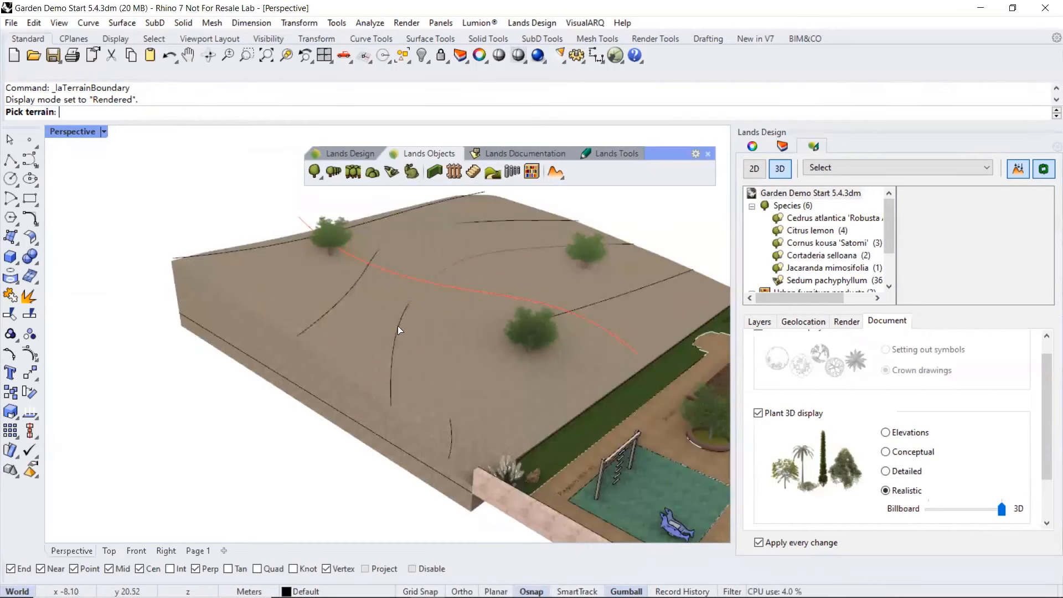
{"action": "left_click", "coordinate": [398, 327]}
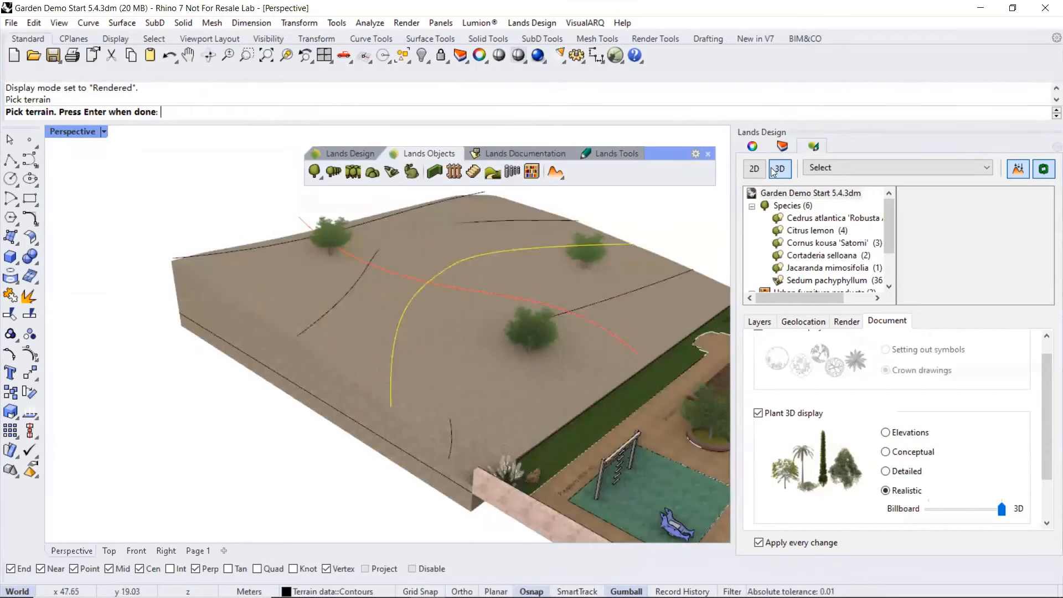
{"action": "left_click", "coordinate": [783, 146]}
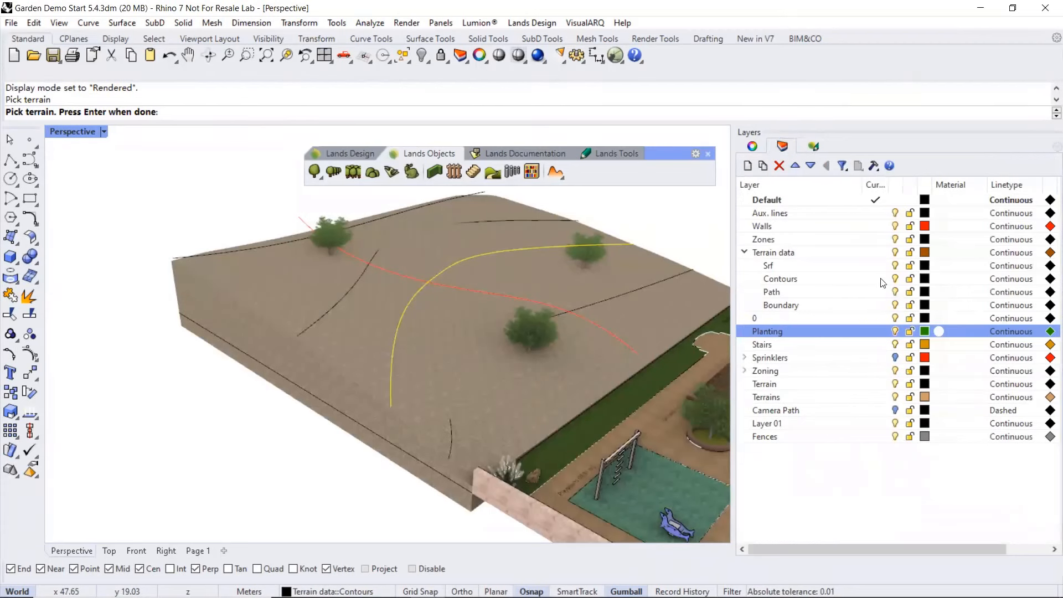
{"action": "left_click", "coordinate": [896, 281]}
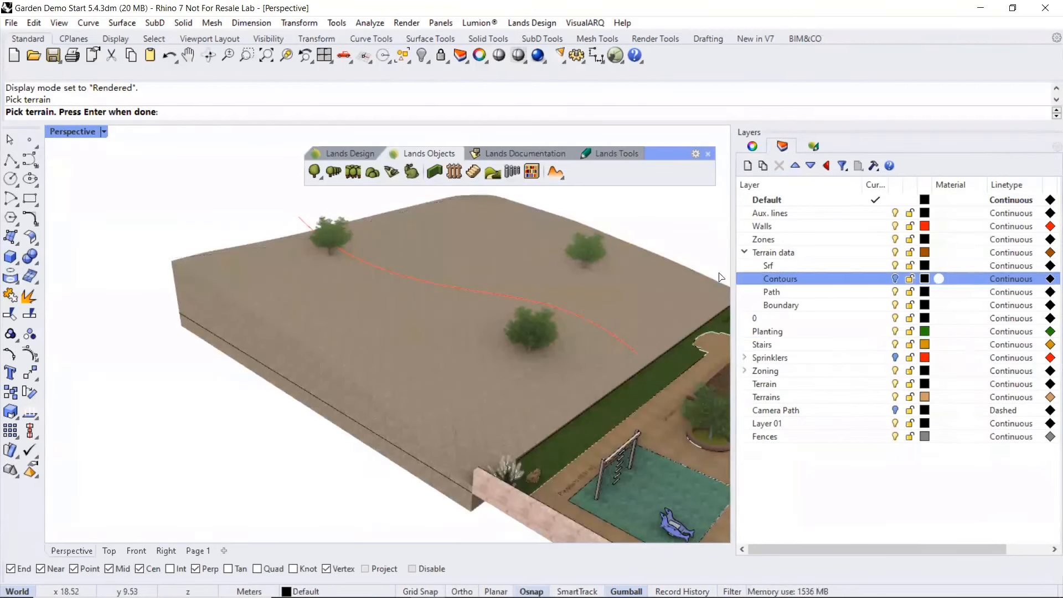
Turn on control point display for the terrain
{"action": "left_click", "coordinate": [665, 276]}
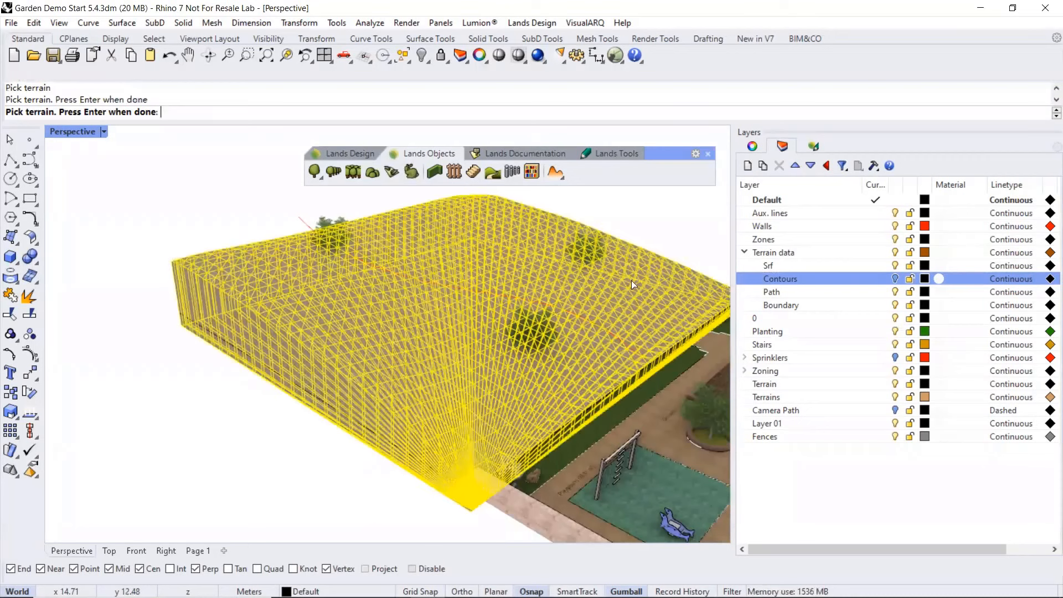
{"action": "left_click", "coordinate": [26, 353]}
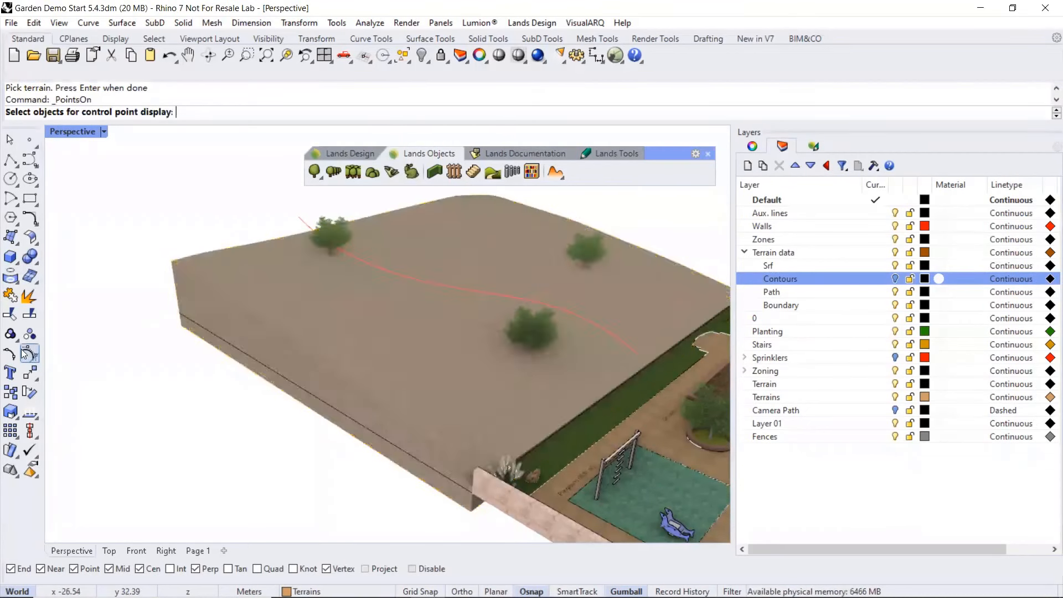
{"action": "scroll", "coordinate": [297, 347], "scroll_direction": "down", "scroll_amount": 6}
{"action": "left_click", "coordinate": [303, 339]}
{"action": "right_click", "coordinate": [136, 319]}
{"action": "right_click_drag", "start_coordinate": [259, 316], "coordinate": [306, 315]}
{"action": "scroll", "coordinate": [306, 319], "scroll_direction": "up", "scroll_amount": 2}
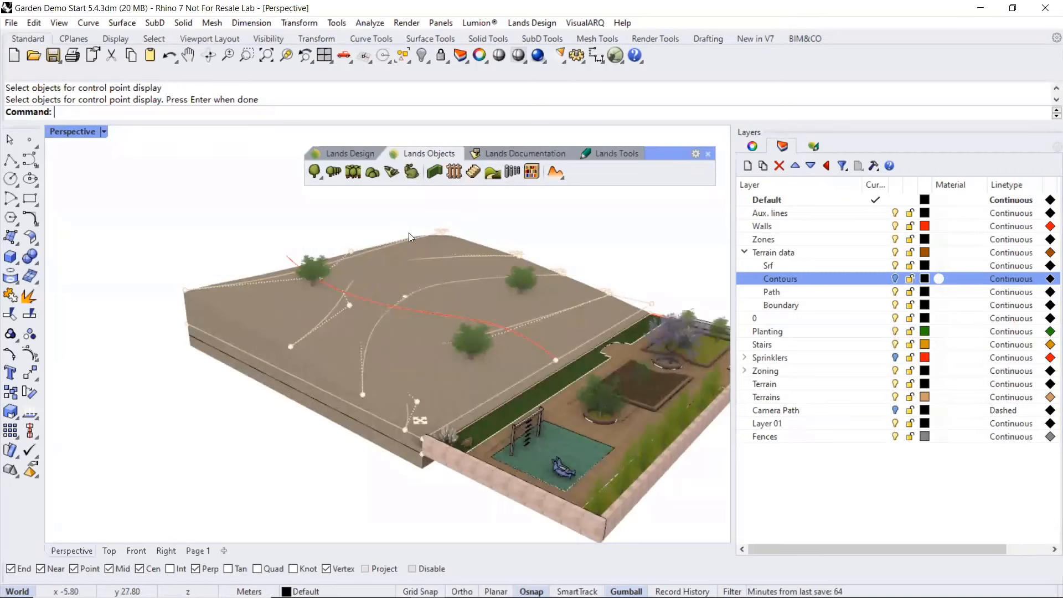
Raise one control point of the contour at the terrain's high outer edge vertically, and select the terrain
{"action": "left_click", "coordinate": [352, 255]}
{"action": "left_click_drag", "start_coordinate": [355, 224], "coordinate": [355, 199]}
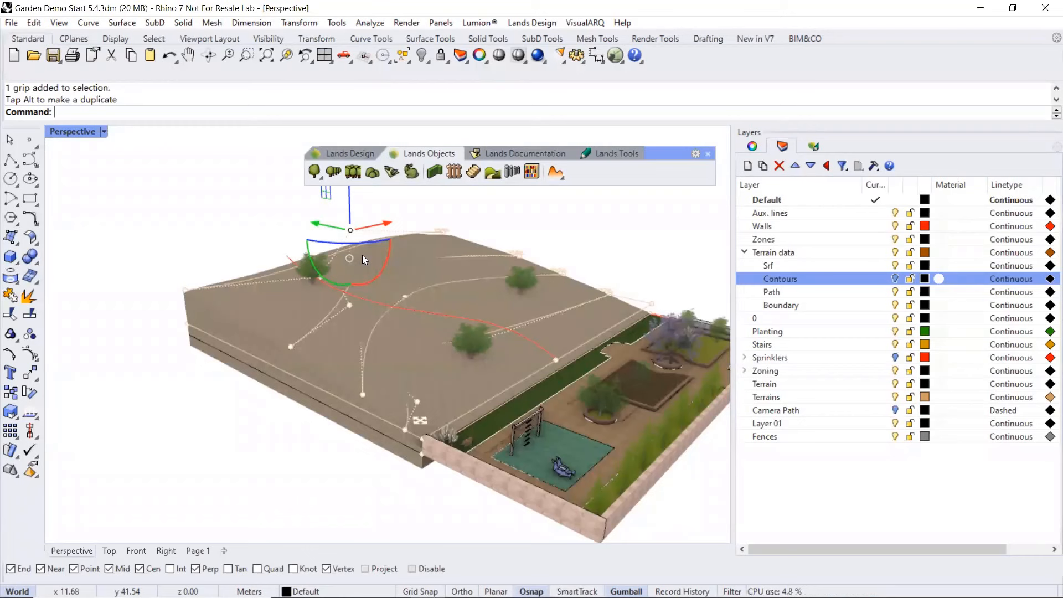
{"action": "right_click_drag", "start_coordinate": [504, 306], "coordinate": [566, 301]}
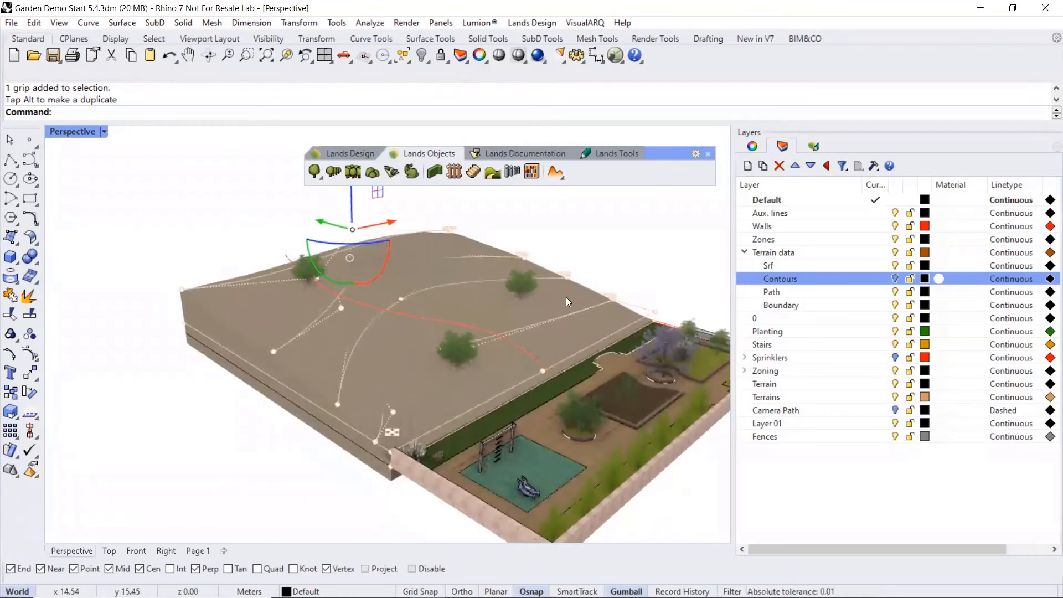
{"action": "left_click", "coordinate": [568, 273]}
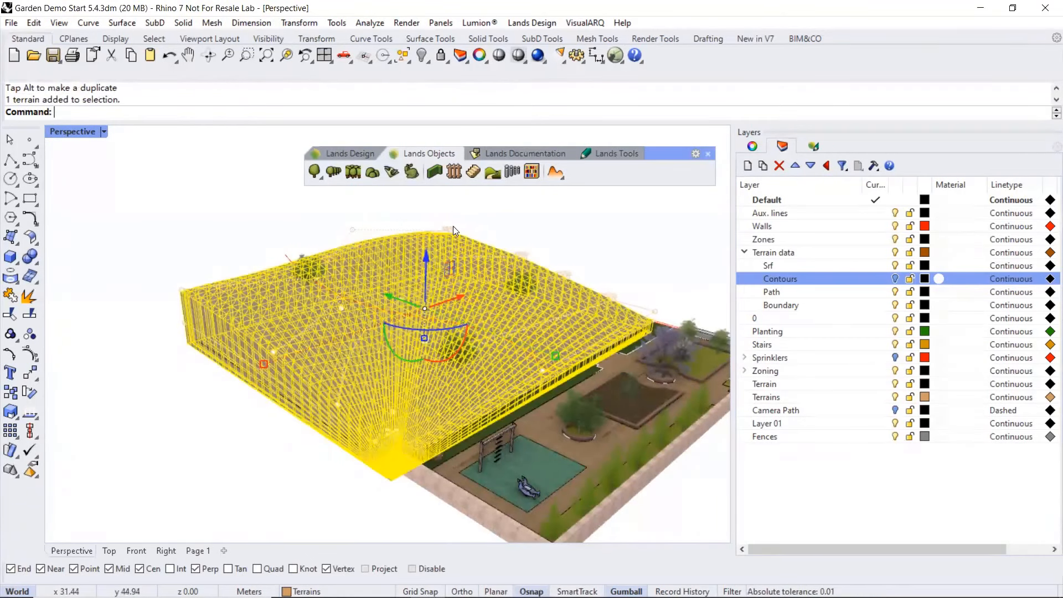
Raise the end control point of the outer-edge contour vertically at the terrain's corner, and turn off the control point display
{"action": "left_click", "coordinate": [453, 227]}
{"action": "right_click_drag", "start_coordinate": [453, 227], "coordinate": [320, 216]}
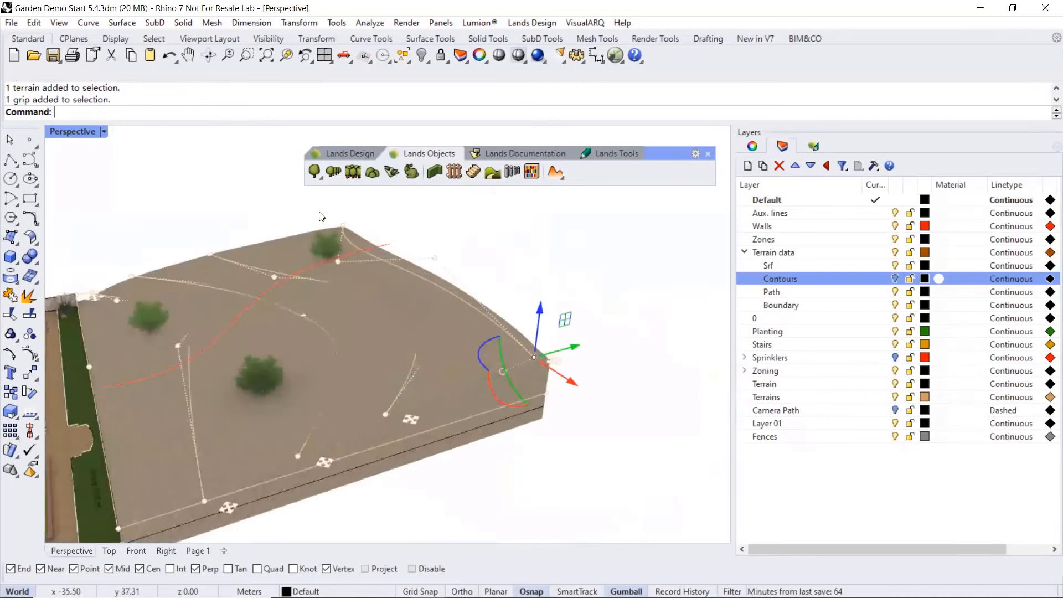
{"action": "right_click_drag", "start_coordinate": [370, 258], "coordinate": [527, 360]}
{"action": "scroll", "coordinate": [524, 358], "scroll_direction": "up", "scroll_amount": 3}
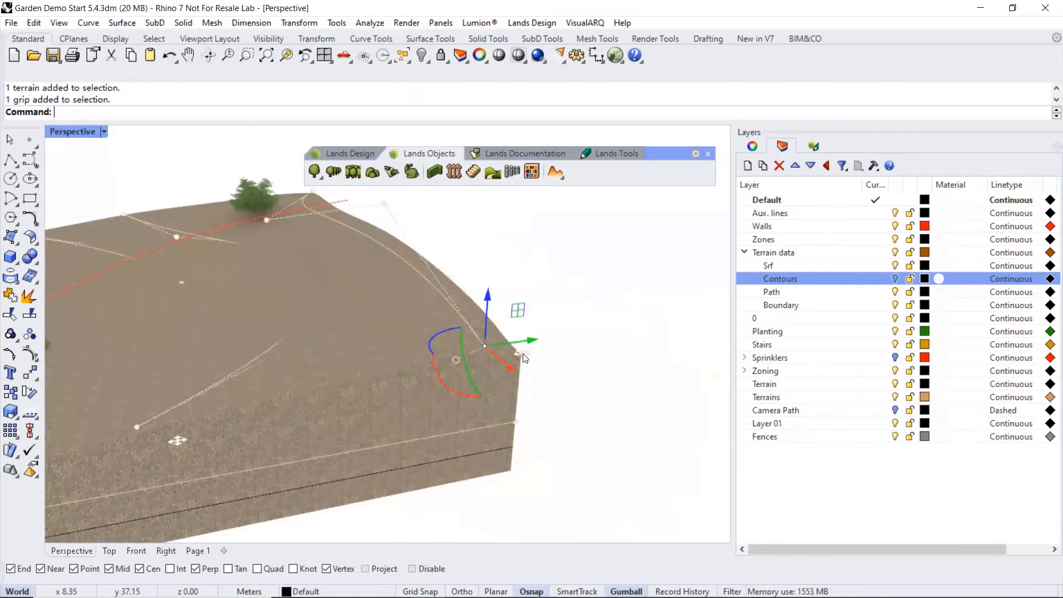
{"action": "left_click", "coordinate": [524, 353]}
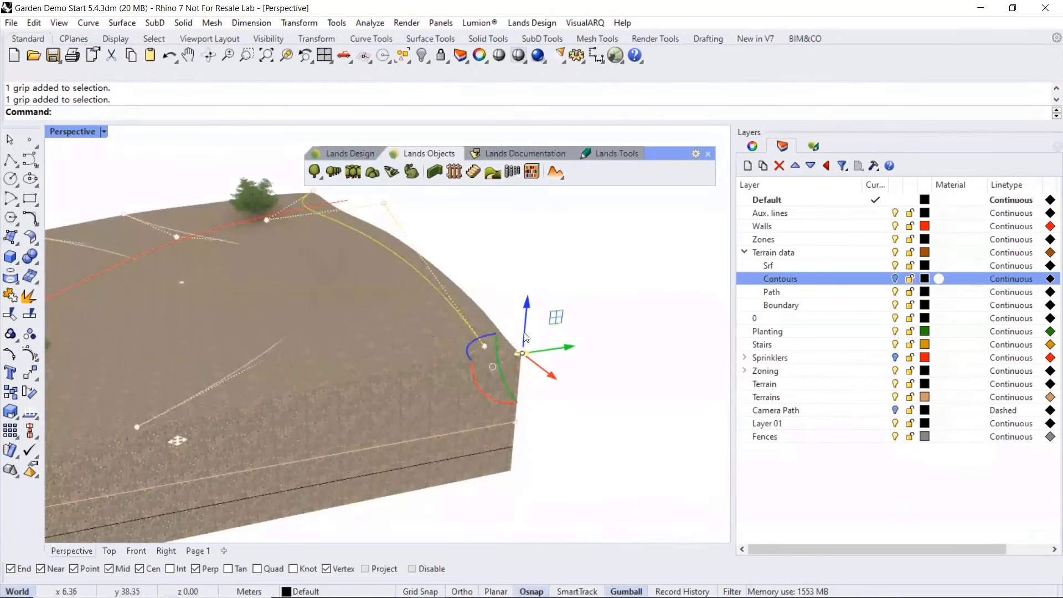
{"action": "left_click_drag", "start_coordinate": [529, 324], "coordinate": [534, 308]}
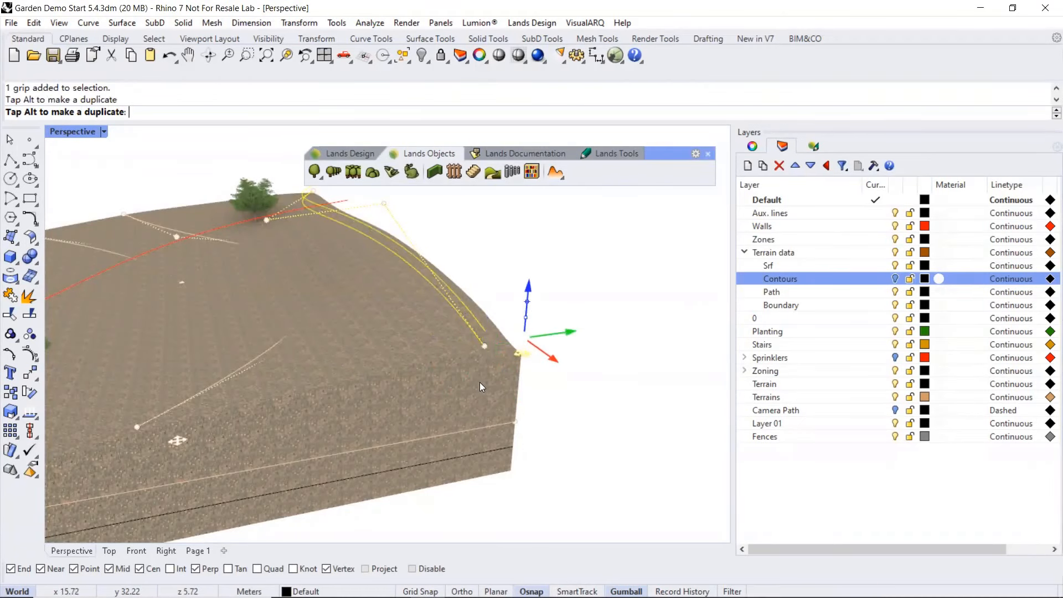
{"action": "key", "text": "Escape"}
Switch the whole garden model to its 2D representation and back to 3D, and select the terrain
{"action": "right_click_drag", "start_coordinate": [475, 375], "coordinate": [507, 375]}
{"action": "scroll", "coordinate": [456, 348], "scroll_direction": "down", "scroll_amount": 5}
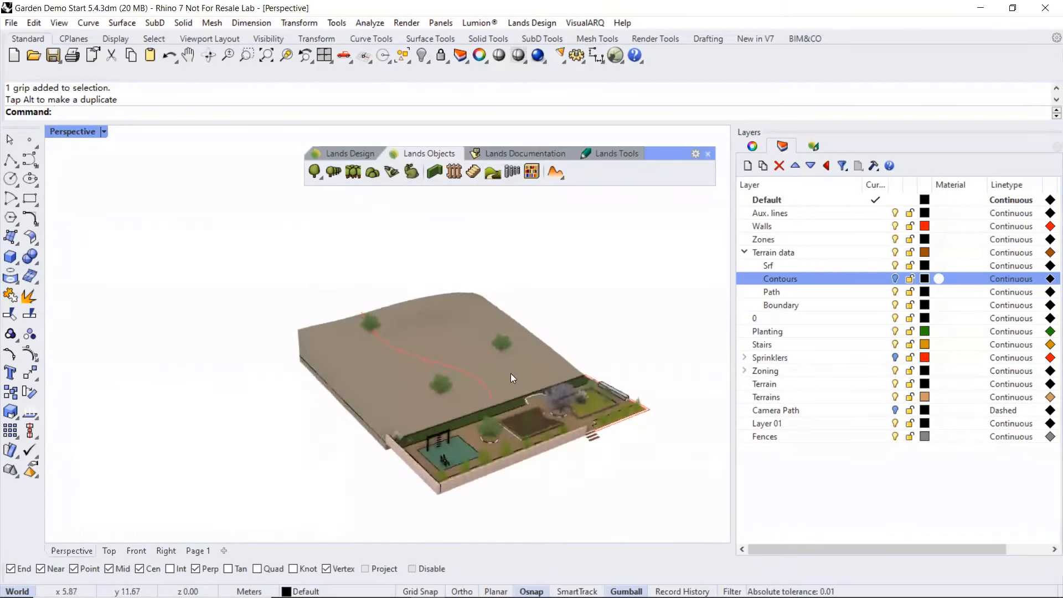
{"action": "scroll", "coordinate": [510, 373], "scroll_direction": "up", "scroll_amount": 5}
{"action": "left_click", "coordinate": [813, 146]}
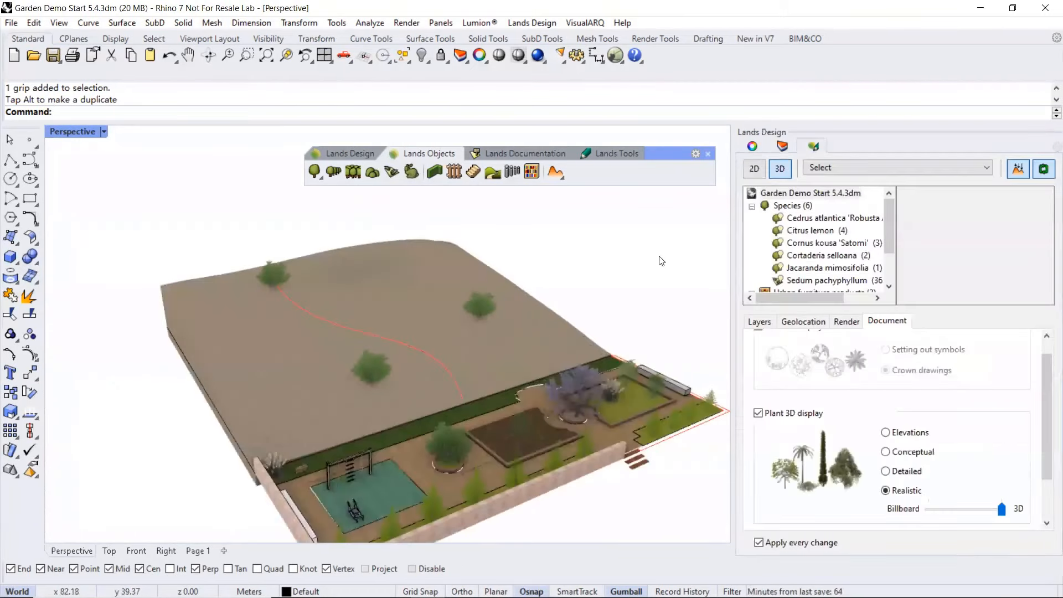
{"action": "right_click_drag", "start_coordinate": [573, 290], "coordinate": [602, 247], "text": "shift"}
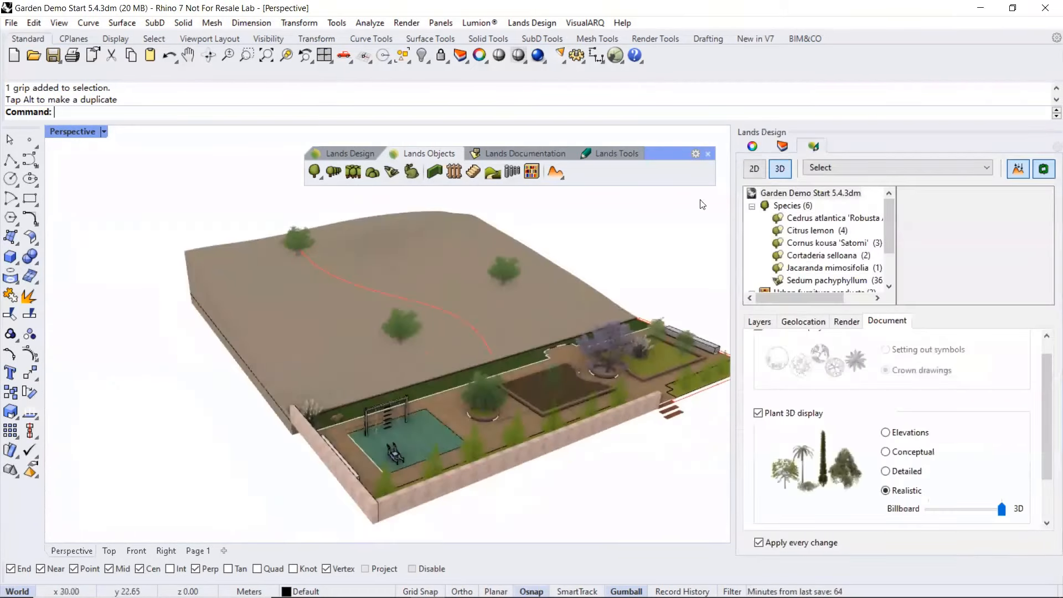
{"action": "left_click", "coordinate": [750, 171]}
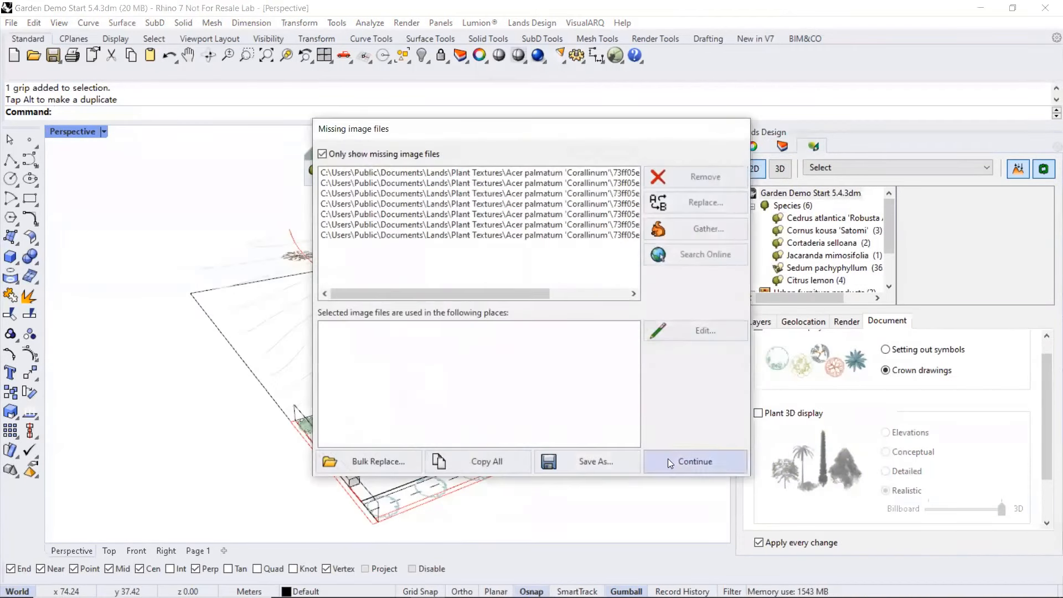
{"action": "right_click_drag", "start_coordinate": [377, 354], "coordinate": [409, 447]}
{"action": "left_click", "coordinate": [780, 169]}
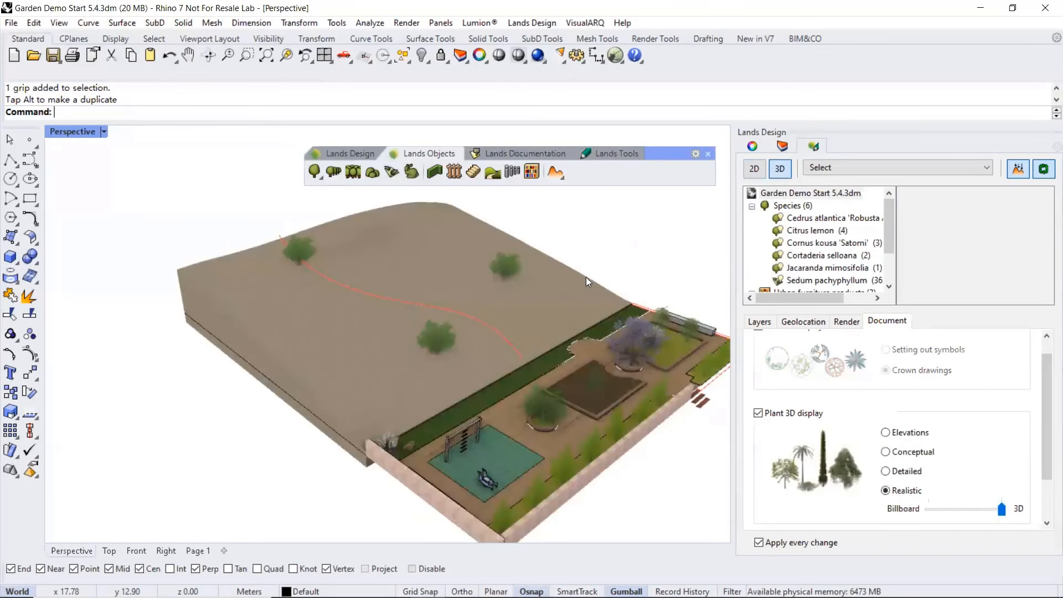
{"action": "left_click", "coordinate": [583, 279]}
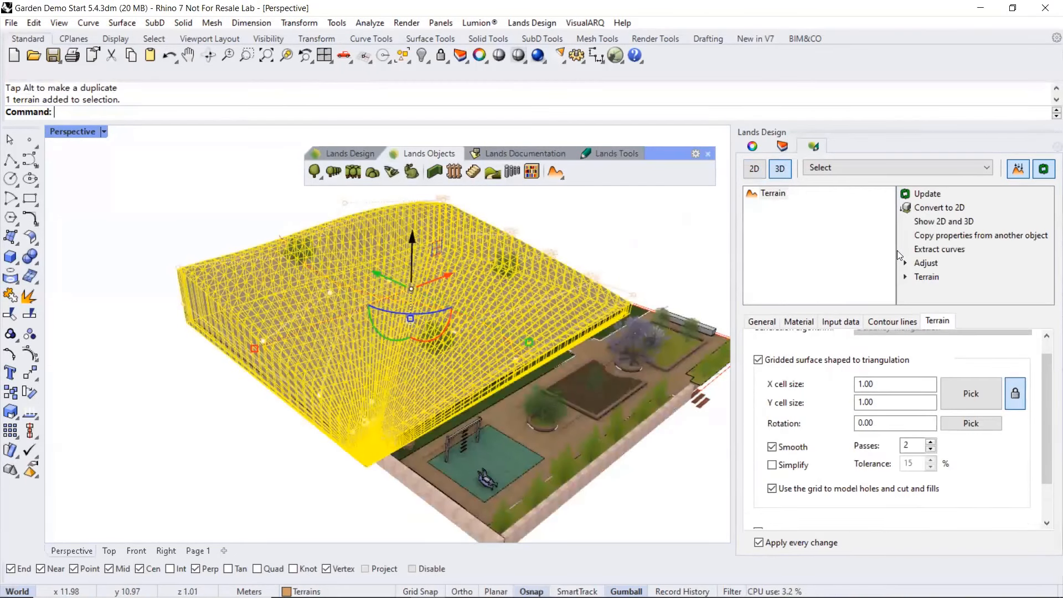
Show the terrain in both its 2D and 3D representations and clear the selection
{"action": "left_click", "coordinate": [957, 222]}
{"action": "left_click", "coordinate": [642, 261]}
{"action": "right_click_drag", "start_coordinate": [487, 315], "coordinate": [431, 288]}
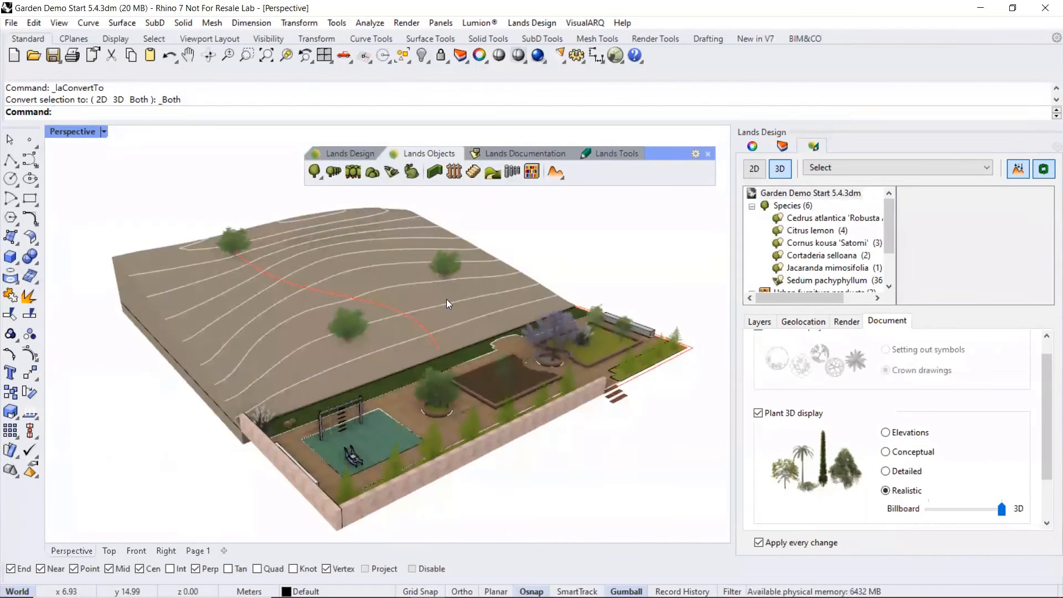
Set the terrain's contours to a distance of 0.2 between contours and enable index contours every 5 contours
{"action": "left_click", "coordinate": [446, 300]}
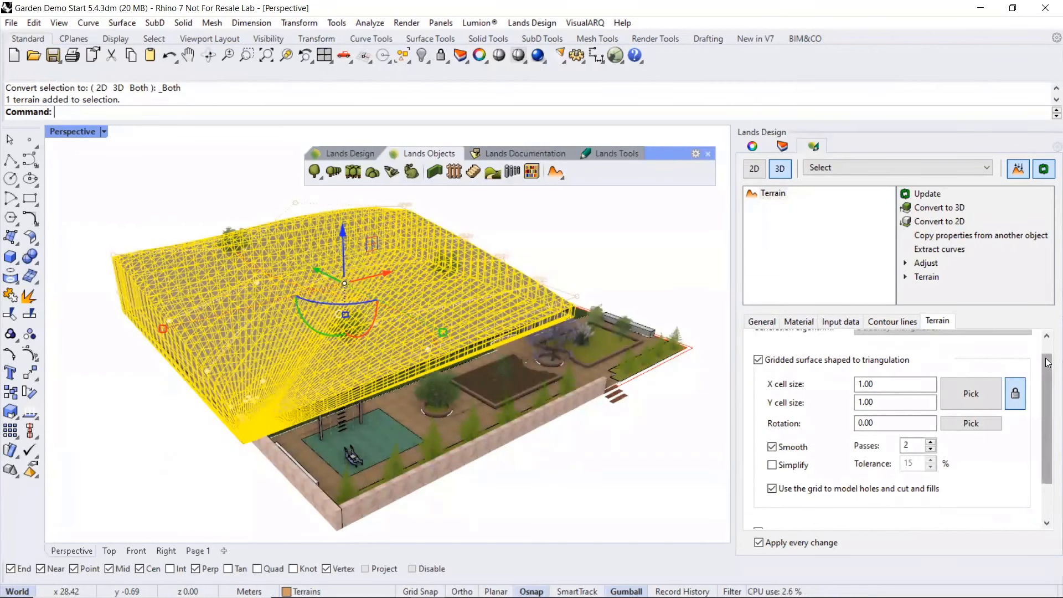
{"action": "scroll", "coordinate": [1031, 366], "scroll_direction": "up", "scroll_amount": 1}
{"action": "left_click_drag", "start_coordinate": [887, 409], "coordinate": [833, 409]}
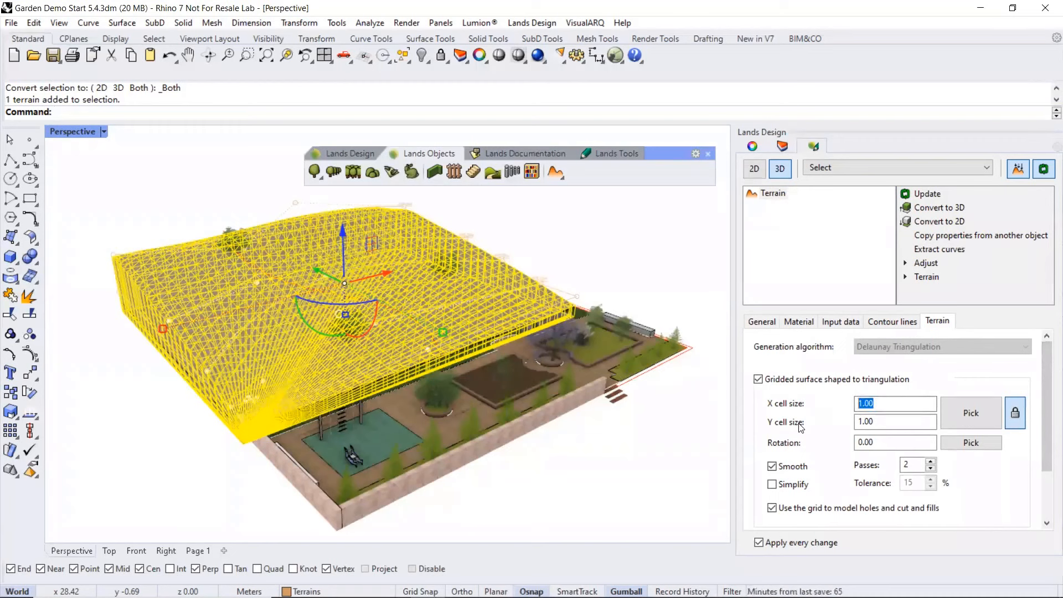
{"action": "left_click", "coordinate": [880, 323]}
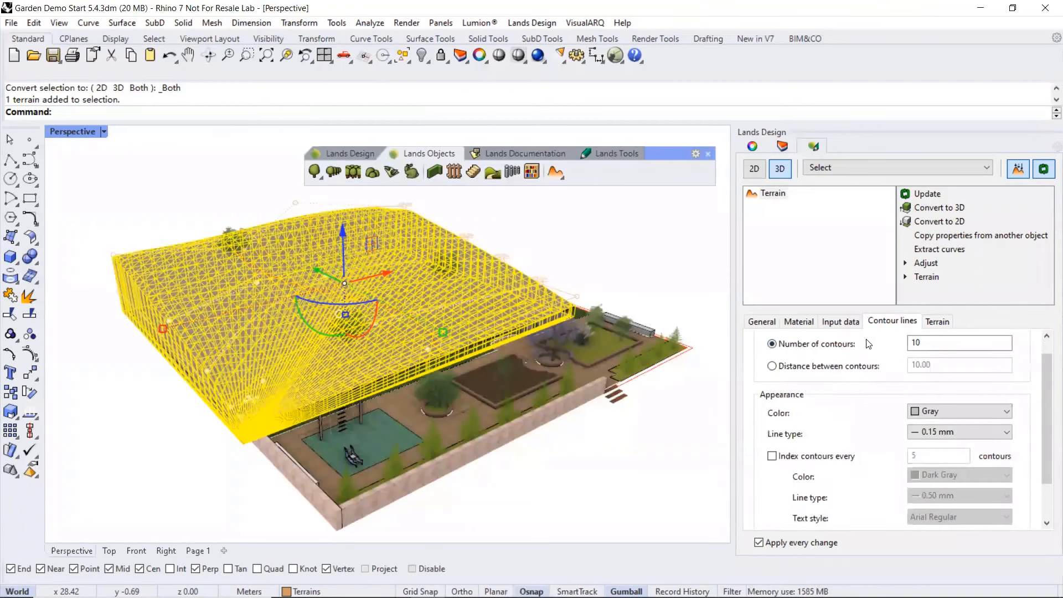
{"action": "left_click", "coordinate": [771, 366]}
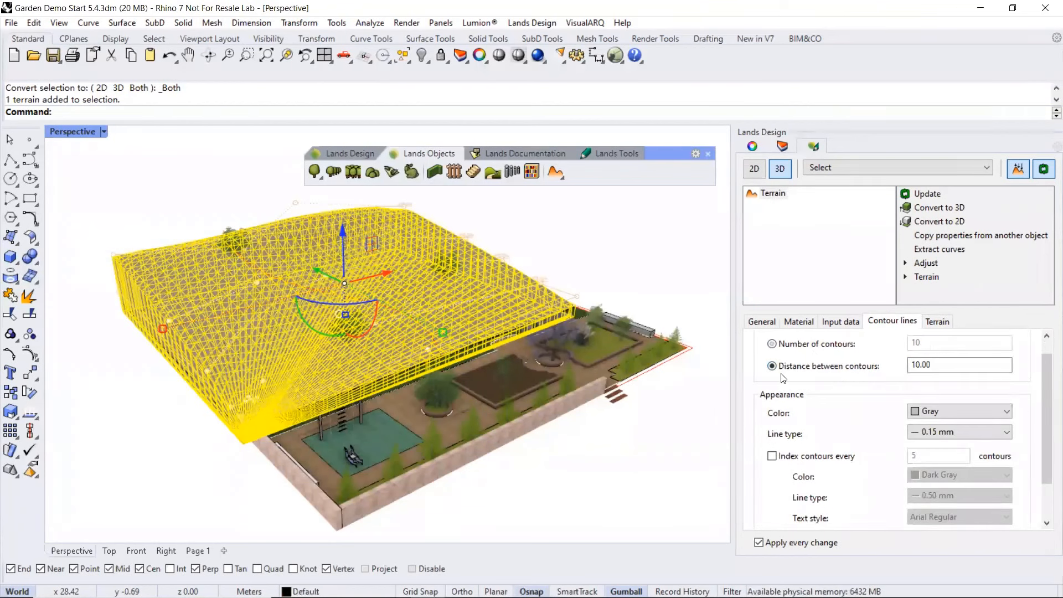
{"action": "left_click_drag", "start_coordinate": [954, 366], "coordinate": [873, 375]}
{"action": "key", "text": "BackSpace"}
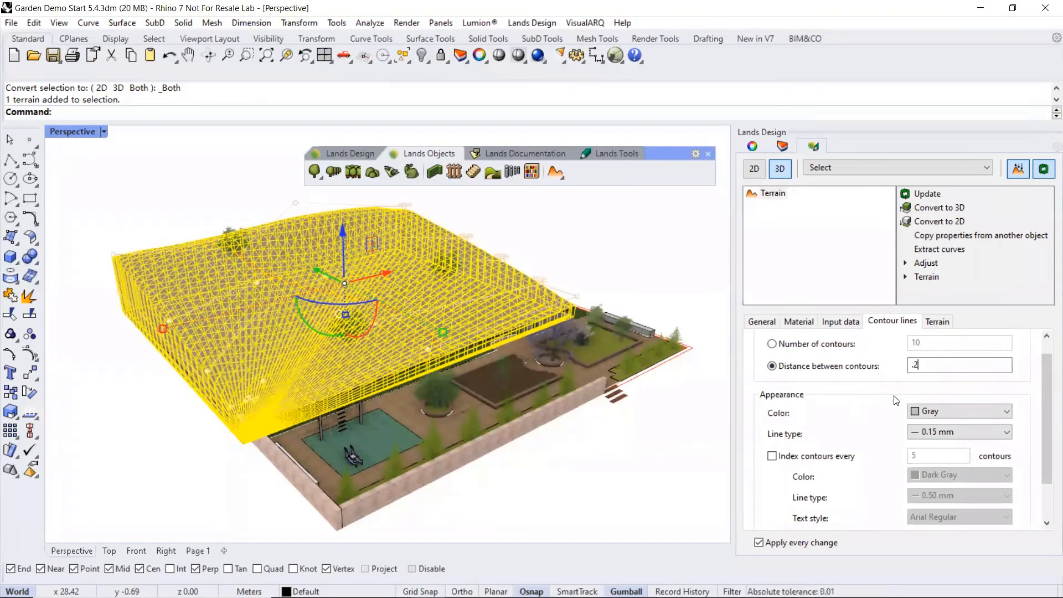
{"action": "left_click", "coordinate": [772, 456]}
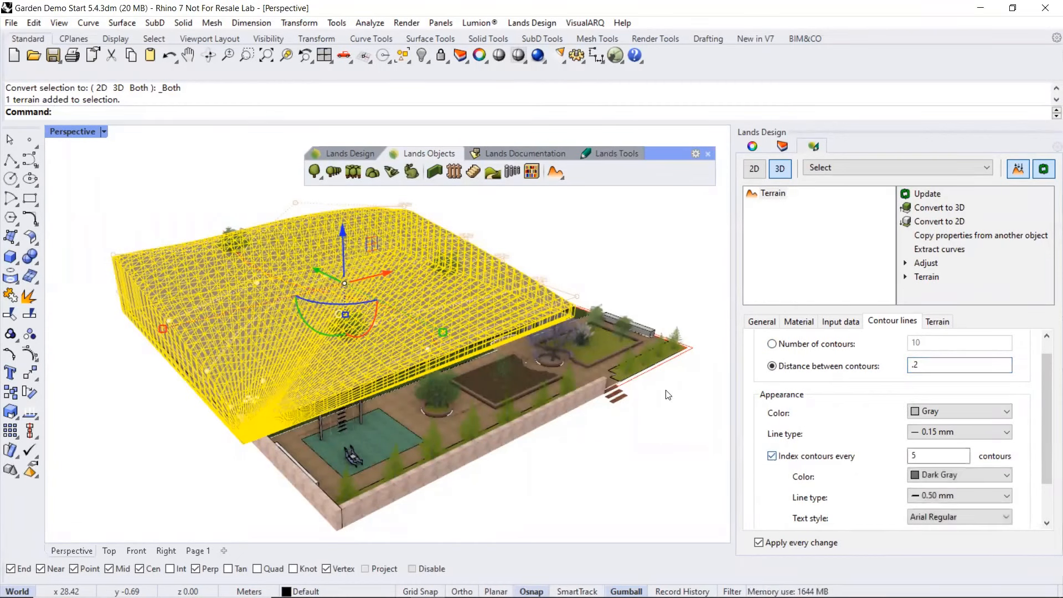
{"action": "scroll", "coordinate": [327, 388], "scroll_direction": "up", "scroll_amount": 5}
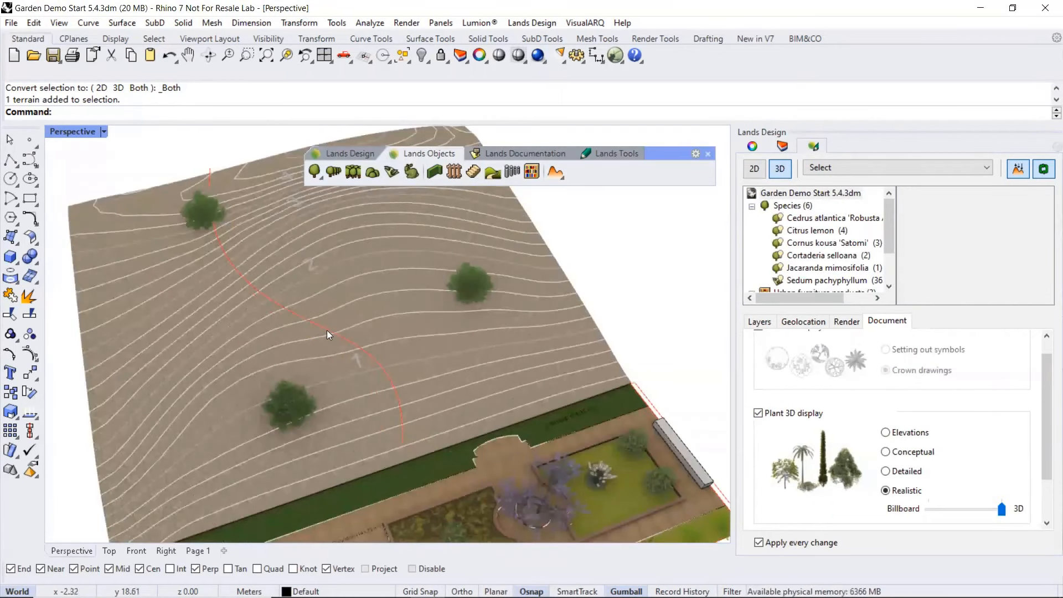
{"action": "scroll", "coordinate": [326, 330], "scroll_direction": "down", "scroll_amount": 5}
Set the text height of the terrain's index contour labels to 0.5 and deselect the terrain
{"action": "left_click", "coordinate": [365, 348]}
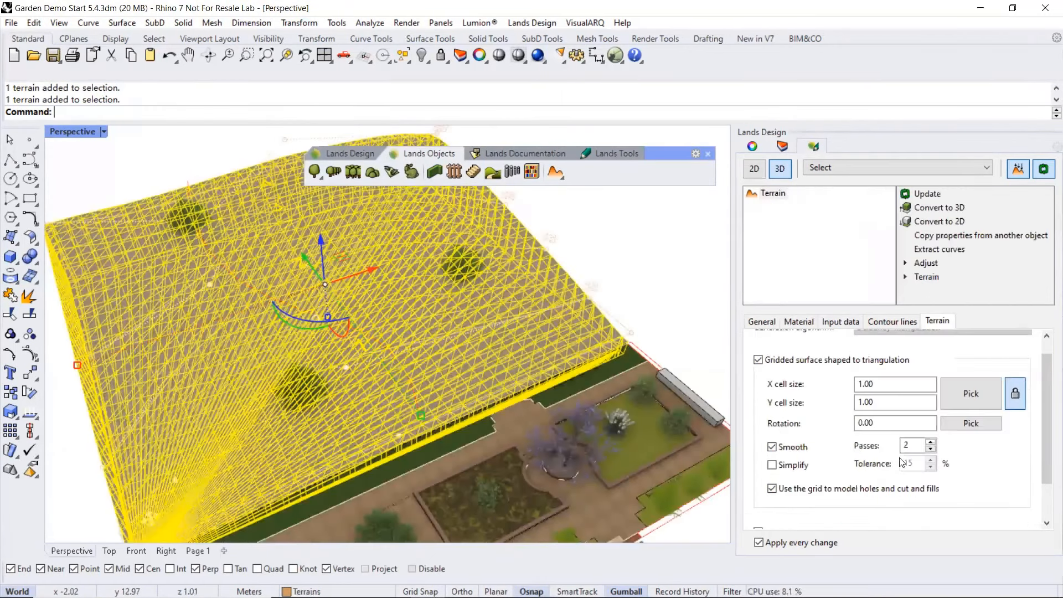
{"action": "scroll", "coordinate": [1049, 413], "scroll_direction": "down", "scroll_amount": 2}
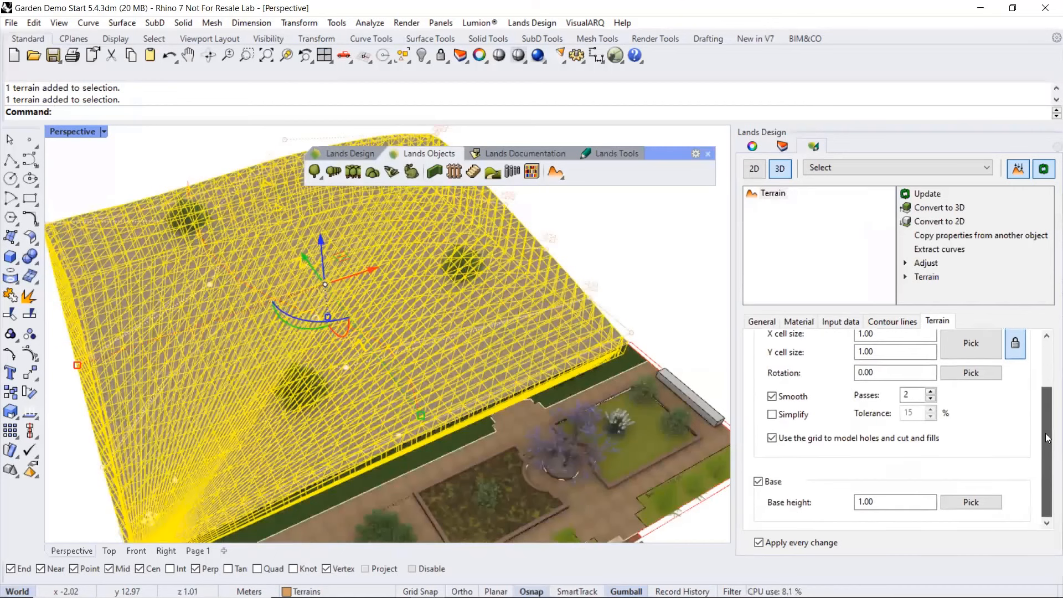
{"action": "left_click", "coordinate": [883, 323]}
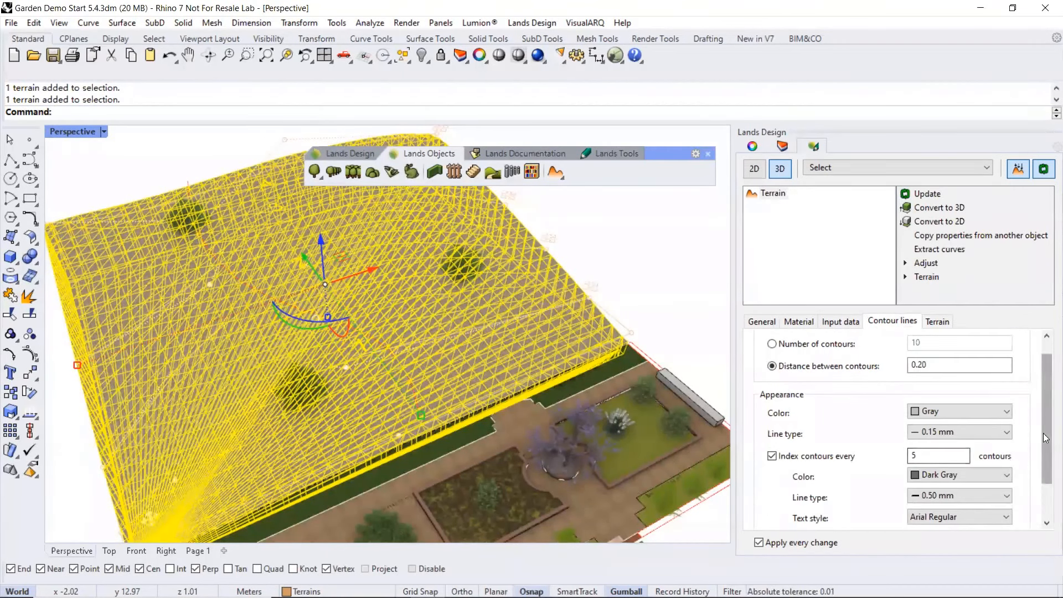
{"action": "scroll", "coordinate": [1045, 437], "scroll_direction": "down", "scroll_amount": 2}
{"action": "double_click", "coordinate": [936, 488]}
{"action": "type", "text": "0.5"}
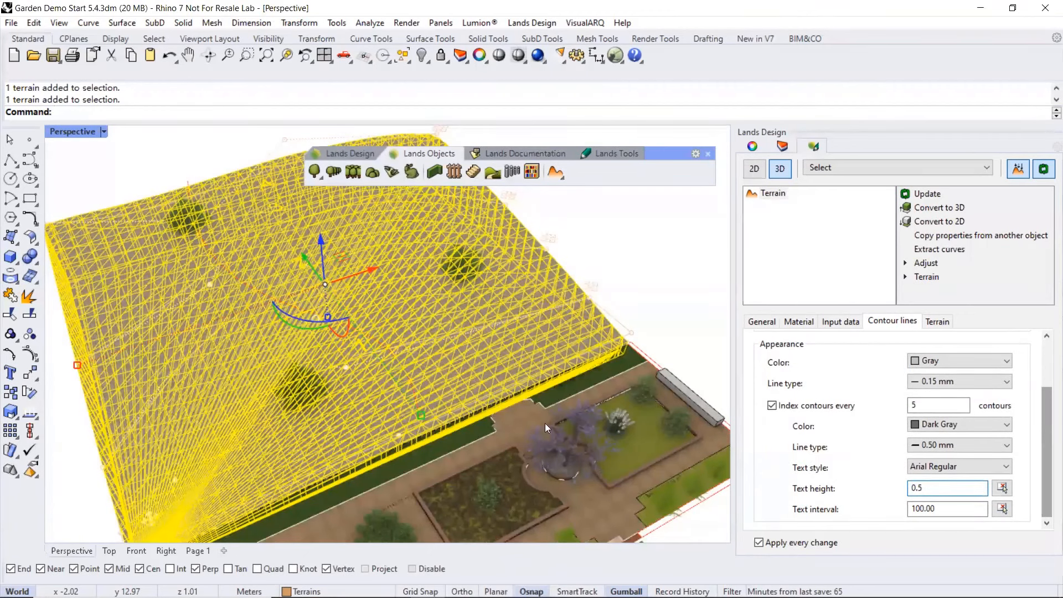
{"action": "right_click_drag", "start_coordinate": [585, 400], "coordinate": [628, 332]}
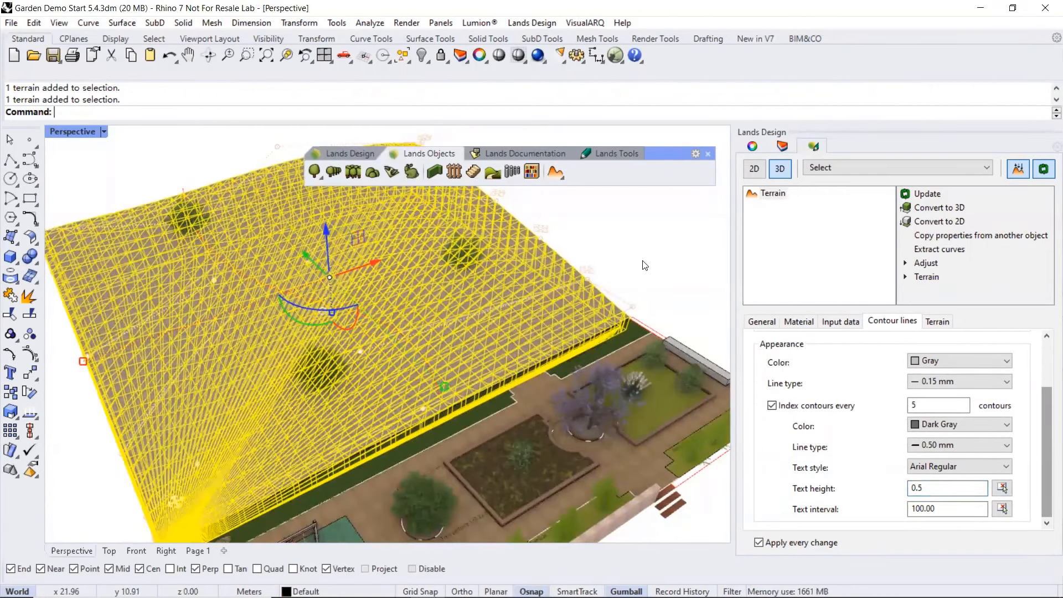
{"action": "left_click", "coordinate": [644, 265]}
{"action": "scroll", "coordinate": [580, 334], "scroll_direction": "down", "scroll_amount": 5}
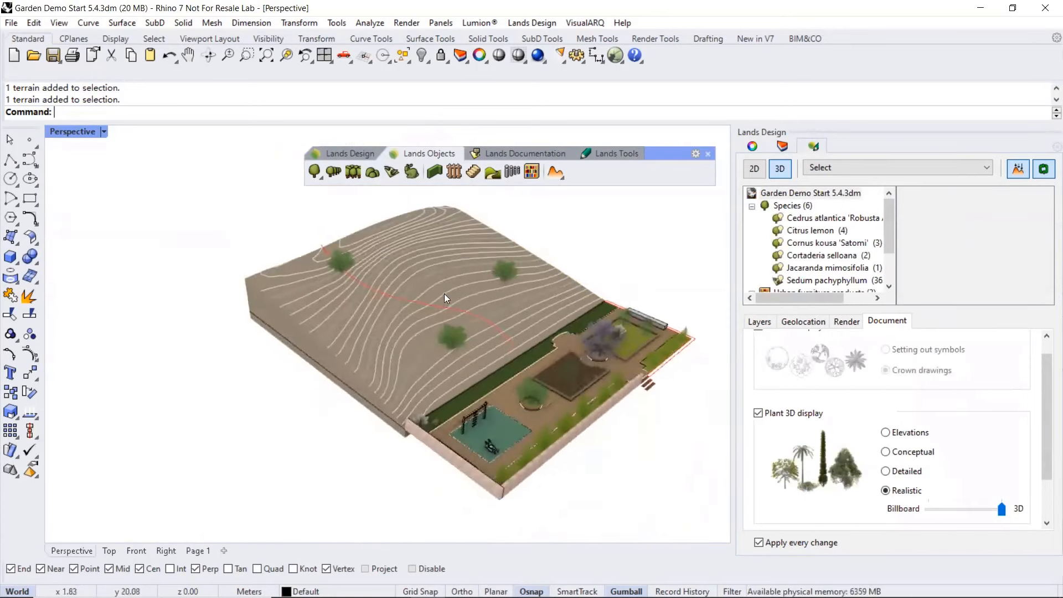
{"action": "scroll", "coordinate": [444, 294], "scroll_direction": "up", "scroll_amount": 4}
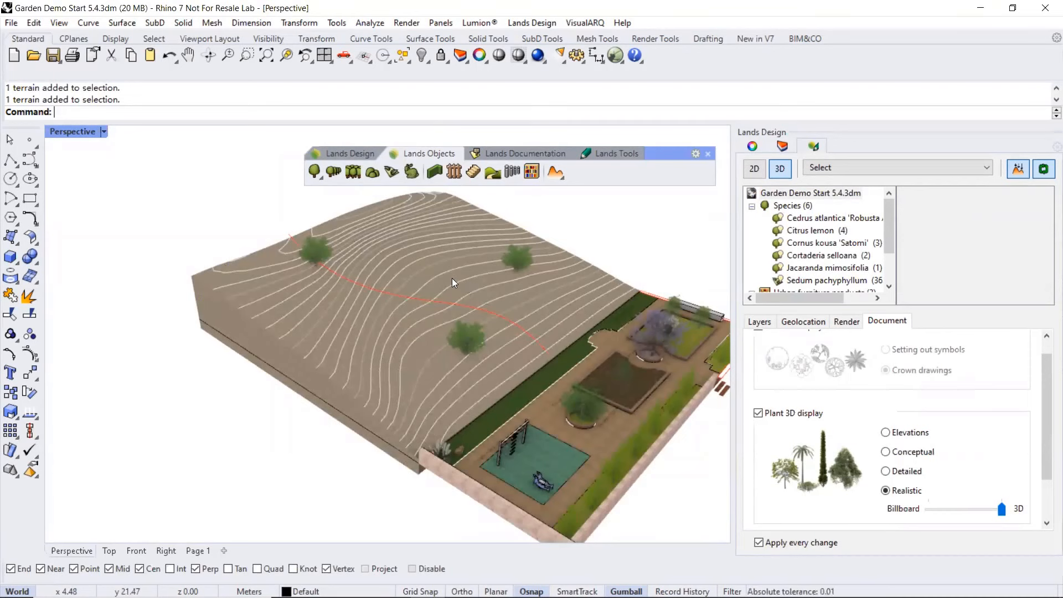
{"action": "left_click", "coordinate": [452, 279]}
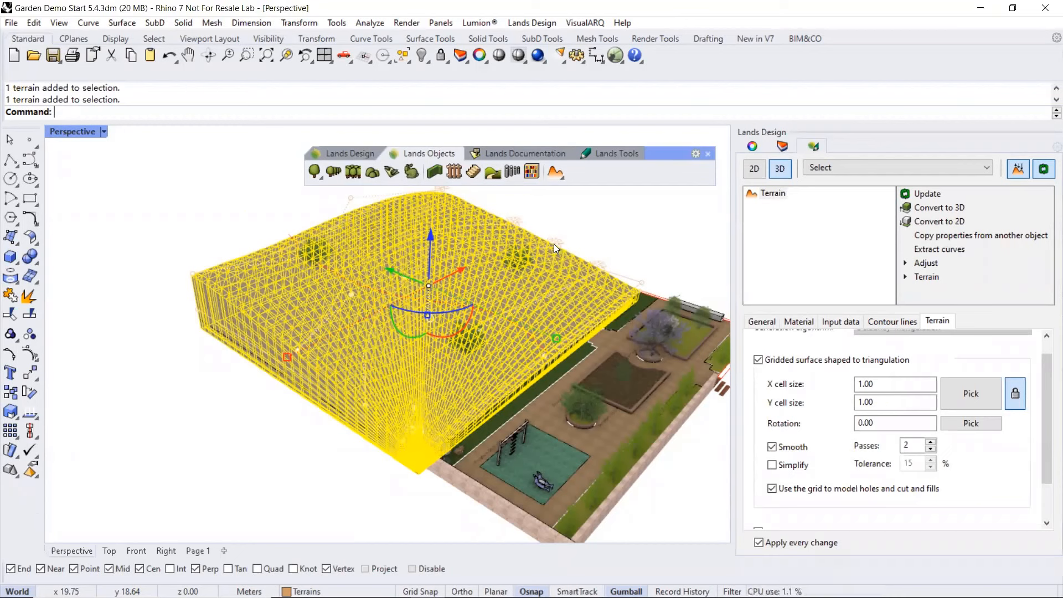
{"action": "left_click", "coordinate": [625, 234]}
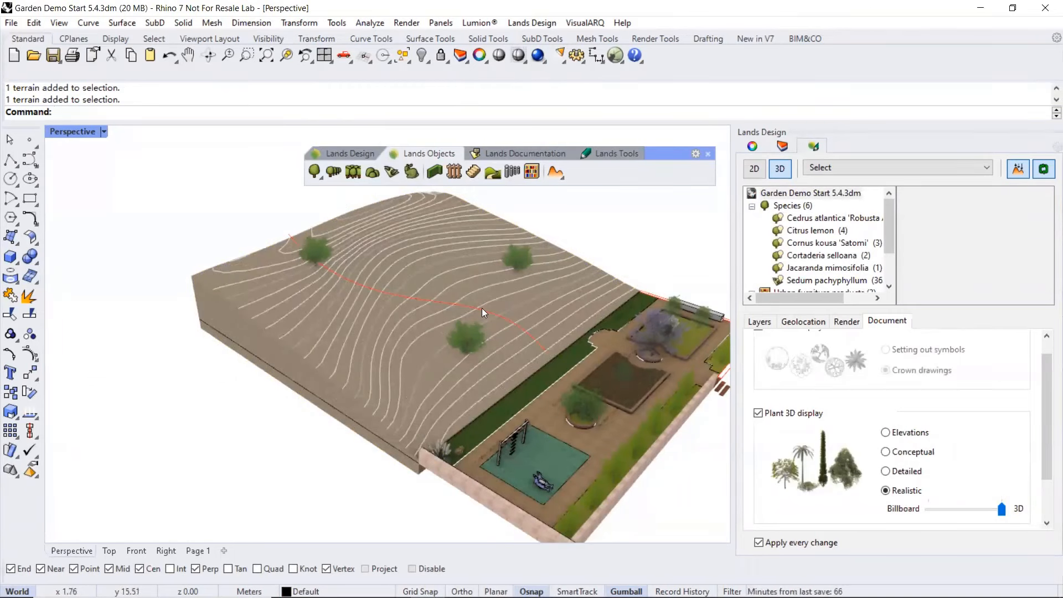
Raise the red path curve vertically above the terrain surface and deselect it
{"action": "scroll", "coordinate": [487, 302], "scroll_direction": "up", "scroll_amount": 5}
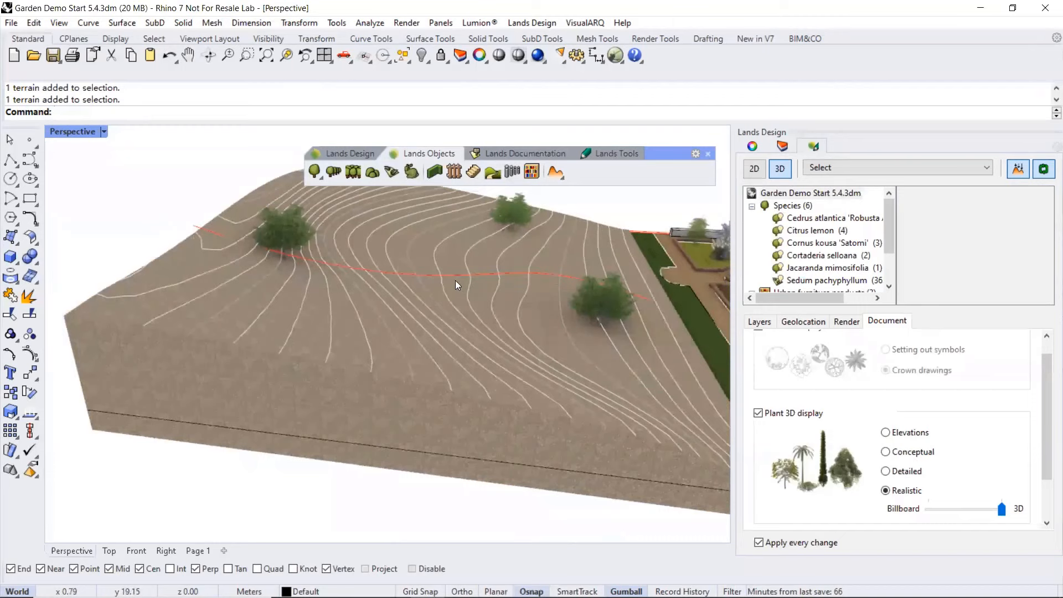
{"action": "left_click", "coordinate": [453, 276]}
{"action": "right_click_drag", "start_coordinate": [336, 331], "coordinate": [209, 324]}
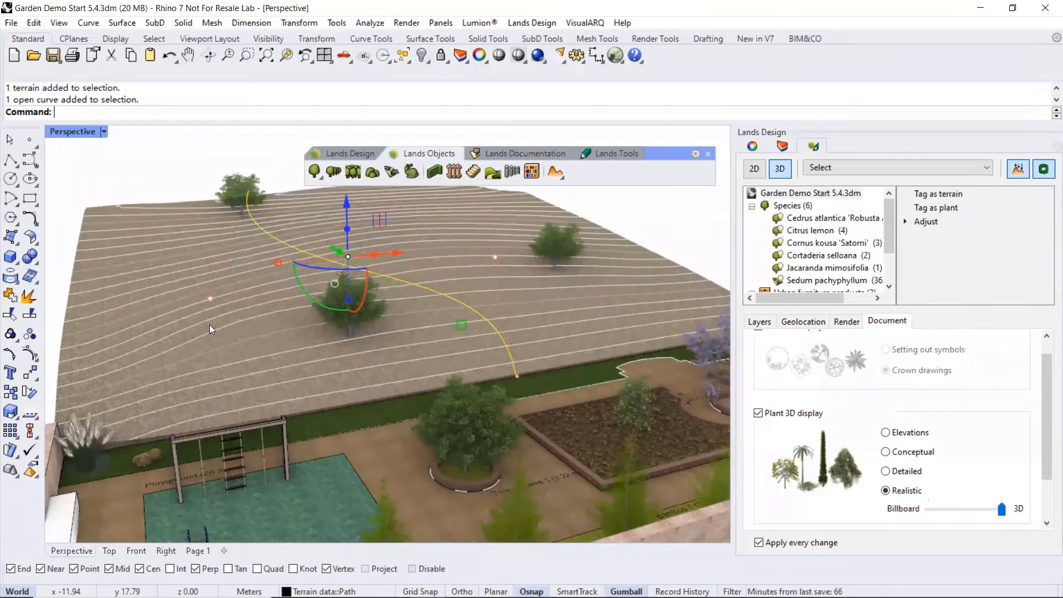
{"action": "left_click", "coordinate": [155, 186]}
{"action": "left_click", "coordinate": [290, 245]}
{"action": "scroll", "coordinate": [290, 245], "scroll_direction": "down", "scroll_amount": 3}
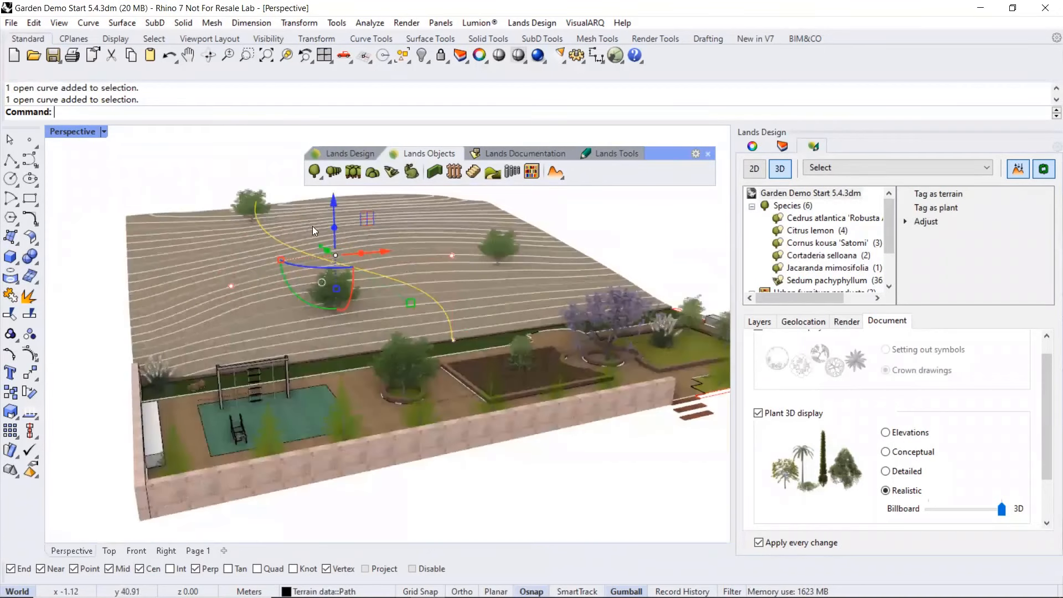
{"action": "left_click_drag", "start_coordinate": [334, 202], "coordinate": [286, 146]}
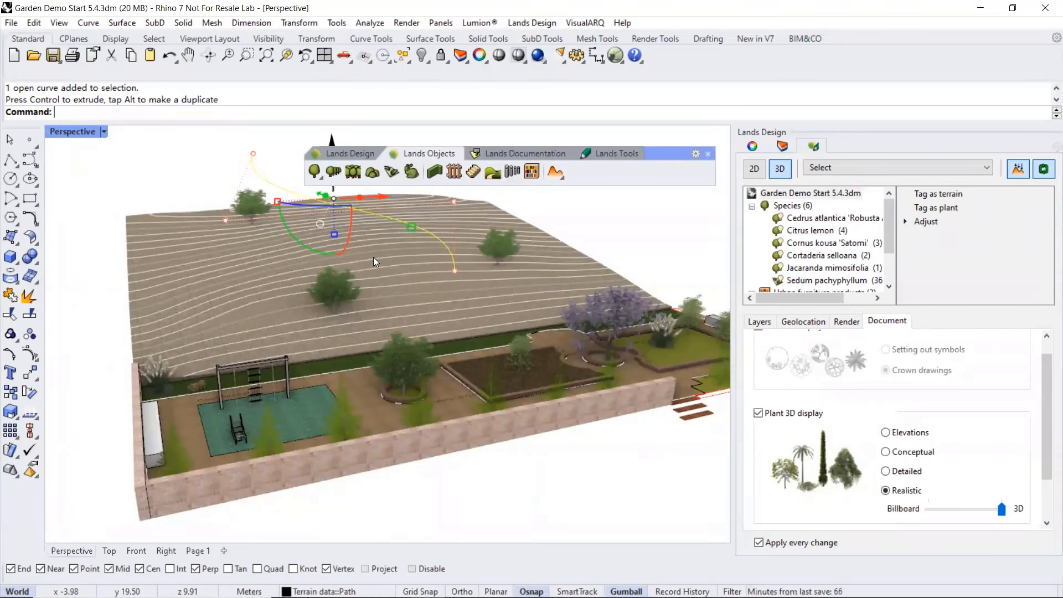
{"action": "key", "text": "Escape"}
{"action": "scroll", "coordinate": [358, 283], "scroll_direction": "down", "scroll_amount": 3}
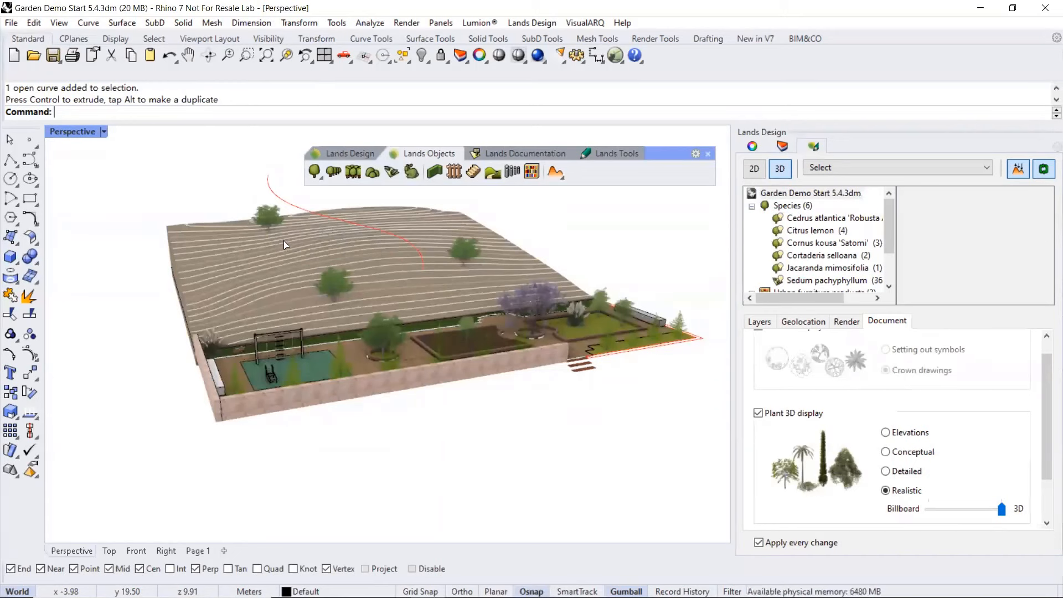
Undo the vertical move of the path curve and deselect it
{"action": "key", "text": "ctrl+z"}
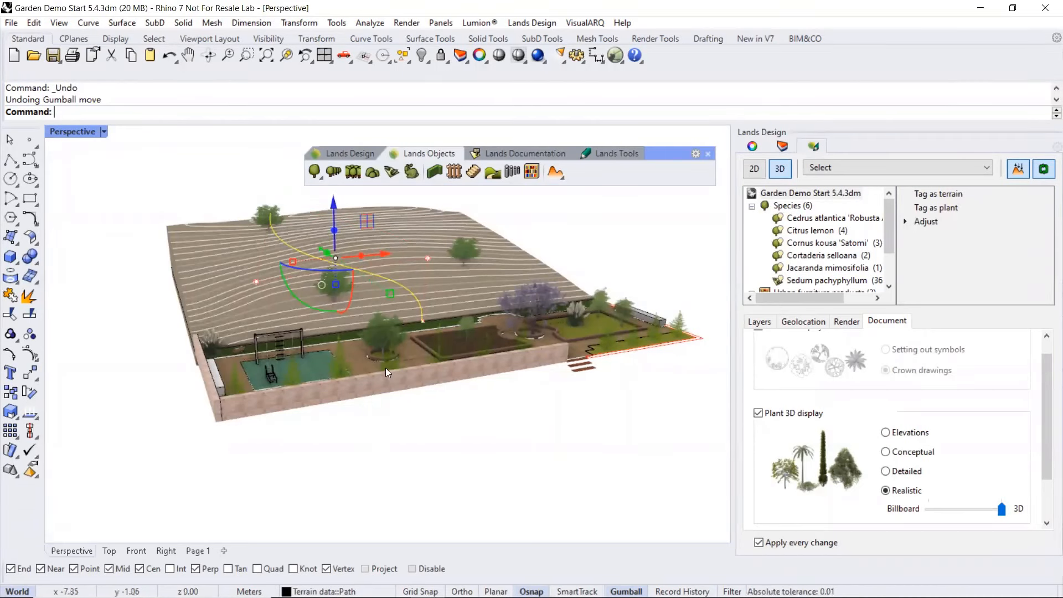
{"action": "key", "text": "Escape"}
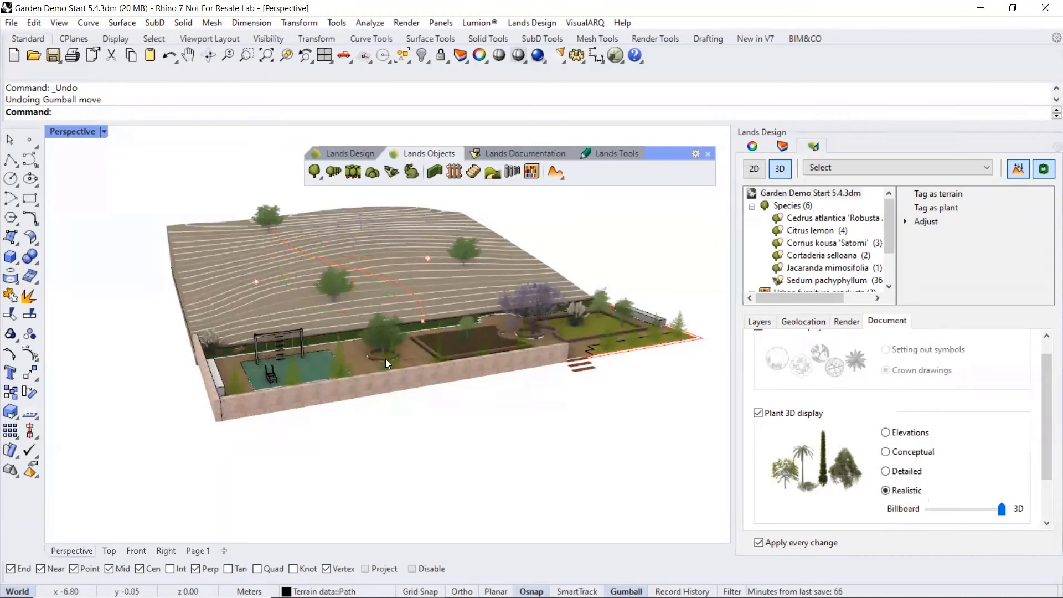
{"action": "right_click_drag", "start_coordinate": [385, 360], "coordinate": [405, 361]}
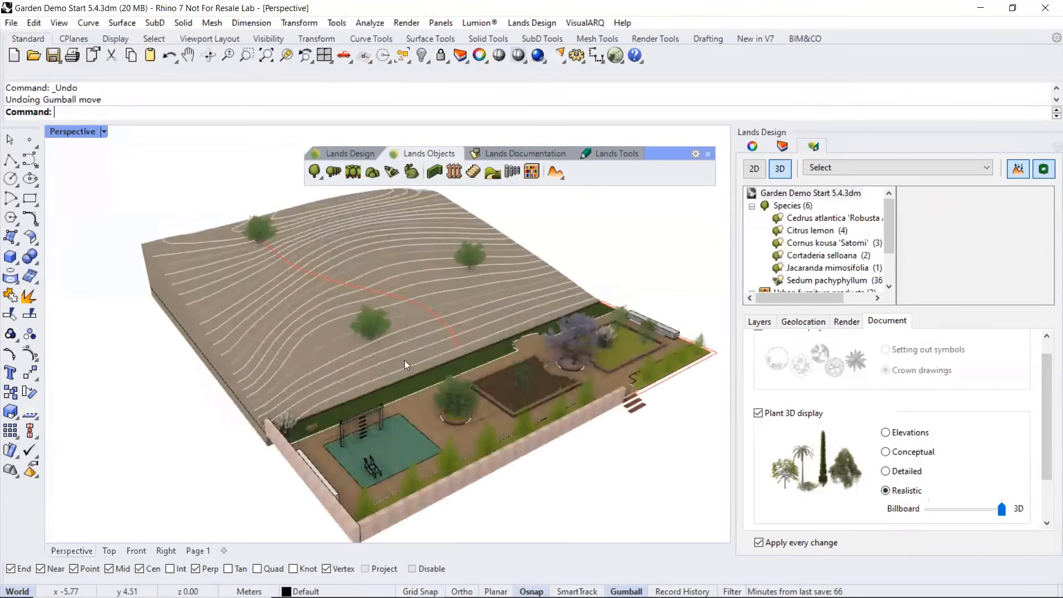
Add a path to the terrain along the red curve, with a width of 3 and a 45-degree slope
{"action": "left_click", "coordinate": [563, 176]}
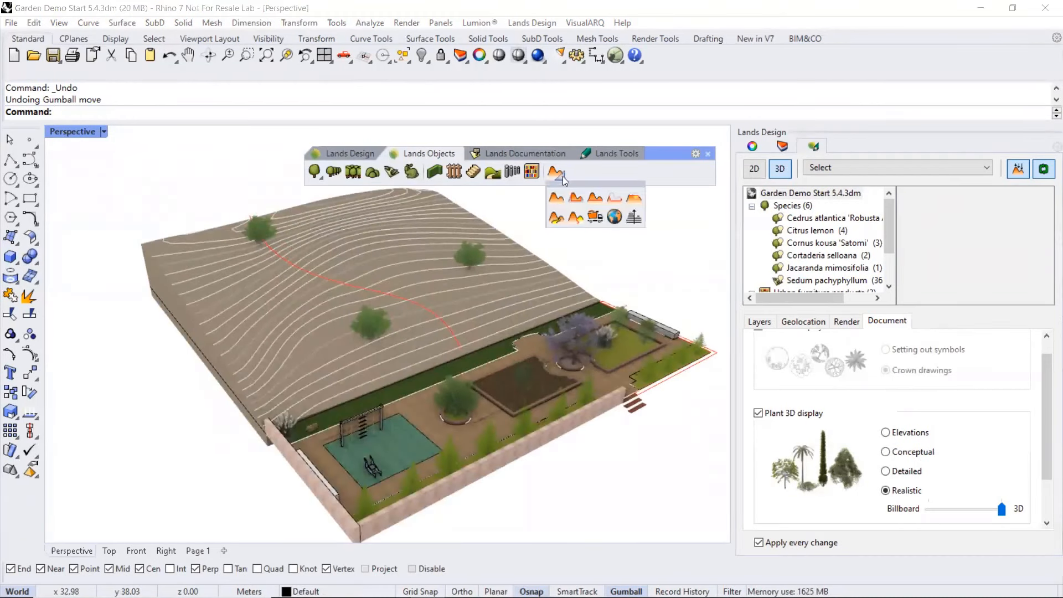
{"action": "left_click", "coordinate": [557, 217]}
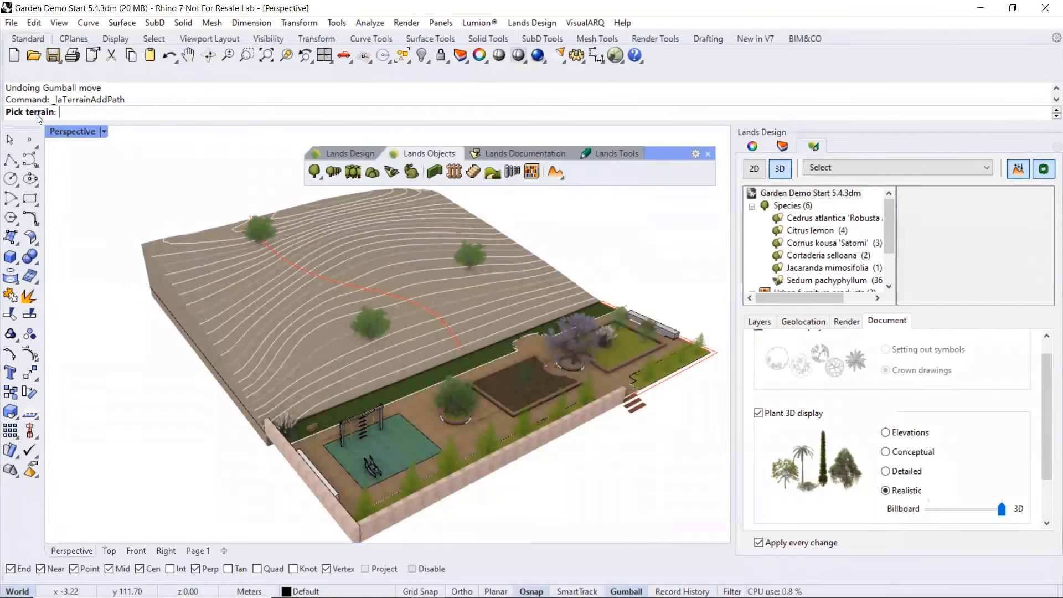
{"action": "left_click", "coordinate": [215, 320]}
{"action": "key", "text": "Return"}
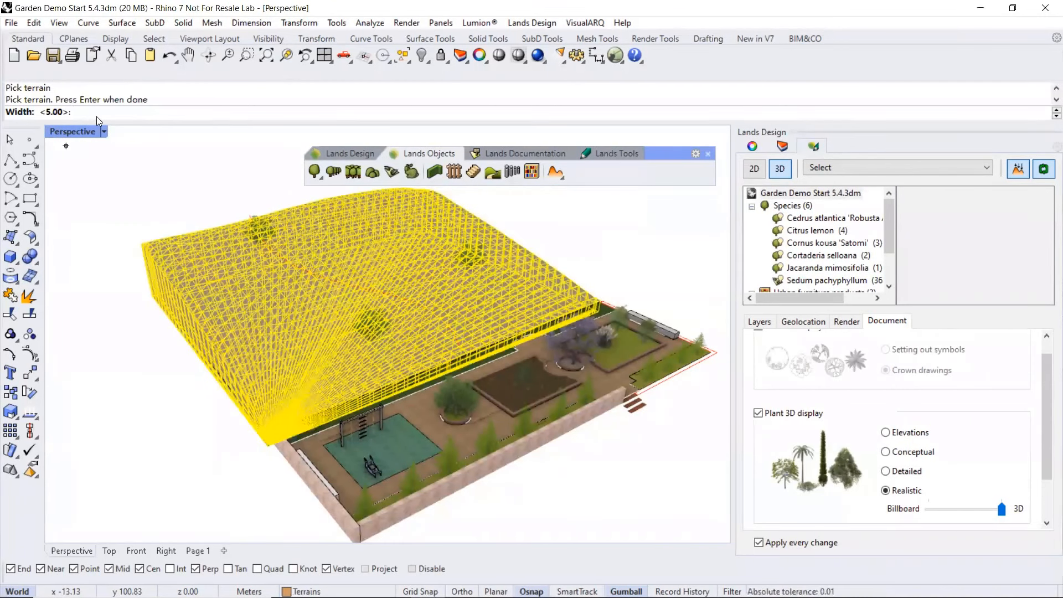
{"action": "type", "text": "3"}
{"action": "key", "text": "Return"}
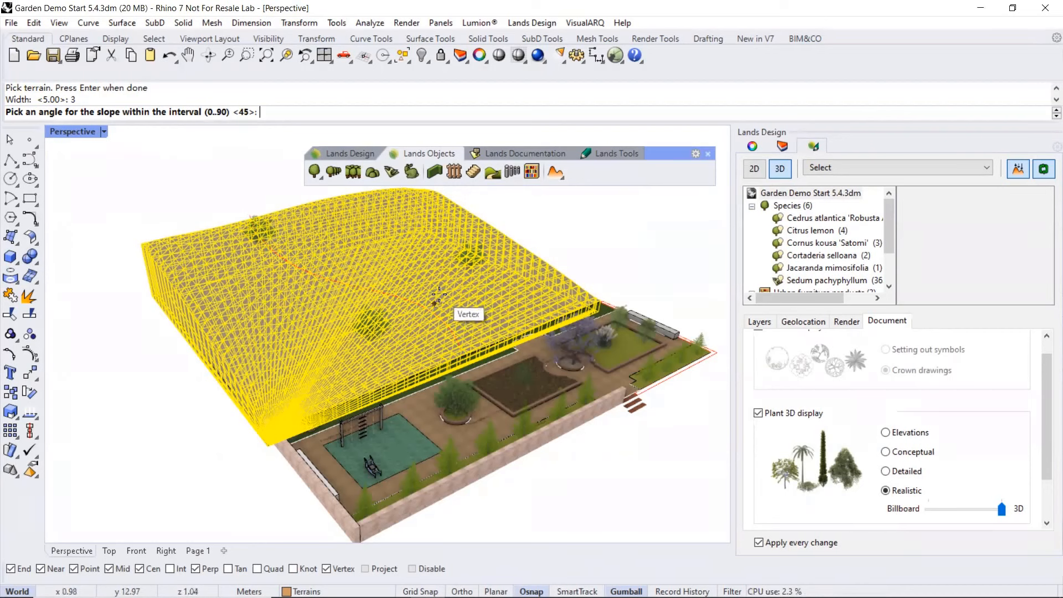
{"action": "key", "text": "Return"}
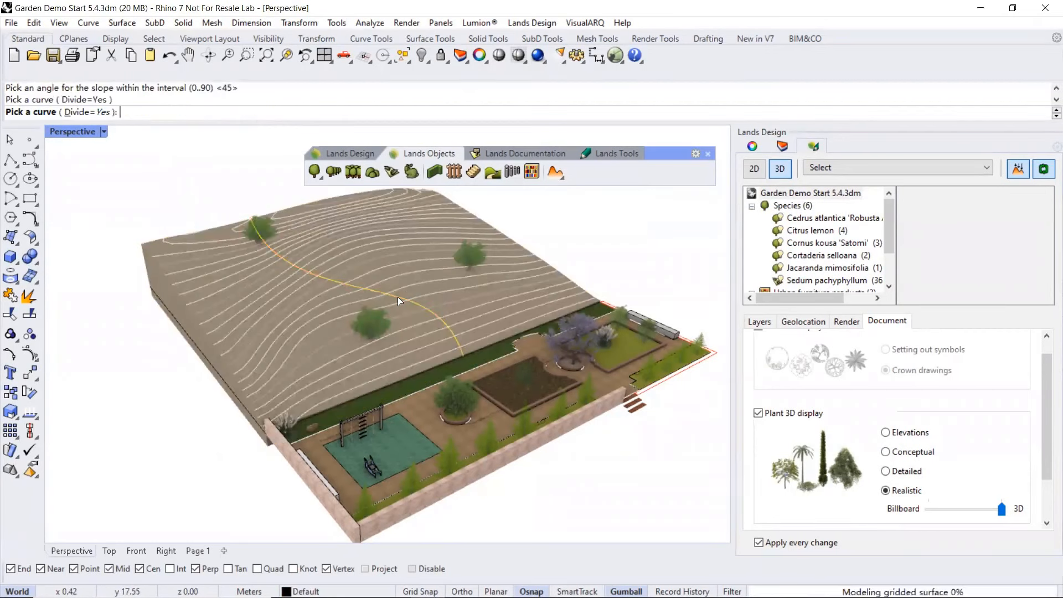
{"action": "key", "text": "Return"}
{"action": "key", "text": "Return"}
Lower the control point at the upper end of the terrain's path, behind the tree, slightly and deselect the terrain
{"action": "right_click_drag", "start_coordinate": [424, 350], "coordinate": [308, 278]}
{"action": "scroll", "coordinate": [330, 295], "scroll_direction": "up", "scroll_amount": 5}
{"action": "scroll", "coordinate": [342, 322], "scroll_direction": "down", "scroll_amount": 5}
{"action": "scroll", "coordinate": [352, 323], "scroll_direction": "up", "scroll_amount": 2}
{"action": "scroll", "coordinate": [311, 274], "scroll_direction": "down", "scroll_amount": 2}
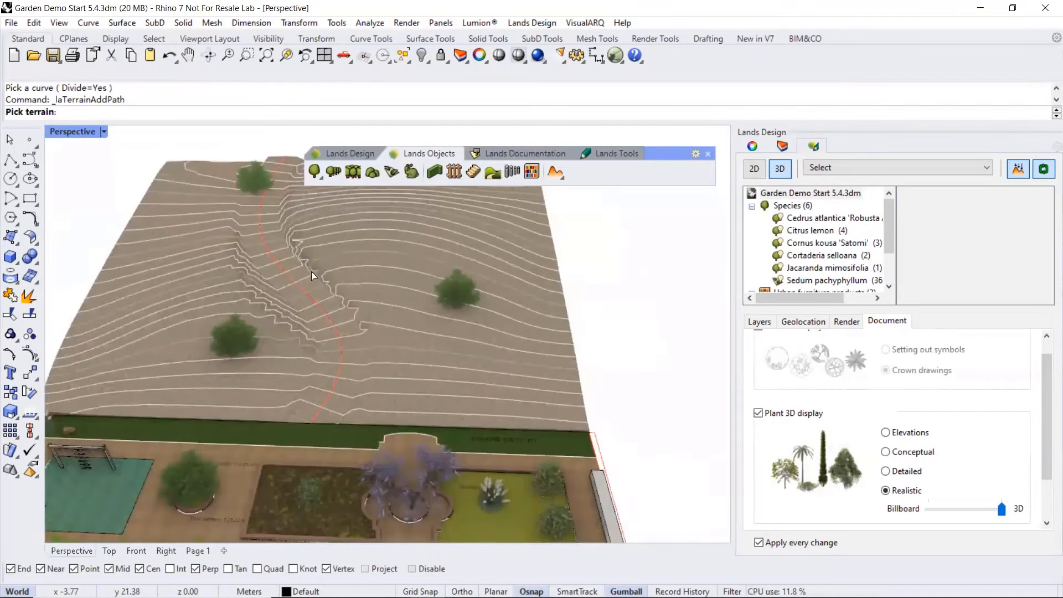
{"action": "left_click", "coordinate": [336, 239]}
{"action": "right_click_drag", "start_coordinate": [346, 252], "coordinate": [326, 224]}
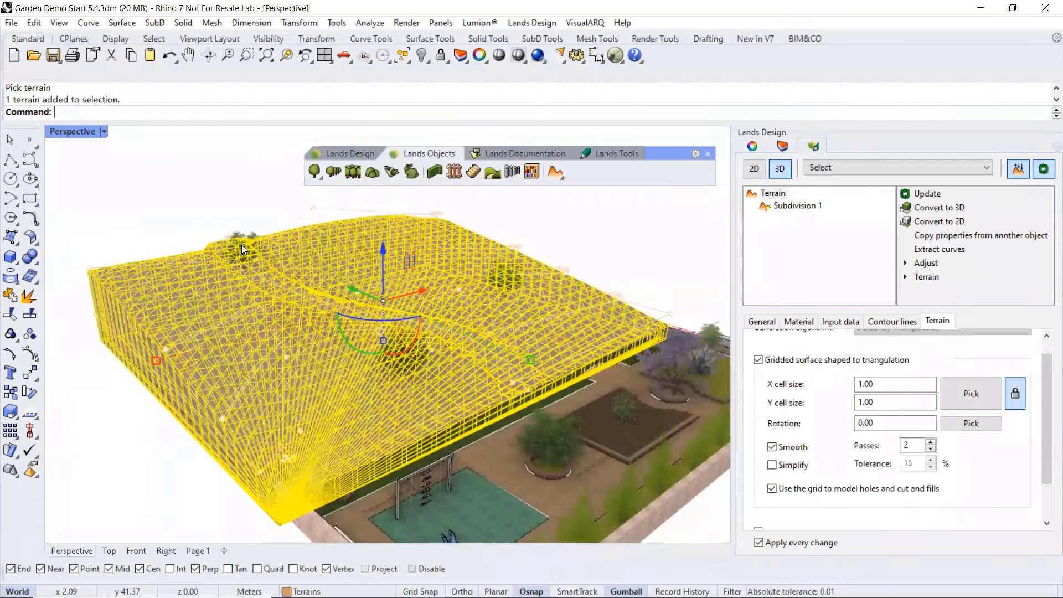
{"action": "scroll", "coordinate": [227, 244], "scroll_direction": "up", "scroll_amount": 6}
{"action": "left_click", "coordinate": [185, 264]}
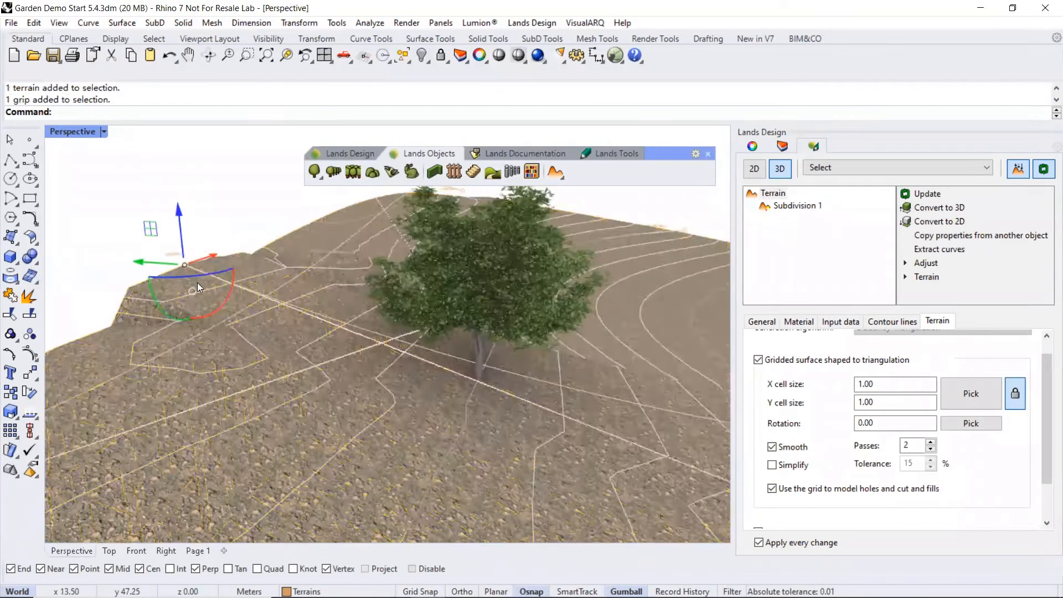
{"action": "right_click_drag", "start_coordinate": [200, 300], "coordinate": [172, 277]}
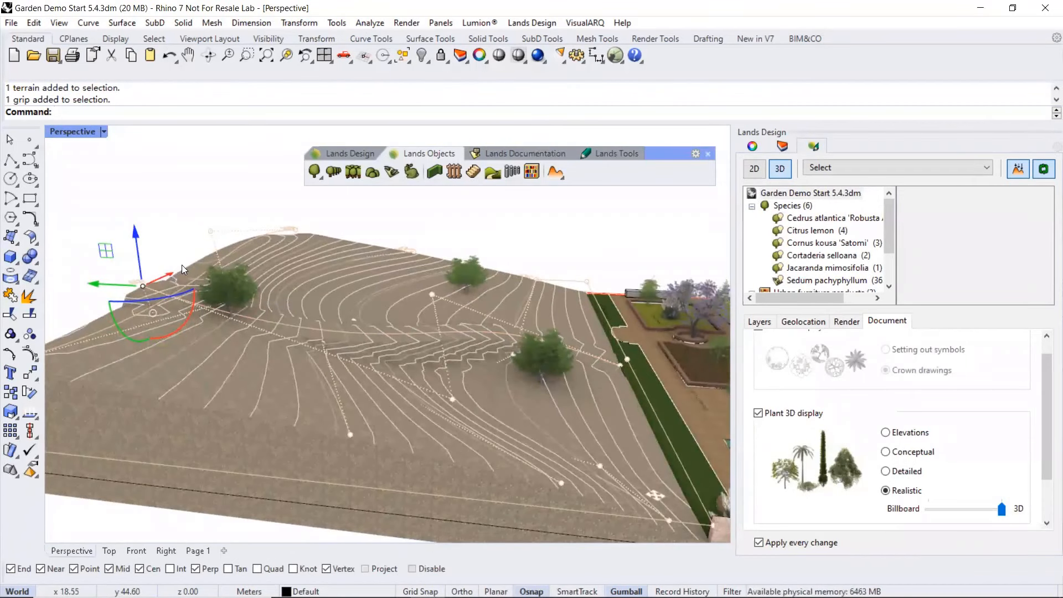
{"action": "right_click_drag", "start_coordinate": [257, 279], "coordinate": [213, 288]}
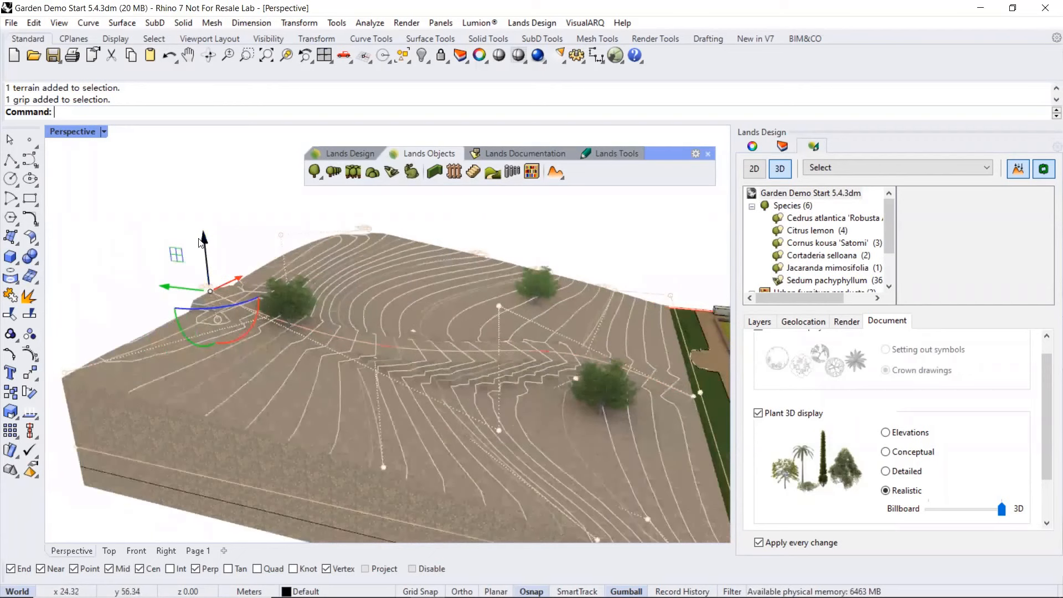
{"action": "left_click_drag", "start_coordinate": [205, 239], "coordinate": [207, 248]}
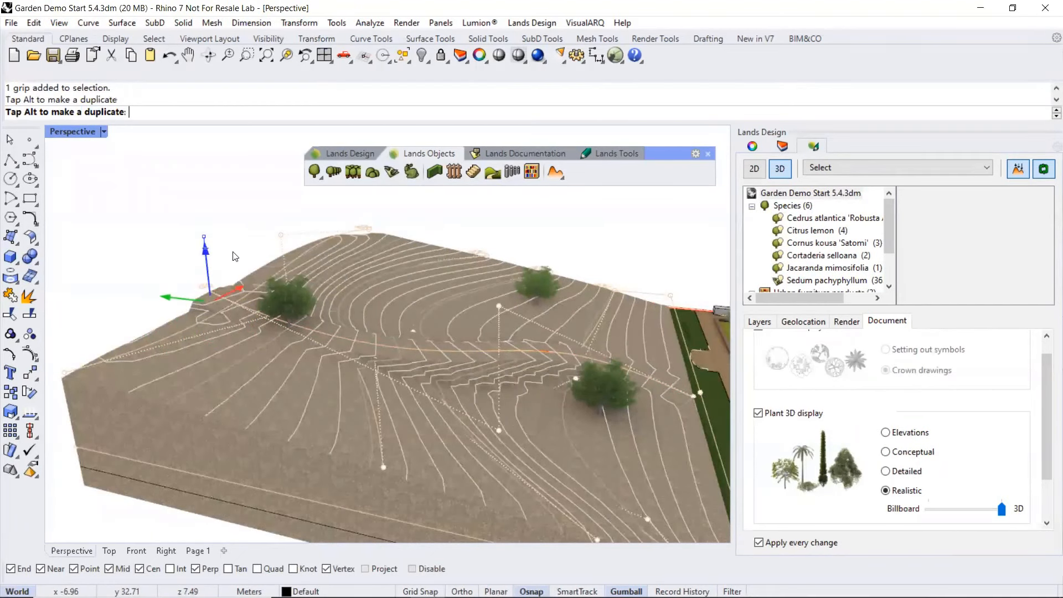
{"action": "right_click_drag", "start_coordinate": [488, 334], "coordinate": [392, 343]}
{"action": "key", "text": "Escape"}
{"action": "key", "text": "Escape"}
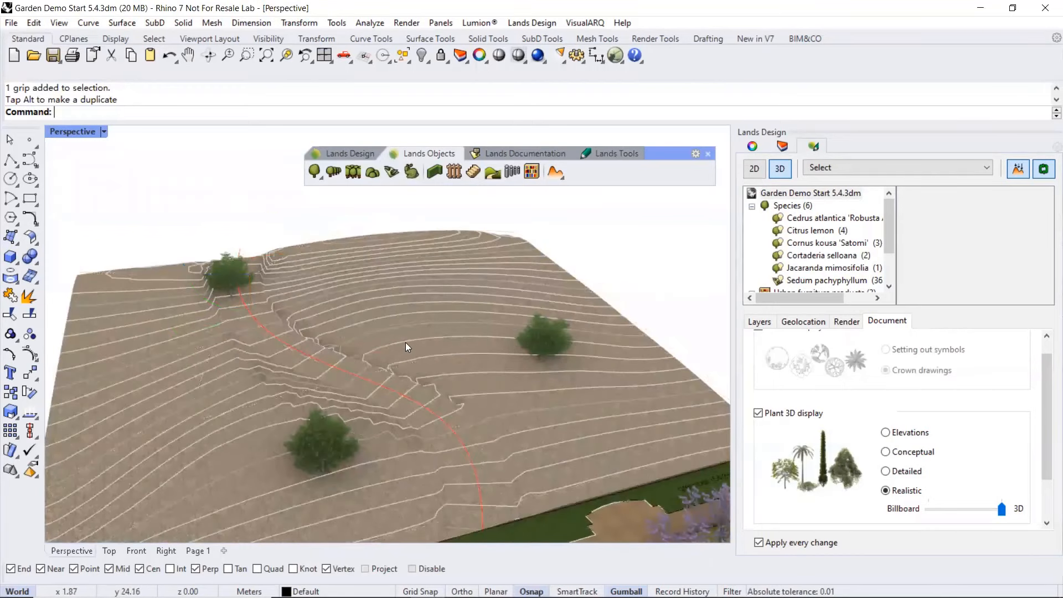
Set the width of the terrain's earthmoving path to 2 and deselect the terrain
{"action": "left_click", "coordinate": [406, 341]}
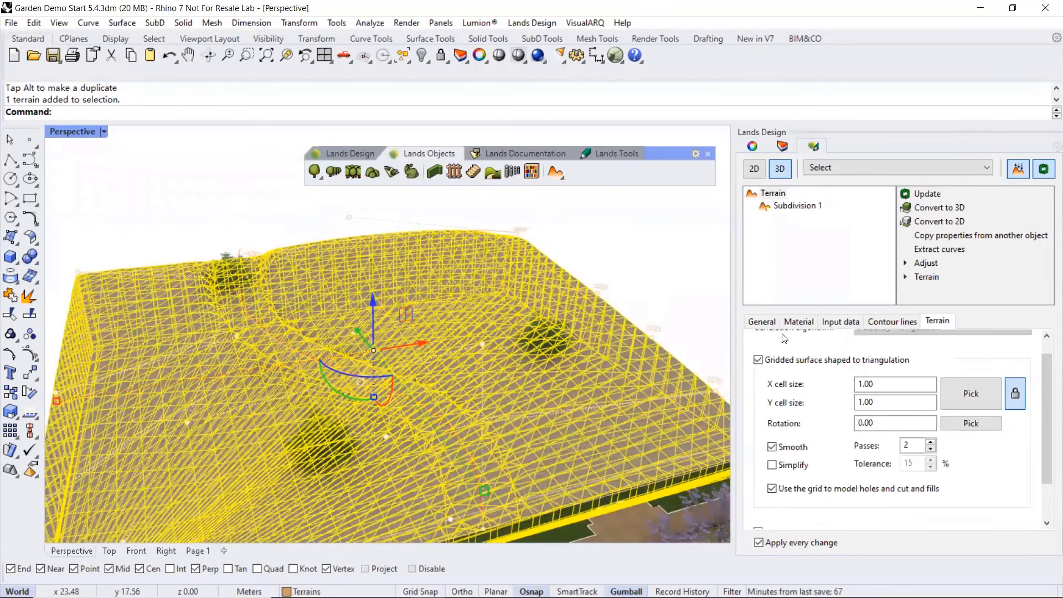
{"action": "left_click", "coordinate": [831, 323]}
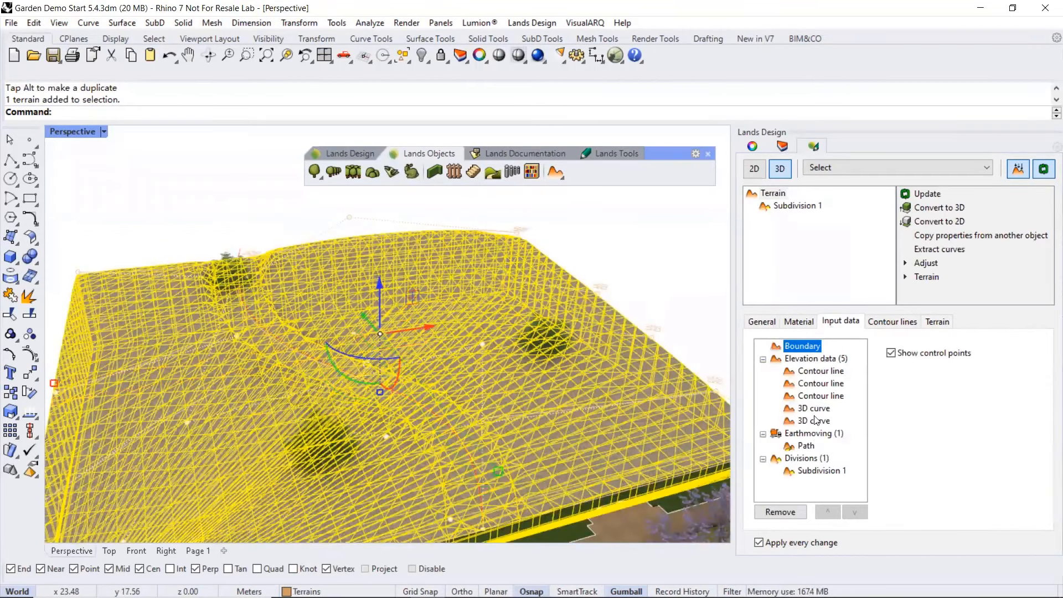
{"action": "left_click", "coordinate": [806, 448]}
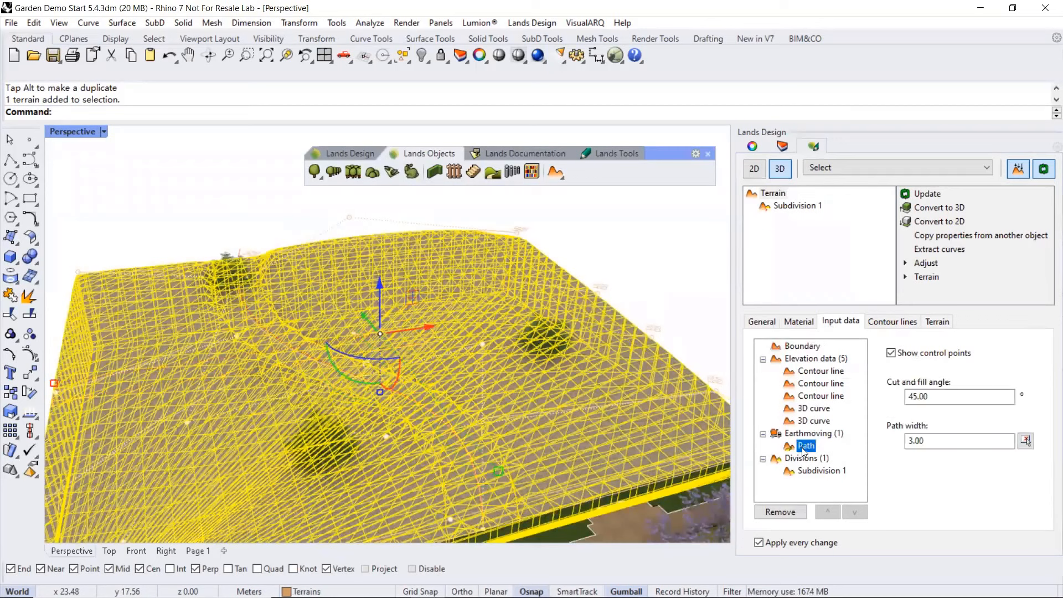
{"action": "double_click", "coordinate": [934, 441]}
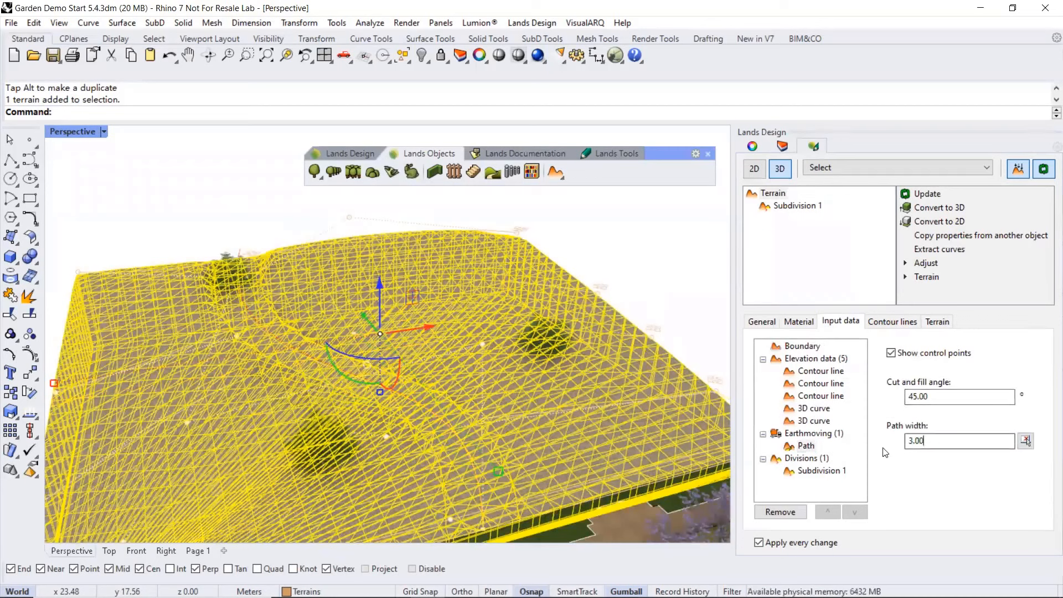
{"action": "type", "text": "2"}
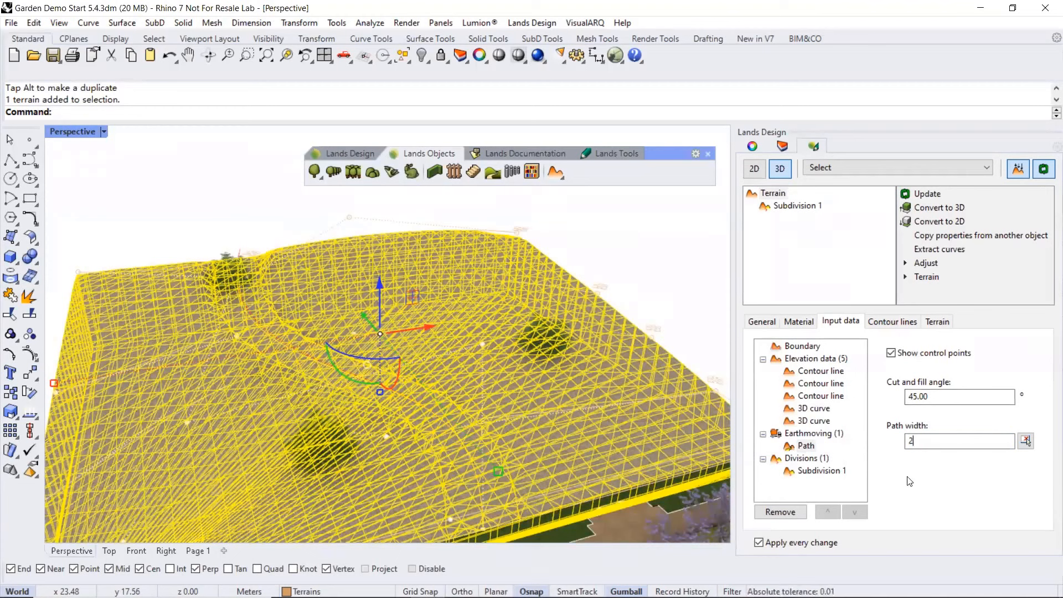
{"action": "key", "text": "Return"}
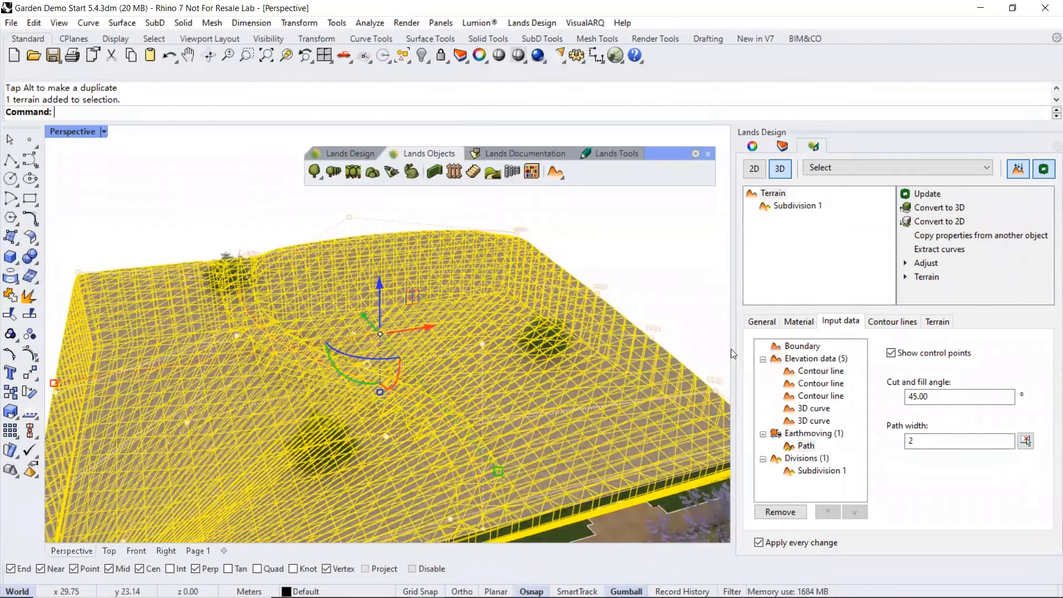
{"action": "left_click", "coordinate": [615, 259]}
{"action": "scroll", "coordinate": [269, 319], "scroll_direction": "down", "scroll_amount": 4}
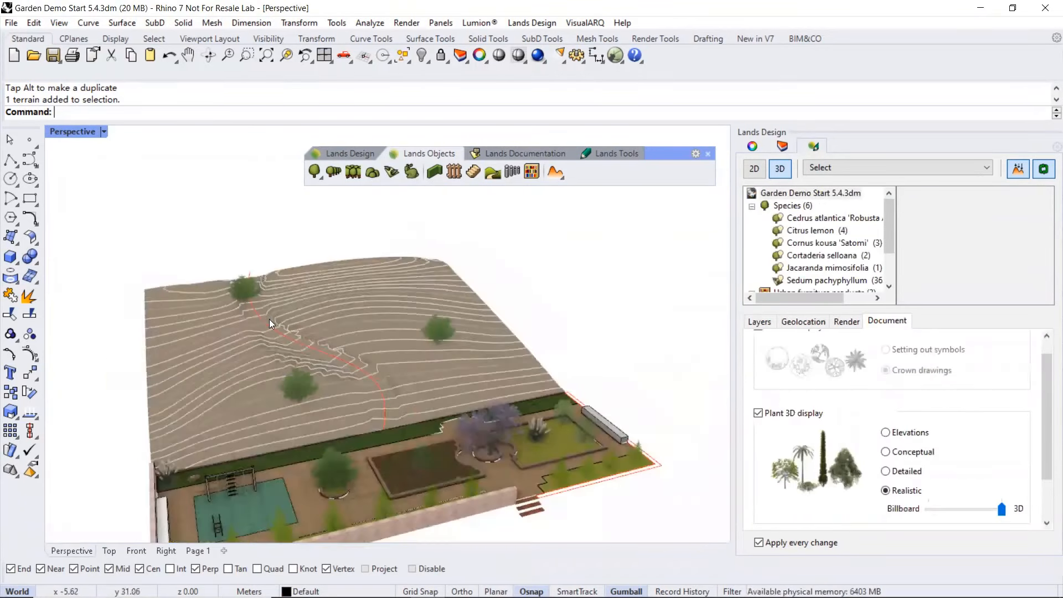
Draw a thin rectangle about 3.34 by 0.23 m on the ground in front of the garden's boundary wall
{"action": "scroll", "coordinate": [269, 319], "scroll_direction": "down", "scroll_amount": 3}
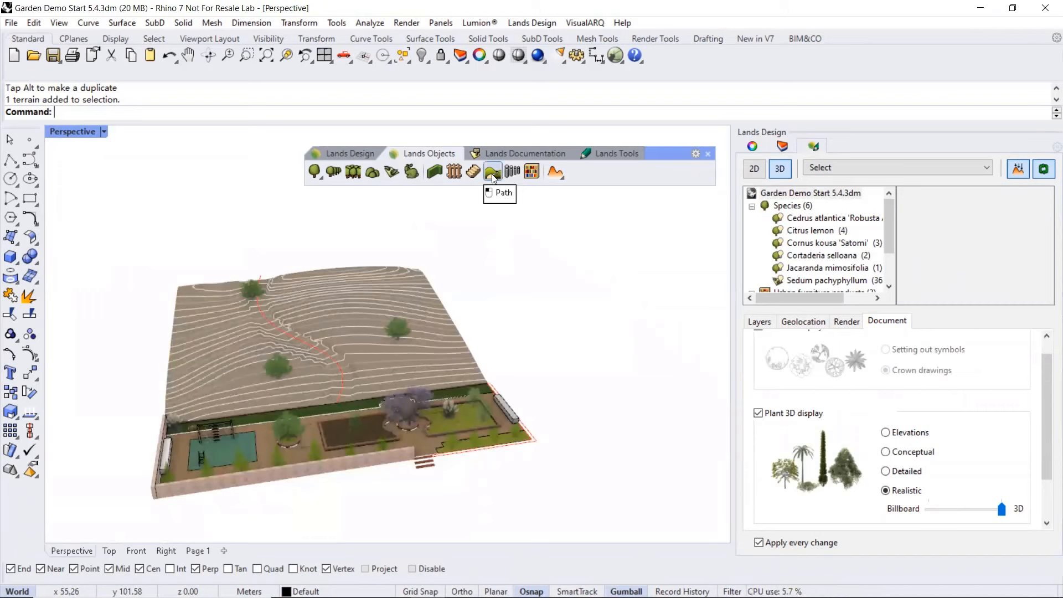
{"action": "left_click", "coordinate": [560, 177]}
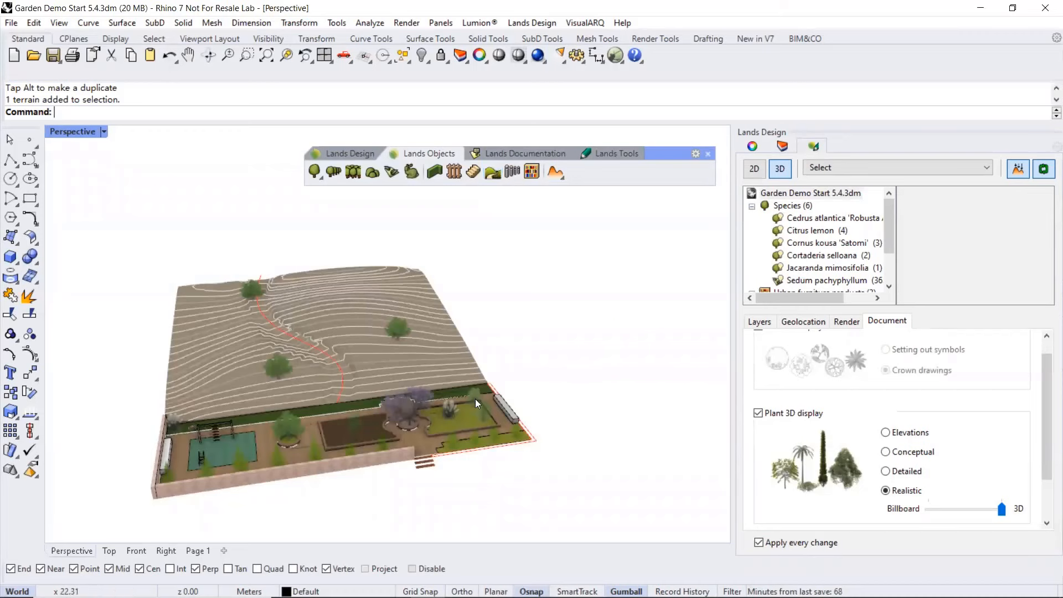
{"action": "scroll", "coordinate": [217, 477], "scroll_direction": "up", "scroll_amount": 6}
{"action": "right_click_drag", "start_coordinate": [273, 405], "coordinate": [324, 315], "text": "shift"}
{"action": "scroll", "coordinate": [324, 316], "scroll_direction": "down", "scroll_amount": 4}
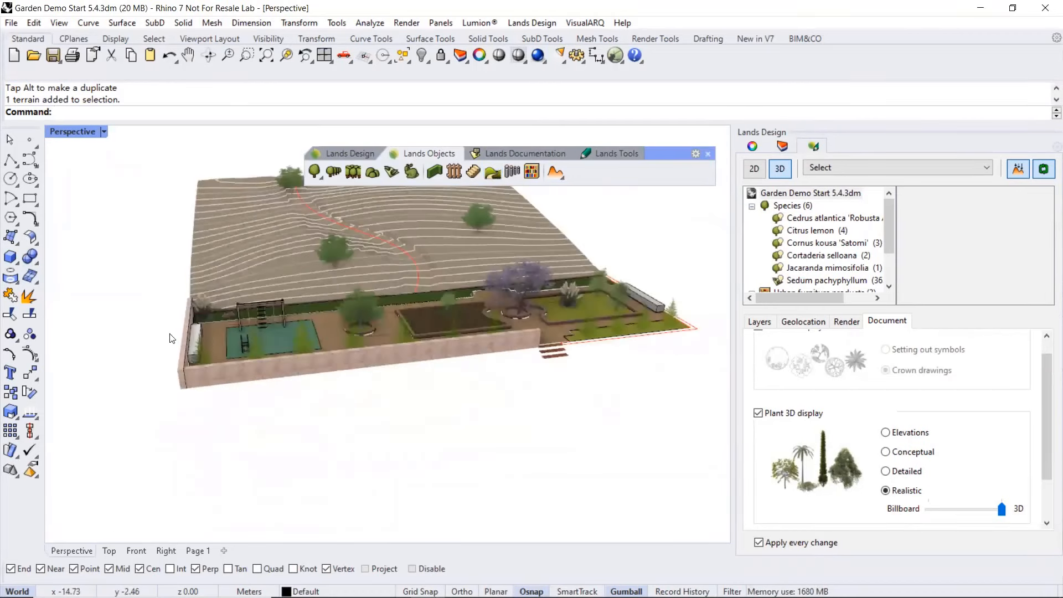
{"action": "left_click", "coordinate": [31, 202]}
{"action": "scroll", "coordinate": [246, 411], "scroll_direction": "up", "scroll_amount": 2}
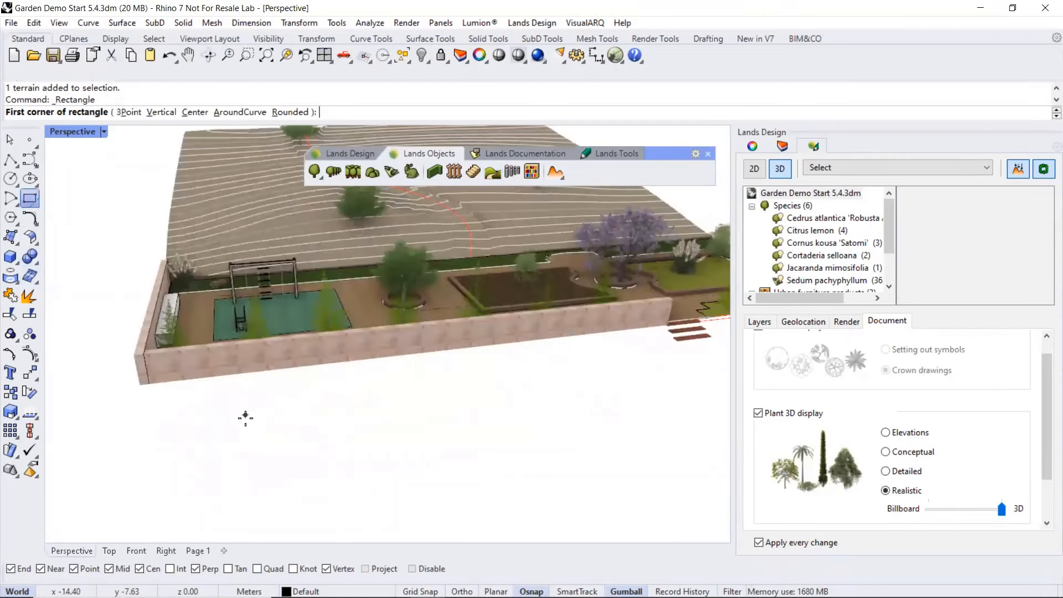
{"action": "left_click", "coordinate": [249, 418]}
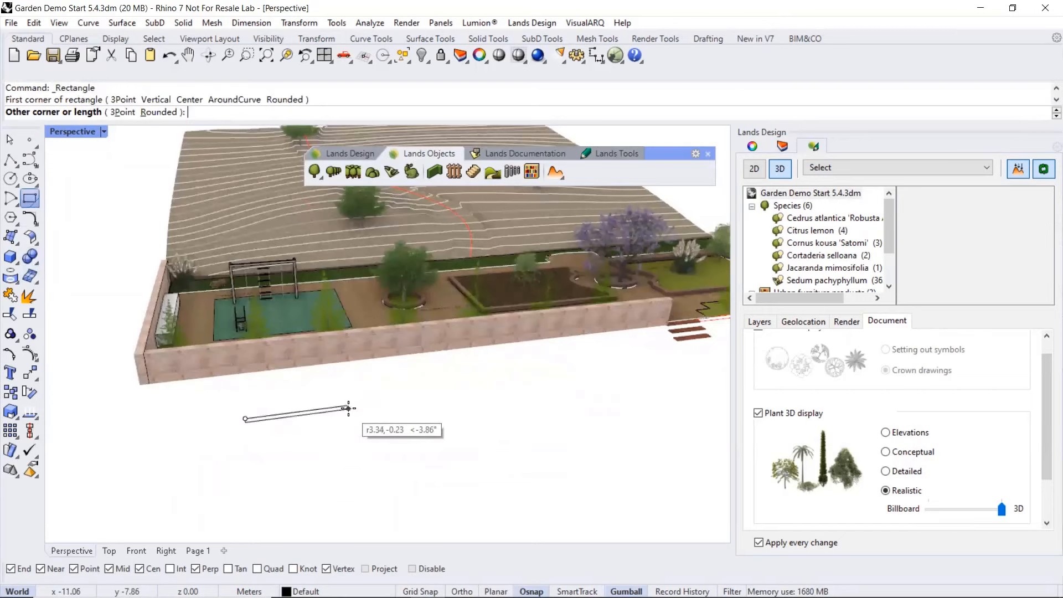
{"action": "left_click", "coordinate": [348, 408]}
{"action": "scroll", "coordinate": [379, 322], "scroll_direction": "down", "scroll_amount": 4}
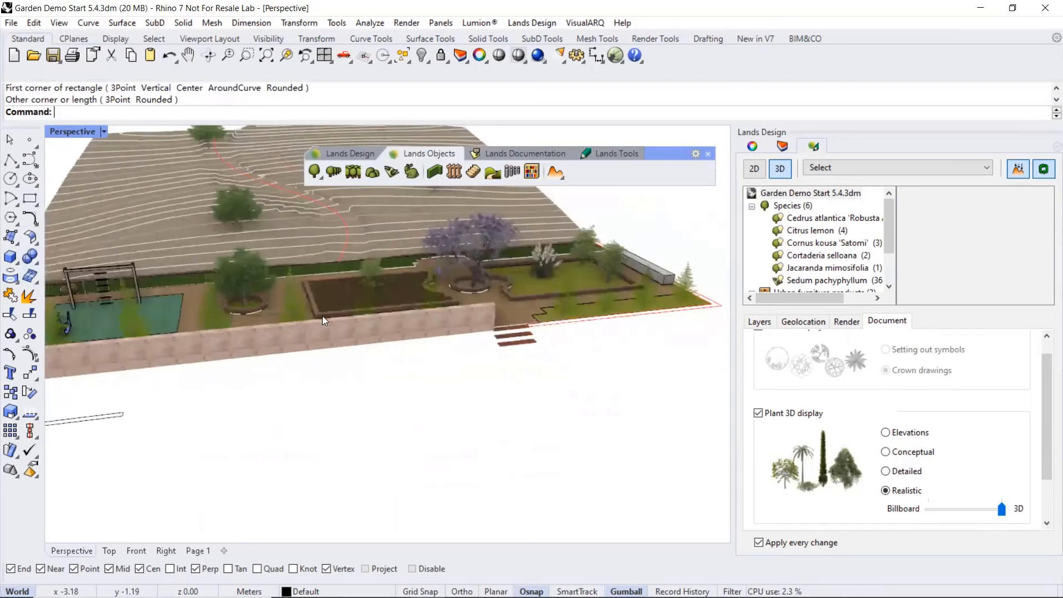
Draw an S-shaped degree 3 control-point curve on the empty ground in front of the garden
{"action": "left_click", "coordinate": [30, 160]}
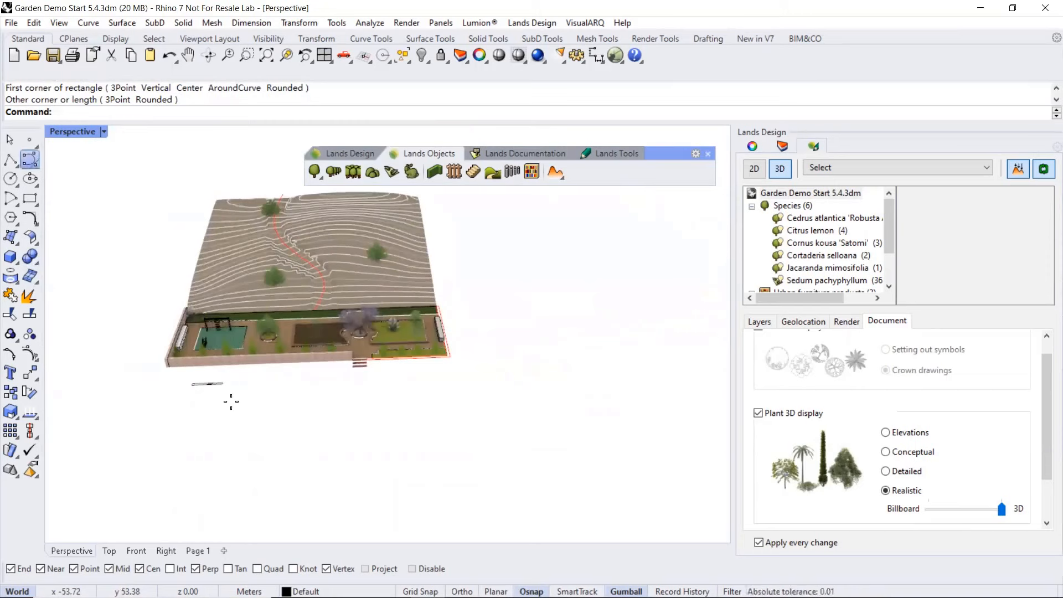
{"action": "left_click", "coordinate": [252, 466]}
{"action": "left_click", "coordinate": [309, 401]}
{"action": "left_click", "coordinate": [412, 458]}
{"action": "left_click", "coordinate": [485, 461]}
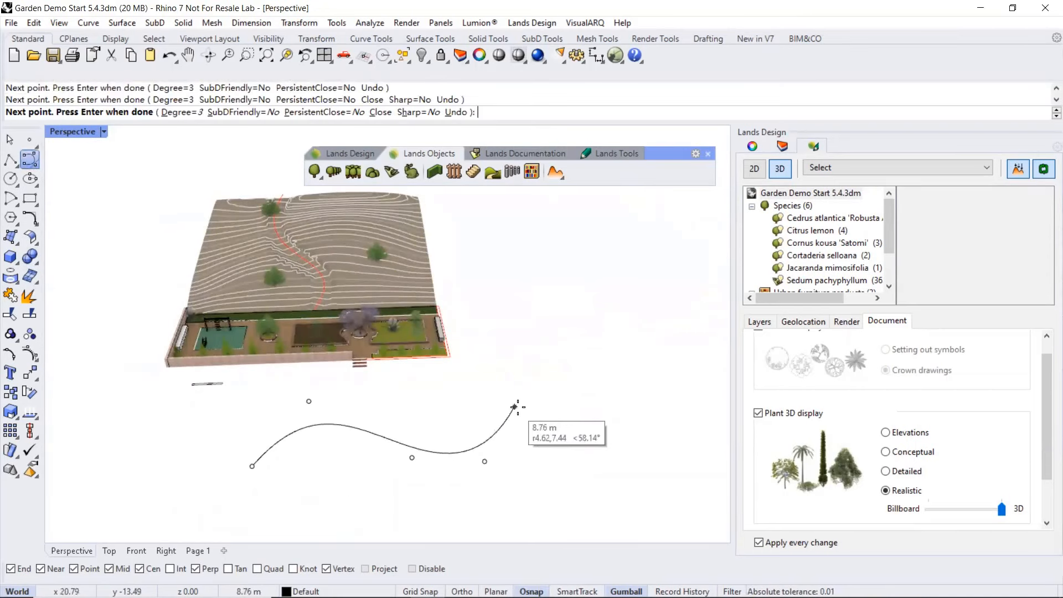
{"action": "right_click", "coordinate": [522, 407]}
Insert a path object with a rectangular 3.00 x 0.20 section and bottom-center justification along the S-shaped curve
{"action": "right_click_drag", "start_coordinate": [435, 380], "coordinate": [462, 367]}
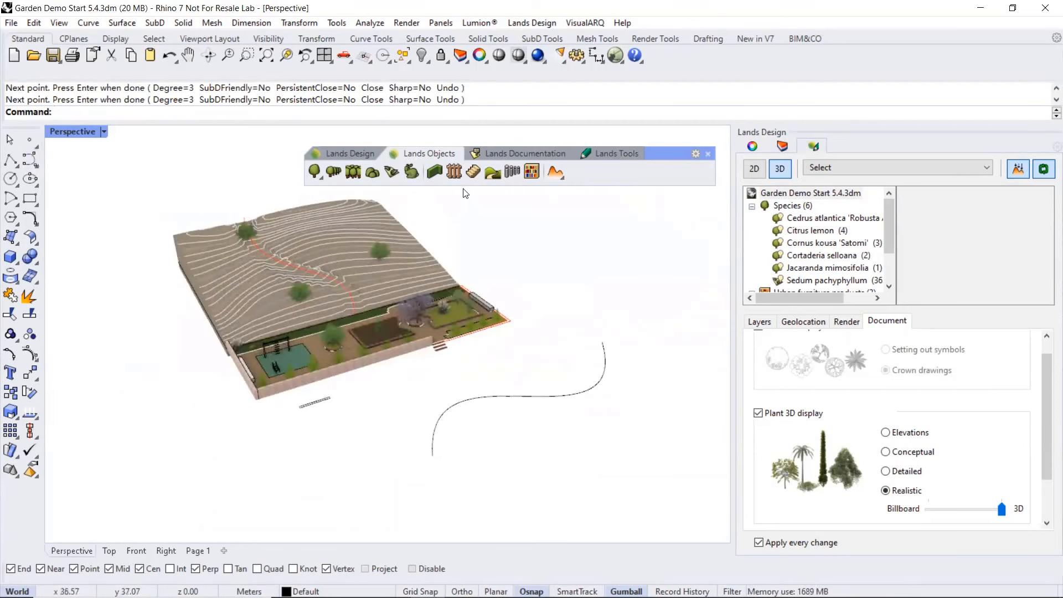
{"action": "left_click", "coordinate": [492, 173]}
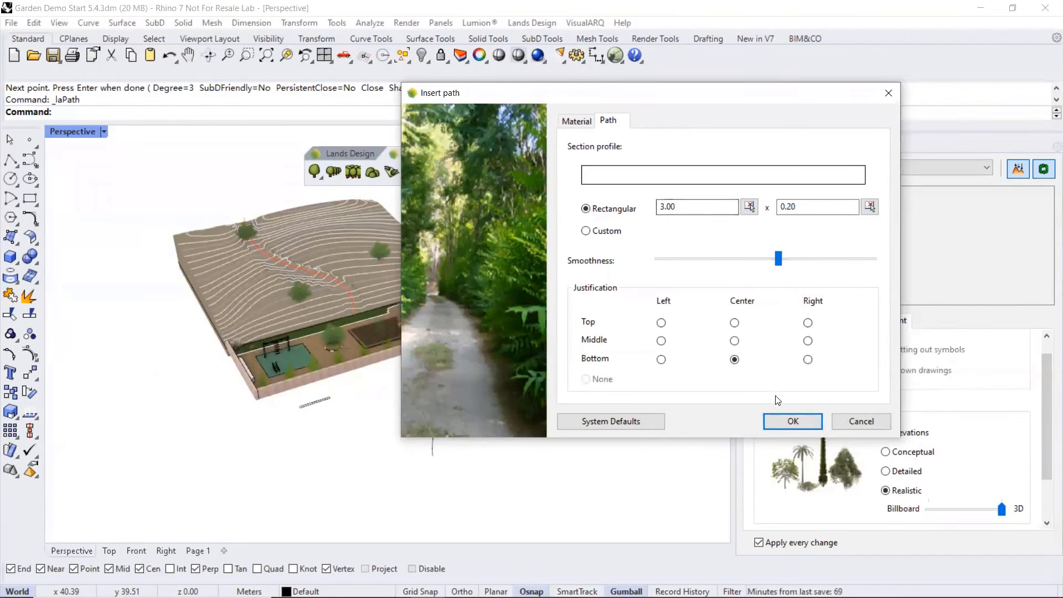
{"action": "left_click", "coordinate": [774, 423]}
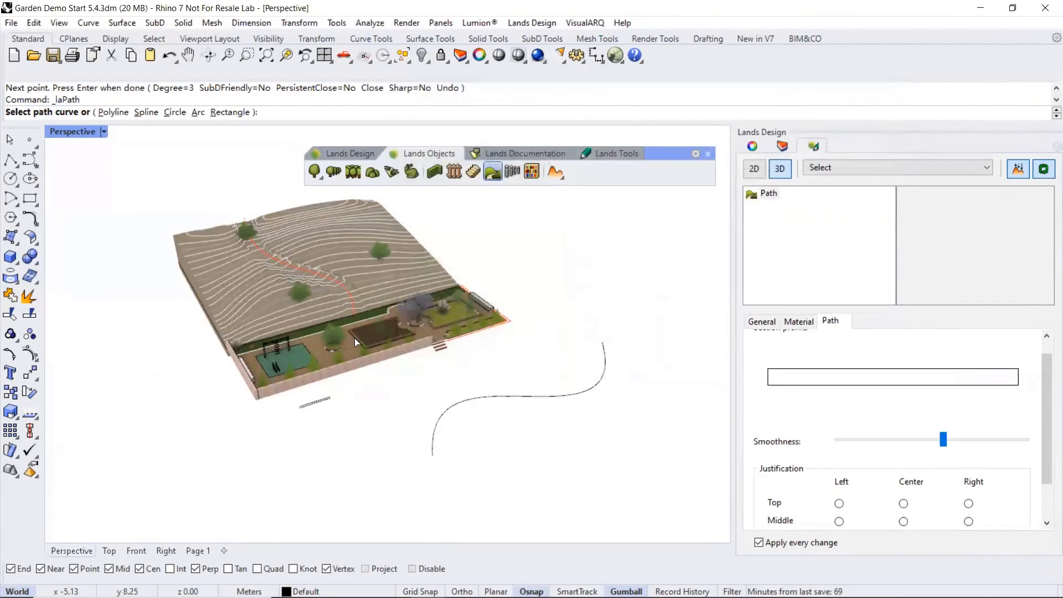
{"action": "left_click", "coordinate": [474, 398]}
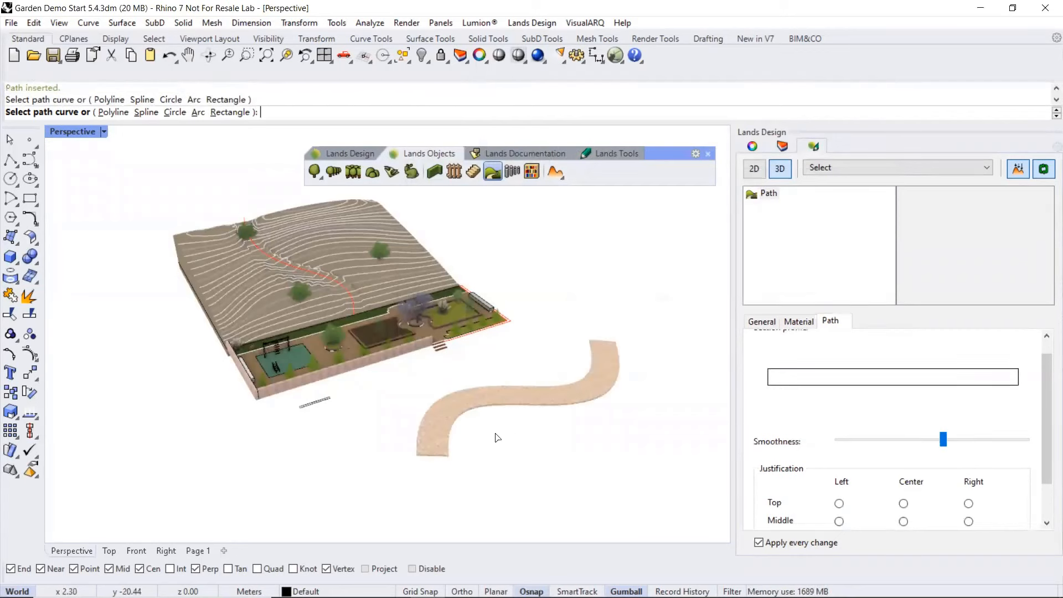
{"action": "scroll", "coordinate": [515, 398], "scroll_direction": "up", "scroll_amount": 3}
{"action": "right_click_drag", "start_coordinate": [515, 396], "coordinate": [567, 327]}
{"action": "scroll", "coordinate": [578, 302], "scroll_direction": "up", "scroll_amount": 5}
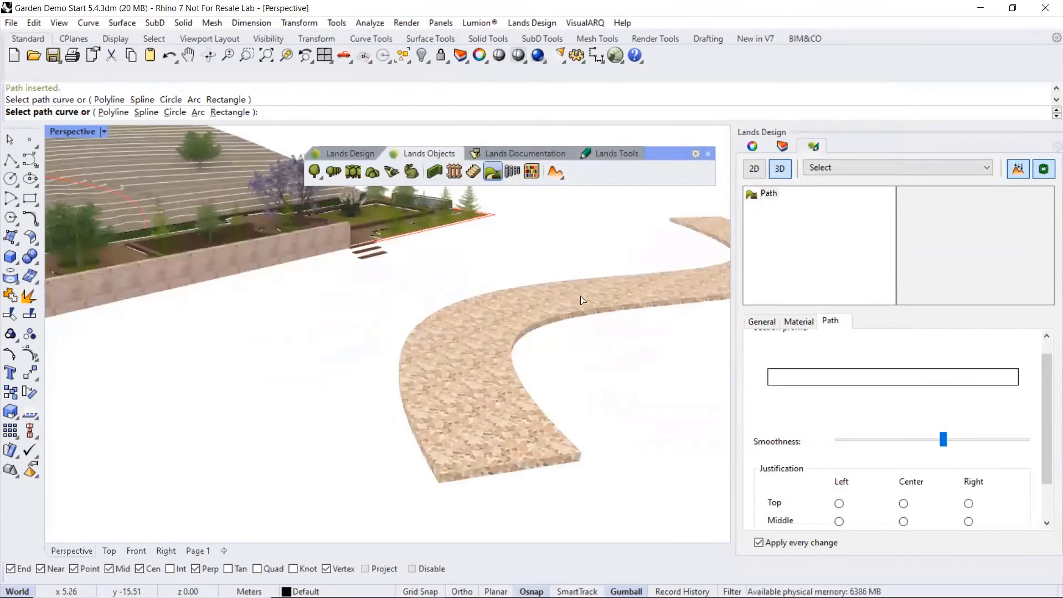
{"action": "scroll", "coordinate": [554, 319], "scroll_direction": "down", "scroll_amount": 3}
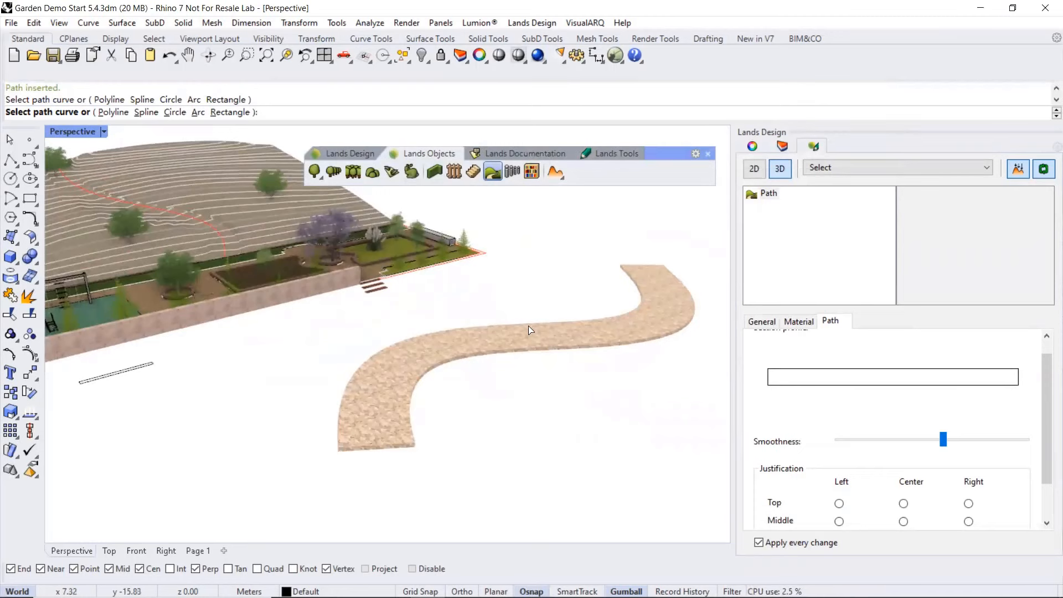
{"action": "scroll", "coordinate": [243, 244], "scroll_direction": "up", "scroll_amount": 5}
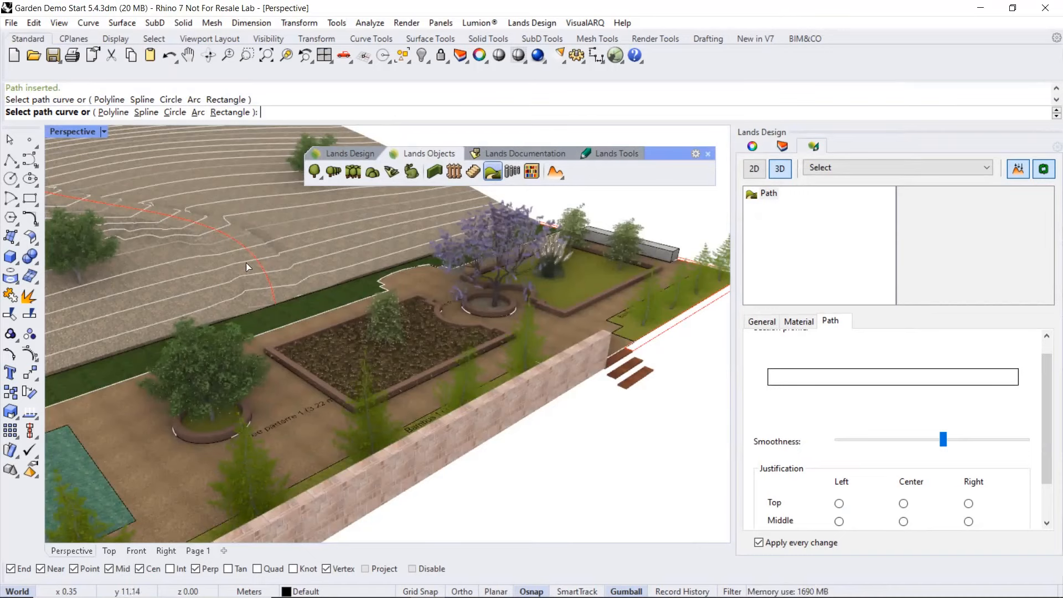
{"action": "scroll", "coordinate": [247, 265], "scroll_direction": "down", "scroll_amount": 10}
{"action": "right_click_drag", "start_coordinate": [432, 318], "coordinate": [508, 353], "text": "shift"}
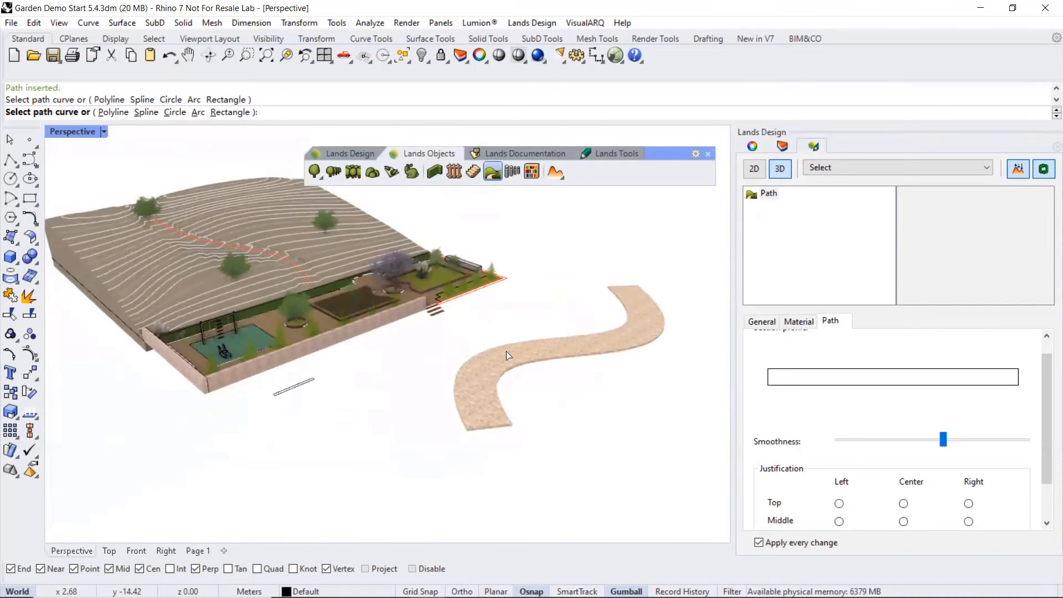
{"action": "key", "text": "Escape"}
Reshape the inserted path's cross-section by moving the profile control points at its near end, and deselect the path
{"action": "left_click", "coordinate": [508, 354]}
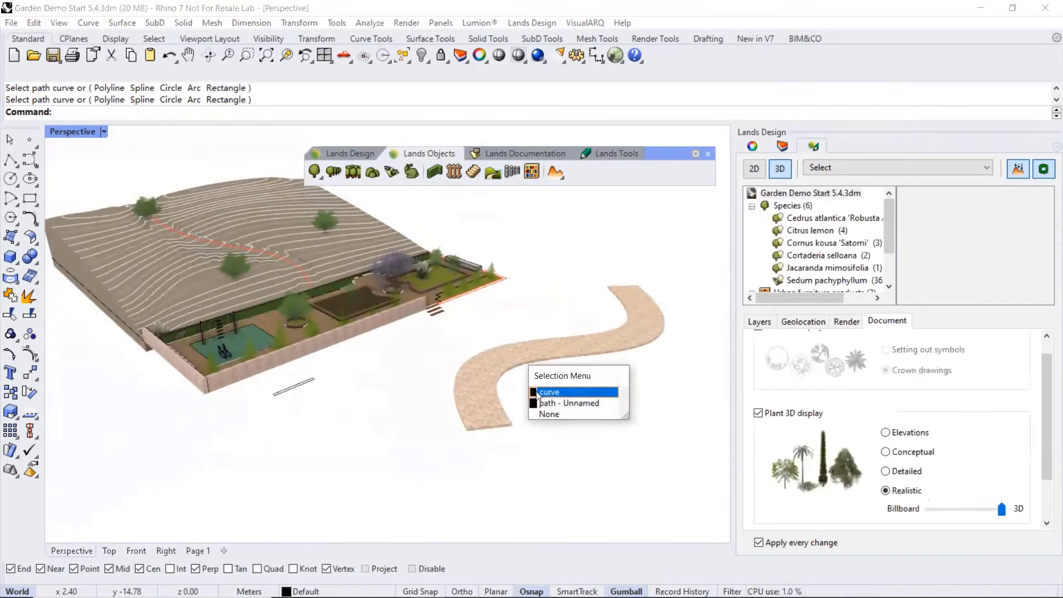
{"action": "left_click", "coordinate": [568, 403]}
{"action": "left_click_drag", "start_coordinate": [1046, 460], "coordinate": [1046, 494]}
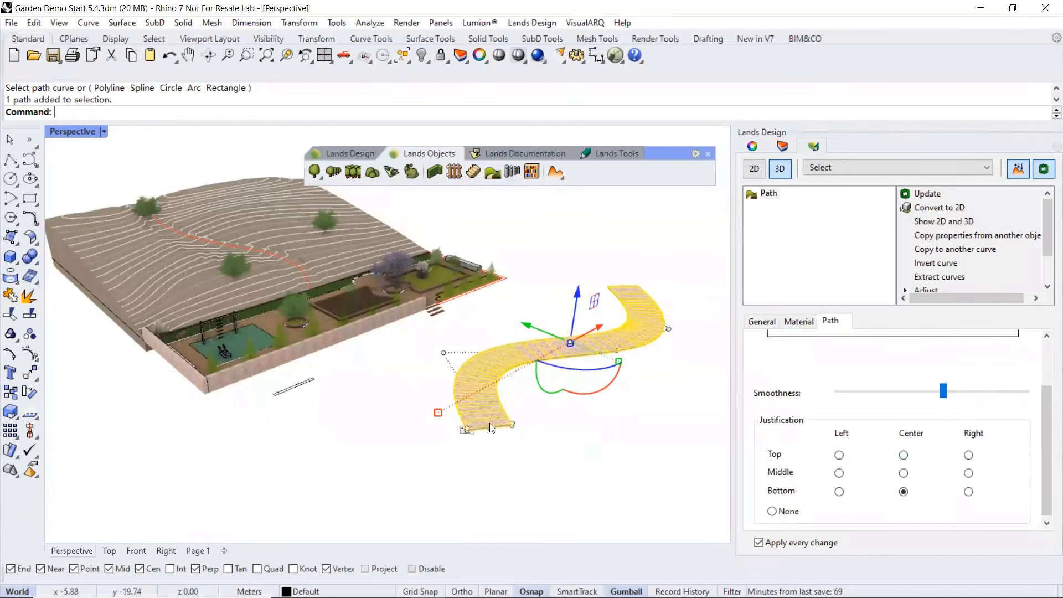
{"action": "scroll", "coordinate": [493, 425], "scroll_direction": "up", "scroll_amount": 3}
{"action": "left_click_drag", "start_coordinate": [532, 451], "coordinate": [470, 417]}
{"action": "left_click_drag", "start_coordinate": [469, 419], "coordinate": [484, 420]}
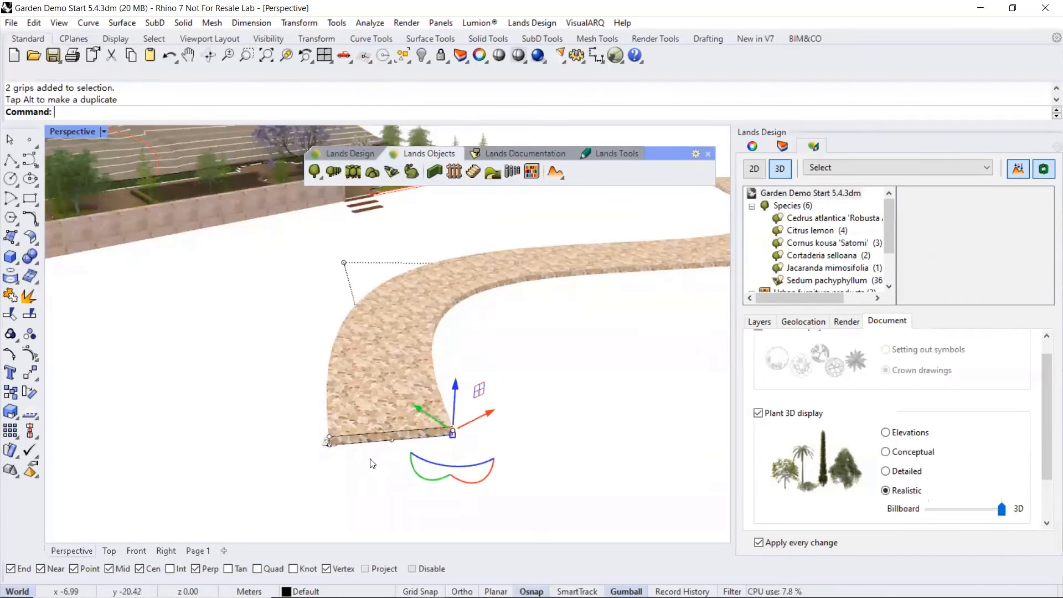
{"action": "left_click", "coordinate": [331, 441]}
{"action": "left_click_drag", "start_coordinate": [344, 431], "coordinate": [386, 433]}
{"action": "key", "text": "Escape"}
{"action": "scroll", "coordinate": [347, 383], "scroll_direction": "down", "scroll_amount": 3}
{"action": "scroll", "coordinate": [304, 297], "scroll_direction": "up", "scroll_amount": 5}
{"action": "scroll", "coordinate": [304, 292], "scroll_direction": "down", "scroll_amount": 6}
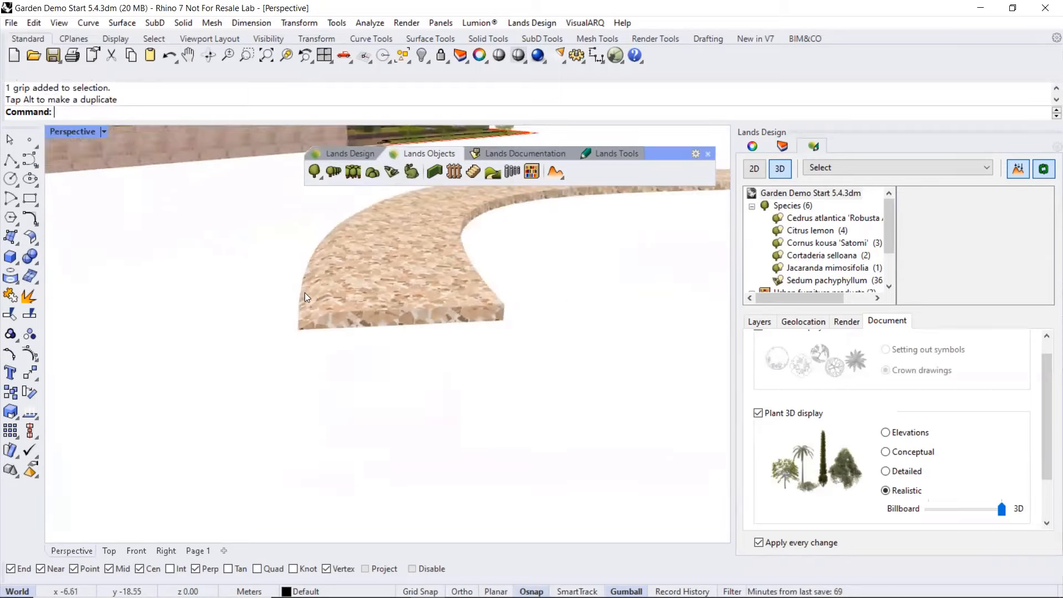
{"action": "scroll", "coordinate": [363, 316], "scroll_direction": "up", "scroll_amount": 5}
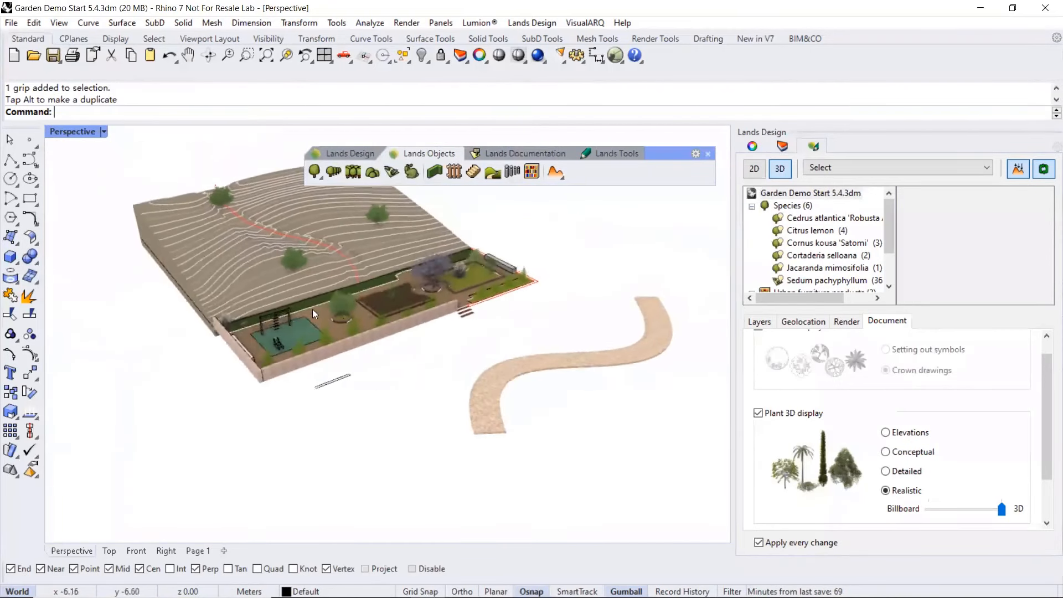
Examine the border walls around the planted bed and the playground area in the garden
{"action": "scroll", "coordinate": [465, 316], "scroll_direction": "up", "scroll_amount": 3}
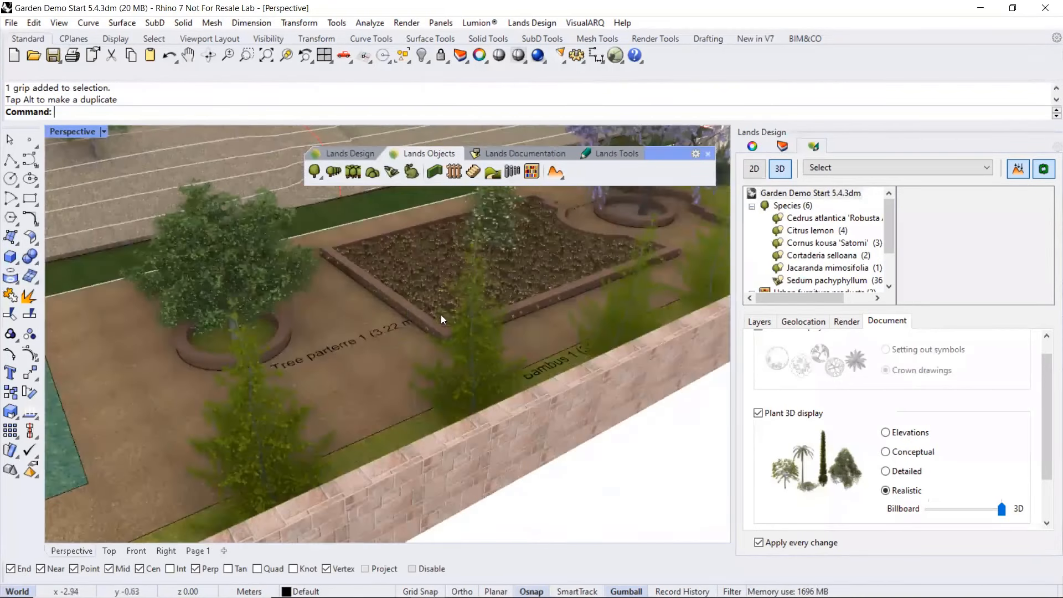
{"action": "left_click", "coordinate": [407, 307]}
{"action": "scroll", "coordinate": [406, 307], "scroll_direction": "down", "scroll_amount": 3}
{"action": "scroll", "coordinate": [427, 319], "scroll_direction": "up", "scroll_amount": 3}
{"action": "key", "text": "Escape"}
{"action": "scroll", "coordinate": [294, 330], "scroll_direction": "up", "scroll_amount": 4}
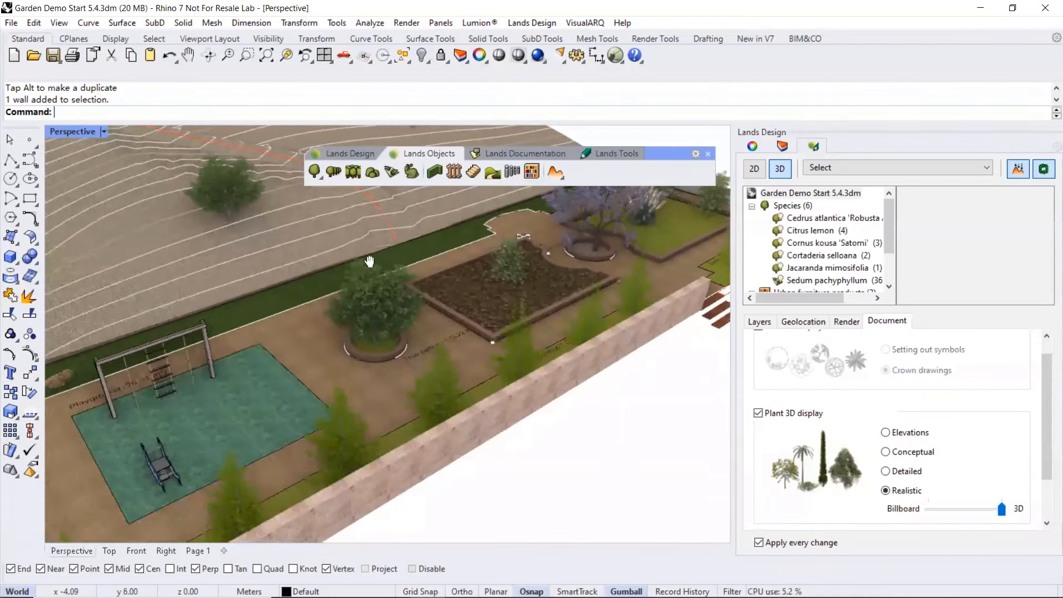
{"action": "scroll", "coordinate": [319, 340], "scroll_direction": "up", "scroll_amount": 3}
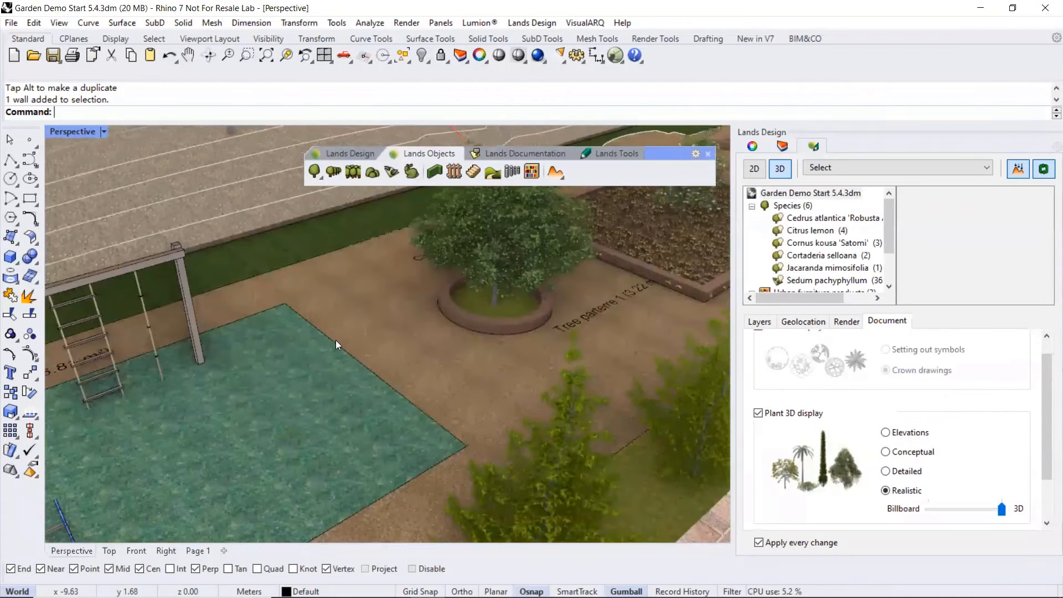
{"action": "scroll", "coordinate": [325, 337], "scroll_direction": "down", "scroll_amount": 3}
{"action": "scroll", "coordinate": [334, 295], "scroll_direction": "up", "scroll_amount": 4}
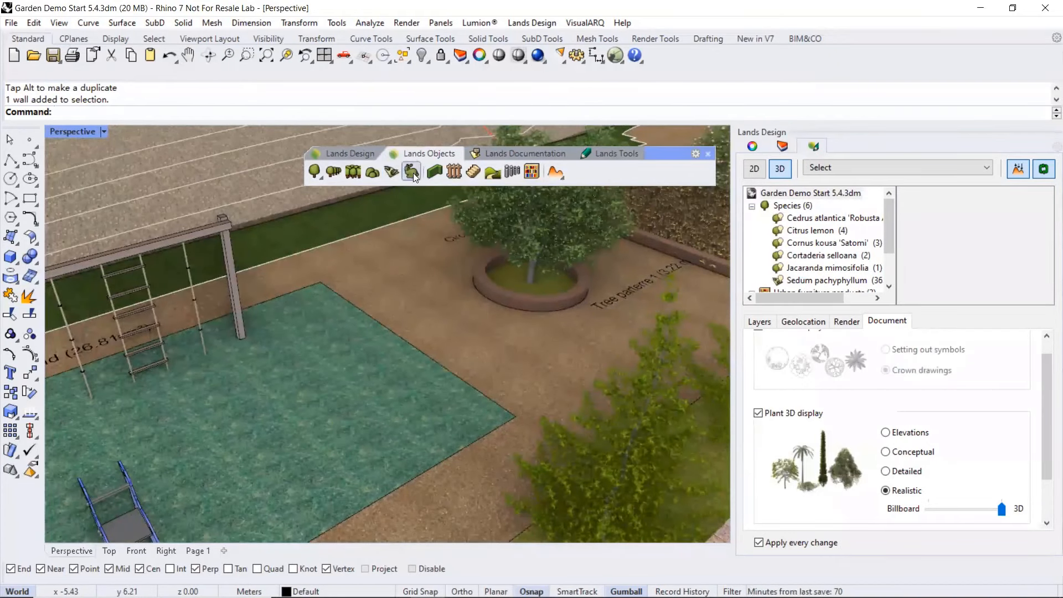
Insert a path with a rectangular 0.20 x 0.20 section and bottom-center justification along the playground's outline
{"action": "left_click", "coordinate": [492, 172]}
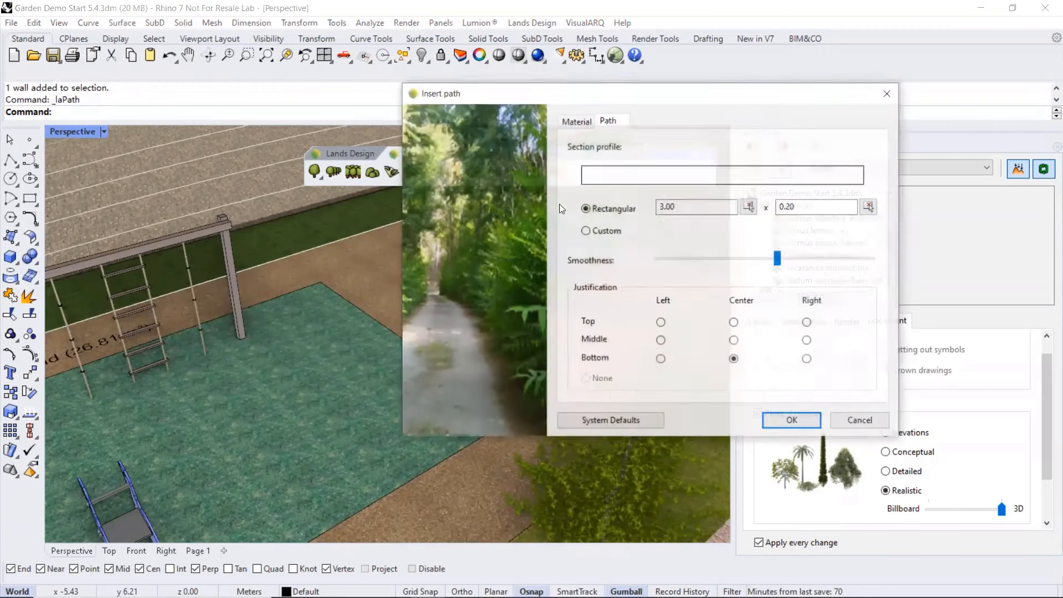
{"action": "type", "text": "0"}
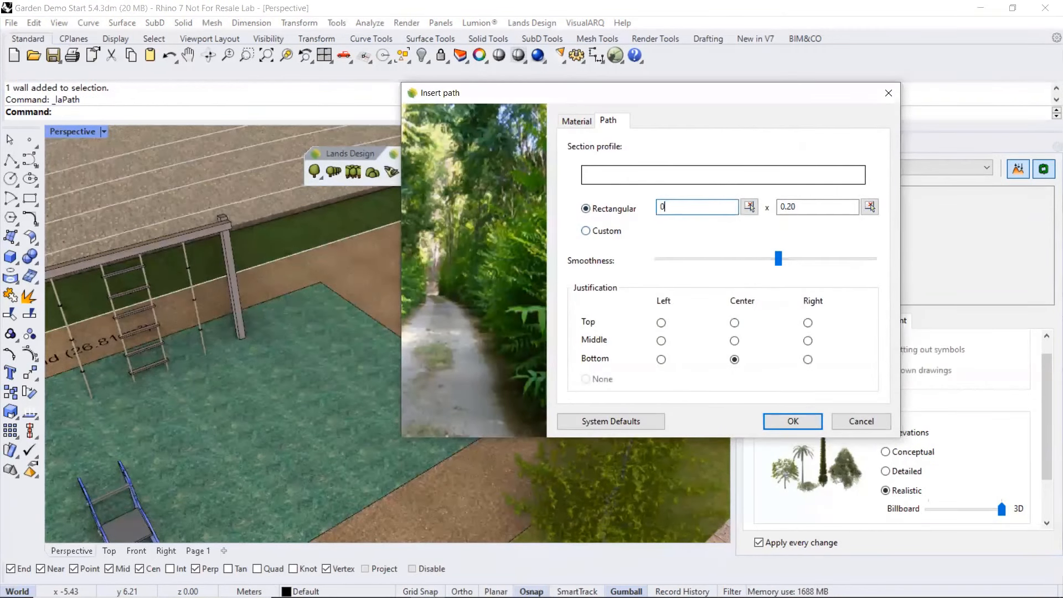
{"action": "type", "text": ".2"}
{"action": "type", "text": "0"}
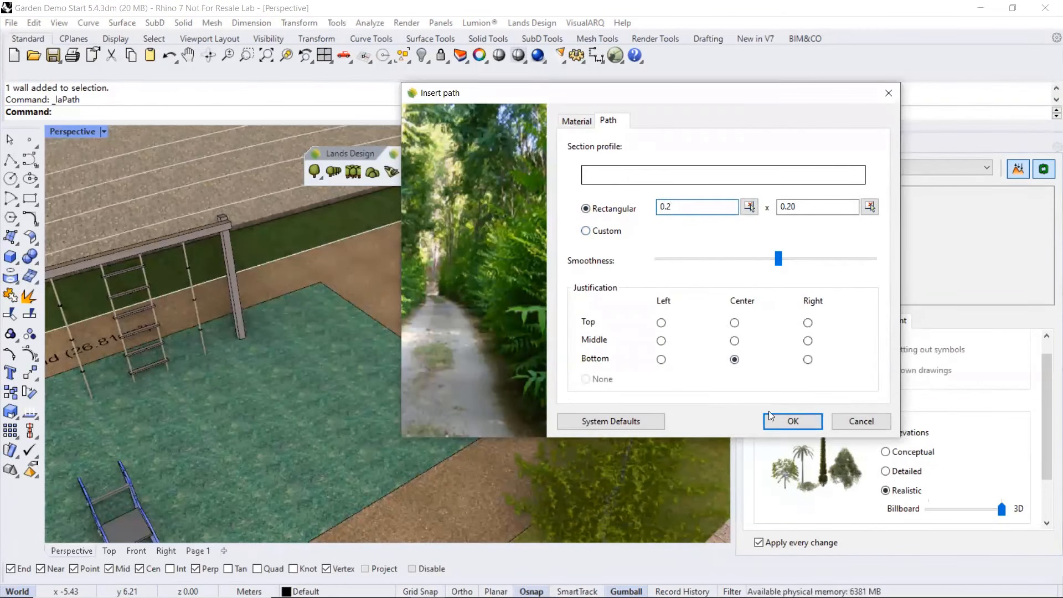
{"action": "left_click", "coordinate": [779, 422]}
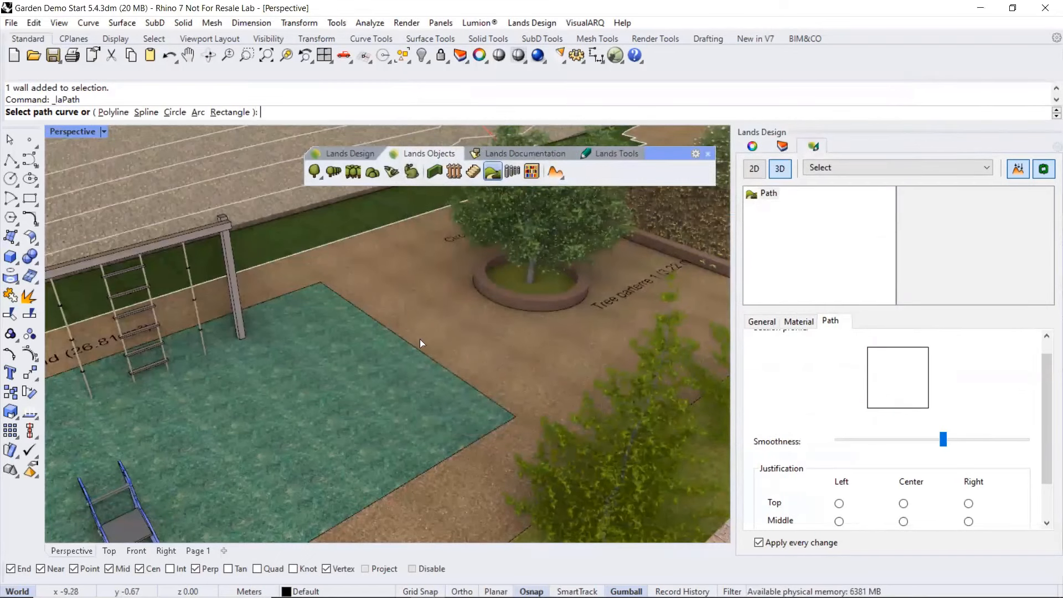
{"action": "scroll", "coordinate": [396, 327], "scroll_direction": "down", "scroll_amount": 10}
{"action": "scroll", "coordinate": [327, 327], "scroll_direction": "up", "scroll_amount": 5}
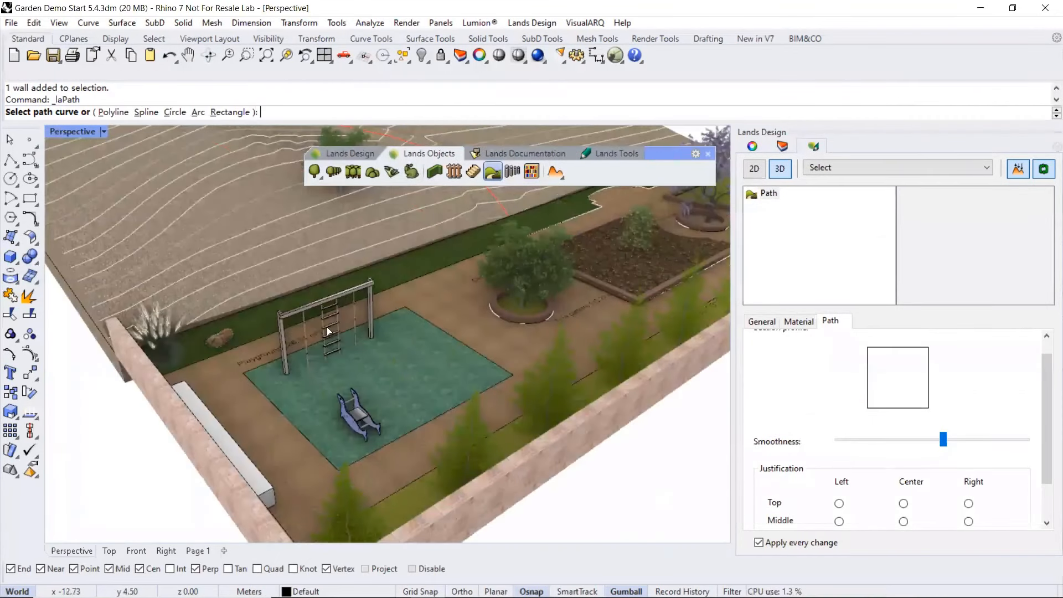
{"action": "left_click", "coordinate": [431, 321]}
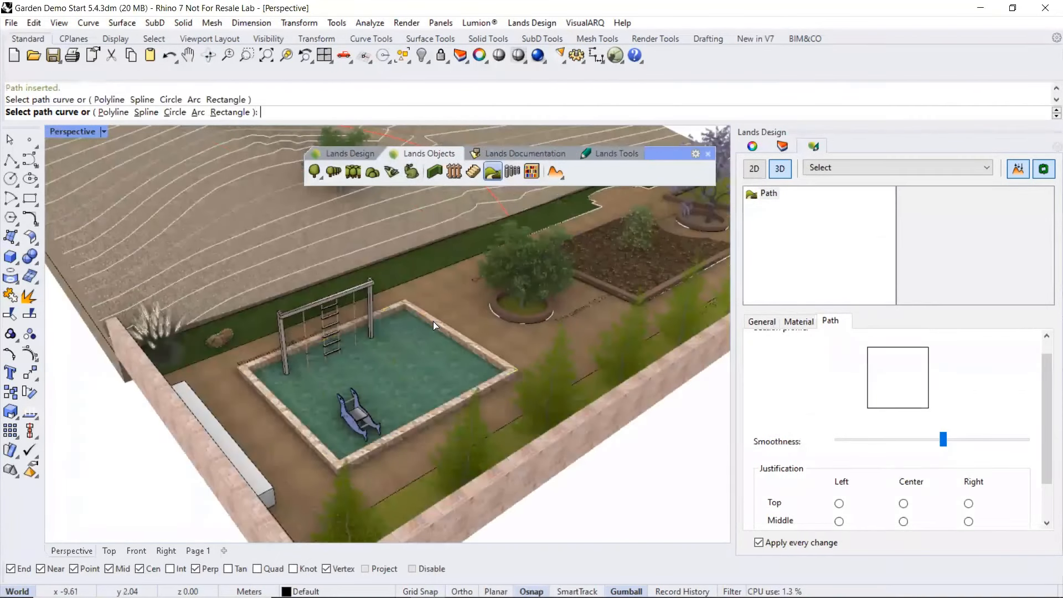
{"action": "key", "text": "Return"}
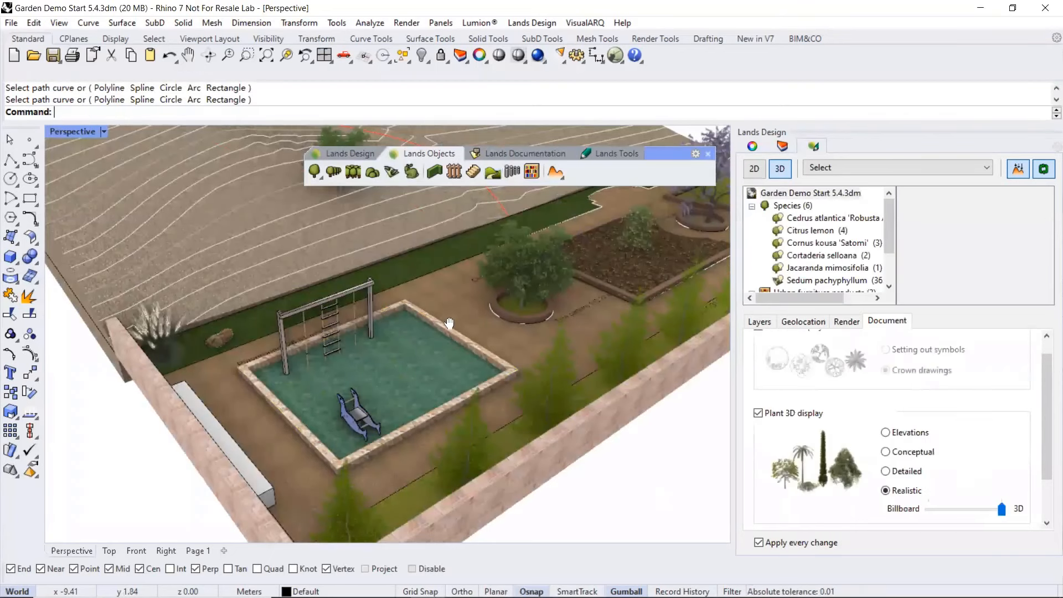
{"action": "scroll", "coordinate": [457, 309], "scroll_direction": "up", "scroll_amount": 2}
{"action": "scroll", "coordinate": [457, 309], "scroll_direction": "up", "scroll_amount": 3}
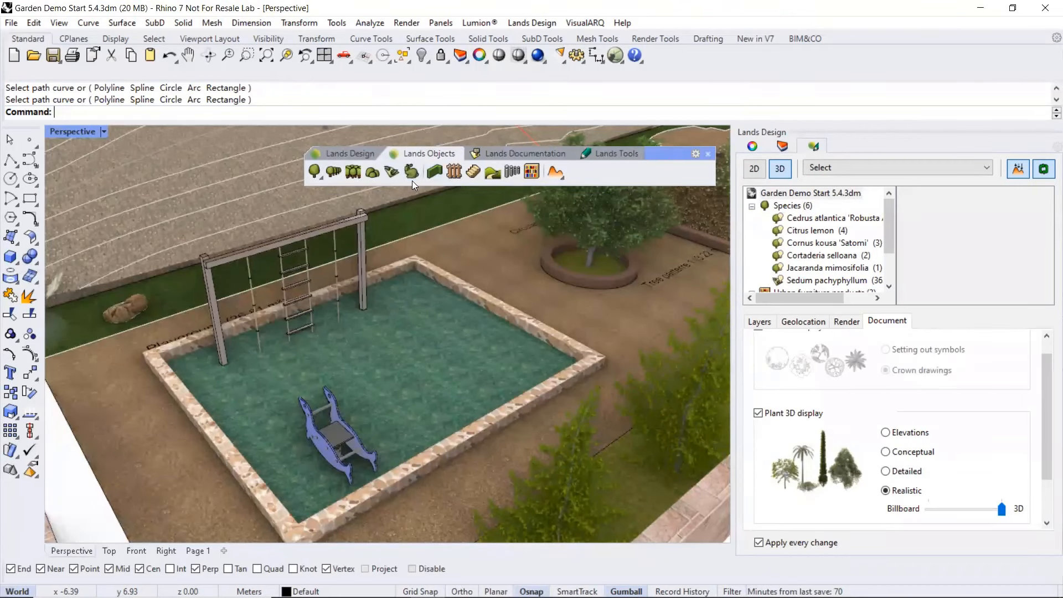
Generate a terrain list and place it on the empty ground beside the garden terrain
{"action": "scroll", "coordinate": [286, 303], "scroll_direction": "down", "scroll_amount": 6}
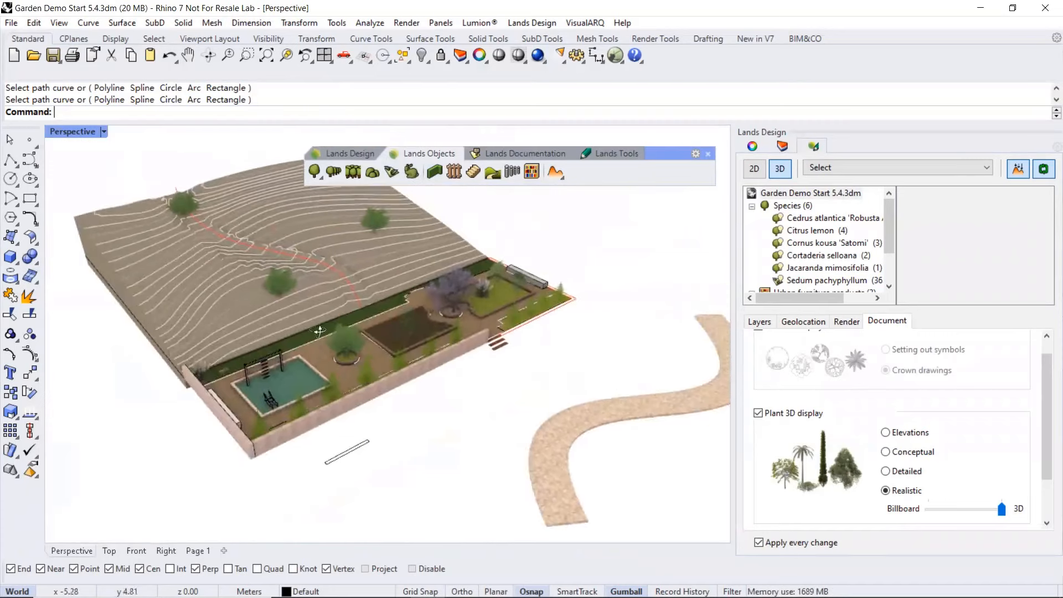
{"action": "scroll", "coordinate": [320, 331], "scroll_direction": "up", "scroll_amount": 5}
{"action": "scroll", "coordinate": [480, 357], "scroll_direction": "down", "scroll_amount": 2}
{"action": "scroll", "coordinate": [372, 263], "scroll_direction": "up", "scroll_amount": 3}
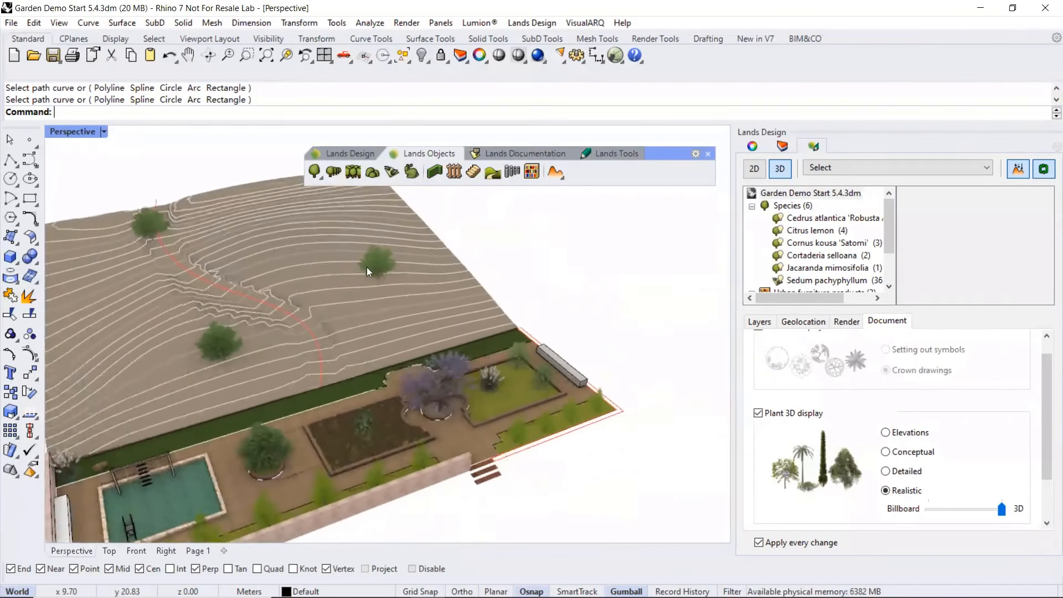
{"action": "scroll", "coordinate": [367, 267], "scroll_direction": "down", "scroll_amount": 1}
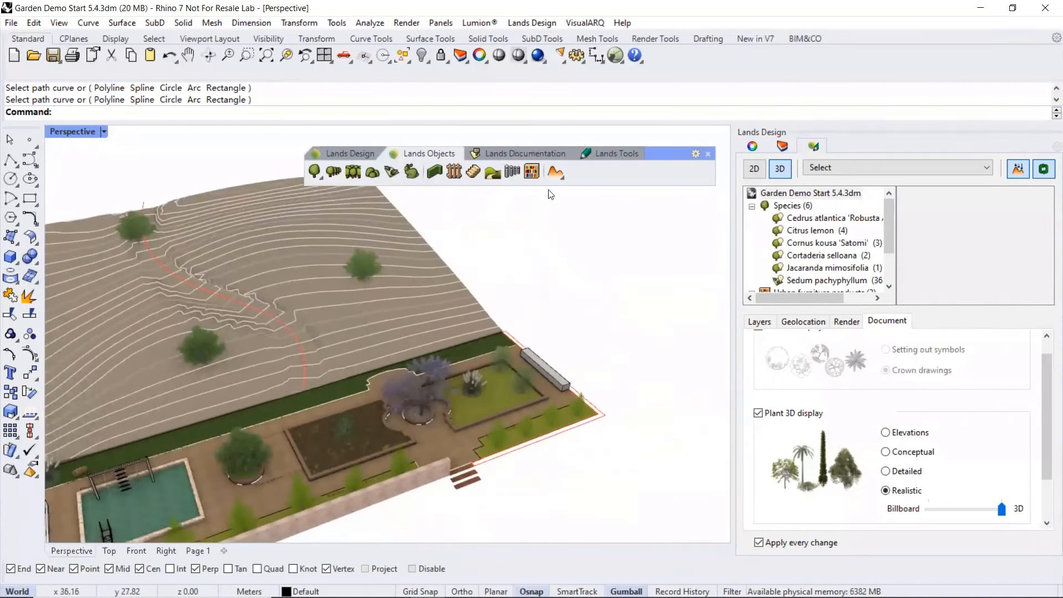
{"action": "left_click", "coordinate": [524, 154]}
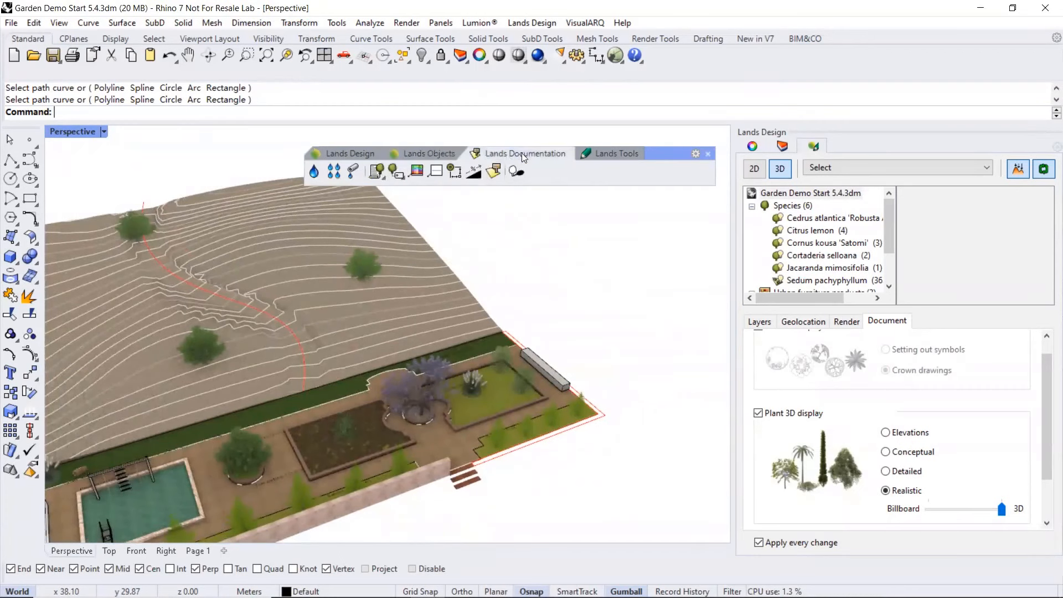
{"action": "left_click", "coordinate": [381, 180]}
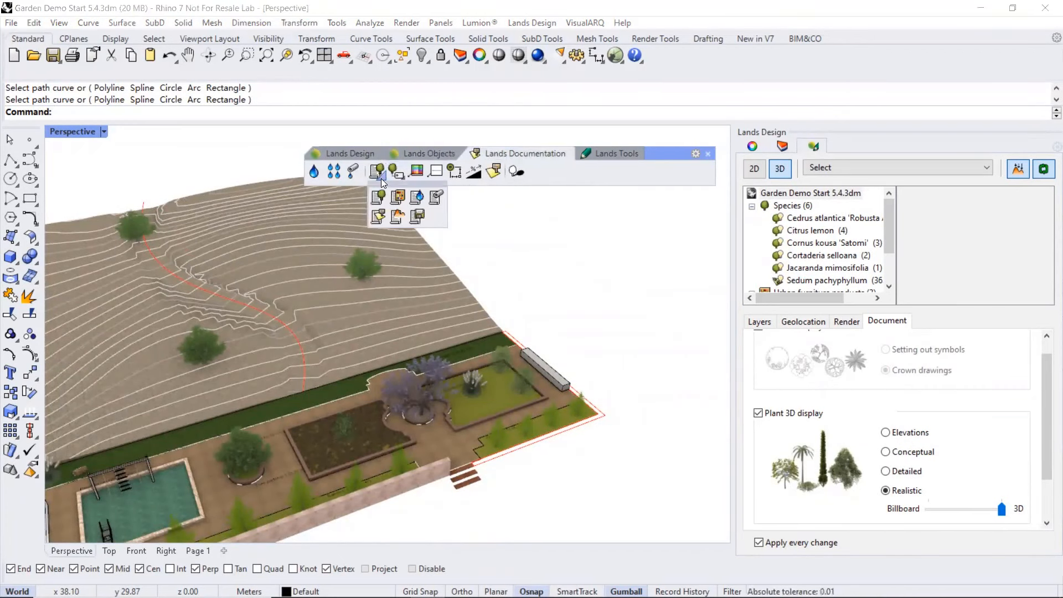
{"action": "left_click", "coordinate": [398, 216]}
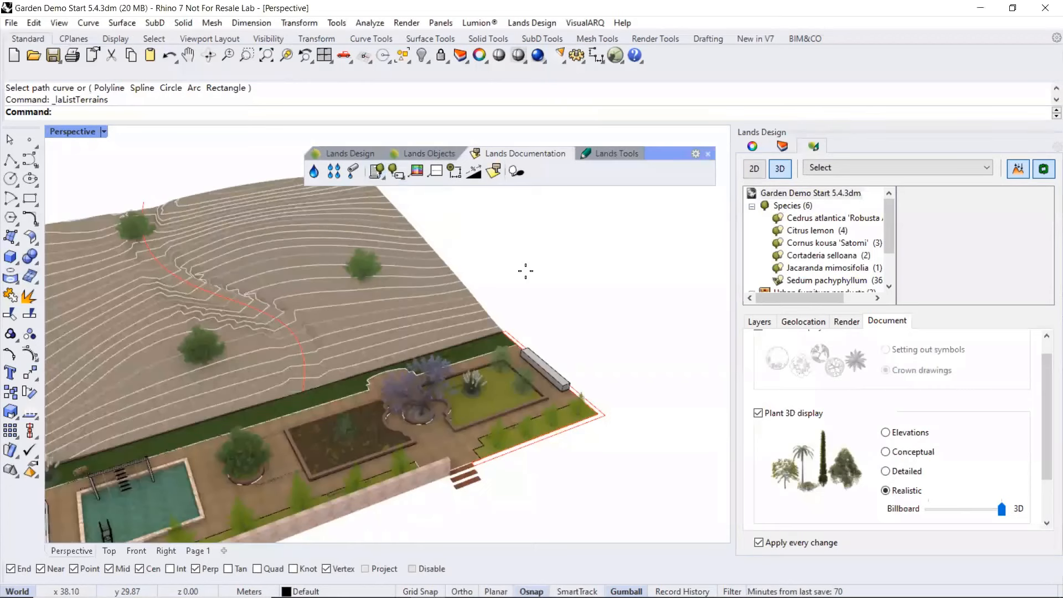
{"action": "key", "text": "Return"}
{"action": "left_click", "coordinate": [549, 277]}
Read the area, fill volume and dig volume entries in the terrain list
{"action": "right_click_drag", "start_coordinate": [575, 323], "coordinate": [420, 331]}
{"action": "right_click_drag", "start_coordinate": [419, 331], "coordinate": [351, 313], "text": "shift"}
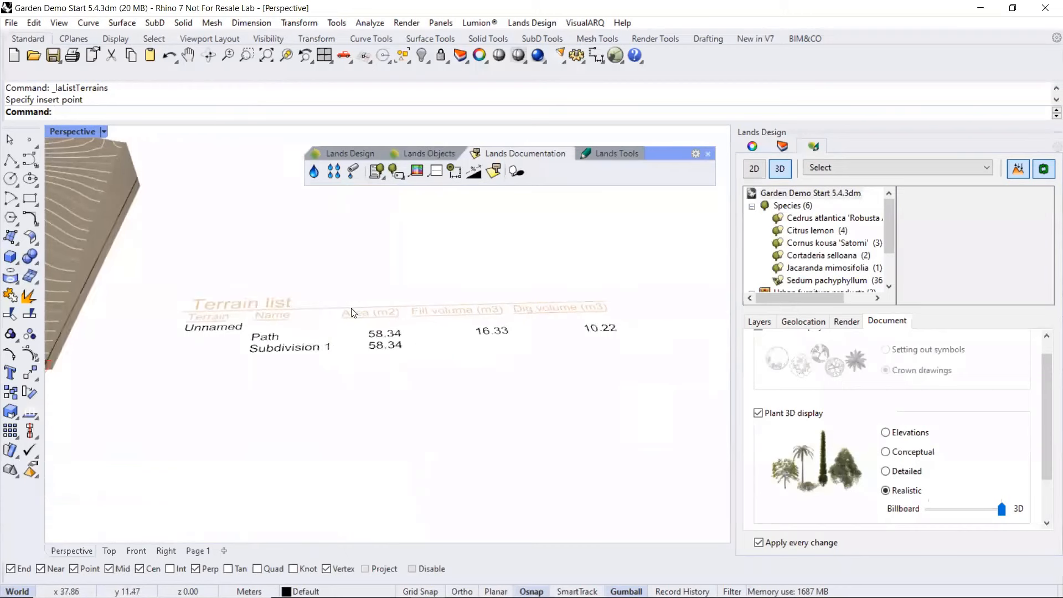
{"action": "scroll", "coordinate": [398, 344], "scroll_direction": "up", "scroll_amount": 2}
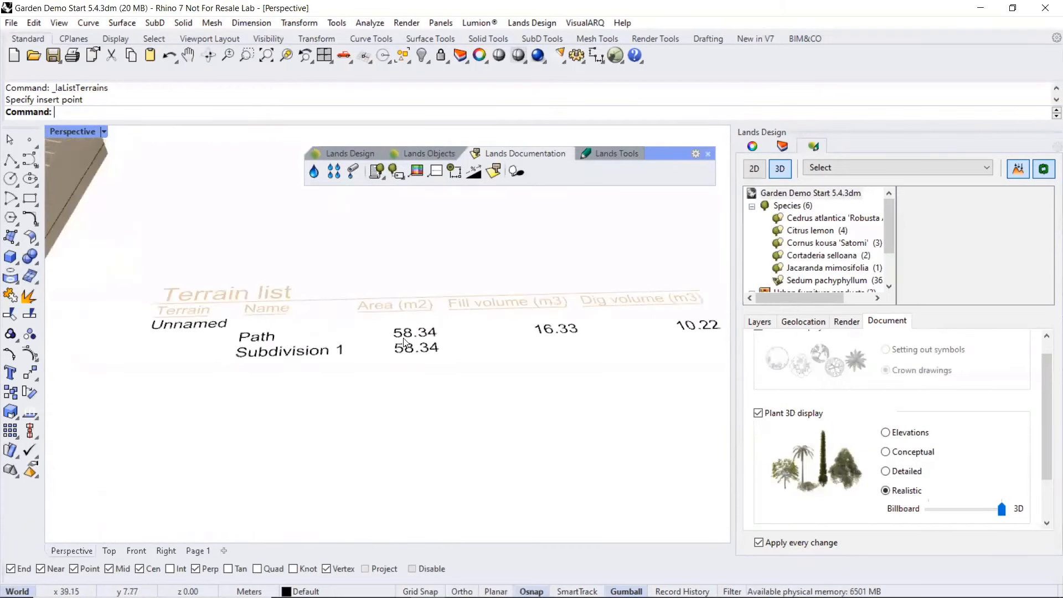
{"action": "right_click_drag", "start_coordinate": [405, 341], "coordinate": [337, 316], "text": "shift"}
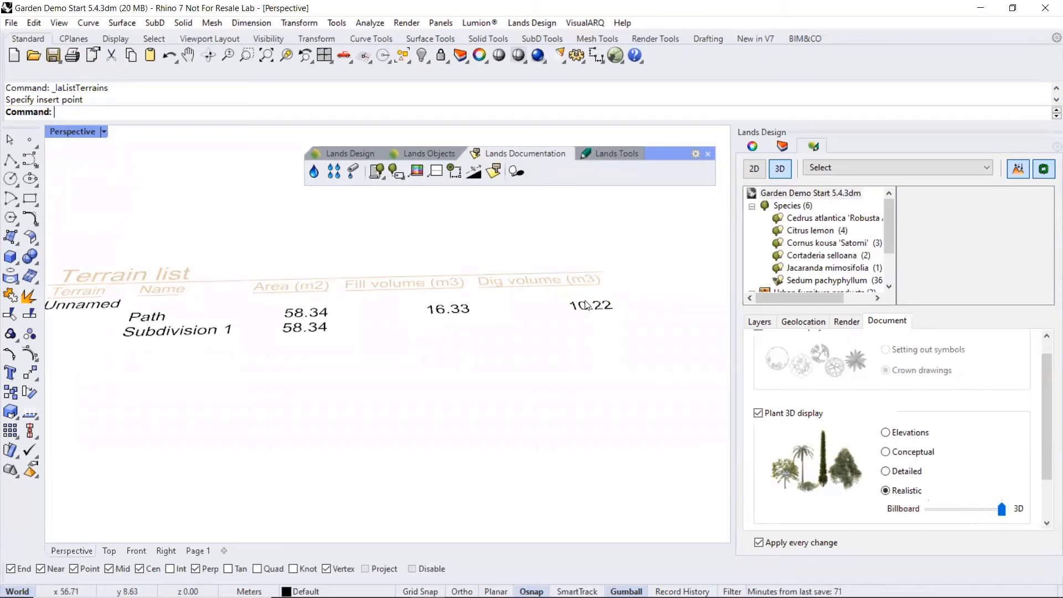
{"action": "scroll", "coordinate": [570, 318], "scroll_direction": "down", "scroll_amount": 4}
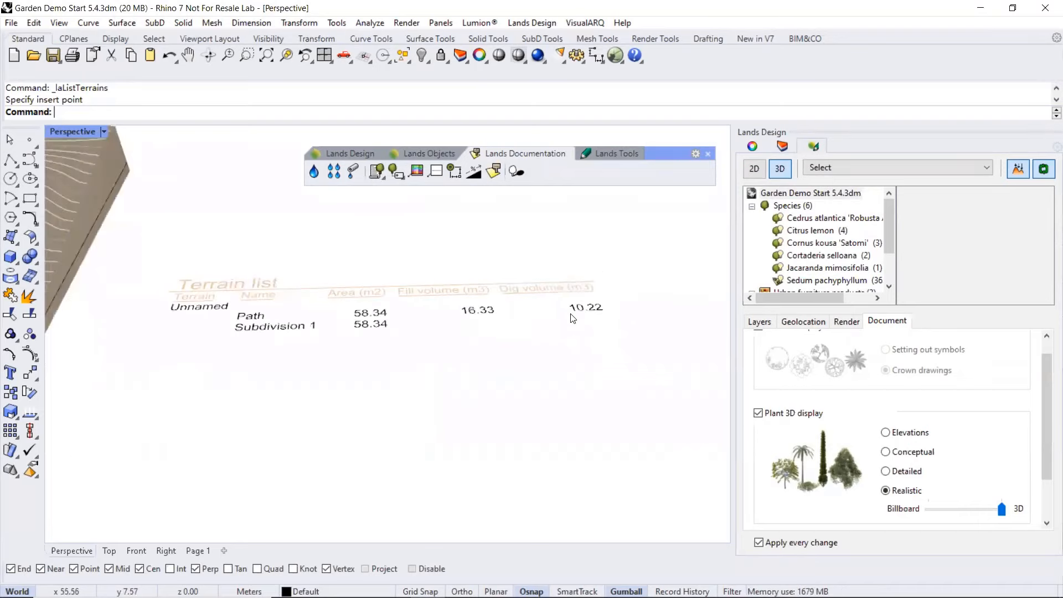
{"action": "right_click_drag", "start_coordinate": [389, 310], "coordinate": [524, 308], "text": "shift"}
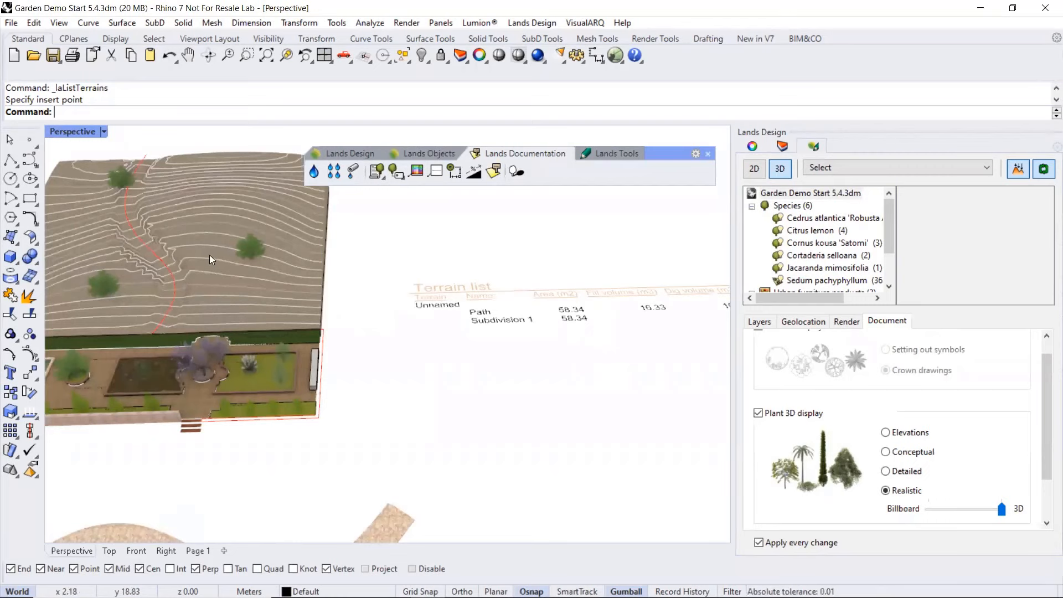
Draw a rectangle about 9.6 by 7.1 m on the terrain slope between the carved path and the terrain's outer edge
{"action": "scroll", "coordinate": [213, 276], "scroll_direction": "up", "scroll_amount": 5}
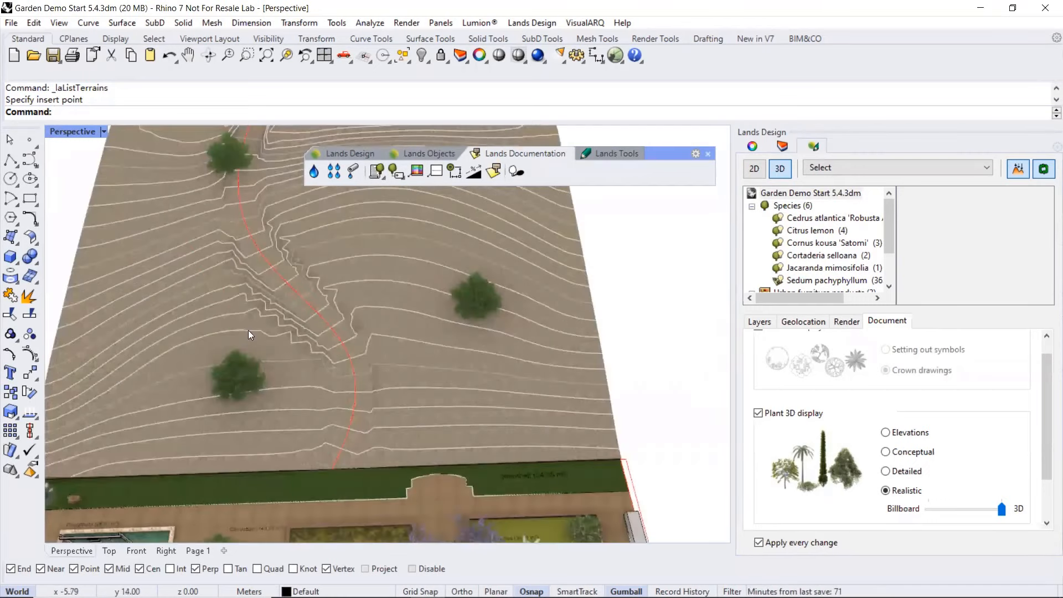
{"action": "right_click_drag", "start_coordinate": [250, 364], "coordinate": [350, 328], "text": "shift"}
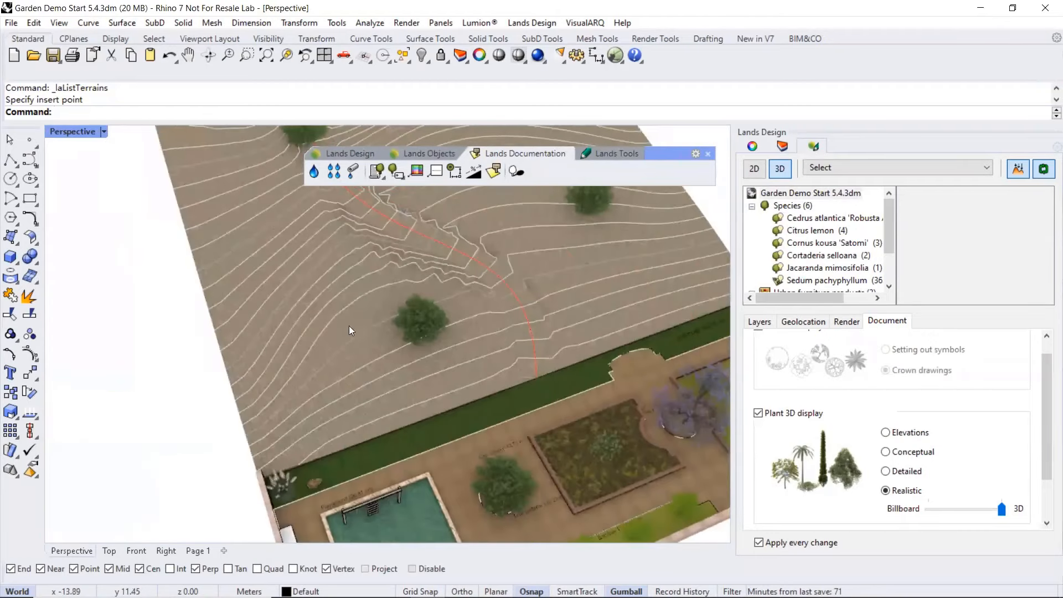
{"action": "left_click", "coordinate": [29, 198]}
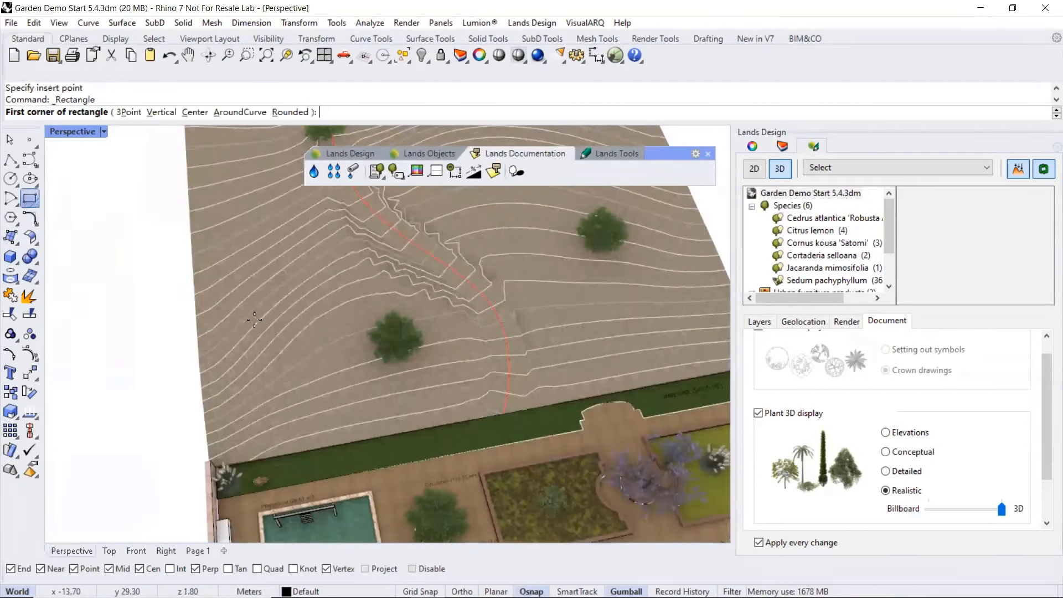
{"action": "left_click", "coordinate": [223, 302]}
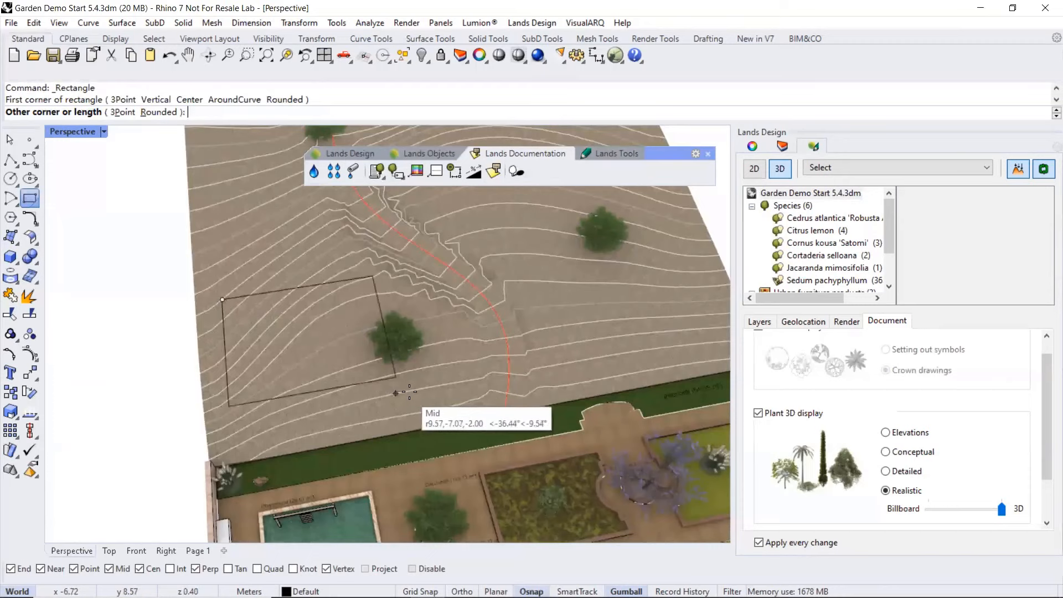
{"action": "left_click", "coordinate": [411, 392]}
{"action": "right_click_drag", "start_coordinate": [411, 391], "coordinate": [374, 314]}
{"action": "scroll", "coordinate": [396, 261], "scroll_direction": "up", "scroll_amount": 5}
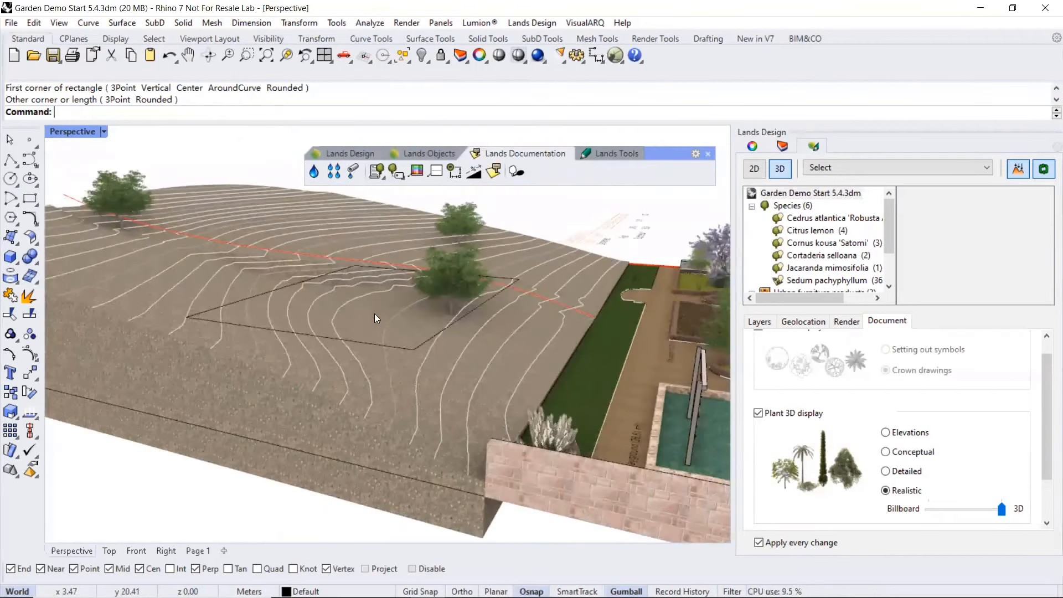
Lower the rectangle vertically so it partly cuts into the slope, and deselect it
{"action": "left_click", "coordinate": [370, 340]}
{"action": "right_click_drag", "start_coordinate": [380, 391], "coordinate": [408, 258]}
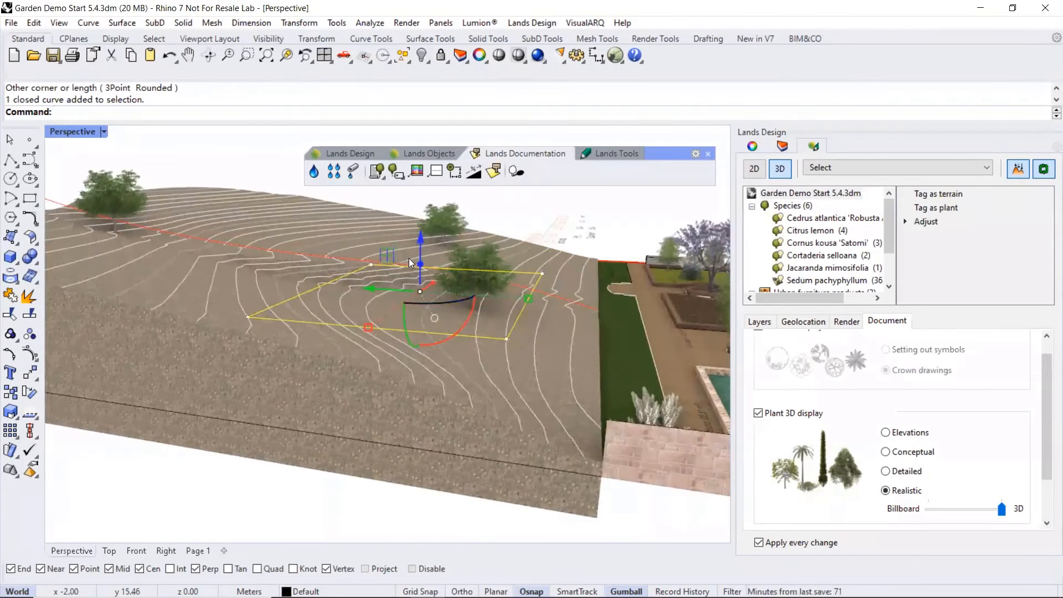
{"action": "left_click_drag", "start_coordinate": [421, 238], "coordinate": [423, 262]}
{"action": "right_click_drag", "start_coordinate": [482, 357], "coordinate": [481, 355]}
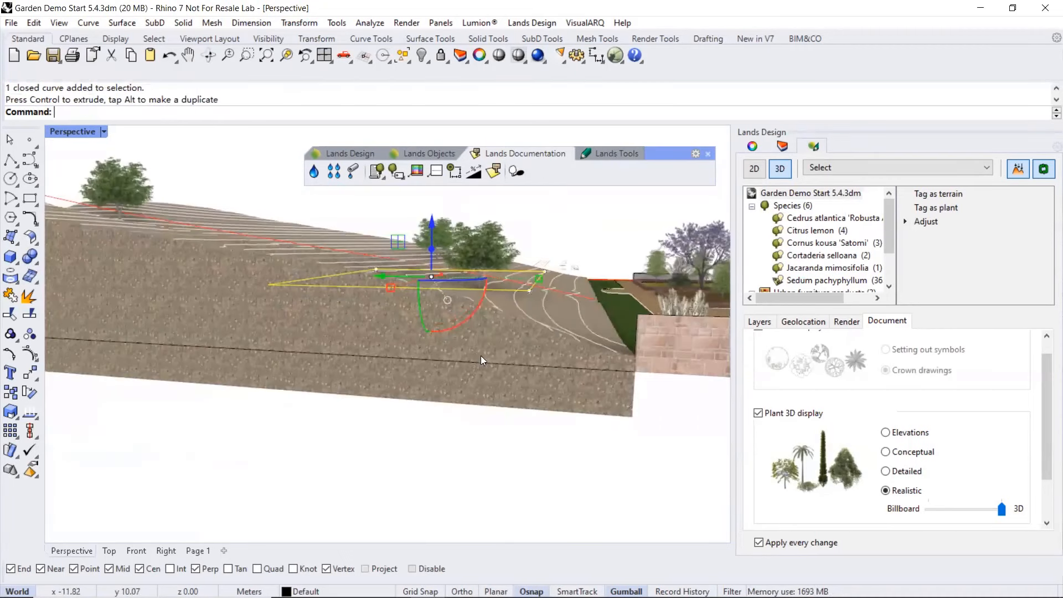
{"action": "right_click_drag", "start_coordinate": [531, 307], "coordinate": [520, 310]}
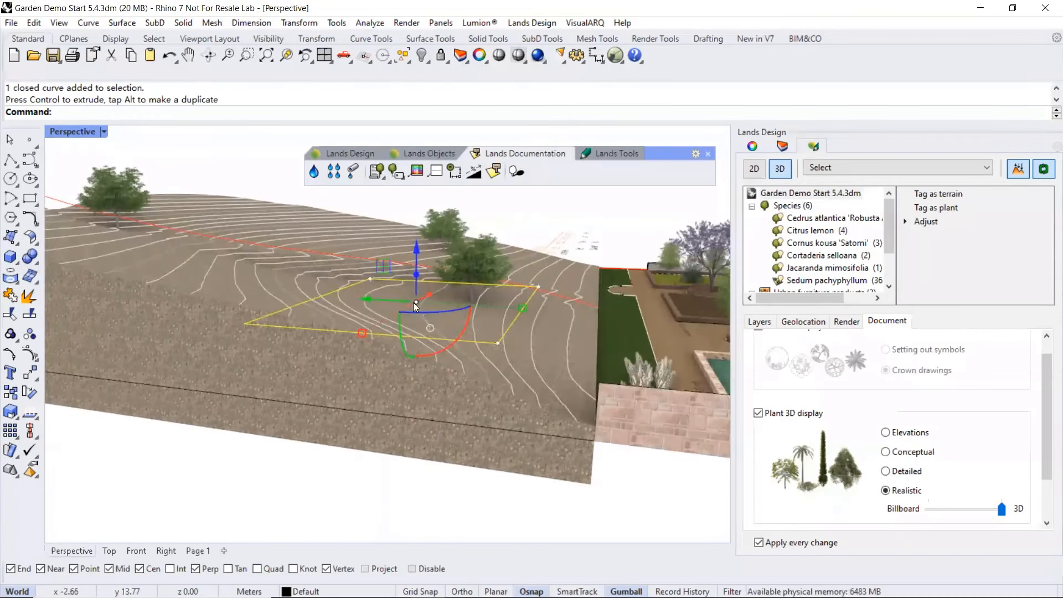
{"action": "right_click_drag", "start_coordinate": [410, 347], "coordinate": [322, 421]}
{"action": "key", "text": "Escape"}
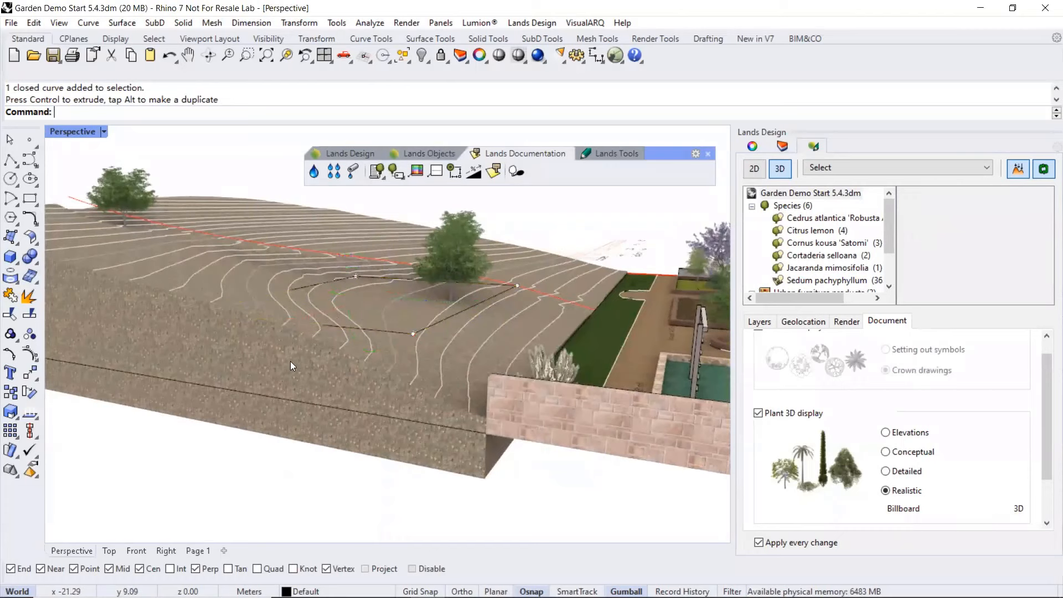
{"action": "right_click_drag", "start_coordinate": [290, 361], "coordinate": [283, 334]}
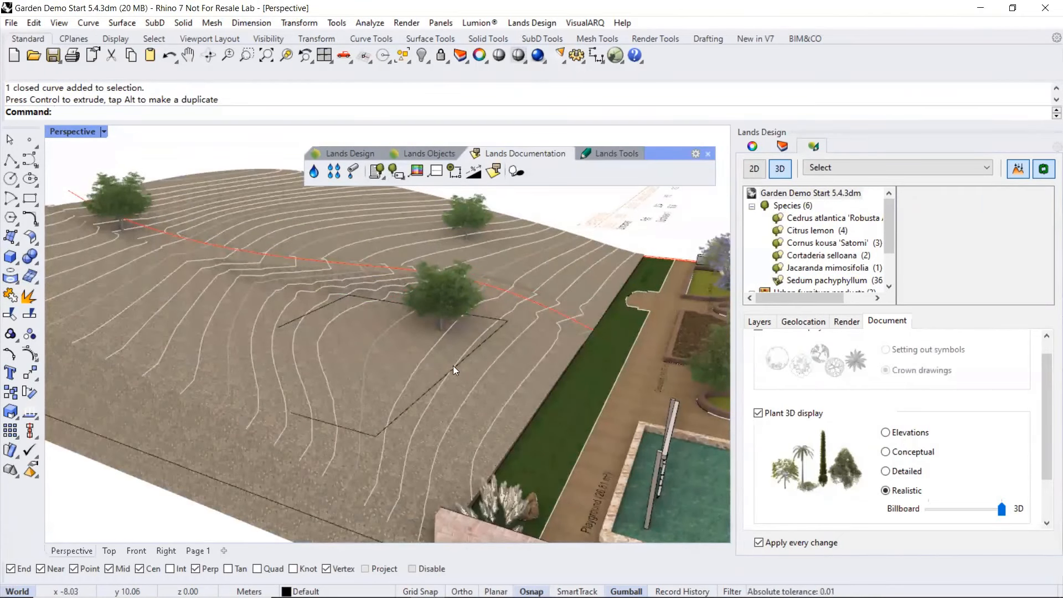
Add a cut and fill to the terrain from the lowered rectangle, using a 45° slope angle and Divide set to Yes
{"action": "left_click", "coordinate": [407, 152]}
{"action": "left_click", "coordinate": [560, 181]}
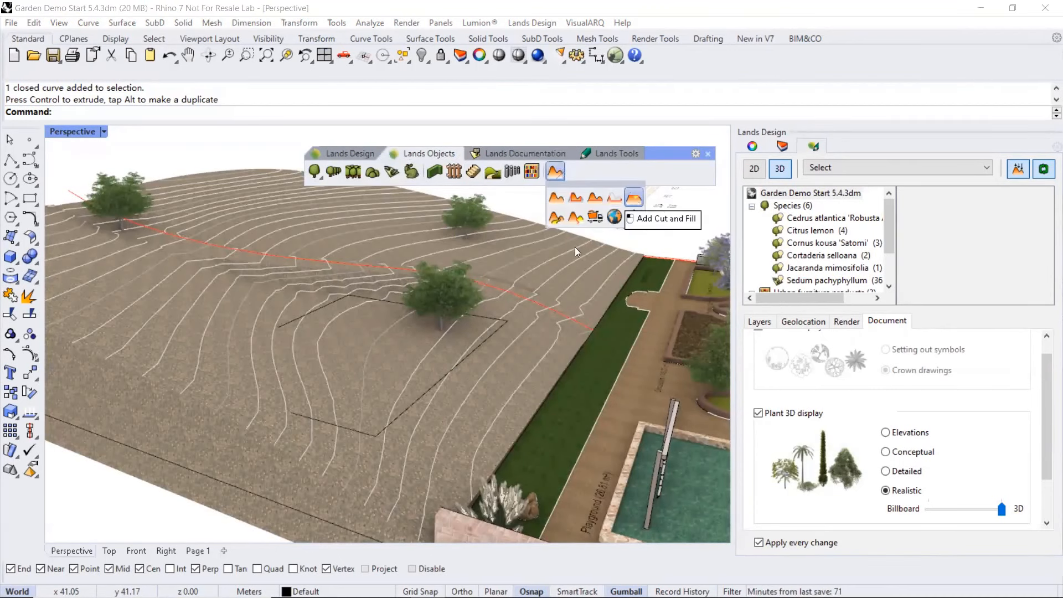
{"action": "left_click", "coordinate": [634, 198]}
{"action": "left_click", "coordinate": [476, 389]}
{"action": "key", "text": "Return"}
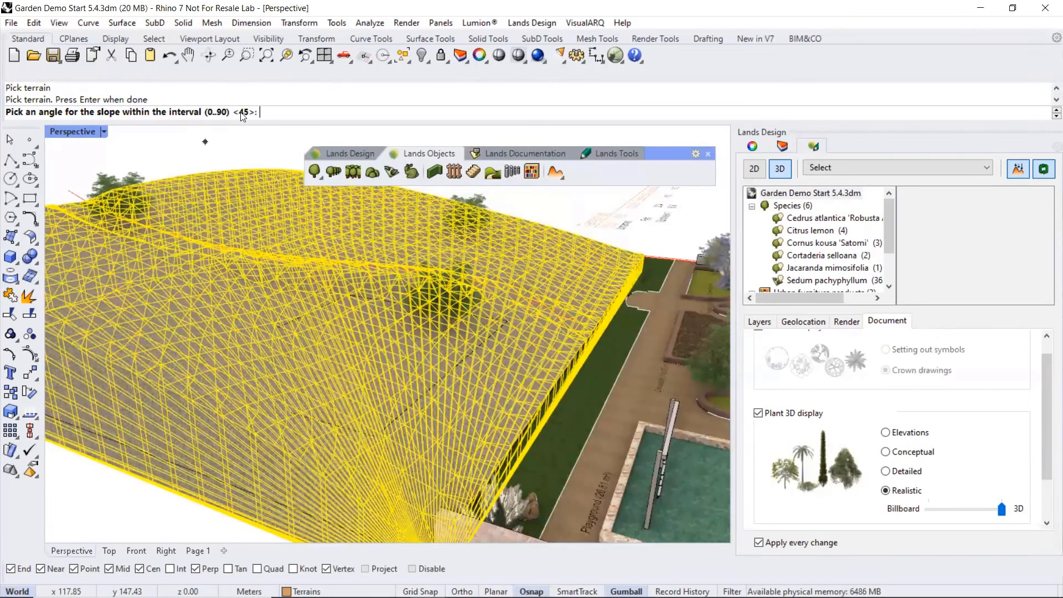
{"action": "key", "text": "Return"}
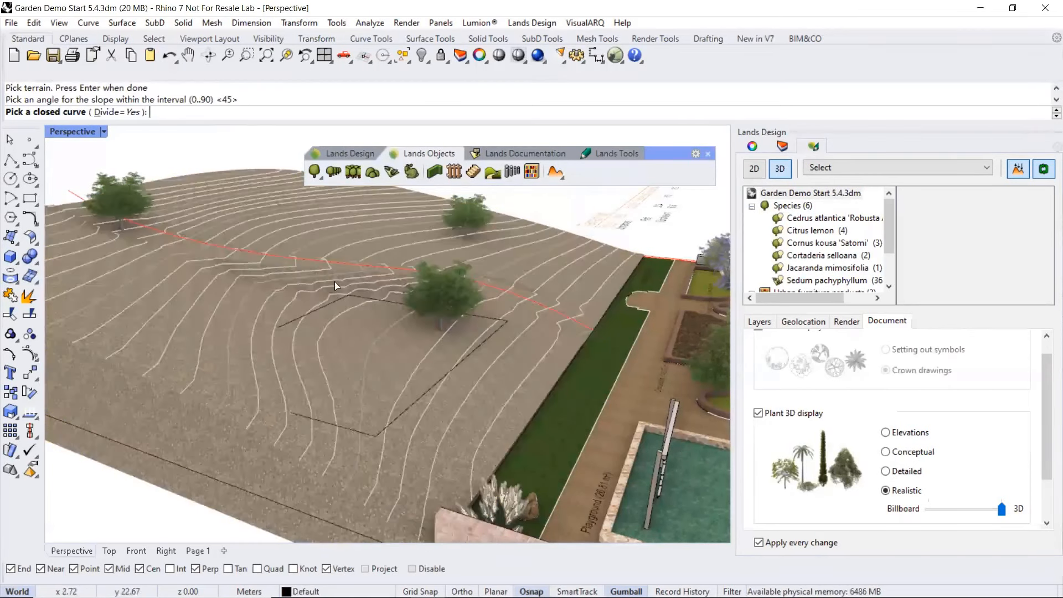
{"action": "left_click", "coordinate": [447, 373]}
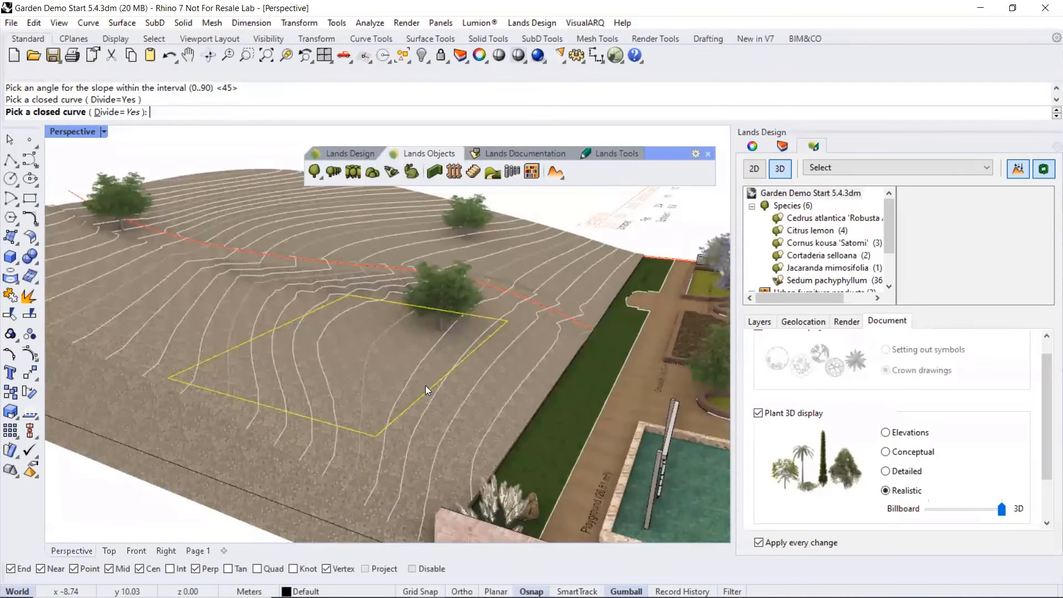
{"action": "key", "text": "Return"}
{"action": "key", "text": "Return"}
Examine the cut and fill entries in the terrain list and the levelled area on the slope, leaving the repeated cut and fill command
{"action": "scroll", "coordinate": [400, 367], "scroll_direction": "down", "scroll_amount": 6}
{"action": "right_click_drag", "start_coordinate": [400, 366], "coordinate": [261, 384]}
{"action": "right_click_drag", "start_coordinate": [704, 357], "coordinate": [431, 333], "text": "shift"}
{"action": "right_click_drag", "start_coordinate": [356, 345], "coordinate": [313, 355]}
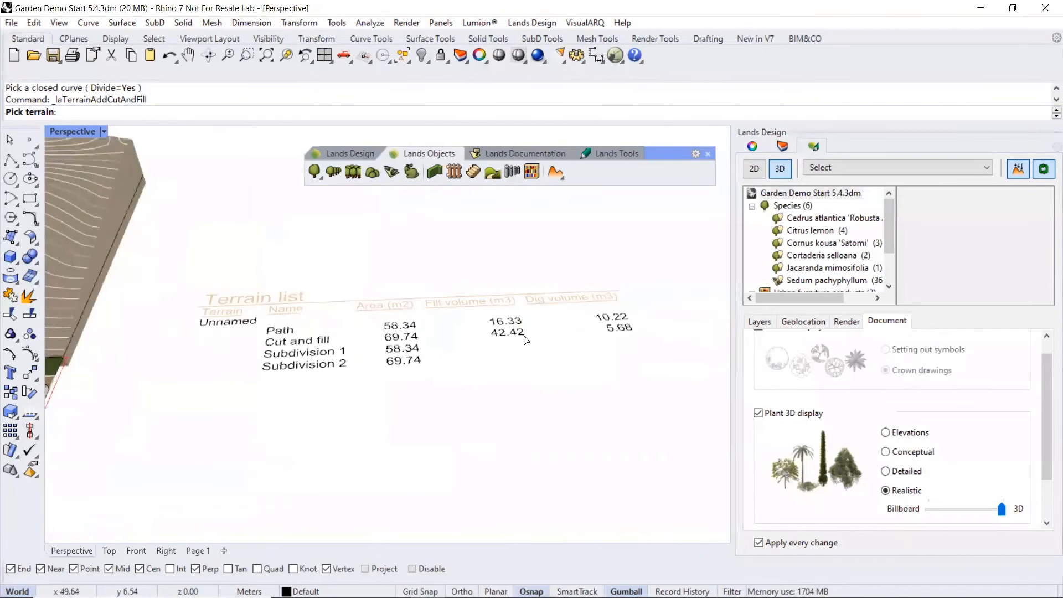
{"action": "scroll", "coordinate": [568, 350], "scroll_direction": "down", "scroll_amount": 6}
{"action": "right_click_drag", "start_coordinate": [476, 354], "coordinate": [393, 309]}
{"action": "scroll", "coordinate": [334, 333], "scroll_direction": "up", "scroll_amount": 4}
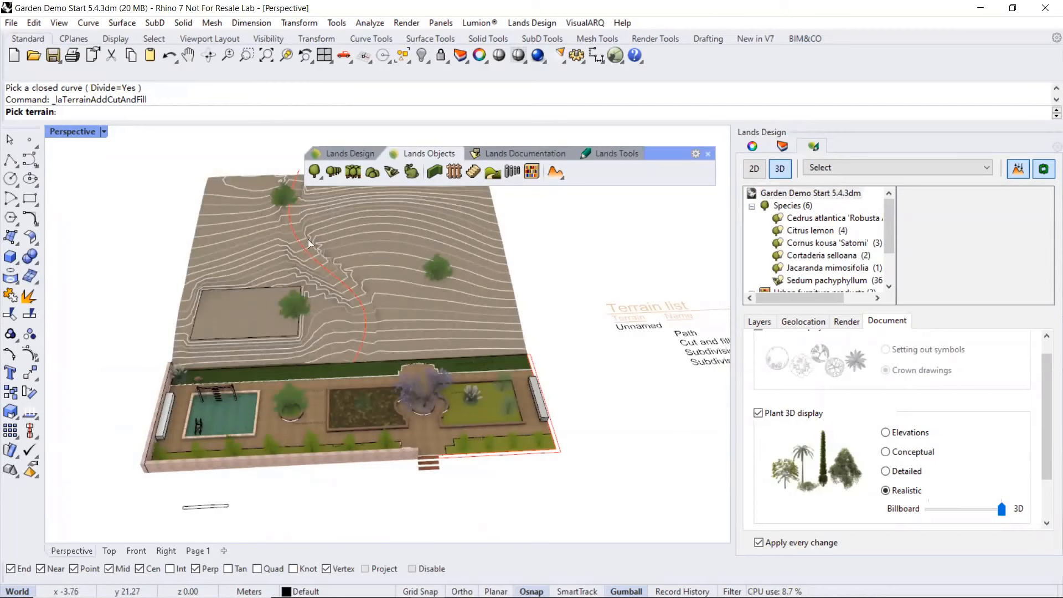
{"action": "right_click_drag", "start_coordinate": [310, 206], "coordinate": [271, 195], "text": "shift"}
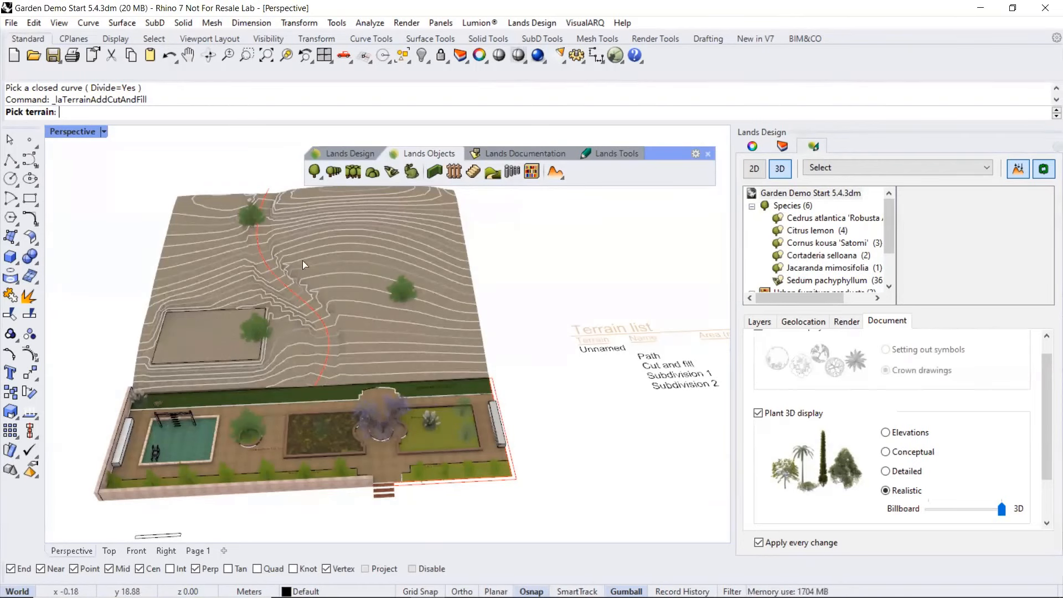
{"action": "left_click", "coordinate": [352, 336]}
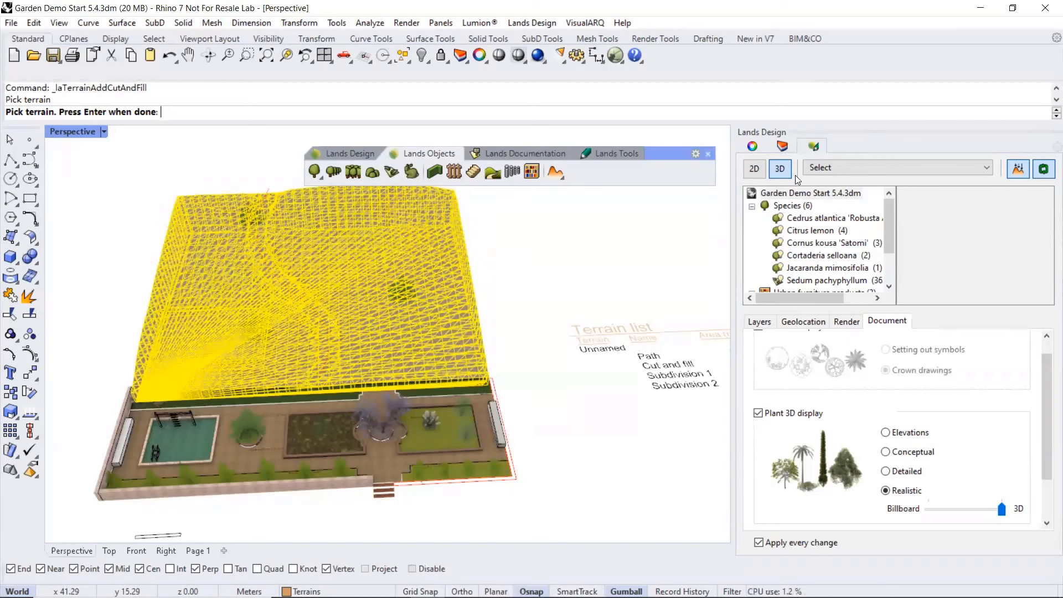
{"action": "key", "text": "Return"}
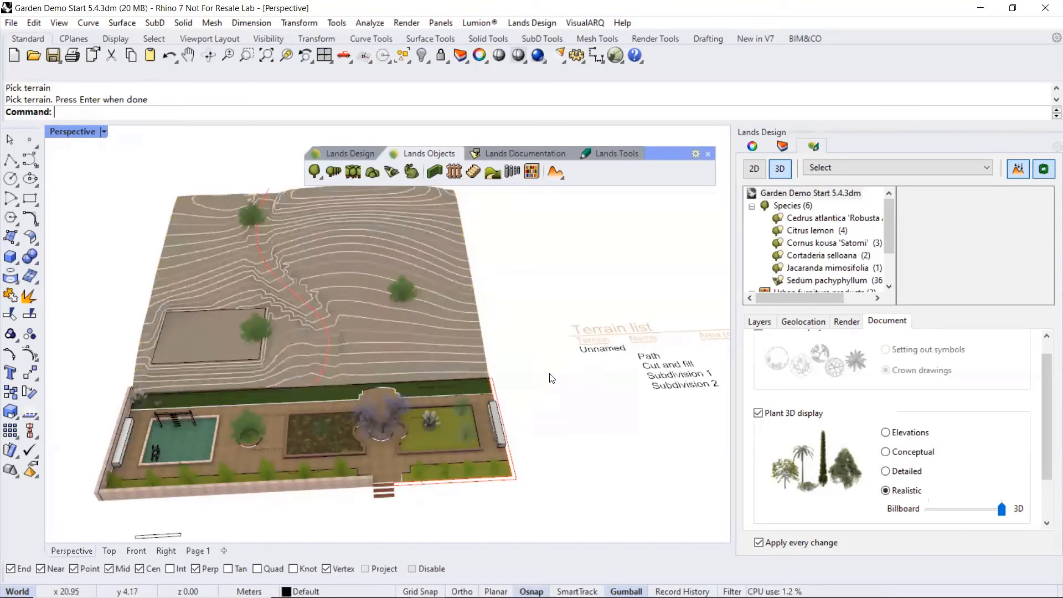
Apply the texture Short Grass.bump.png from the Grass folder to the terrain's path subdivision, Subdivision 1
{"action": "left_click", "coordinate": [474, 326]}
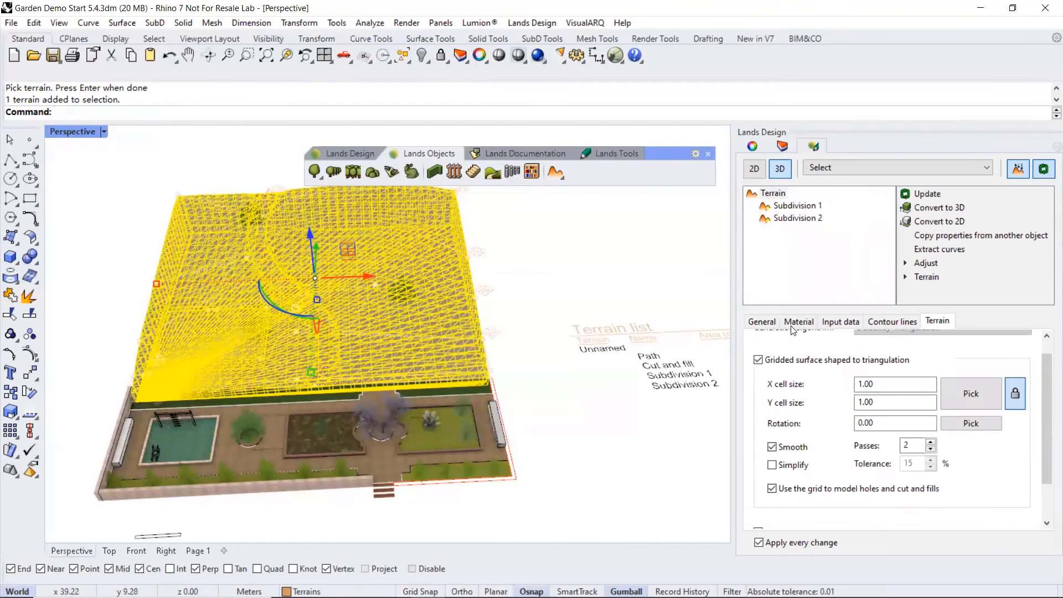
{"action": "left_click", "coordinate": [826, 323]}
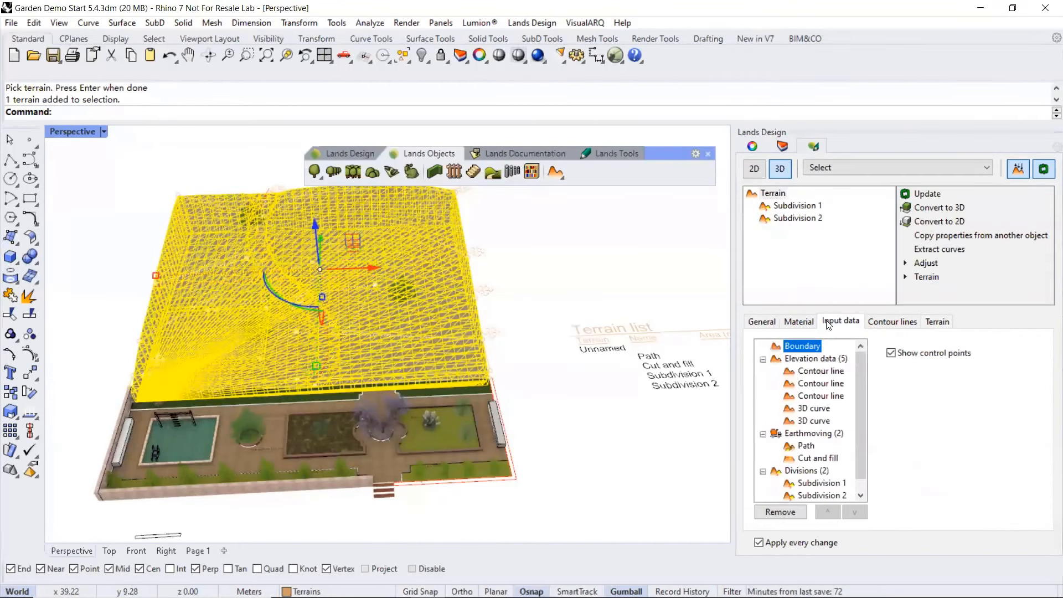
{"action": "left_click", "coordinate": [782, 209]}
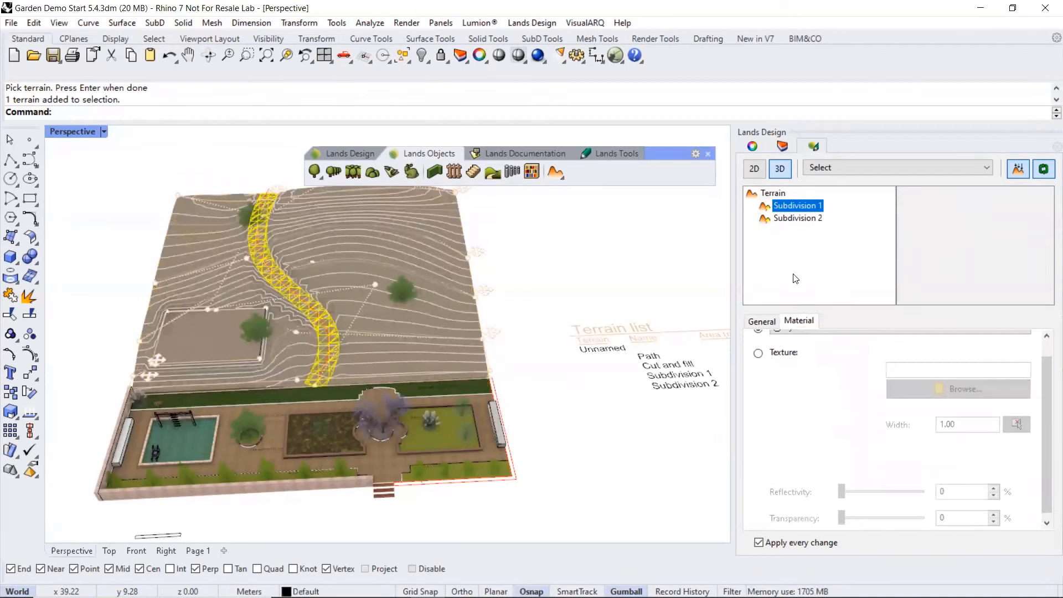
{"action": "left_click", "coordinate": [758, 354]}
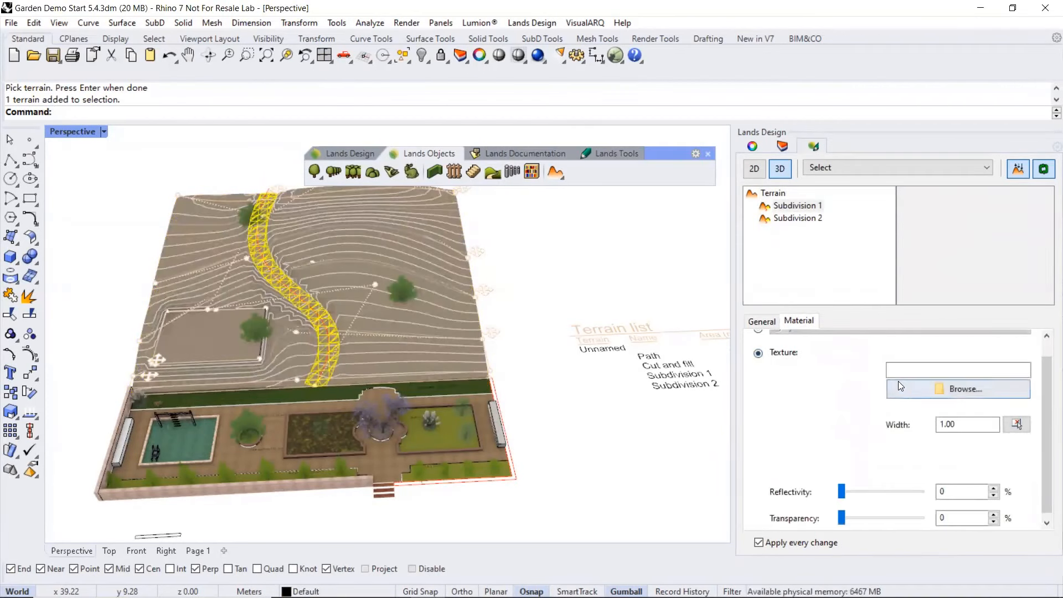
{"action": "left_click", "coordinate": [915, 386]}
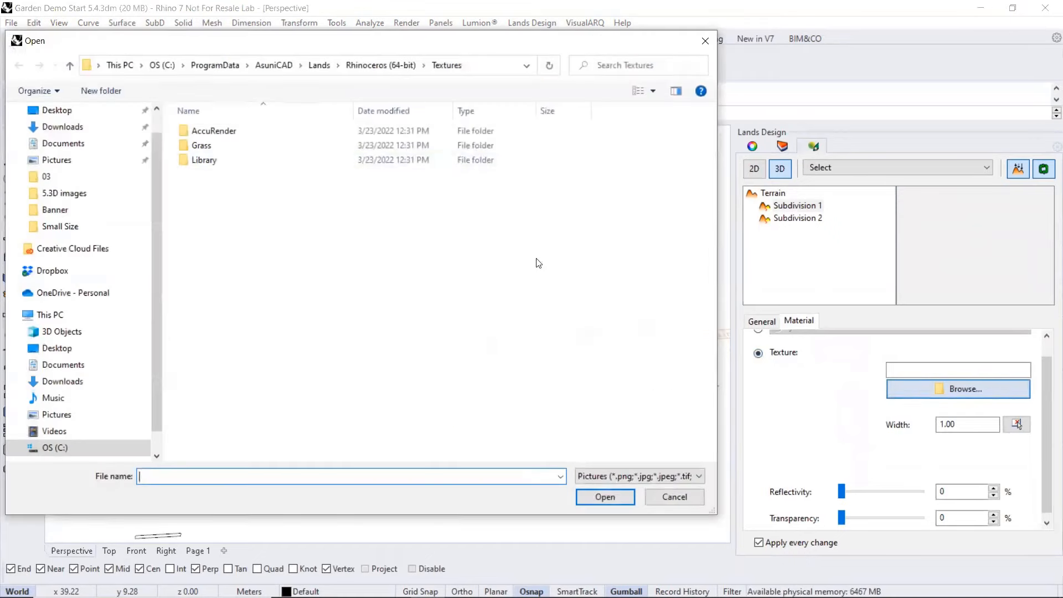
{"action": "double_click", "coordinate": [219, 147]}
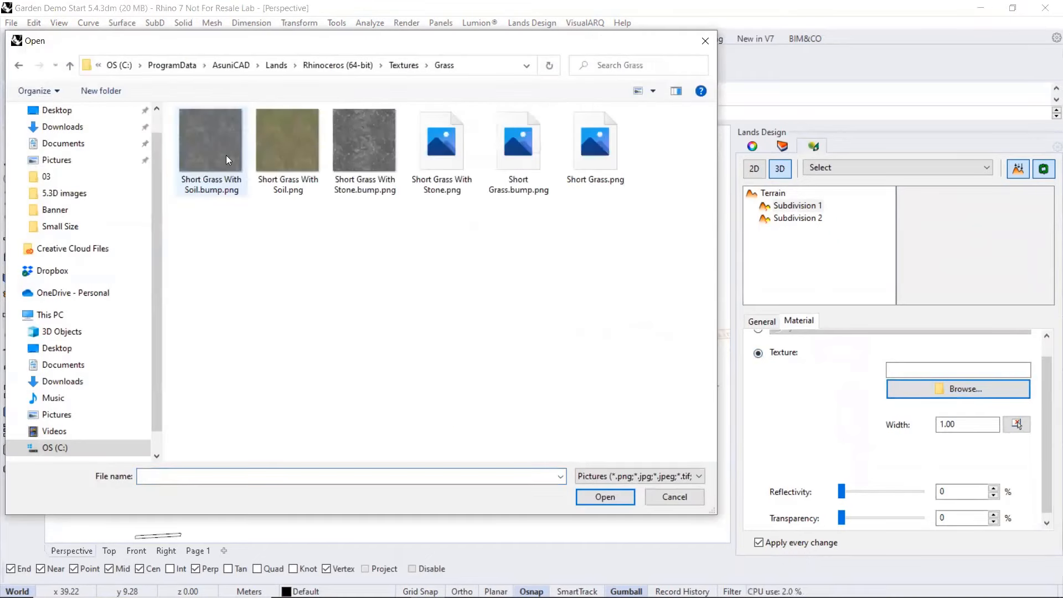
{"action": "left_click", "coordinate": [517, 158]}
{"action": "left_click", "coordinate": [606, 497]}
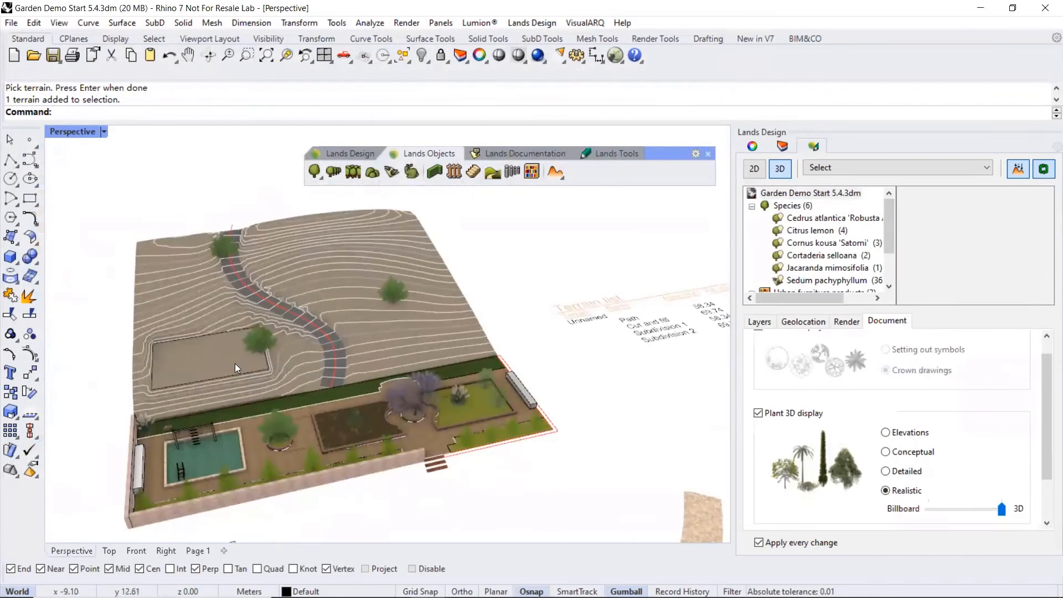
Apply the texture gravel.jpg from the AccuRender Site folder to the rectangular cut and fill area, Subdivision 2, and clear the selection
{"action": "left_click", "coordinate": [235, 363]}
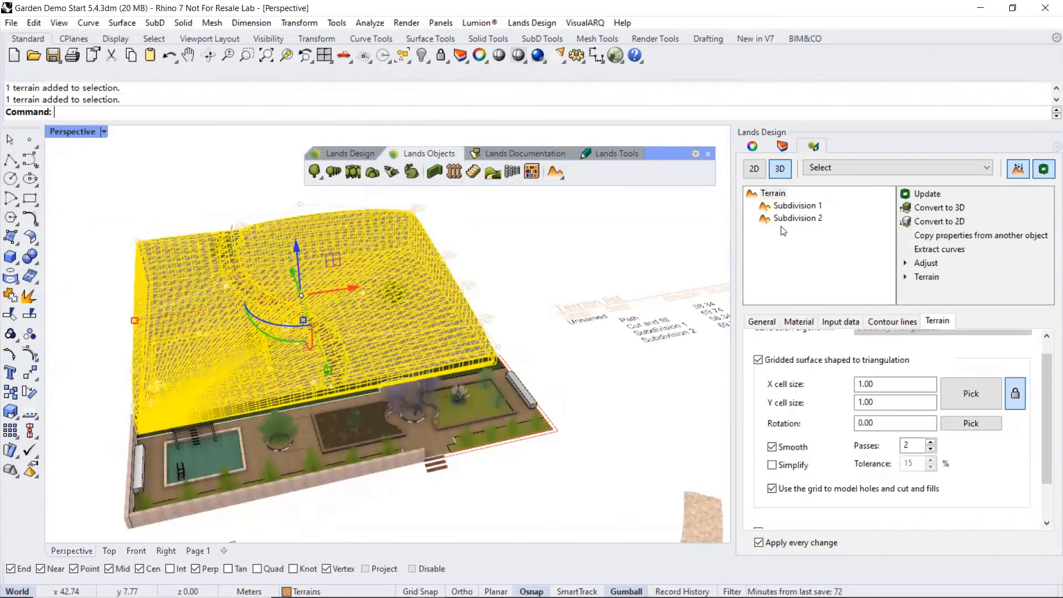
{"action": "left_click", "coordinate": [797, 218]}
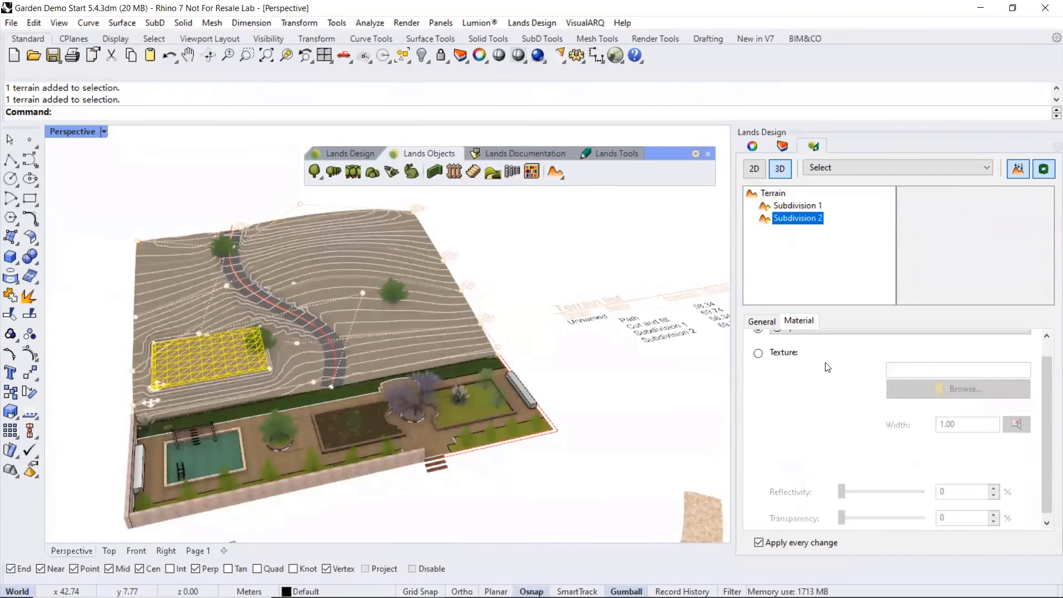
{"action": "left_click", "coordinate": [758, 353]}
{"action": "left_click", "coordinate": [960, 389]}
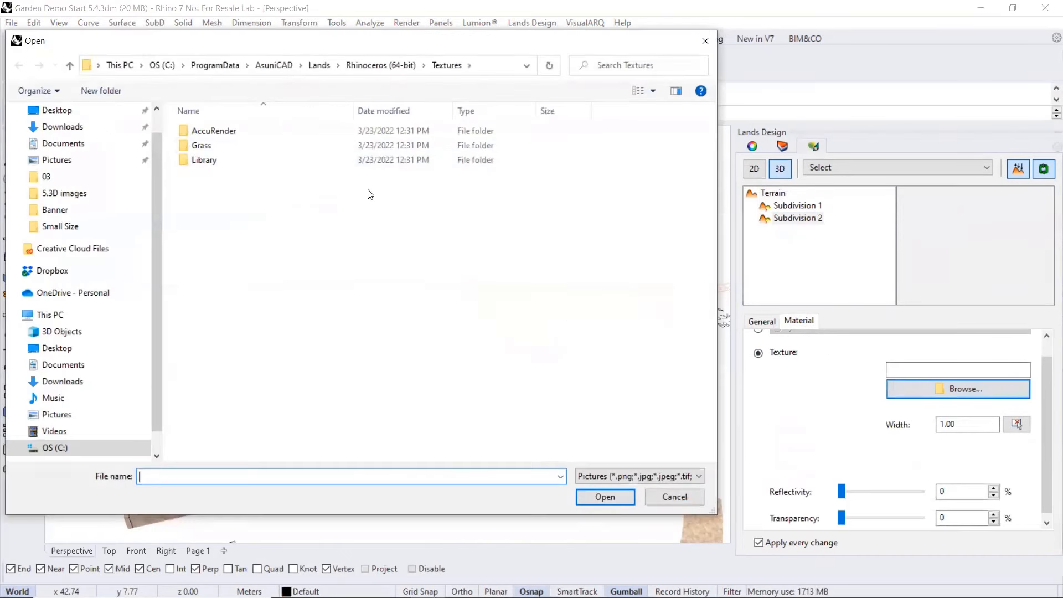
{"action": "double_click", "coordinate": [211, 136]}
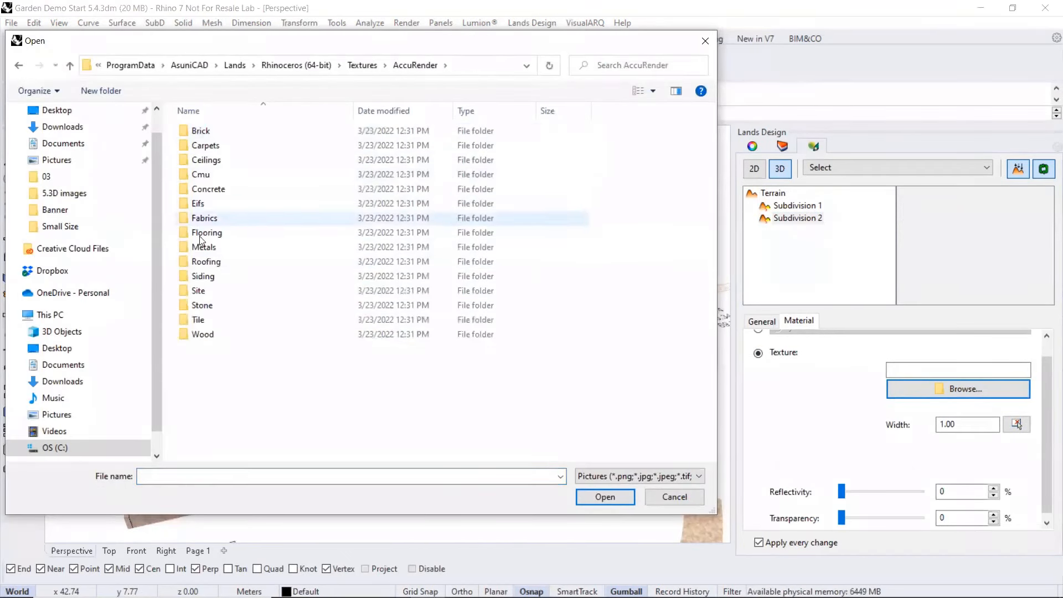
{"action": "double_click", "coordinate": [194, 290]}
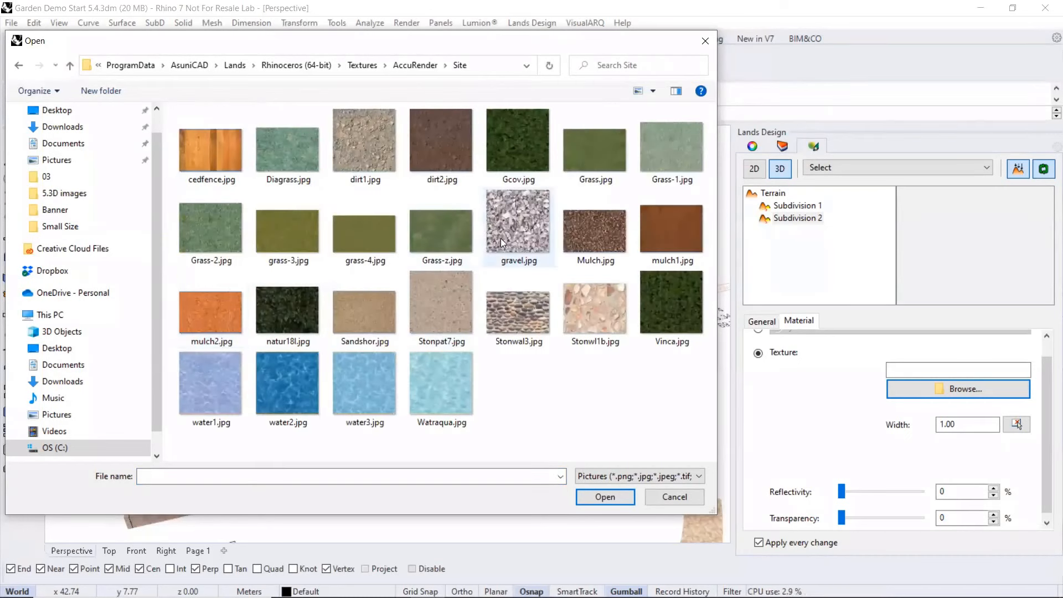
{"action": "left_click", "coordinate": [500, 224]}
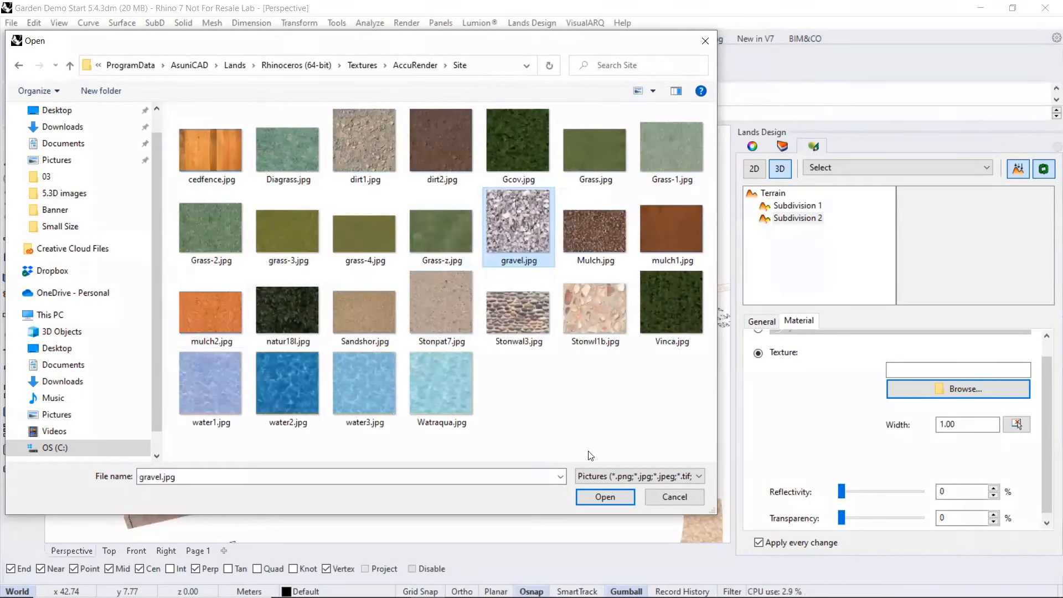
{"action": "left_click", "coordinate": [597, 495]}
{"action": "key", "text": "Escape"}
Move the lone Citrus lemon tree across the path to the slope behind the rectangular platform, and deselect it
{"action": "right_click_drag", "start_coordinate": [291, 393], "coordinate": [356, 303]}
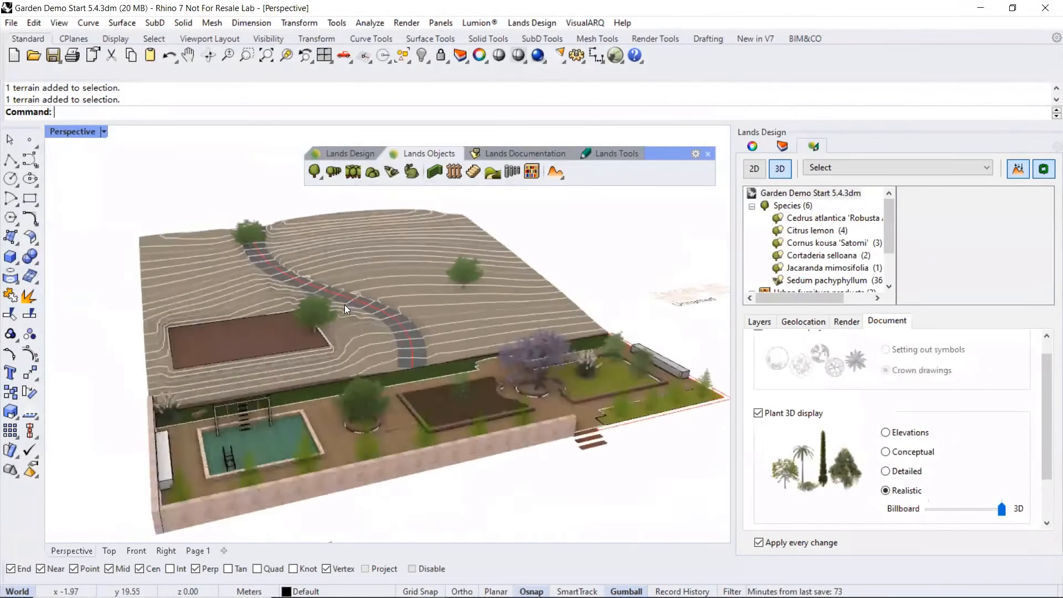
{"action": "scroll", "coordinate": [365, 305], "scroll_direction": "up", "scroll_amount": 5}
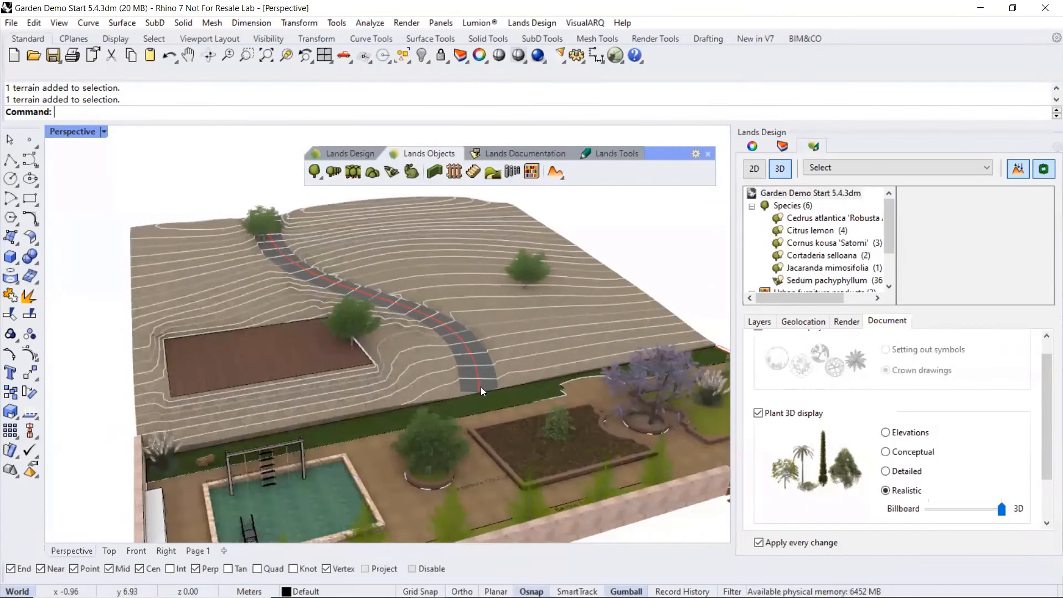
{"action": "scroll", "coordinate": [379, 363], "scroll_direction": "down", "scroll_amount": 3}
{"action": "right_click_drag", "start_coordinate": [410, 352], "coordinate": [420, 372]}
{"action": "left_click_drag", "start_coordinate": [521, 309], "coordinate": [271, 281]}
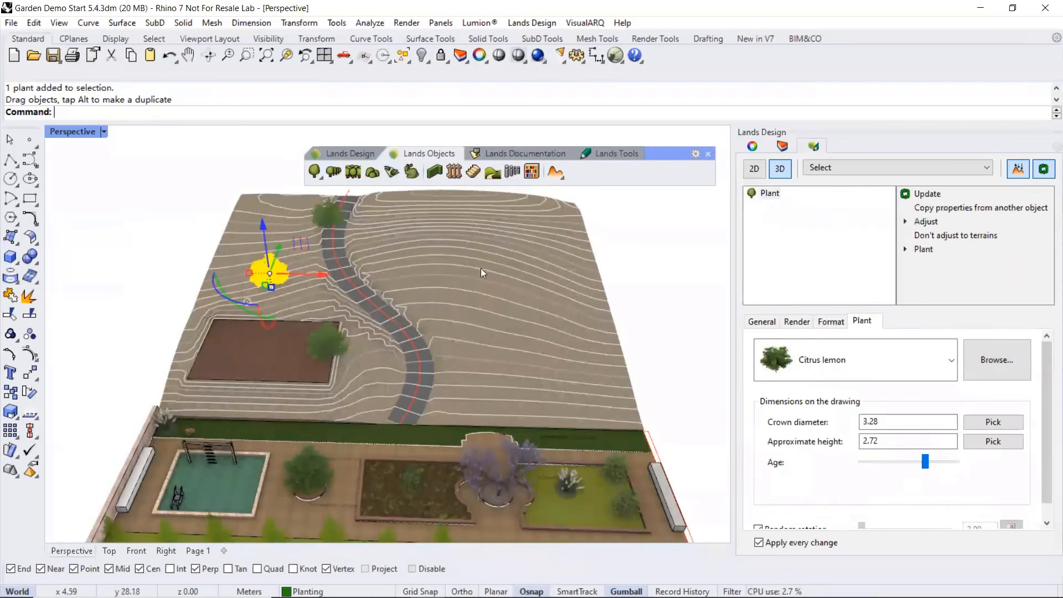
{"action": "key", "text": "Escape"}
{"action": "right_click_drag", "start_coordinate": [476, 311], "coordinate": [438, 289]}
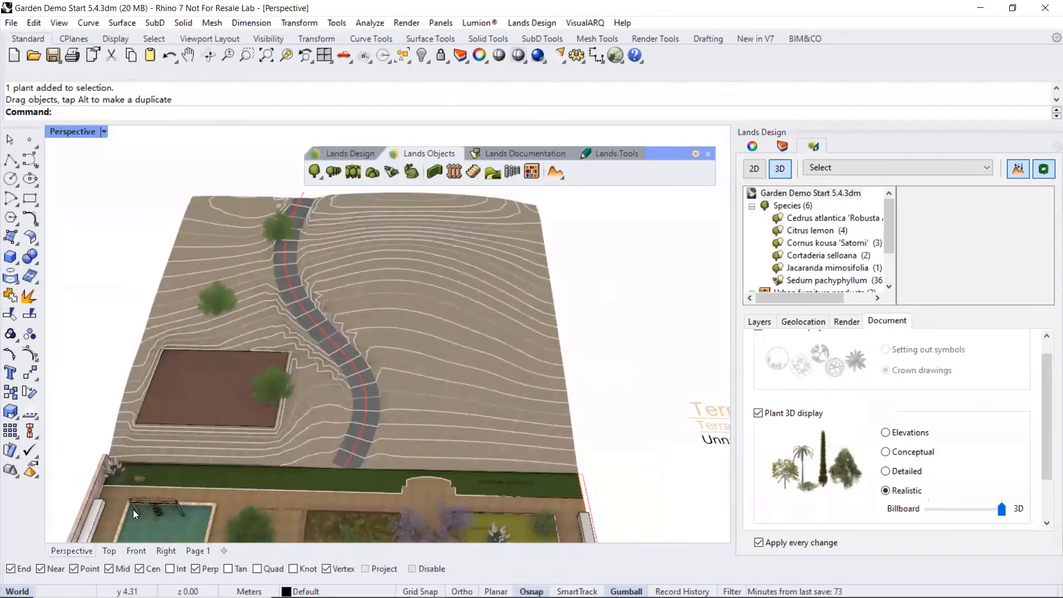
Show the whole terrain in the Top view and disable object snaps
{"action": "left_click", "coordinate": [111, 548]}
{"action": "scroll", "coordinate": [363, 382], "scroll_direction": "down", "scroll_amount": 5}
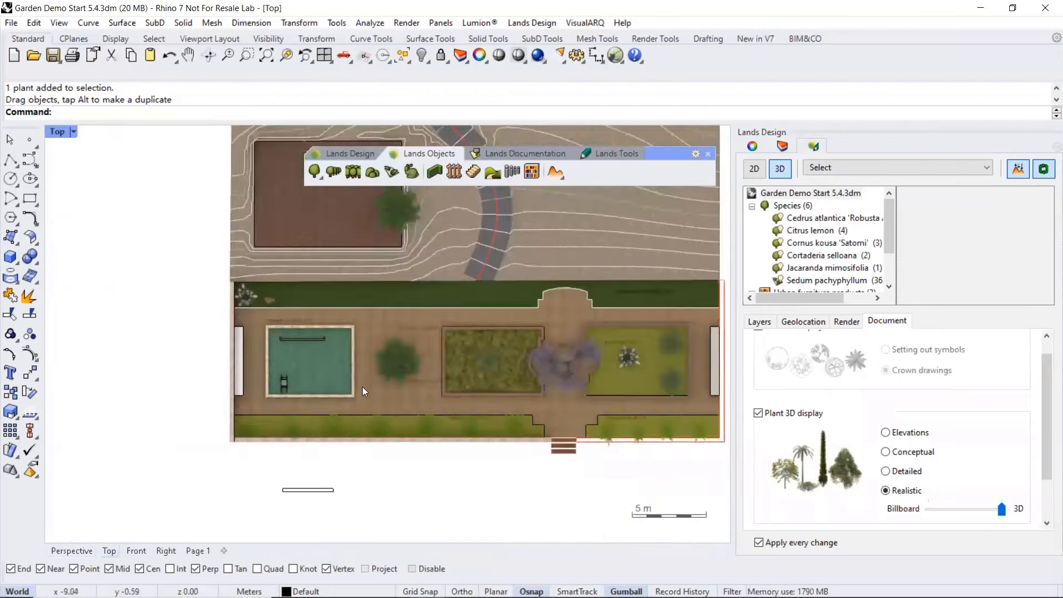
{"action": "right_click_drag", "start_coordinate": [431, 395], "coordinate": [389, 369]}
{"action": "scroll", "coordinate": [387, 361], "scroll_direction": "up", "scroll_amount": 2}
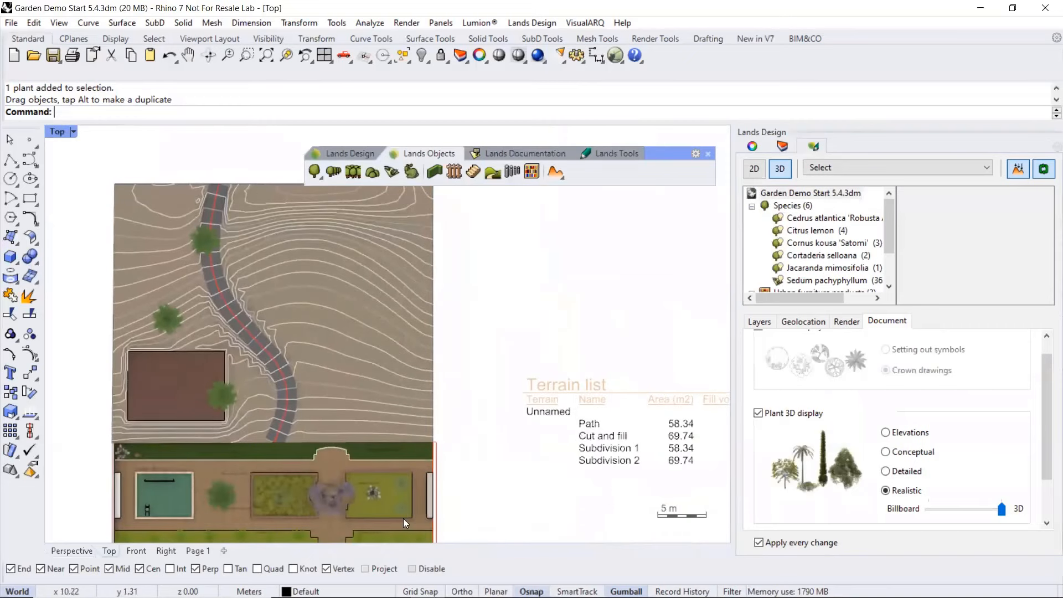
{"action": "left_click", "coordinate": [412, 569]}
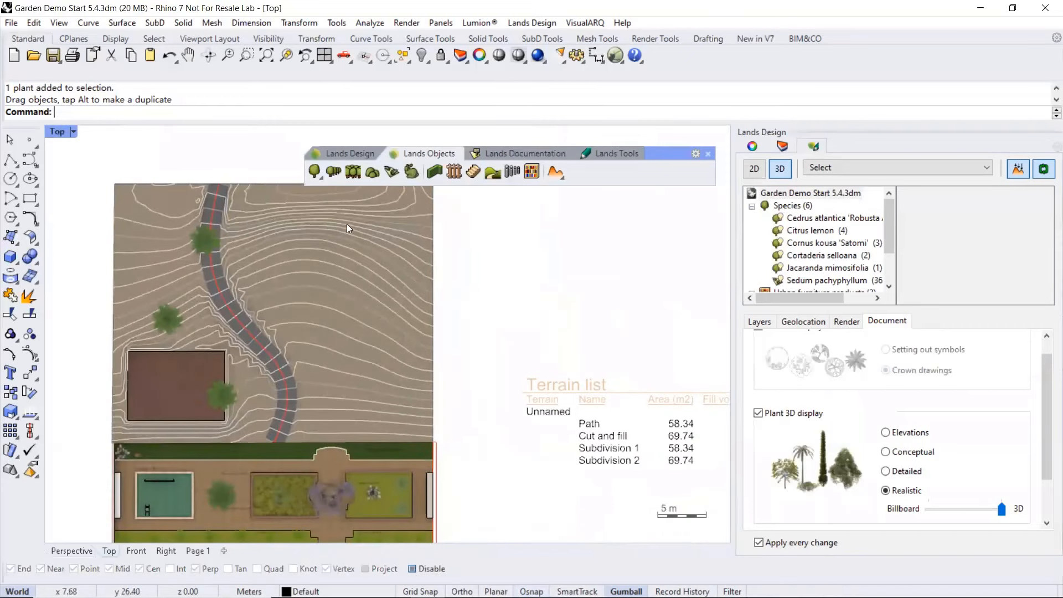
Start inserting a forest and choose Acer platanoides 'Crimson King' as its plant species
{"action": "left_click", "coordinate": [352, 173]}
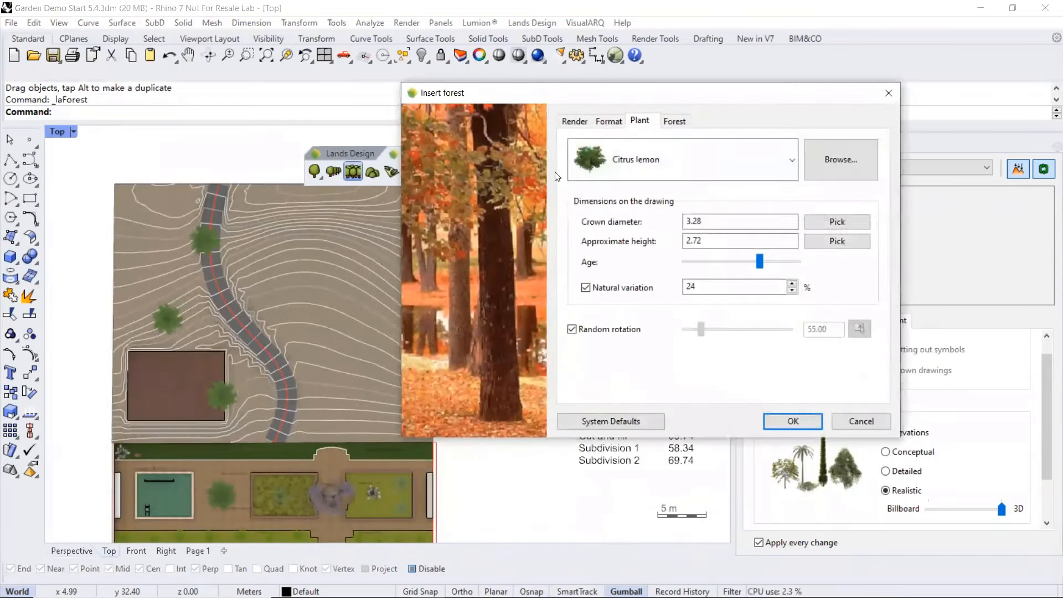
{"action": "left_click", "coordinate": [792, 161]}
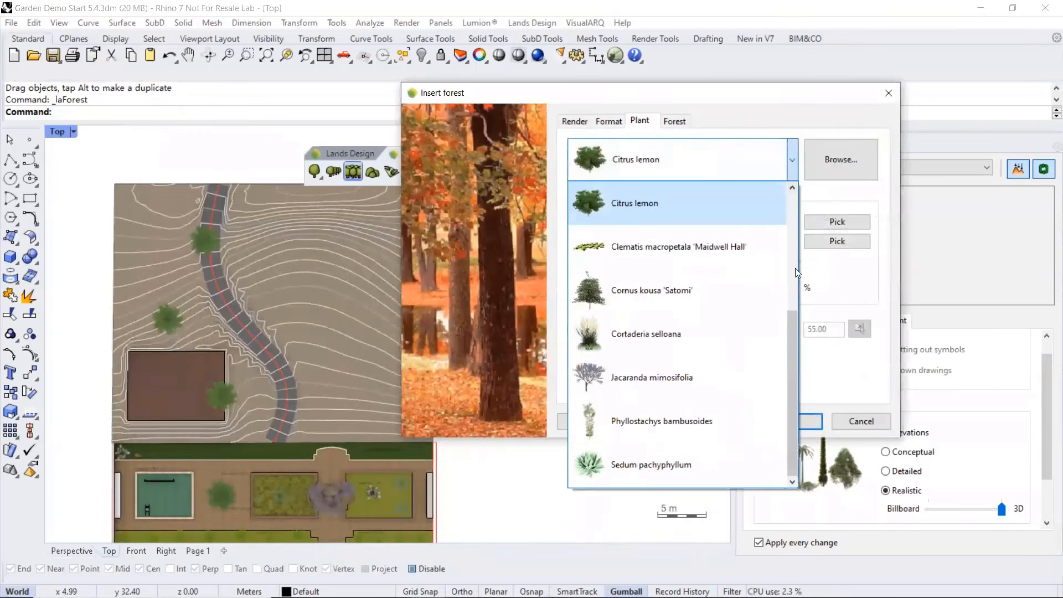
{"action": "left_click_drag", "start_coordinate": [792, 327], "coordinate": [787, 206]}
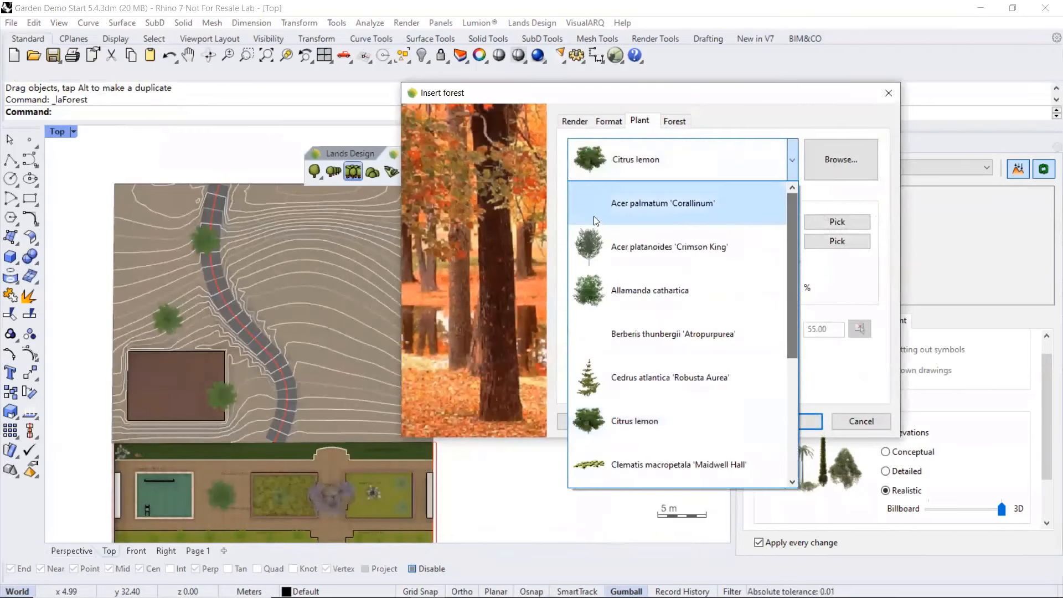
{"action": "left_click", "coordinate": [608, 244]}
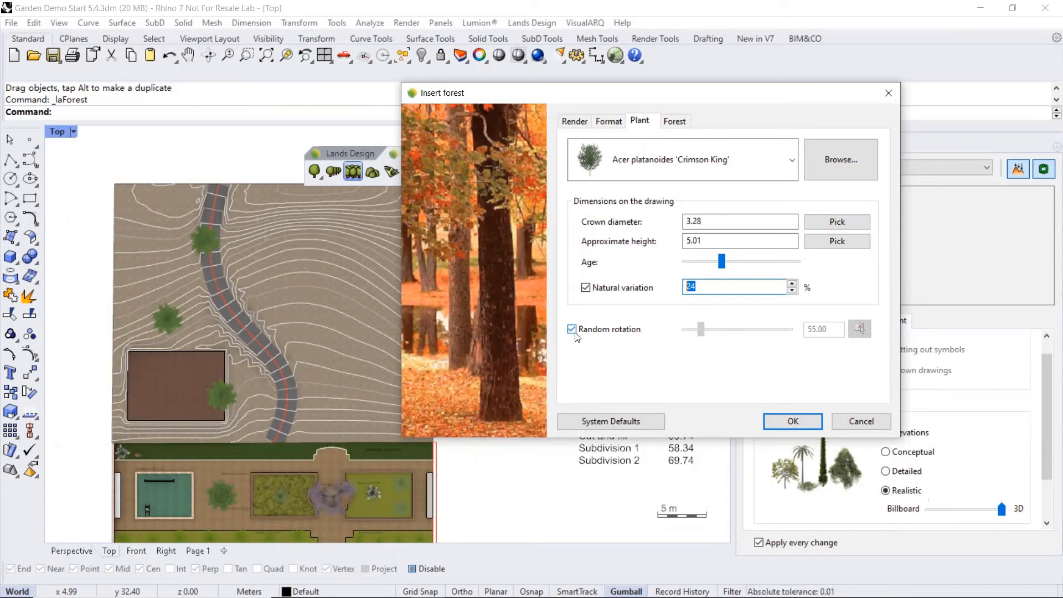
Set the forest to 30 units with a minimum distance of 2.00 and accept the settings
{"action": "left_click", "coordinate": [673, 125]}
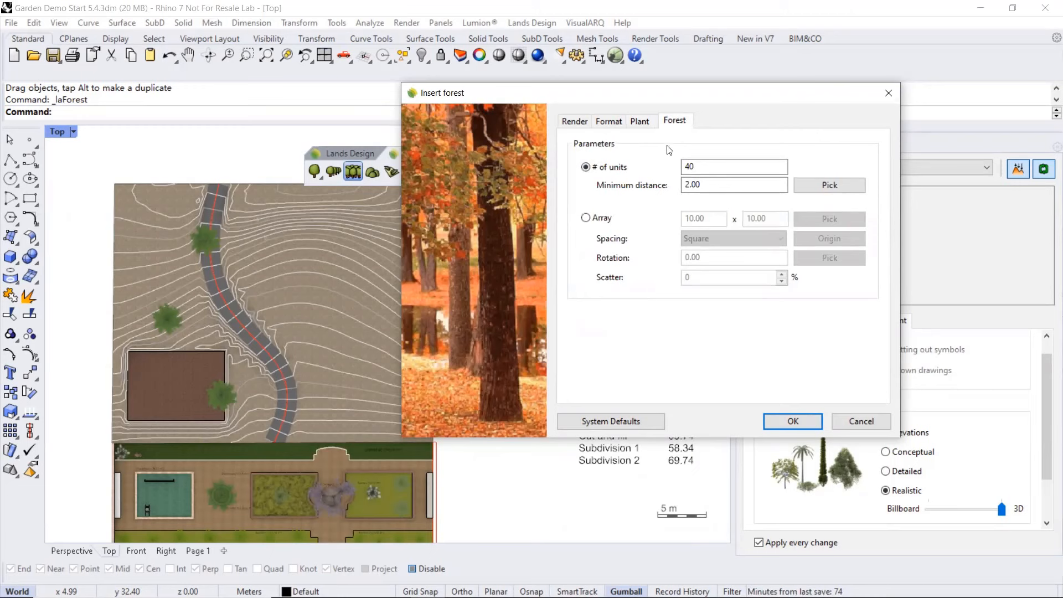
{"action": "left_click", "coordinate": [708, 187]}
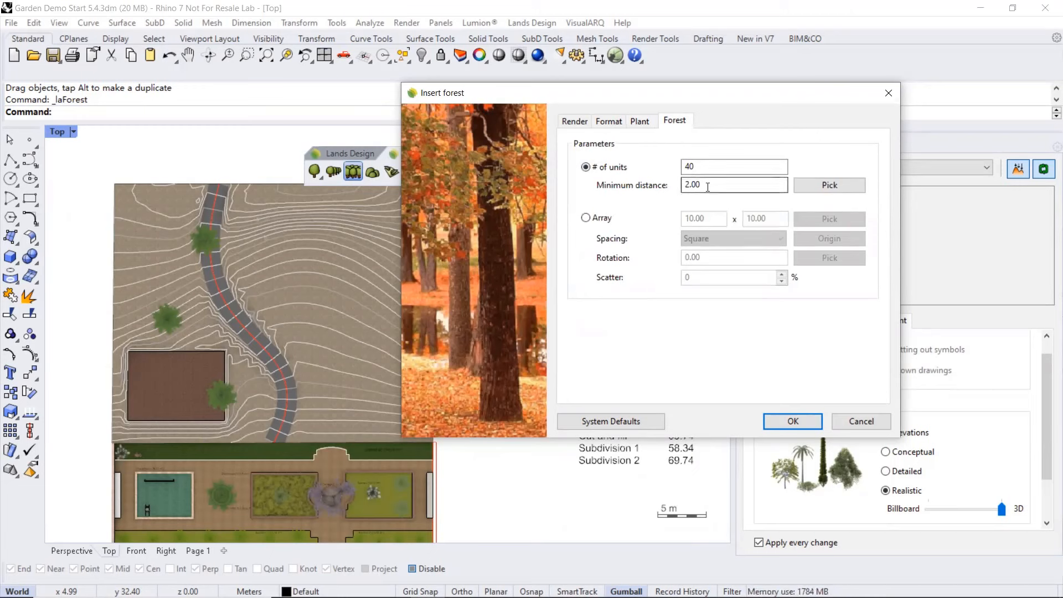
{"action": "left_click_drag", "start_coordinate": [712, 167], "coordinate": [648, 173]}
{"action": "type", "text": "3"}
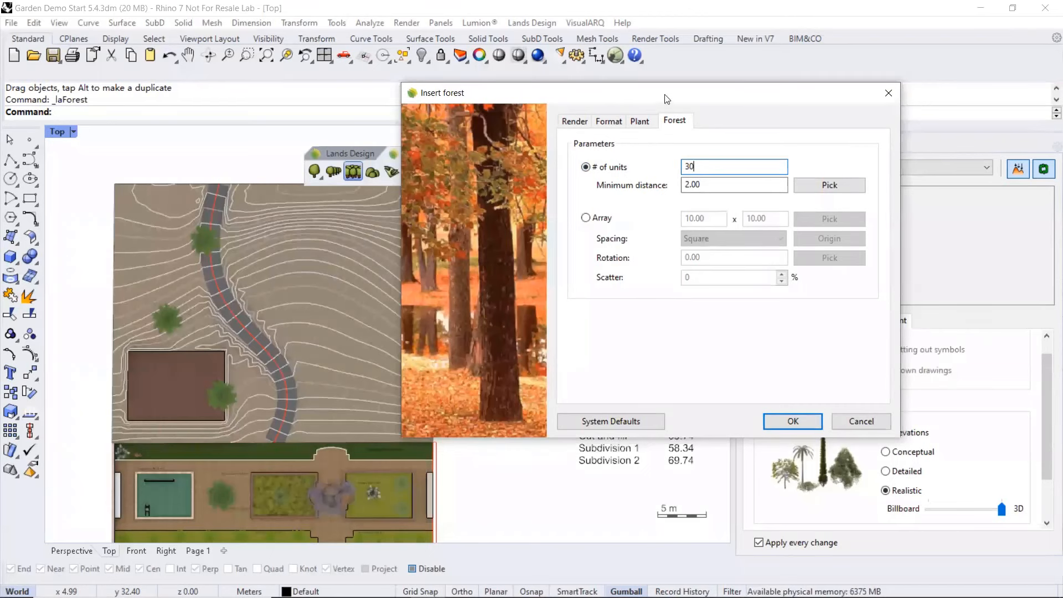
{"action": "left_click_drag", "start_coordinate": [671, 96], "coordinate": [751, 100]}
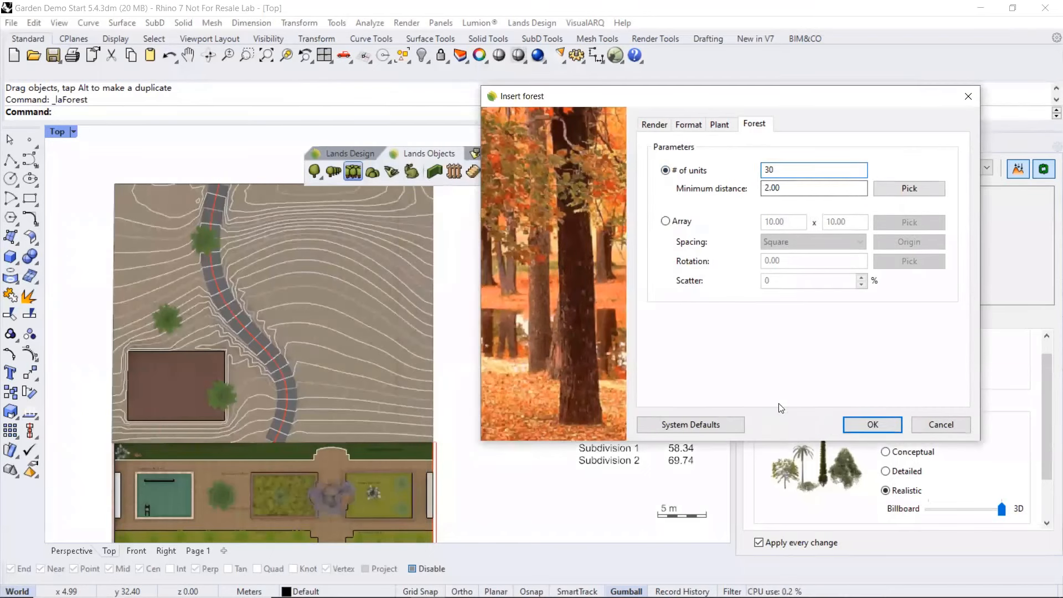
{"action": "left_click", "coordinate": [863, 424]}
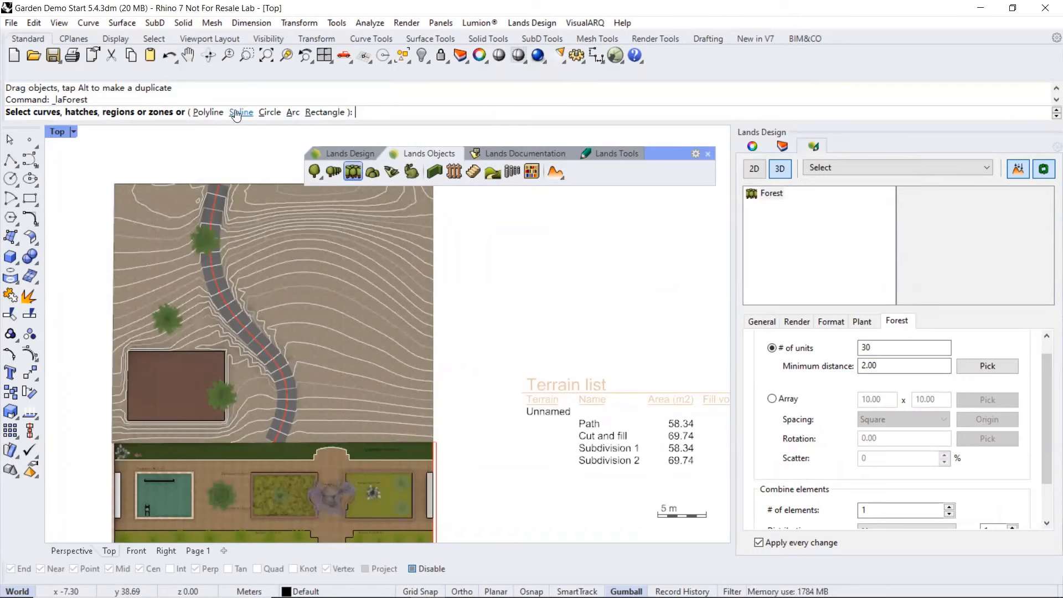
Outline the forest with a six-point polyline on the slope between the curved path and the terrain's outer edge, about 24 m along that edge
{"action": "left_click", "coordinate": [209, 112]}
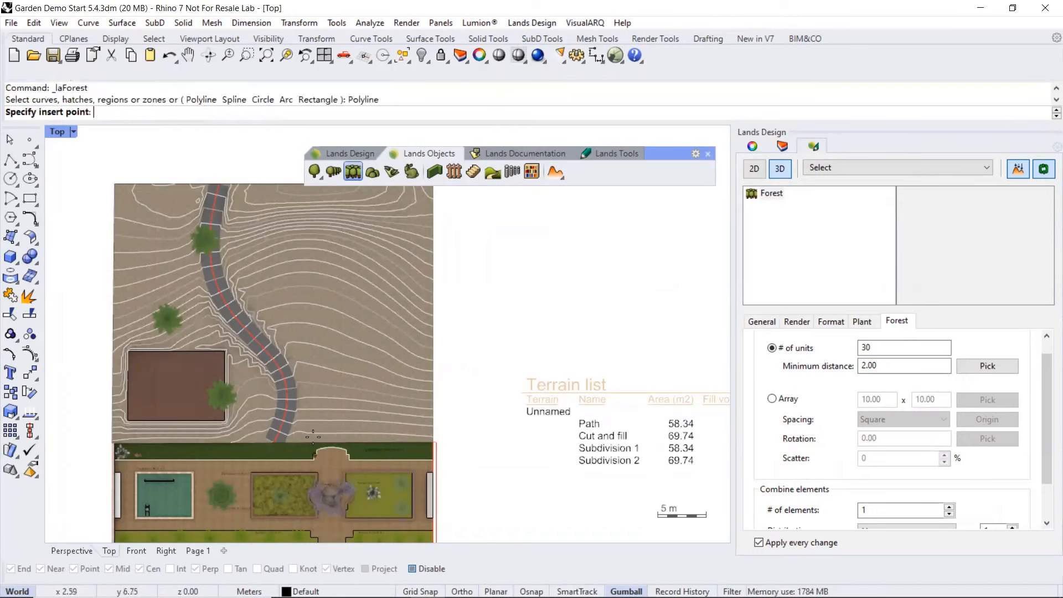
{"action": "left_click", "coordinate": [304, 432]}
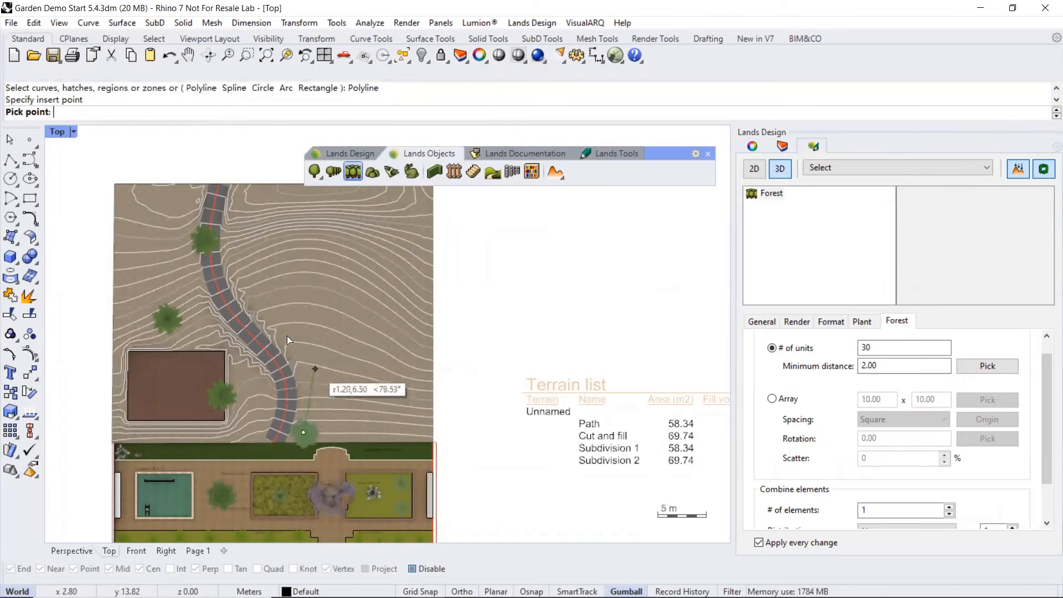
{"action": "left_click", "coordinate": [302, 352]}
{"action": "left_click", "coordinate": [241, 287]}
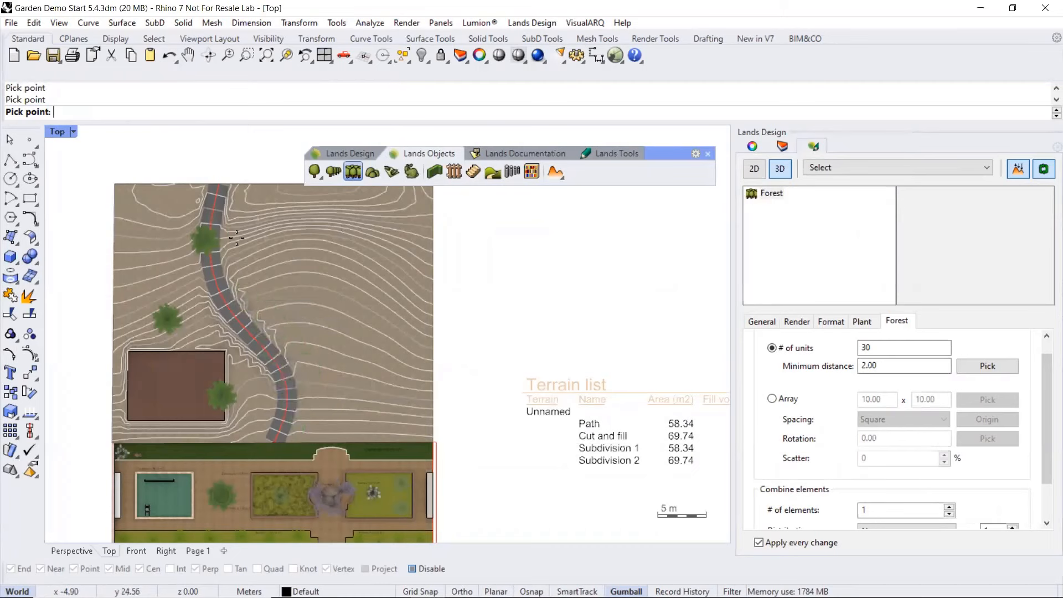
{"action": "left_click", "coordinate": [241, 186]}
{"action": "left_click", "coordinate": [421, 193]}
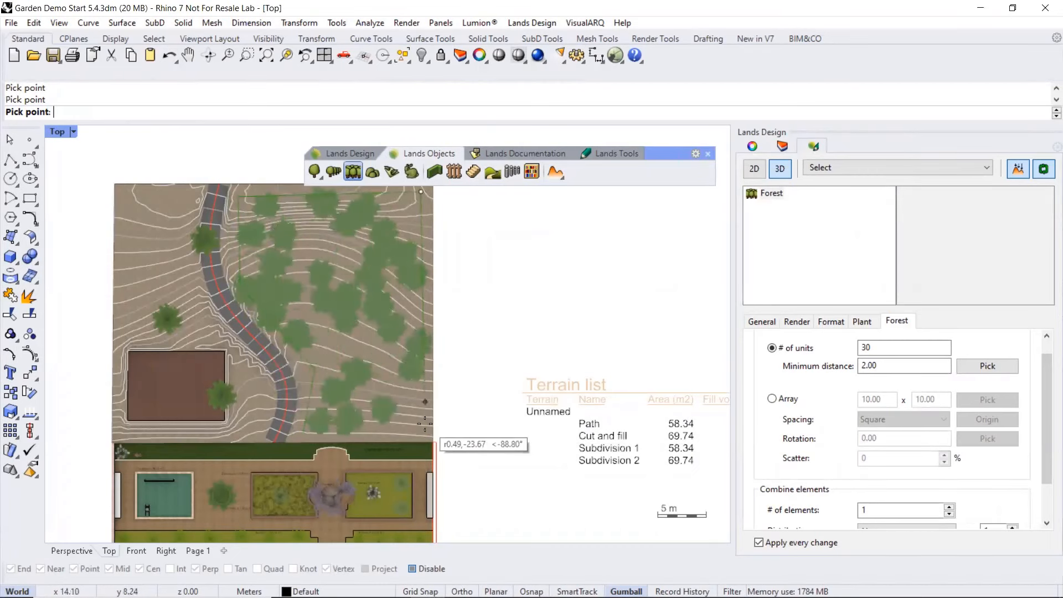
{"action": "left_click", "coordinate": [424, 430]}
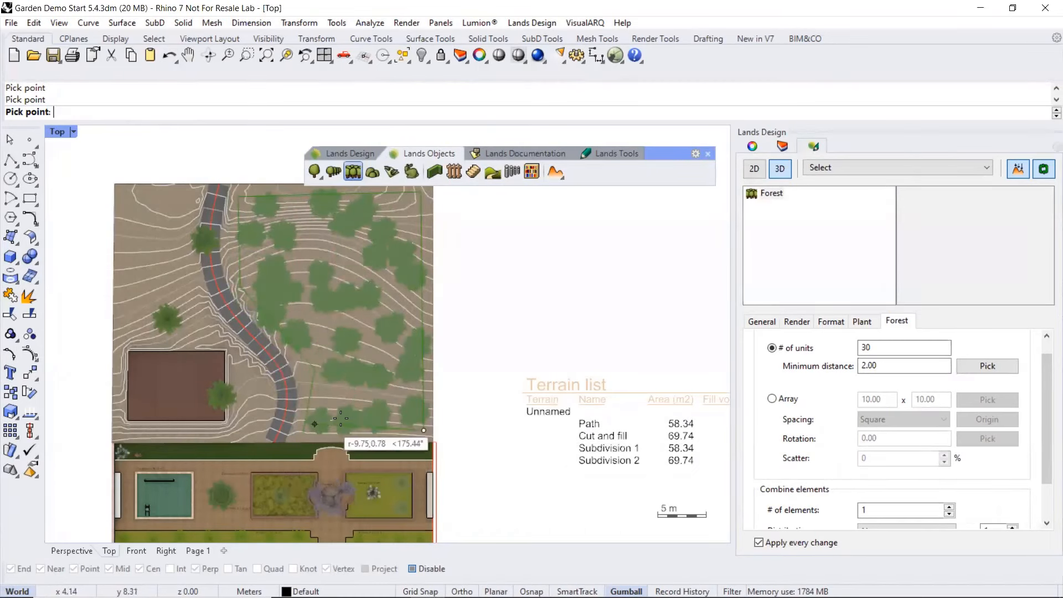
{"action": "right_click", "coordinate": [349, 419]}
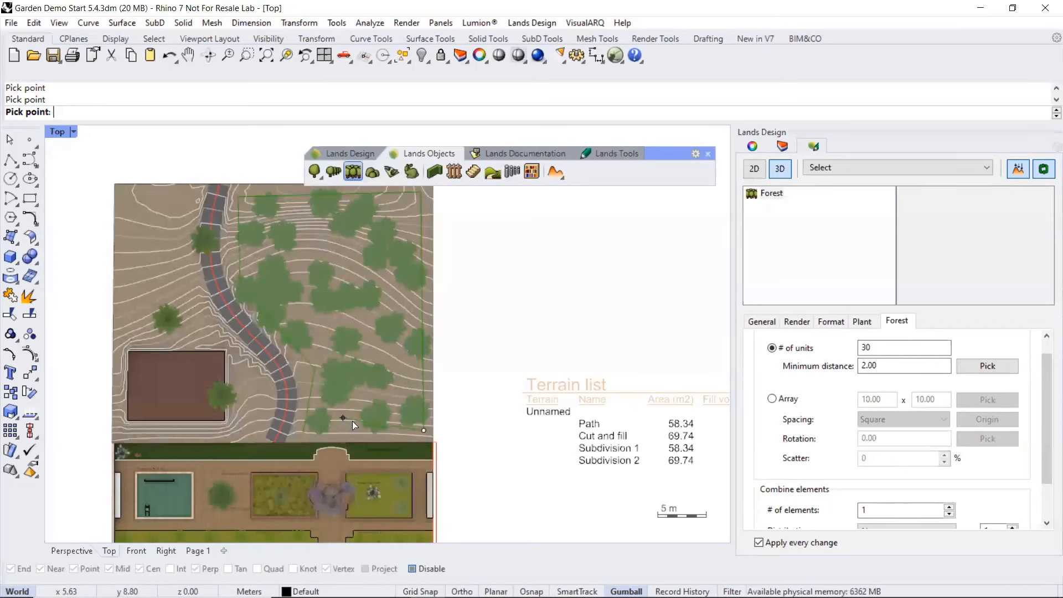
Select the new forest in the Perspective view and redistribute its trees twice
{"action": "right_click_drag", "start_coordinate": [463, 358], "coordinate": [455, 385]}
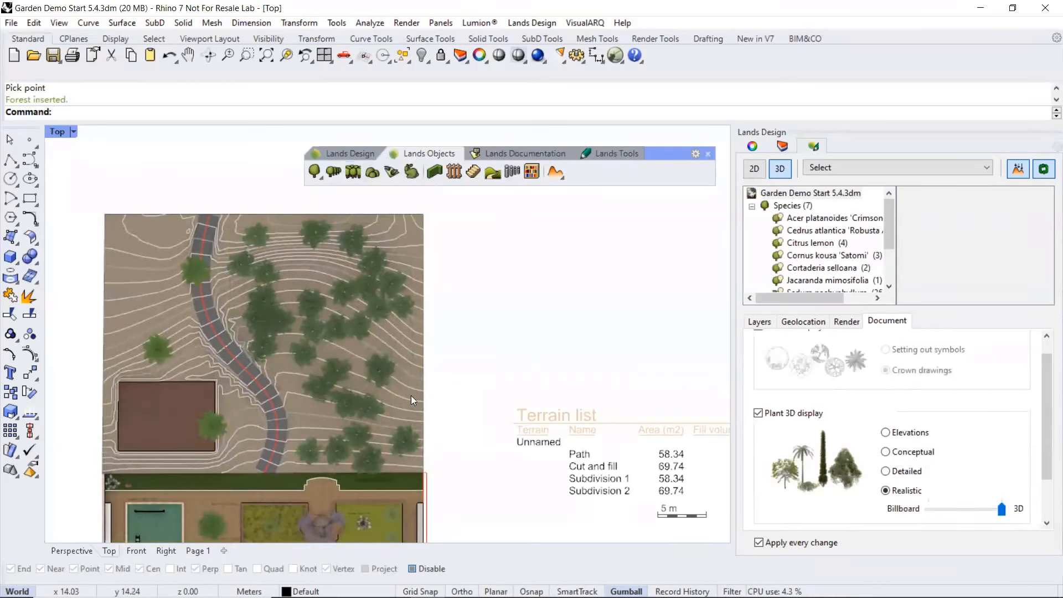
{"action": "scroll", "coordinate": [365, 397], "scroll_direction": "up", "scroll_amount": 2}
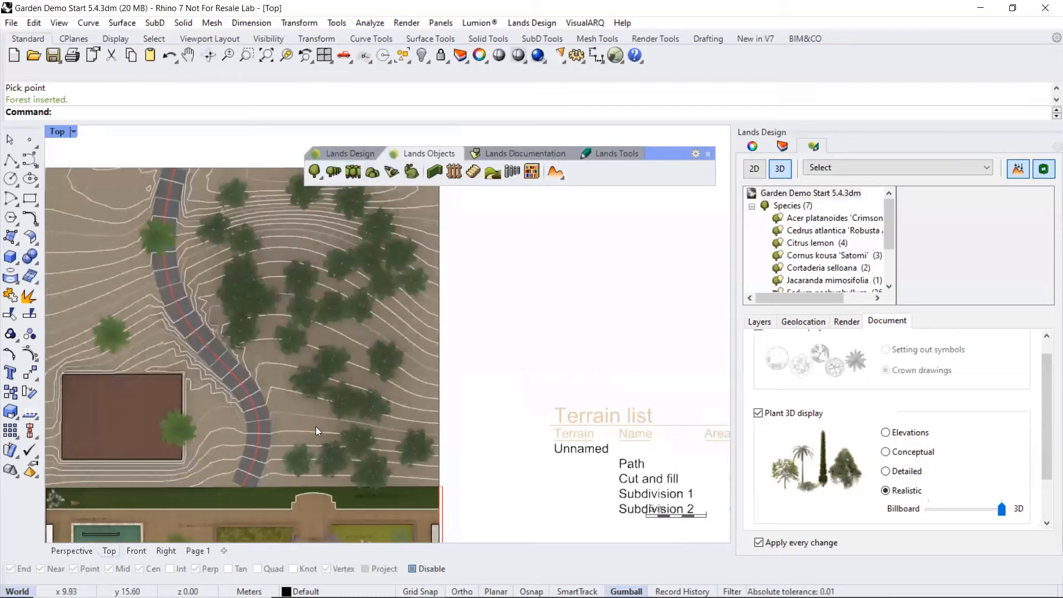
{"action": "left_click", "coordinate": [78, 550]}
{"action": "right_click_drag", "start_coordinate": [437, 310], "coordinate": [498, 357]}
{"action": "scroll", "coordinate": [460, 321], "scroll_direction": "up", "scroll_amount": 3}
{"action": "scroll", "coordinate": [499, 356], "scroll_direction": "down", "scroll_amount": 3}
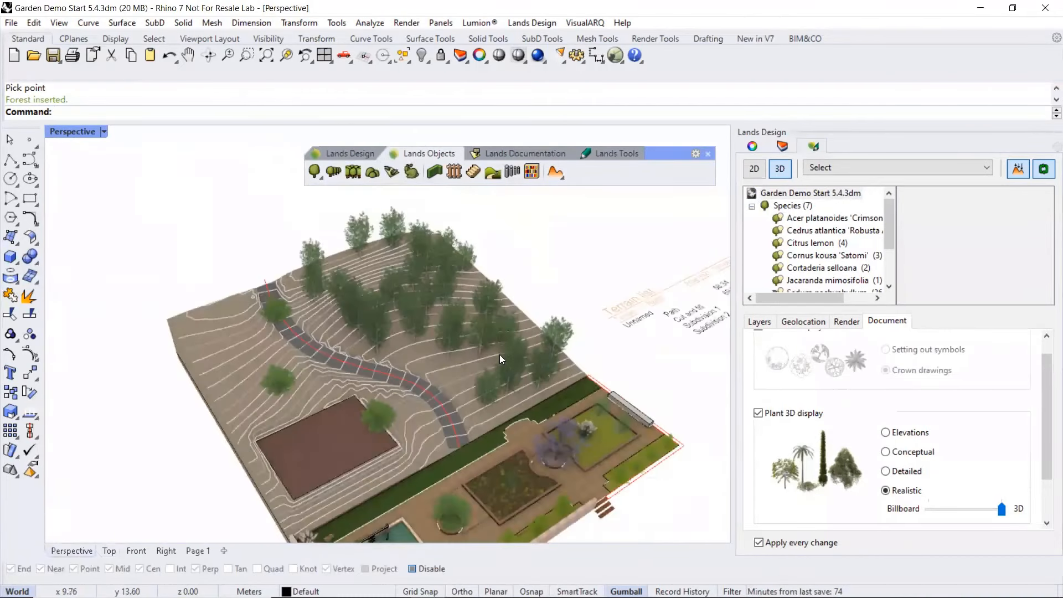
{"action": "left_click", "coordinate": [475, 319]}
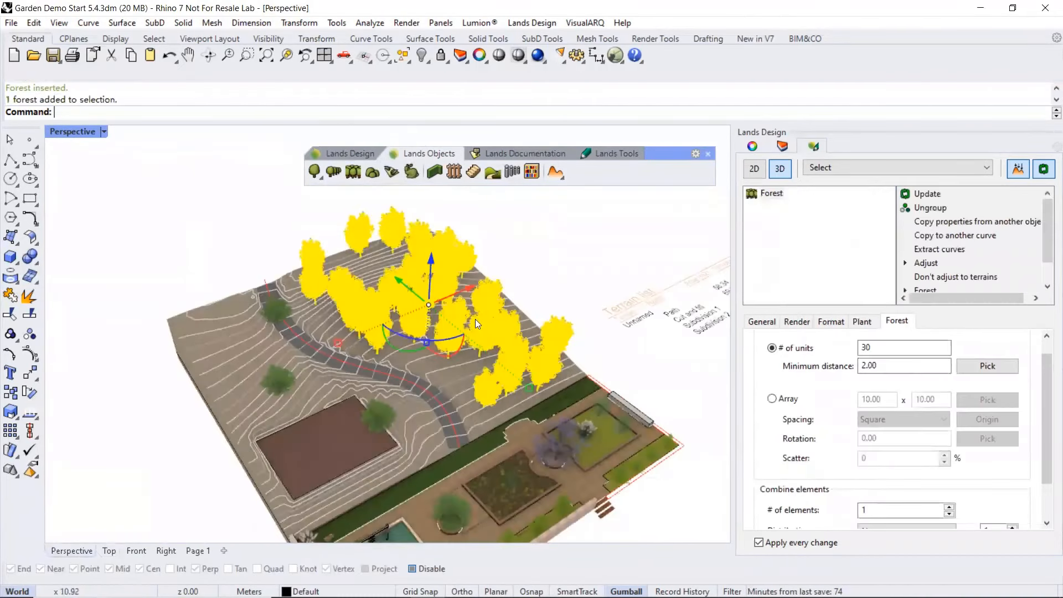
{"action": "left_click", "coordinate": [1048, 275]}
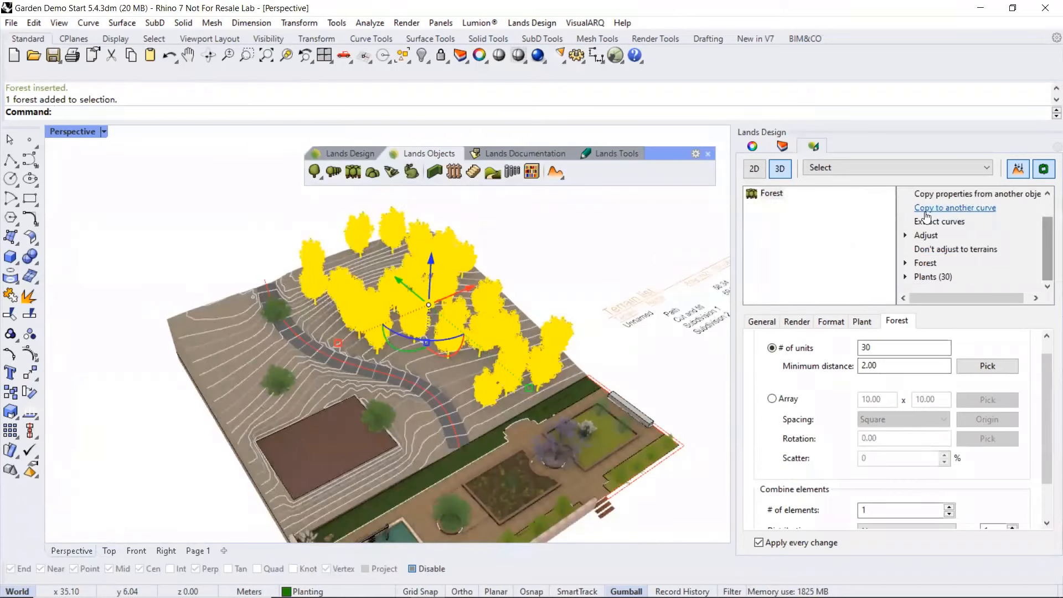
{"action": "left_click", "coordinate": [923, 264]}
{"action": "left_click", "coordinate": [944, 265]}
{"action": "left_click", "coordinate": [941, 264]}
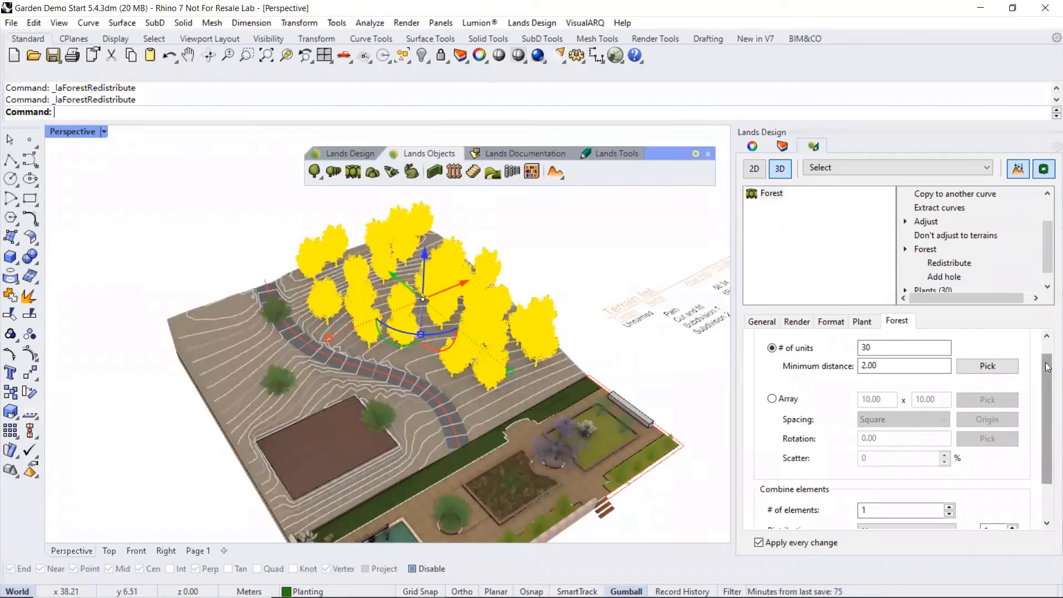
Switch the forest's distribution to a square array with 4.00 spacing
{"action": "scroll", "coordinate": [1048, 369], "scroll_direction": "up", "scroll_amount": 2}
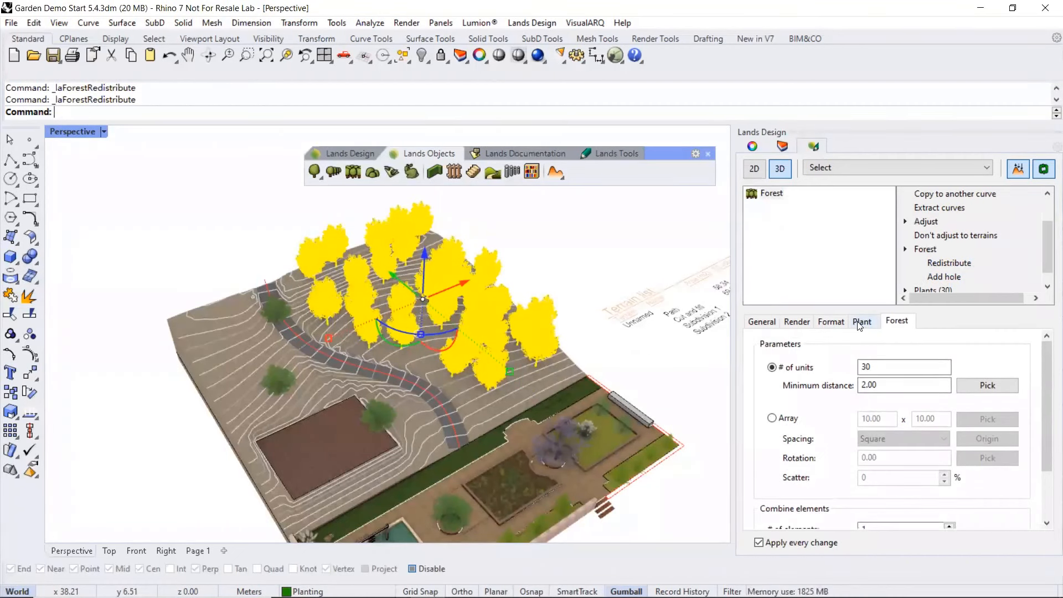
{"action": "left_click", "coordinate": [772, 419]}
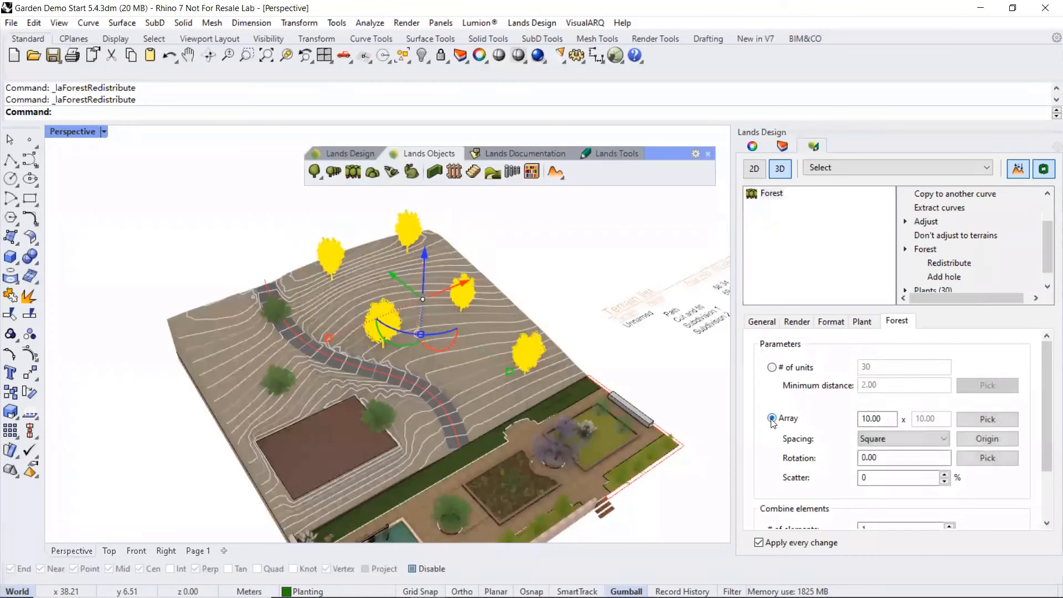
{"action": "double_click", "coordinate": [888, 419]}
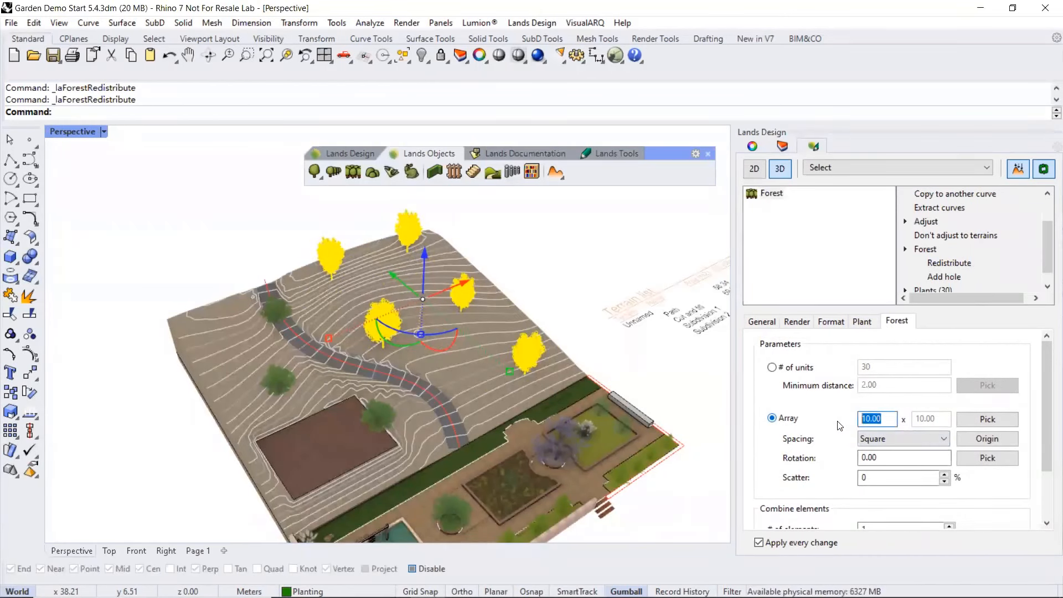
{"action": "type", "text": "4"}
{"action": "right_click_drag", "start_coordinate": [636, 411], "coordinate": [601, 354]}
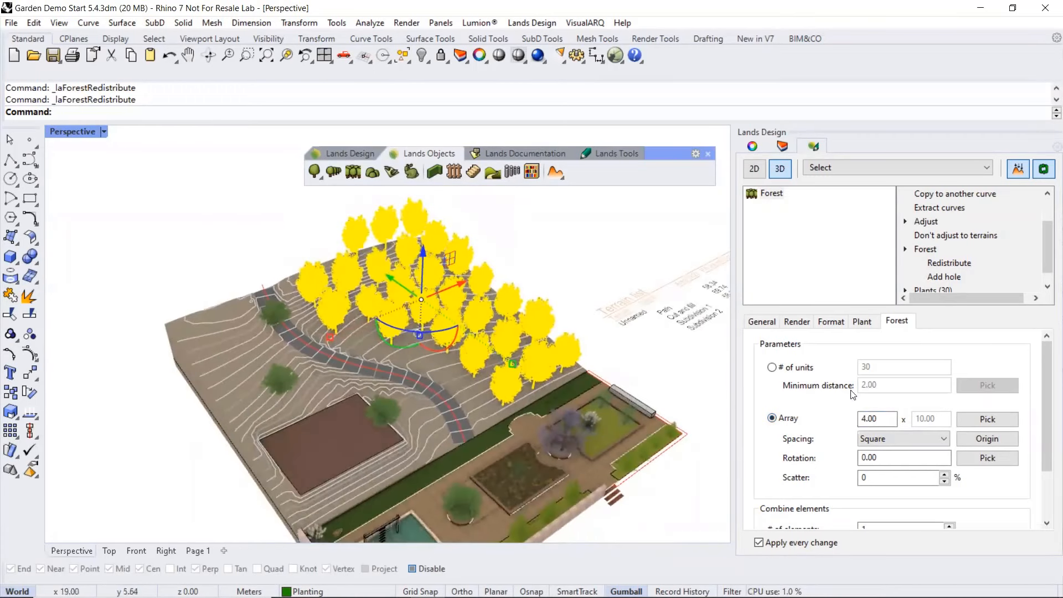
Combine 2 elements in the forest, set the second species to Cedrus atlantica 'Robusta Aurea', and clear the selection
{"action": "scroll", "coordinate": [953, 465], "scroll_direction": "down", "scroll_amount": 2}
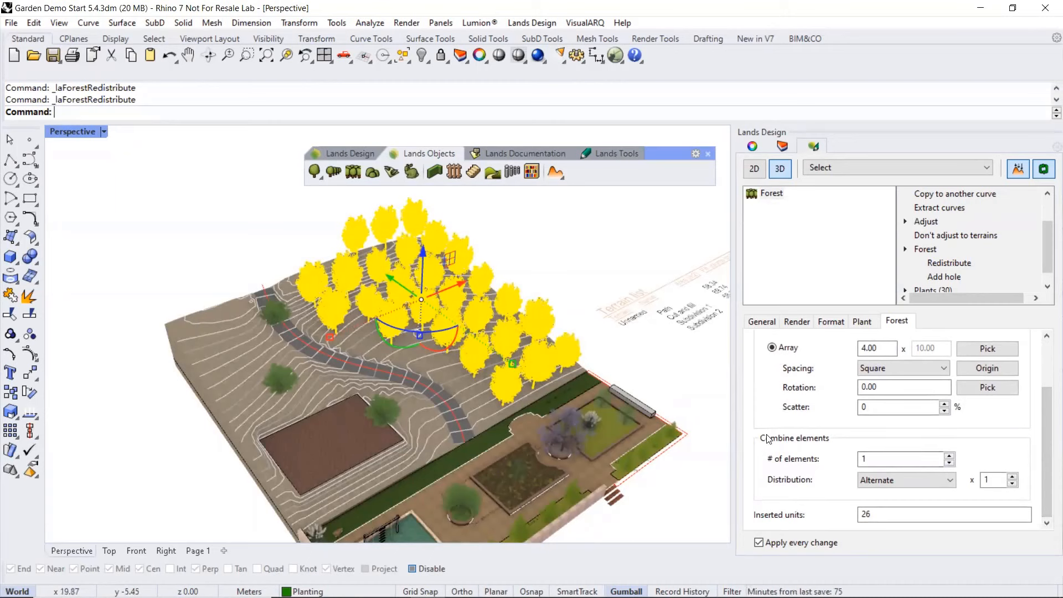
{"action": "left_click", "coordinate": [949, 456]}
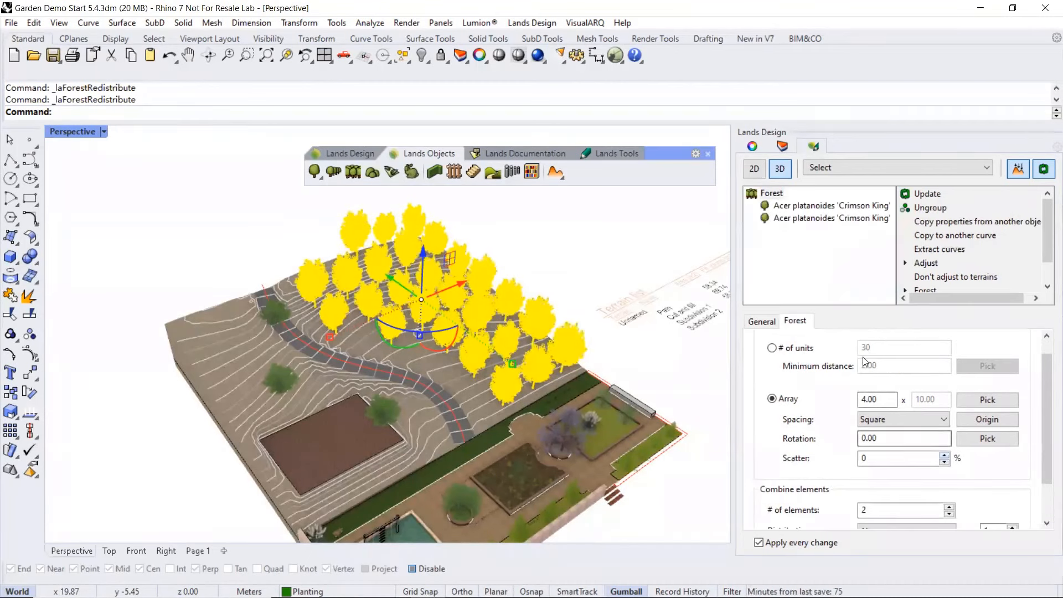
{"action": "left_click", "coordinate": [795, 208]}
{"action": "left_click", "coordinate": [797, 219]}
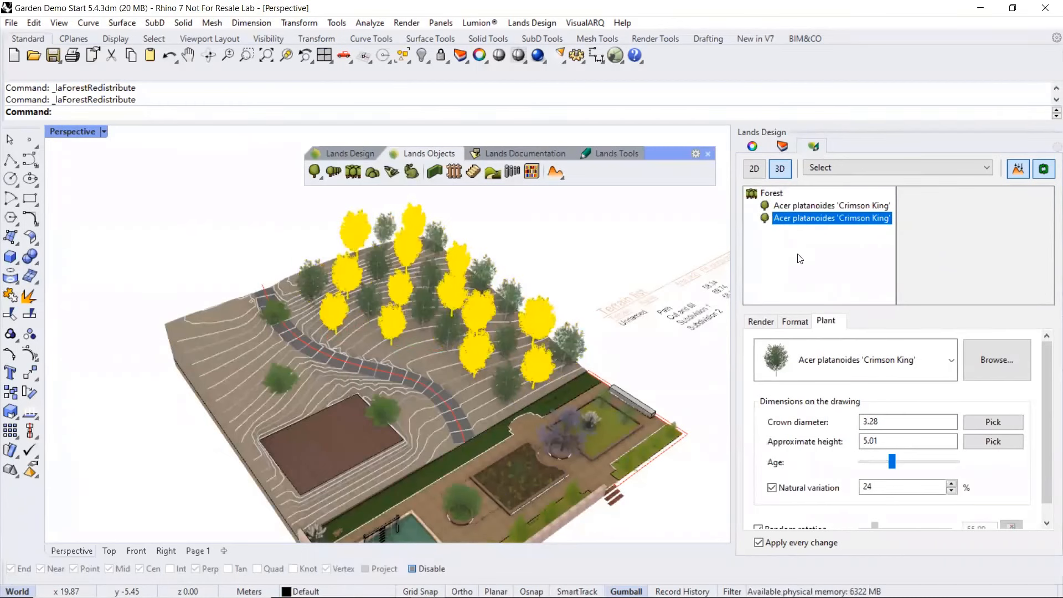
{"action": "left_click", "coordinate": [952, 360]}
{"action": "scroll", "coordinate": [903, 282], "scroll_direction": "down", "scroll_amount": 1}
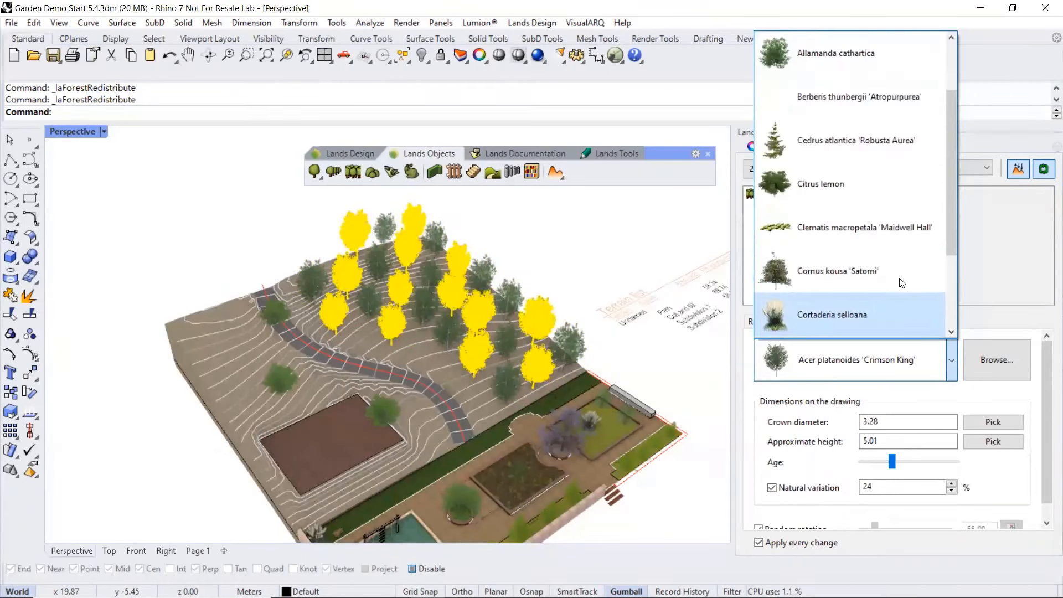
{"action": "left_click", "coordinate": [829, 158]}
{"action": "right_click_drag", "start_coordinate": [499, 283], "coordinate": [422, 298]}
{"action": "key", "text": "Escape"}
Examine the mixed forest on the slope up close, selecting it to check its composition and deselecting it
{"action": "scroll", "coordinate": [509, 360], "scroll_direction": "up", "scroll_amount": 5}
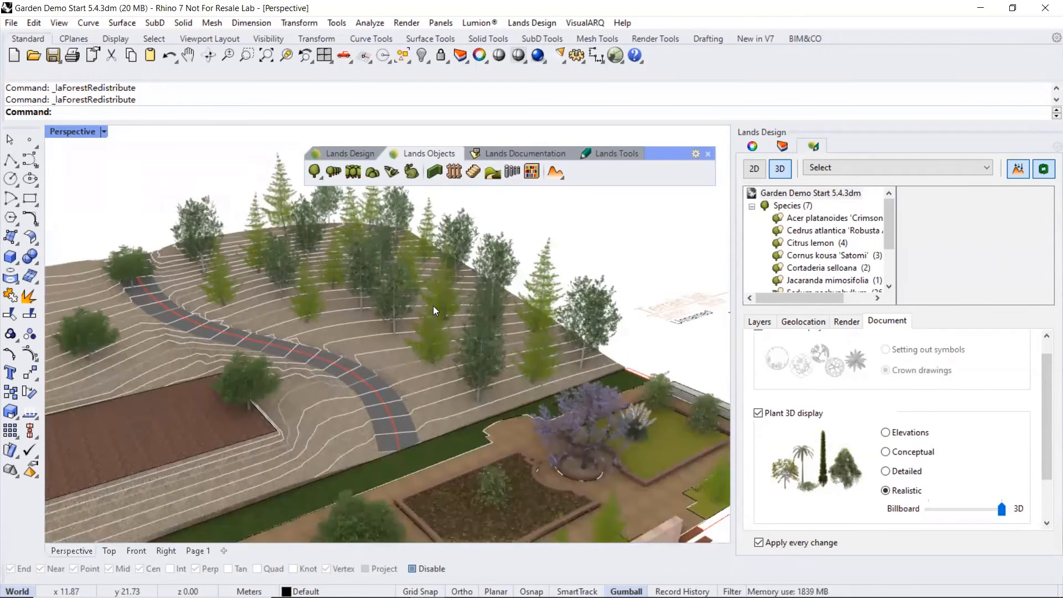
{"action": "left_click", "coordinate": [395, 298]}
{"action": "scroll", "coordinate": [409, 319], "scroll_direction": "down", "scroll_amount": 3}
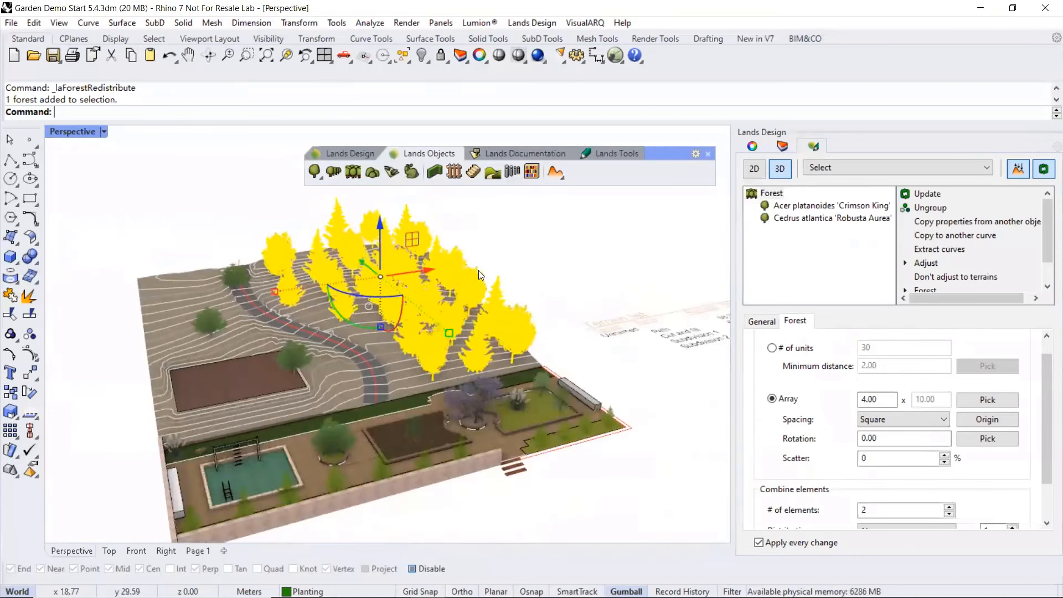
{"action": "key", "text": "Escape"}
{"action": "scroll", "coordinate": [296, 365], "scroll_direction": "up", "scroll_amount": 3}
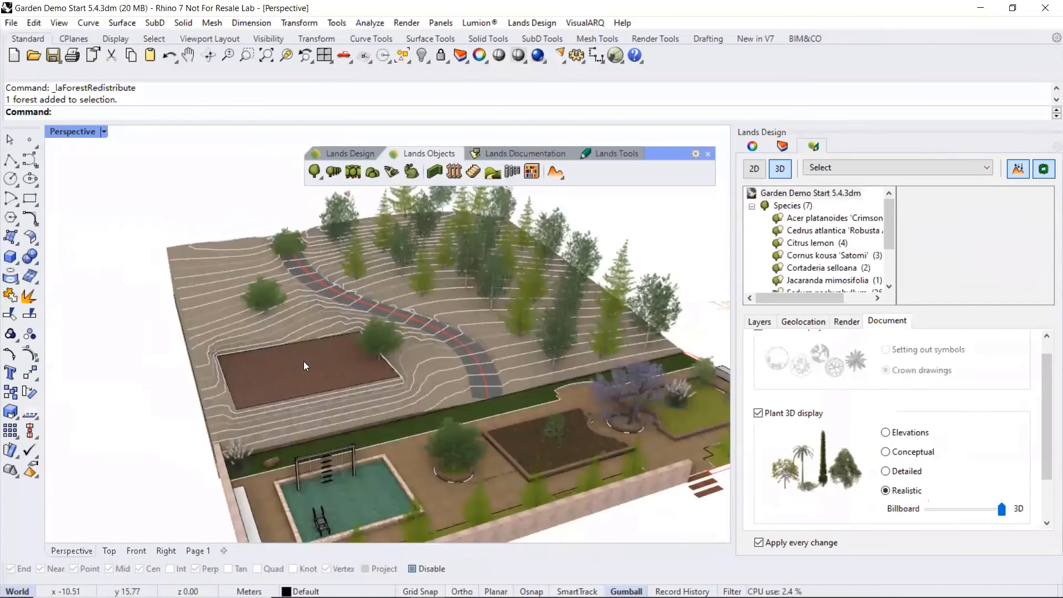
{"action": "right_click_drag", "start_coordinate": [352, 309], "coordinate": [319, 324]}
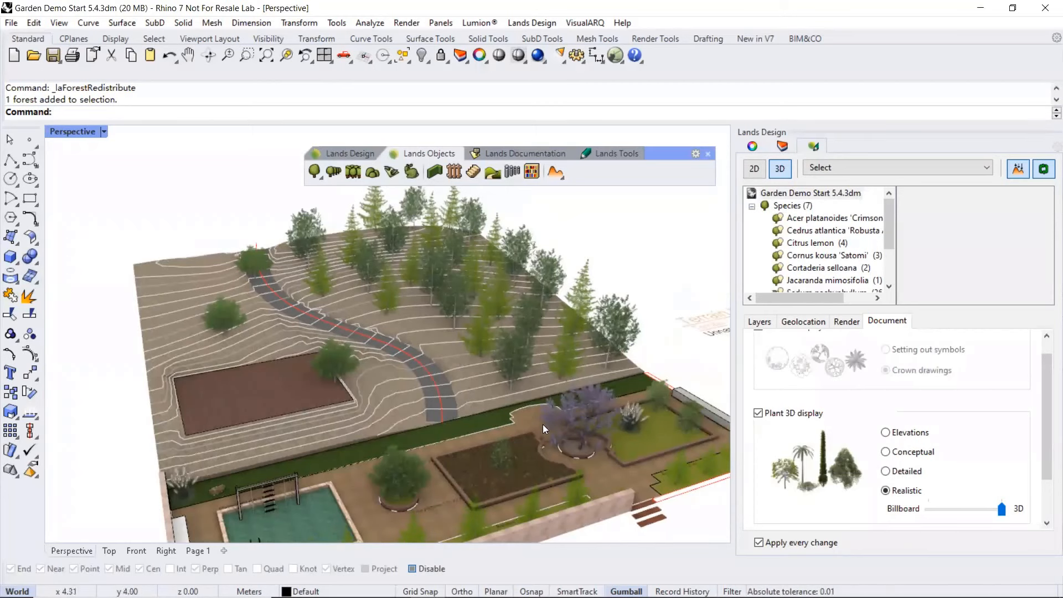
Select the plant row along the garden's front wall to review its Combine elements settings, and deselect it
{"action": "left_click", "coordinate": [536, 501]}
{"action": "right_click_drag", "start_coordinate": [466, 437], "coordinate": [461, 385]}
{"action": "scroll", "coordinate": [494, 427], "scroll_direction": "down", "scroll_amount": 3}
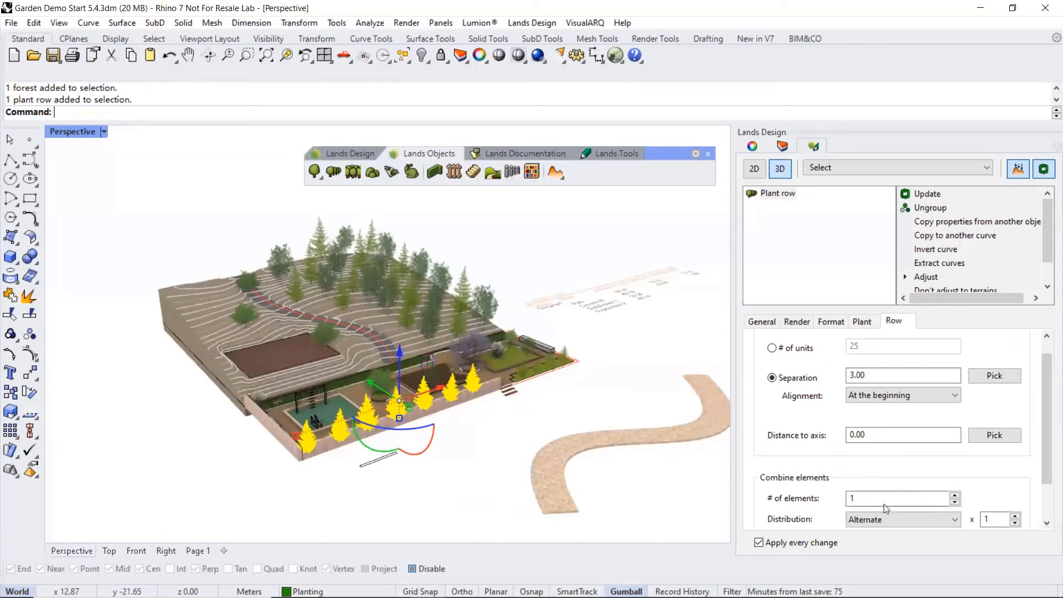
{"action": "left_click", "coordinate": [458, 501]}
{"action": "scroll", "coordinate": [255, 333], "scroll_direction": "up", "scroll_amount": 3}
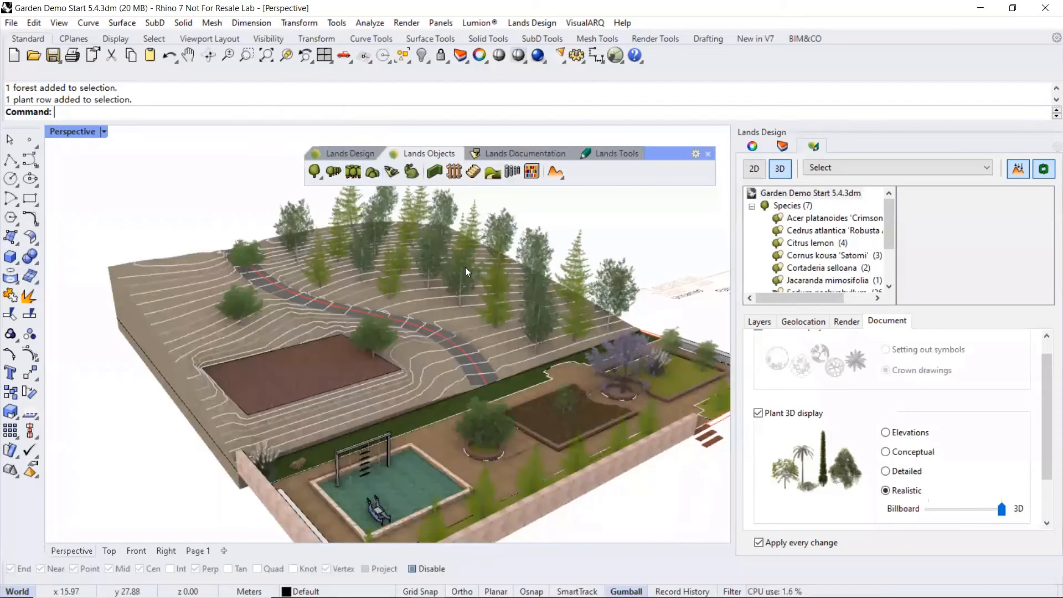
Start a groundcover of Phlox subulata 'Candy Stripe' with density 80.00 units/m2 and plant scale 0.5
{"action": "left_click", "coordinate": [392, 173]}
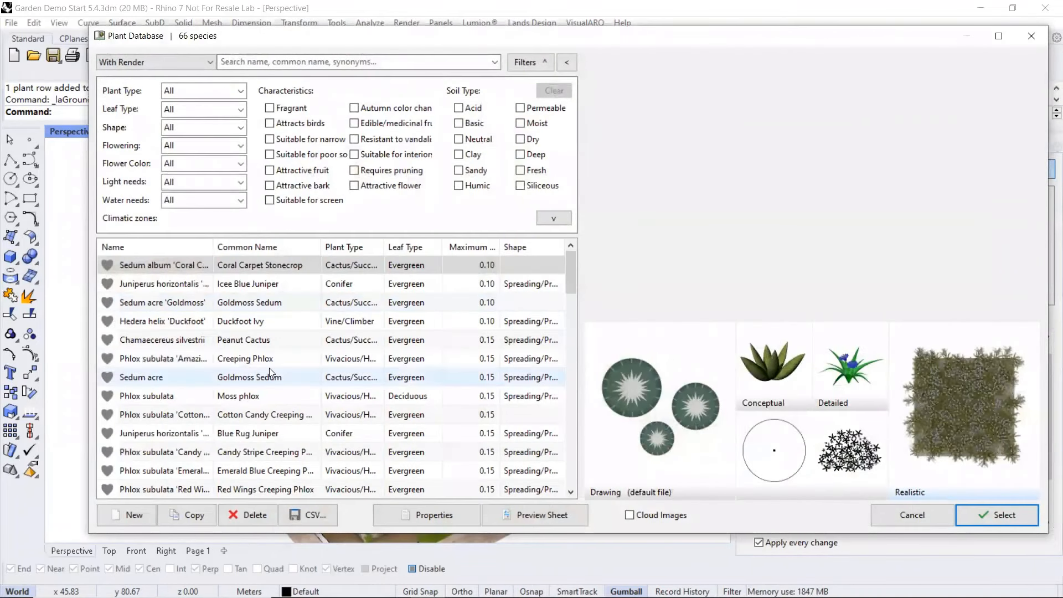
{"action": "left_click", "coordinate": [195, 446]}
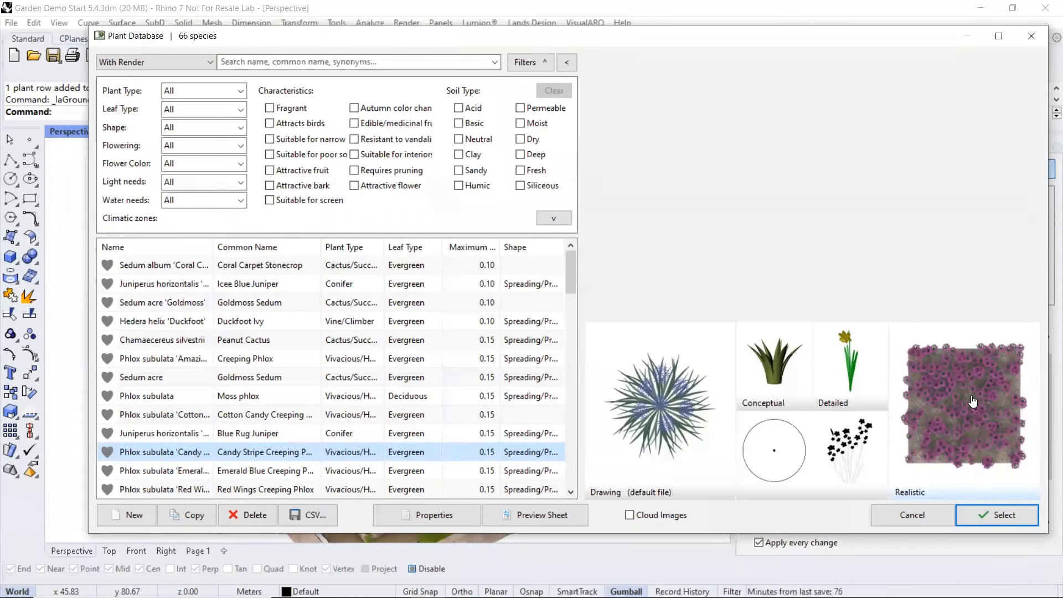
{"action": "left_click", "coordinate": [977, 515]}
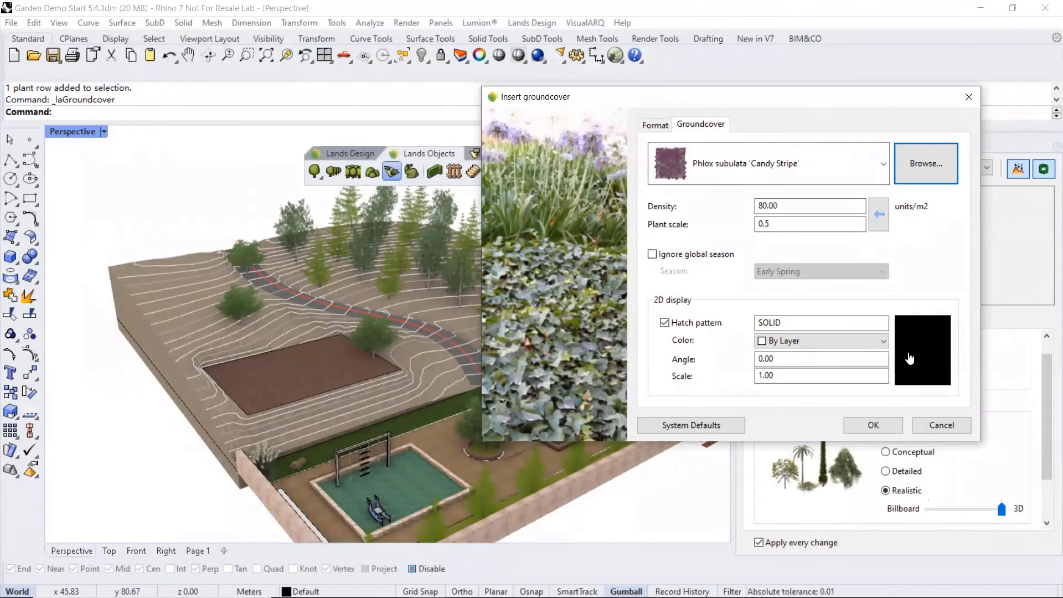
{"action": "left_click", "coordinate": [874, 426]}
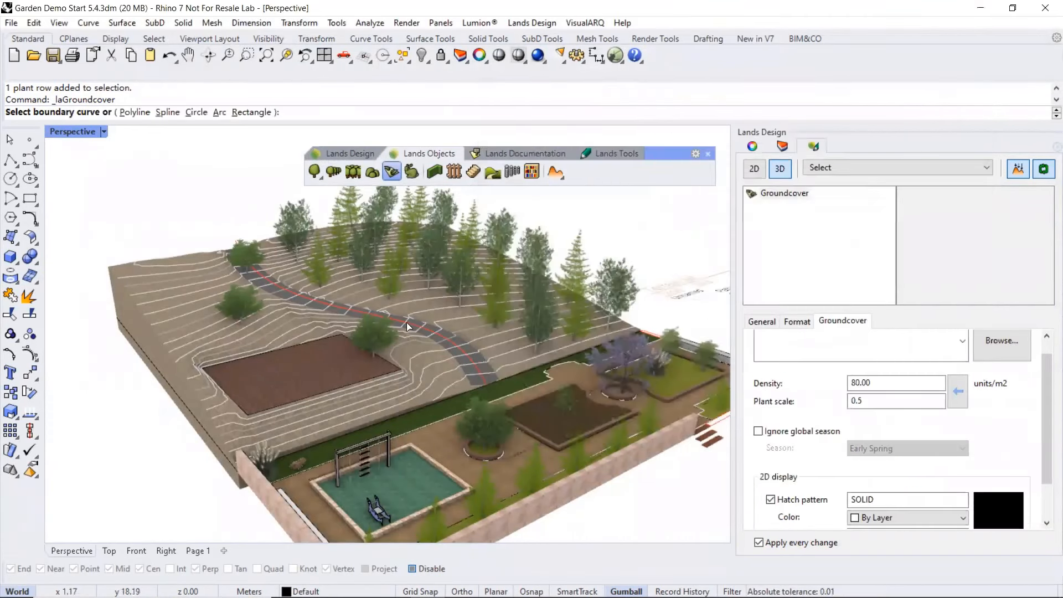
Draw the groundcover's rectangular boundary over part of the flat brown platform and the adjoining slope, and check the planting up close
{"action": "right_click_drag", "start_coordinate": [348, 325], "coordinate": [312, 354]}
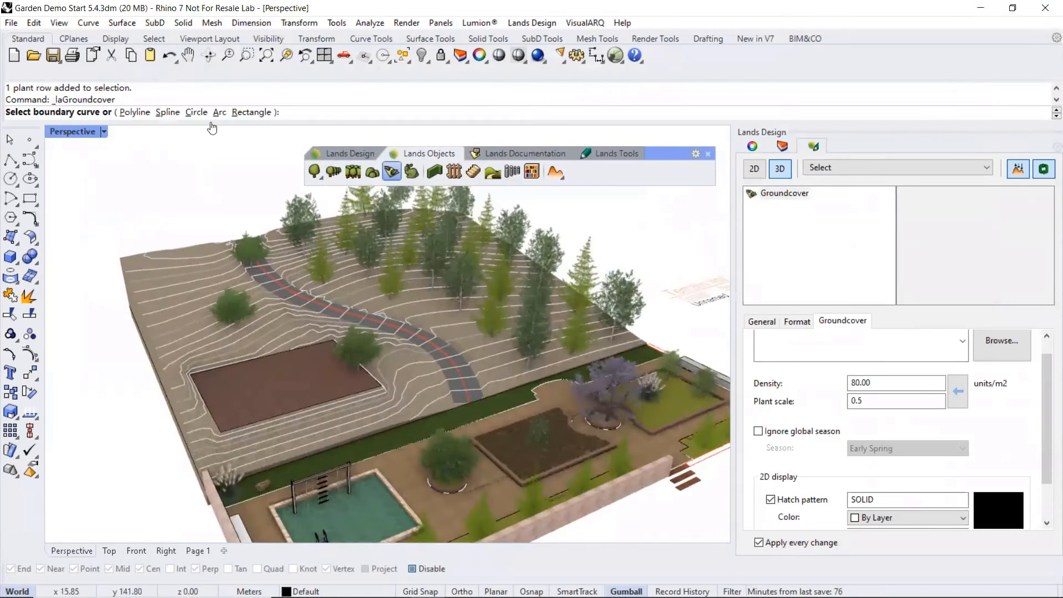
{"action": "left_click", "coordinate": [248, 113]}
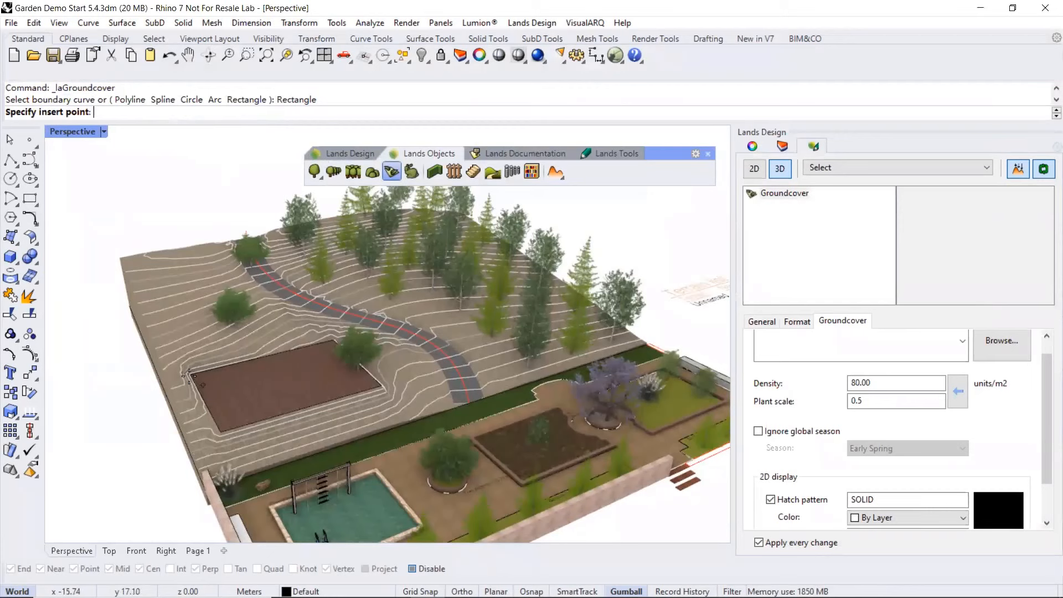
{"action": "scroll", "coordinate": [296, 331], "scroll_direction": "up", "scroll_amount": 2}
{"action": "left_click", "coordinate": [374, 379]}
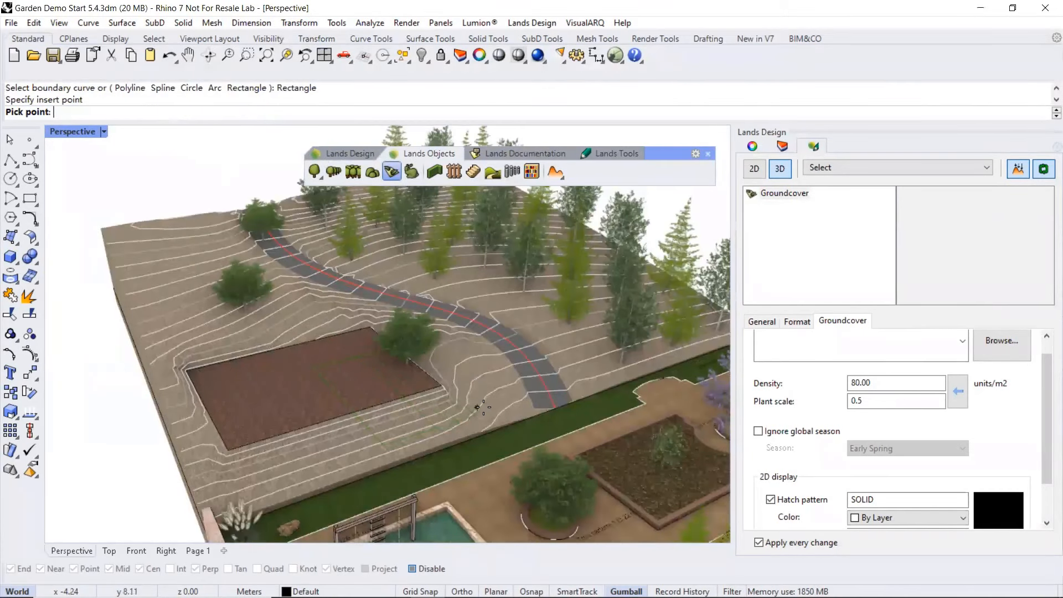
{"action": "key", "text": "Return"}
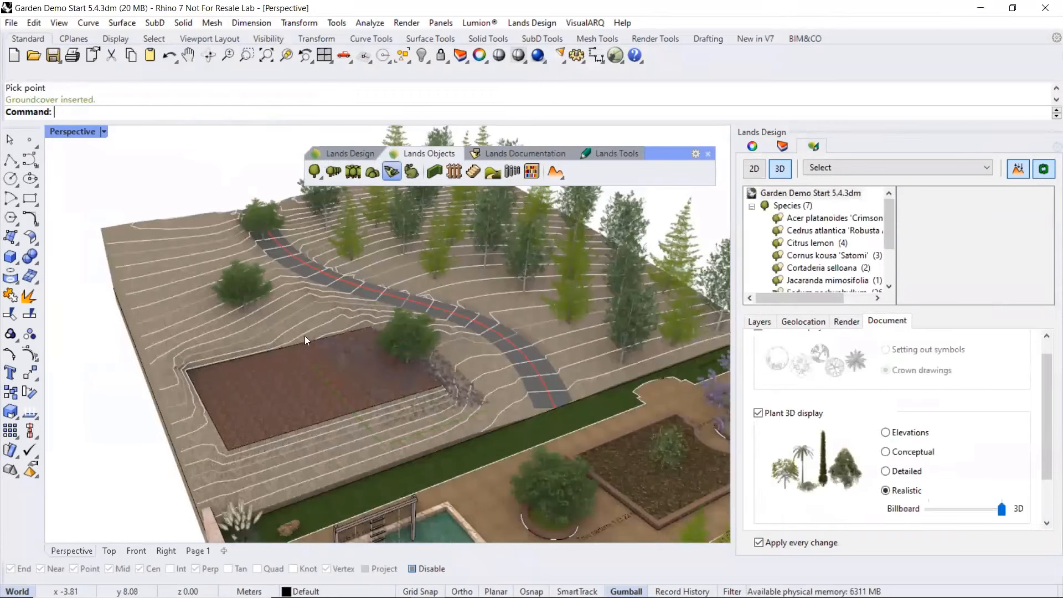
{"action": "scroll", "coordinate": [390, 391], "scroll_direction": "up", "scroll_amount": 6}
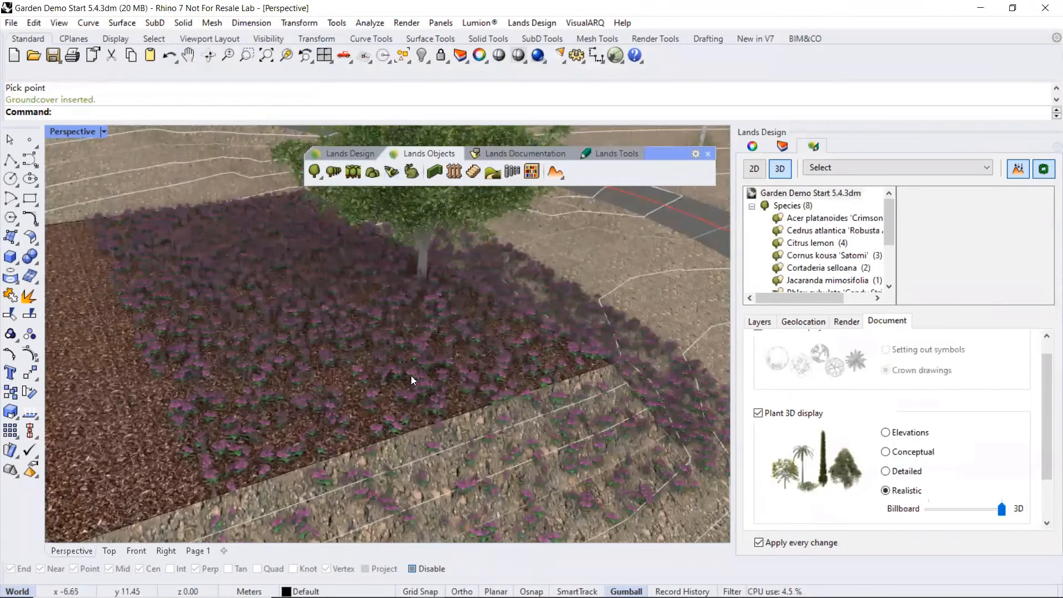
{"action": "scroll", "coordinate": [398, 332], "scroll_direction": "up", "scroll_amount": 6}
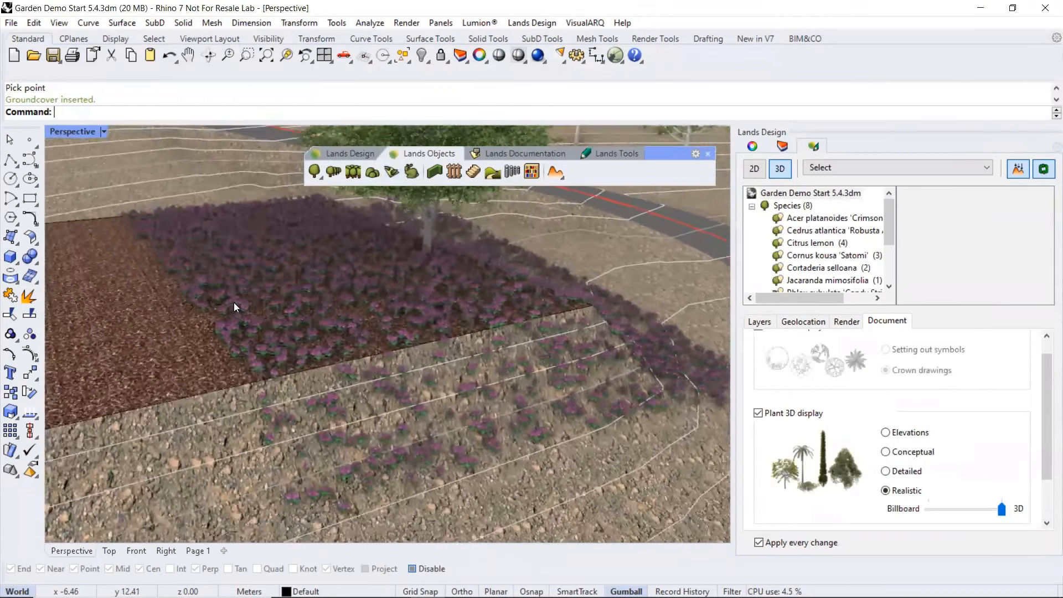
{"action": "scroll", "coordinate": [420, 405], "scroll_direction": "down", "scroll_amount": 8}
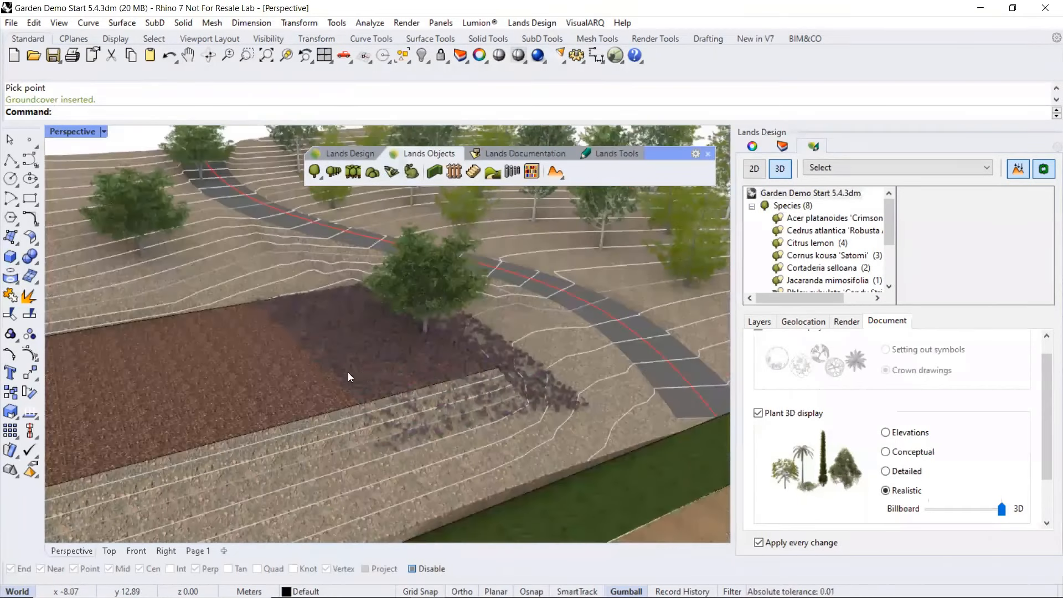
{"action": "scroll", "coordinate": [433, 310], "scroll_direction": "down", "scroll_amount": 2}
Turn off automatic terrain adjustment for new objects and insert one Acer platanoides 'Crimson King' beside the brown platform near the terrain's edge
{"action": "right_click_drag", "start_coordinate": [433, 310], "coordinate": [659, 250]}
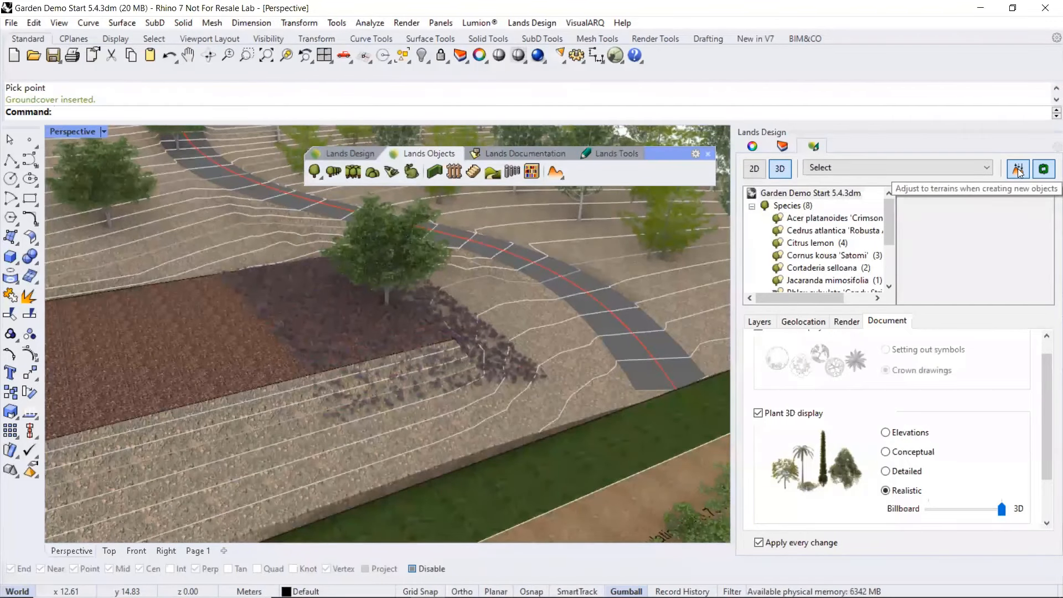
{"action": "right_click_drag", "start_coordinate": [393, 334], "coordinate": [376, 329]}
{"action": "scroll", "coordinate": [387, 336], "scroll_direction": "down", "scroll_amount": 3}
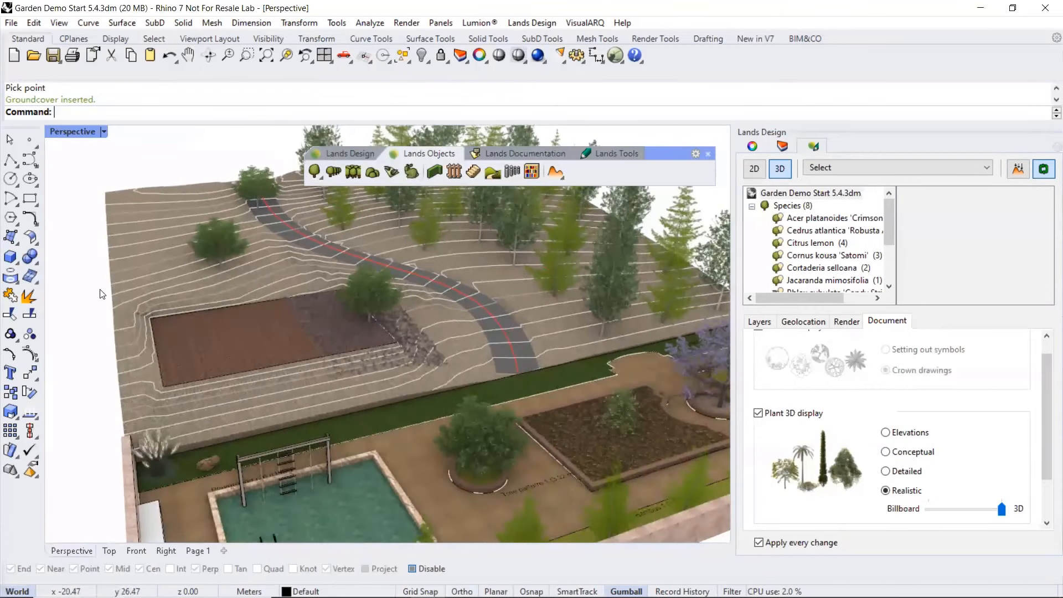
{"action": "left_click", "coordinate": [314, 171]}
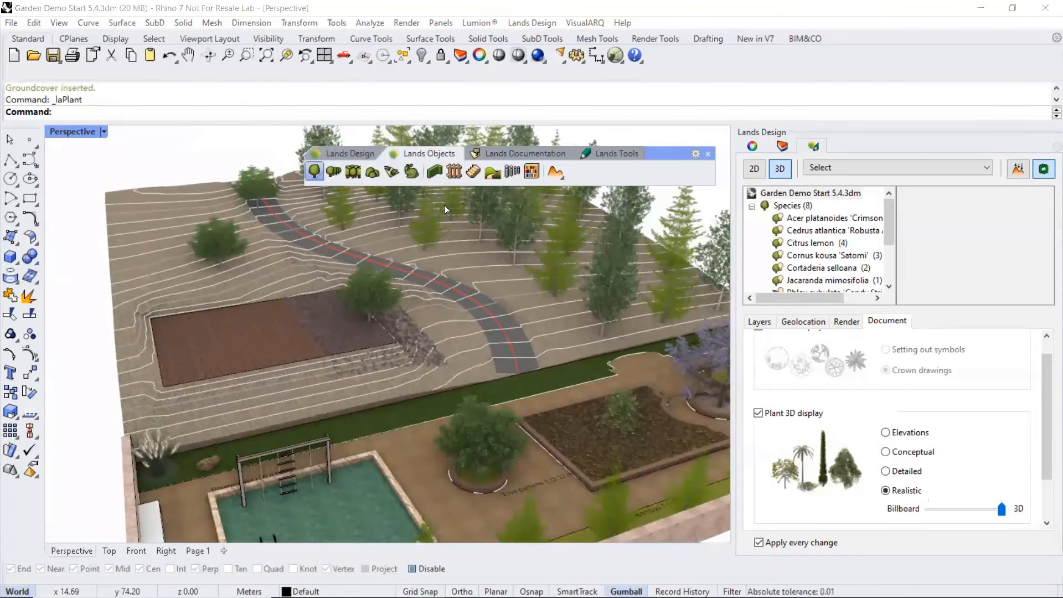
{"action": "left_click", "coordinate": [873, 425]}
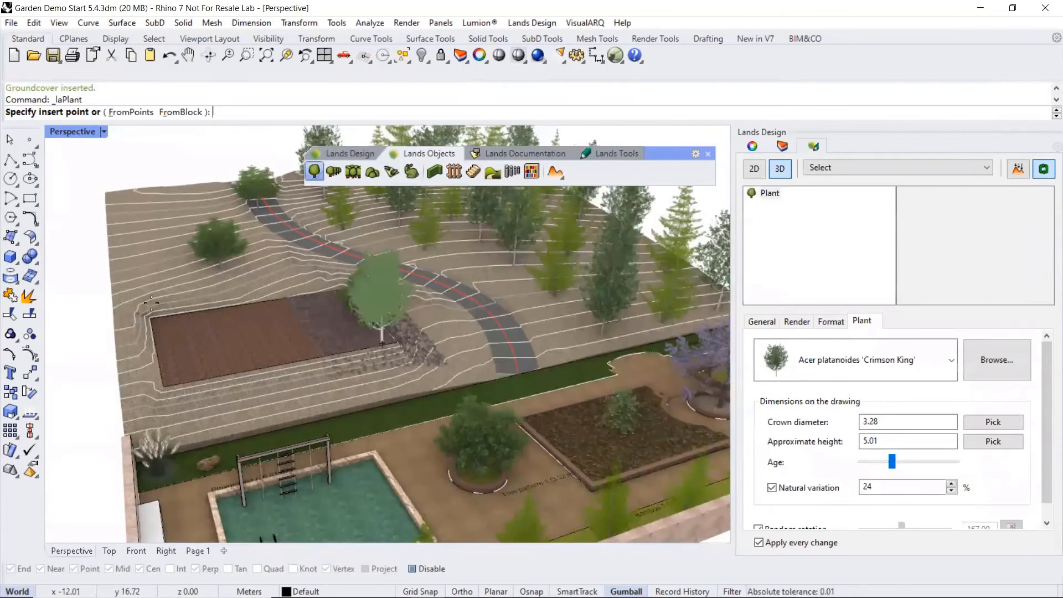
{"action": "left_click", "coordinate": [134, 376]}
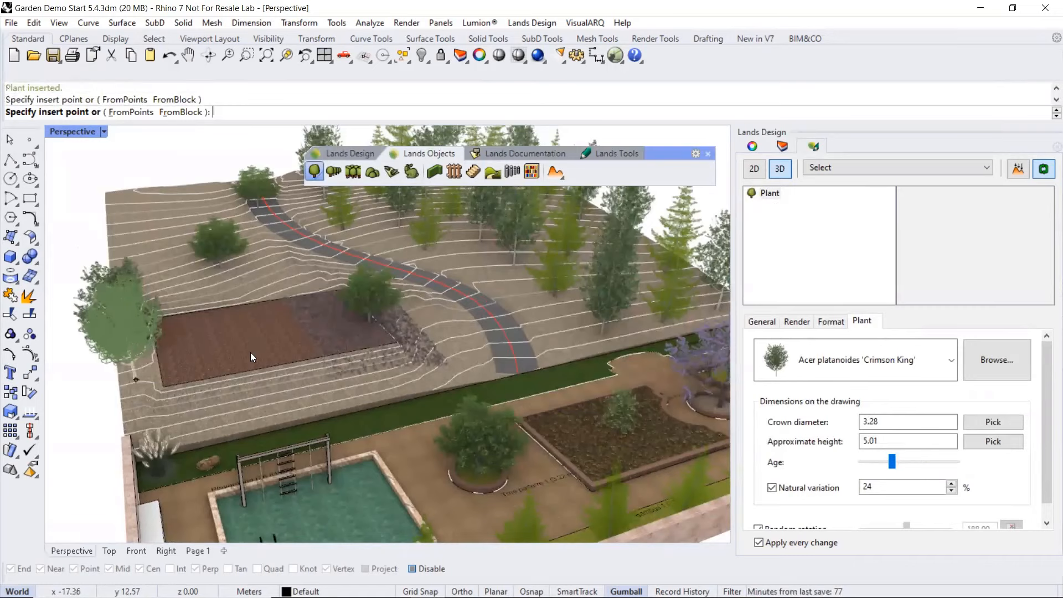
{"action": "key", "text": "Return"}
Adjust the new Acer platanoides to the terrain, turn automatic terrain adjustment for new objects back on, and clear the selection
{"action": "scroll", "coordinate": [248, 350], "scroll_direction": "up", "scroll_amount": 5}
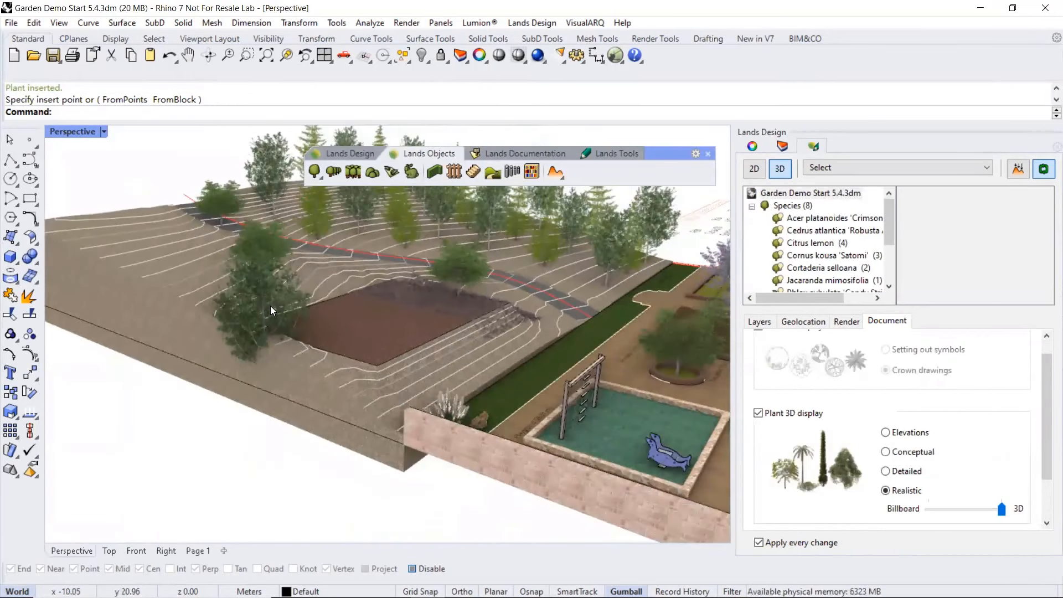
{"action": "left_click", "coordinate": [266, 306]}
{"action": "key", "text": "Escape"}
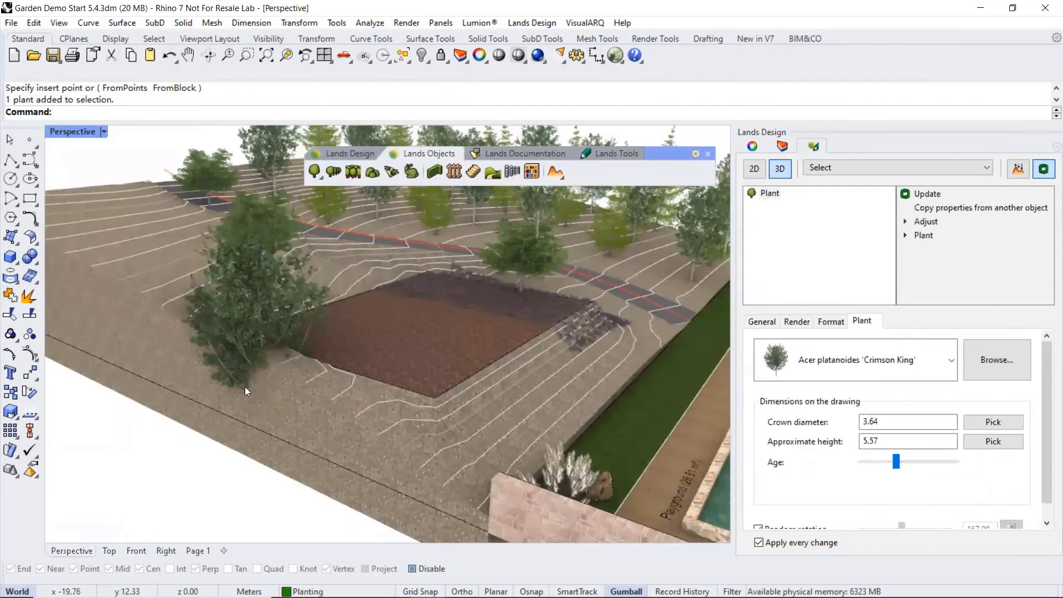
{"action": "left_click", "coordinate": [261, 302]}
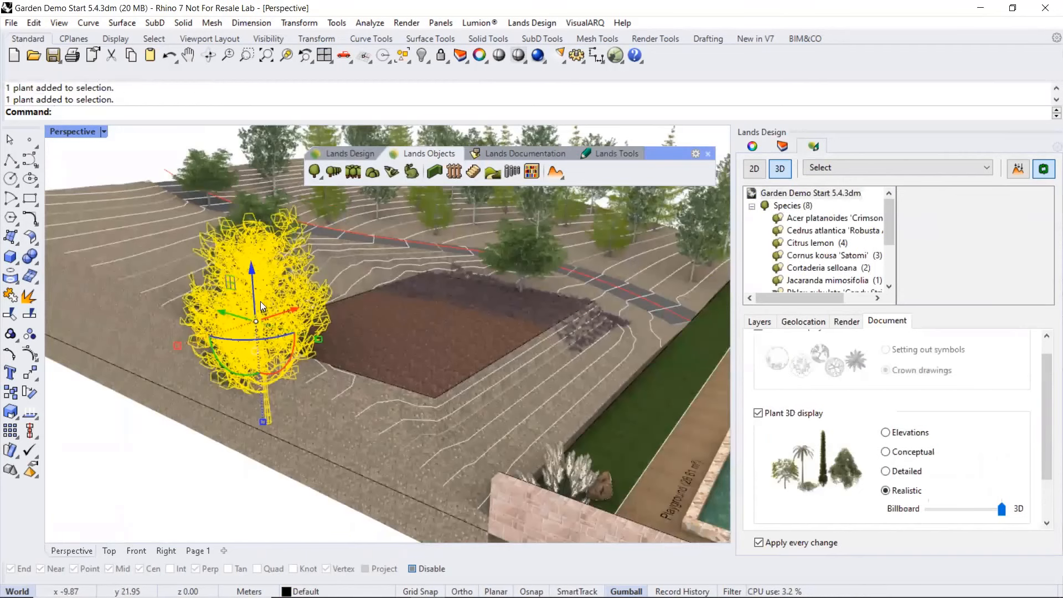
{"action": "left_click", "coordinate": [923, 222]}
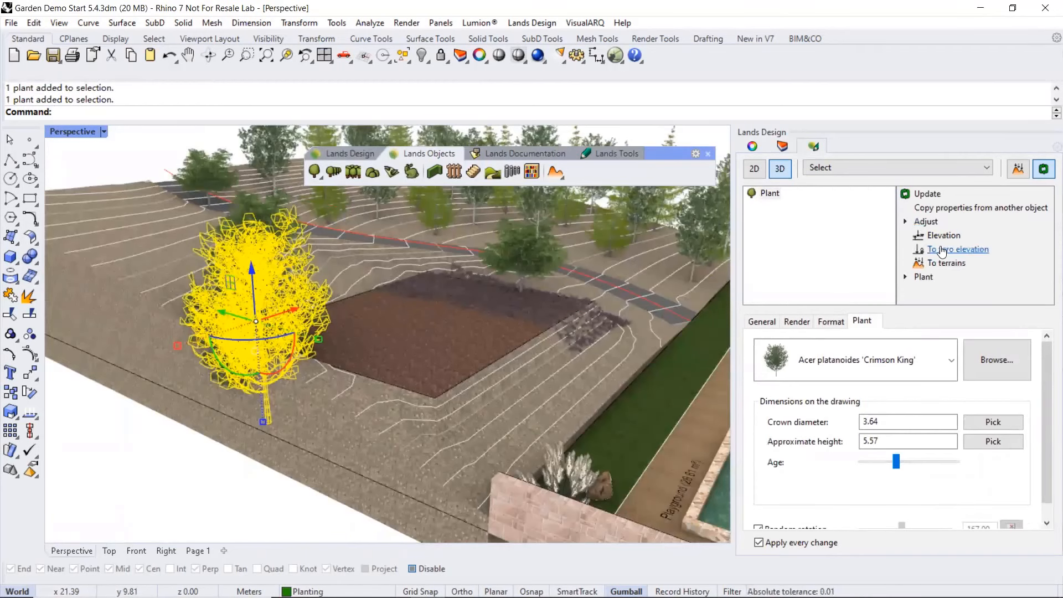
{"action": "left_click", "coordinate": [942, 261]}
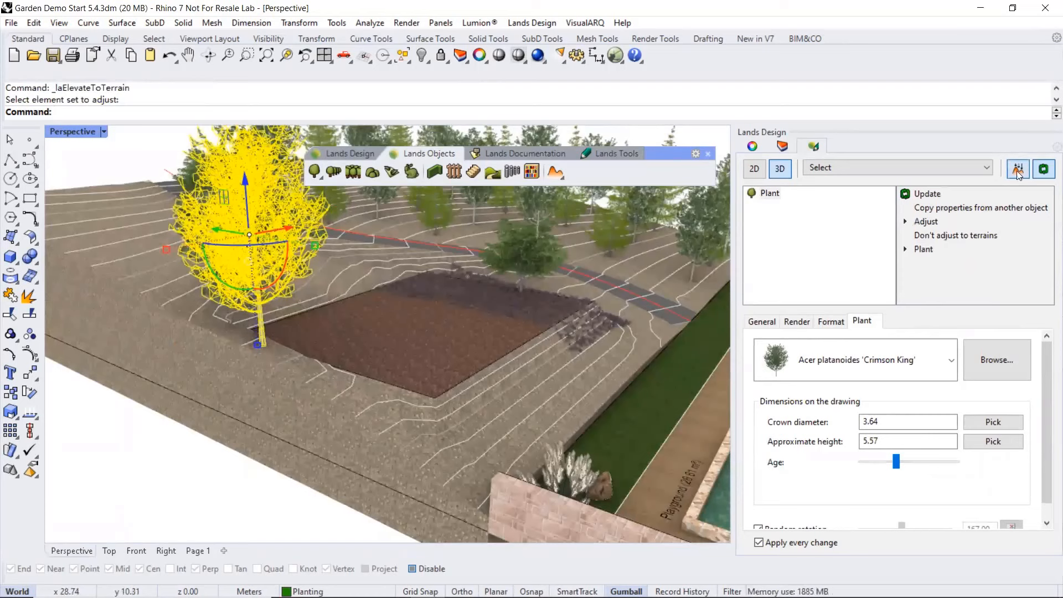
{"action": "key", "text": "Escape"}
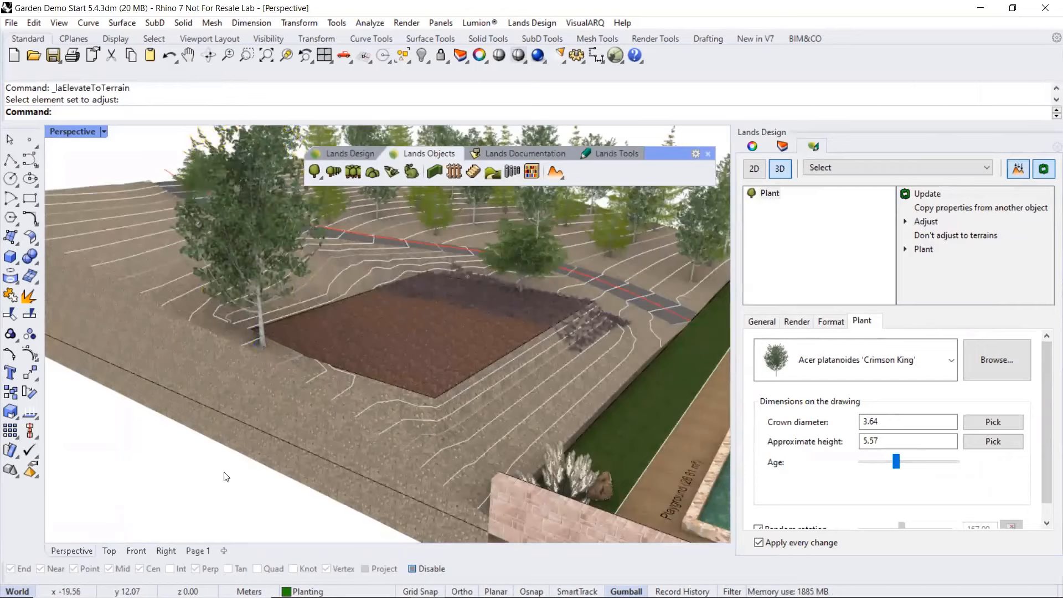
Examine the whole garden and the planted slope with its path, groundcover and forest from the front
{"action": "scroll", "coordinate": [259, 380], "scroll_direction": "down", "scroll_amount": 6}
{"action": "right_click_drag", "start_coordinate": [404, 369], "coordinate": [297, 366]}
{"action": "scroll", "coordinate": [297, 365], "scroll_direction": "up", "scroll_amount": 3}
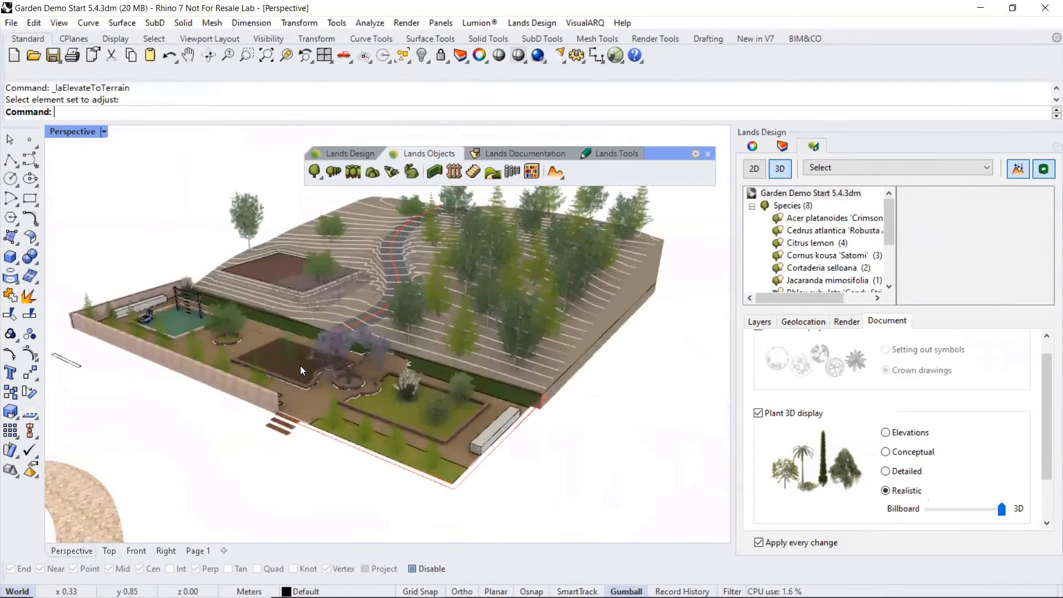
{"action": "scroll", "coordinate": [270, 312], "scroll_direction": "up", "scroll_amount": 2}
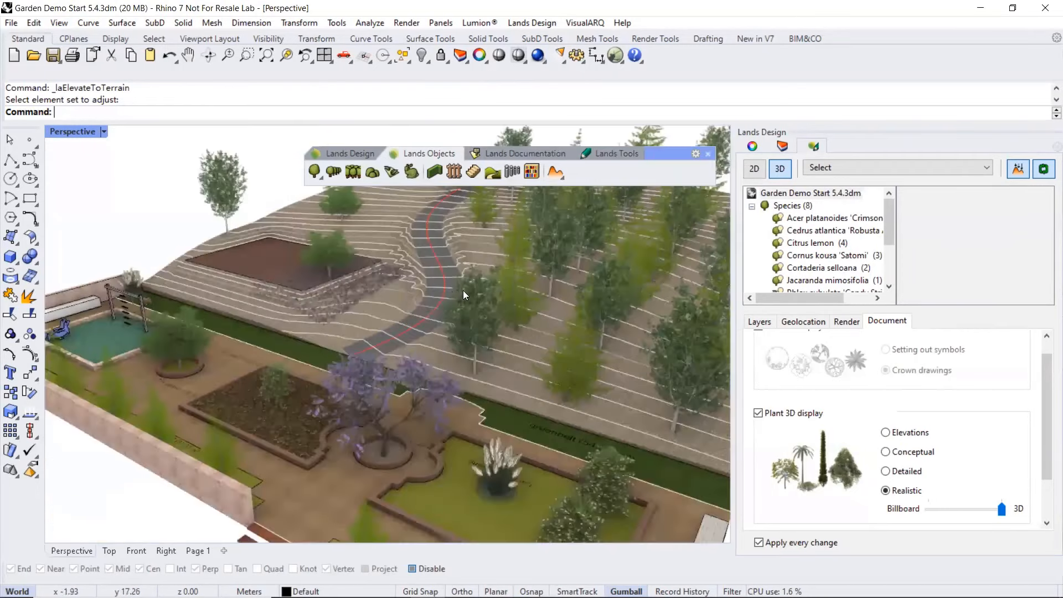
{"action": "scroll", "coordinate": [332, 295], "scroll_direction": "up", "scroll_amount": 4}
{"action": "scroll", "coordinate": [332, 308], "scroll_direction": "down", "scroll_amount": 4}
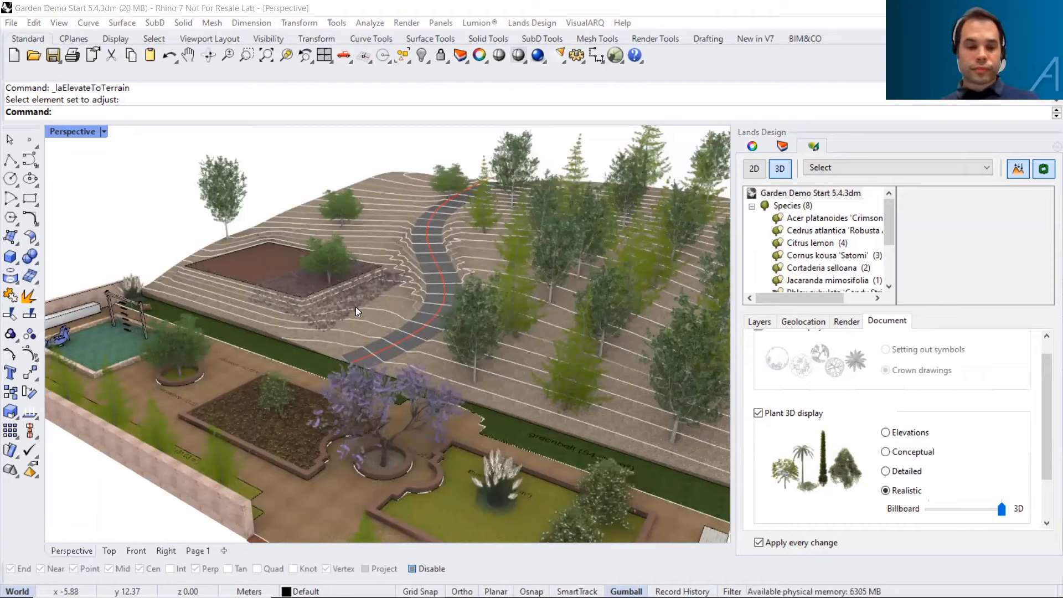
Select the closed curve on the wall behind the playground bench to inspect it, and deselect it
{"action": "right_click_drag", "start_coordinate": [394, 325], "coordinate": [174, 280], "text": "shift"}
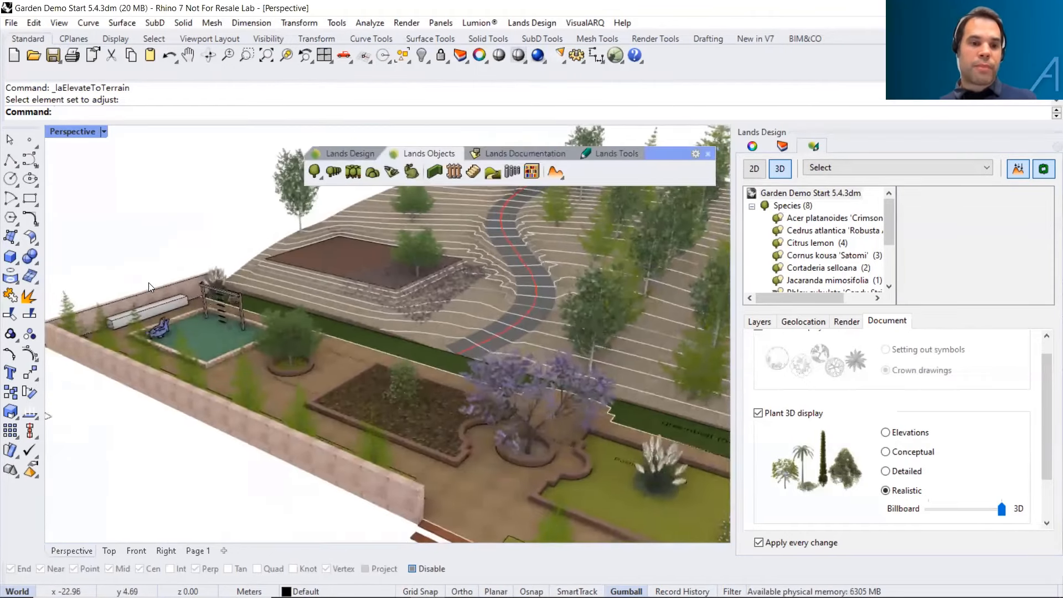
{"action": "scroll", "coordinate": [149, 283], "scroll_direction": "up", "scroll_amount": 4}
{"action": "left_click", "coordinate": [161, 303]}
{"action": "right_click_drag", "start_coordinate": [365, 277], "coordinate": [407, 278], "text": "shift"}
{"action": "scroll", "coordinate": [499, 266], "scroll_direction": "down", "scroll_amount": 5}
{"action": "scroll", "coordinate": [406, 269], "scroll_direction": "up", "scroll_amount": 3}
{"action": "scroll", "coordinate": [405, 268], "scroll_direction": "up", "scroll_amount": 2}
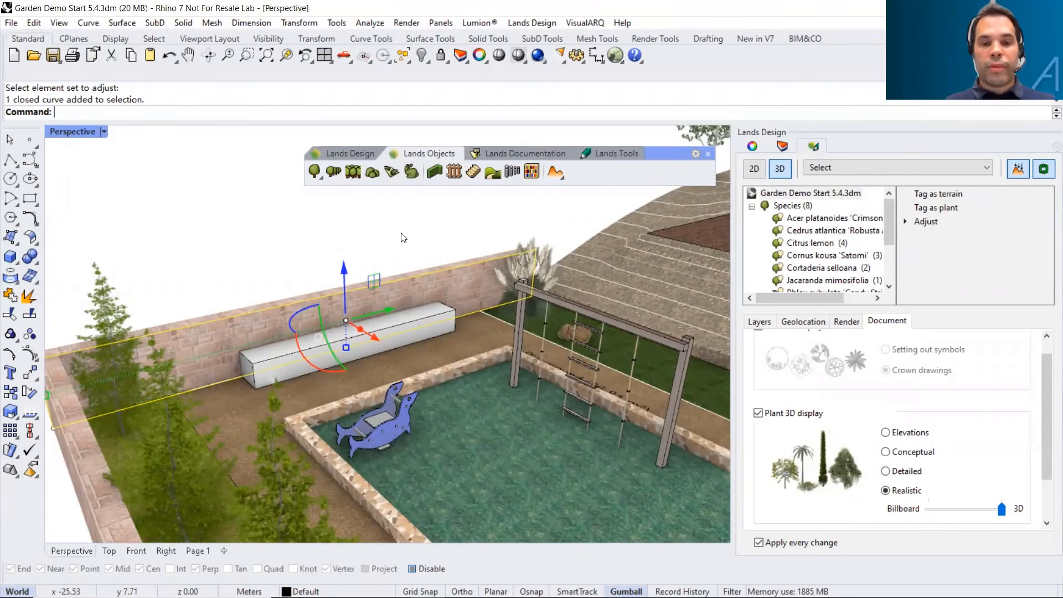
{"action": "key", "text": "Escape"}
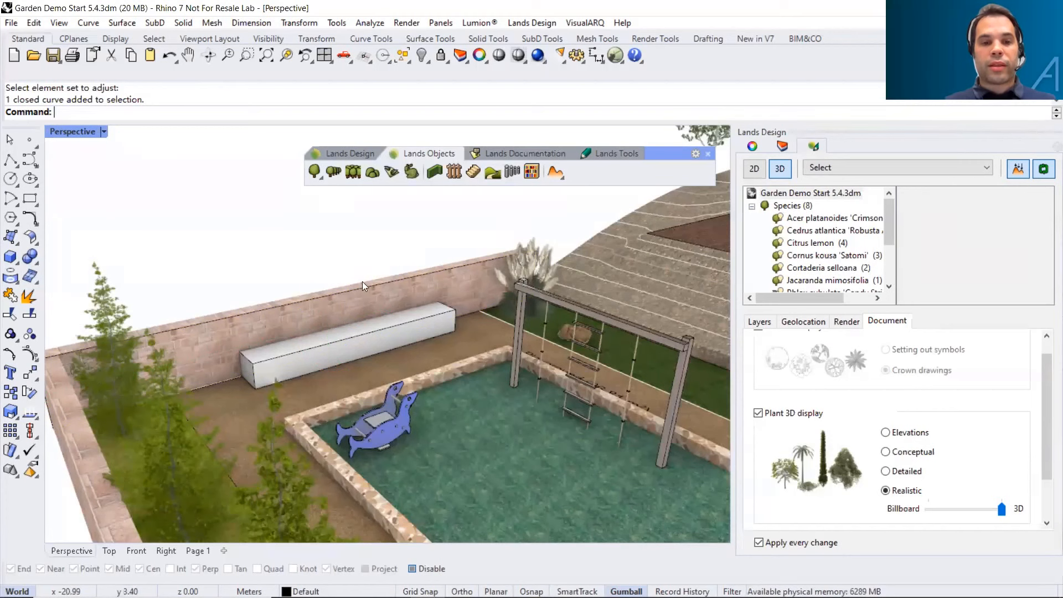
Start a new forest and filter its plant database to species with render for vertical garden
{"action": "left_click", "coordinate": [349, 175]}
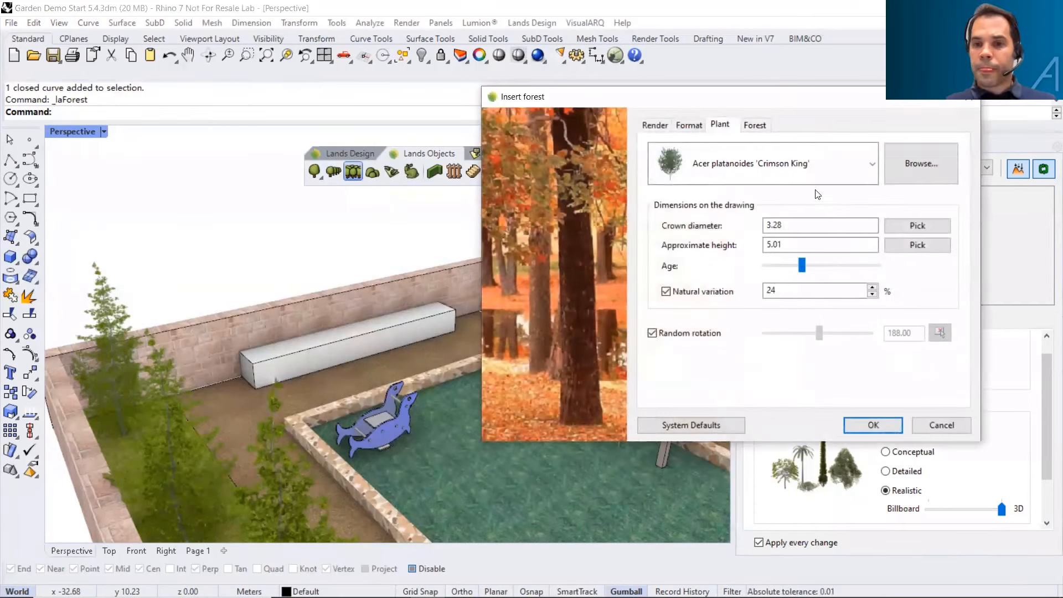
{"action": "left_click", "coordinate": [896, 165]}
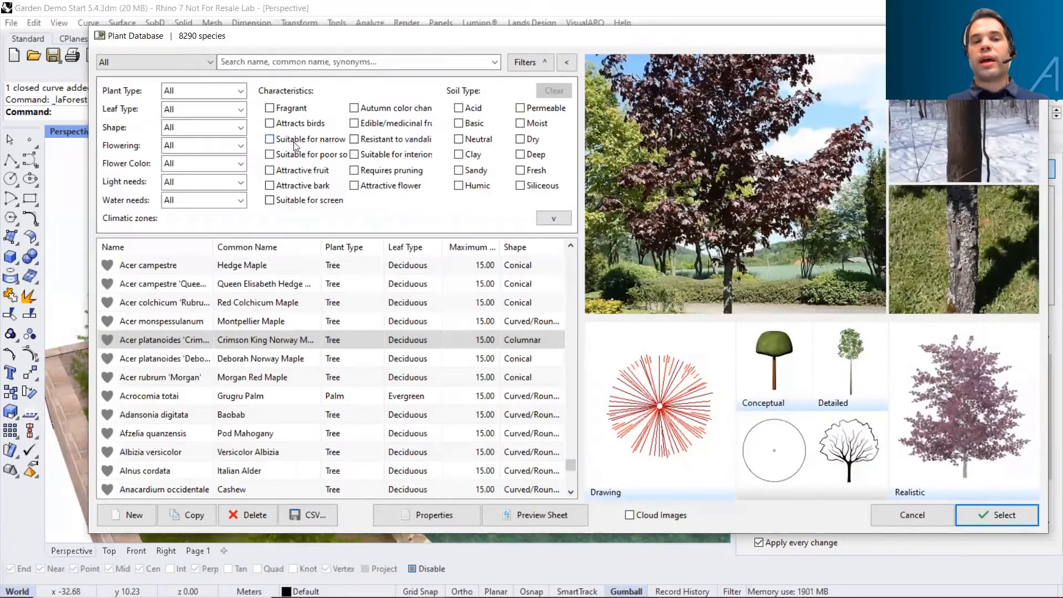
{"action": "left_click", "coordinate": [205, 60]}
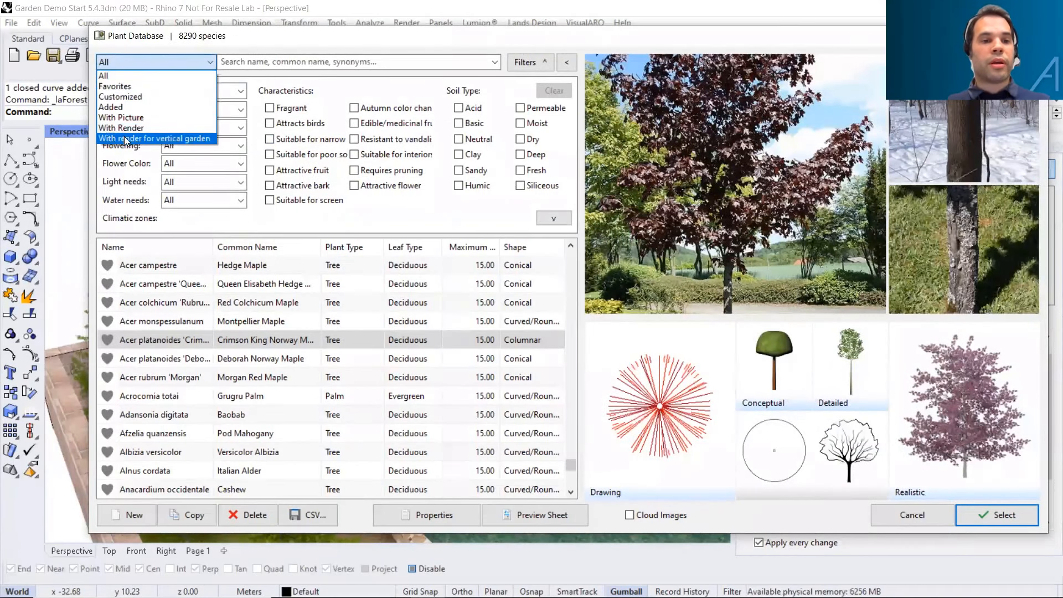
{"action": "left_click", "coordinate": [127, 136]}
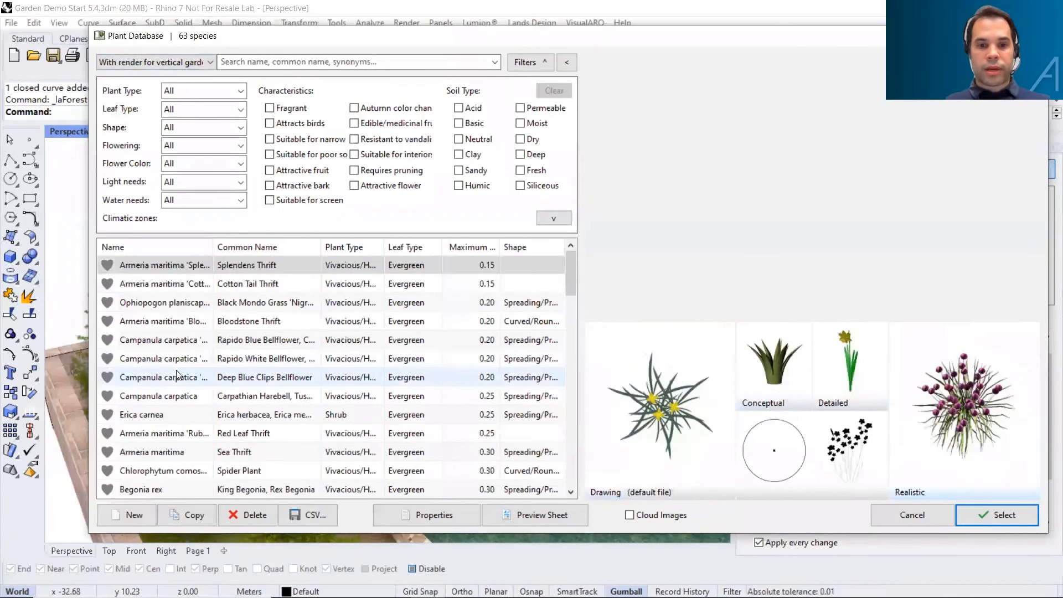
Choose the Campanula carpatica with Rapido Blue Bellflower as common name for the forest, using its Campanula carpatica_Vertical.ArTree realistic display
{"action": "left_click", "coordinate": [176, 378]}
{"action": "left_click", "coordinate": [170, 339]}
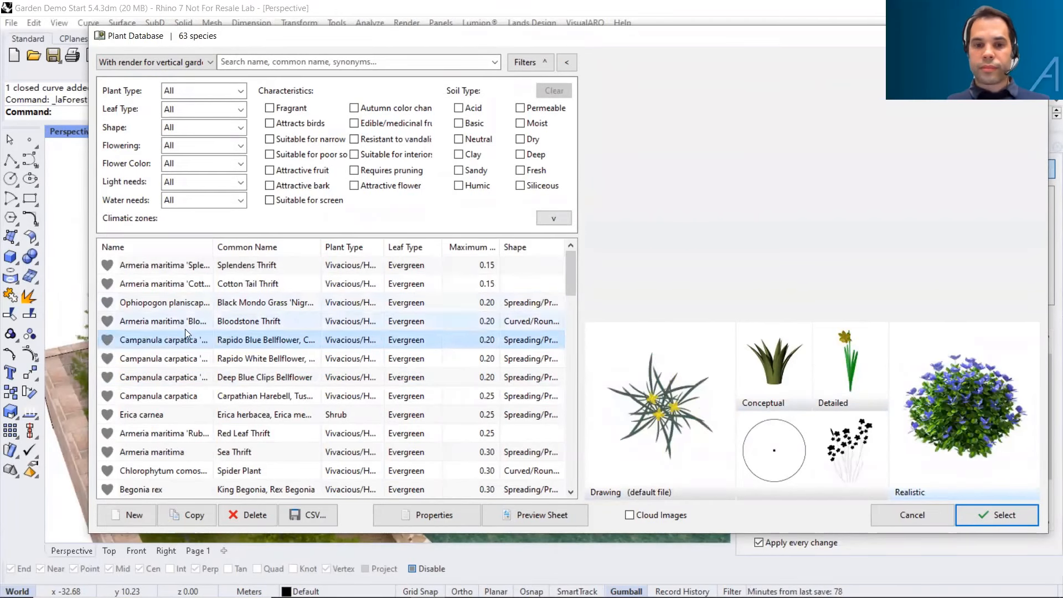
{"action": "left_click", "coordinate": [983, 514]}
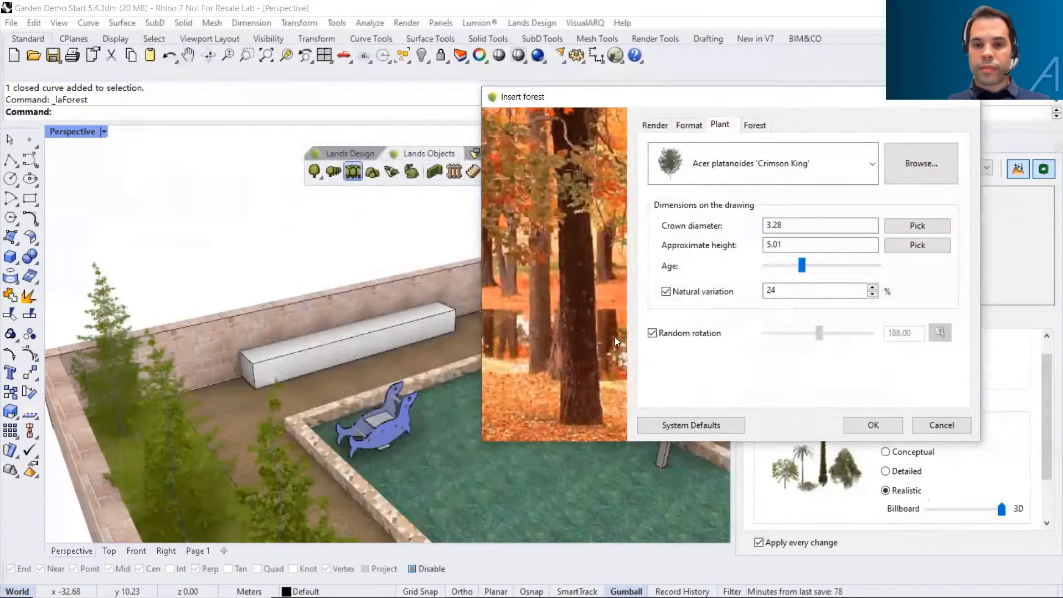
{"action": "left_click", "coordinate": [535, 289]}
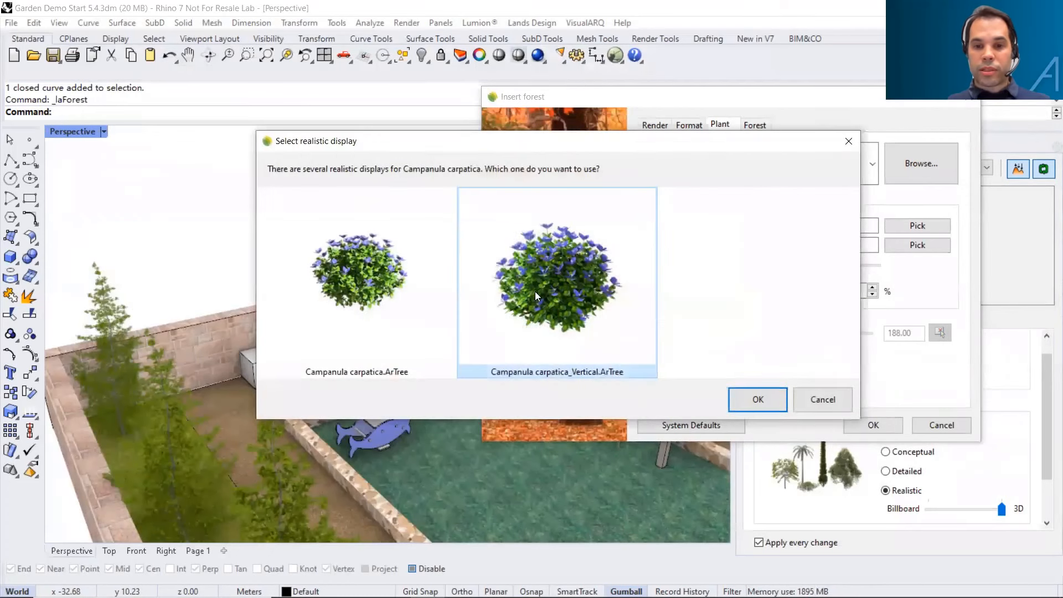
{"action": "left_click", "coordinate": [766, 397]}
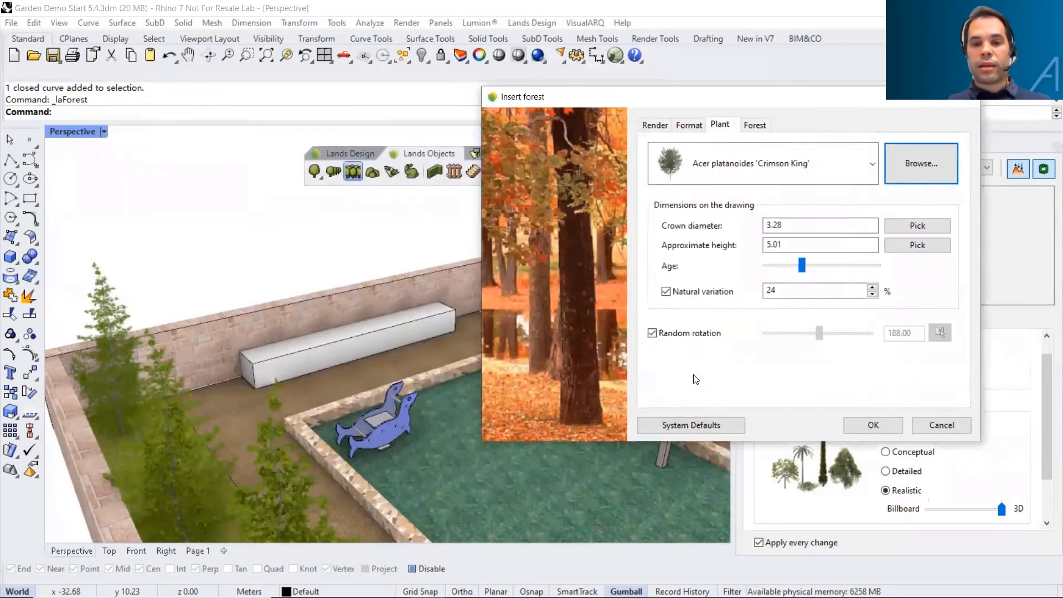
Set the forest's minimum distance to 0.4 and insert it within the closed curve on the wall behind the bench
{"action": "left_click", "coordinate": [753, 128]}
{"action": "left_click_drag", "start_coordinate": [782, 189], "coordinate": [724, 193]}
{"action": "type", "text": "0.4"}
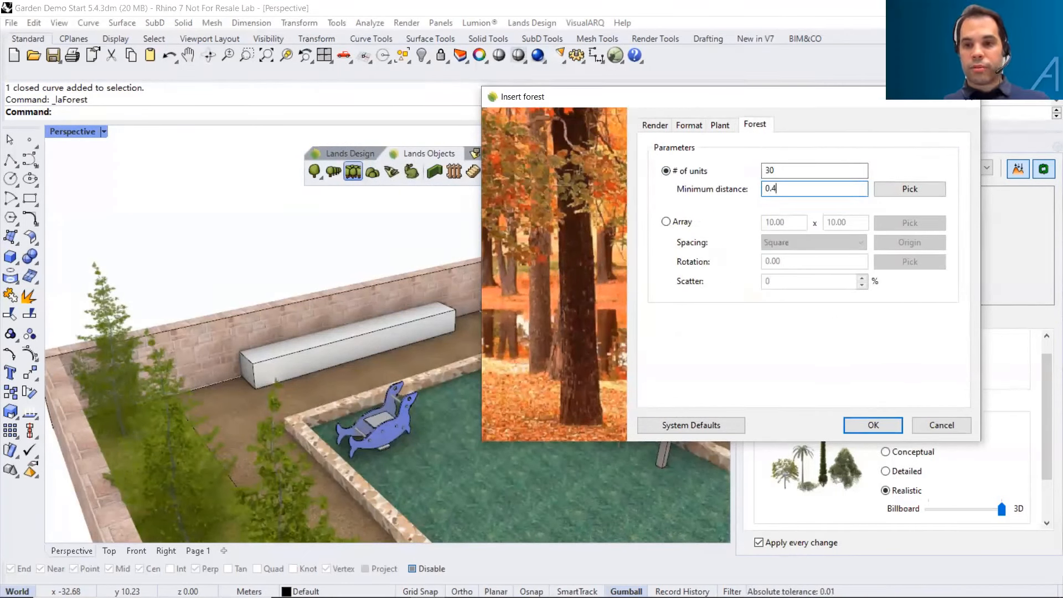
{"action": "left_click", "coordinate": [852, 425]}
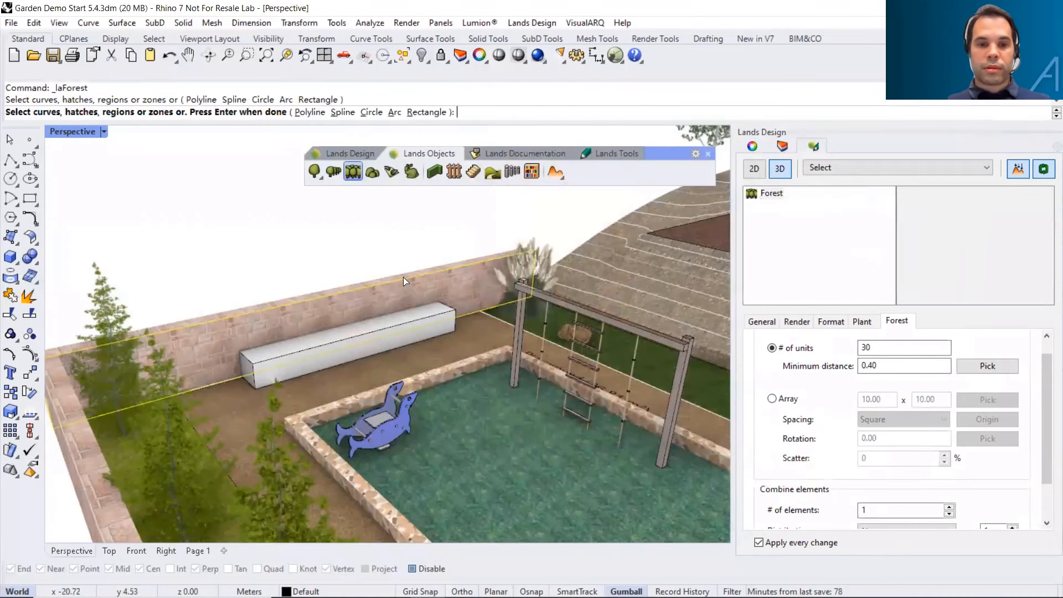
{"action": "key", "text": "Return"}
{"action": "key", "text": "Return"}
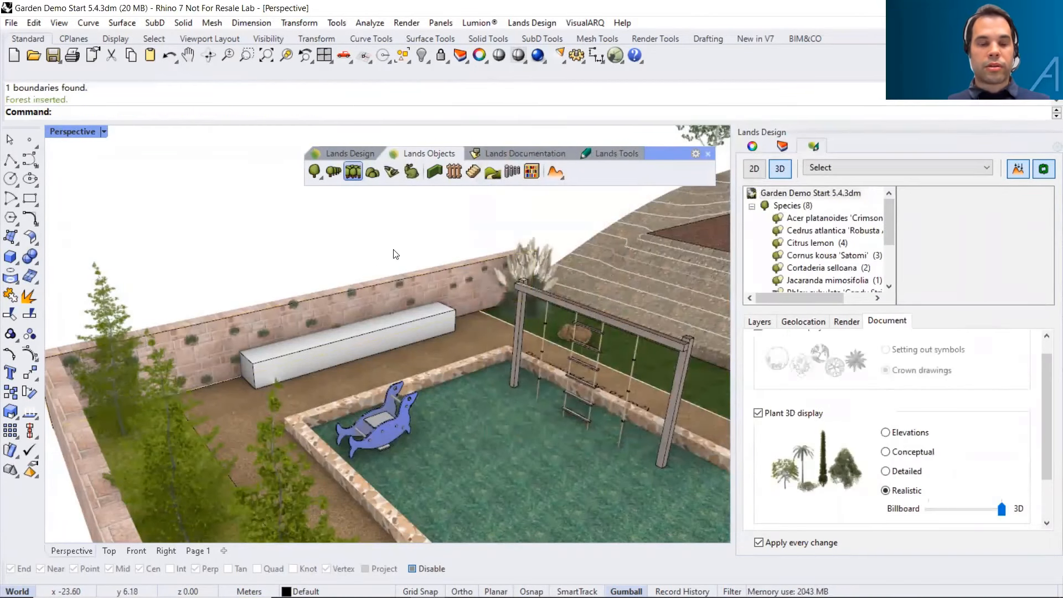
Select the new forest on the wall, try 100 units, and raise its number of units to 200
{"action": "scroll", "coordinate": [334, 312], "scroll_direction": "up", "scroll_amount": 5}
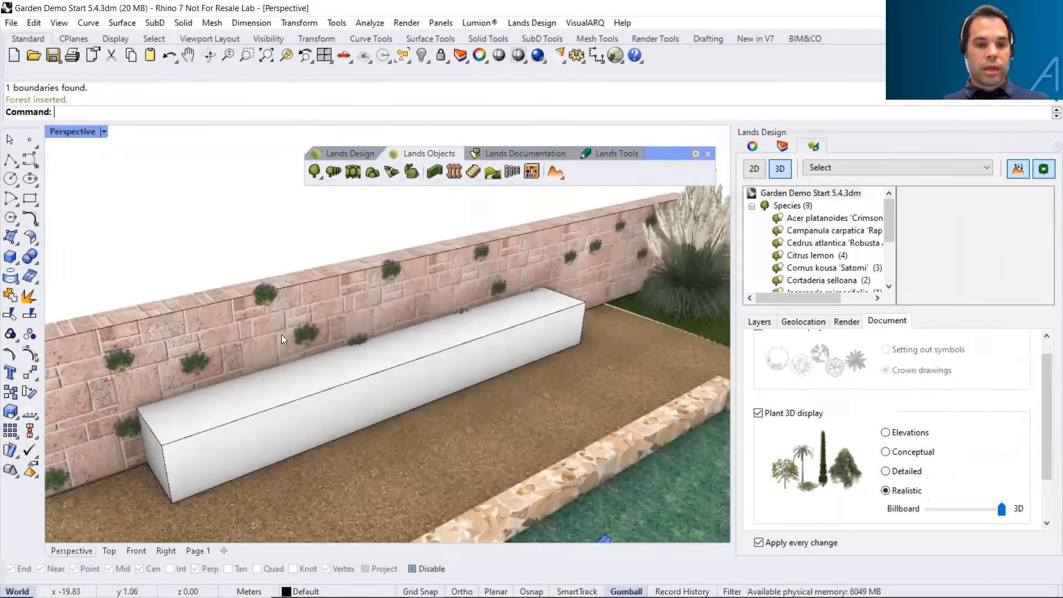
{"action": "left_click", "coordinate": [302, 335]}
{"action": "double_click", "coordinate": [865, 348]}
{"action": "type", "text": "100"}
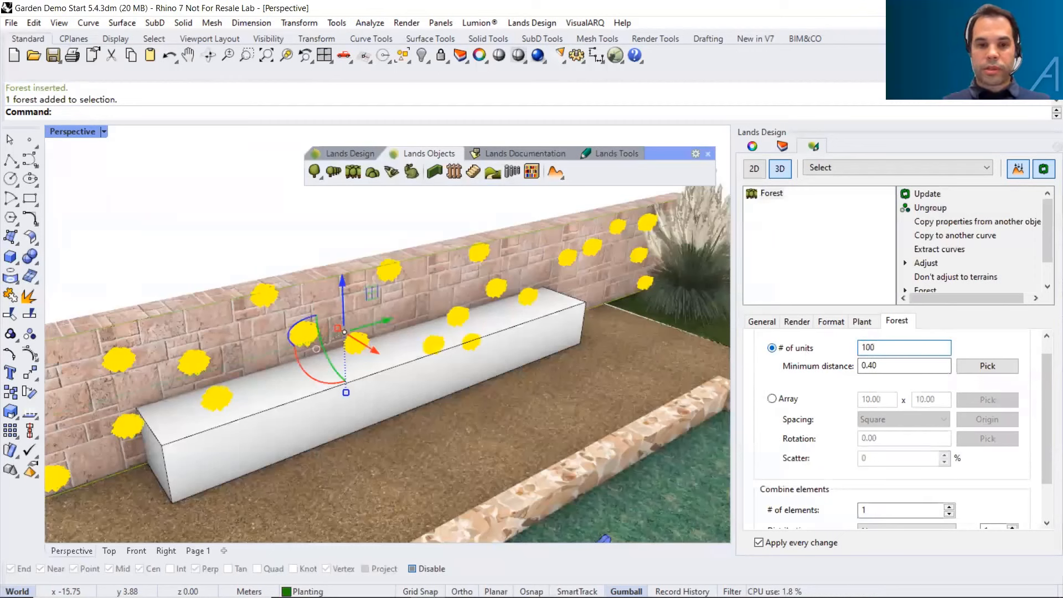
{"action": "key", "text": "Return"}
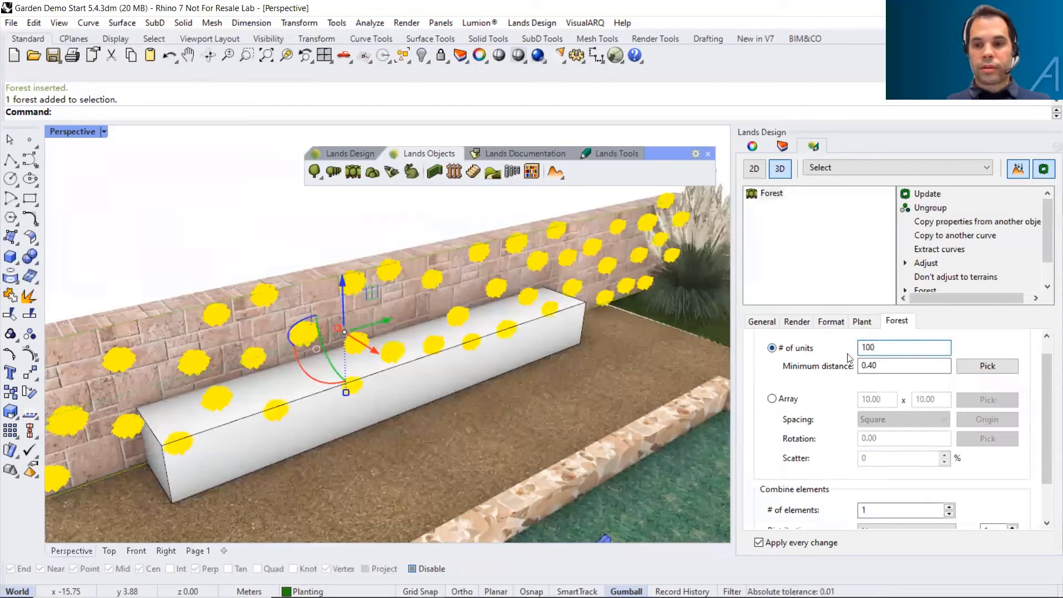
{"action": "type", "text": "20"}
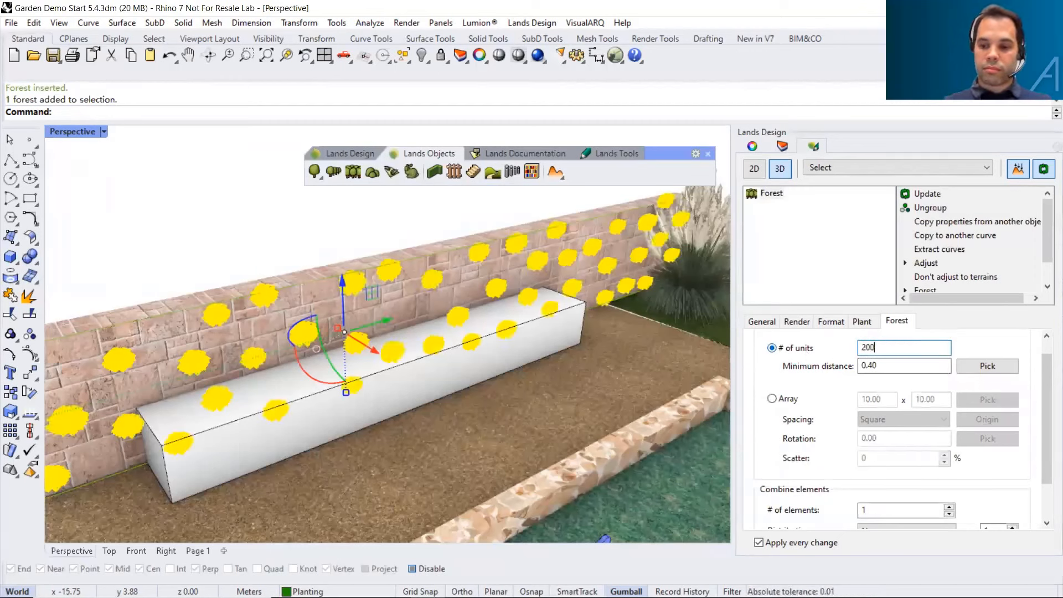
Reselect the forest on the wall and enter 0.4 as its minimum distance
{"action": "left_click", "coordinate": [258, 216]}
{"action": "right_click_drag", "start_coordinate": [334, 271], "coordinate": [324, 317]}
{"action": "left_click", "coordinate": [325, 317]}
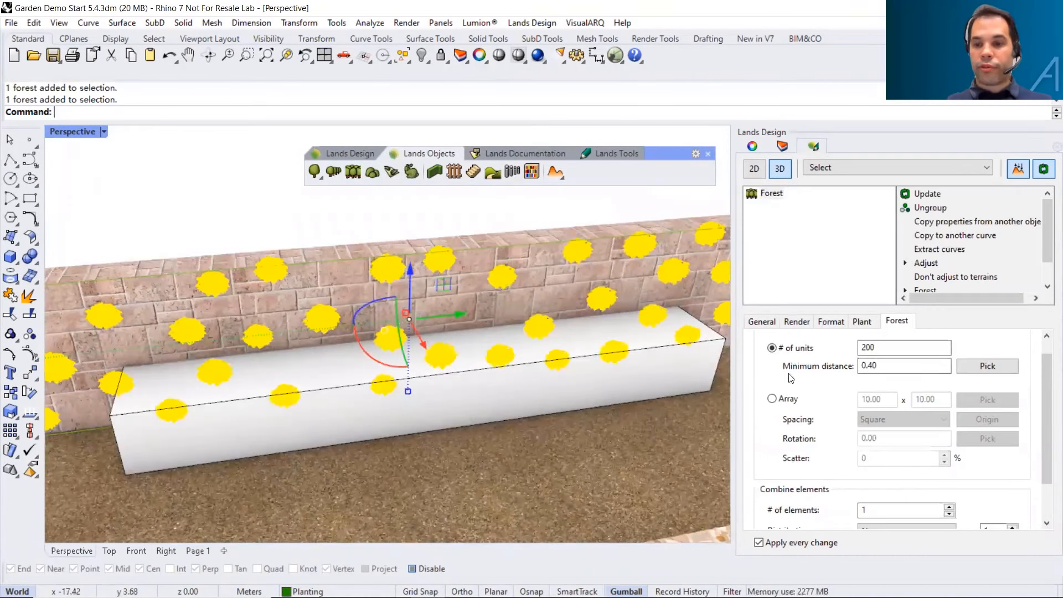
{"action": "double_click", "coordinate": [868, 365]}
{"action": "type", "text": "0.4"}
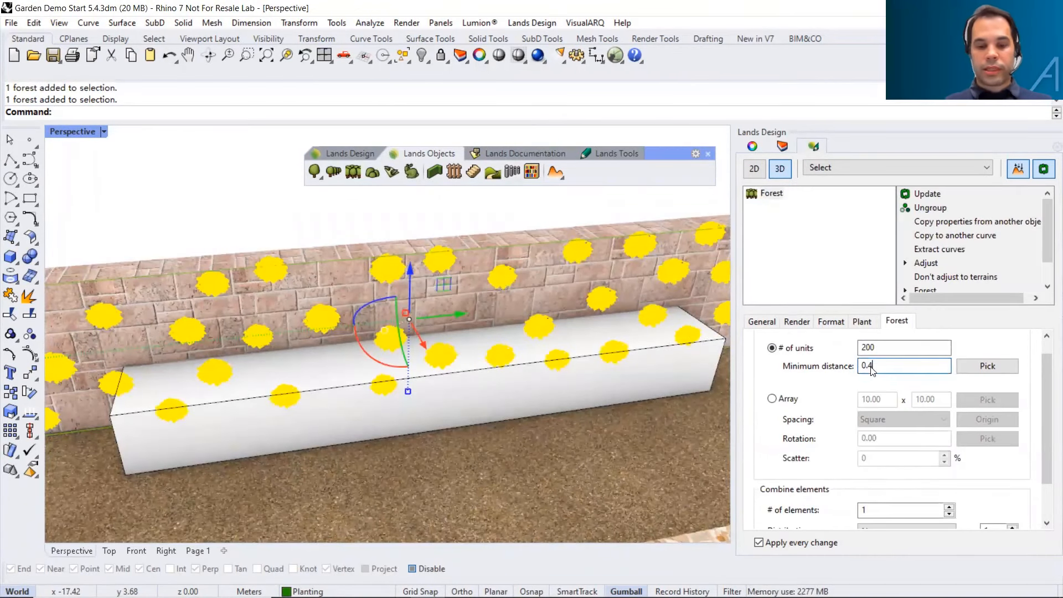
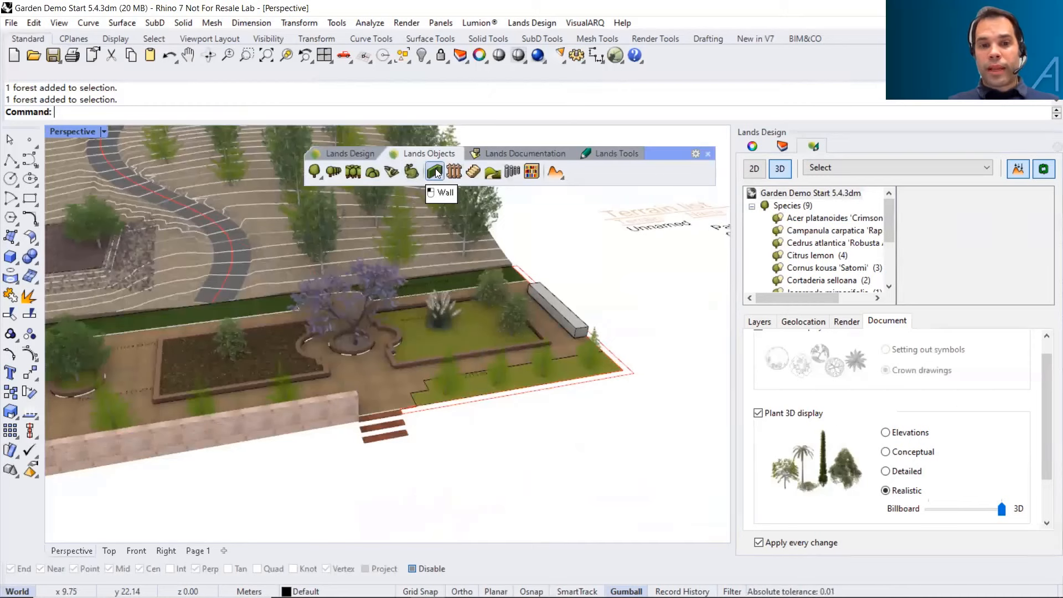
Start a new wall with 0.20 thickness, 2.00 height and left justification, using a polyline as its path
{"action": "left_click", "coordinate": [435, 172]}
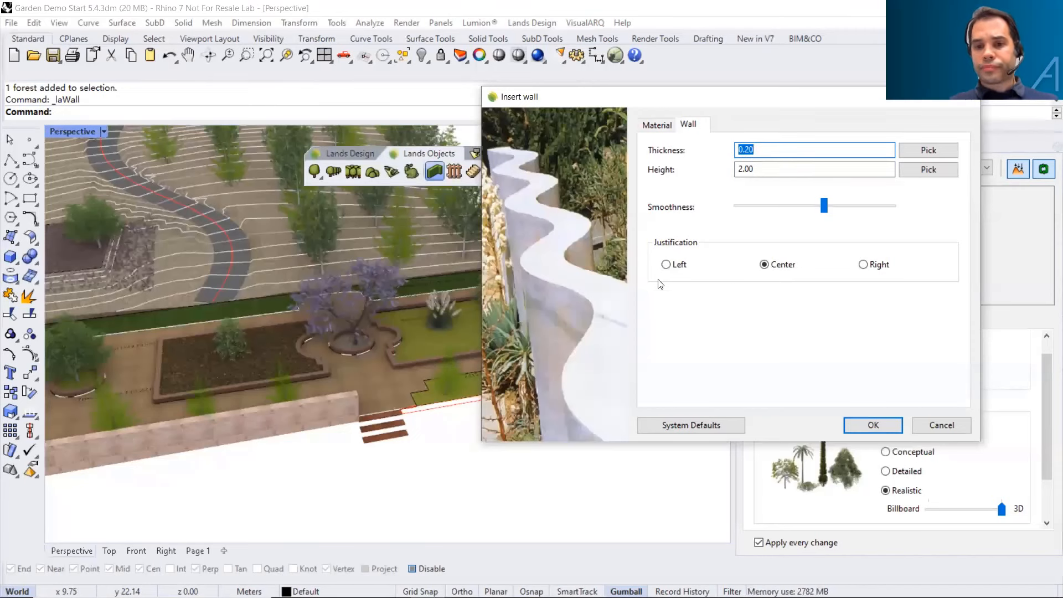
{"action": "left_click", "coordinate": [666, 266]}
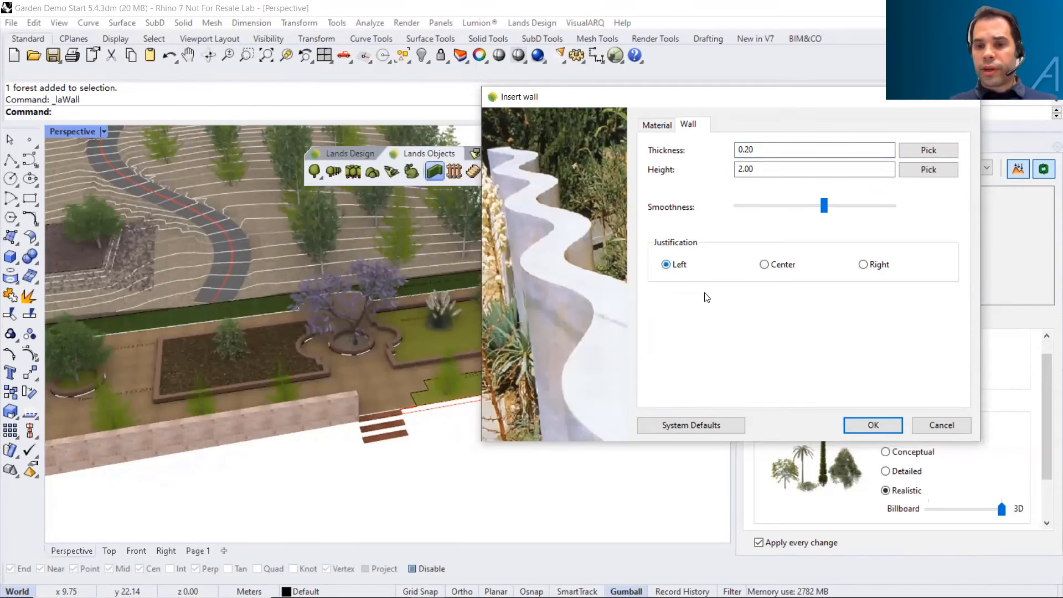
{"action": "left_click", "coordinate": [856, 426]}
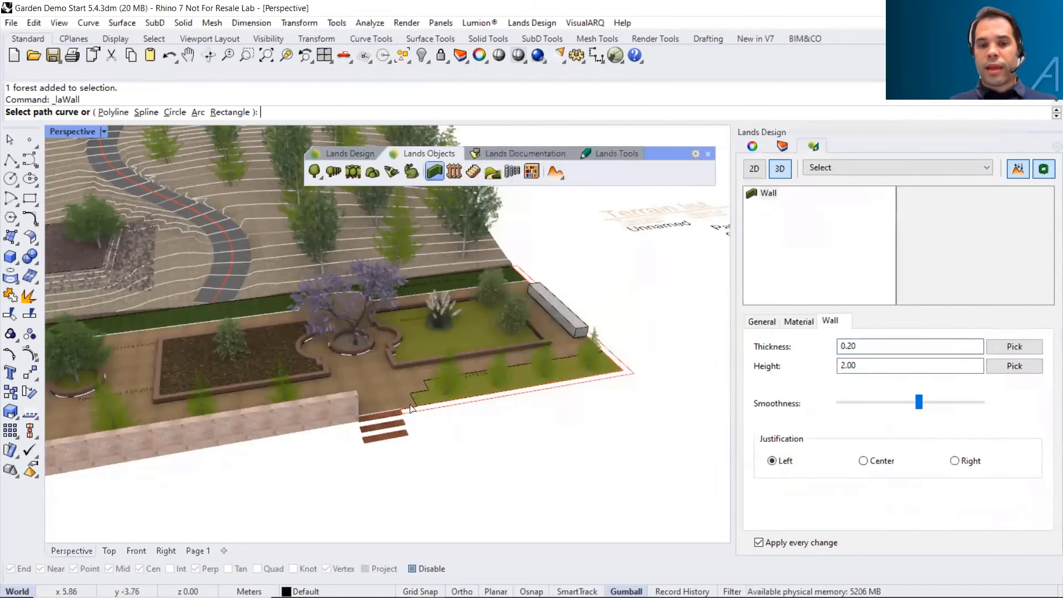
{"action": "left_click", "coordinate": [116, 112]}
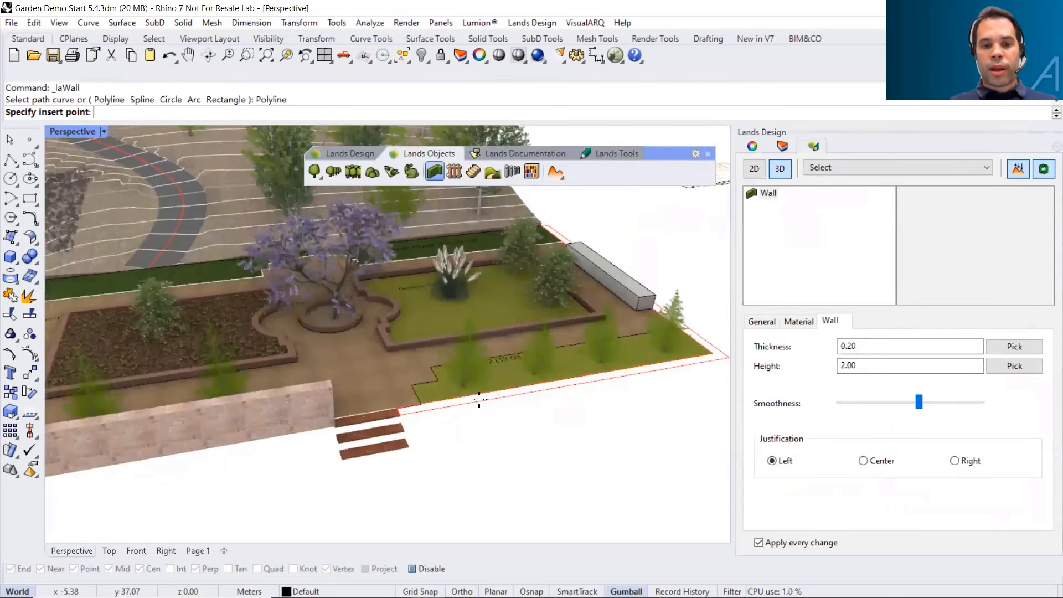
Enable object snaps and draw the wall from the entrance steps along the red boundary to the garden corner and on to the terrain corner
{"action": "left_click", "coordinate": [412, 569]}
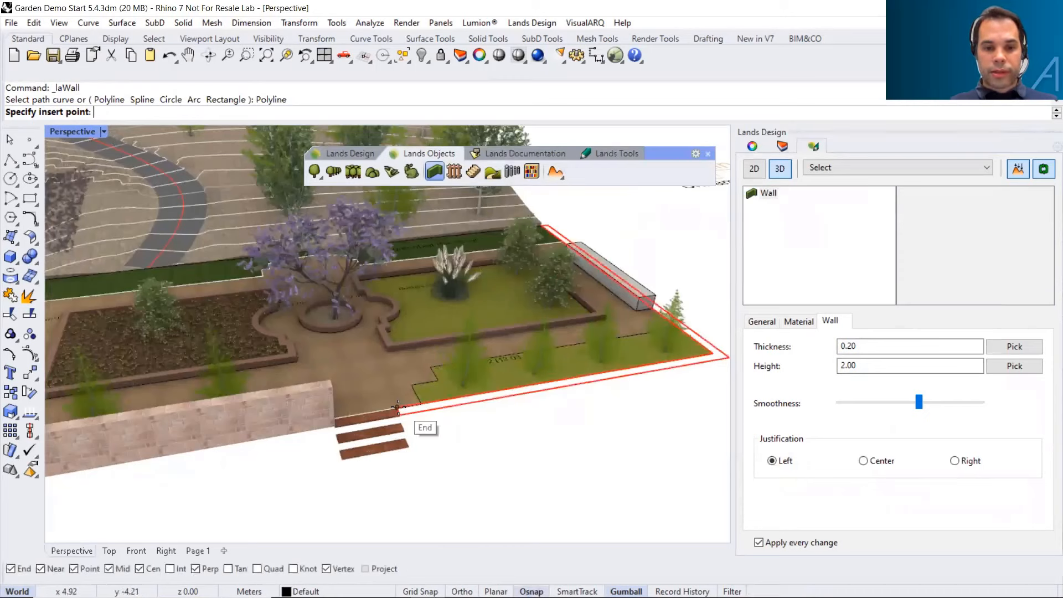
{"action": "left_click", "coordinate": [683, 362]}
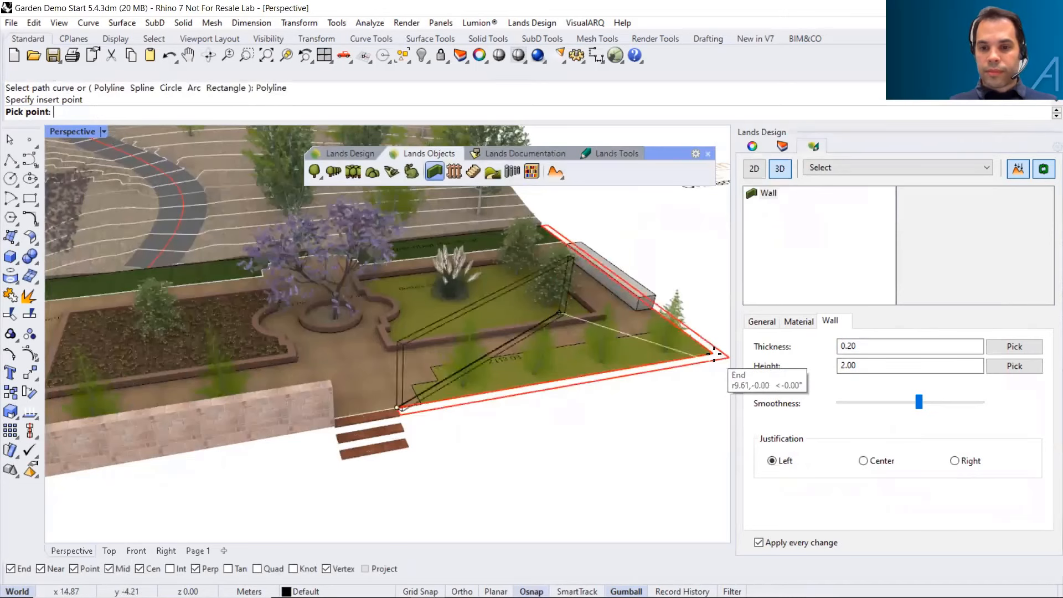
{"action": "left_click", "coordinate": [715, 354]}
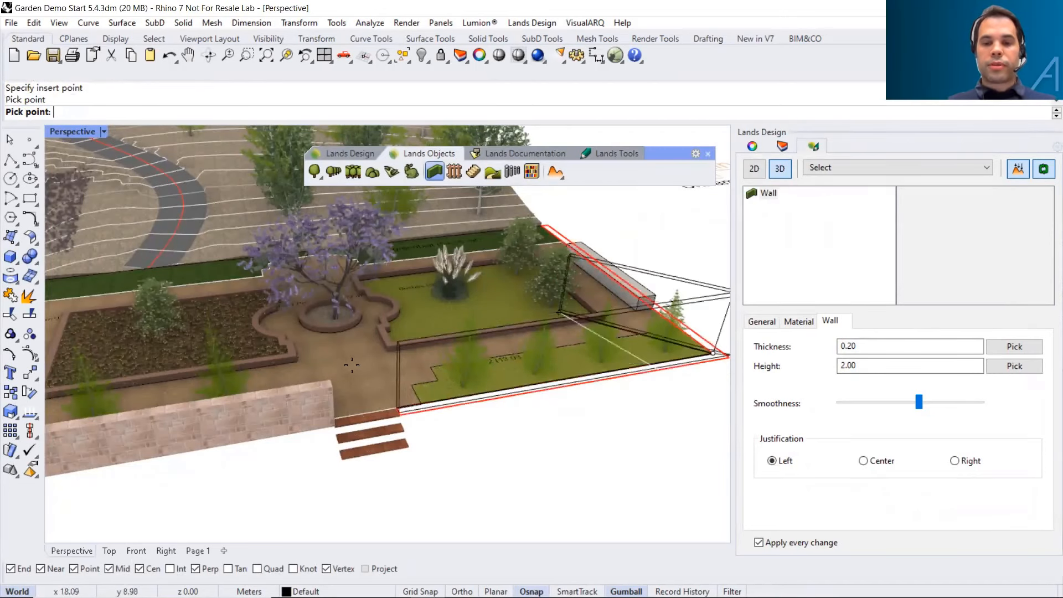
{"action": "right_click_drag", "start_coordinate": [352, 365], "coordinate": [572, 239]}
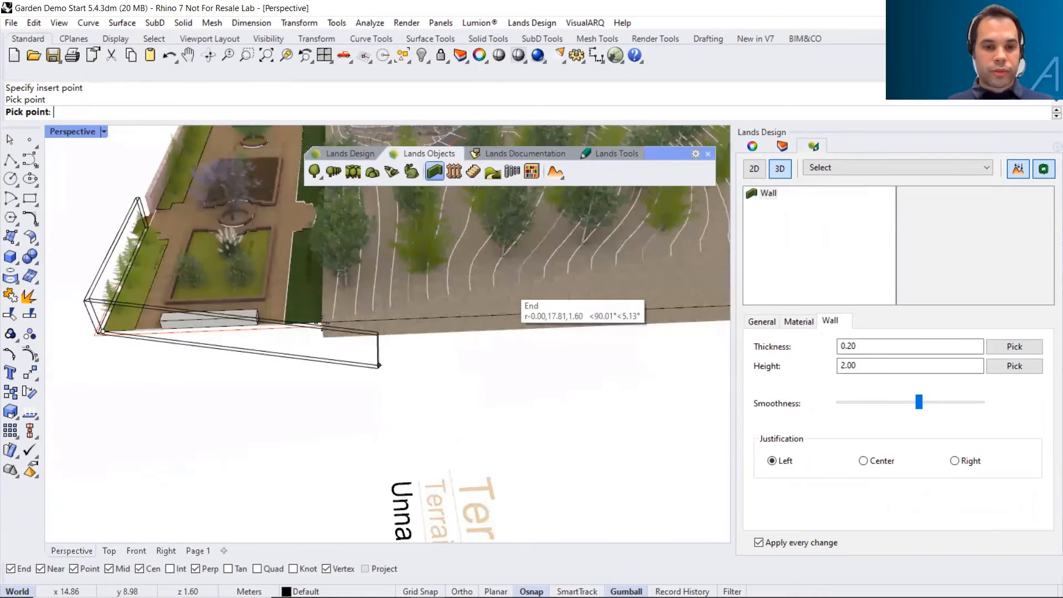
{"action": "scroll", "coordinate": [321, 322], "scroll_direction": "down", "scroll_amount": 3}
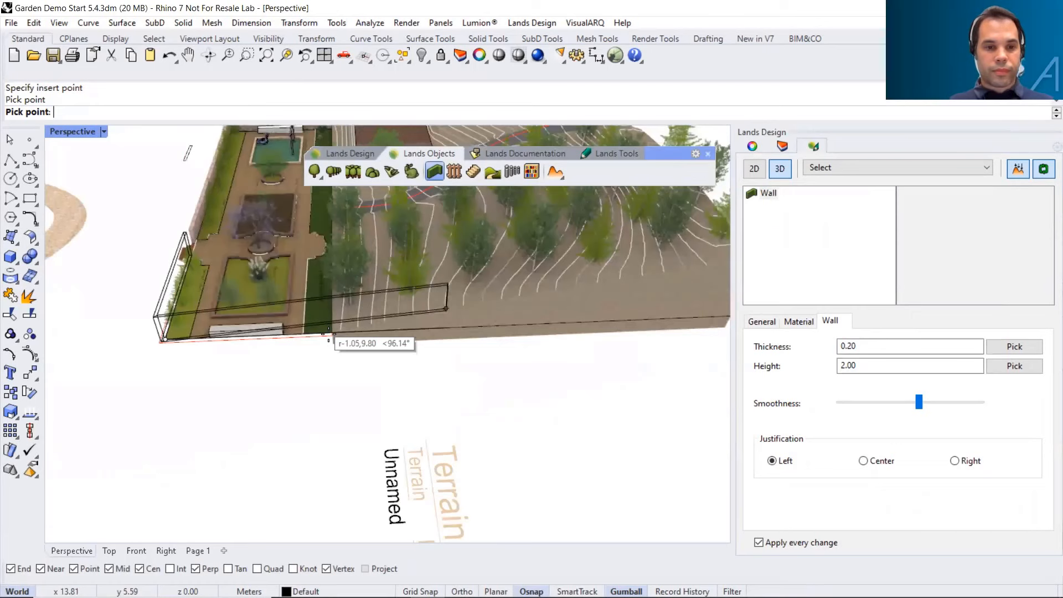
{"action": "scroll", "coordinate": [329, 334], "scroll_direction": "up", "scroll_amount": 2}
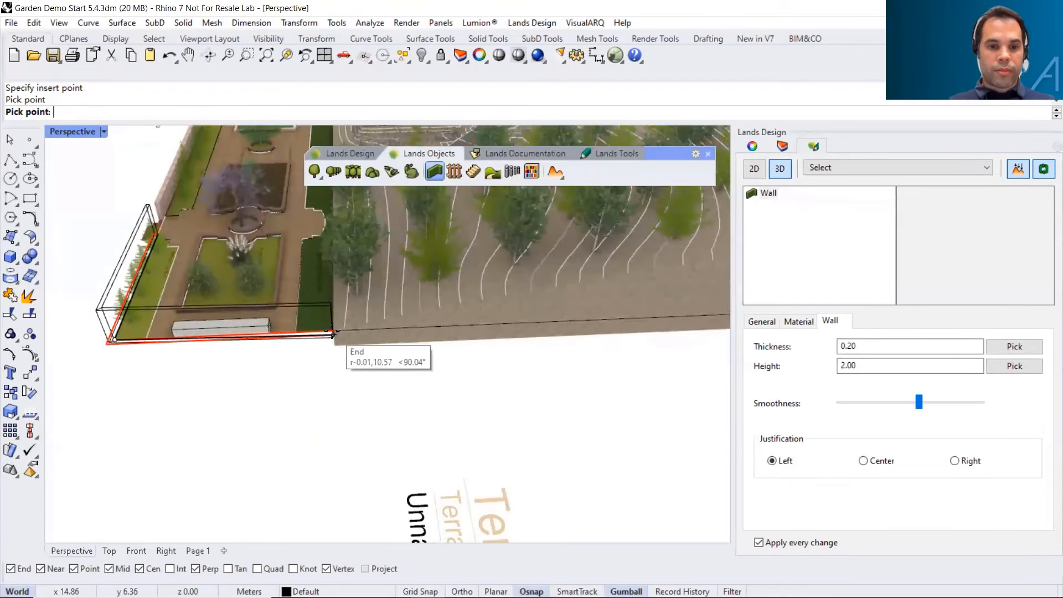
{"action": "scroll", "coordinate": [333, 334], "scroll_direction": "up", "scroll_amount": 3}
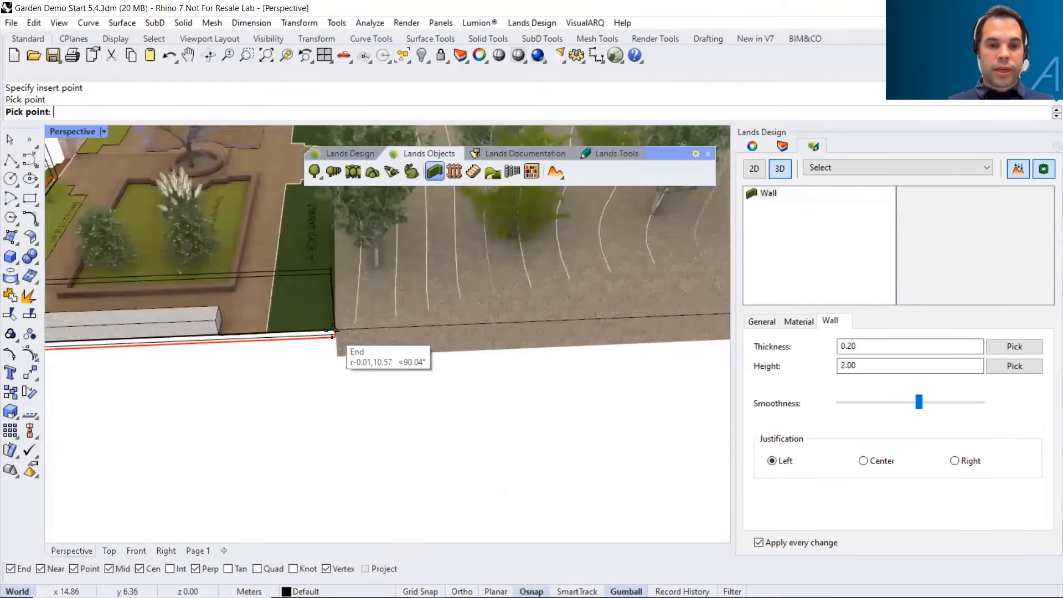
{"action": "left_click", "coordinate": [332, 330]}
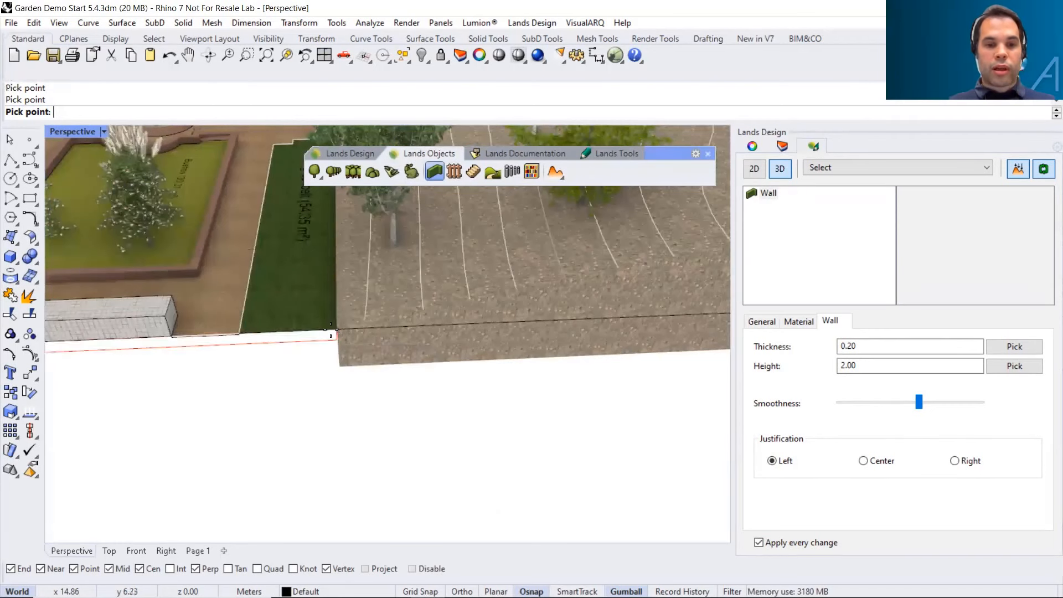
{"action": "key", "text": "Return"}
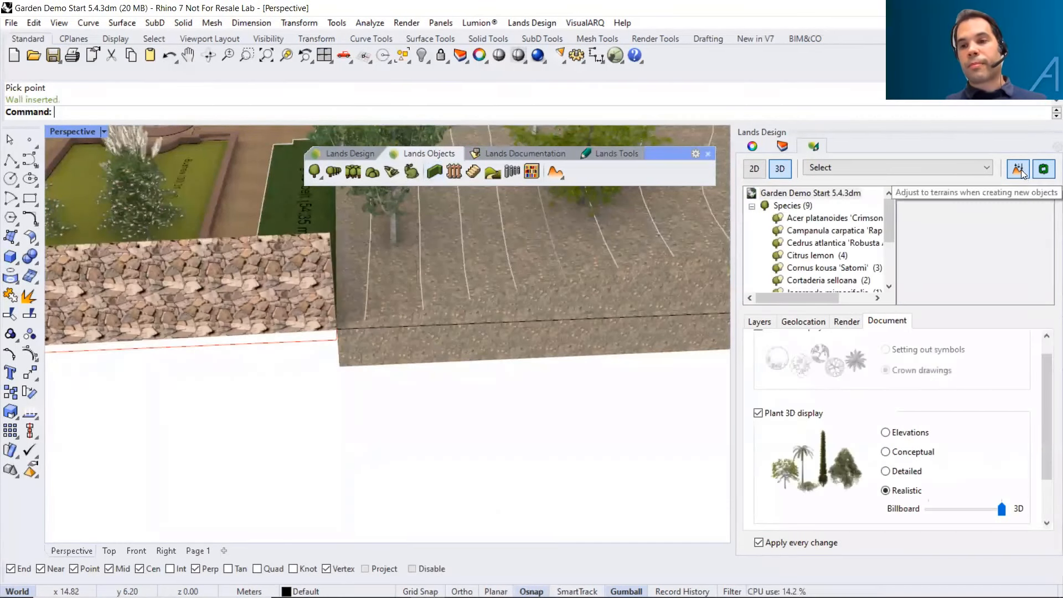
Set the new stone wall not to adjust to terrains, and clear the selection
{"action": "right_click_drag", "start_coordinate": [425, 400], "coordinate": [531, 255]}
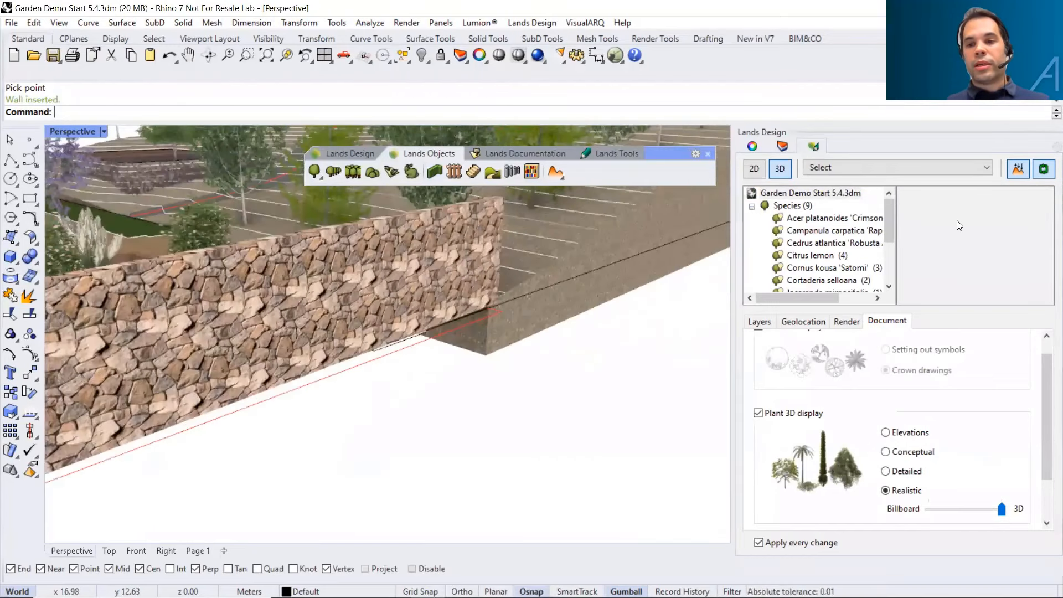
{"action": "left_click", "coordinate": [1018, 170]}
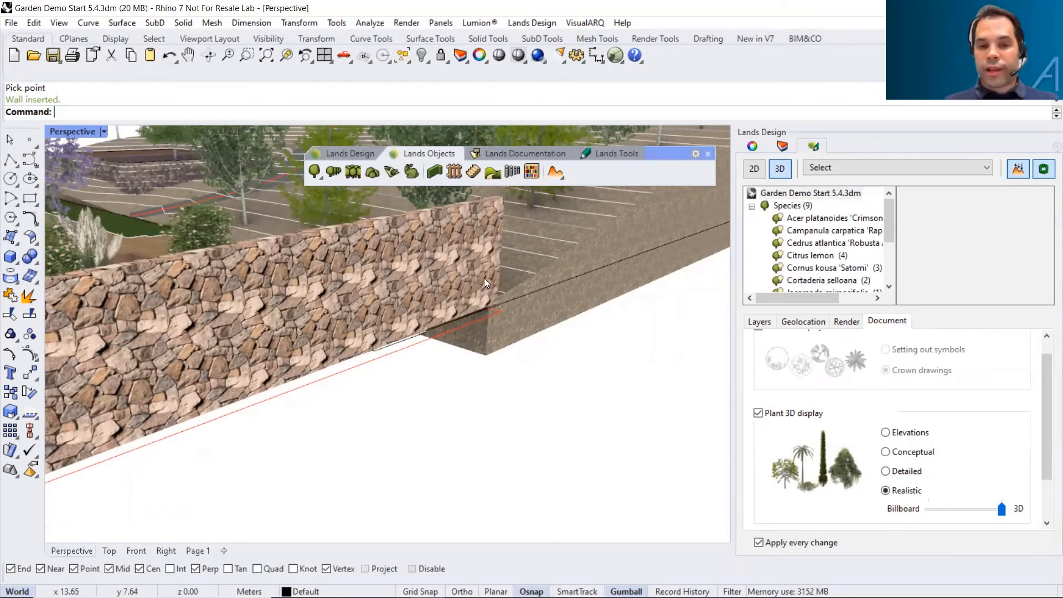
{"action": "left_click", "coordinate": [482, 253]}
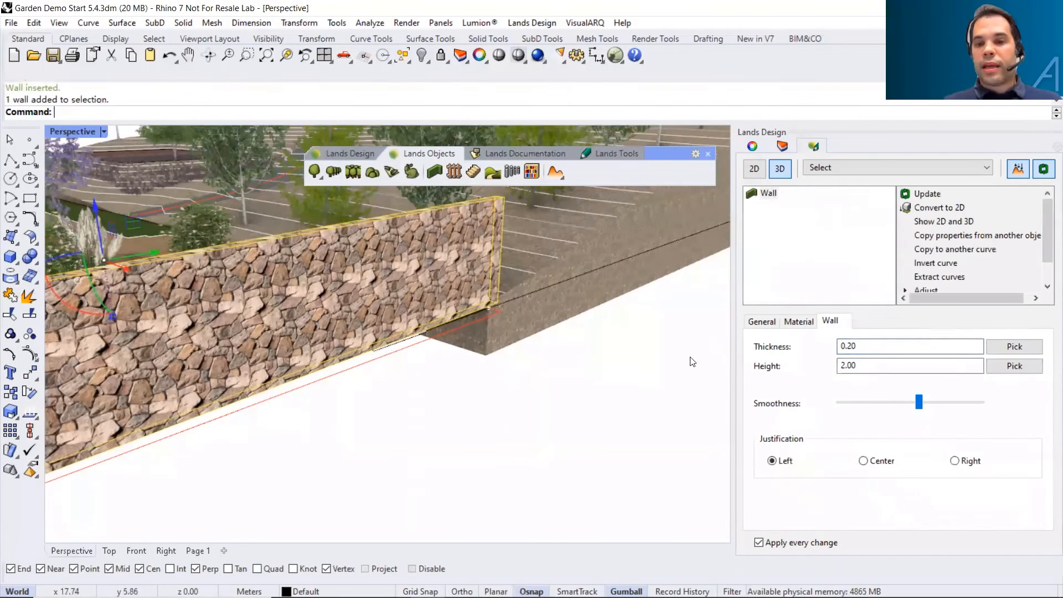
{"action": "scroll", "coordinate": [908, 274], "scroll_direction": "down", "scroll_amount": 1}
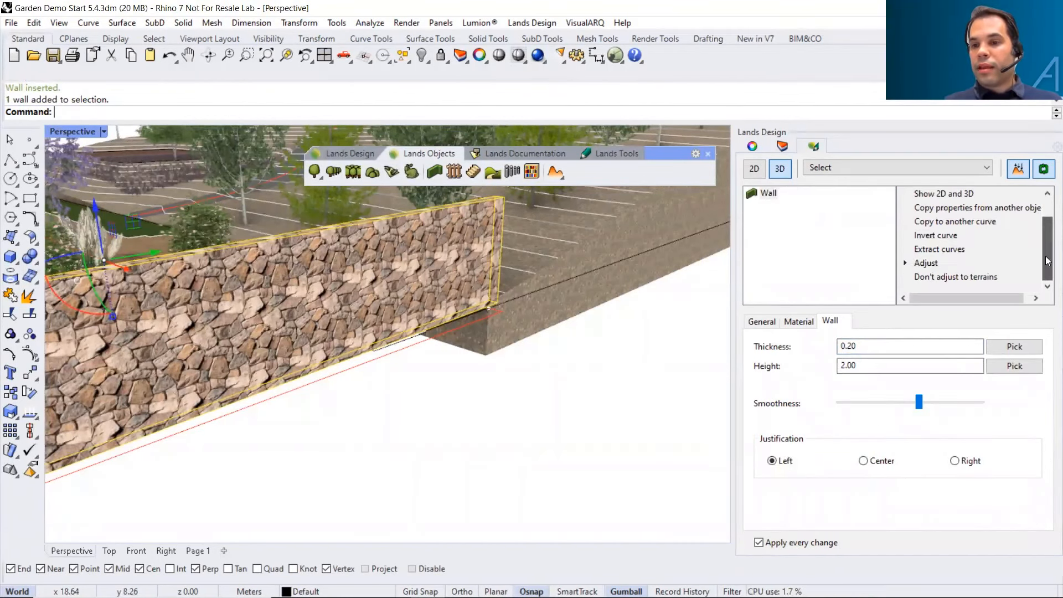
{"action": "left_click", "coordinate": [936, 278]}
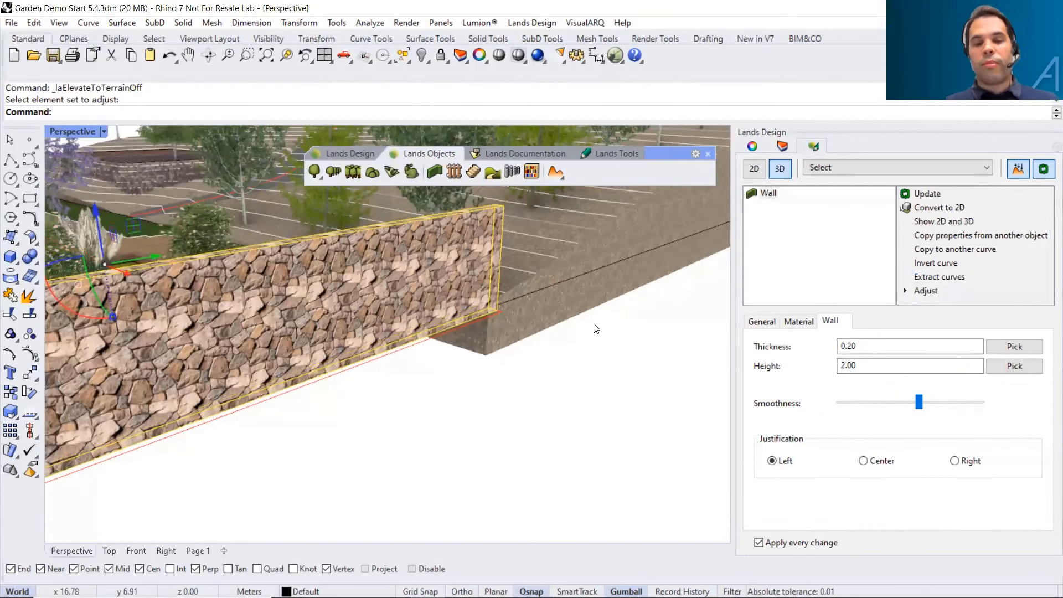
{"action": "scroll", "coordinate": [642, 365], "scroll_direction": "down", "scroll_amount": 10}
{"action": "right_click_drag", "start_coordinate": [330, 383], "coordinate": [534, 327]}
{"action": "key", "text": "Escape"}
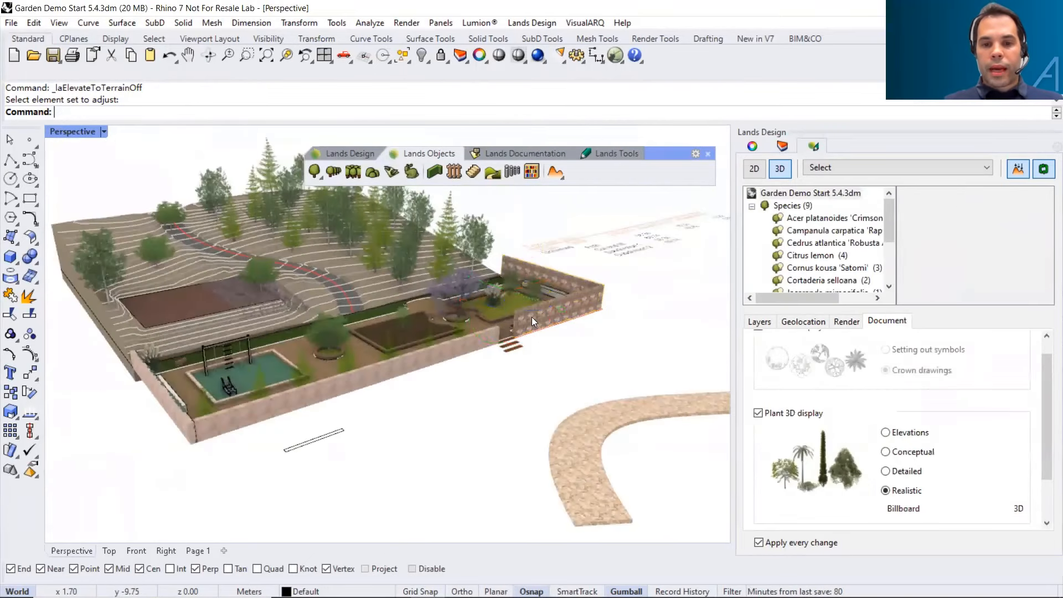
Copy the properties of the existing front wall to the new stone boundary wall, and clear the selection
{"action": "scroll", "coordinate": [532, 317], "scroll_direction": "up", "scroll_amount": 5}
{"action": "left_click", "coordinate": [531, 316]}
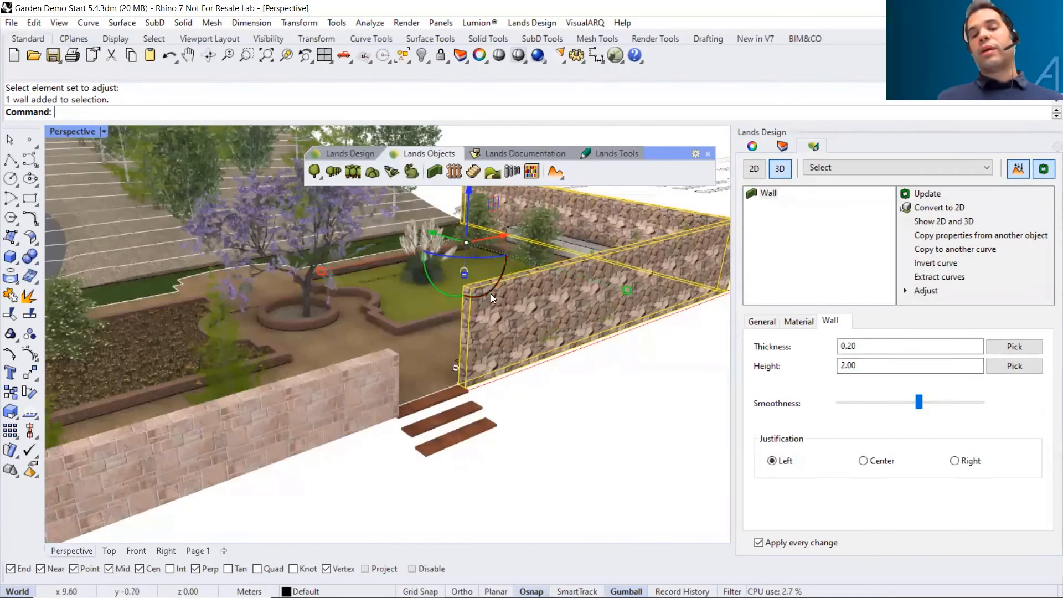
{"action": "left_click", "coordinate": [950, 240]}
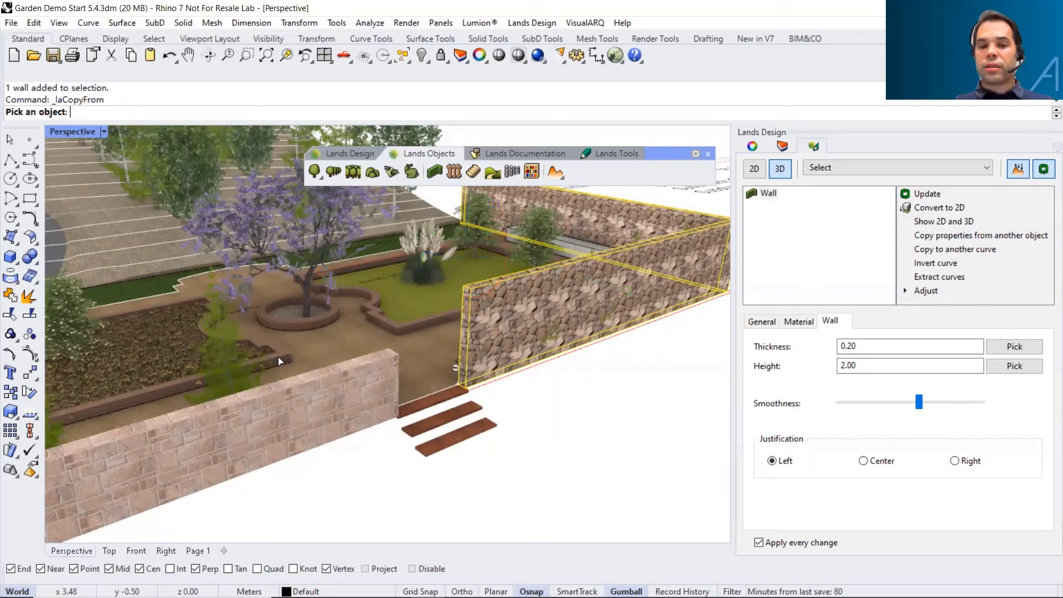
{"action": "left_click", "coordinate": [293, 394]}
{"action": "left_click", "coordinate": [530, 451]}
{"action": "scroll", "coordinate": [530, 451], "scroll_direction": "down", "scroll_amount": 4}
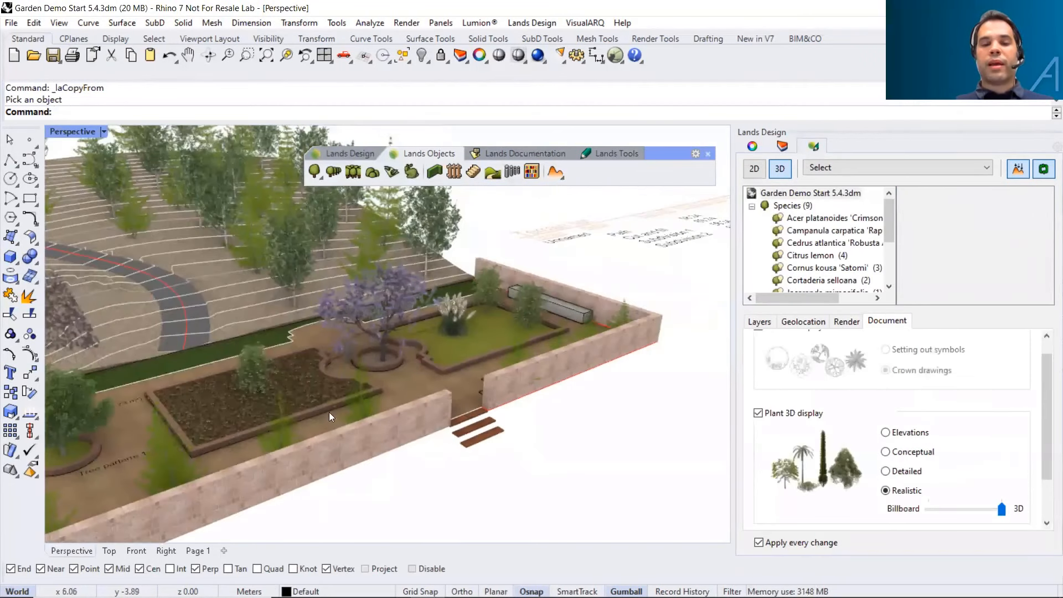
{"action": "right_click_drag", "start_coordinate": [417, 428], "coordinate": [442, 404]}
{"action": "scroll", "coordinate": [440, 404], "scroll_direction": "up", "scroll_amount": 2}
{"action": "scroll", "coordinate": [420, 373], "scroll_direction": "up", "scroll_amount": 3}
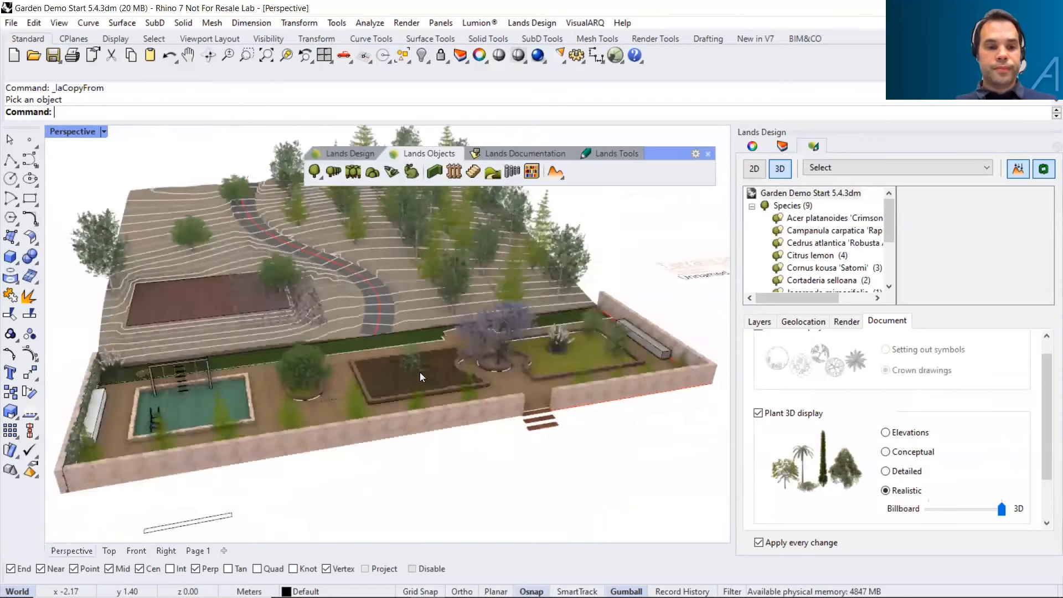
{"action": "right_click_drag", "start_coordinate": [451, 347], "coordinate": [363, 247]}
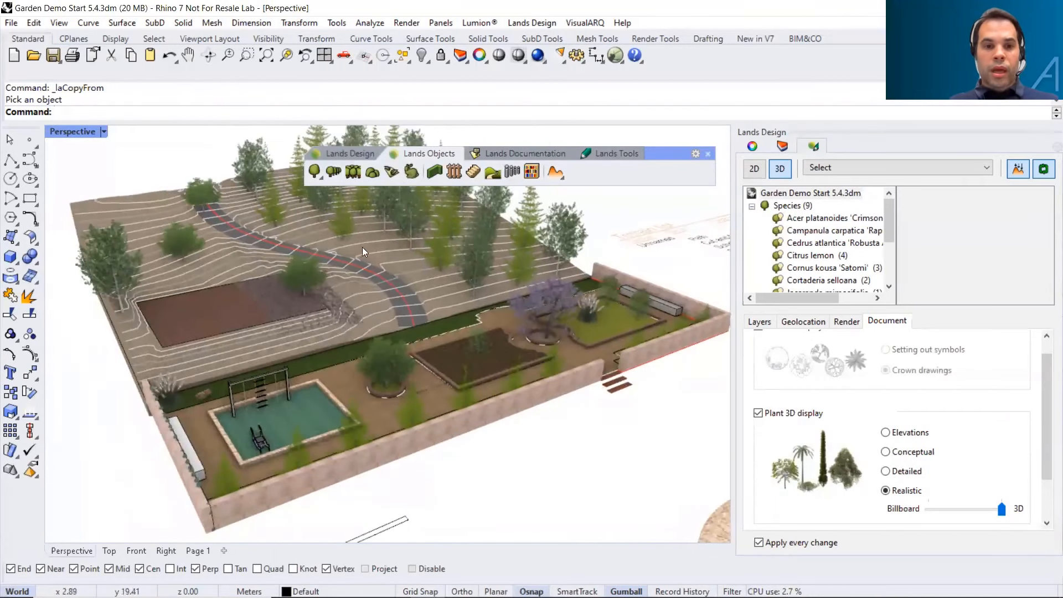
{"action": "scroll", "coordinate": [321, 251], "scroll_direction": "up", "scroll_amount": 5}
{"action": "mouse_move", "coordinate": [174, 180]}
{"action": "left_mouse_down"}
{"action": "mouse_move", "coordinate": [61, 185]}
{"action": "mouse_move", "coordinate": [161, 194]}
{"action": "left_mouse_up"}
{"action": "left_click", "coordinate": [181, 198]}
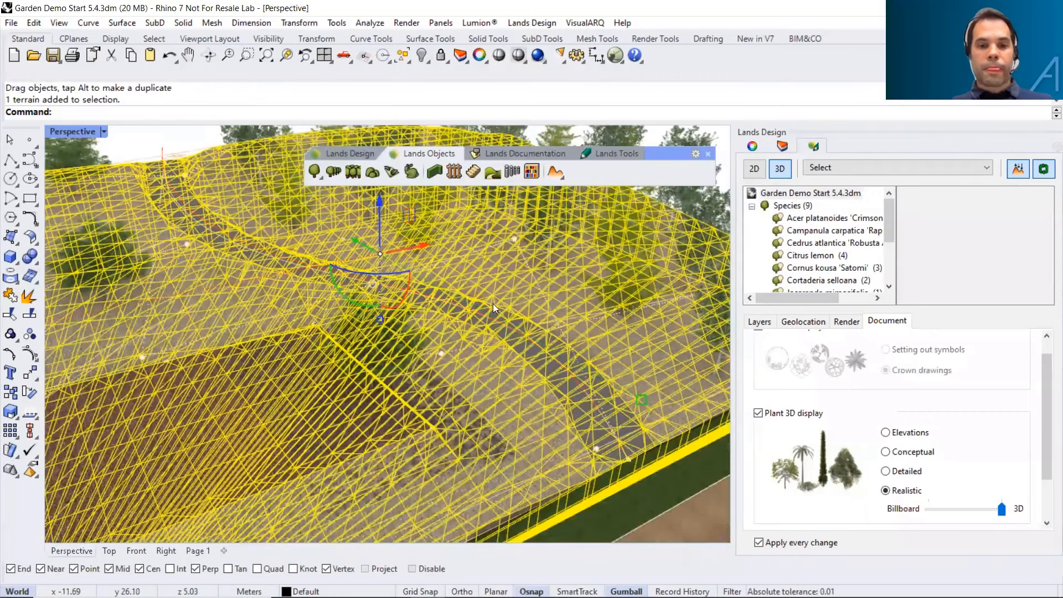
{"action": "key", "text": "Escape"}
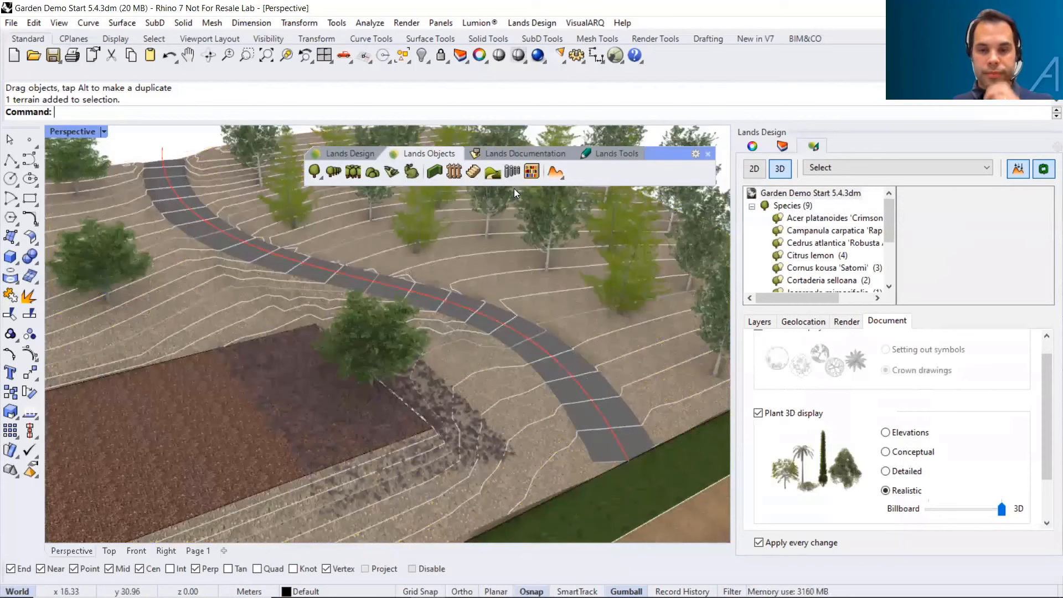
Start a new row and choose the short-arm, single-head street light from the library's Lighting blocks as its sample
{"action": "left_click", "coordinate": [517, 171]}
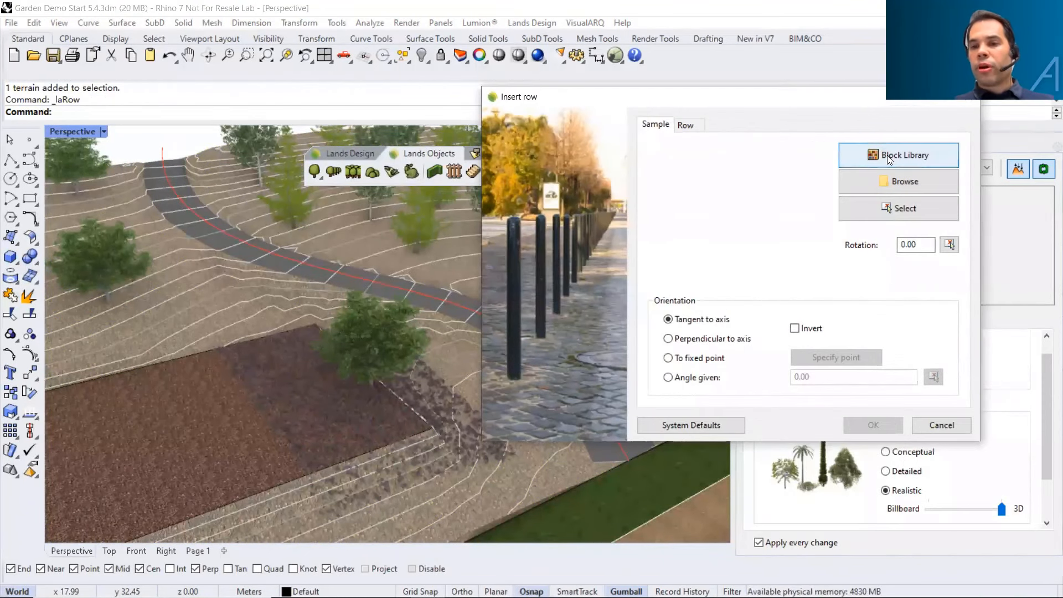
{"action": "left_click", "coordinate": [888, 156]}
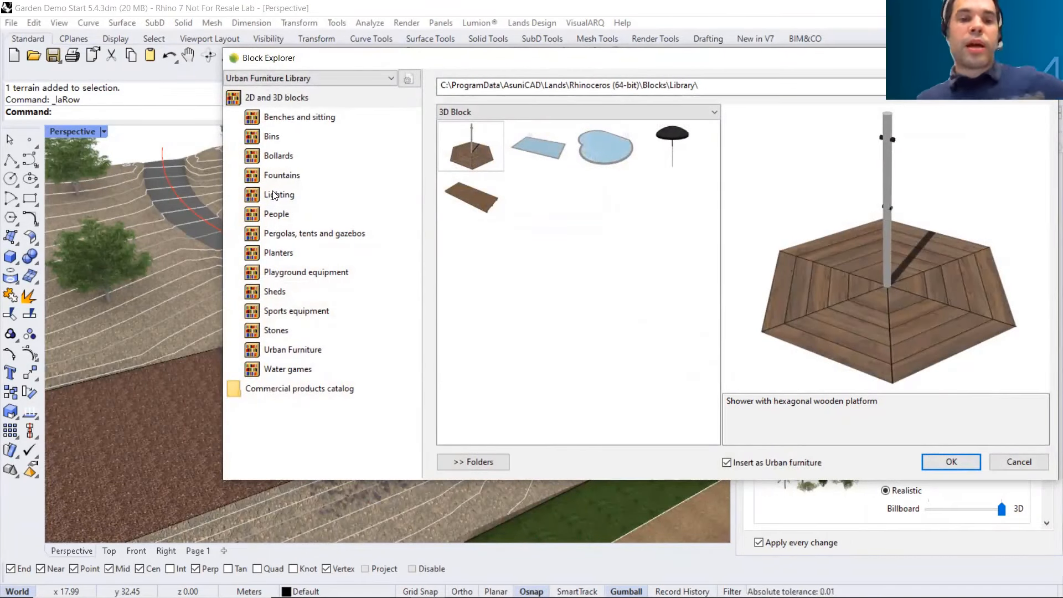
{"action": "left_click", "coordinate": [283, 191]}
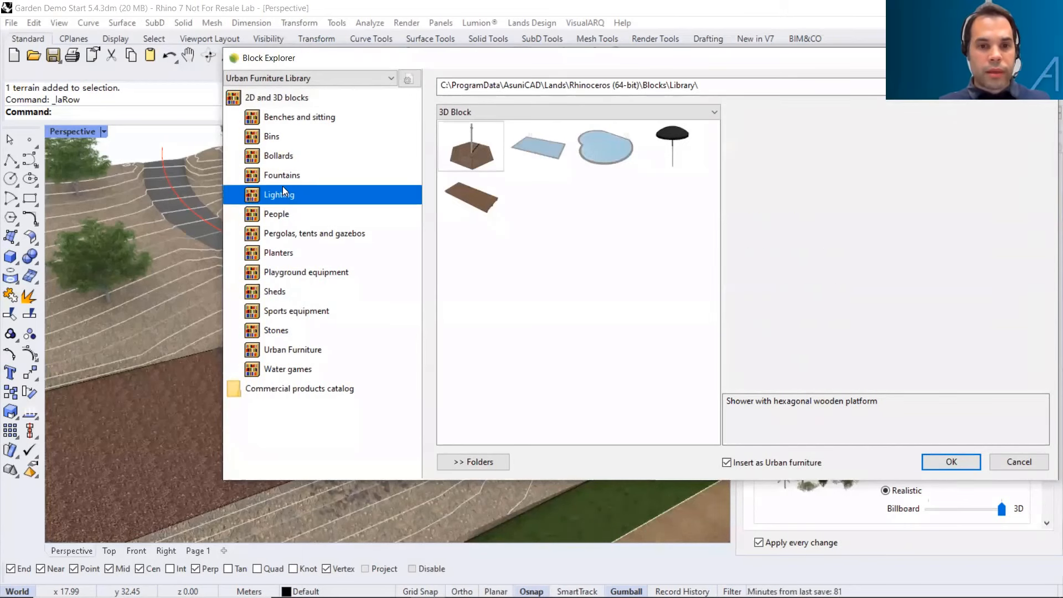
{"action": "left_click", "coordinate": [272, 256]}
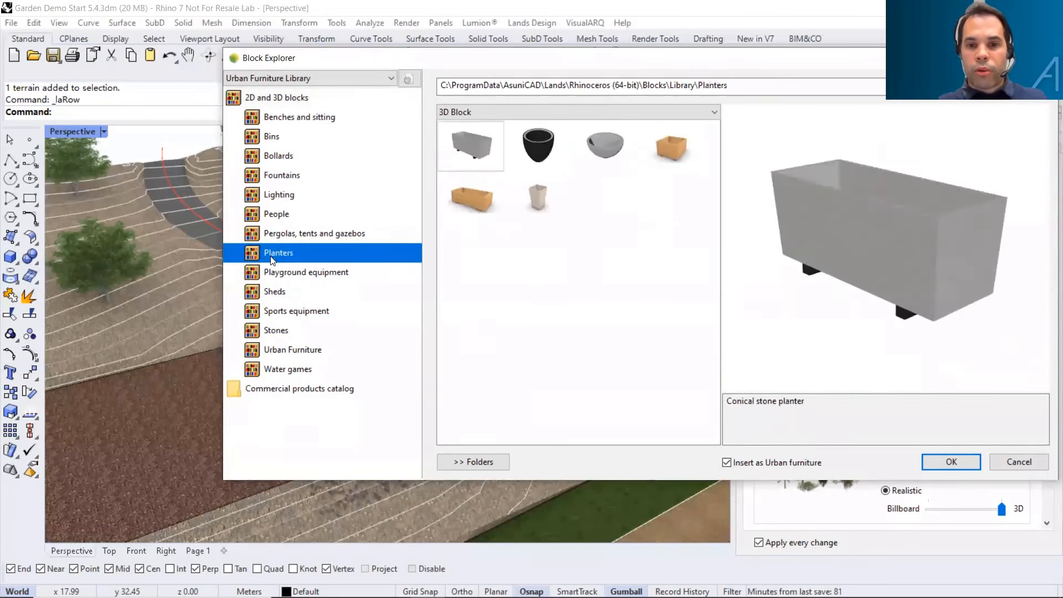
{"action": "left_click", "coordinate": [277, 159]}
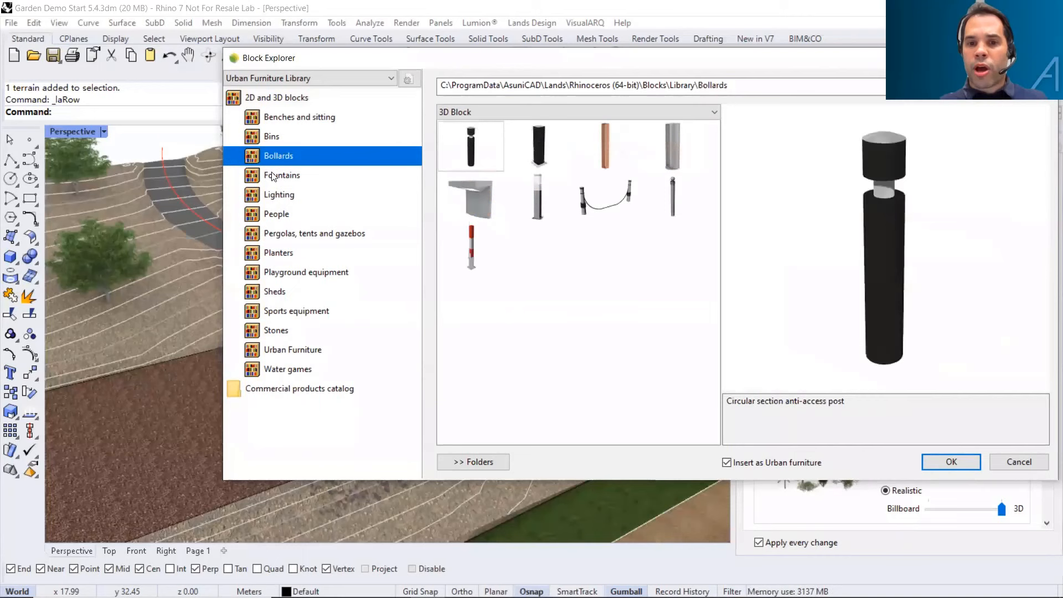
{"action": "left_click", "coordinate": [280, 313]}
{"action": "left_click", "coordinate": [279, 330]}
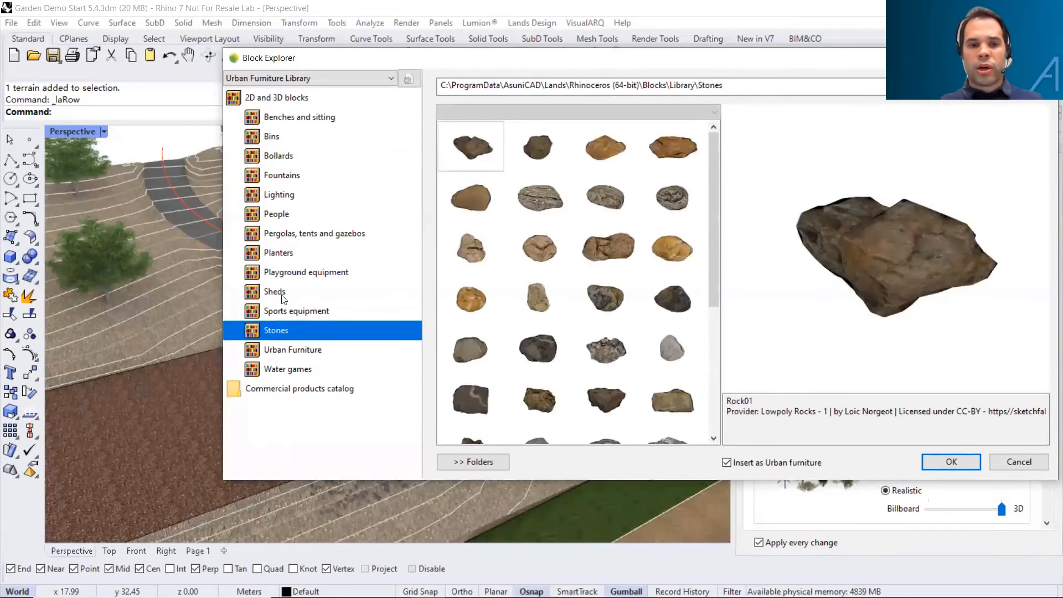
{"action": "left_click", "coordinate": [272, 198]}
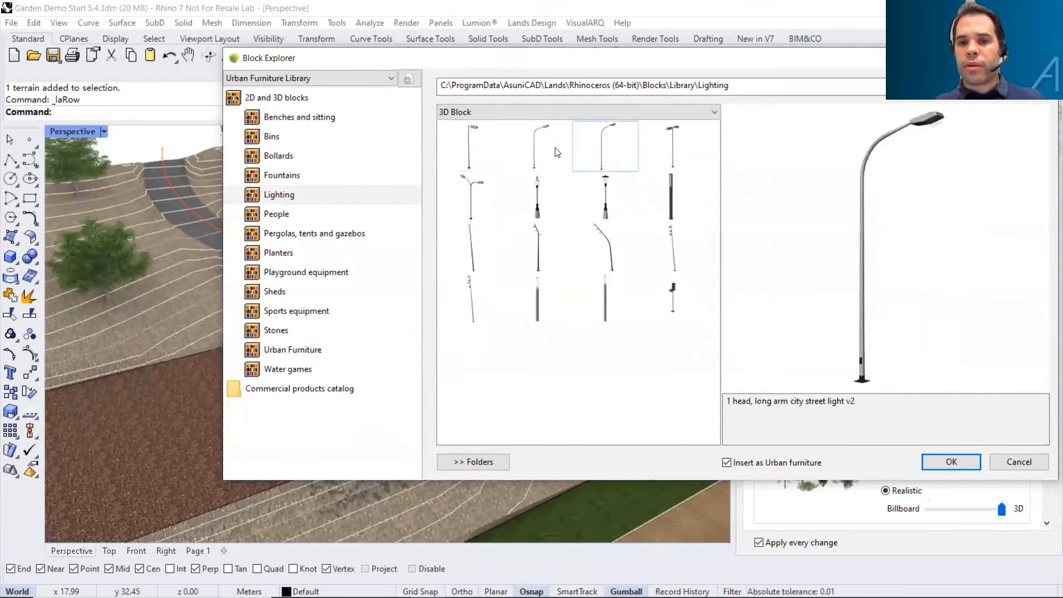
{"action": "left_click", "coordinate": [947, 461]}
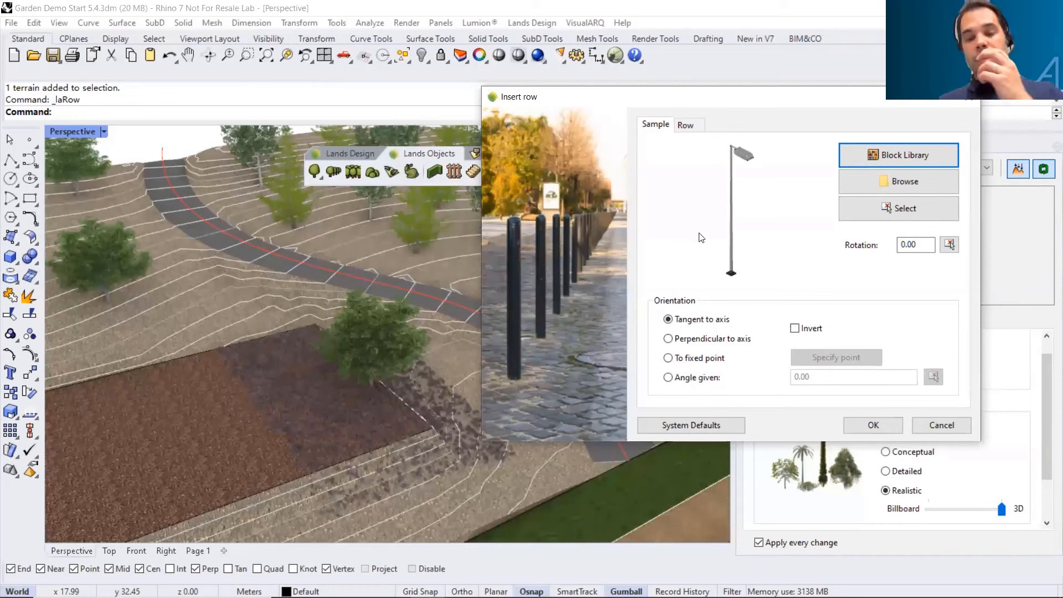
Orient the street lights perpendicular to the axis, with 8.00 separation aligned at the beginning and 1.70 distance to axis
{"action": "left_click", "coordinate": [670, 341]}
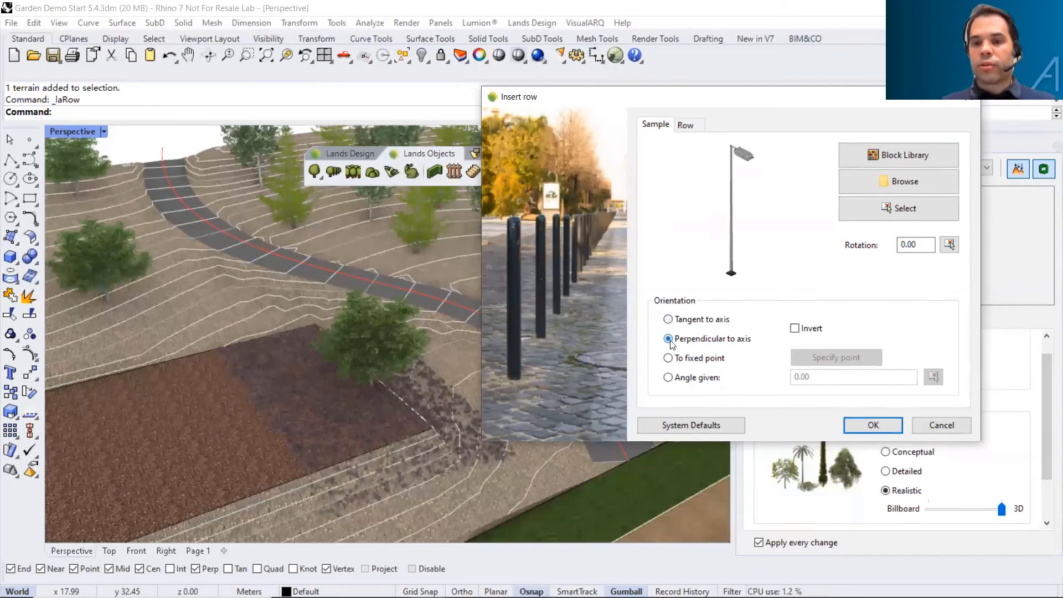
{"action": "left_click", "coordinate": [688, 126]}
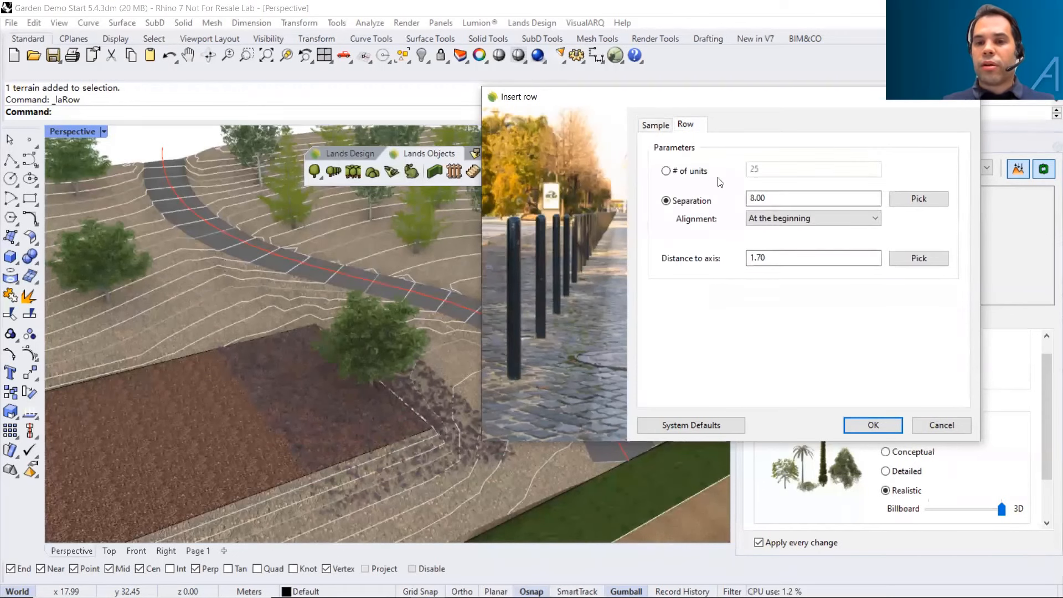
{"action": "double_click", "coordinate": [760, 197]}
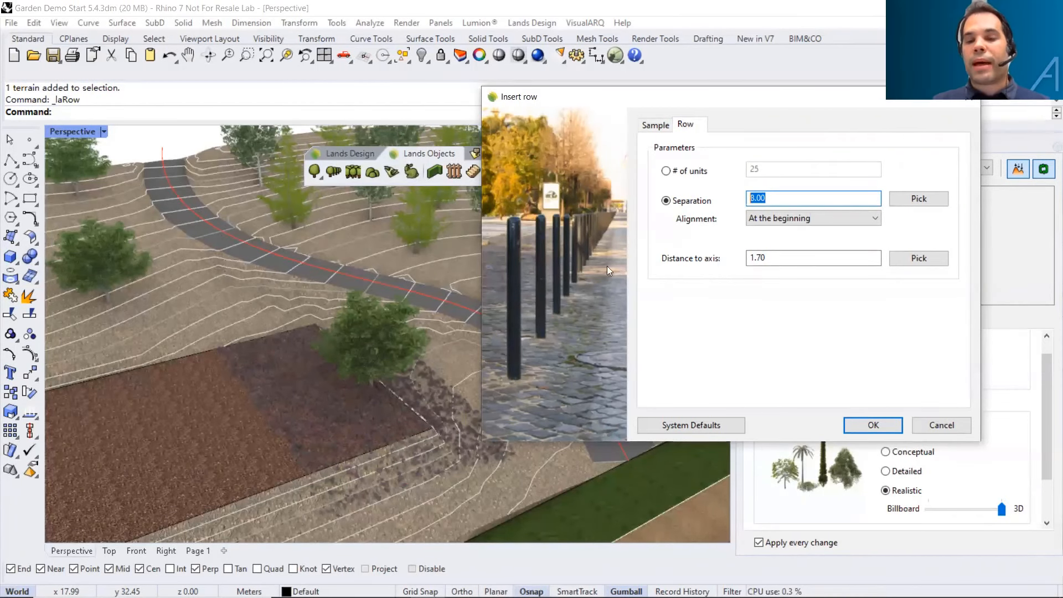
{"action": "left_click", "coordinate": [792, 259]}
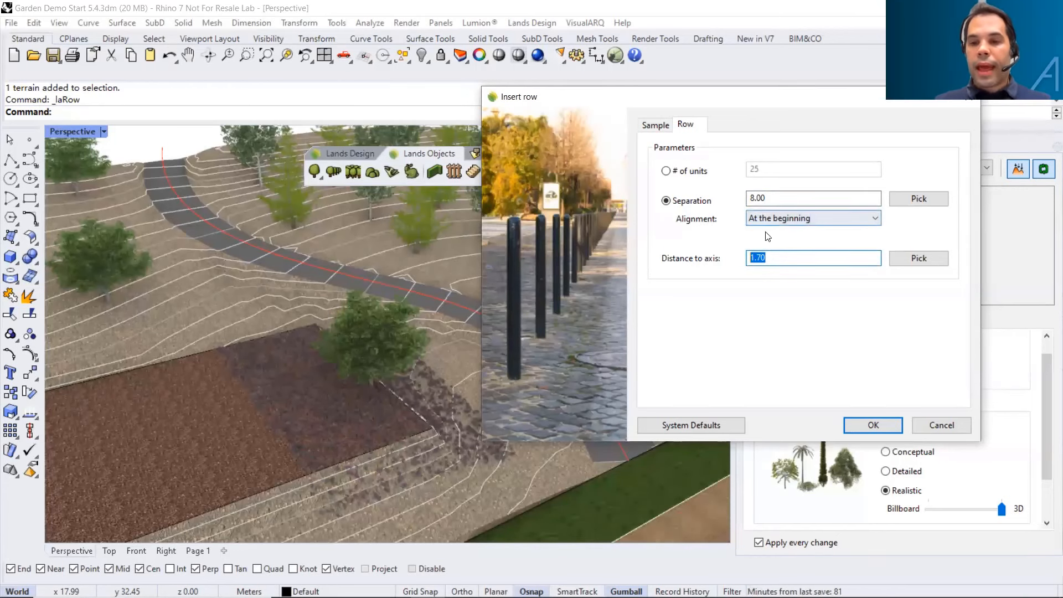
{"action": "left_click", "coordinate": [855, 425]}
Place the street light row along the red centreline of the winding path, and end the command
{"action": "left_click", "coordinate": [494, 317]}
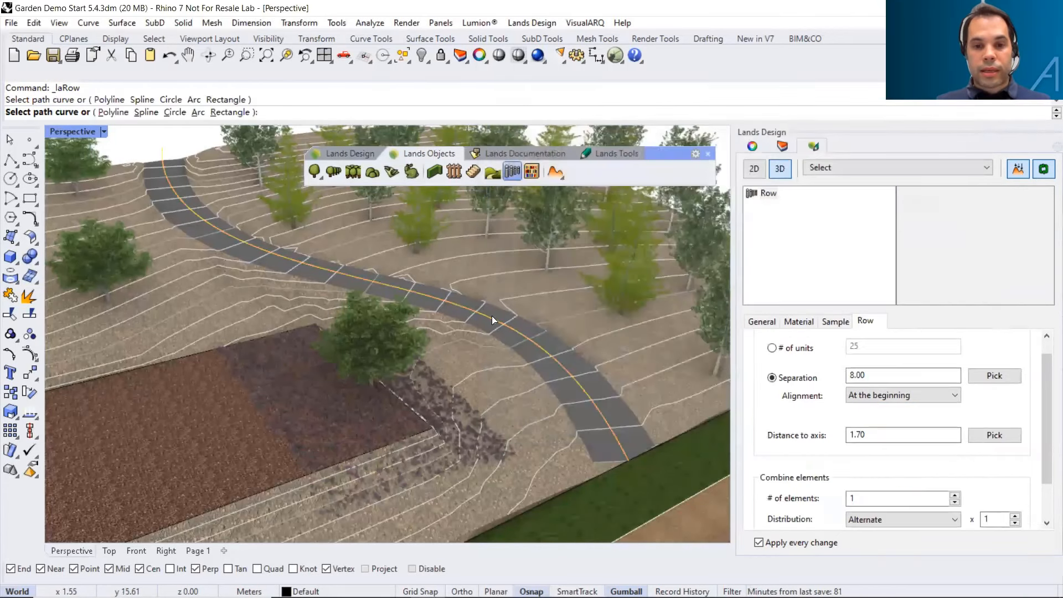
{"action": "scroll", "coordinate": [477, 343], "scroll_direction": "down", "scroll_amount": 2}
{"action": "right_click_drag", "start_coordinate": [447, 334], "coordinate": [423, 306]}
{"action": "scroll", "coordinate": [423, 305], "scroll_direction": "down", "scroll_amount": 5}
{"action": "mouse_move", "coordinate": [499, 326]}
{"action": "right_mouse_down"}
{"action": "mouse_move", "coordinate": [516, 301]}
{"action": "mouse_move", "coordinate": [498, 310]}
{"action": "right_mouse_up"}
{"action": "scroll", "coordinate": [497, 308], "scroll_direction": "up", "scroll_amount": 6}
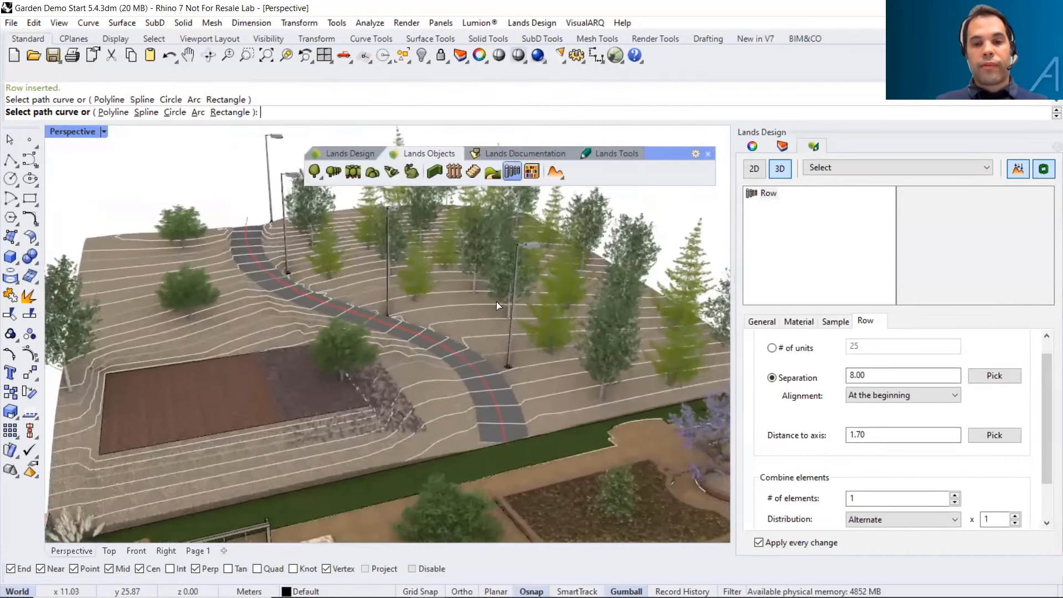
{"action": "scroll", "coordinate": [496, 301], "scroll_direction": "up", "scroll_amount": 2}
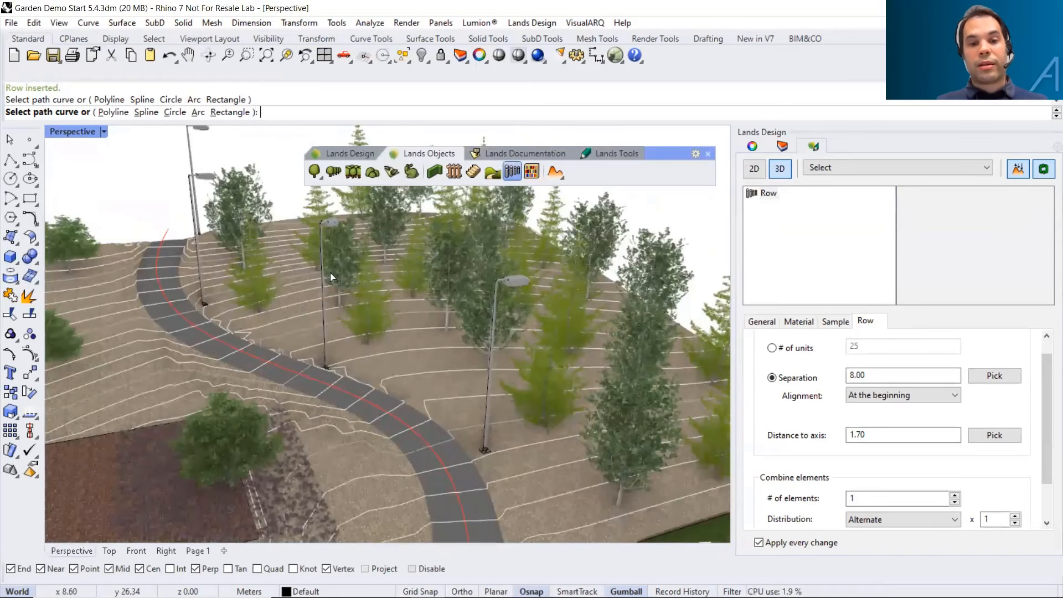
{"action": "key", "text": "Escape"}
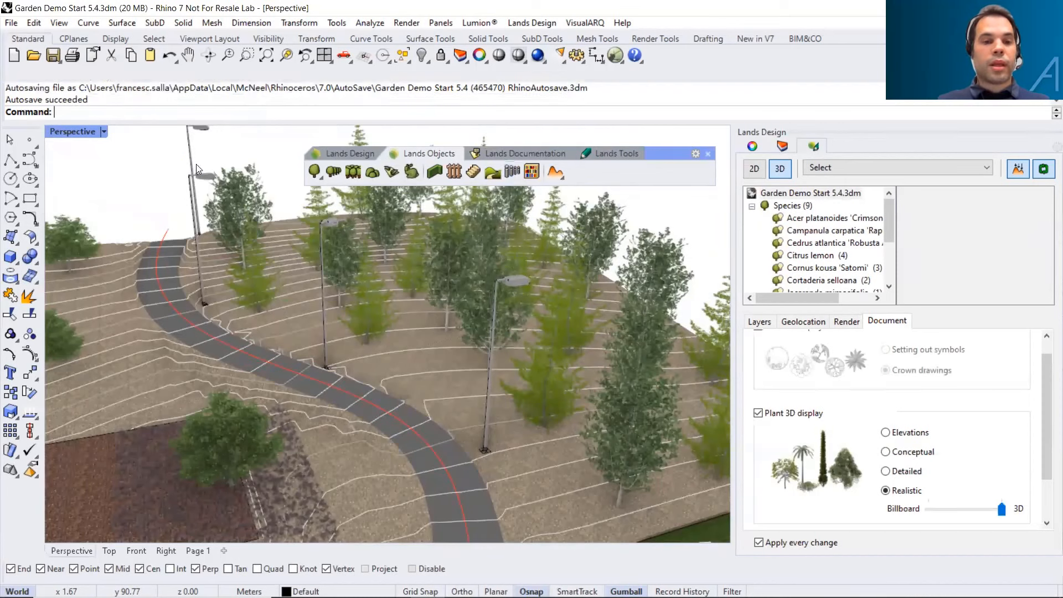
Invert the orientation of the street light row so the heads point towards the path, and clear the selection
{"action": "left_click", "coordinate": [196, 165]}
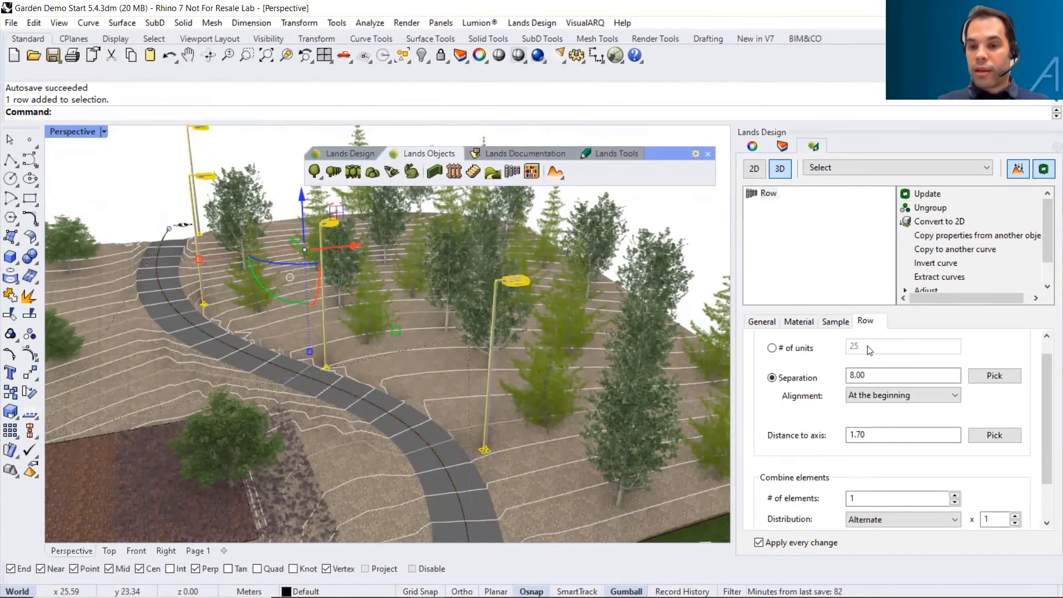
{"action": "left_click", "coordinate": [836, 323]}
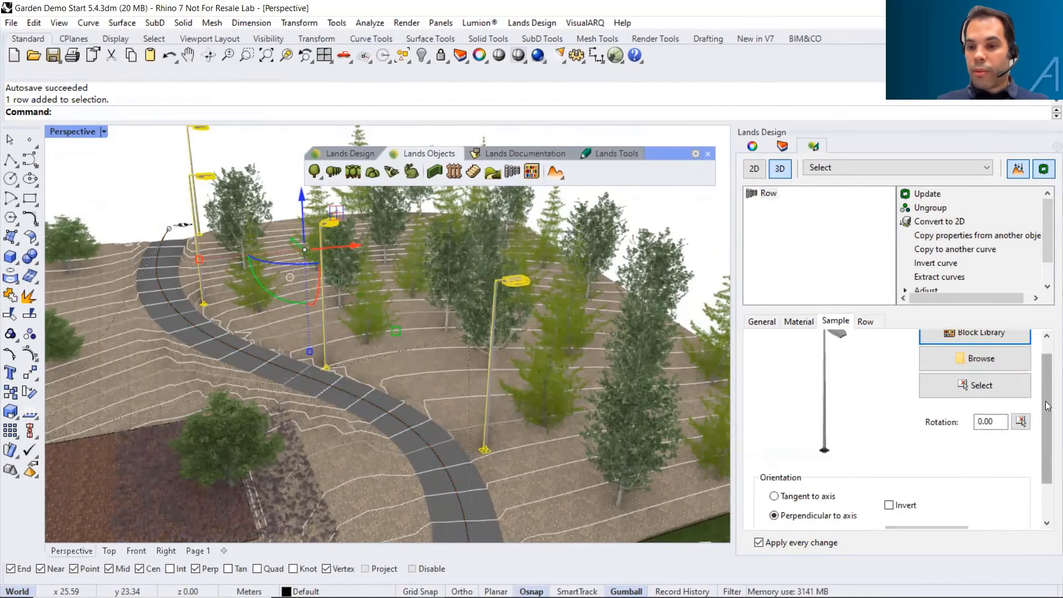
{"action": "scroll", "coordinate": [875, 420], "scroll_direction": "down", "scroll_amount": 1}
{"action": "left_click", "coordinate": [889, 454]}
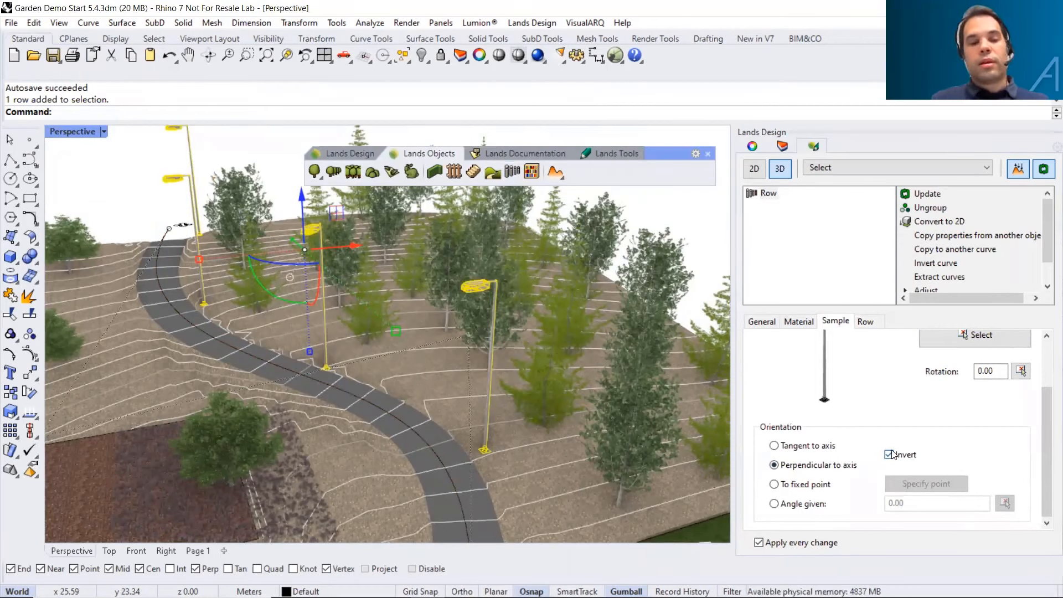
{"action": "mouse_move", "coordinate": [419, 346]}
{"action": "right_mouse_down"}
{"action": "mouse_move", "coordinate": [423, 358]}
{"action": "mouse_move", "coordinate": [414, 355]}
{"action": "right_mouse_up"}
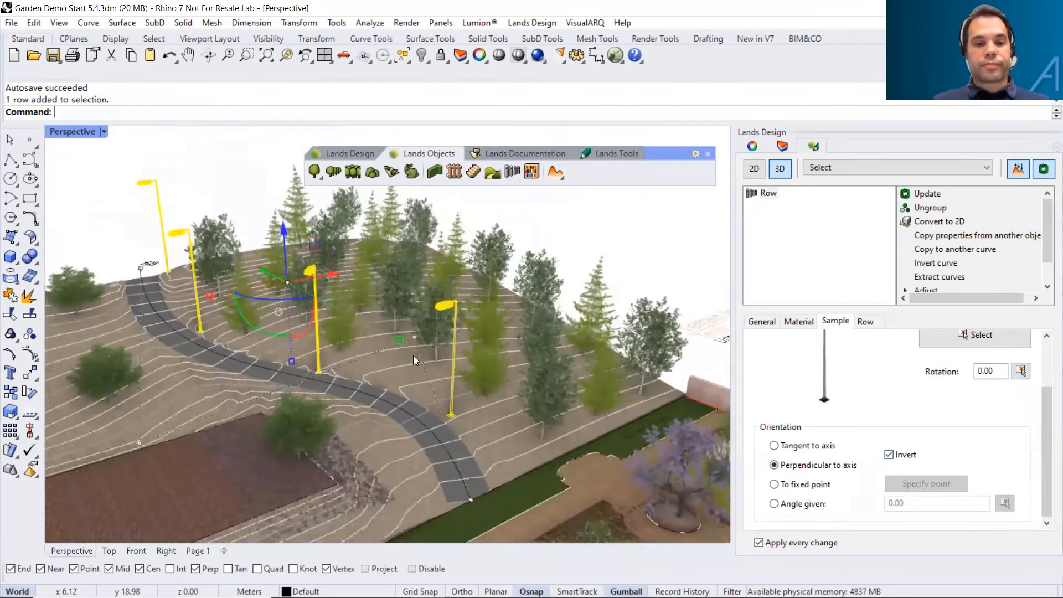
{"action": "scroll", "coordinate": [413, 356], "scroll_direction": "down", "scroll_amount": 2}
{"action": "left_click", "coordinate": [577, 299]}
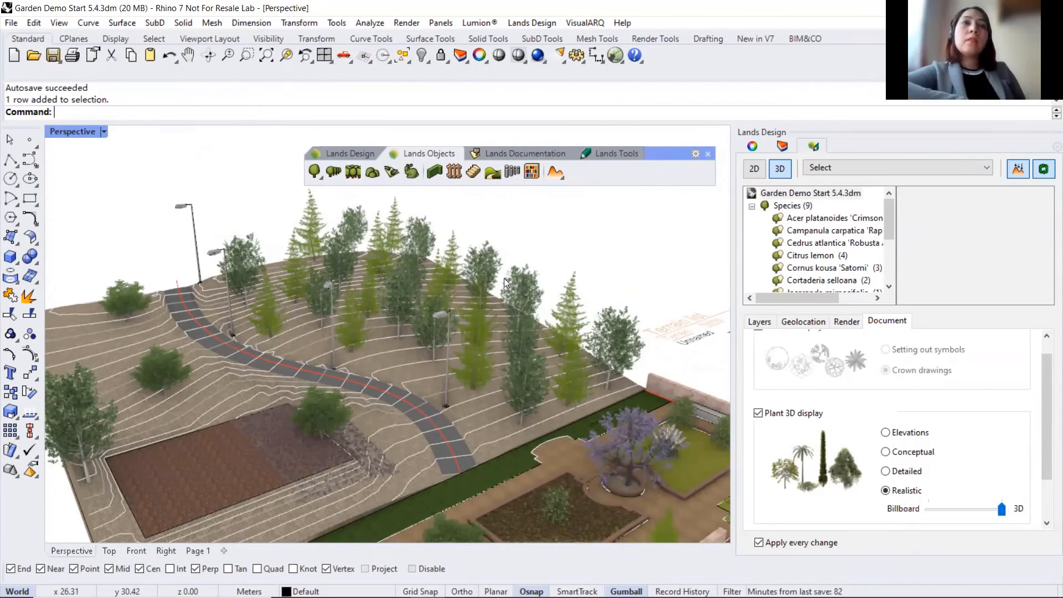
Select the new boundary wall and examine its material list and texture option, keeping the material LANDS AccuRender\Stone\csv20004.jpg
{"action": "right_click_drag", "start_coordinate": [605, 373], "coordinate": [540, 233]}
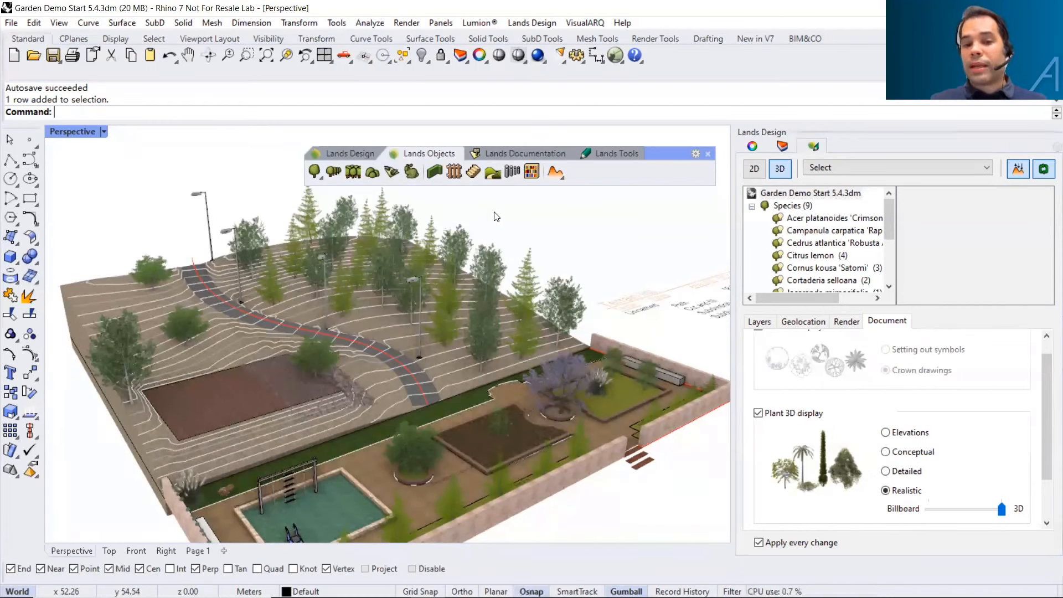
{"action": "left_click", "coordinate": [634, 350]}
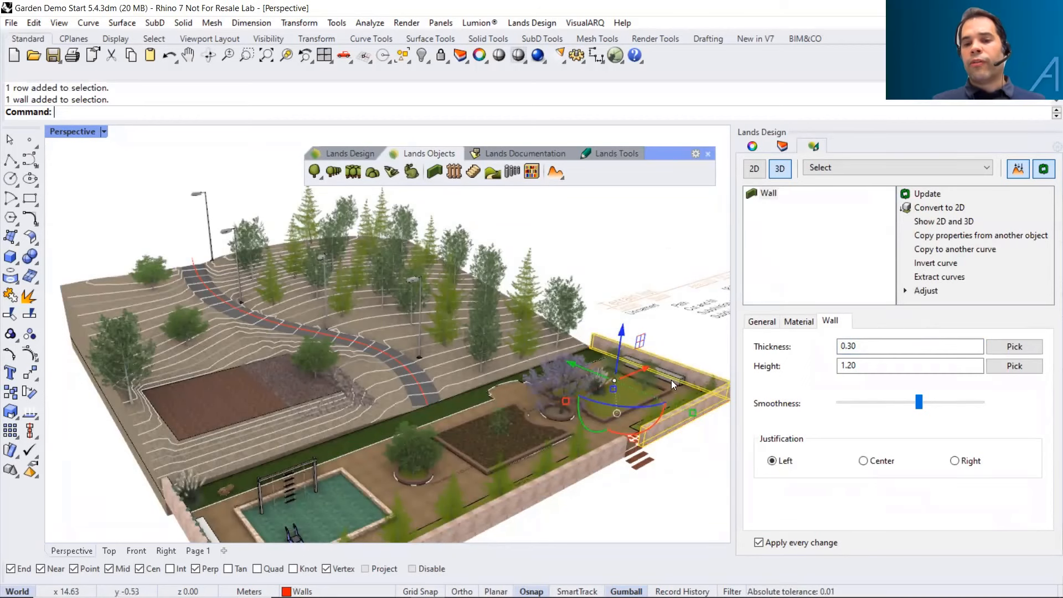
{"action": "left_click", "coordinate": [792, 322]}
{"action": "scroll", "coordinate": [1048, 398], "scroll_direction": "up", "scroll_amount": 1}
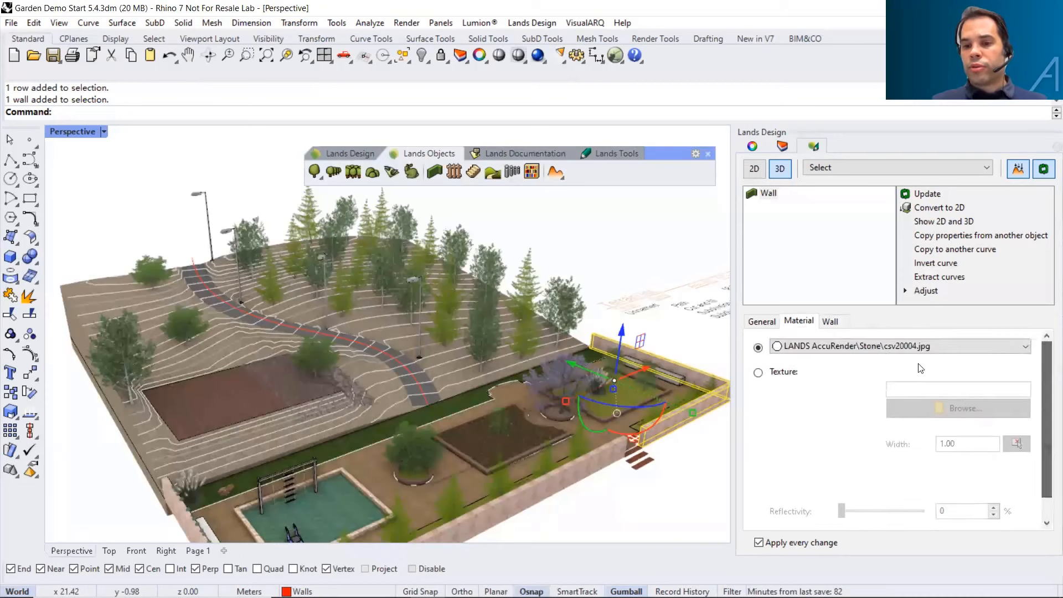
{"action": "left_click", "coordinate": [890, 350]}
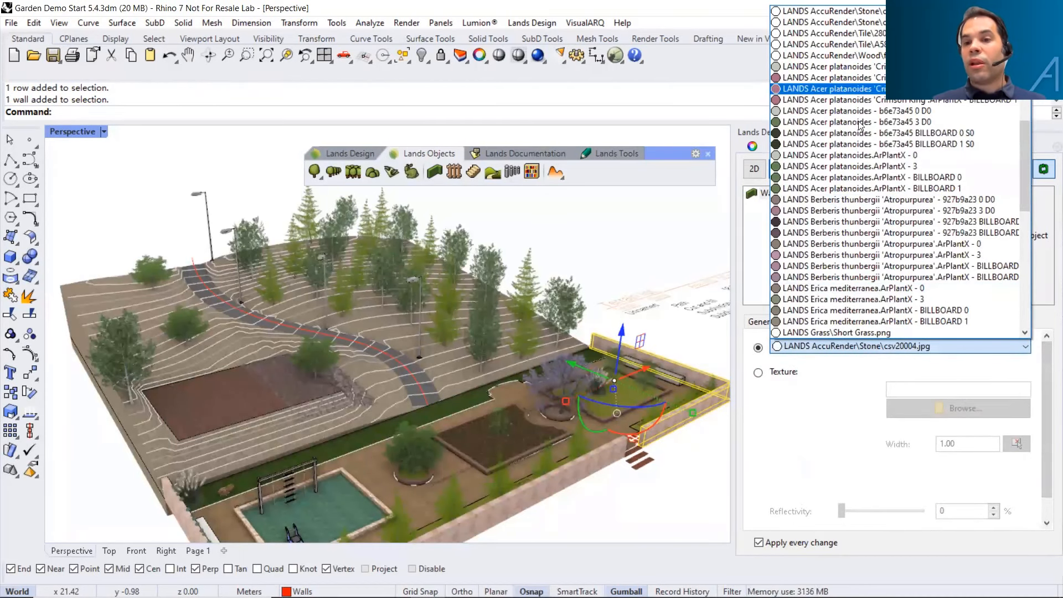
{"action": "left_click", "coordinate": [886, 348]}
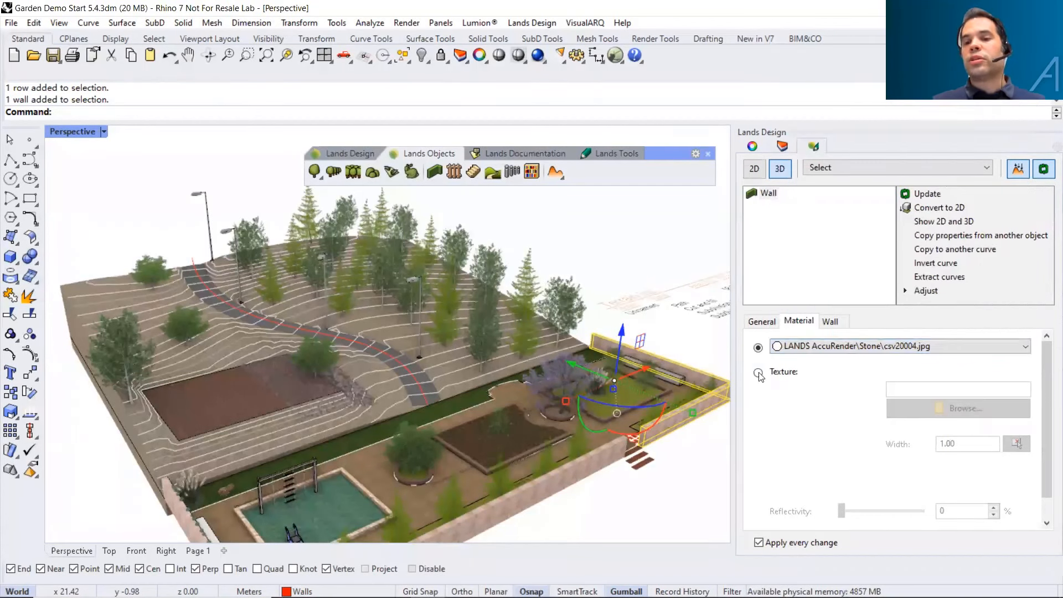
{"action": "left_click", "coordinate": [758, 373]}
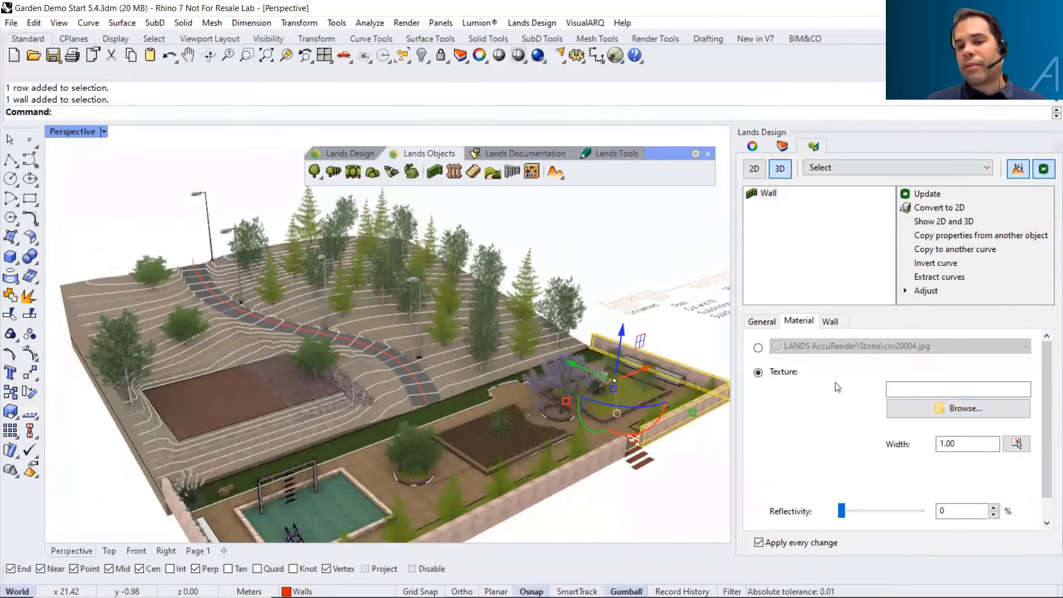
{"action": "left_click", "coordinate": [759, 349]}
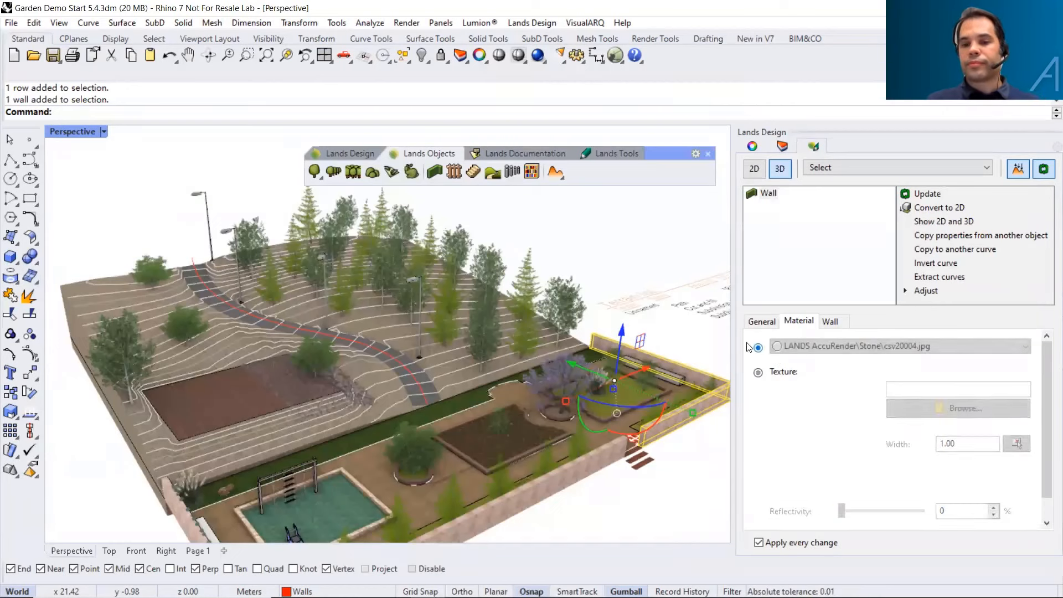
Insert a plant list beside the garden model, just above the terrain list
{"action": "left_click", "coordinate": [586, 247]}
{"action": "right_click_drag", "start_coordinate": [580, 301], "coordinate": [399, 316]}
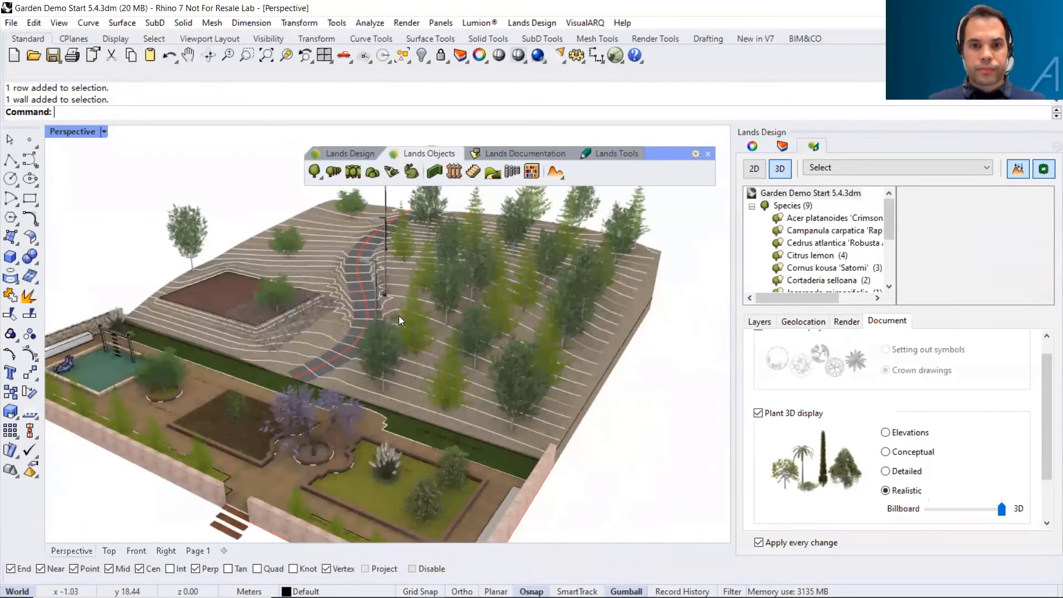
{"action": "left_click", "coordinate": [511, 154]}
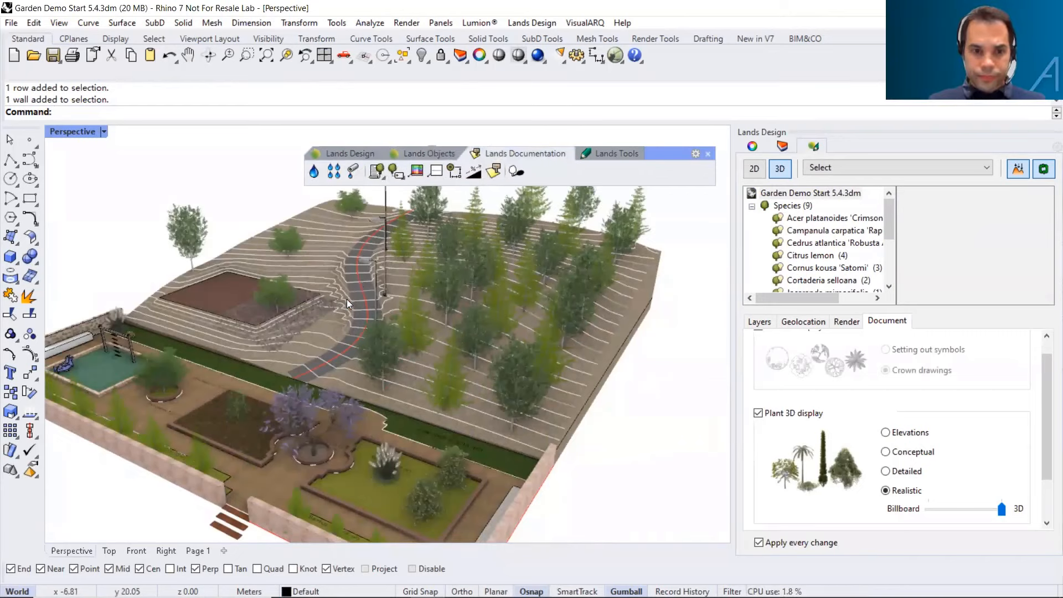
{"action": "scroll", "coordinate": [372, 301], "scroll_direction": "down", "scroll_amount": 5}
{"action": "right_click_drag", "start_coordinate": [225, 401], "coordinate": [362, 302]}
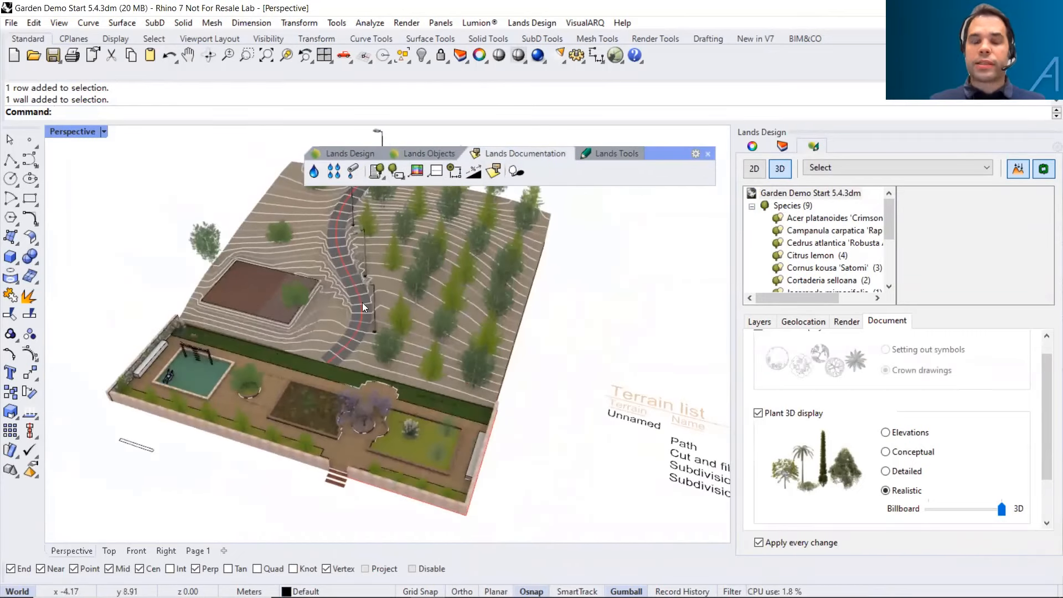
{"action": "right_click_drag", "start_coordinate": [556, 387], "coordinate": [461, 357], "text": "shift"}
{"action": "scroll", "coordinate": [641, 438], "scroll_direction": "down", "scroll_amount": 4}
{"action": "right_click_drag", "start_coordinate": [602, 417], "coordinate": [522, 400]}
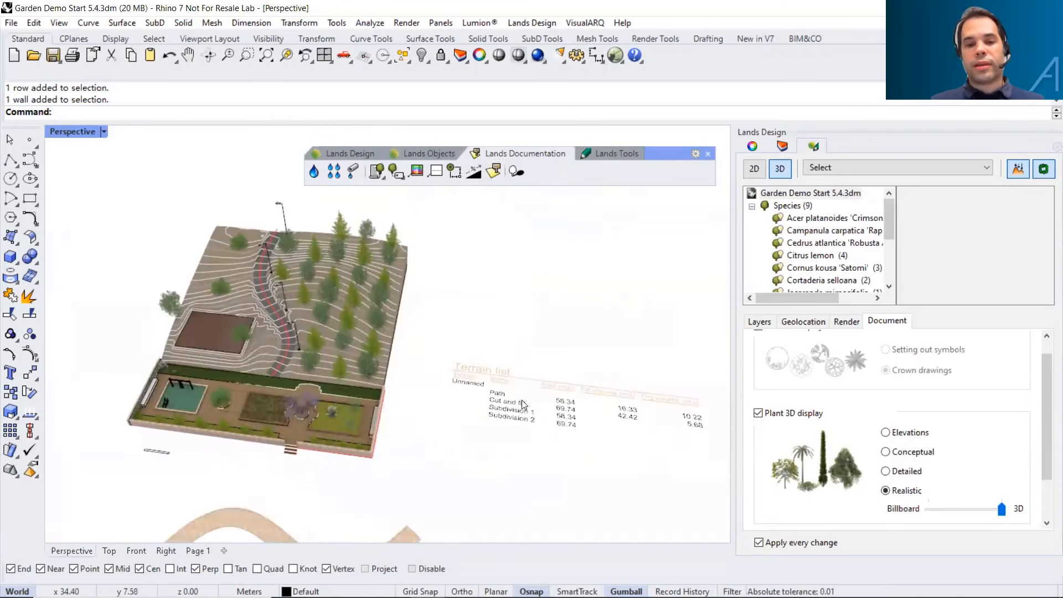
{"action": "left_click", "coordinate": [381, 175]}
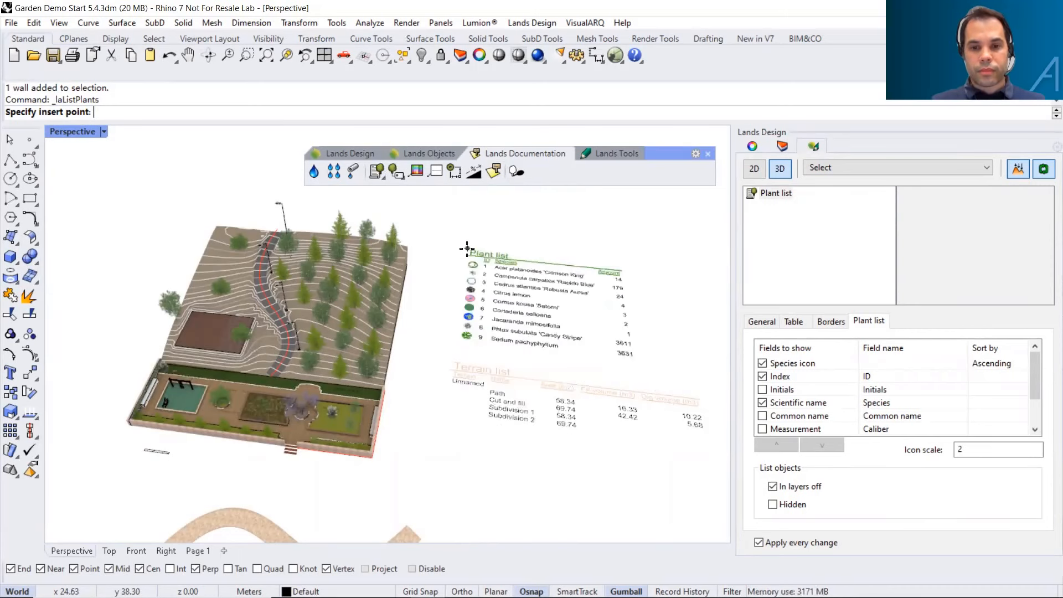
{"action": "left_click", "coordinate": [466, 248]}
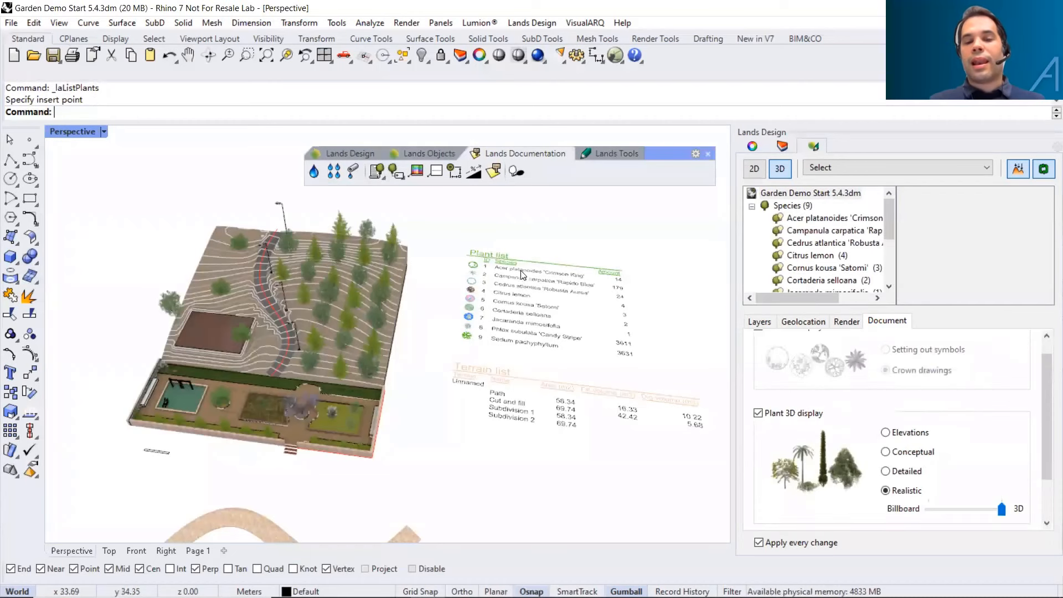
Set the array spacing of the forest beside the path to 5.00, and clear the selection
{"action": "scroll", "coordinate": [520, 274], "scroll_direction": "up", "scroll_amount": 6}
{"action": "scroll", "coordinate": [507, 315], "scroll_direction": "down", "scroll_amount": 1}
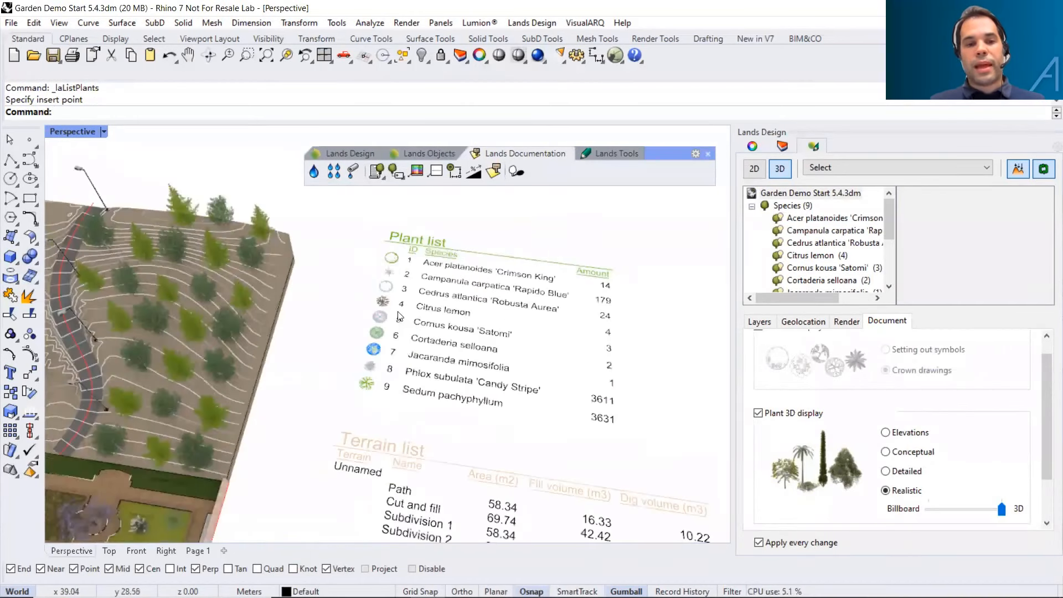
{"action": "left_click", "coordinate": [202, 284]}
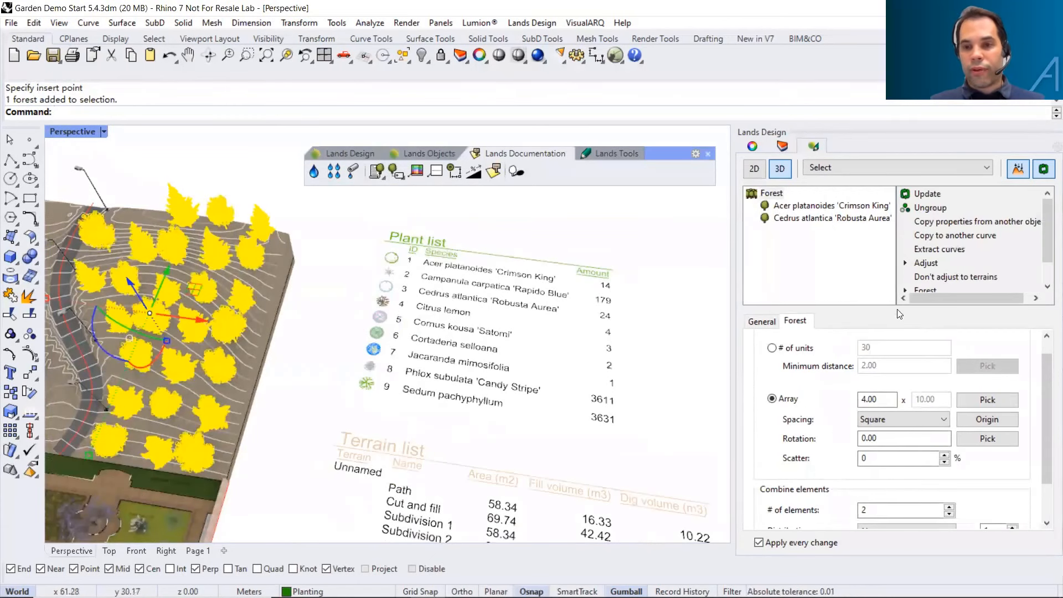
{"action": "double_click", "coordinate": [874, 399]}
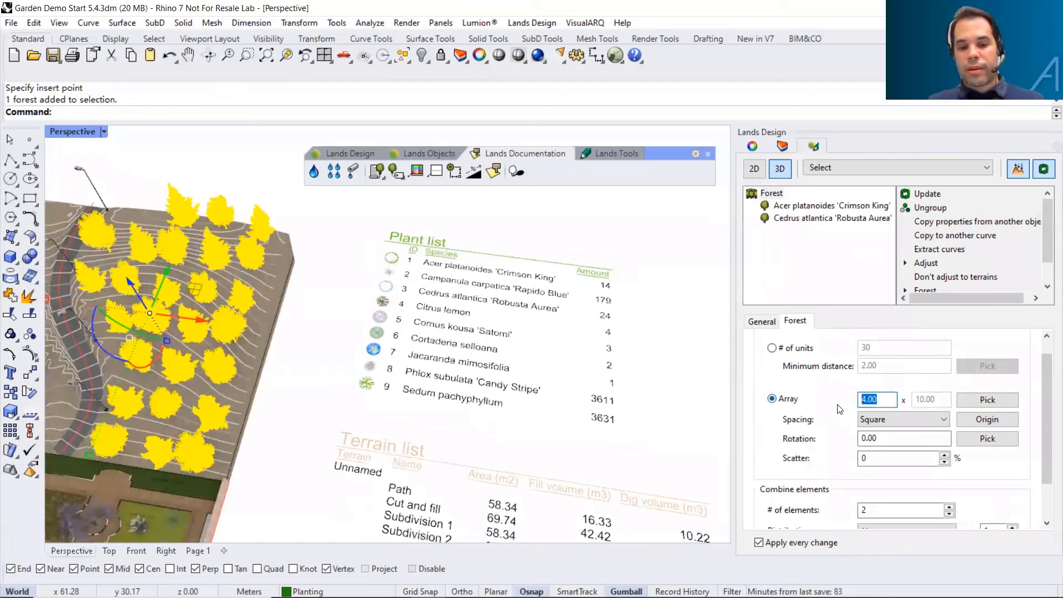
{"action": "type", "text": "5"}
{"action": "key", "text": "Return"}
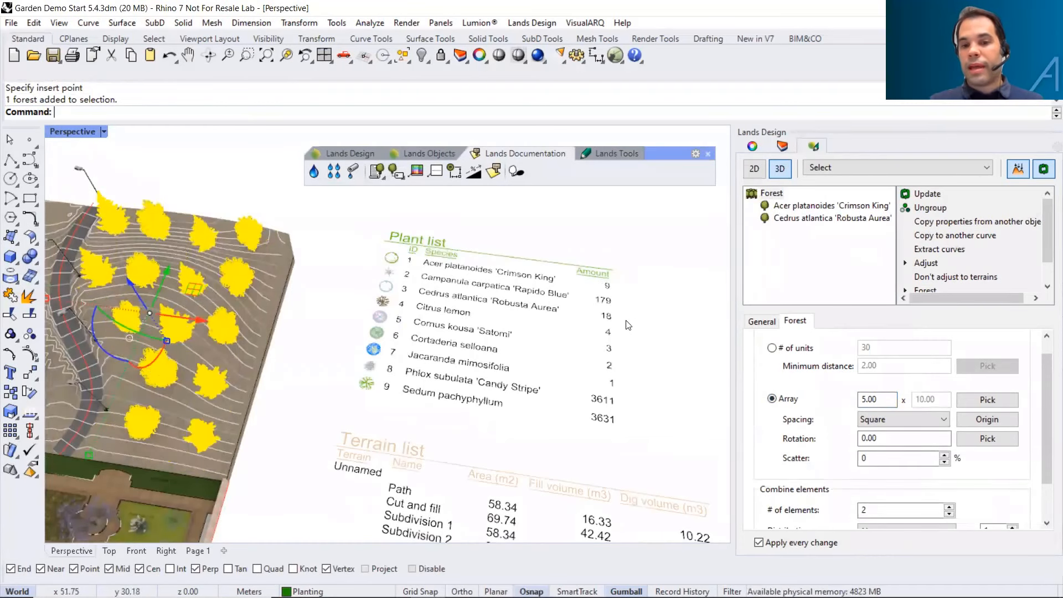
{"action": "key", "text": "Escape"}
Add the Initials and Density fields to the plant list
{"action": "left_click", "coordinate": [488, 317]}
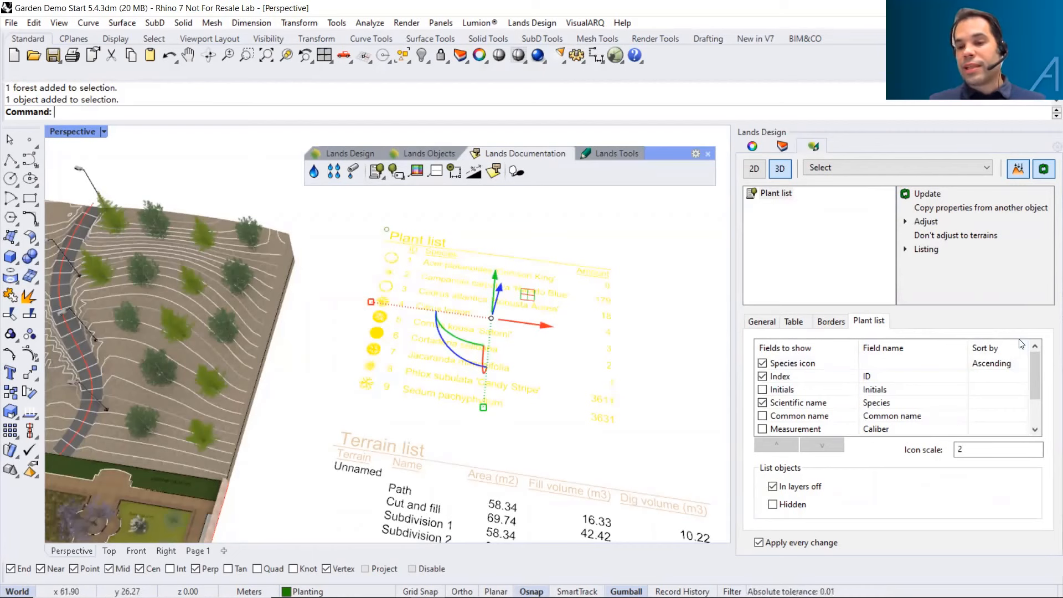
{"action": "left_click", "coordinate": [763, 390]}
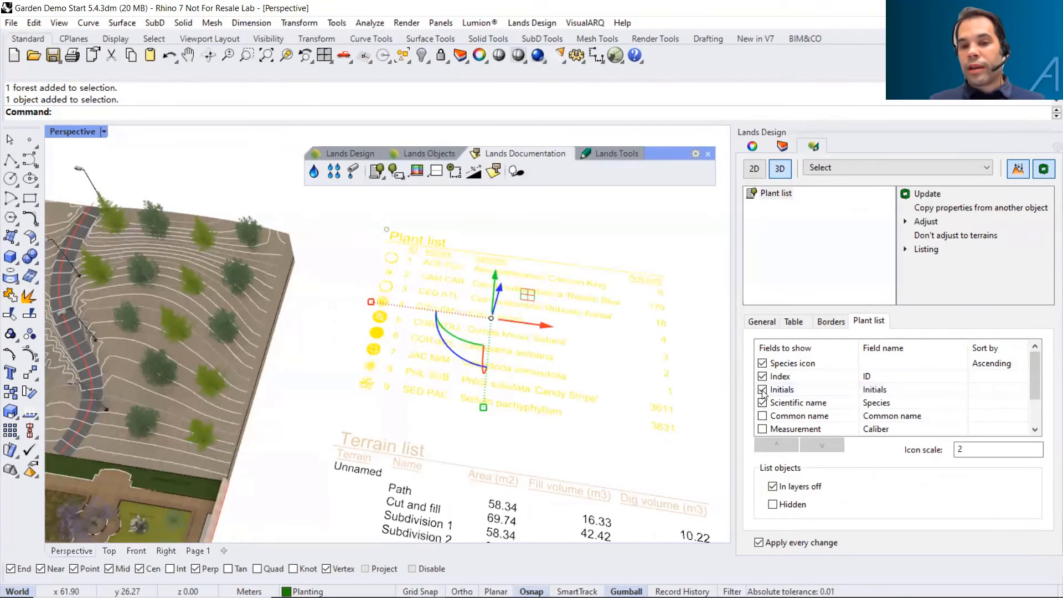
{"action": "scroll", "coordinate": [764, 409], "scroll_direction": "down", "scroll_amount": 3}
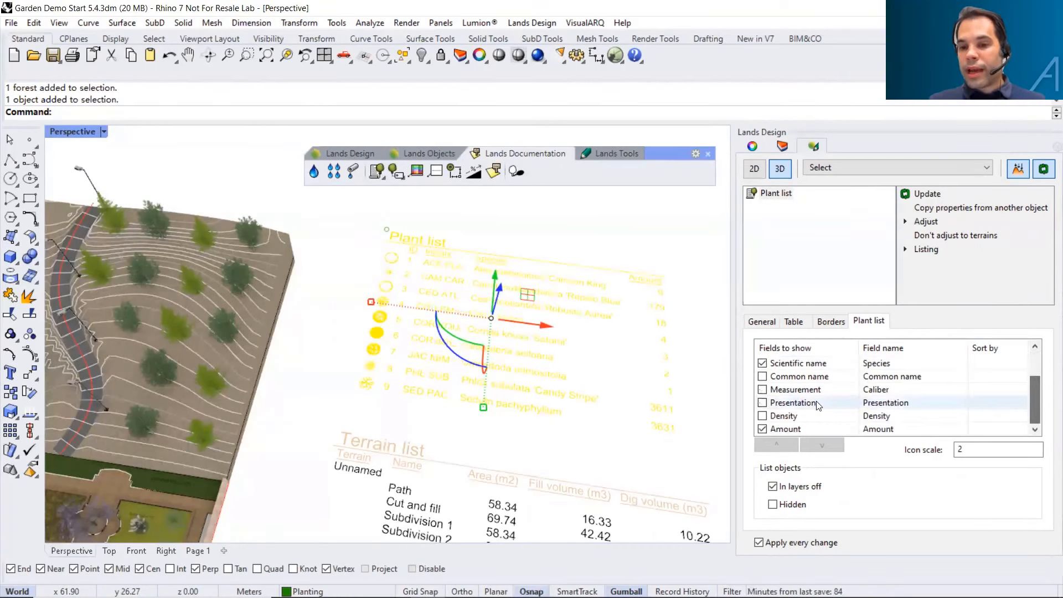
{"action": "left_click", "coordinate": [762, 416]}
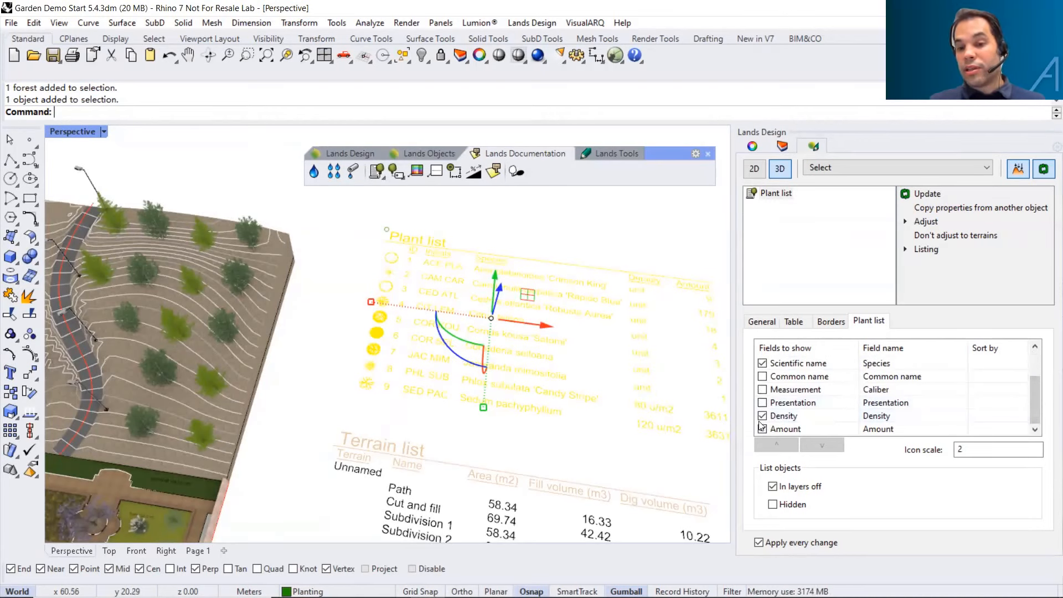
Deselect the plant list and move the floating Lands Documentation toolbar slightly higher, away from the list
{"action": "right_click_drag", "start_coordinate": [500, 364], "coordinate": [518, 356]}
{"action": "left_click_drag", "start_coordinate": [1034, 396], "coordinate": [1047, 423]}
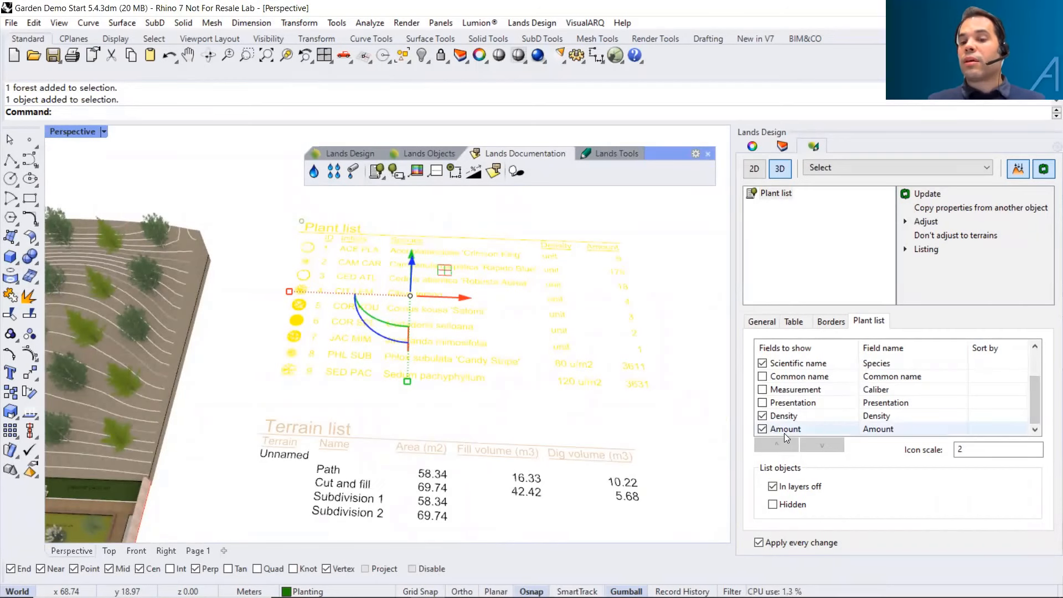
{"action": "left_click", "coordinate": [677, 295]}
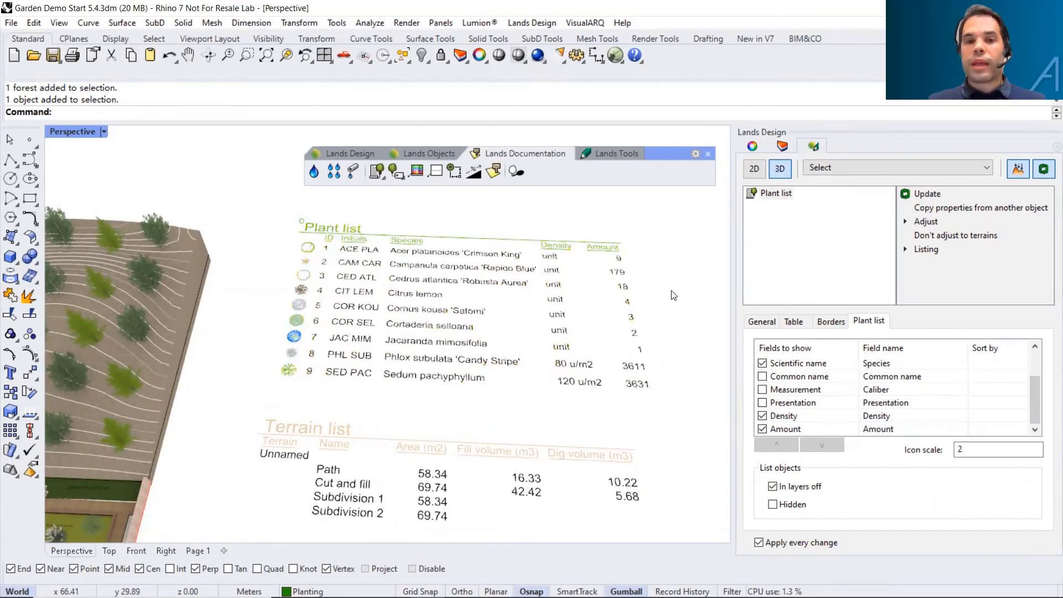
{"action": "left_click_drag", "start_coordinate": [666, 154], "coordinate": [674, 141]}
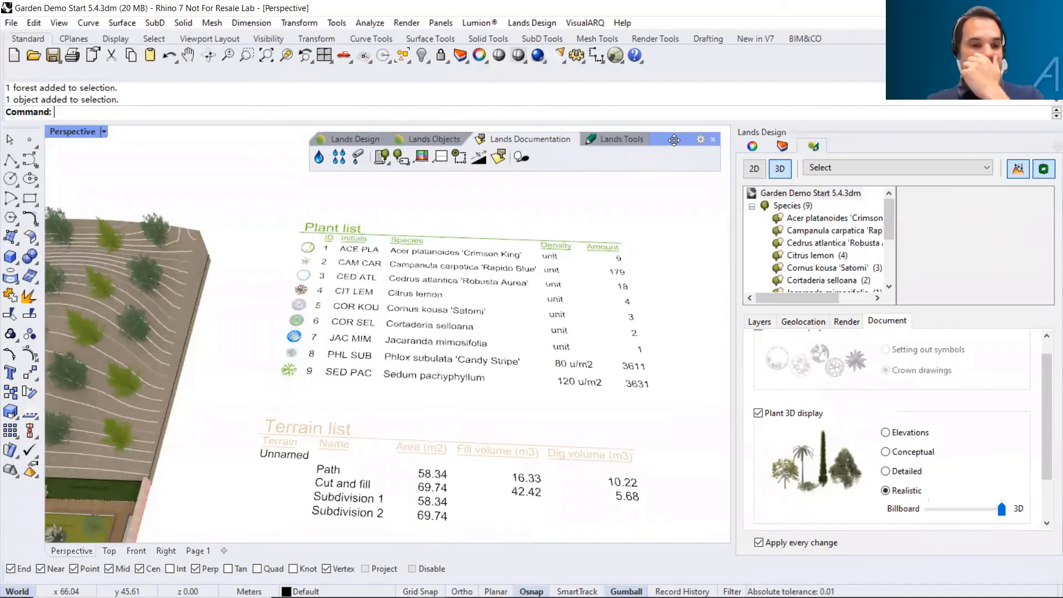
Add a document parameter named Price with the General category and Text data type, and apply the options
{"action": "left_click", "coordinate": [577, 55]}
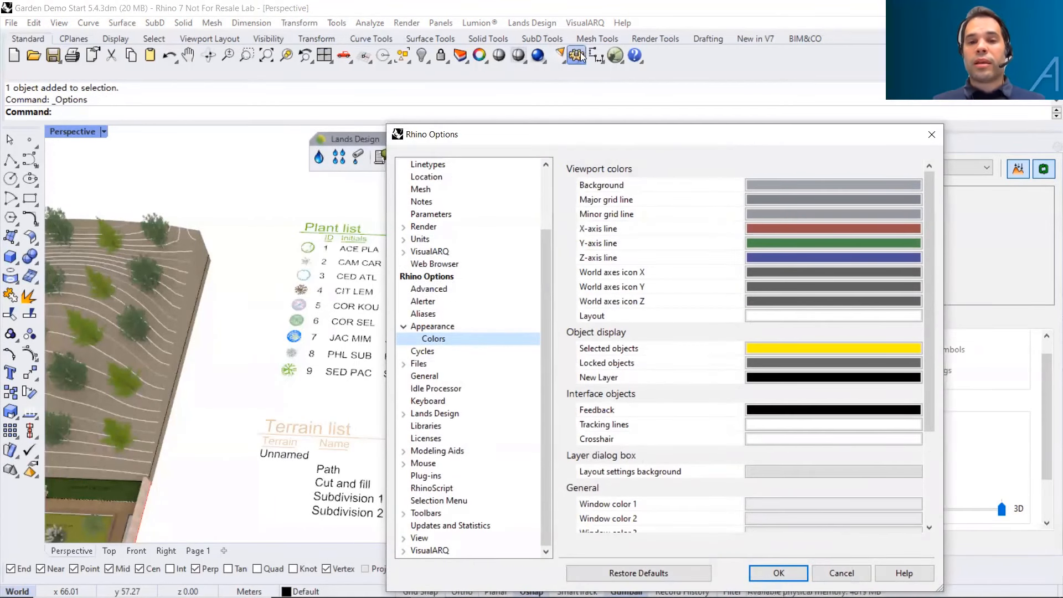
{"action": "left_click_drag", "start_coordinate": [544, 235], "coordinate": [550, 152]}
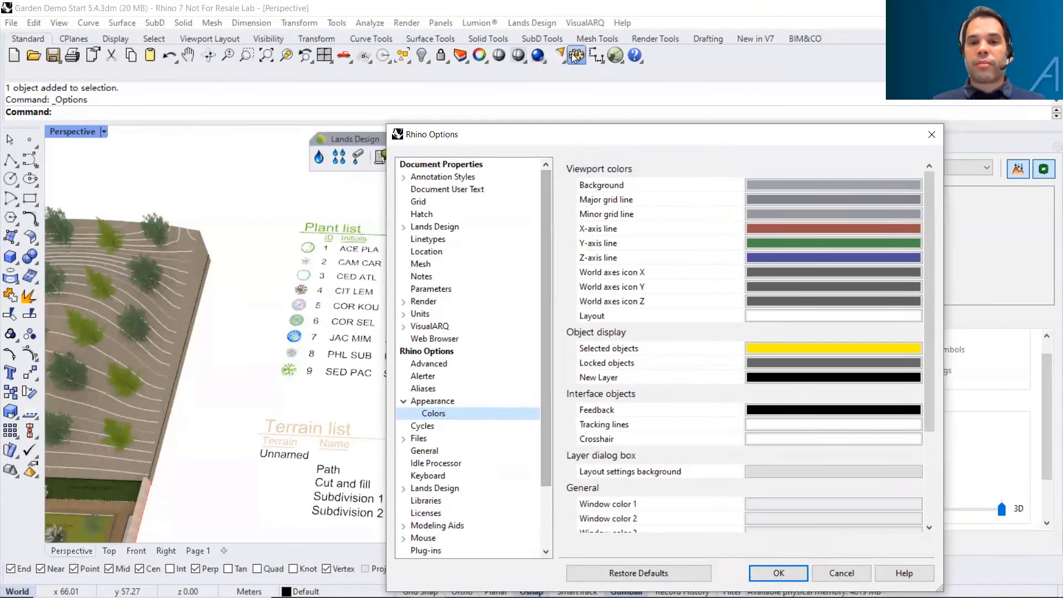
{"action": "left_click", "coordinate": [419, 290]}
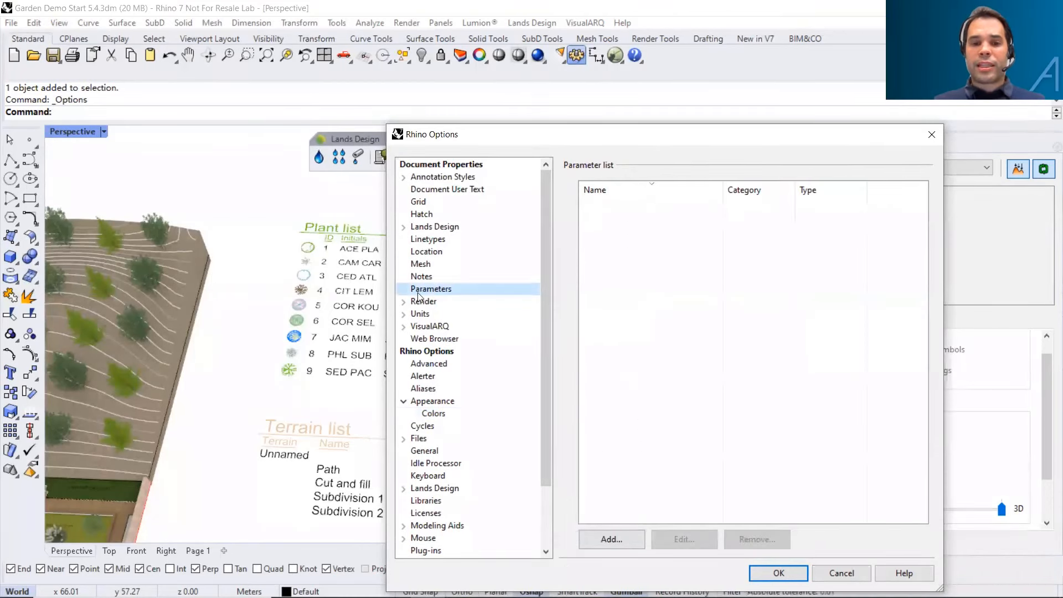
{"action": "left_click", "coordinate": [611, 539]}
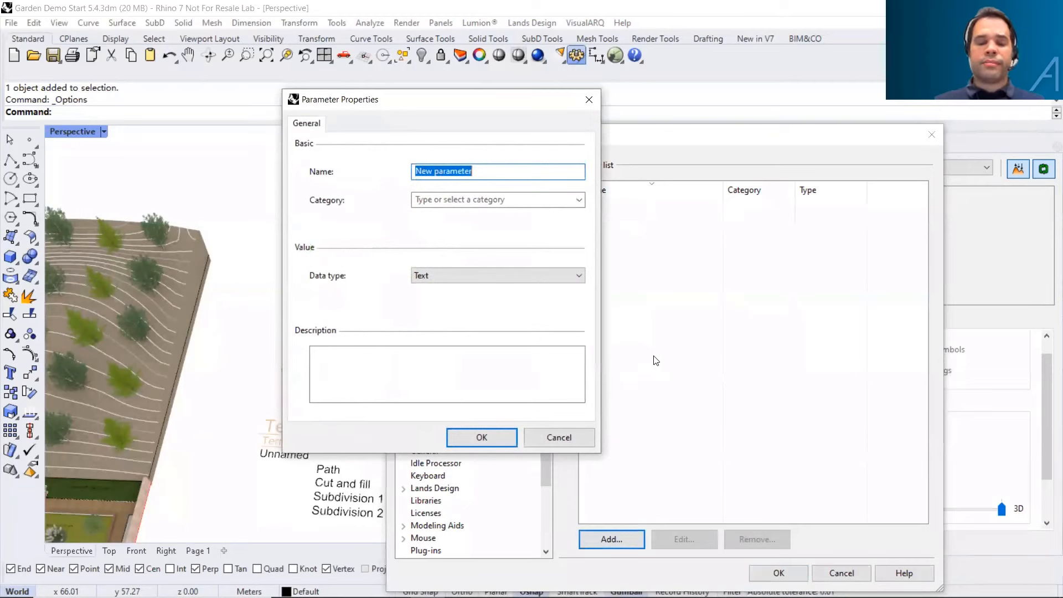
{"action": "type", "text": "Price"}
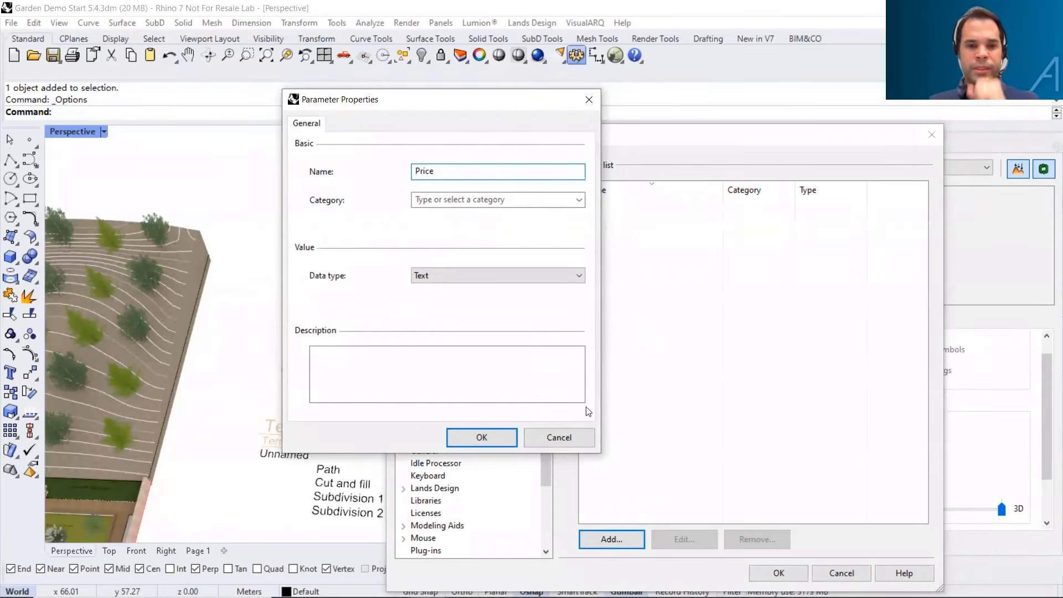
{"action": "left_click", "coordinate": [582, 202]}
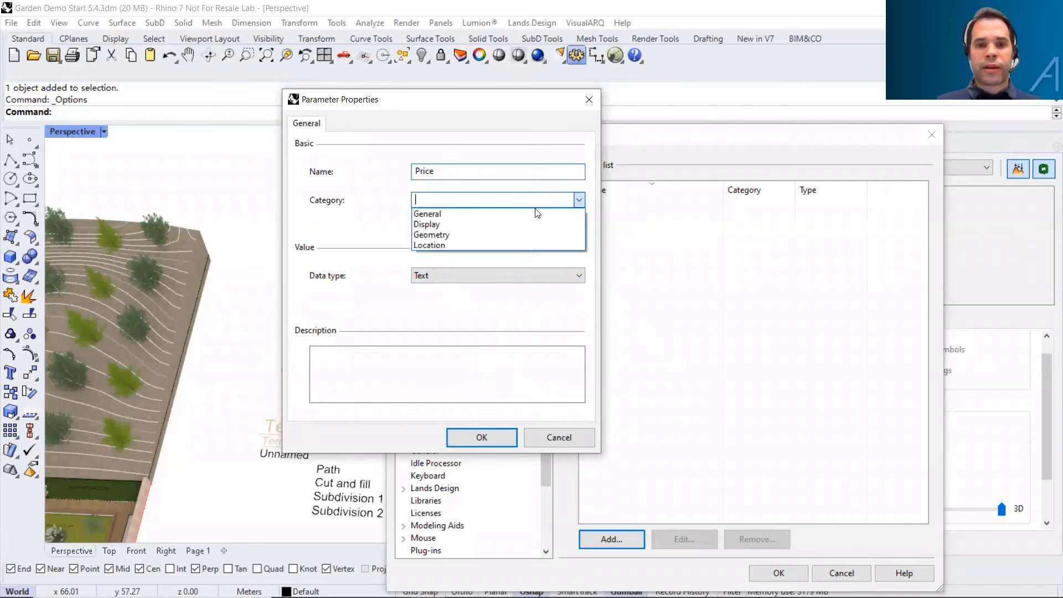
{"action": "left_click", "coordinate": [501, 212]}
{"action": "left_click", "coordinate": [480, 442]}
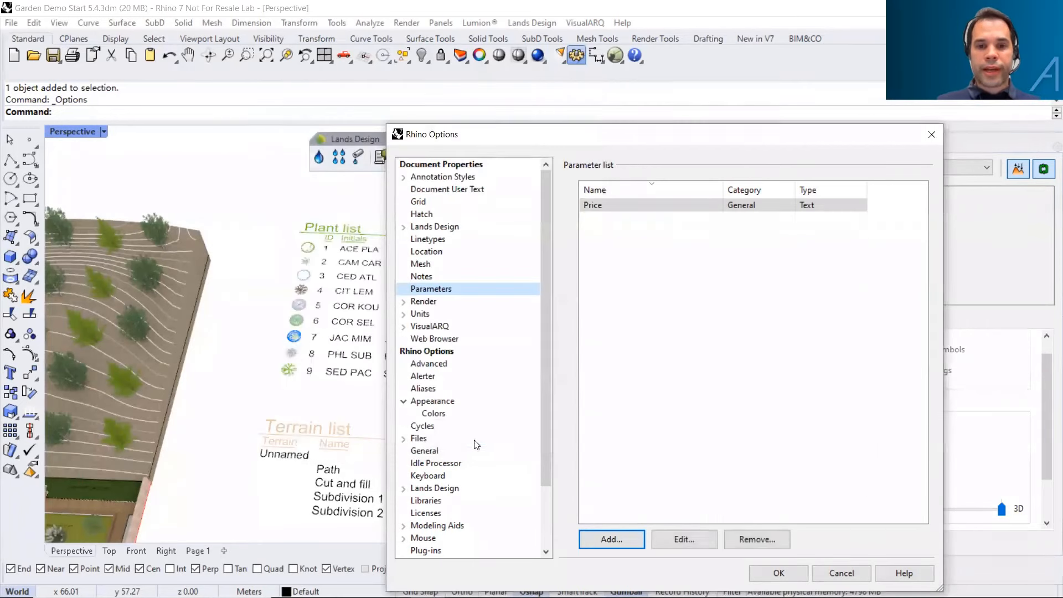
{"action": "left_click", "coordinate": [778, 573]}
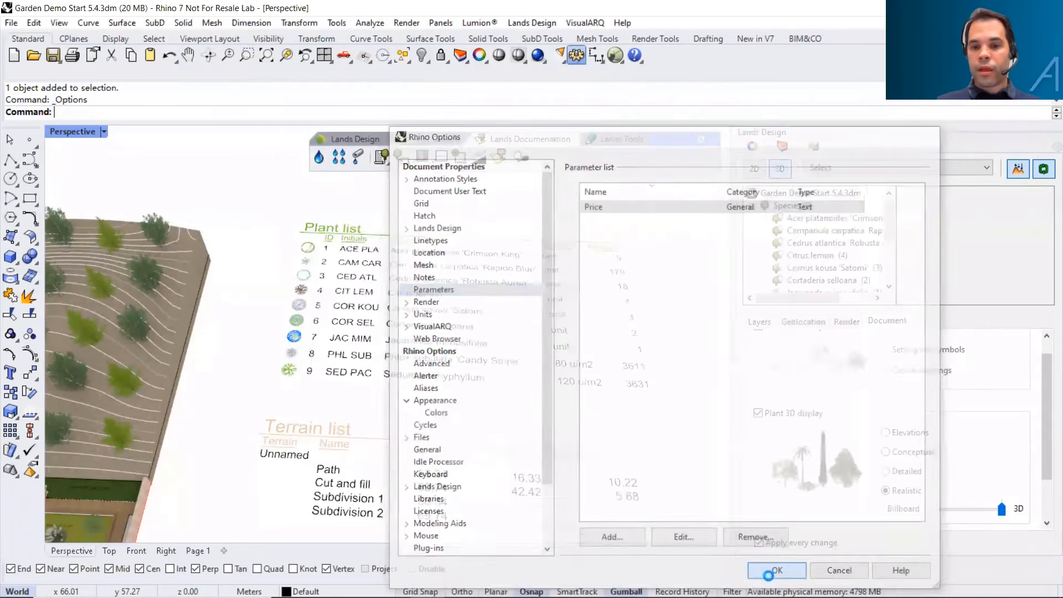
Set the Price parameter to 2000 for the three Citrus lemon plants on the terrain beside the path
{"action": "scroll", "coordinate": [357, 356], "scroll_direction": "down", "scroll_amount": 3}
{"action": "scroll", "coordinate": [115, 349], "scroll_direction": "up", "scroll_amount": 4}
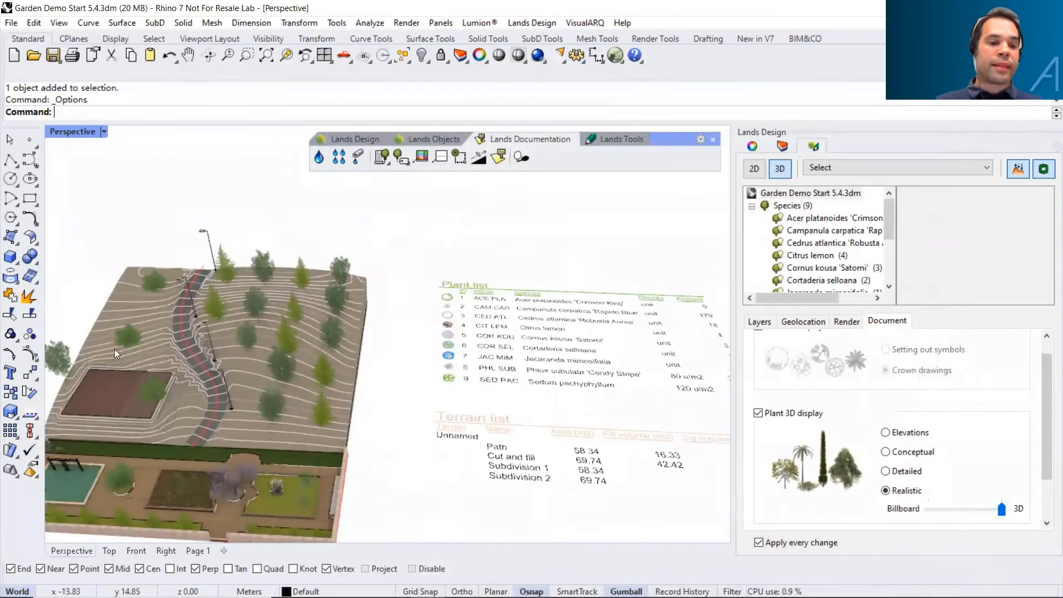
{"action": "left_click", "coordinate": [133, 320]}
{"action": "left_click", "coordinate": [169, 270], "text": "shift"}
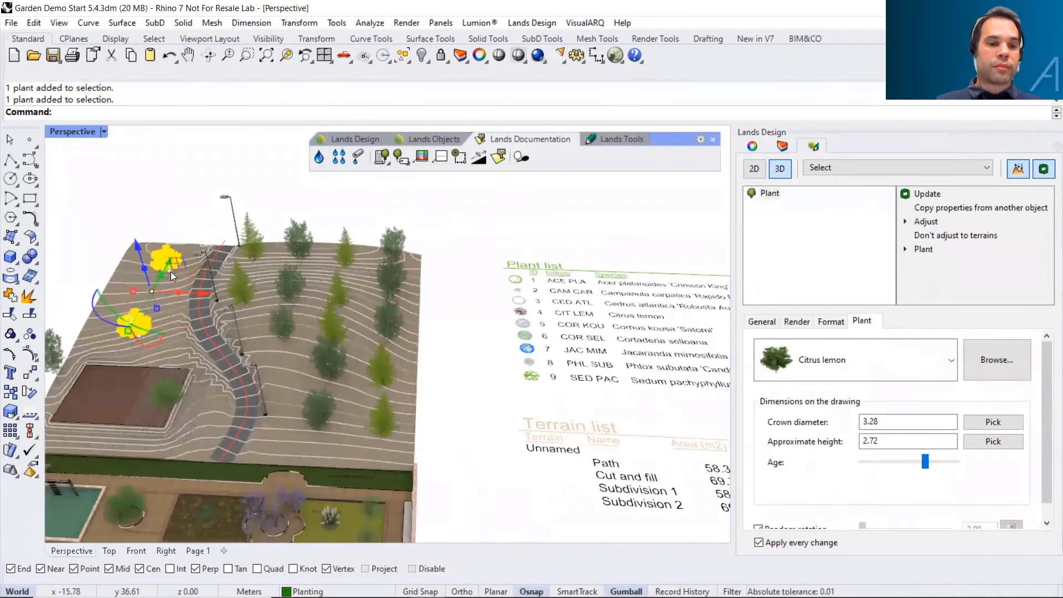
{"action": "left_click", "coordinate": [160, 383], "text": "shift"}
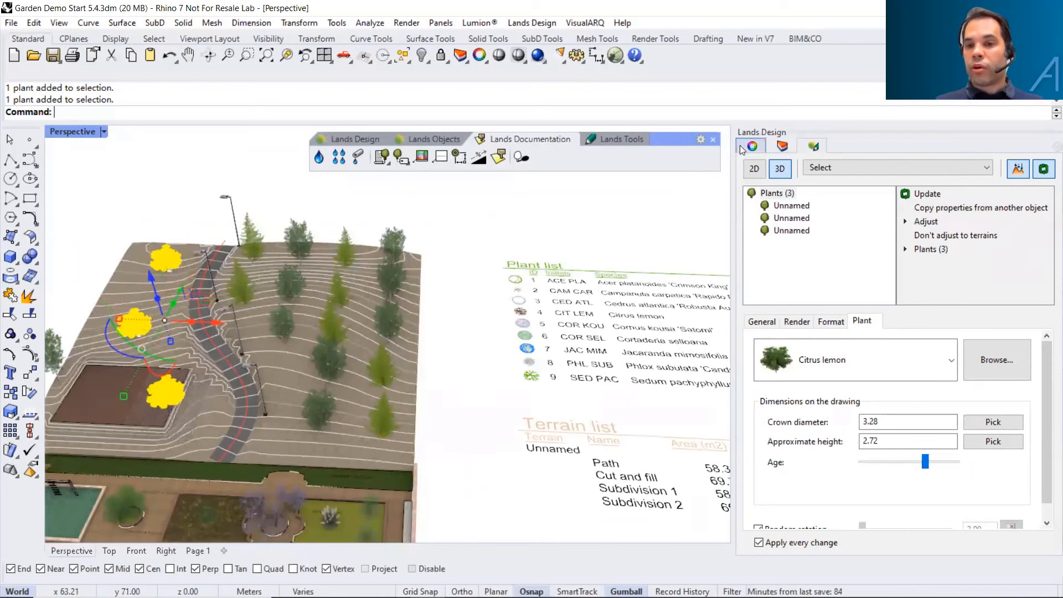
{"action": "left_click", "coordinate": [754, 147]}
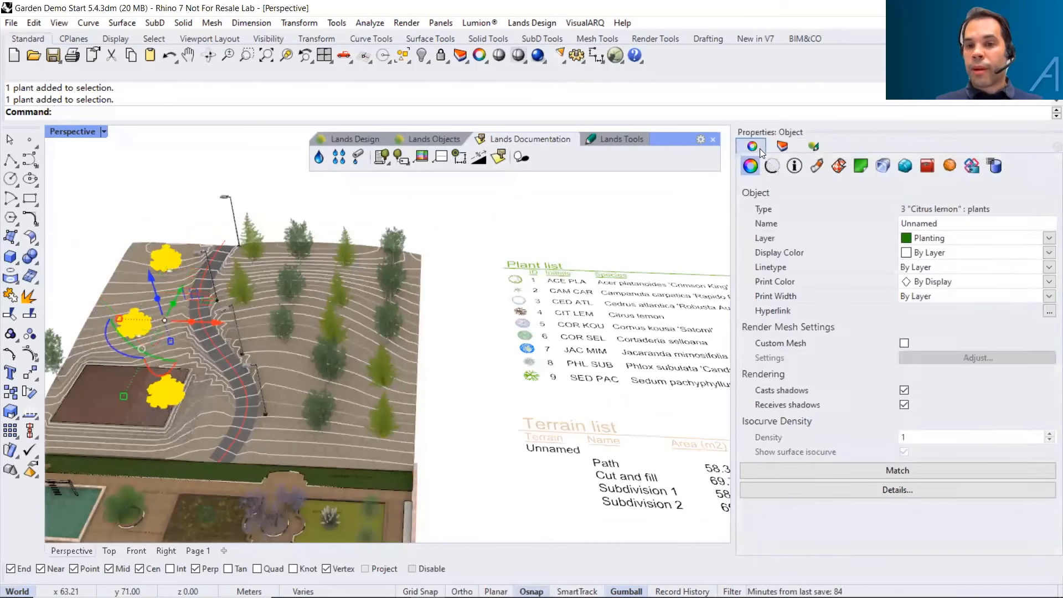
{"action": "left_click", "coordinate": [796, 166]}
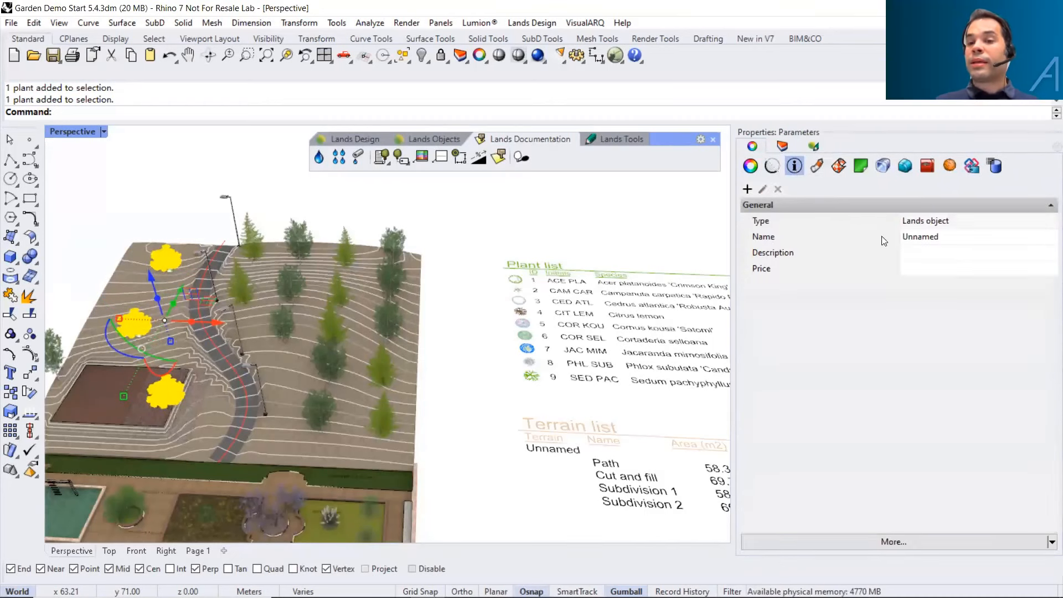
{"action": "type", "text": "2000"}
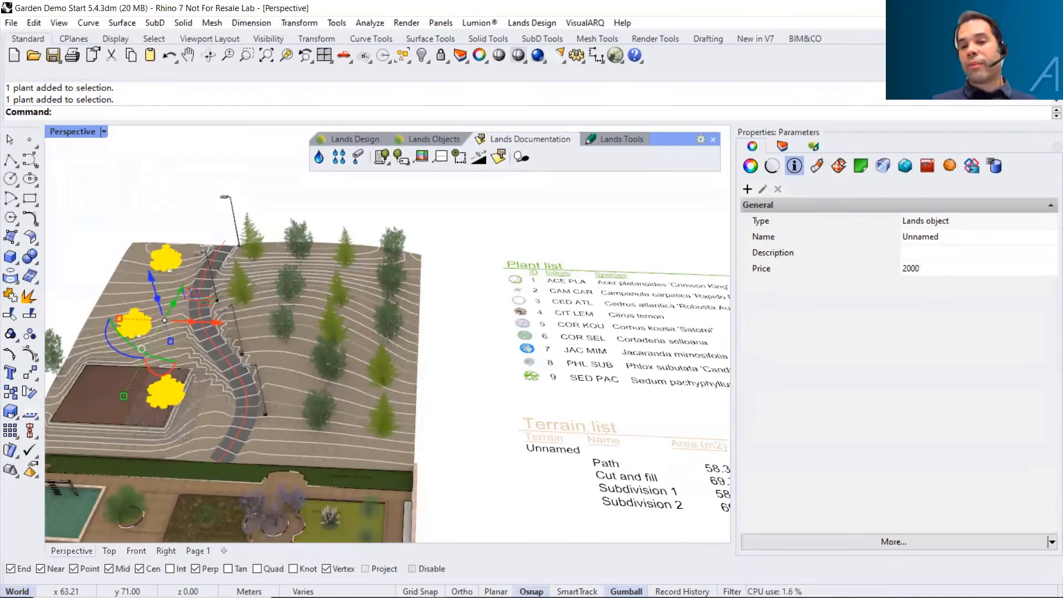
{"action": "left_click", "coordinate": [579, 227]}
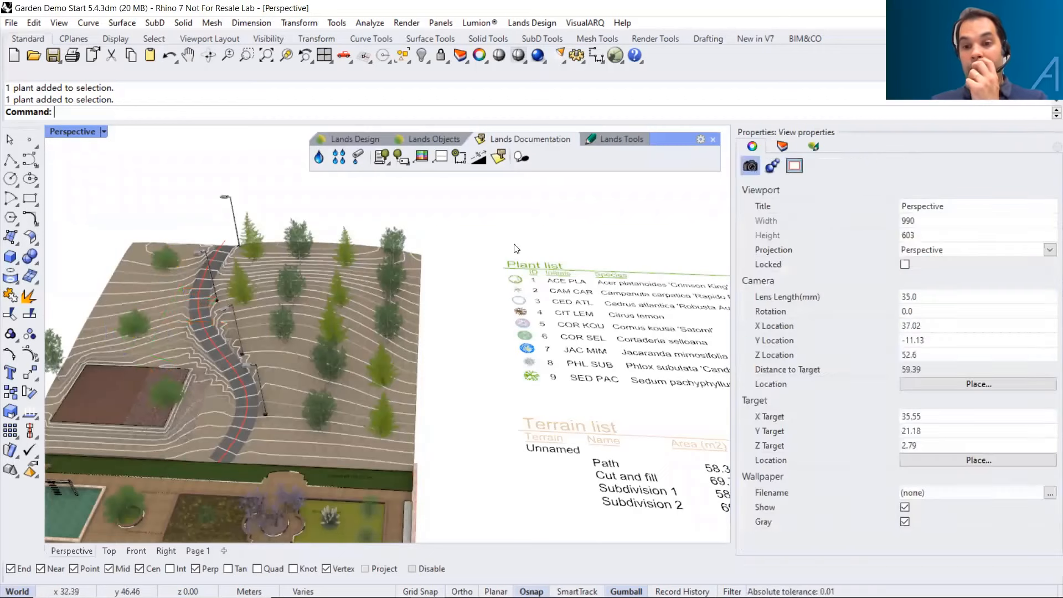
Include the Price field in the plant list table and check its new column
{"action": "scroll", "coordinate": [255, 314], "scroll_direction": "down", "scroll_amount": 3}
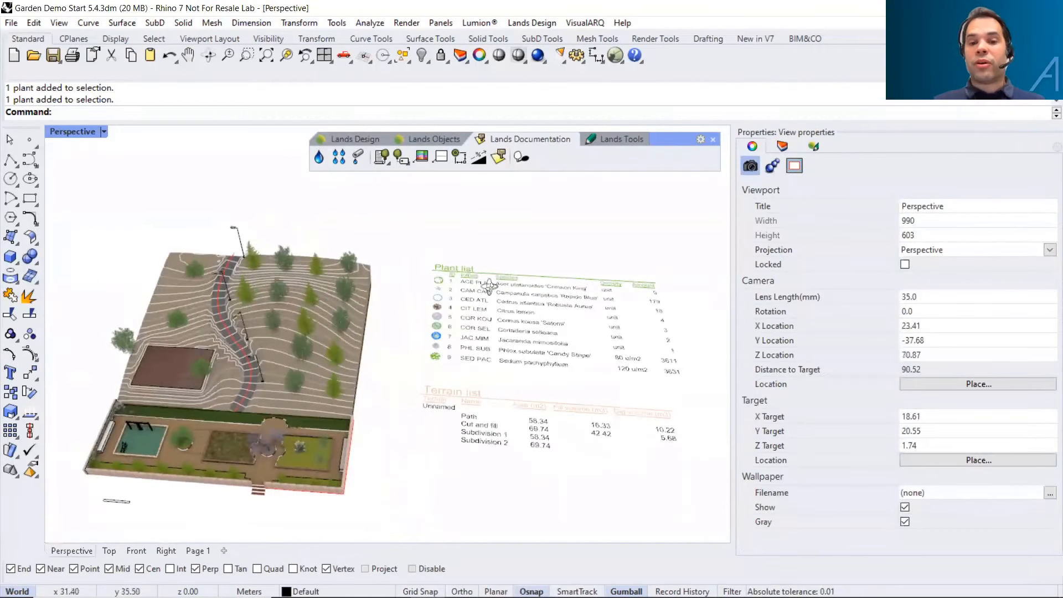
{"action": "right_click_drag", "start_coordinate": [554, 331], "coordinate": [507, 332], "text": "shift"}
{"action": "scroll", "coordinate": [506, 335], "scroll_direction": "up", "scroll_amount": 3}
{"action": "left_click", "coordinate": [507, 336]}
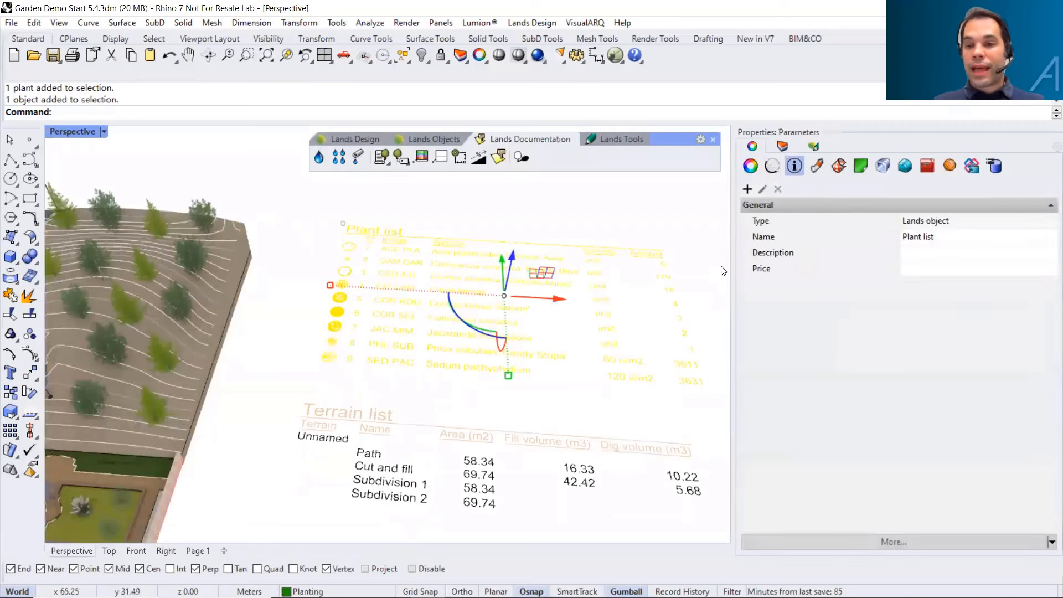
{"action": "left_click", "coordinate": [816, 149]}
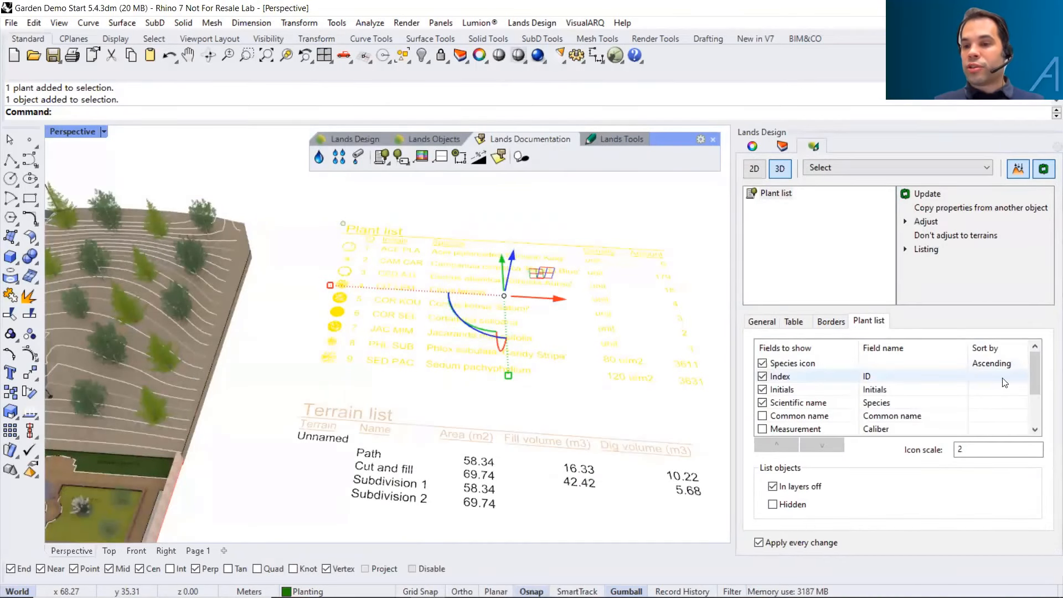
{"action": "scroll", "coordinate": [1037, 365], "scroll_direction": "down", "scroll_amount": 2}
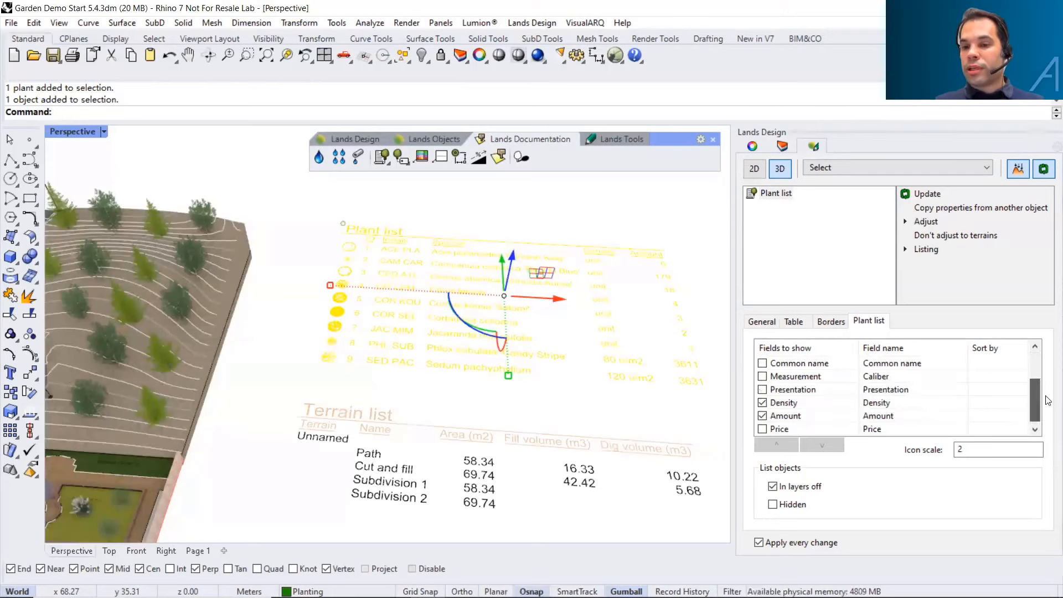
{"action": "left_click", "coordinate": [763, 430]}
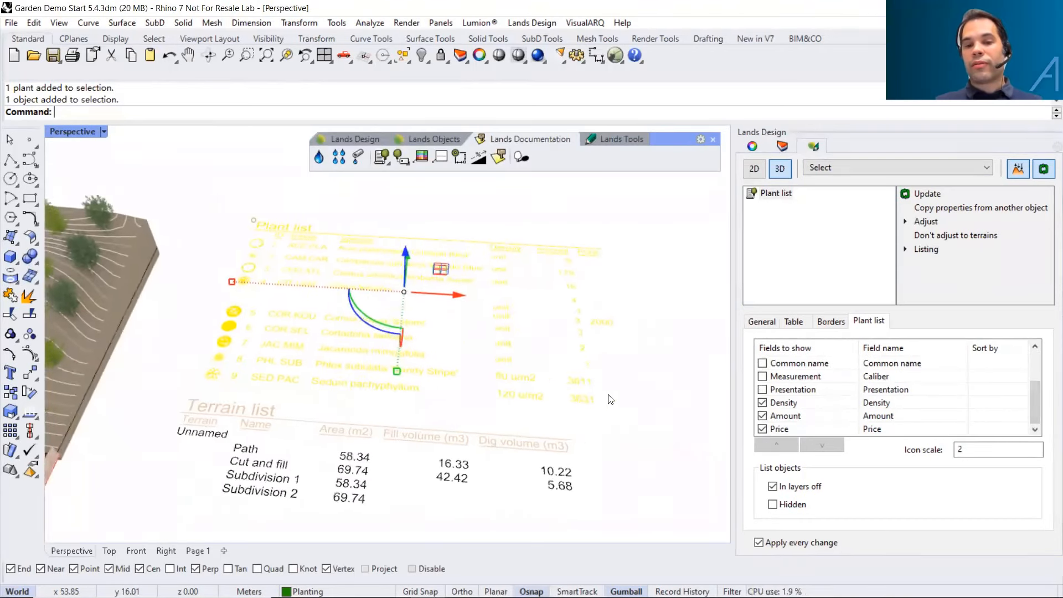
{"action": "key", "text": "Escape"}
{"action": "scroll", "coordinate": [579, 323], "scroll_direction": "up", "scroll_amount": 4}
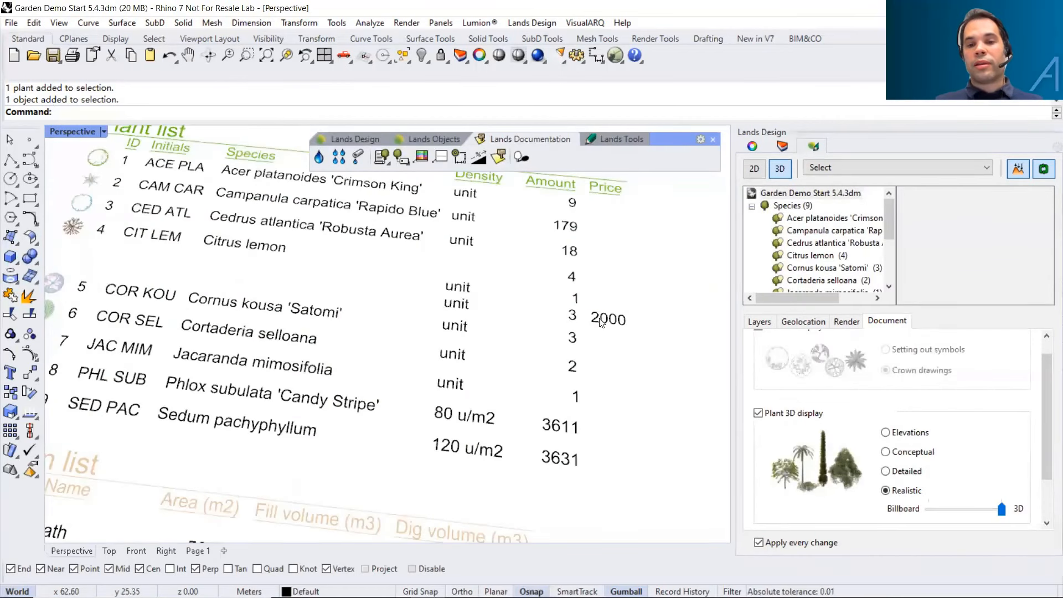
{"action": "scroll", "coordinate": [601, 323], "scroll_direction": "down", "scroll_amount": 2}
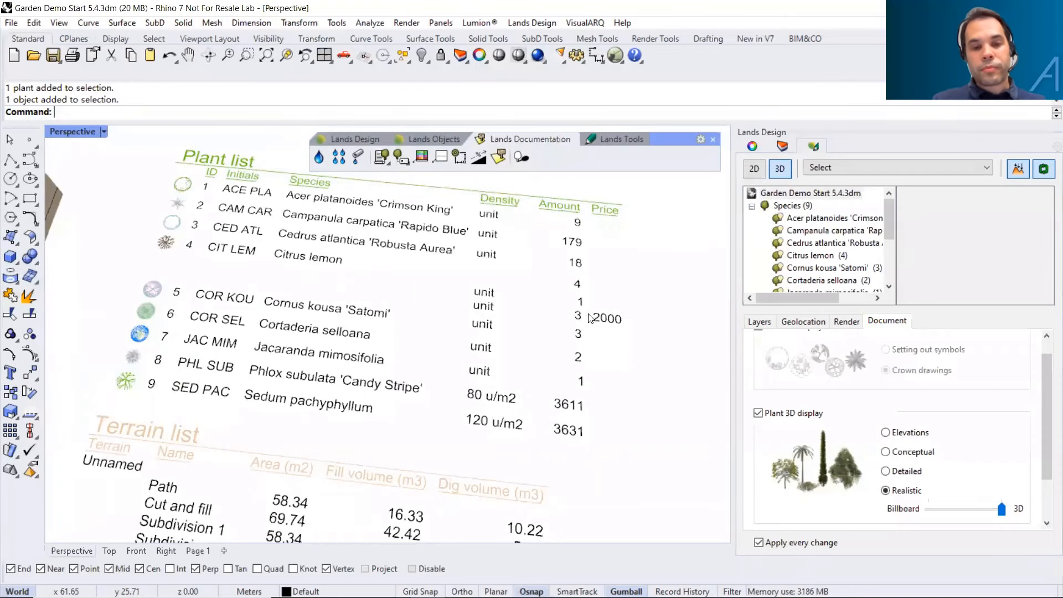
{"action": "scroll", "coordinate": [602, 328], "scroll_direction": "down", "scroll_amount": 6}
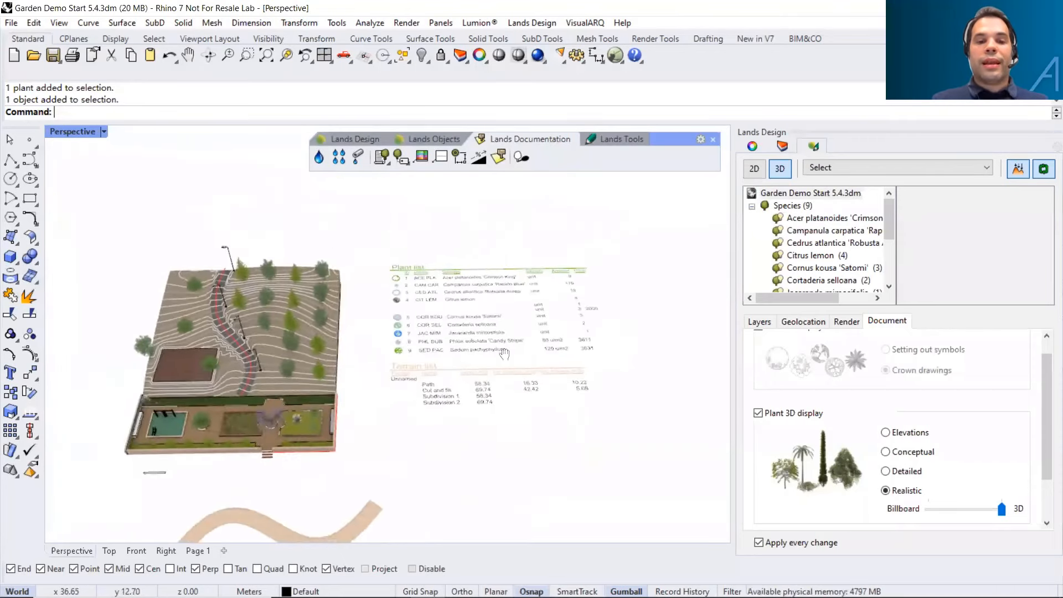
{"action": "right_click_drag", "start_coordinate": [510, 320], "coordinate": [537, 283]}
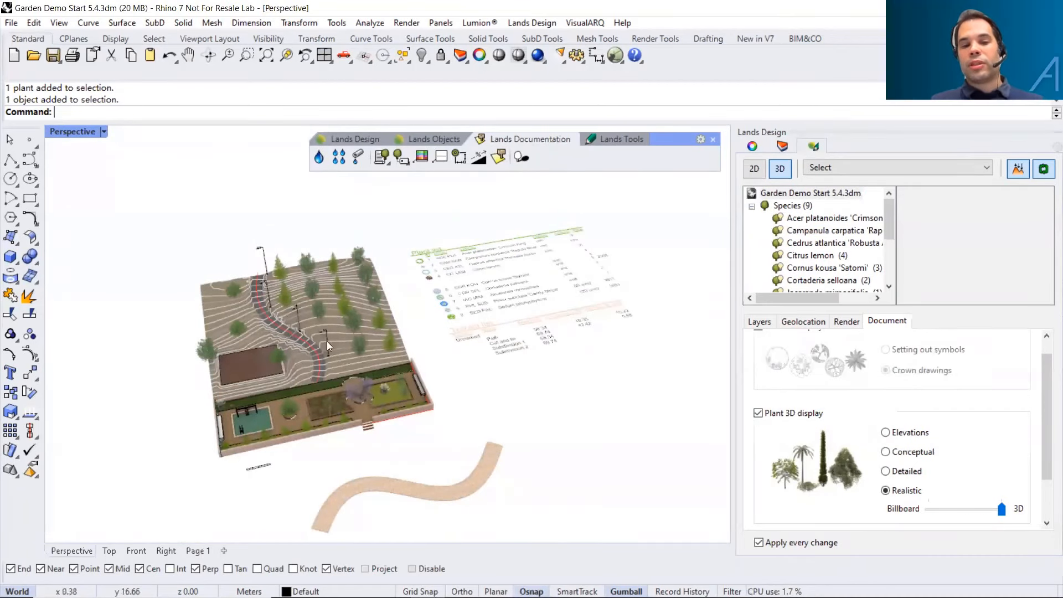
Export the plant list as an HTML page named Plant list.htm, closing the export listing and deselecting the list
{"action": "left_click", "coordinate": [533, 288]}
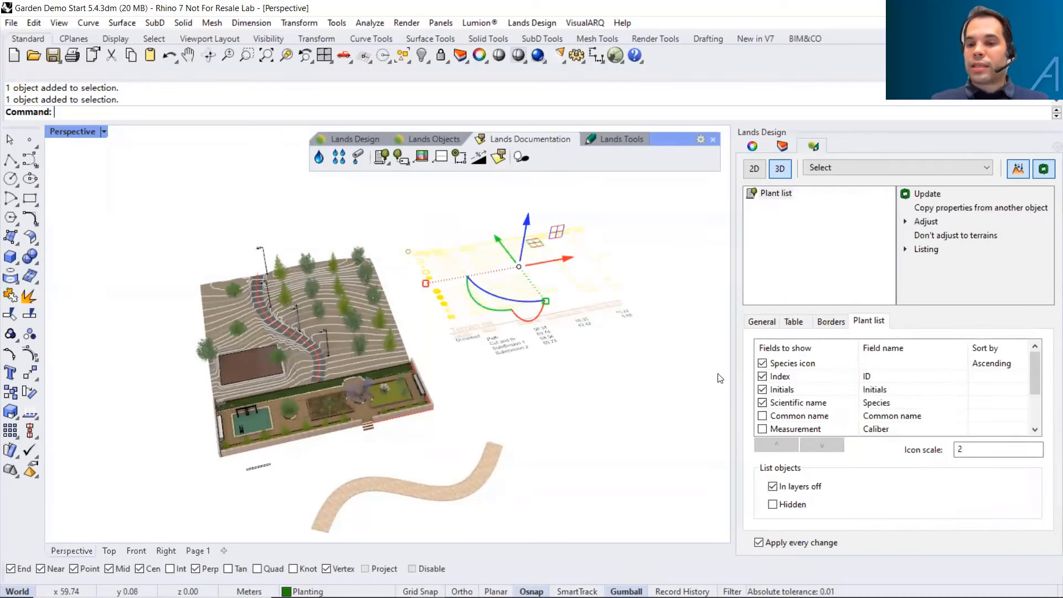
{"action": "left_click", "coordinate": [924, 250]}
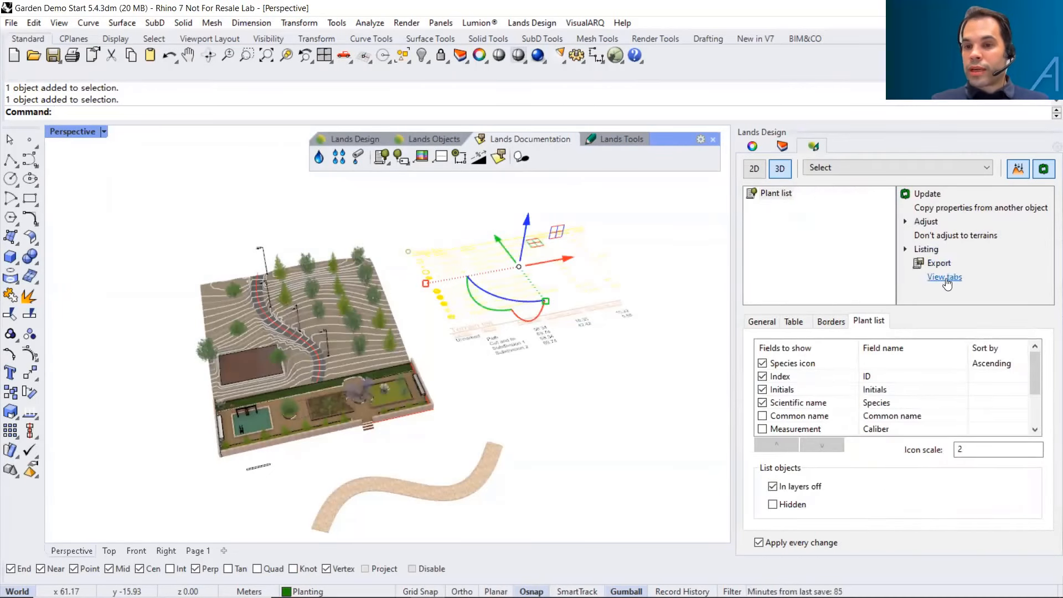
{"action": "left_click", "coordinate": [939, 264]}
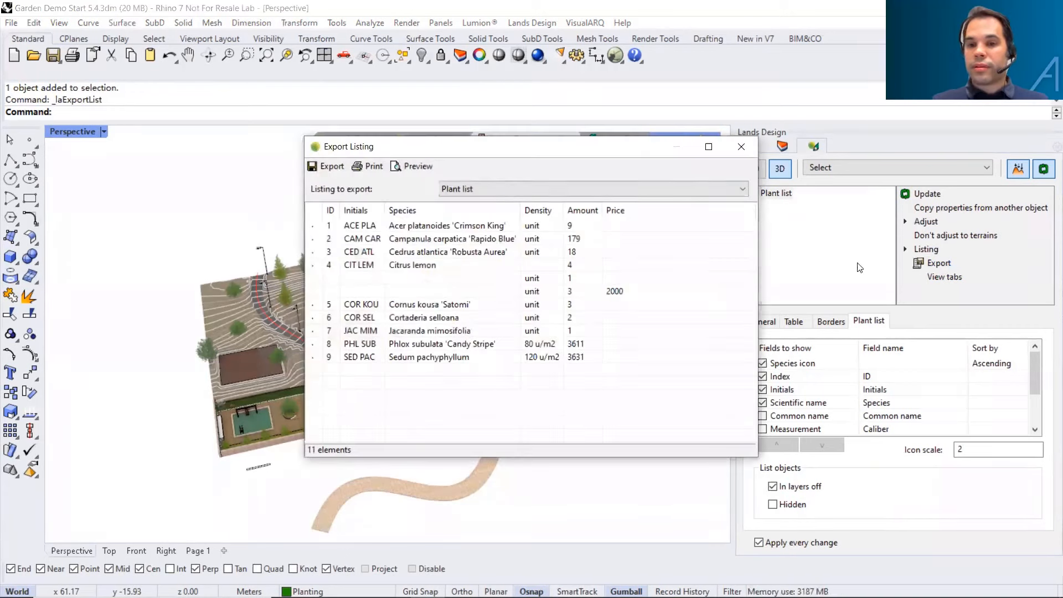
{"action": "left_click", "coordinate": [340, 169]}
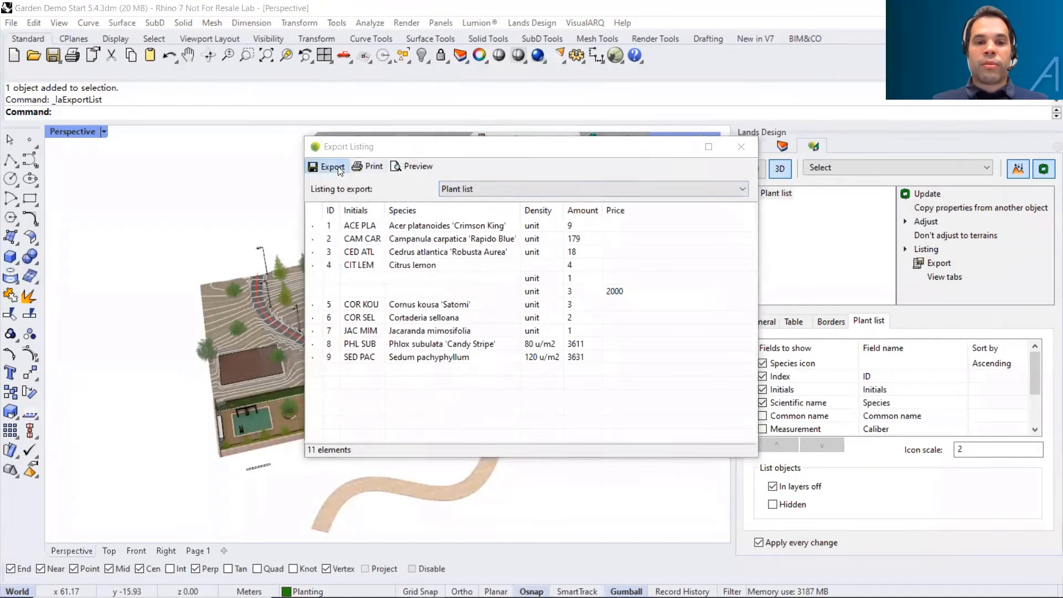
{"action": "left_click", "coordinate": [469, 545]}
{"action": "key", "text": "Down"}
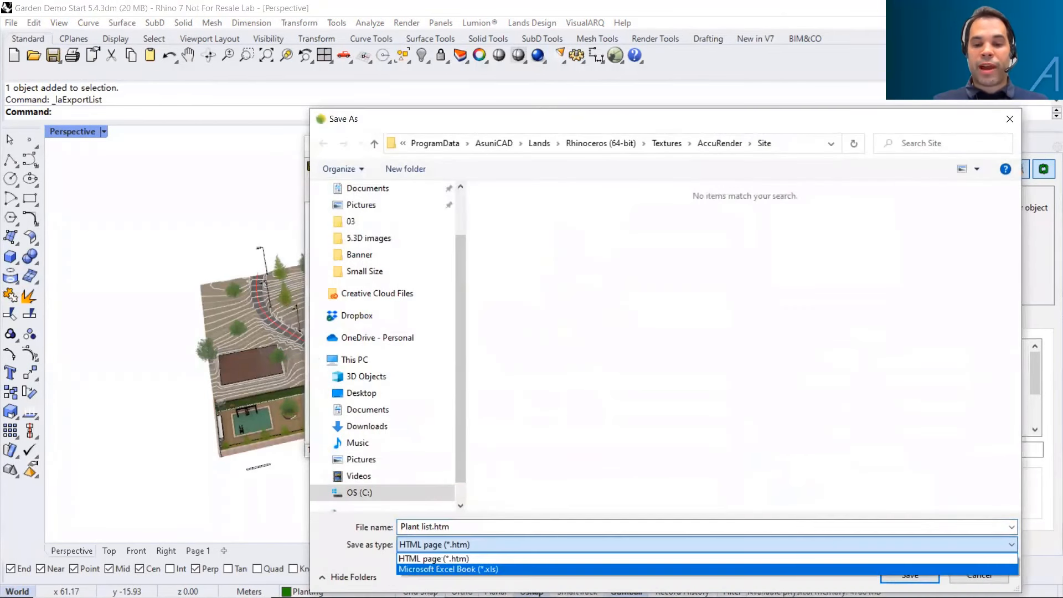
{"action": "left_click", "coordinate": [480, 570]}
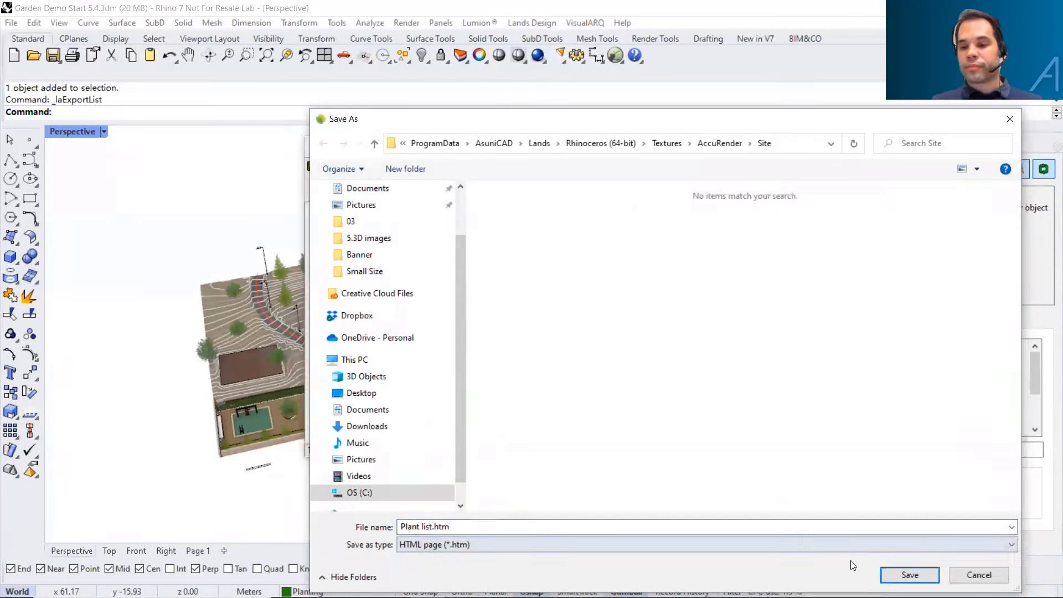
{"action": "left_click", "coordinate": [910, 576]}
{"action": "left_click", "coordinate": [742, 147]}
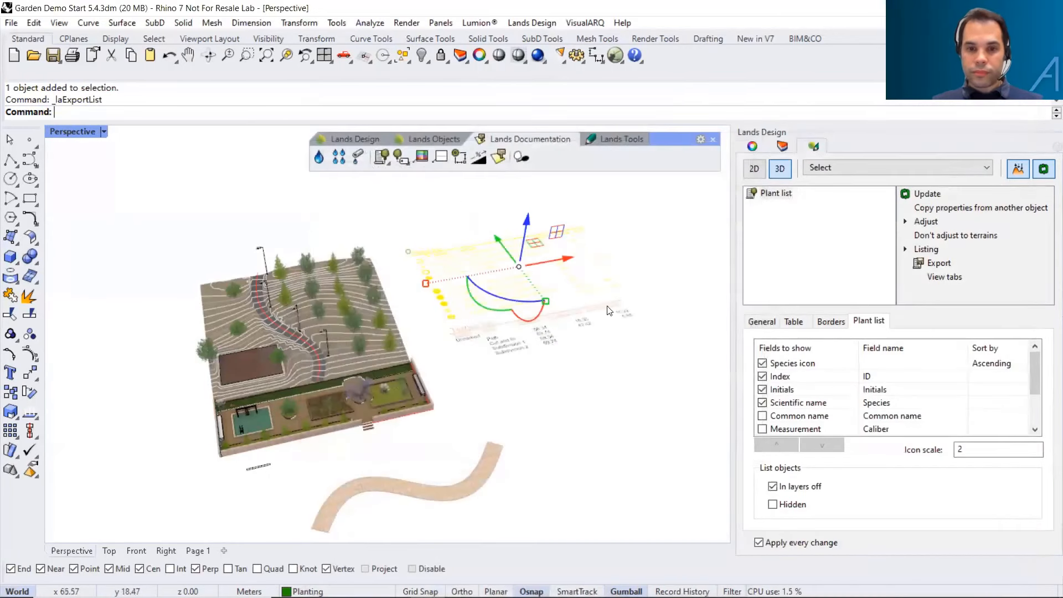
{"action": "left_click", "coordinate": [541, 407]}
{"action": "right_click_drag", "start_coordinate": [545, 394], "coordinate": [418, 388], "text": "shift"}
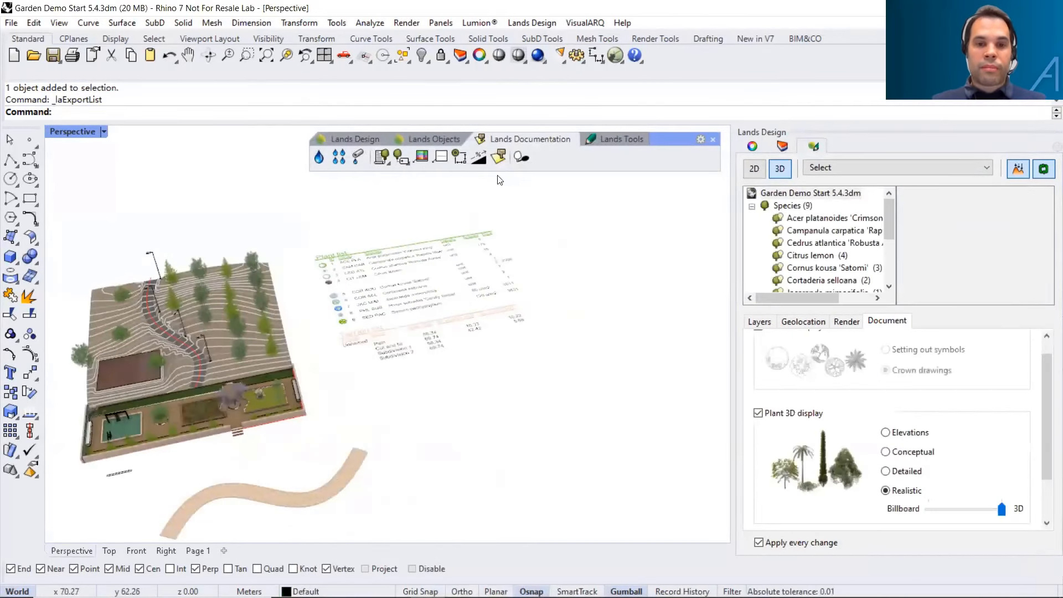
Insert a zoning list in the Top view, beside the plant list
{"action": "right_click_drag", "start_coordinate": [670, 302], "coordinate": [658, 314]}
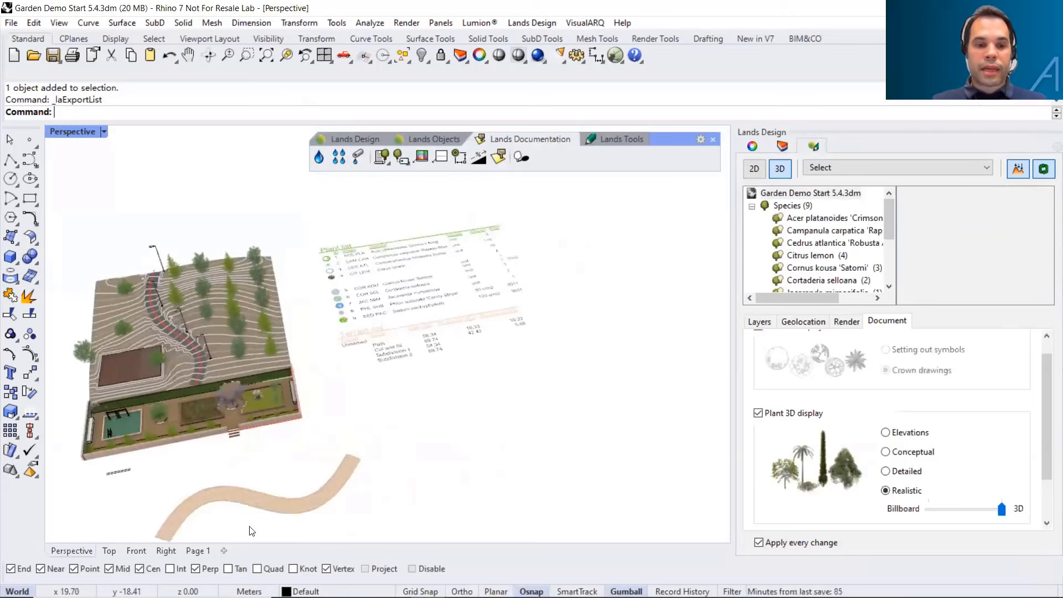
{"action": "left_click", "coordinate": [109, 551]}
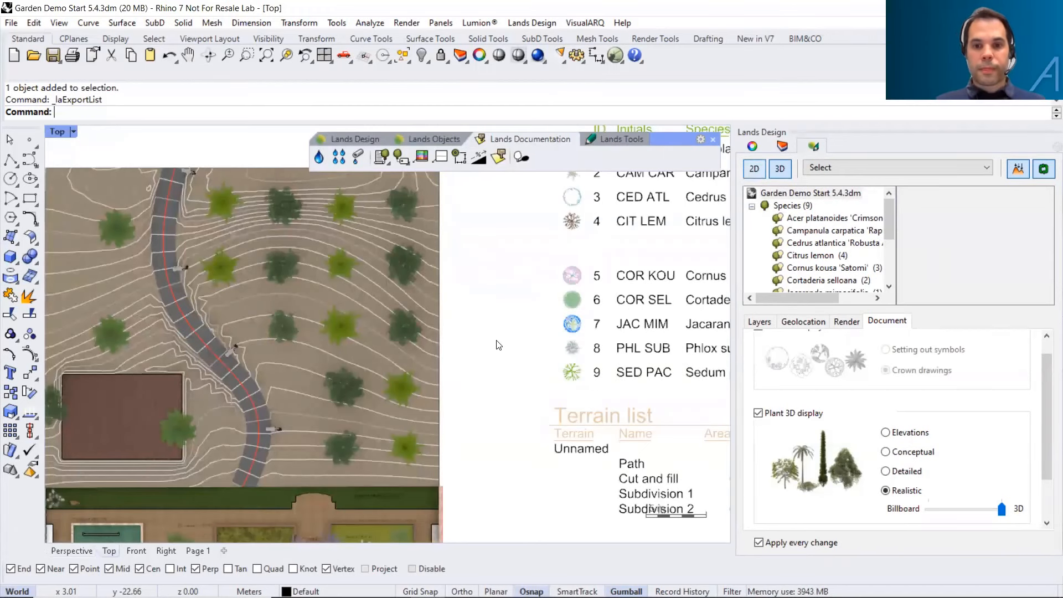
{"action": "scroll", "coordinate": [507, 350], "scroll_direction": "down", "scroll_amount": 6}
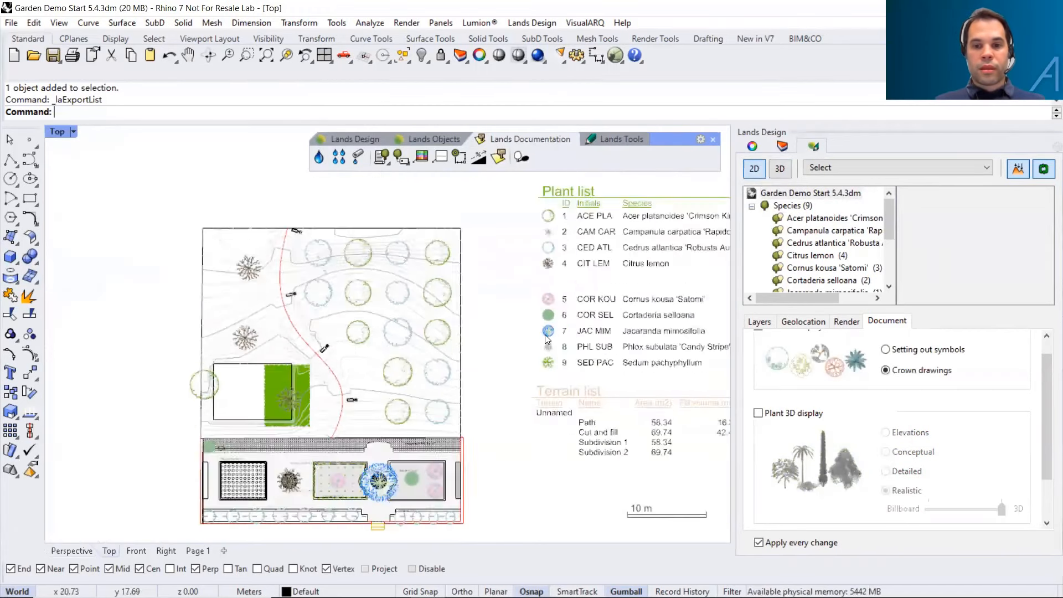
{"action": "right_click_drag", "start_coordinate": [354, 335], "coordinate": [156, 332]}
{"action": "left_click", "coordinate": [388, 162]}
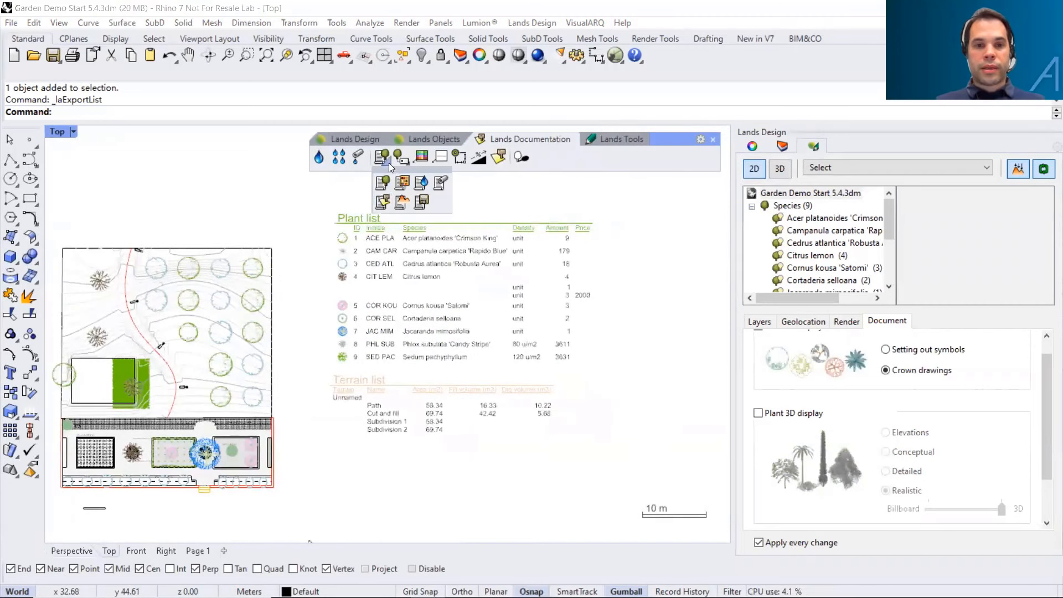
{"action": "left_click", "coordinate": [383, 201]}
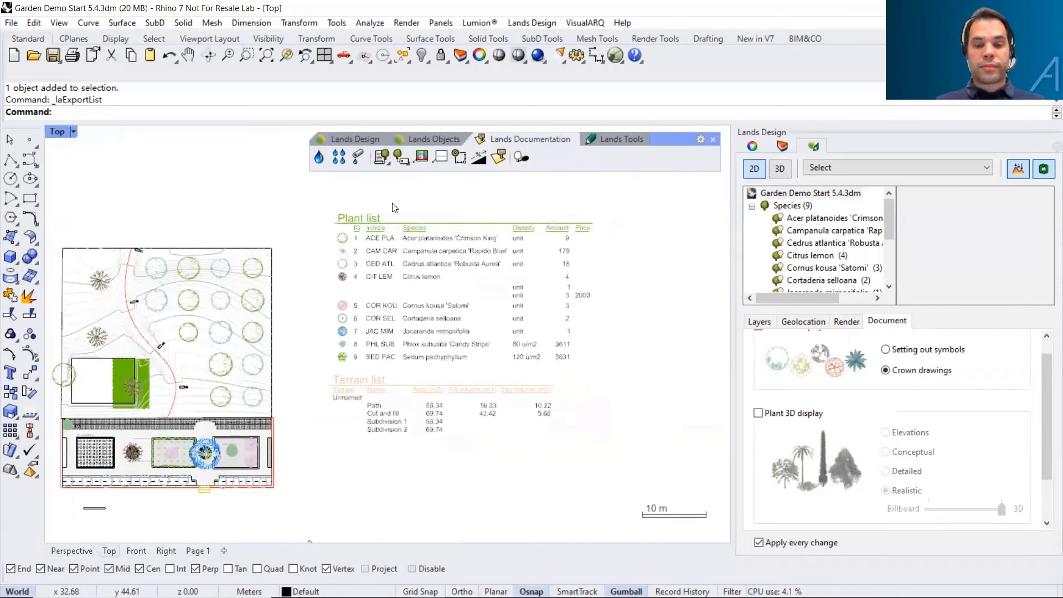
{"action": "left_click", "coordinate": [645, 269]}
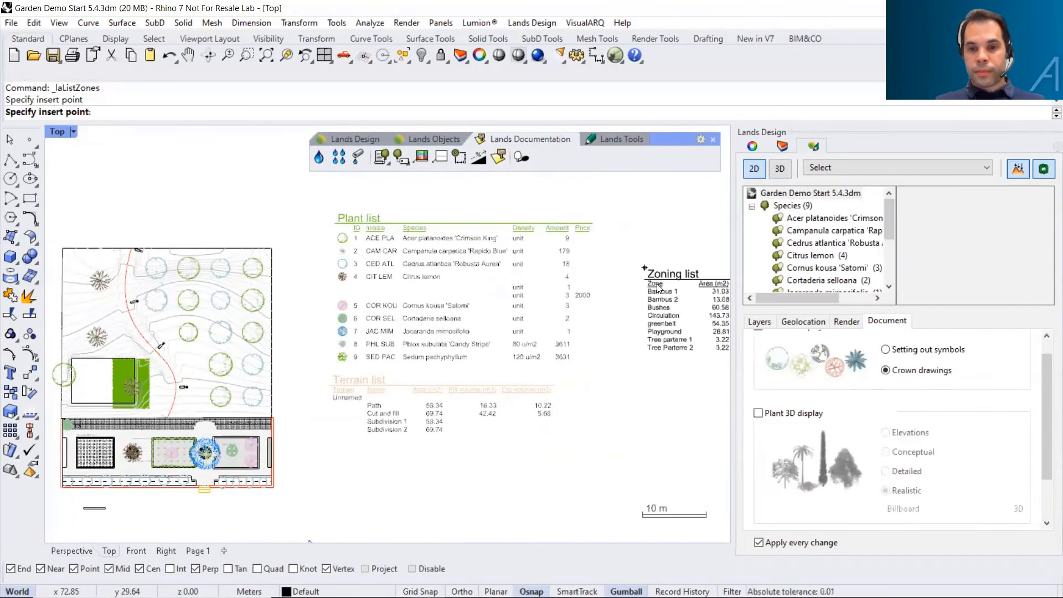
Include the hatch symbol of each zone in the zoning list and deselect the list
{"action": "left_click", "coordinate": [715, 334]}
{"action": "left_click", "coordinate": [762, 363]}
{"action": "right_click_drag", "start_coordinate": [530, 366], "coordinate": [448, 355]}
{"action": "left_click", "coordinate": [547, 471]}
{"action": "right_click_drag", "start_coordinate": [542, 360], "coordinate": [571, 348]}
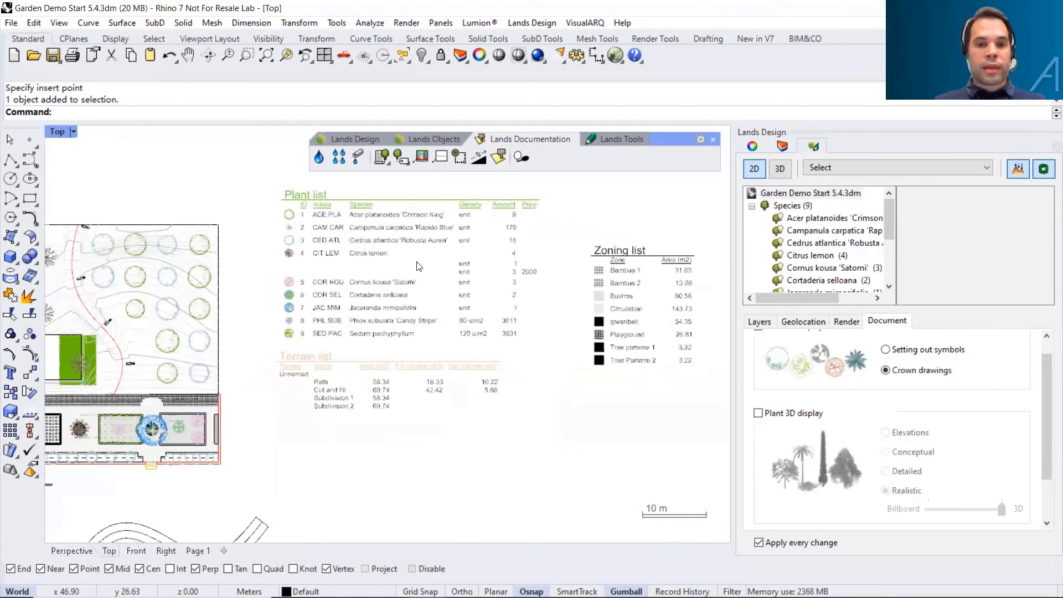
Insert an urban furniture list above the zoning list and check its entries
{"action": "left_click", "coordinate": [386, 162]}
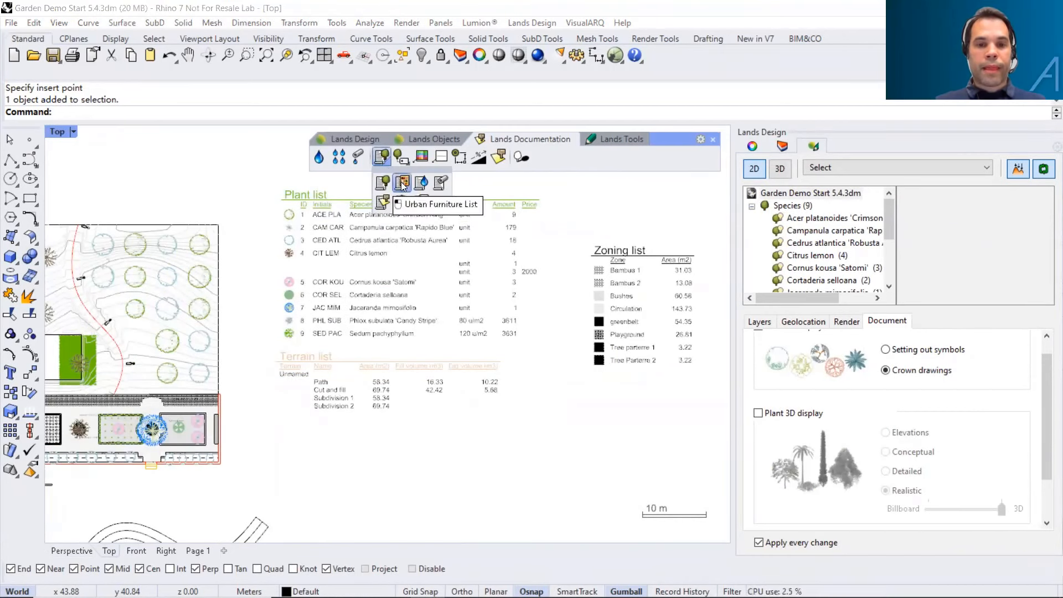
{"action": "left_click", "coordinate": [402, 184]}
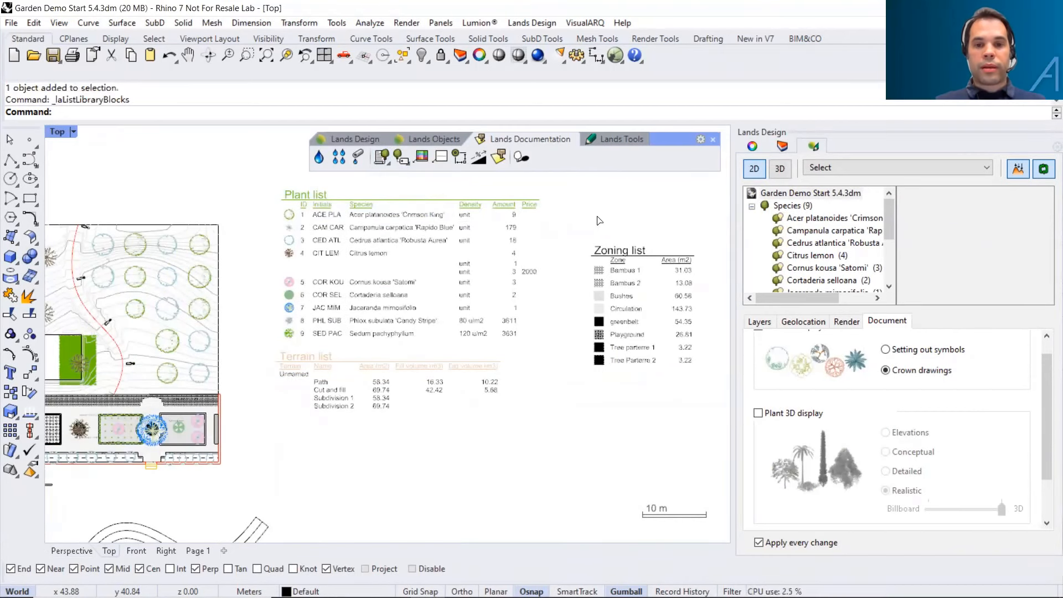
{"action": "left_click", "coordinate": [591, 181]}
{"action": "right_click_drag", "start_coordinate": [624, 220], "coordinate": [515, 224]}
{"action": "scroll", "coordinate": [635, 213], "scroll_direction": "up", "scroll_amount": 2}
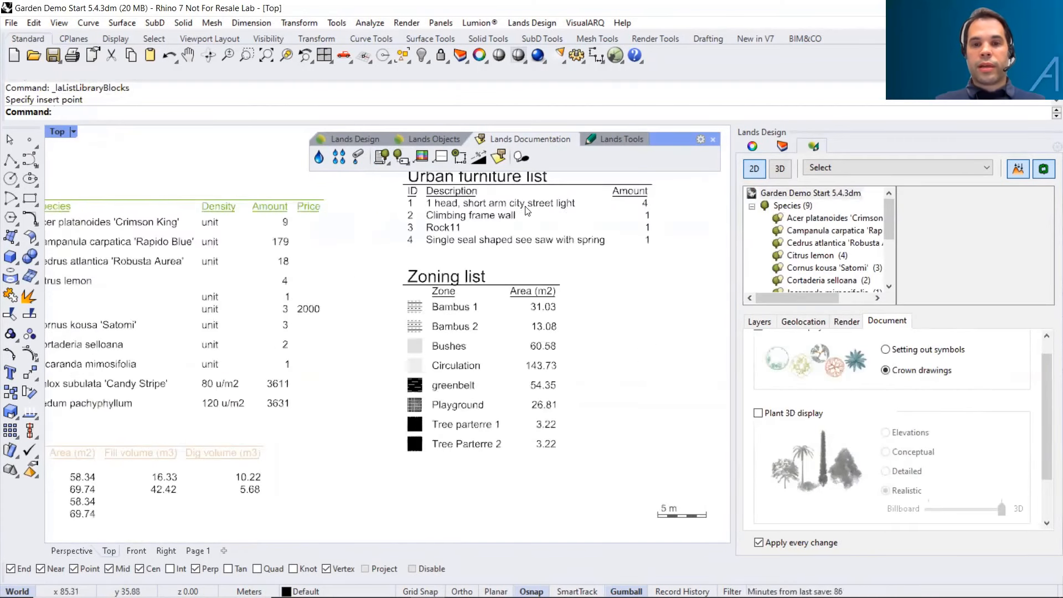
{"action": "scroll", "coordinate": [626, 233], "scroll_direction": "down", "scroll_amount": 3}
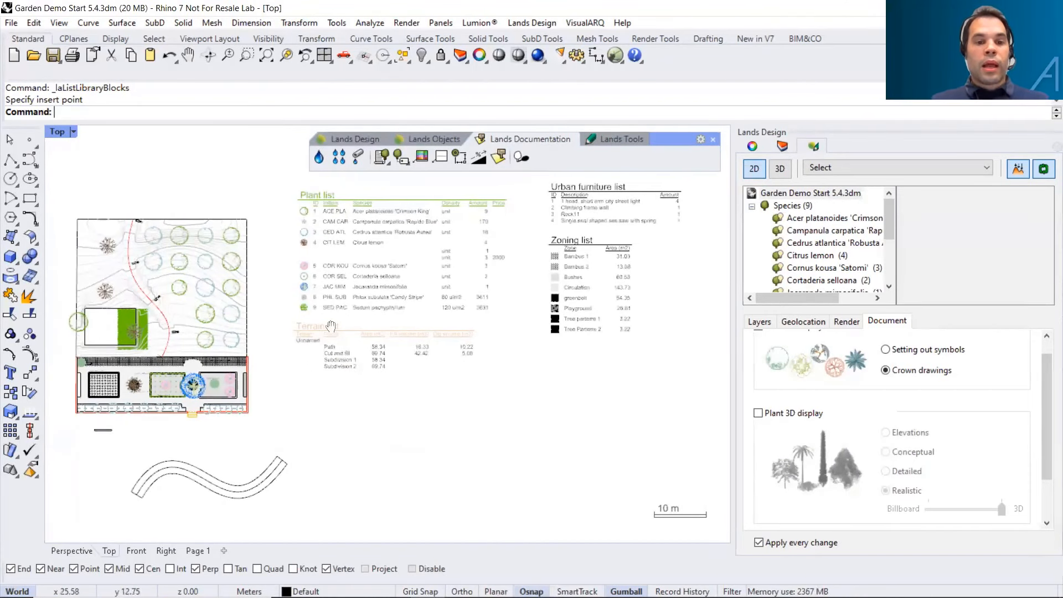
{"action": "right_click_drag", "start_coordinate": [330, 325], "coordinate": [378, 325]}
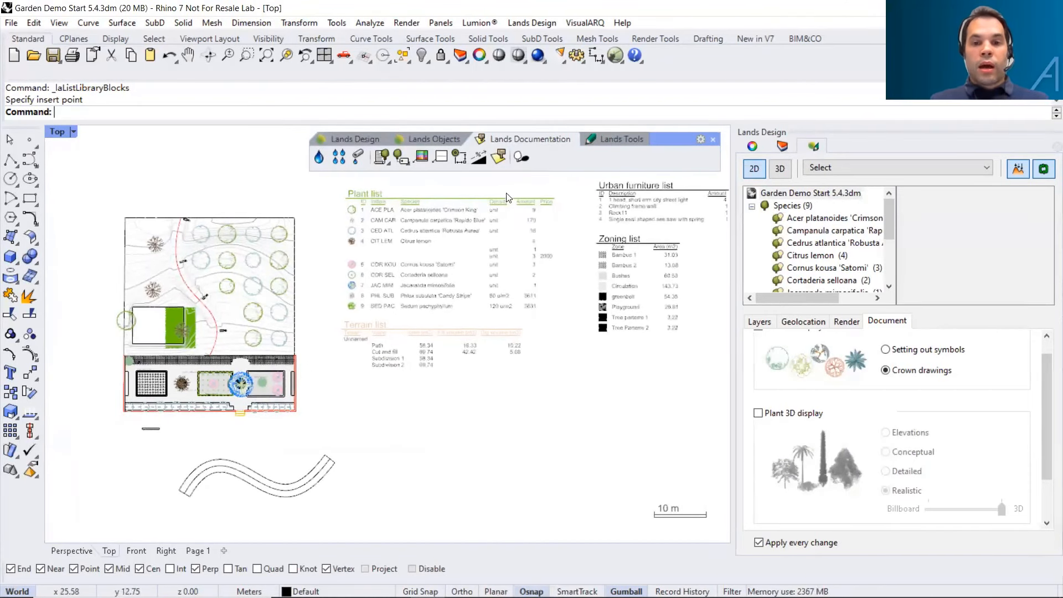
Generate plant shadows for the 2D garden plan and check them around the tree crowns
{"action": "left_click", "coordinate": [520, 158]}
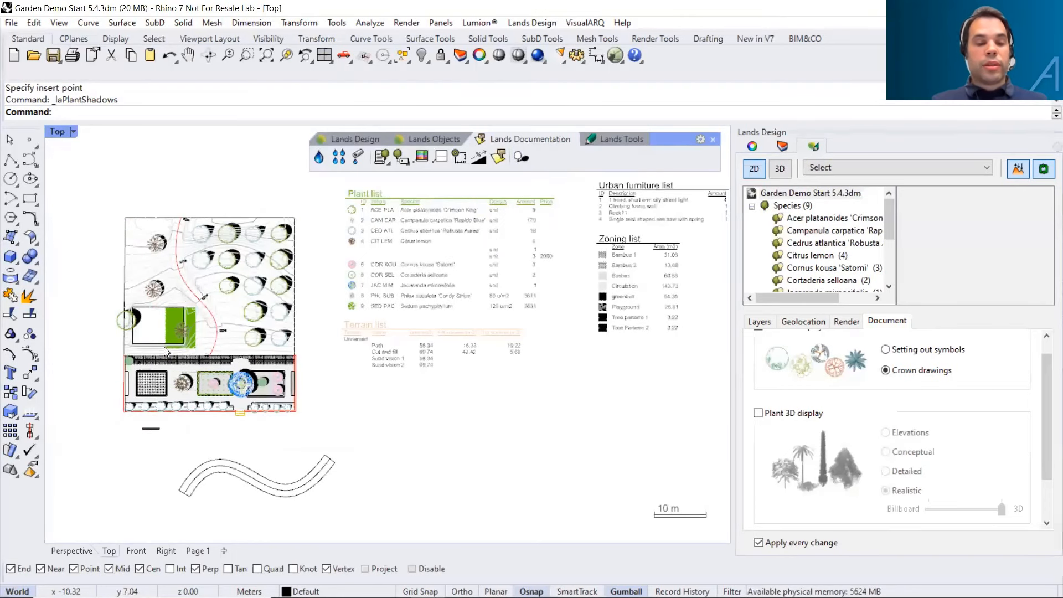
{"action": "scroll", "coordinate": [172, 339], "scroll_direction": "up", "scroll_amount": 2}
{"action": "scroll", "coordinate": [177, 331], "scroll_direction": "up", "scroll_amount": 4}
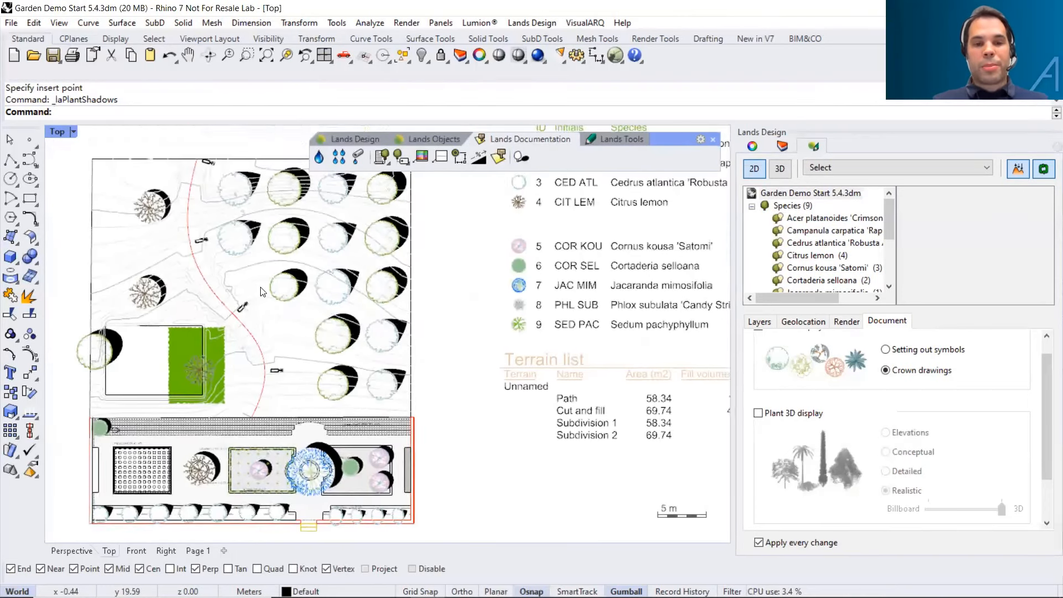
{"action": "scroll", "coordinate": [289, 298], "scroll_direction": "down", "scroll_amount": 2}
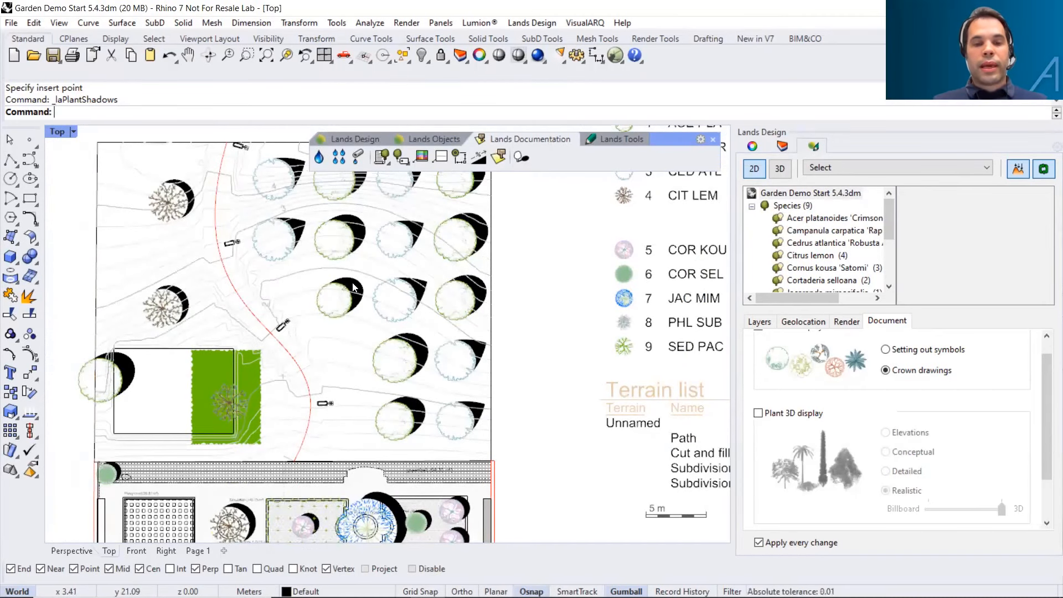
Turn the plant shadows' sun direction toward east and lower the sun height to lengthen the shadows
{"action": "left_click", "coordinate": [353, 286]}
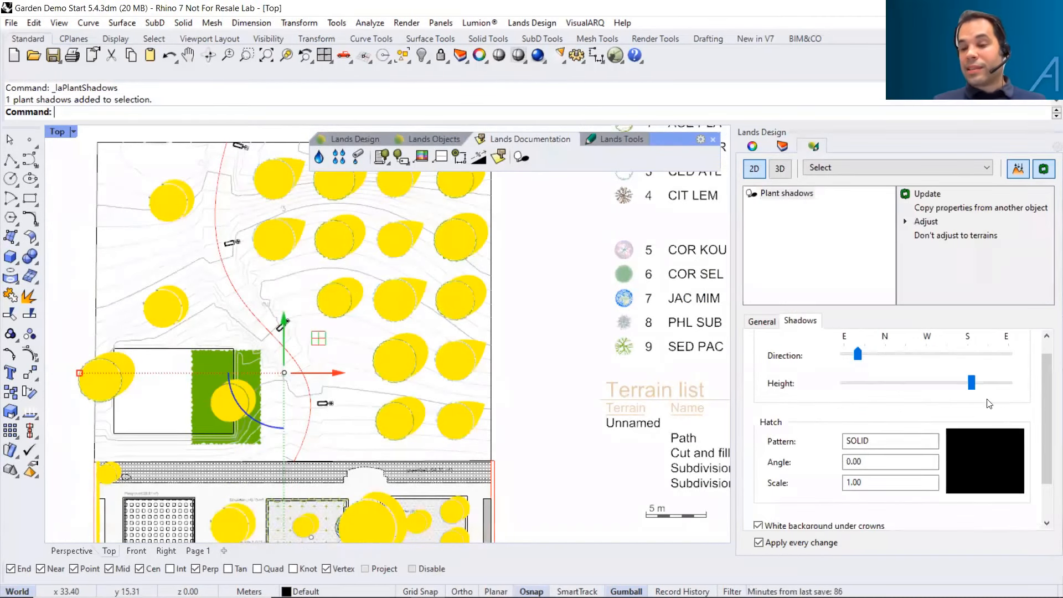
{"action": "left_click_drag", "start_coordinate": [890, 361], "coordinate": [859, 356]}
{"action": "left_click_drag", "start_coordinate": [972, 382], "coordinate": [907, 392]}
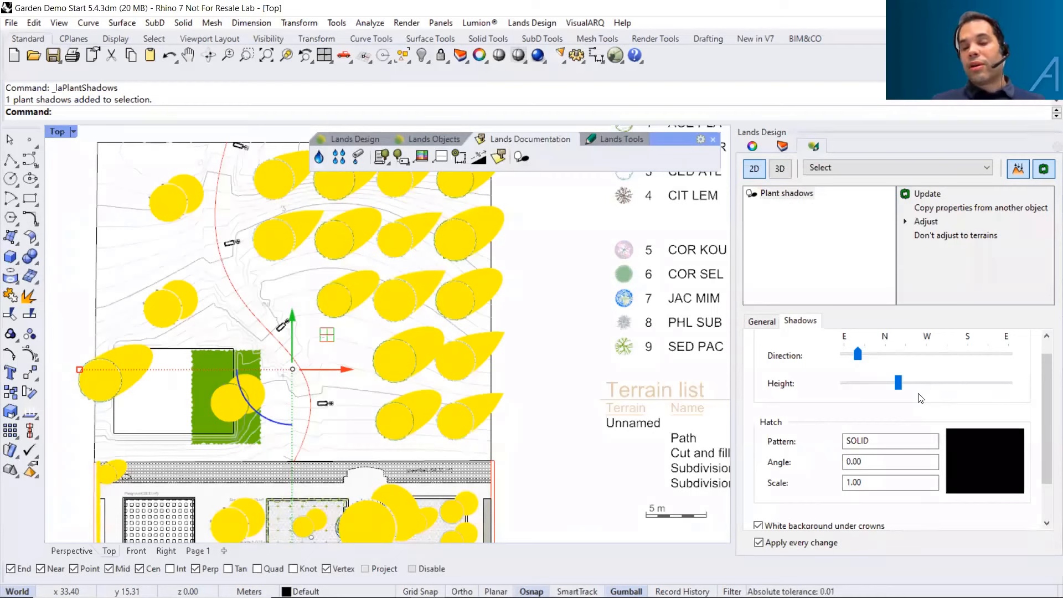
{"action": "left_click", "coordinate": [500, 369]}
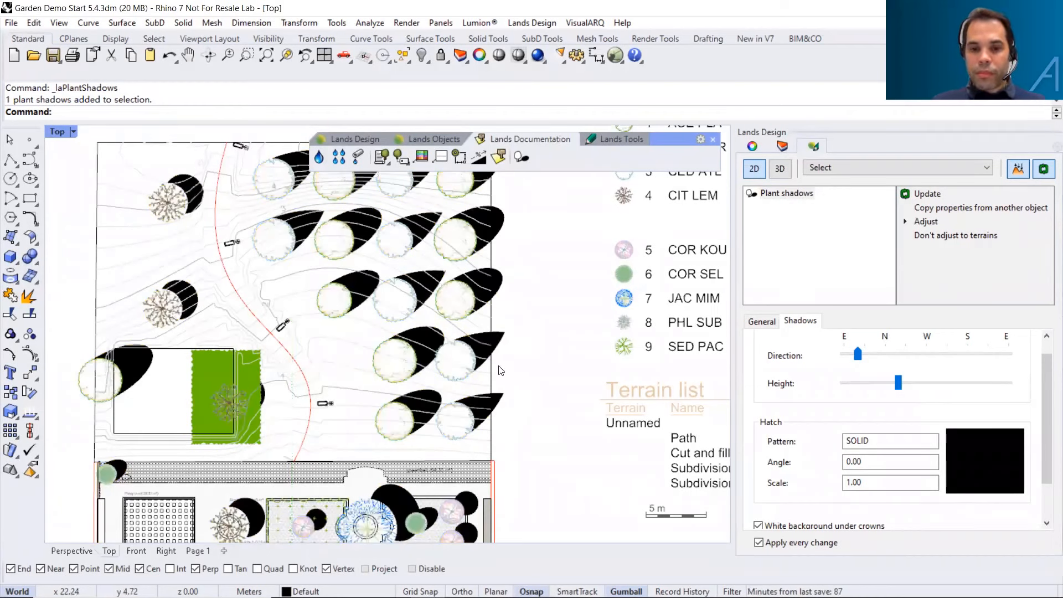
Delete the plant shadows from the garden plan
{"action": "left_click", "coordinate": [501, 348]}
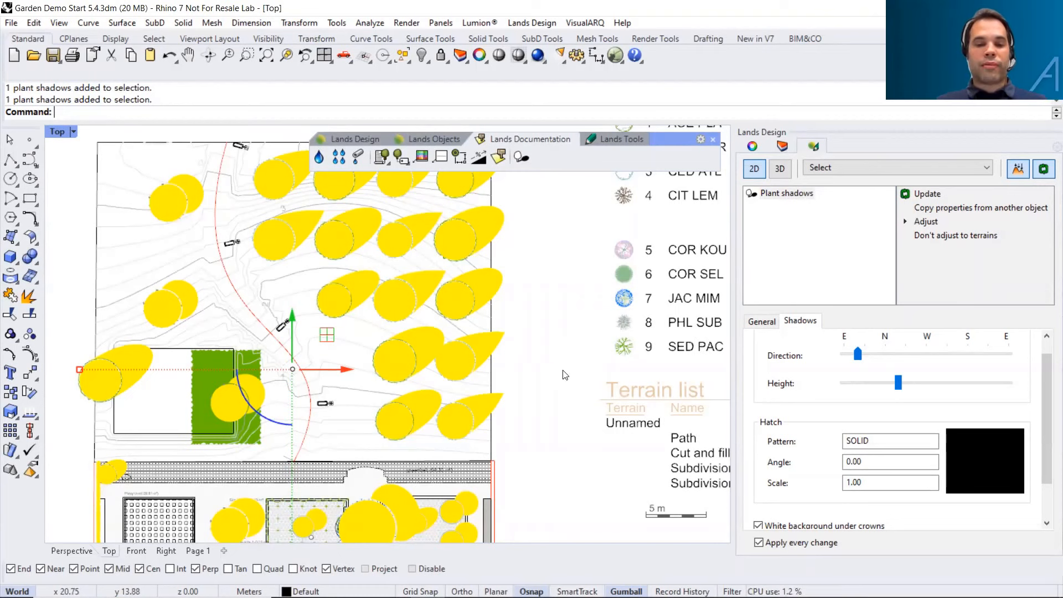
{"action": "left_click", "coordinate": [512, 363]}
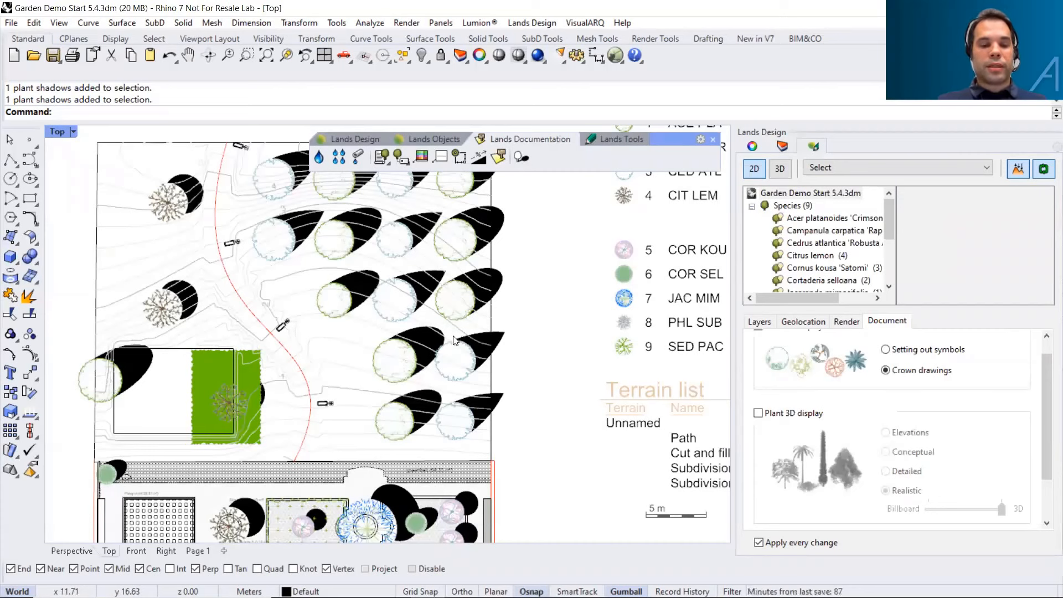
{"action": "left_click", "coordinate": [498, 404]}
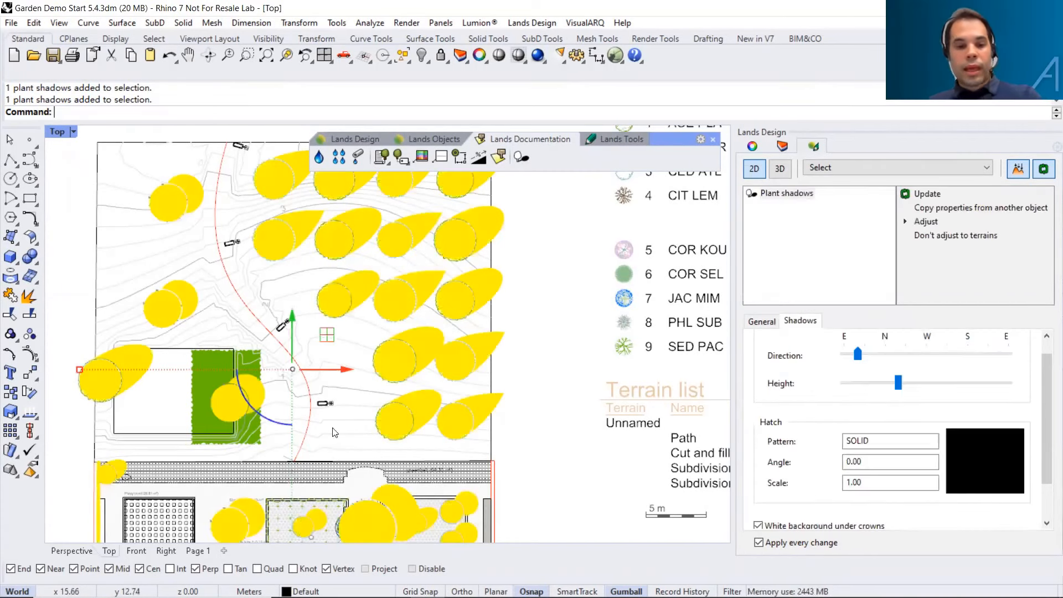
{"action": "key", "text": "Delete"}
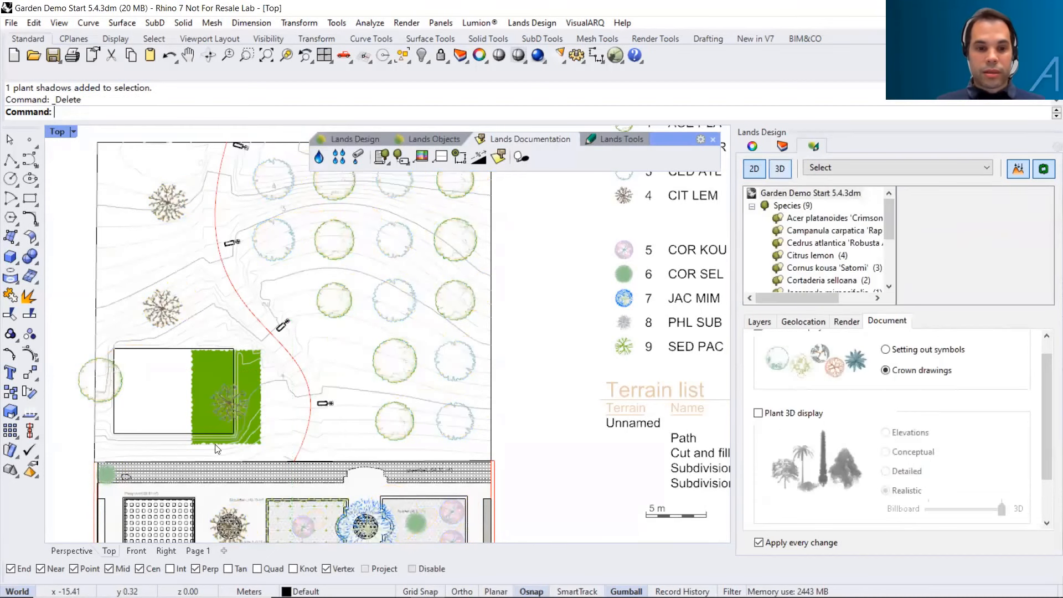
Show the garden in the Perspective view and turn on the sun in the Sun settings
{"action": "left_click", "coordinate": [72, 551]}
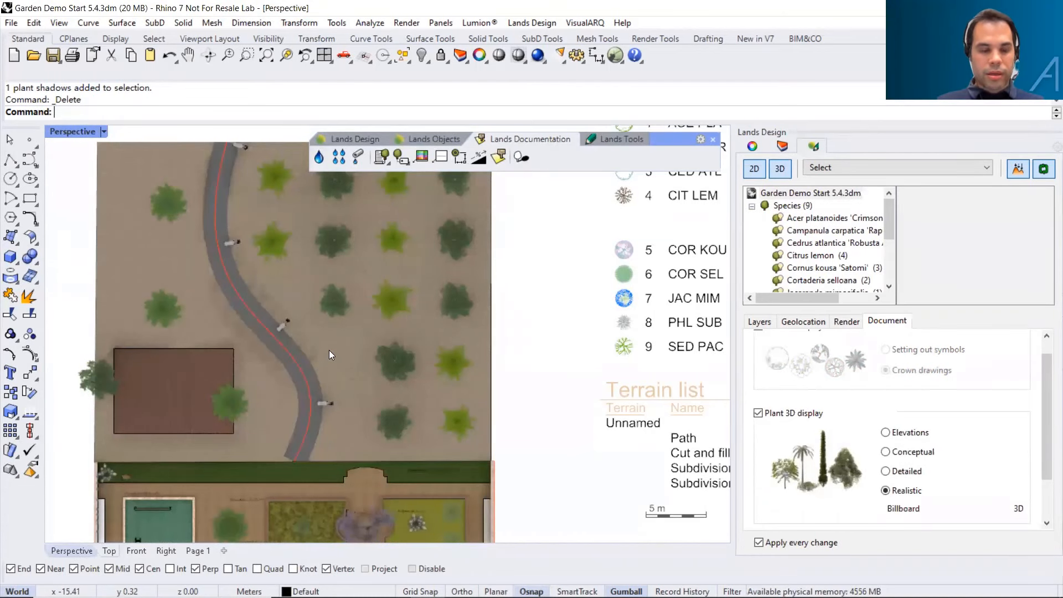
{"action": "right_click_drag", "start_coordinate": [249, 361], "coordinate": [440, 355], "text": "shift"}
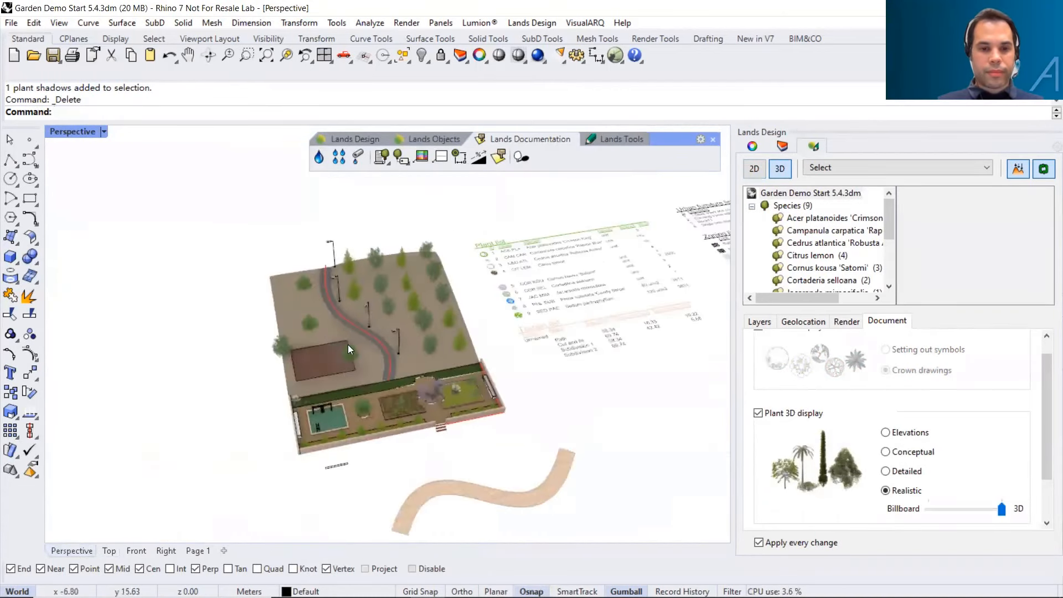
{"action": "scroll", "coordinate": [348, 345], "scroll_direction": "up", "scroll_amount": 6}
{"action": "scroll", "coordinate": [402, 255], "scroll_direction": "up", "scroll_amount": 1}
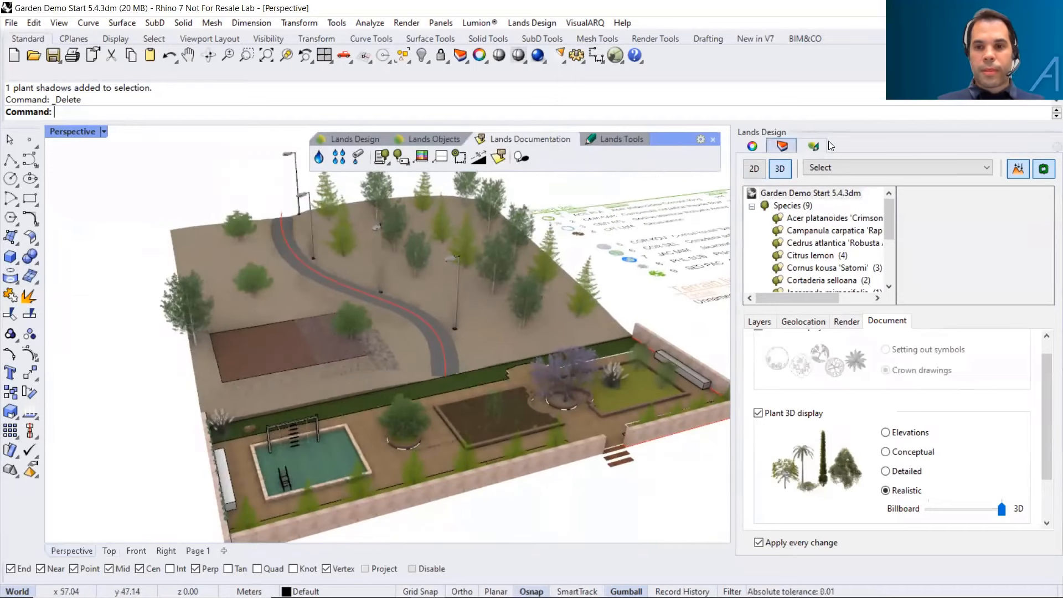
{"action": "right_click", "coordinate": [838, 141]}
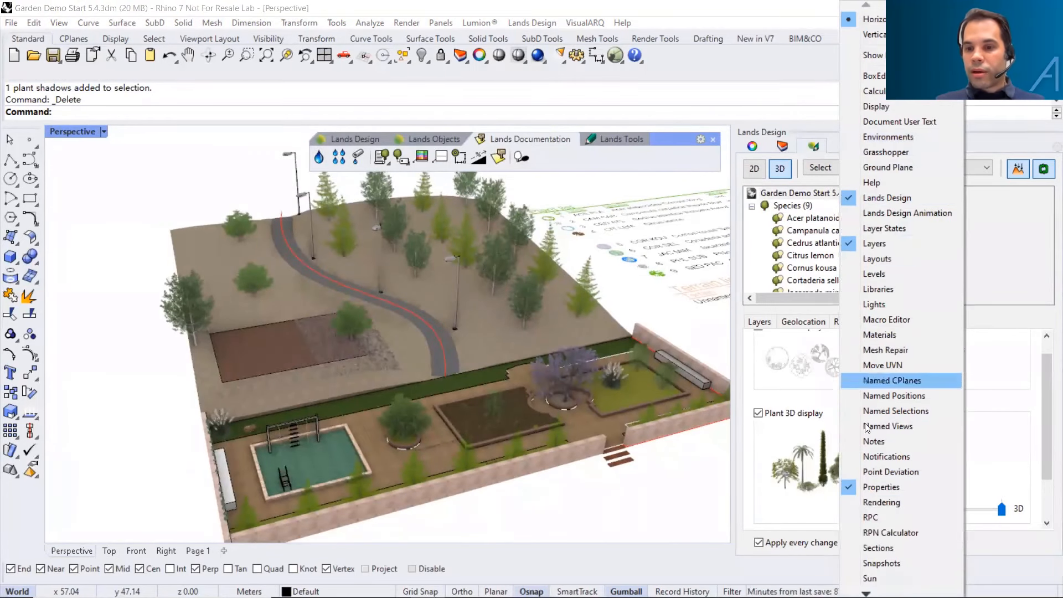
{"action": "left_click", "coordinate": [869, 579]}
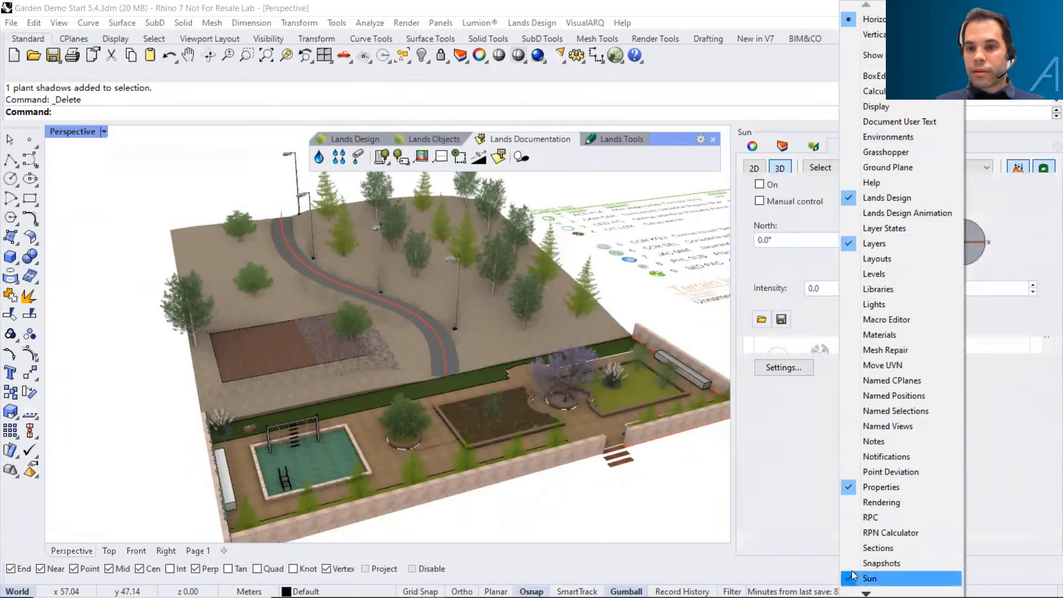
{"action": "left_click", "coordinate": [760, 184]}
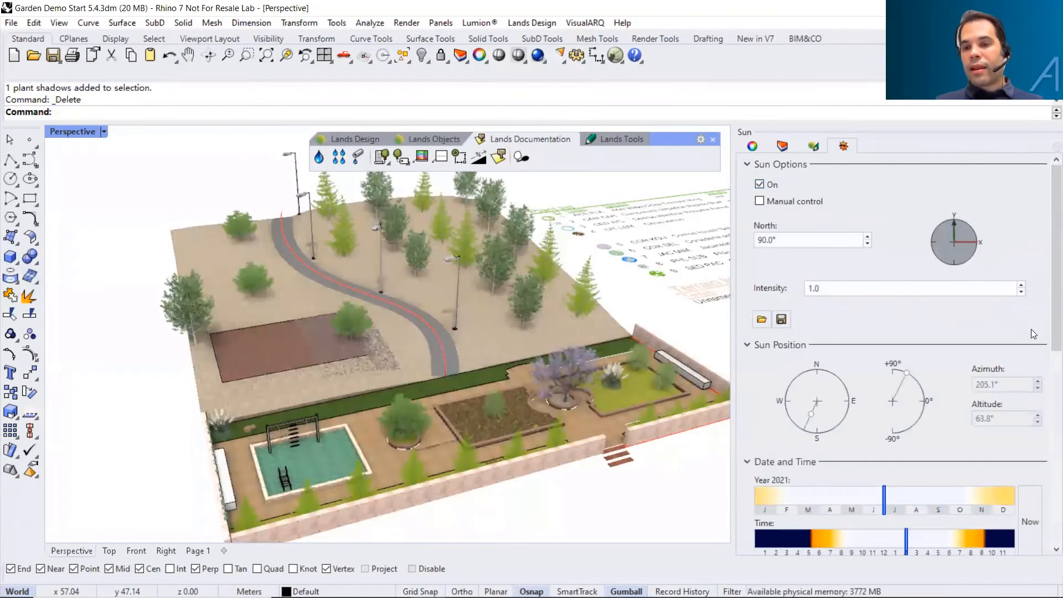
Set the sun's location to the east coast of Spain on the world map
{"action": "scroll", "coordinate": [1047, 352], "scroll_direction": "down", "scroll_amount": 1}
{"action": "scroll", "coordinate": [1047, 352], "scroll_direction": "down", "scroll_amount": 4}
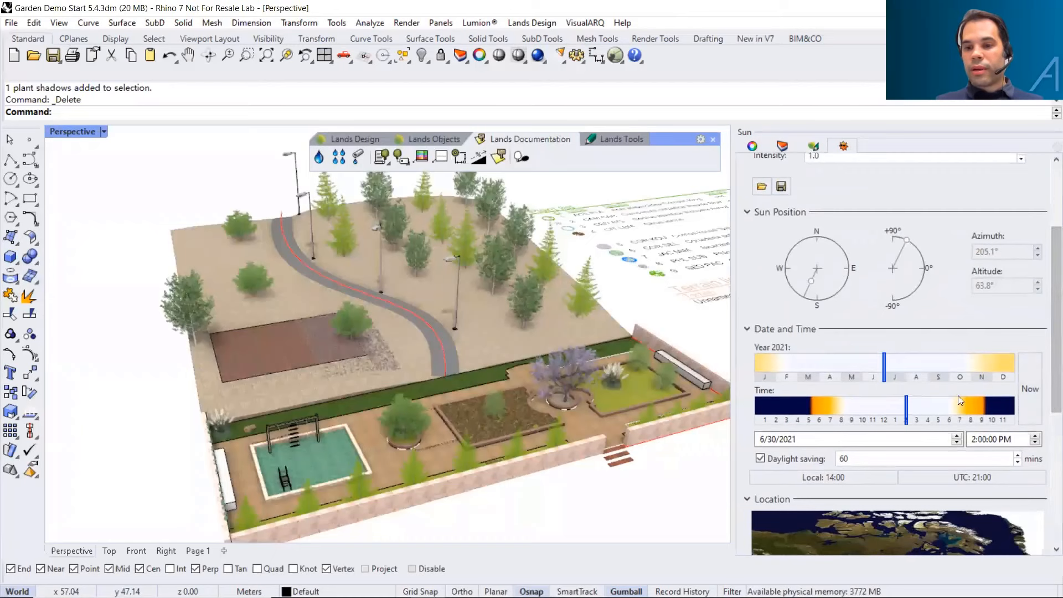
{"action": "scroll", "coordinate": [1047, 454], "scroll_direction": "down", "scroll_amount": 4}
{"action": "left_click_drag", "start_coordinate": [997, 457], "coordinate": [1015, 432]}
{"action": "scroll", "coordinate": [894, 405], "scroll_direction": "down", "scroll_amount": 2}
{"action": "scroll", "coordinate": [895, 407], "scroll_direction": "up", "scroll_amount": 3}
{"action": "left_click_drag", "start_coordinate": [833, 453], "coordinate": [775, 408]}
{"action": "left_click_drag", "start_coordinate": [964, 459], "coordinate": [810, 470]}
{"action": "left_click_drag", "start_coordinate": [1011, 449], "coordinate": [934, 504]}
{"action": "left_click", "coordinate": [857, 440]}
{"action": "left_click", "coordinate": [866, 443]}
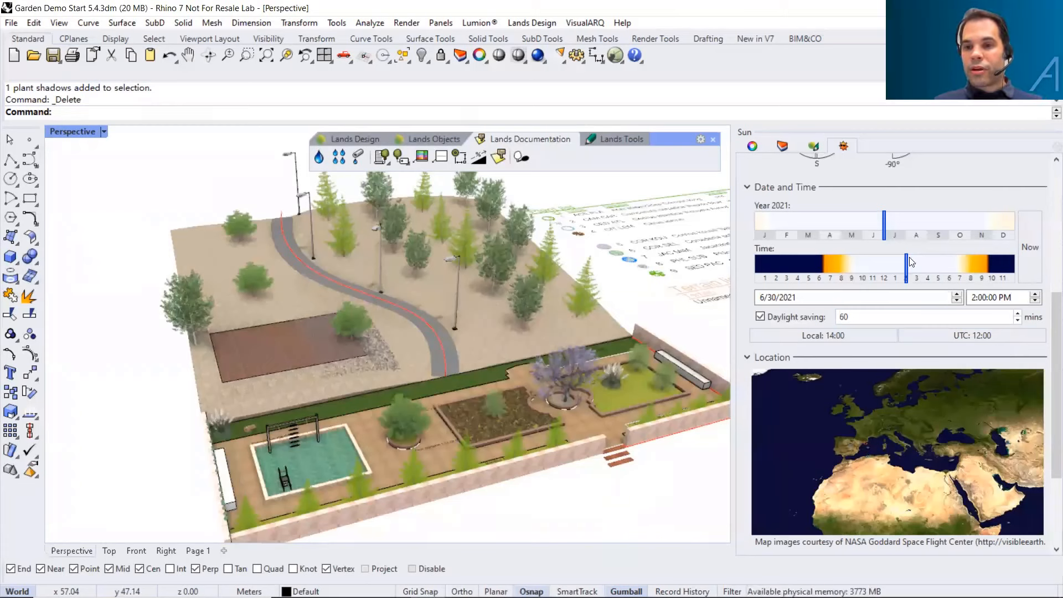
Set the sun to 8/19/2021 at 5:36 PM and inspect the shadows cast across the garden
{"action": "left_click_drag", "start_coordinate": [908, 275], "coordinate": [946, 276]}
{"action": "left_click_drag", "start_coordinate": [885, 239], "coordinate": [919, 229]}
{"action": "right_click_drag", "start_coordinate": [495, 310], "coordinate": [304, 289]}
{"action": "scroll", "coordinate": [261, 284], "scroll_direction": "down", "scroll_amount": 5}
{"action": "scroll", "coordinate": [333, 308], "scroll_direction": "up", "scroll_amount": 4}
{"action": "scroll", "coordinate": [304, 289], "scroll_direction": "up", "scroll_amount": 3}
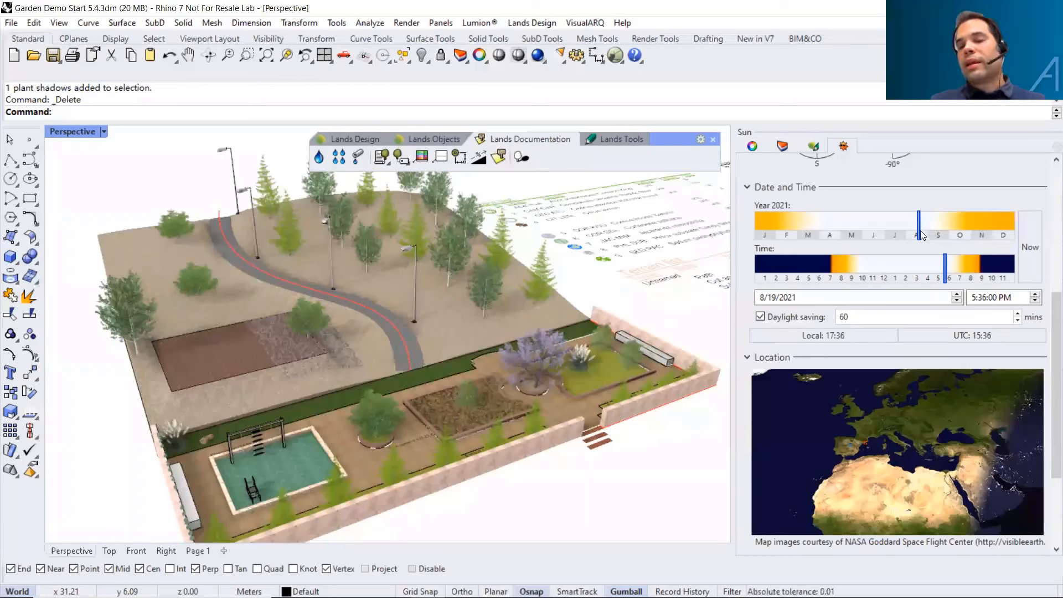
Set the sun to 7/10/2021 at 3:10:03 PM and inspect the plant shadows in the garden
{"action": "left_click_drag", "start_coordinate": [920, 231], "coordinate": [891, 227]}
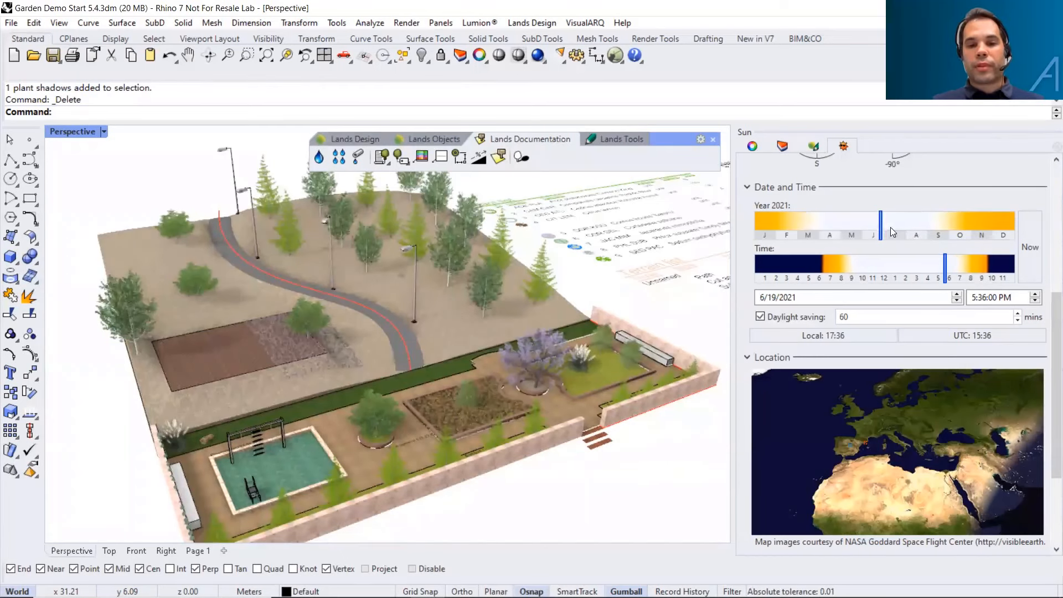
{"action": "mouse_move", "coordinate": [930, 265]}
{"action": "left_mouse_down"}
{"action": "mouse_move", "coordinate": [944, 271]}
{"action": "mouse_move", "coordinate": [885, 278]}
{"action": "left_mouse_up"}
{"action": "right_click_drag", "start_coordinate": [448, 299], "coordinate": [379, 284]}
{"action": "scroll", "coordinate": [368, 290], "scroll_direction": "up", "scroll_amount": 3}
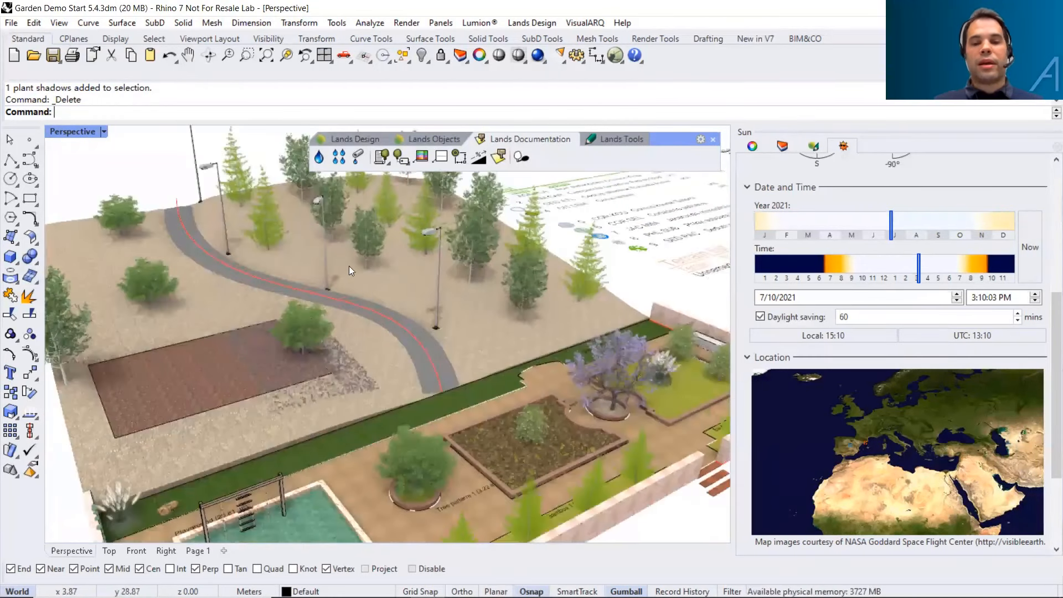
{"action": "scroll", "coordinate": [371, 270], "scroll_direction": "down", "scroll_amount": 2}
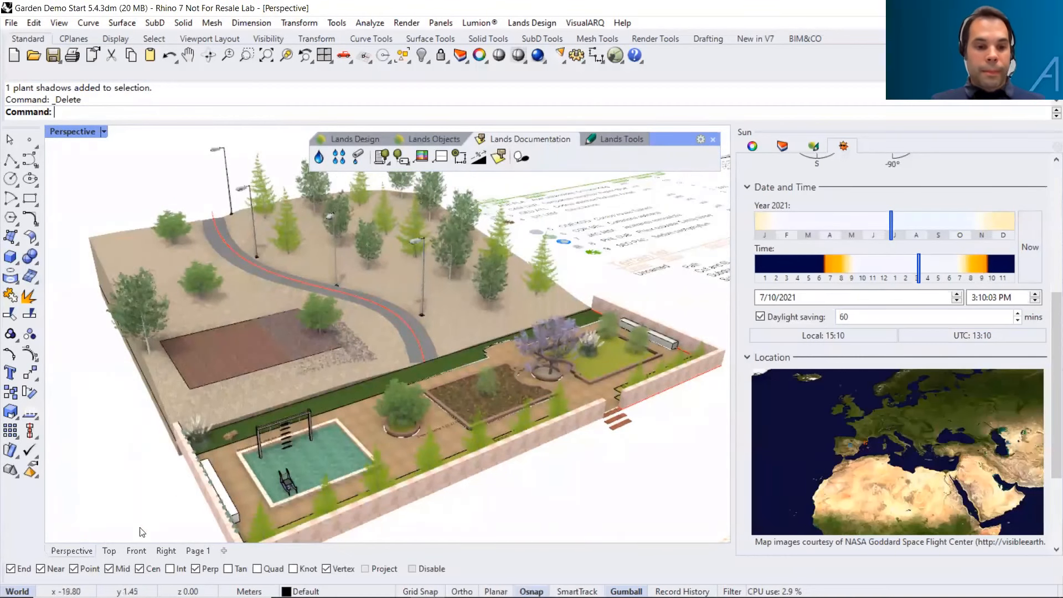
Insert an ordinate dimension in the Top view for the Citrus lemon above the rectangular area, with its origin at the terrain's lower-left corner
{"action": "left_click", "coordinate": [110, 552]}
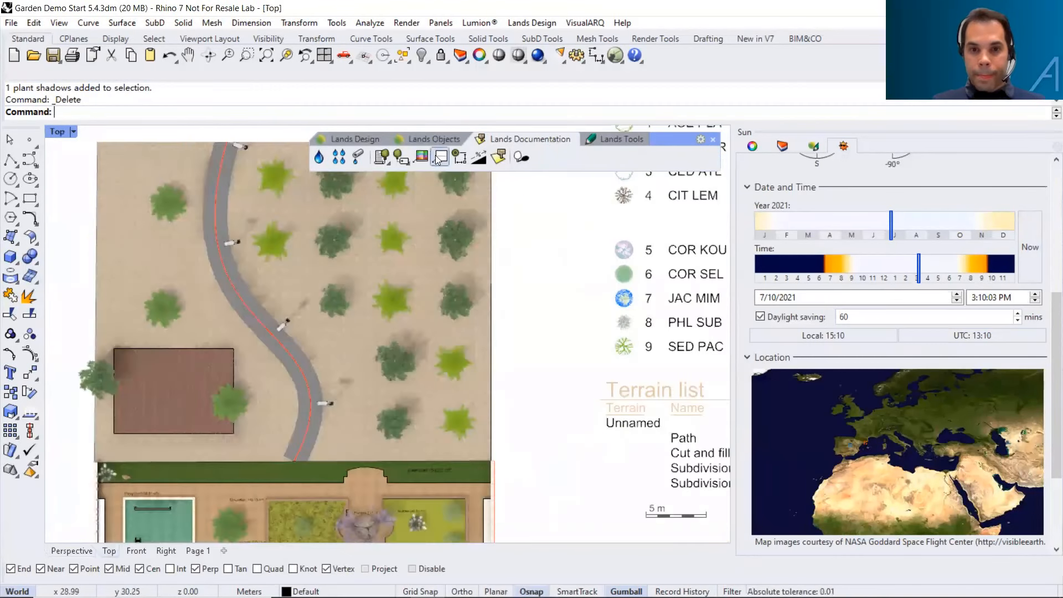
{"action": "left_click", "coordinate": [813, 147]}
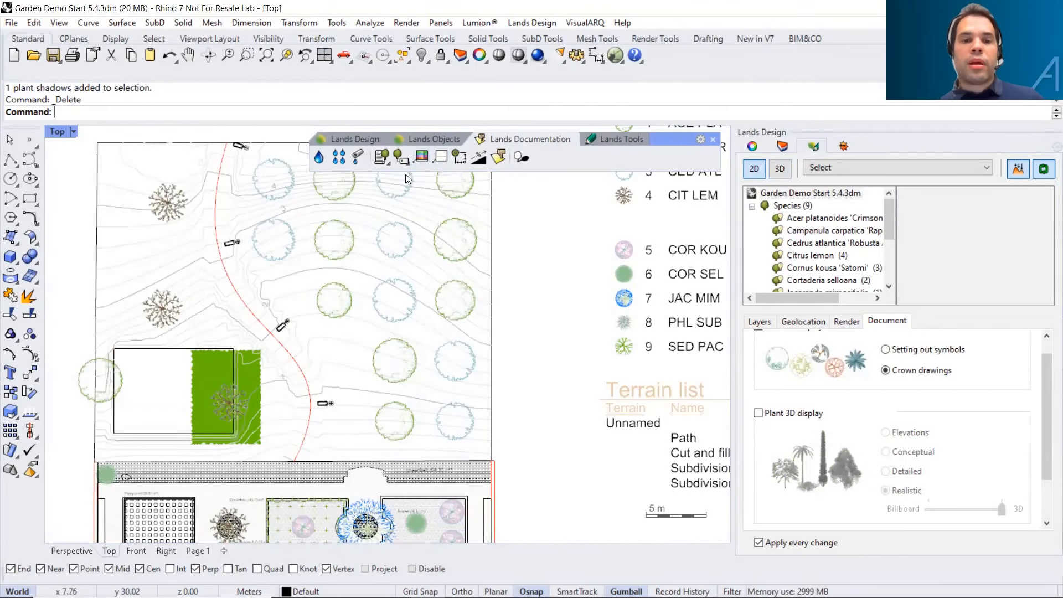
{"action": "left_click", "coordinate": [459, 158]}
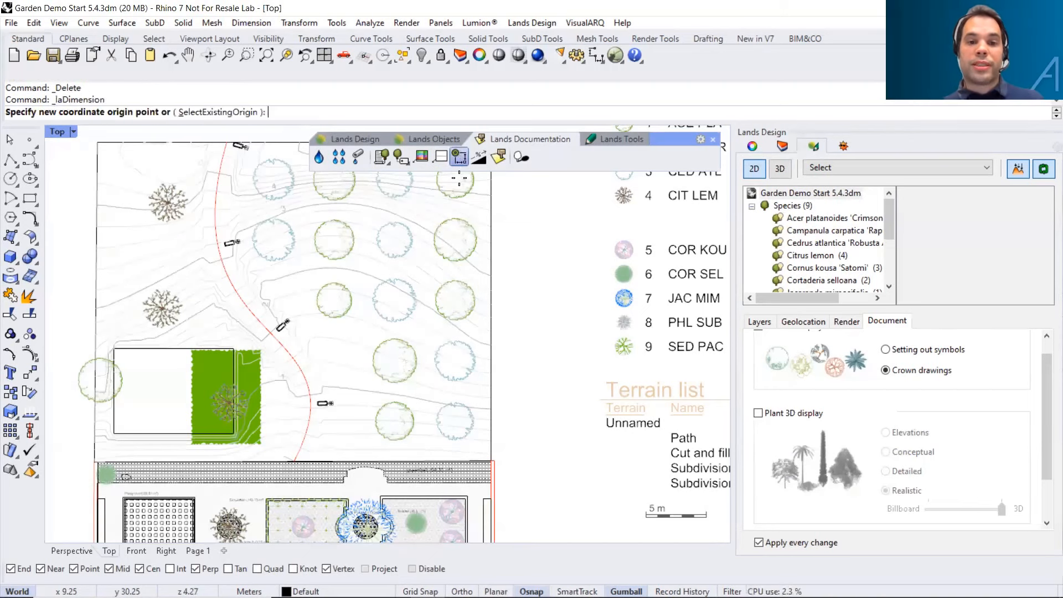
{"action": "left_click", "coordinate": [94, 462]}
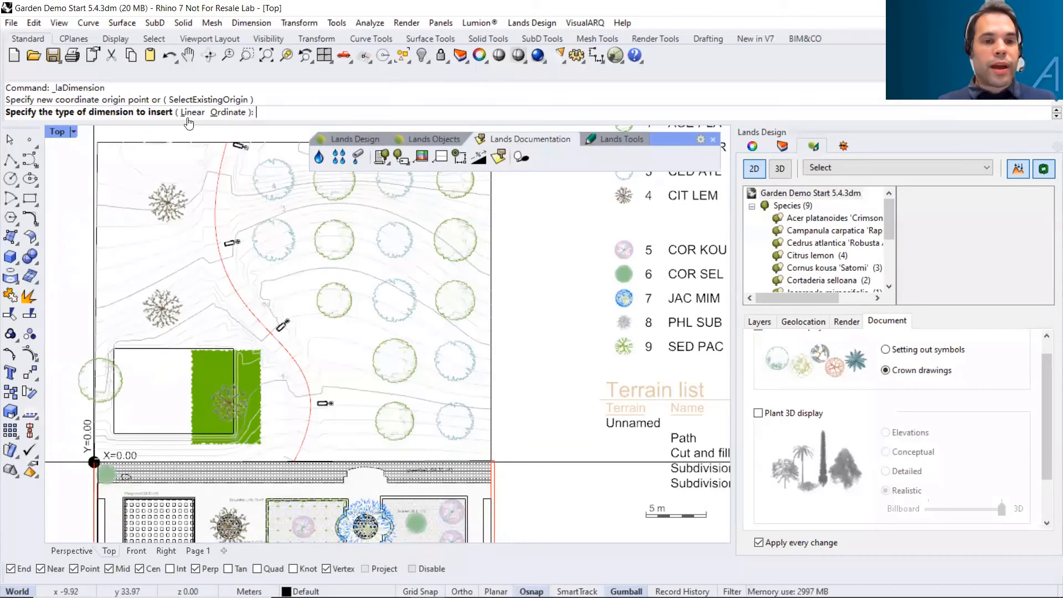
{"action": "left_click", "coordinate": [227, 112]}
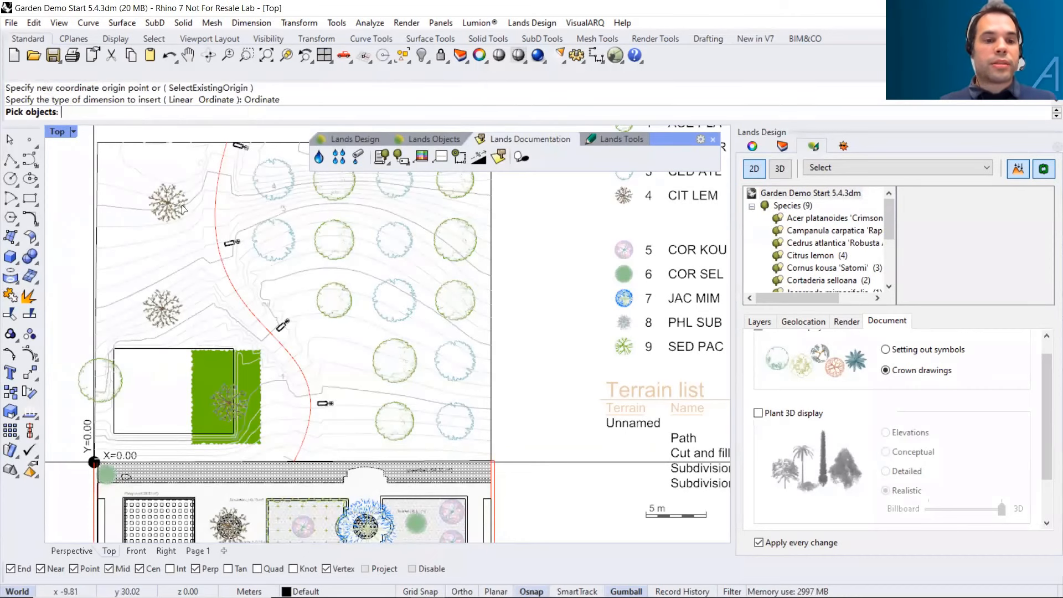
{"action": "left_click", "coordinate": [162, 320]}
{"action": "key", "text": "Return"}
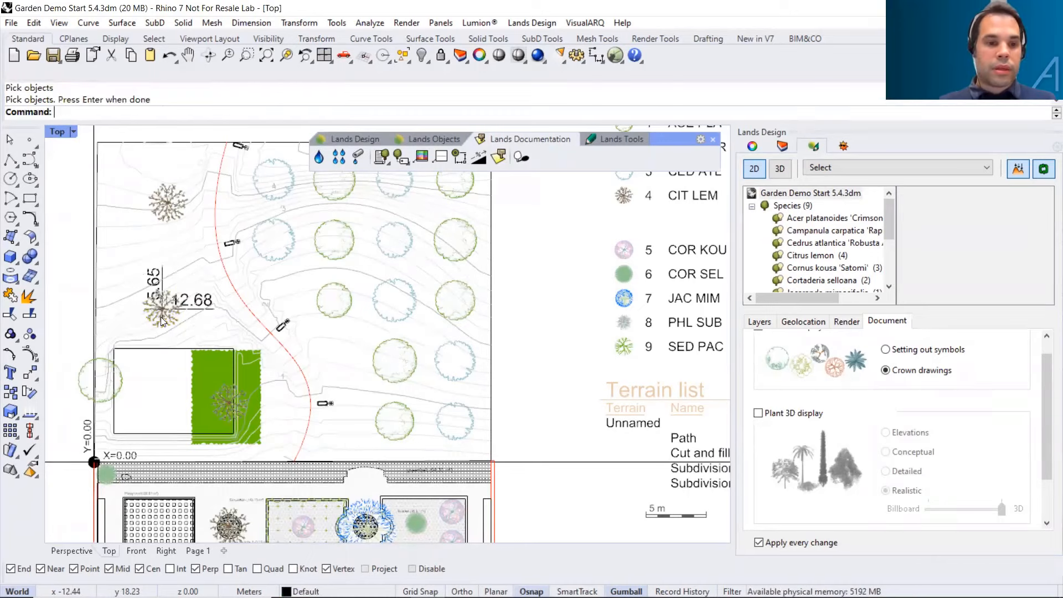
{"action": "scroll", "coordinate": [160, 299], "scroll_direction": "up", "scroll_amount": 5}
{"action": "scroll", "coordinate": [243, 281], "scroll_direction": "down", "scroll_amount": 2}
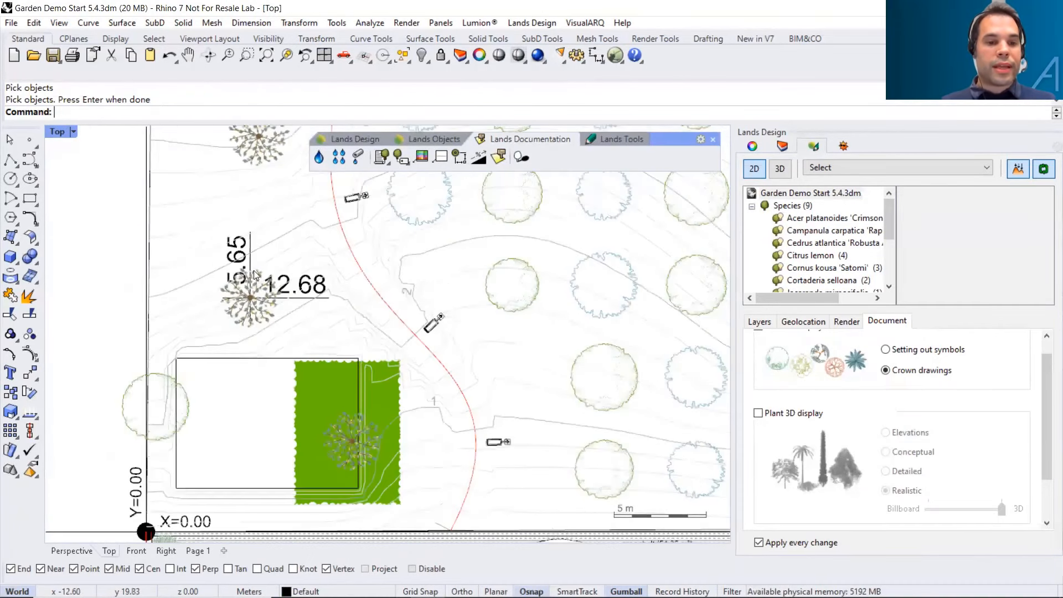
Move the dimensioned Citrus lemon up and to the left, to about X 3.9 m and Y 16.7 m from the dimension origin
{"action": "left_click", "coordinate": [267, 313]}
{"action": "left_click", "coordinate": [296, 357]}
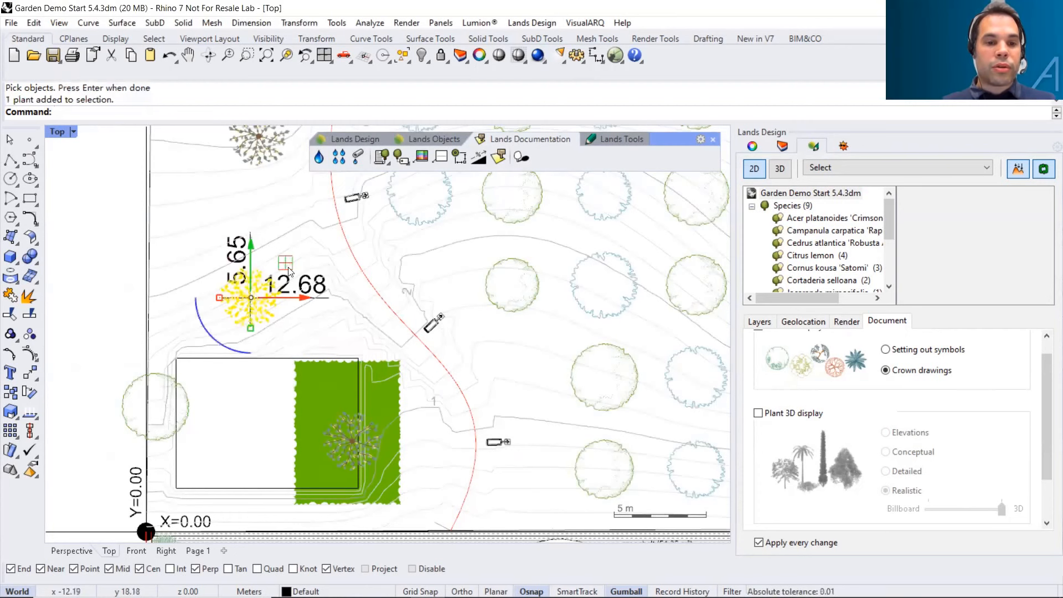
{"action": "left_click_drag", "start_coordinate": [284, 264], "coordinate": [255, 191]}
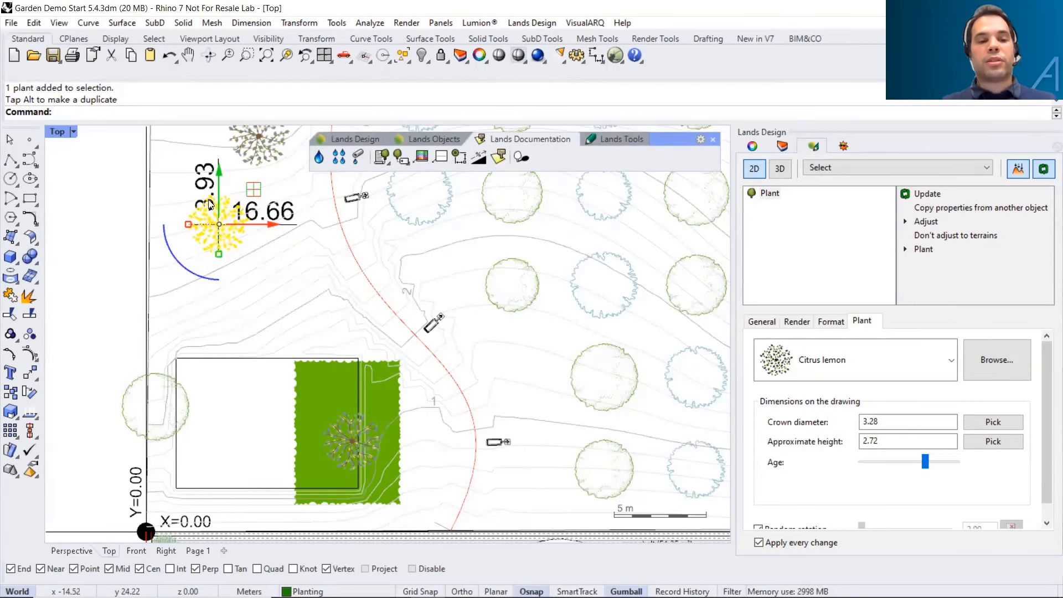
{"action": "scroll", "coordinate": [196, 384], "scroll_direction": "down", "scroll_amount": 2}
{"action": "right_click_drag", "start_coordinate": [247, 361], "coordinate": [210, 359]}
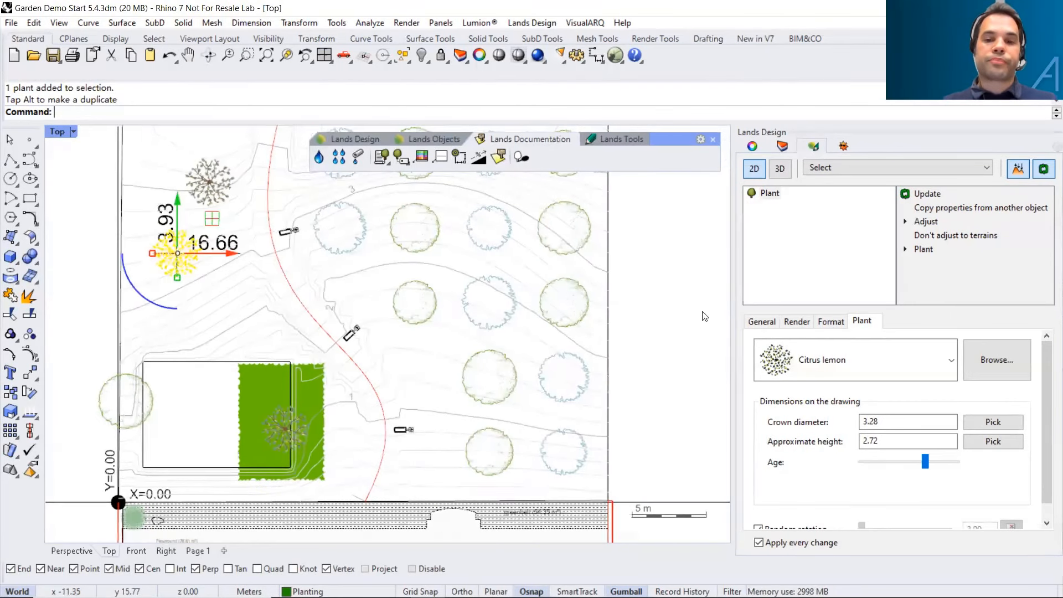
{"action": "left_click", "coordinate": [665, 313]}
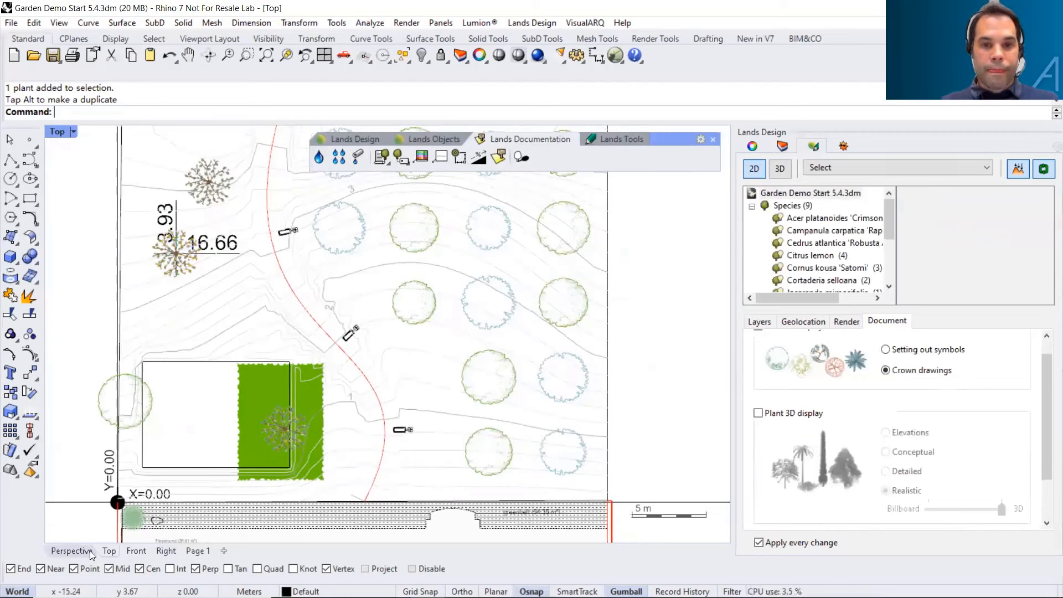
Annotate the terrain slope with a straight two-point polyline about 11.5 m long, running uphill between the curved path and the trees
{"action": "left_click", "coordinate": [479, 160]}
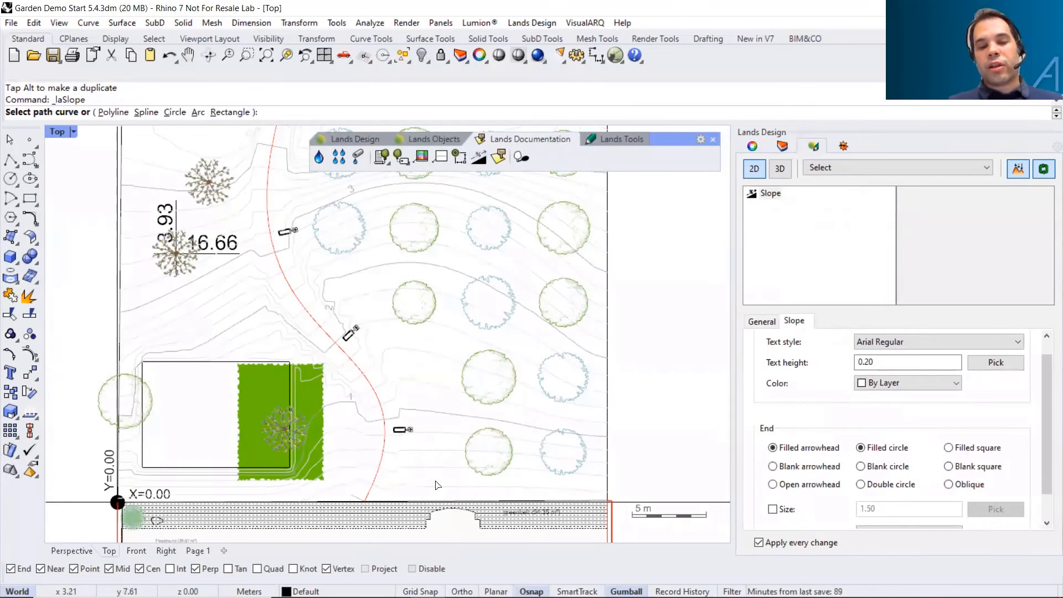
{"action": "left_click", "coordinate": [113, 112]}
{"action": "left_click", "coordinate": [438, 465]}
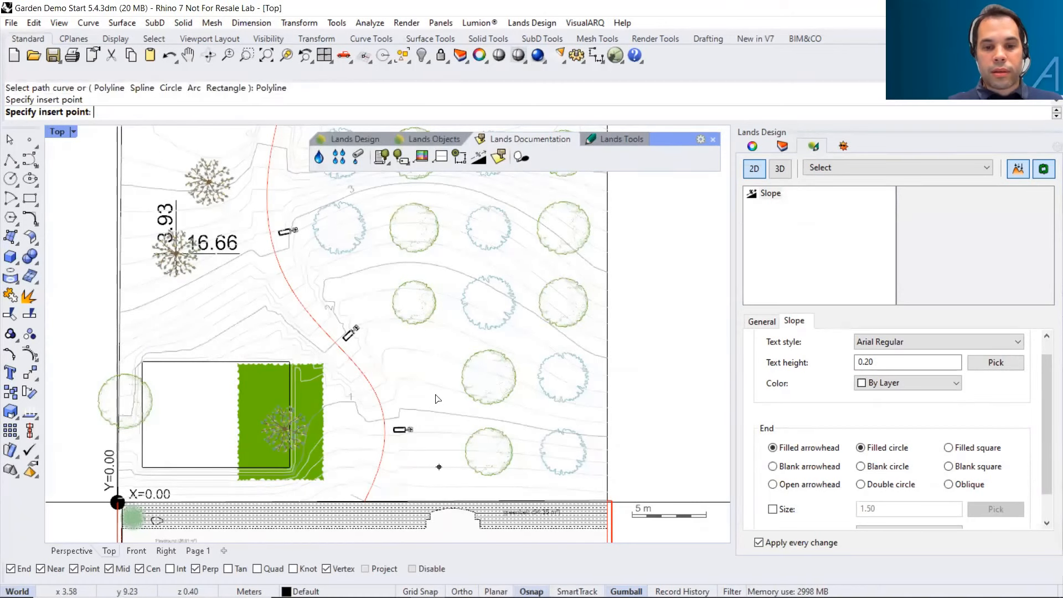
{"action": "left_click", "coordinate": [446, 298]}
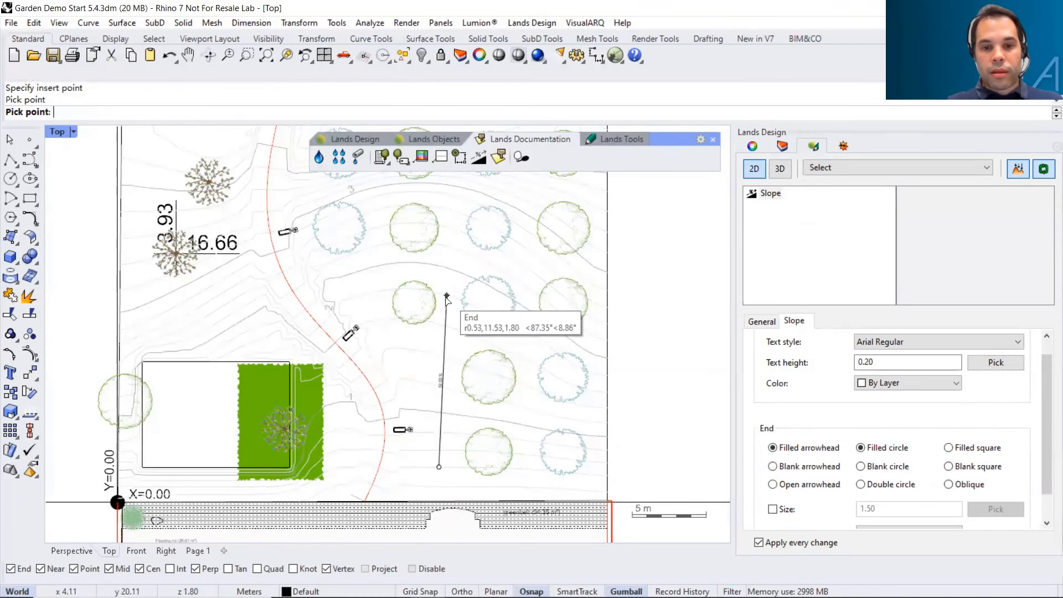
{"action": "scroll", "coordinate": [453, 398], "scroll_direction": "up", "scroll_amount": 2}
{"action": "right_click", "coordinate": [454, 398]}
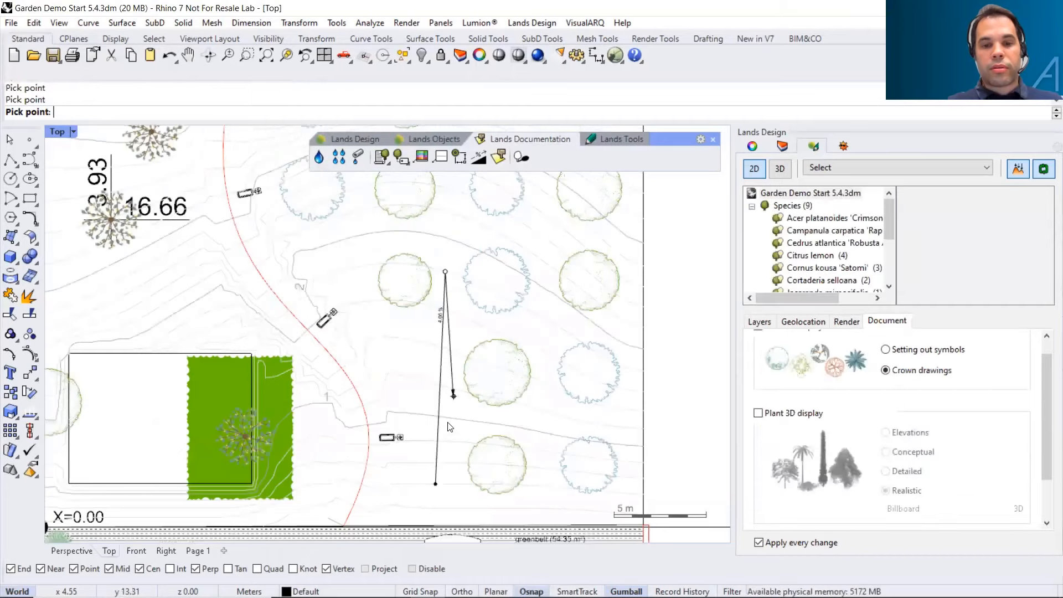
{"action": "scroll", "coordinate": [448, 434], "scroll_direction": "up", "scroll_amount": 8}
{"action": "scroll", "coordinate": [444, 403], "scroll_direction": "down", "scroll_amount": 3}
{"action": "right_click_drag", "start_coordinate": [446, 400], "coordinate": [445, 336]}
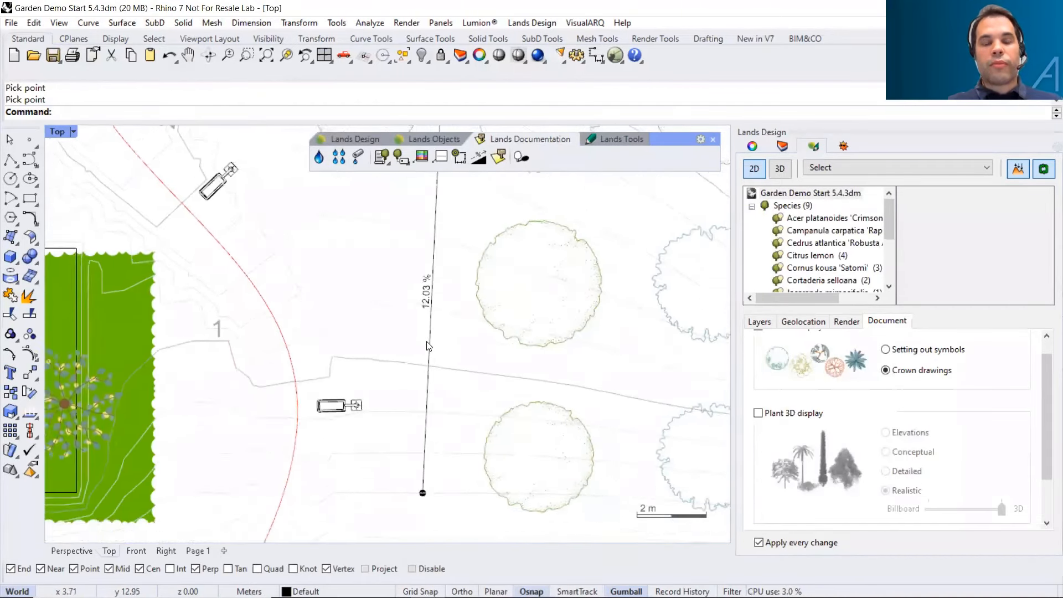
{"action": "scroll", "coordinate": [427, 318], "scroll_direction": "down", "scroll_amount": 2}
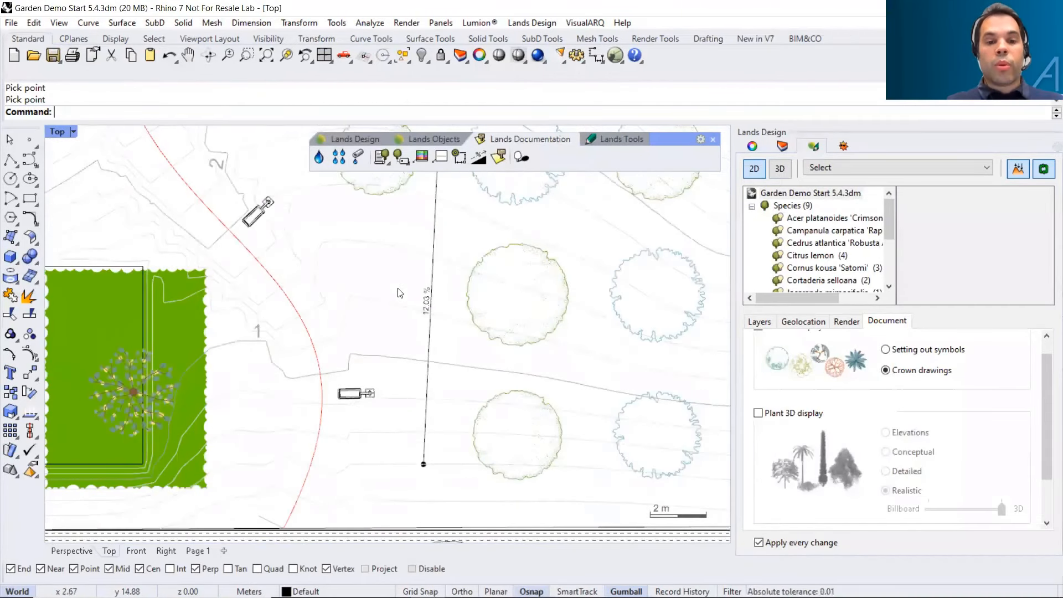
{"action": "scroll", "coordinate": [398, 289], "scroll_direction": "down", "scroll_amount": 2}
{"action": "right_click_drag", "start_coordinate": [404, 274], "coordinate": [409, 294]}
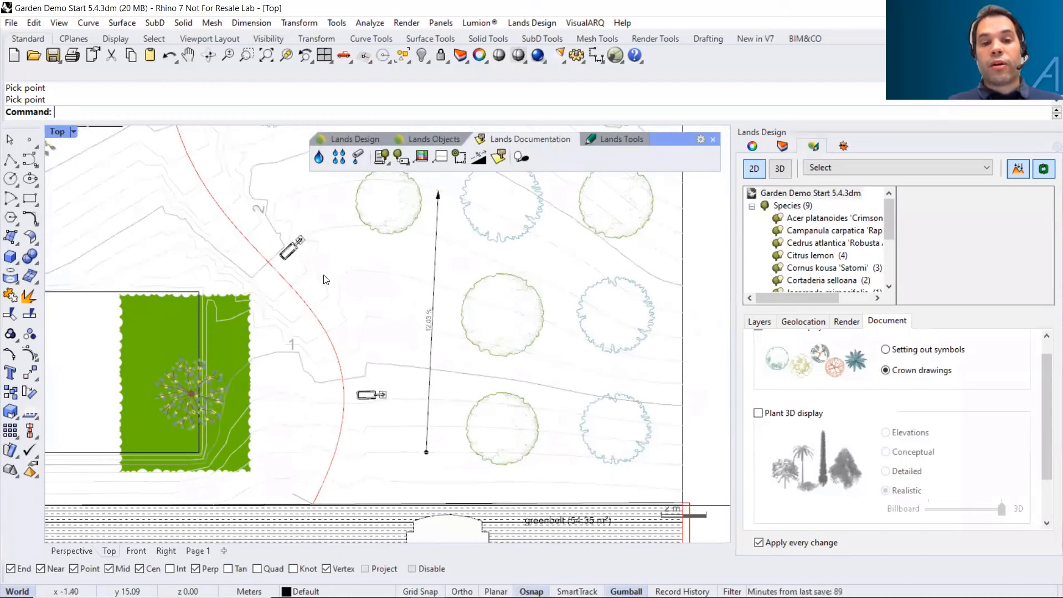
Add a slope annotation along the curved path's red centerline and inspect its label
{"action": "left_click", "coordinate": [478, 157]}
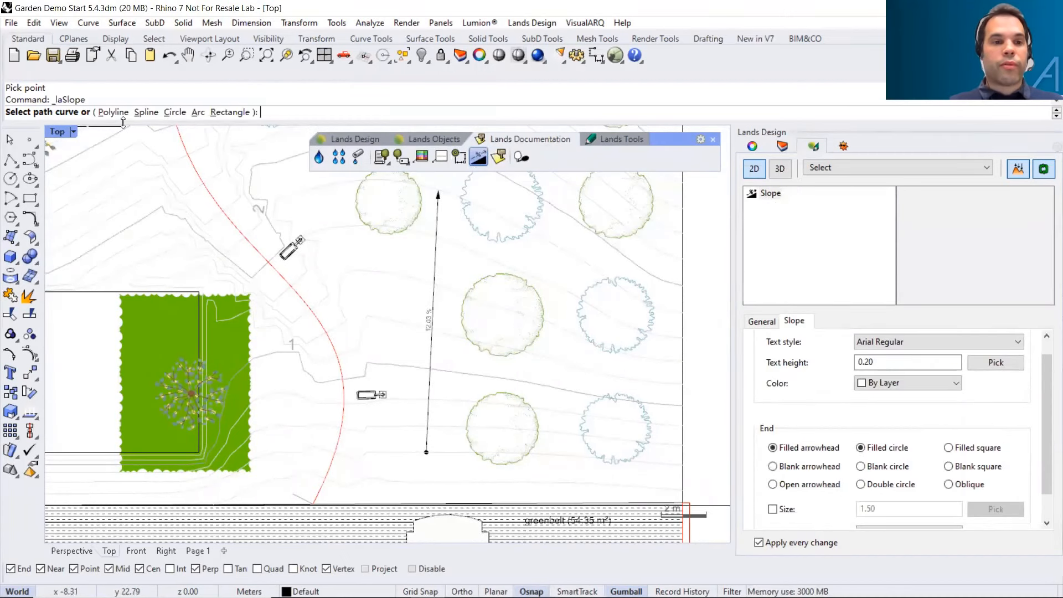
{"action": "left_click", "coordinate": [229, 219]}
{"action": "right_click", "coordinate": [244, 244]}
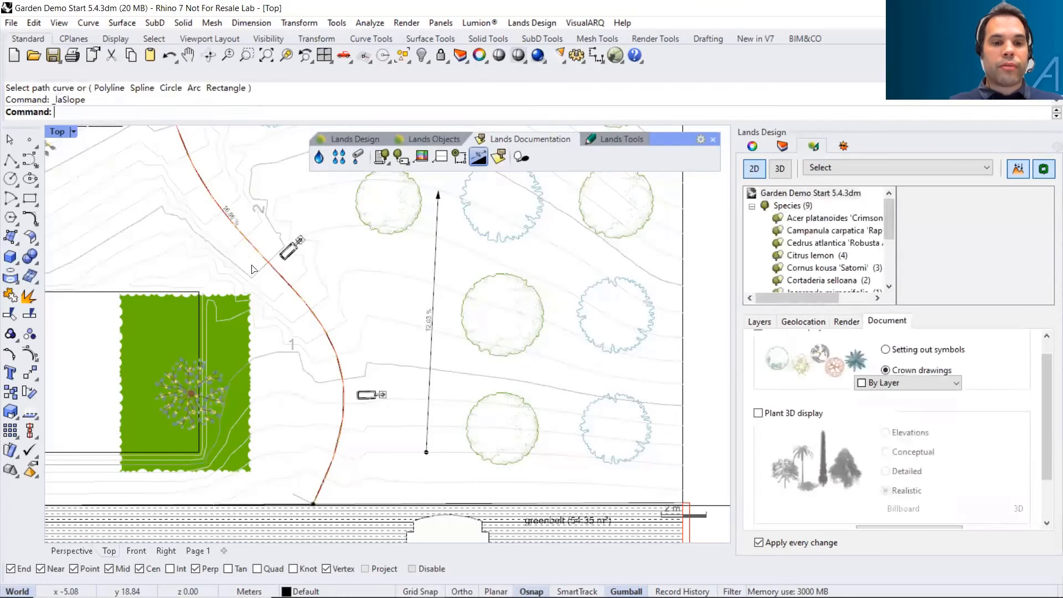
{"action": "scroll", "coordinate": [260, 258], "scroll_direction": "down", "scroll_amount": 6}
{"action": "right_click_drag", "start_coordinate": [263, 289], "coordinate": [259, 332]}
{"action": "scroll", "coordinate": [256, 334], "scroll_direction": "up", "scroll_amount": 8}
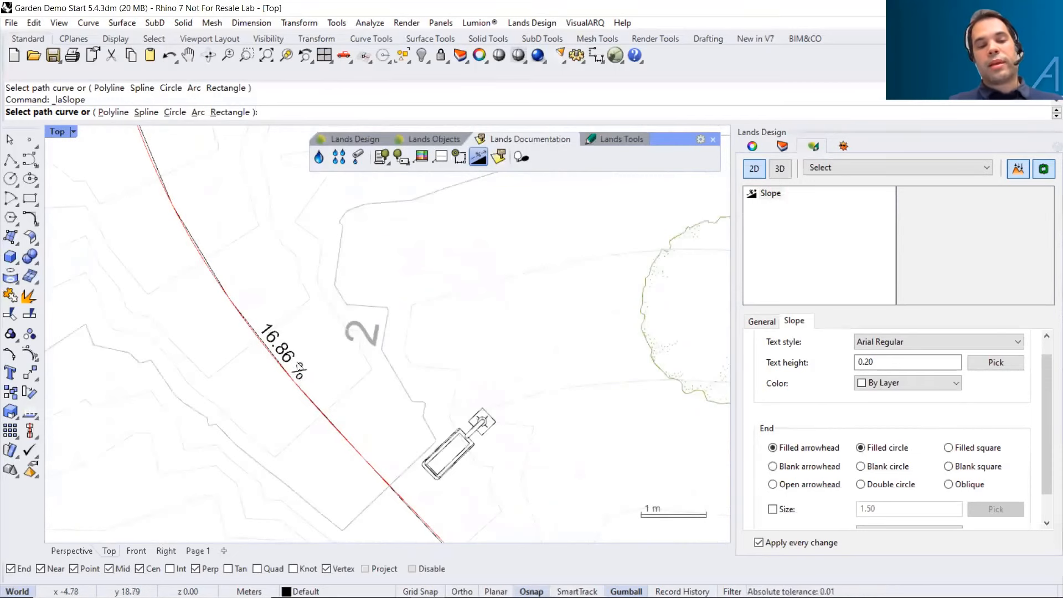
{"action": "scroll", "coordinate": [298, 364], "scroll_direction": "down", "scroll_amount": 8}
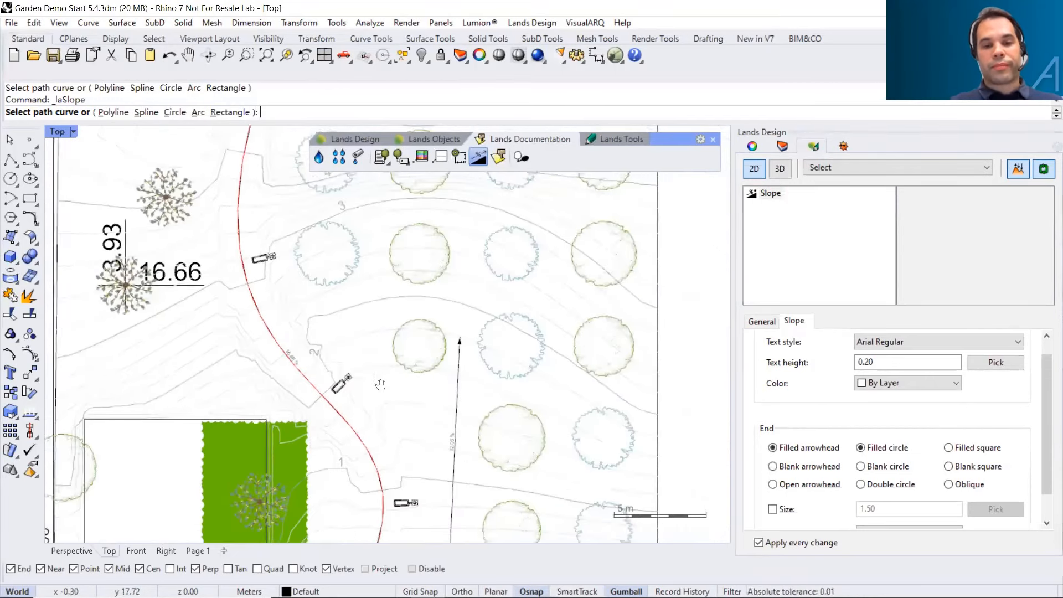
{"action": "scroll", "coordinate": [296, 342], "scroll_direction": "down", "scroll_amount": 5}
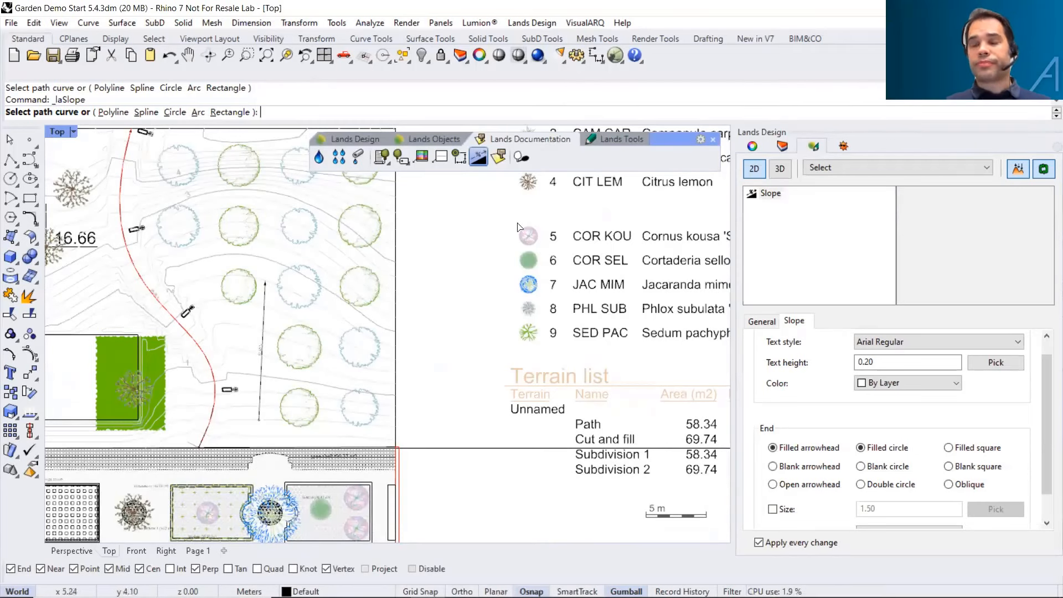
Switch to the Perspective view, open the Lands Design animation settings and orbit to view the garden and hillside
{"action": "left_click", "coordinate": [72, 550]}
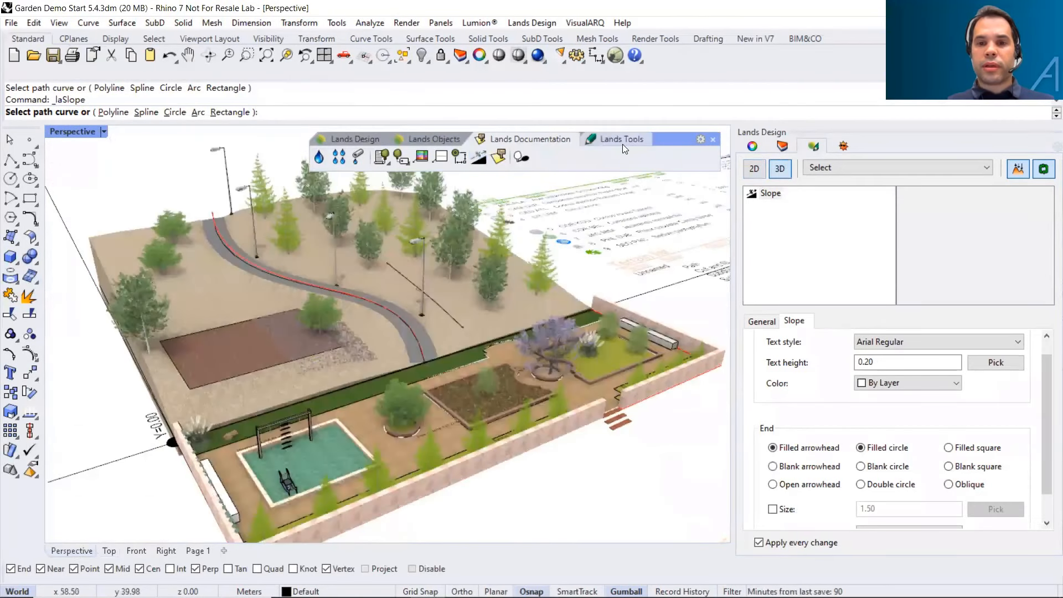
{"action": "left_click", "coordinate": [623, 140]}
{"action": "right_click_drag", "start_coordinate": [521, 381], "coordinate": [426, 380]}
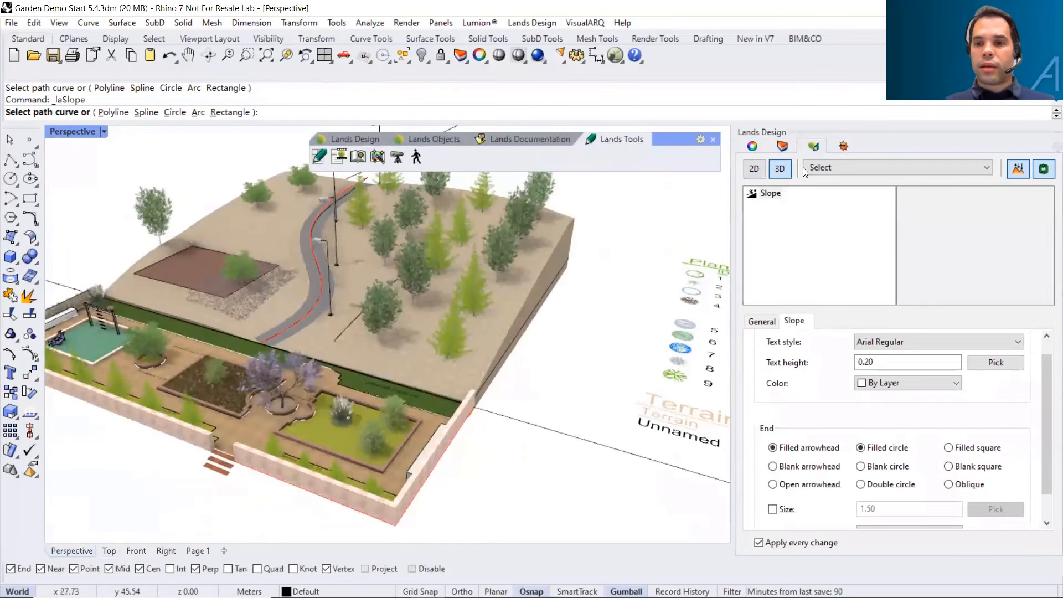
{"action": "left_click", "coordinate": [337, 158]}
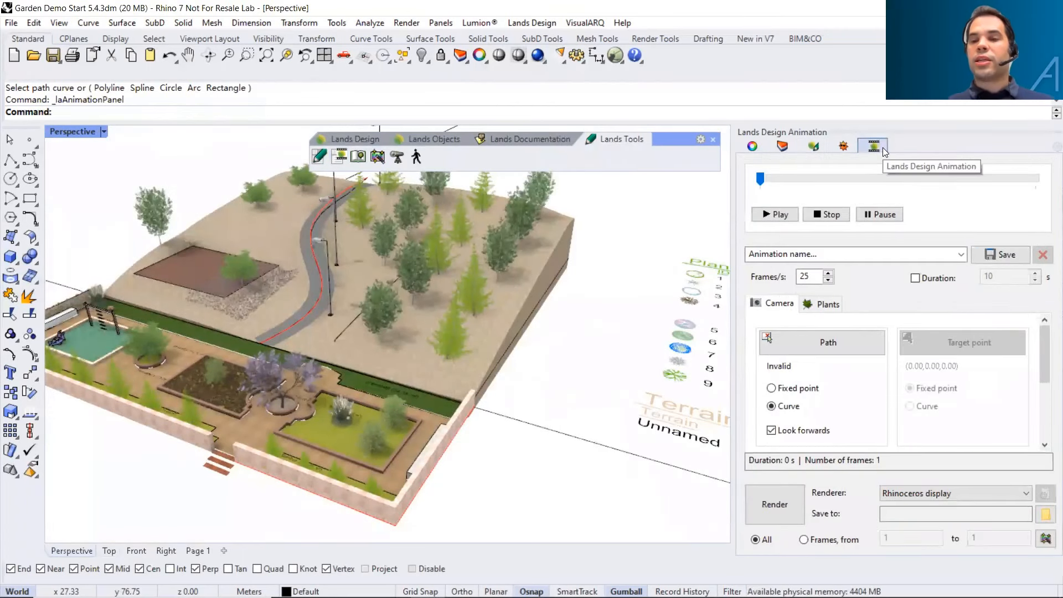
{"action": "right_click_drag", "start_coordinate": [484, 358], "coordinate": [351, 354]}
{"action": "scroll", "coordinate": [348, 334], "scroll_direction": "up", "scroll_amount": 3}
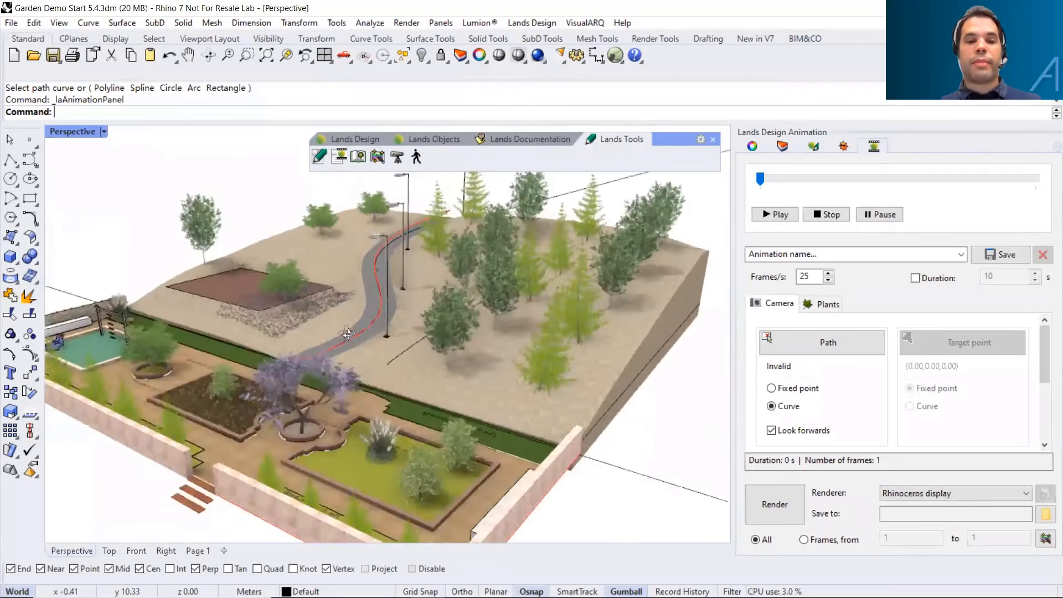
{"action": "scroll", "coordinate": [347, 334], "scroll_direction": "down", "scroll_amount": 2}
{"action": "scroll", "coordinate": [355, 342], "scroll_direction": "up", "scroll_amount": 2}
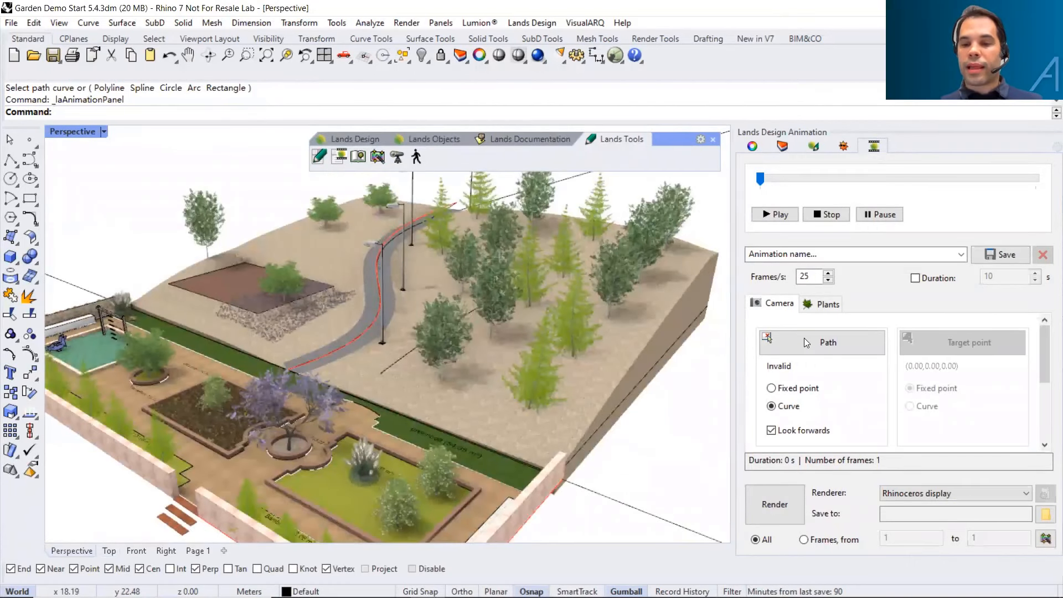
{"action": "right_click_drag", "start_coordinate": [627, 358], "coordinate": [634, 336], "text": "shift"}
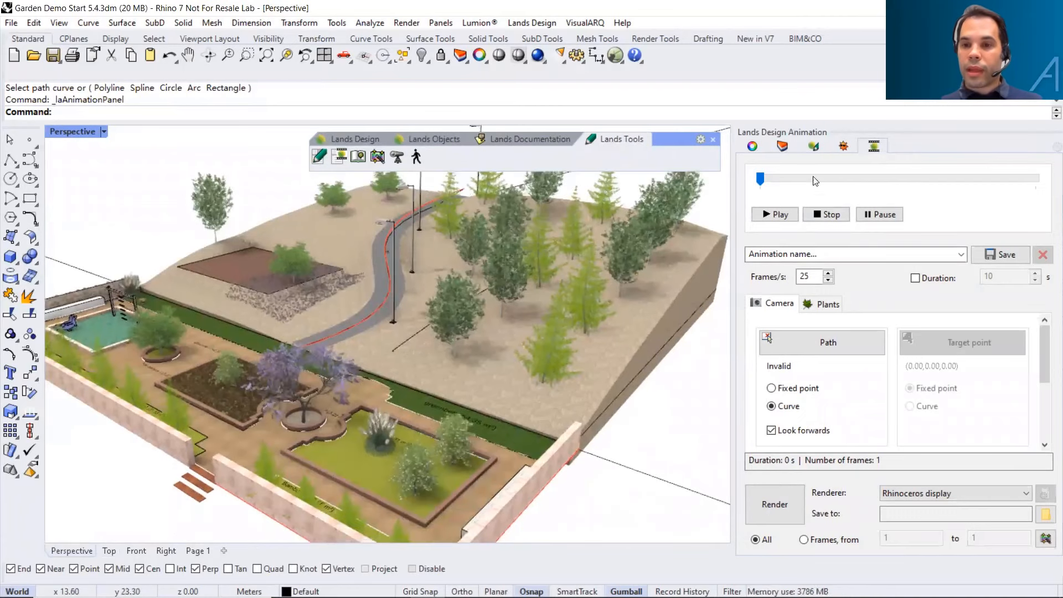
Turn on the Camera Path layer and identify its curve running through the garden
{"action": "left_click", "coordinate": [783, 145]}
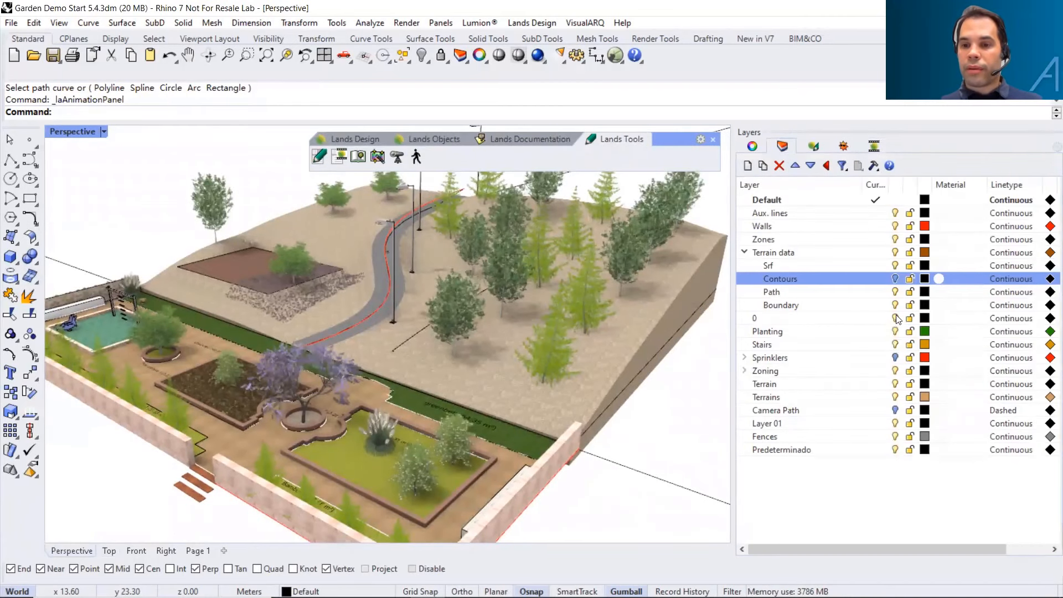
{"action": "left_click", "coordinate": [897, 410]}
{"action": "left_click", "coordinate": [895, 410]}
{"action": "left_click", "coordinate": [262, 330]}
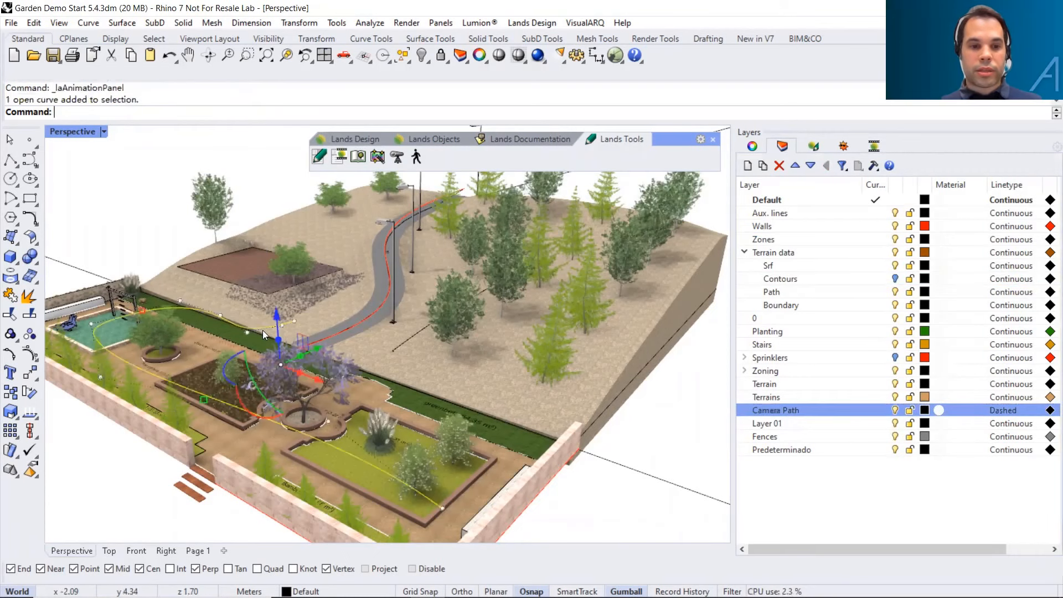
{"action": "key", "text": "Escape"}
{"action": "right_click_drag", "start_coordinate": [506, 362], "coordinate": [463, 351], "text": "shift"}
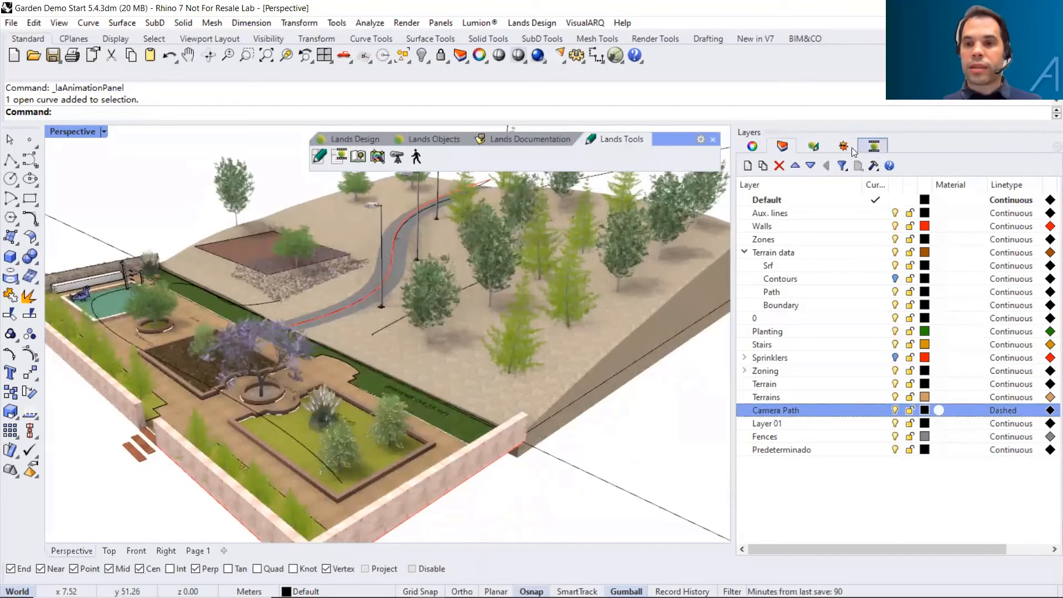
Assign the curve running through the garden lawn as the animation's camera path and turn off the Camera Path layer
{"action": "left_click", "coordinate": [867, 147]}
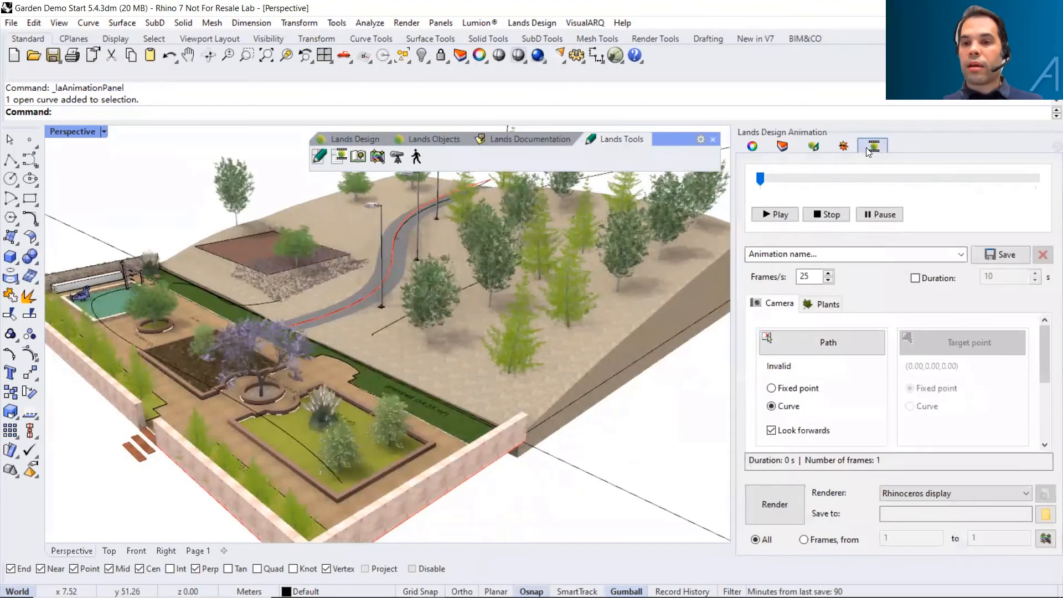
{"action": "left_click", "coordinate": [808, 337]}
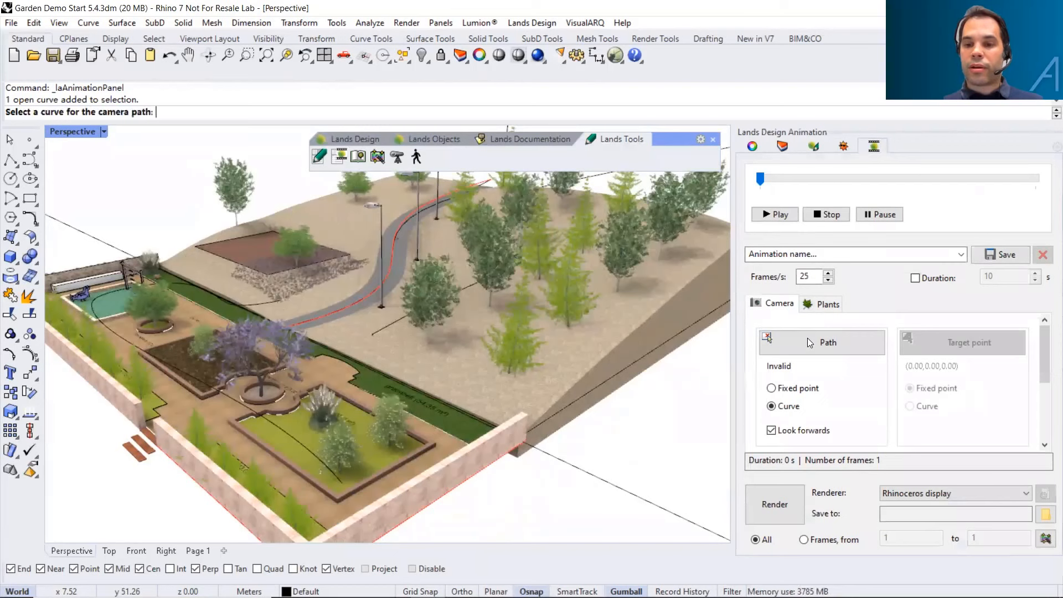
{"action": "left_click", "coordinate": [301, 454]}
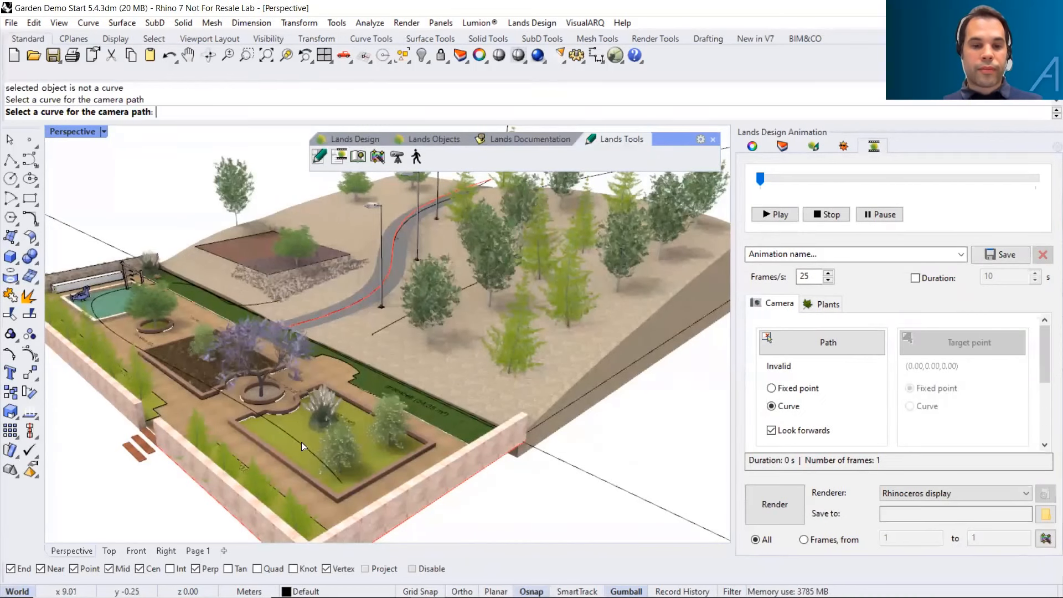
{"action": "left_click", "coordinate": [301, 443]}
{"action": "left_click", "coordinate": [785, 147]}
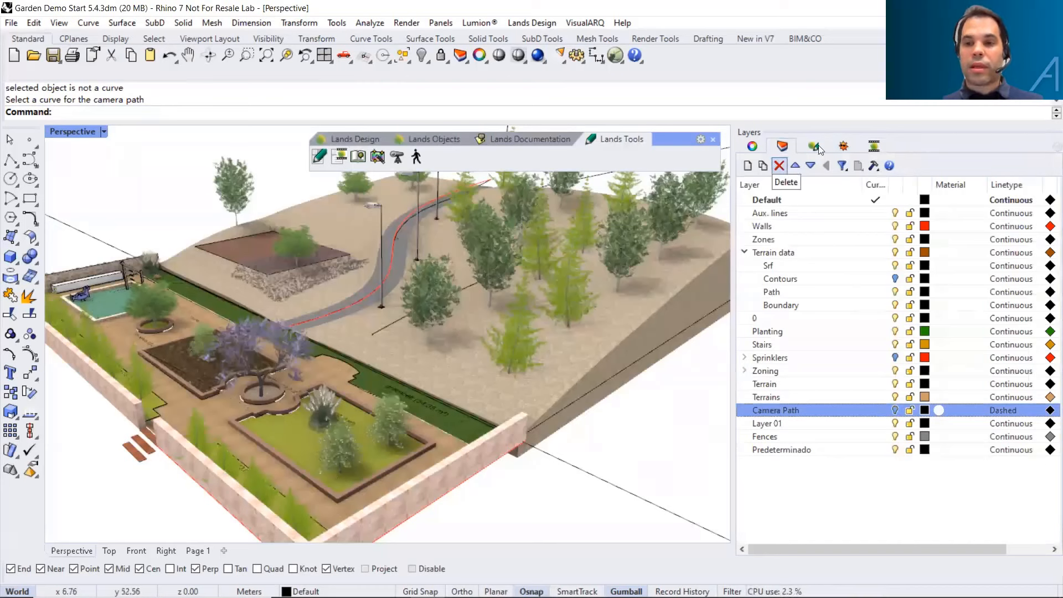
{"action": "left_click", "coordinate": [874, 147]}
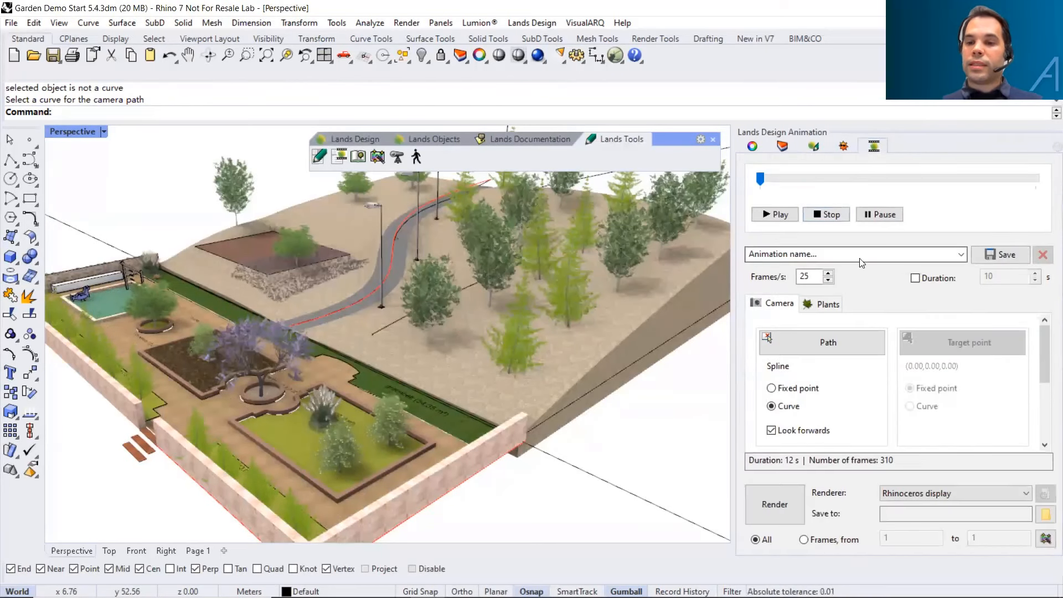
Enable a fixed duration of 10 s for the camera animation and choose Rhinoceros display as its renderer
{"action": "left_click", "coordinate": [830, 256]}
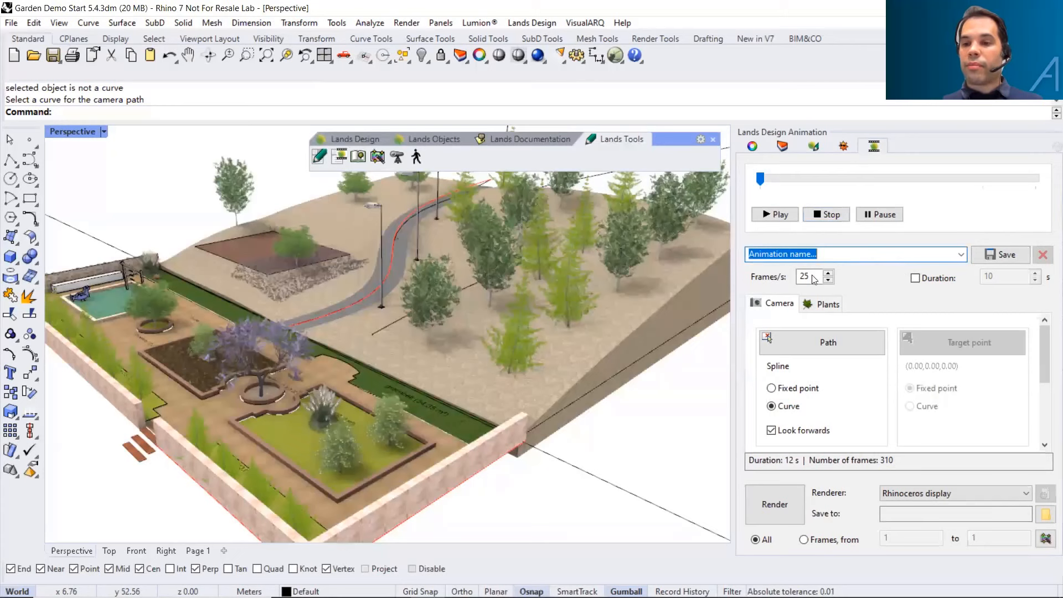
{"action": "left_click", "coordinate": [918, 278]}
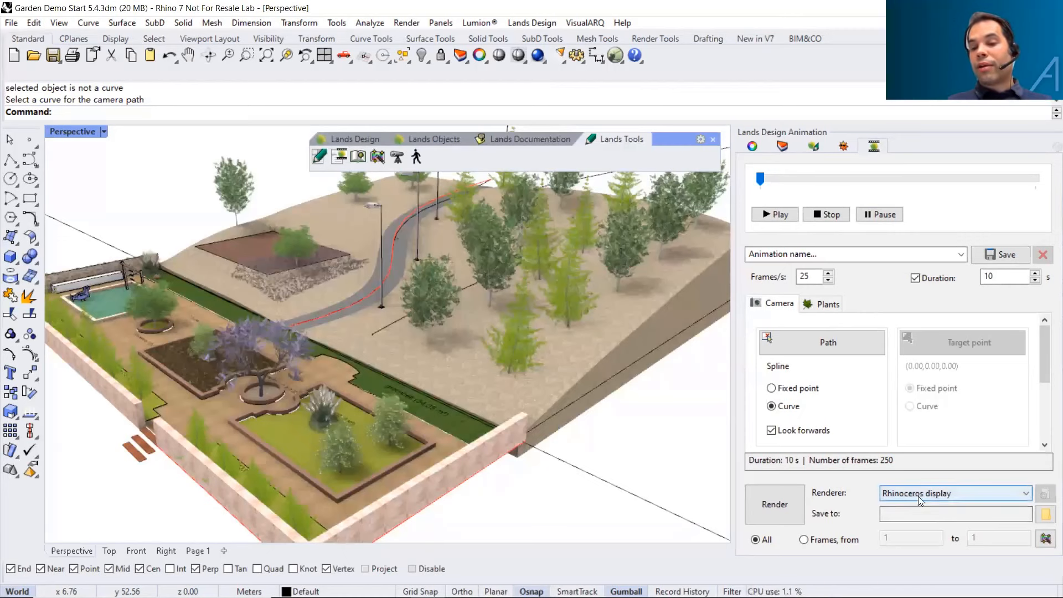
{"action": "right_click_drag", "start_coordinate": [349, 346], "coordinate": [435, 366], "text": "shift"}
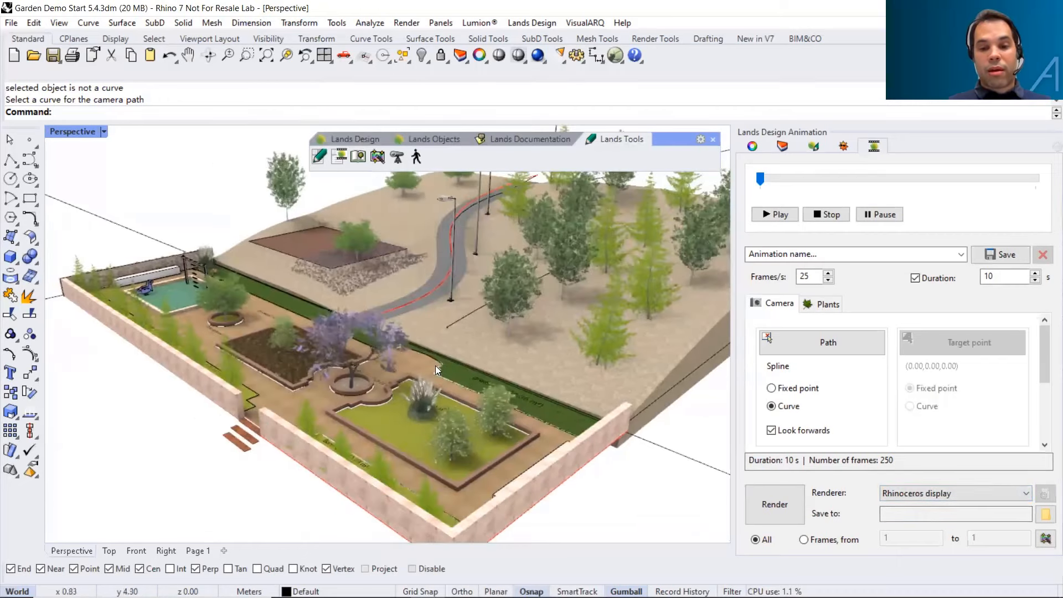
{"action": "left_click", "coordinate": [939, 494]}
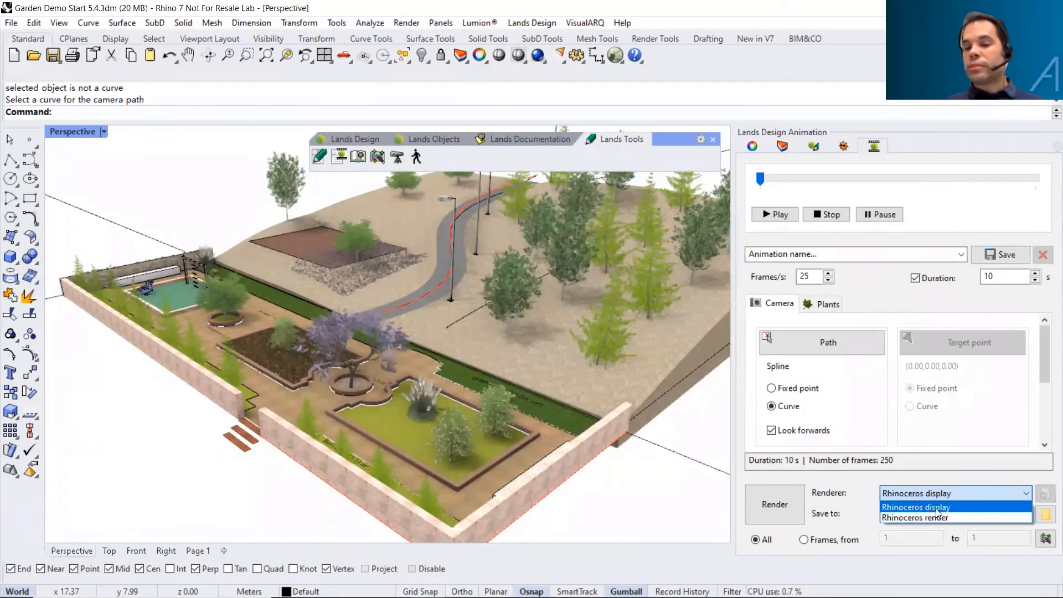
{"action": "left_click", "coordinate": [936, 508]}
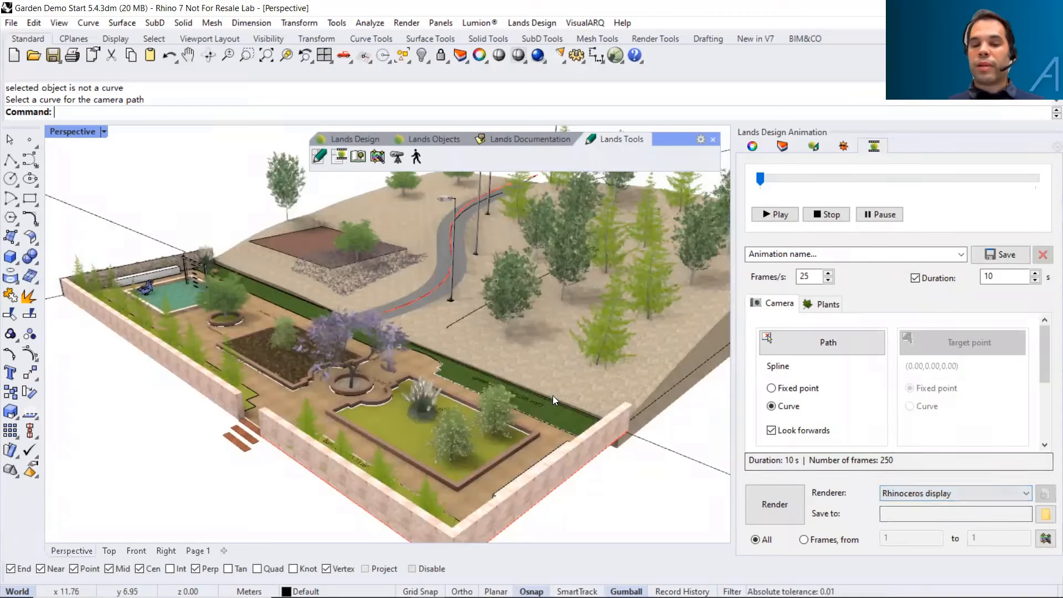
Play the camera animation through the garden in the Perspective view
{"action": "mouse_move", "coordinate": [570, 385]}
{"action": "right_mouse_down"}
{"action": "mouse_move", "coordinate": [575, 393]}
{"action": "mouse_move", "coordinate": [558, 387]}
{"action": "mouse_move", "coordinate": [566, 370]}
{"action": "right_mouse_up"}
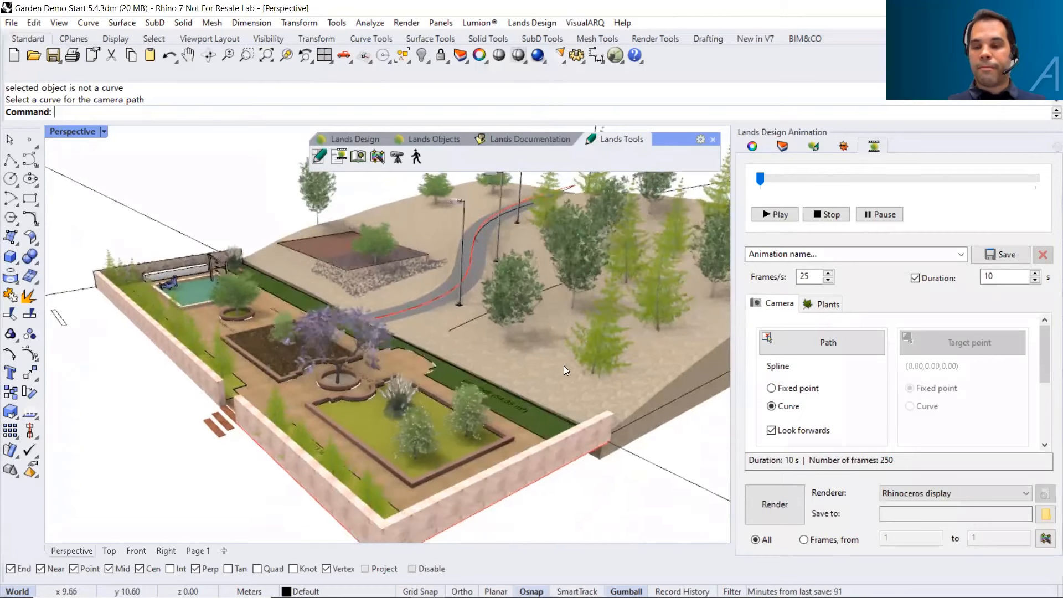
{"action": "left_click", "coordinate": [773, 215]}
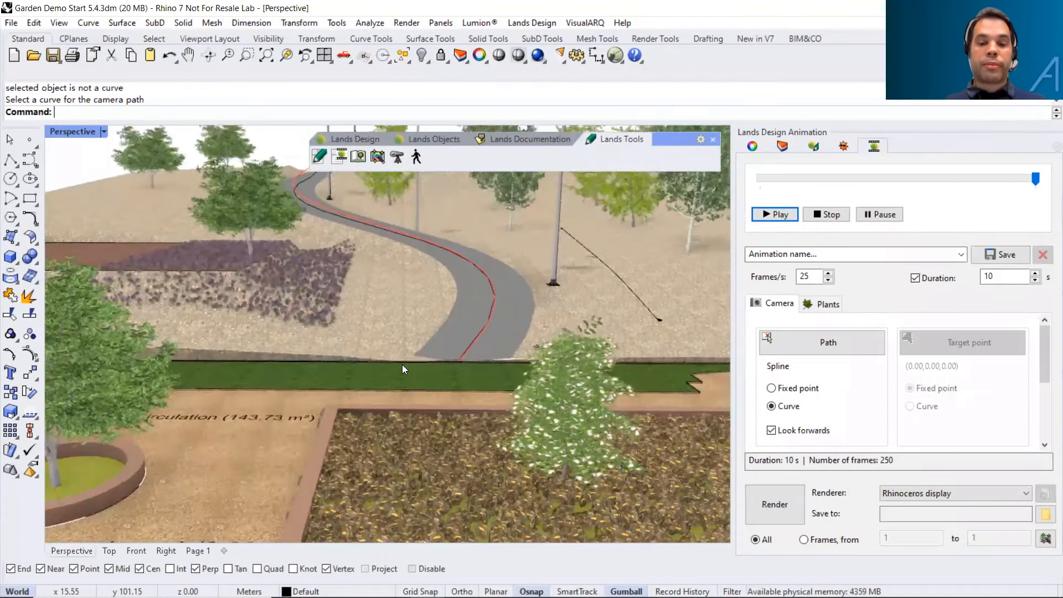
{"action": "right_click_drag", "start_coordinate": [402, 364], "coordinate": [400, 224]}
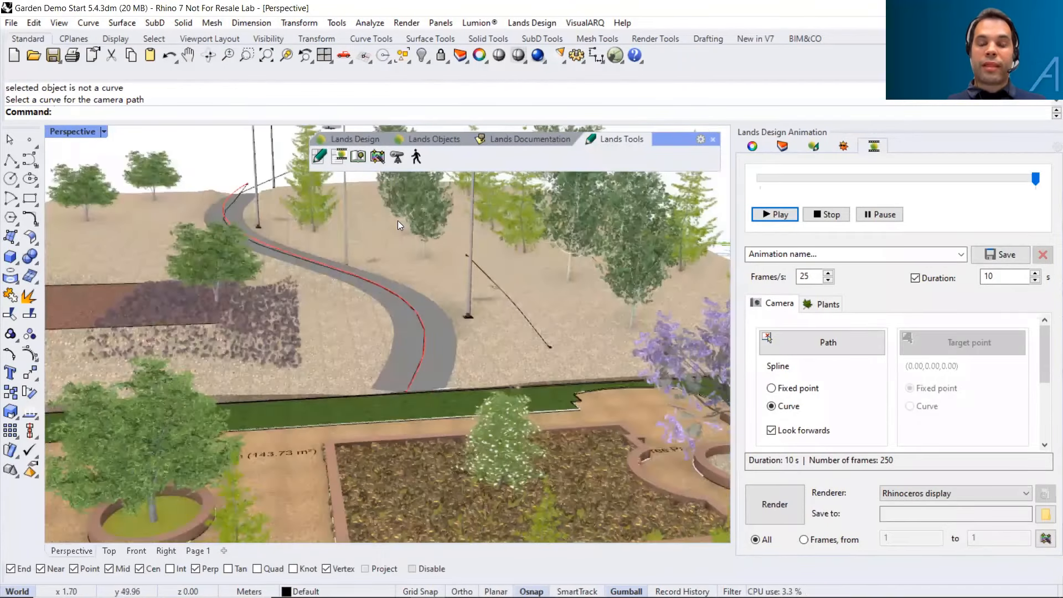
Tour the garden and hillside path in Walk mode, looking around at the planting beds, trees and lamps, and leave Walk mode
{"action": "left_click", "coordinate": [416, 158]}
{"action": "key", "text": "Up"}
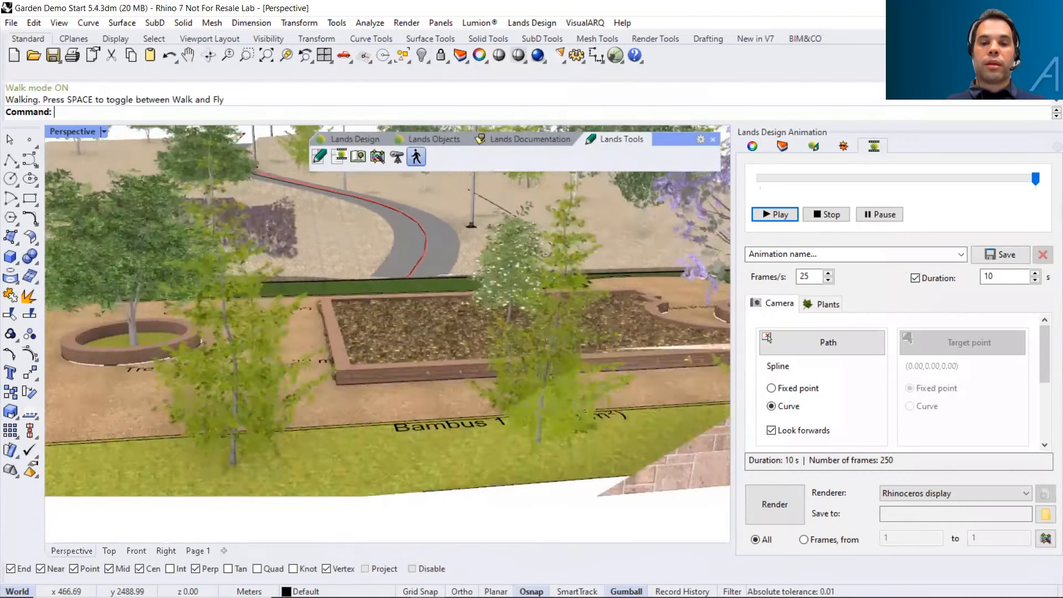
{"action": "key", "text": "Up"}
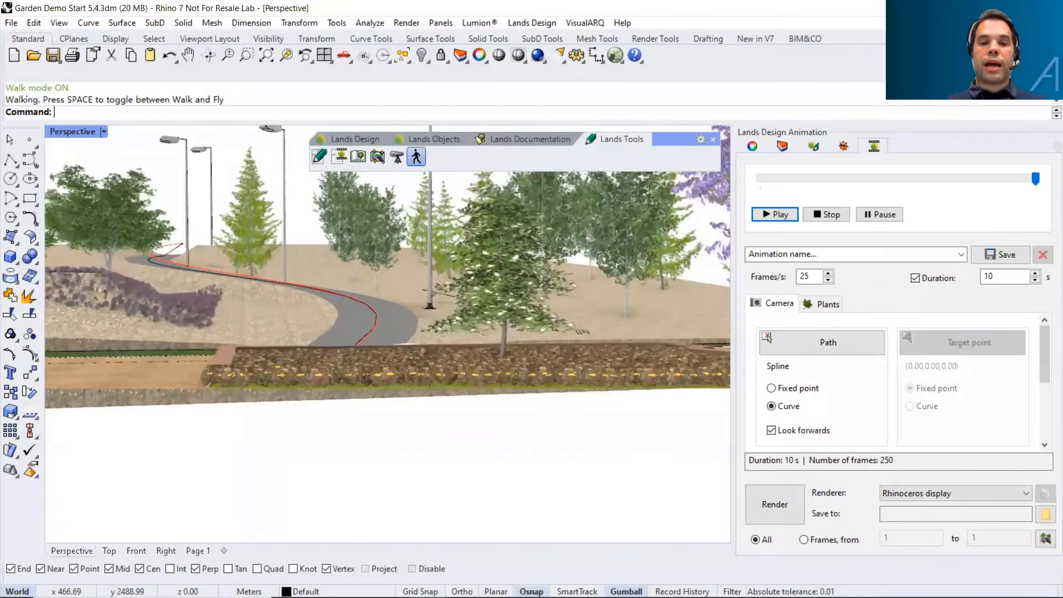
{"action": "key", "text": "Up"}
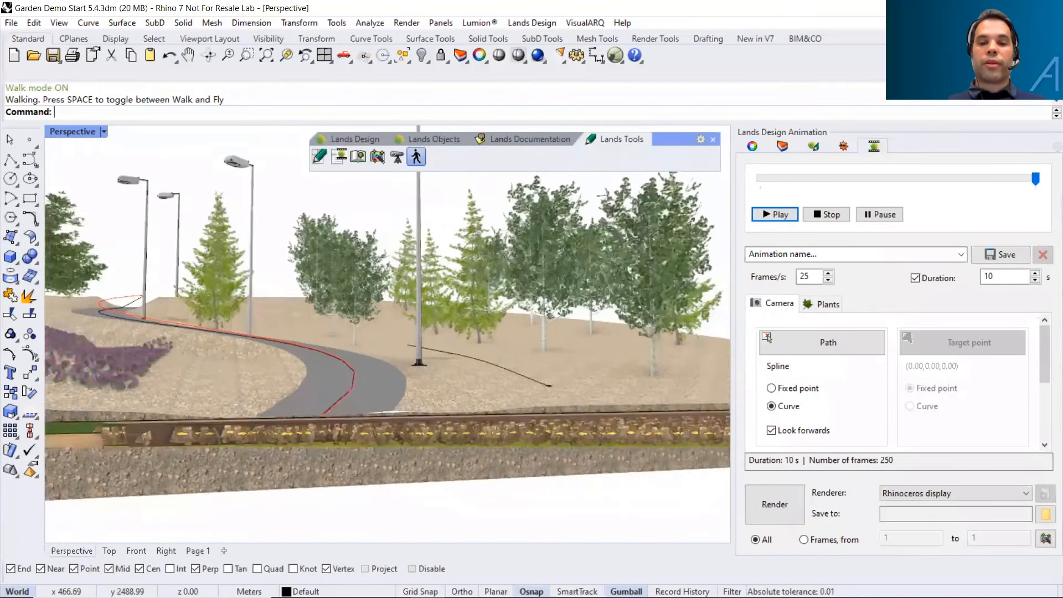
{"action": "key", "text": "Right"}
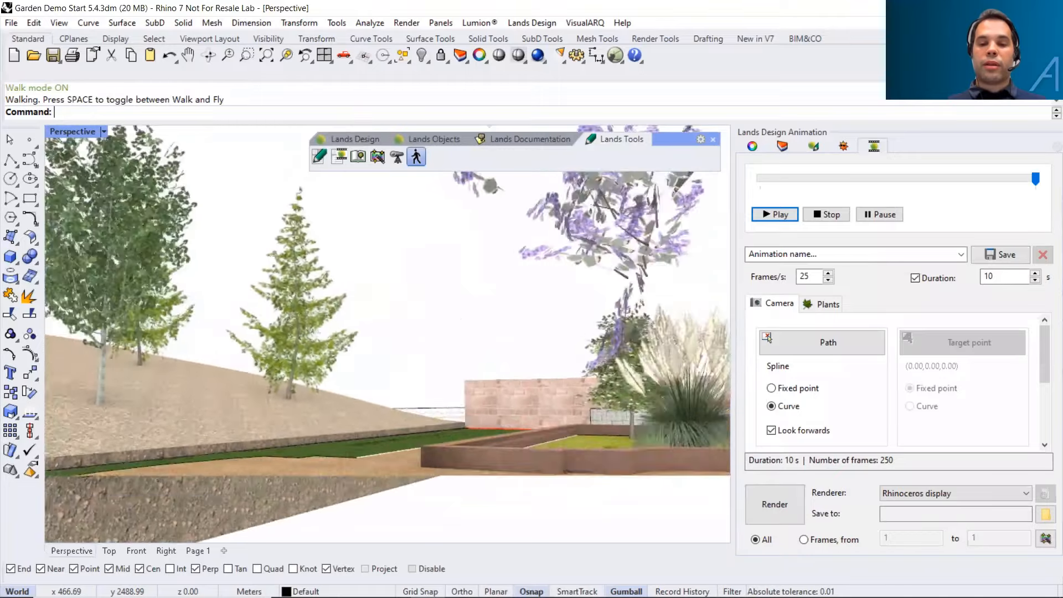
{"action": "key", "text": "Left"}
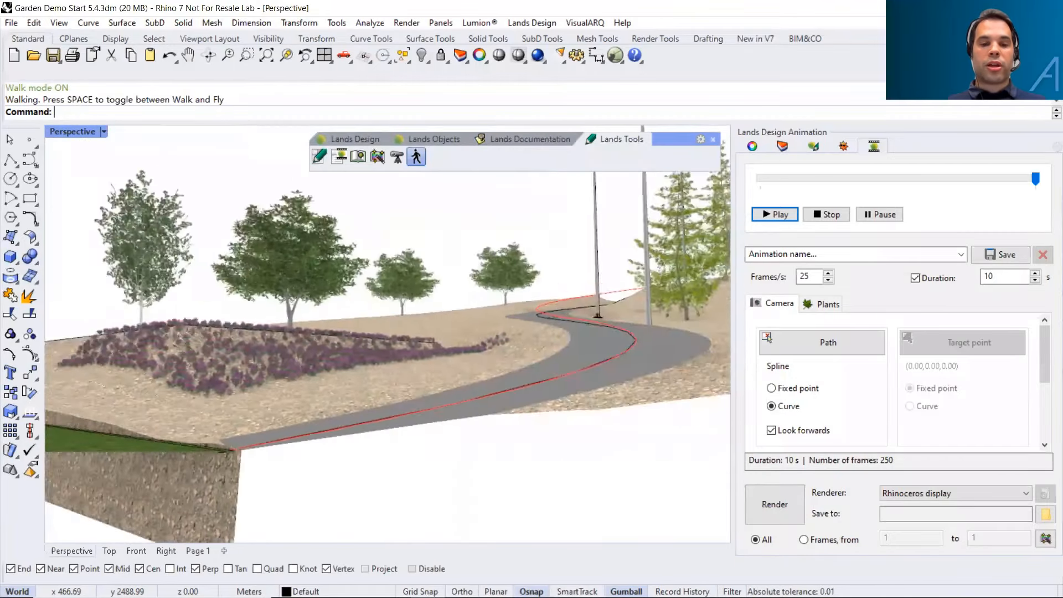
{"action": "key", "text": "Left"}
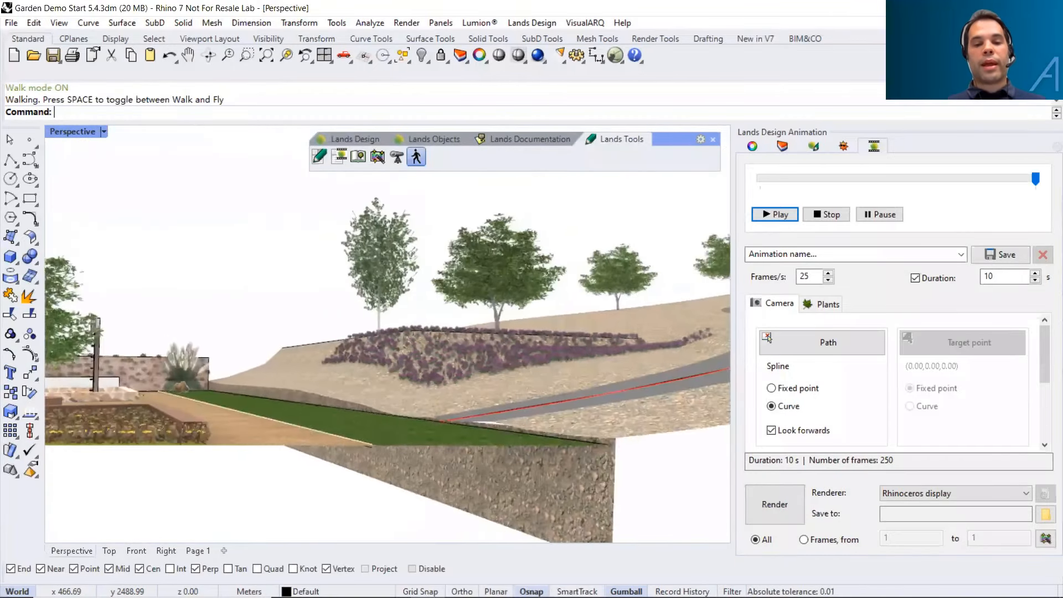
{"action": "key", "text": "Right"}
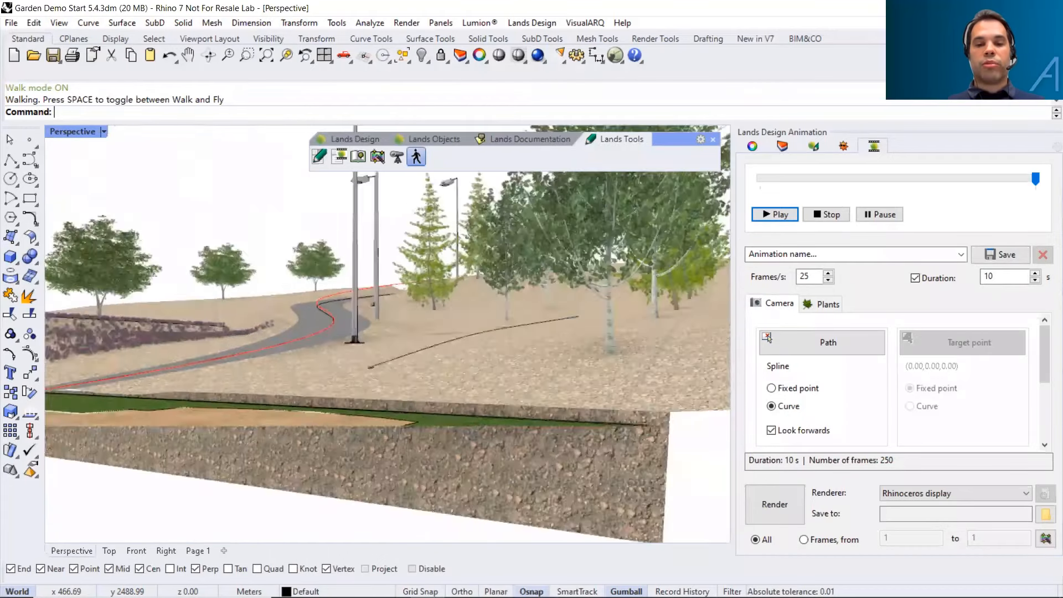
{"action": "key", "text": "Up"}
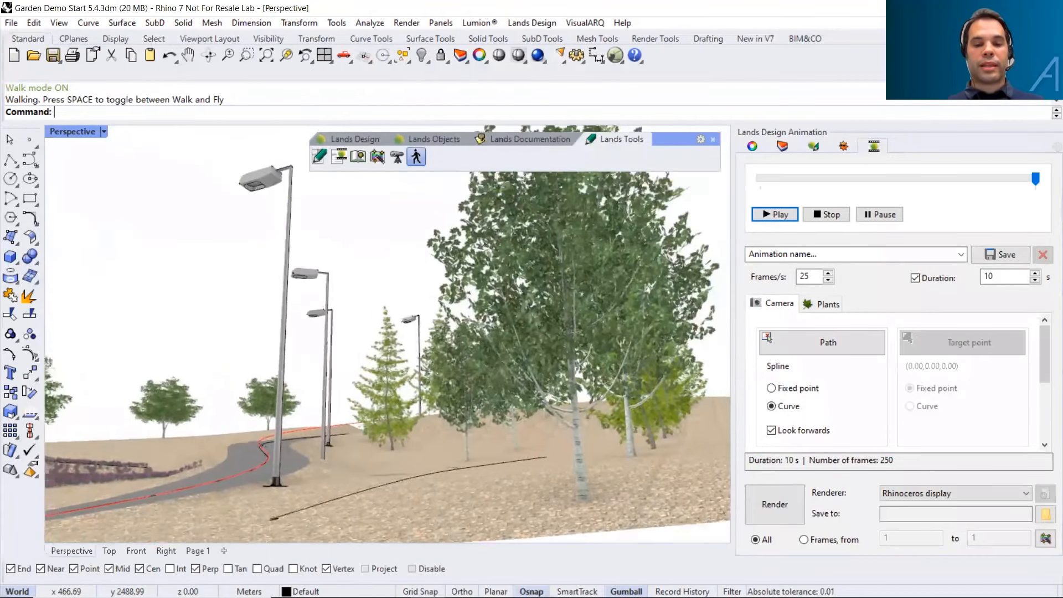
{"action": "key", "text": "Left"}
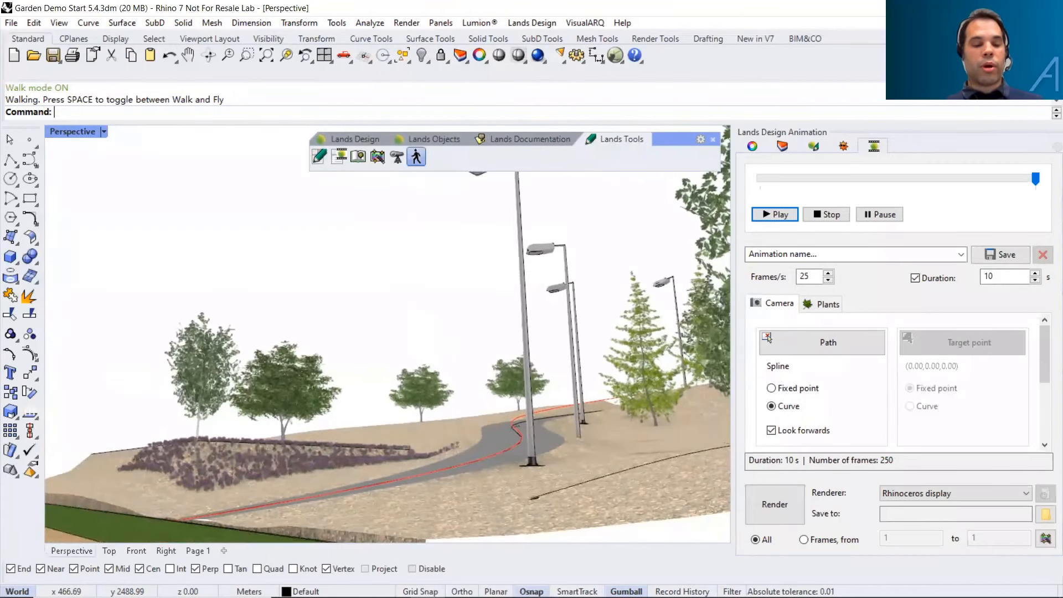
{"action": "key", "text": "Left"}
{"action": "key", "text": "Escape"}
Select the coordinate origin at the garden's pool-side corner and limit its abscissa (X) axis to a finite segment extending 1 each way
{"action": "scroll", "coordinate": [416, 340], "scroll_direction": "down", "scroll_amount": 5}
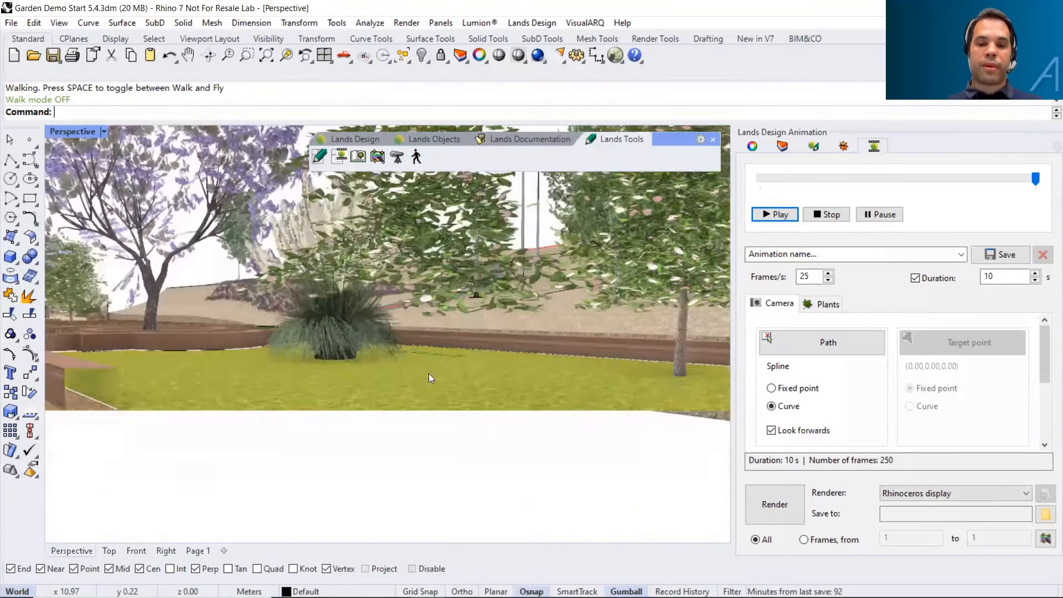
{"action": "right_click_drag", "start_coordinate": [432, 378], "coordinate": [545, 313]}
{"action": "scroll", "coordinate": [430, 379], "scroll_direction": "down", "scroll_amount": 10}
{"action": "scroll", "coordinate": [520, 343], "scroll_direction": "down", "scroll_amount": 4}
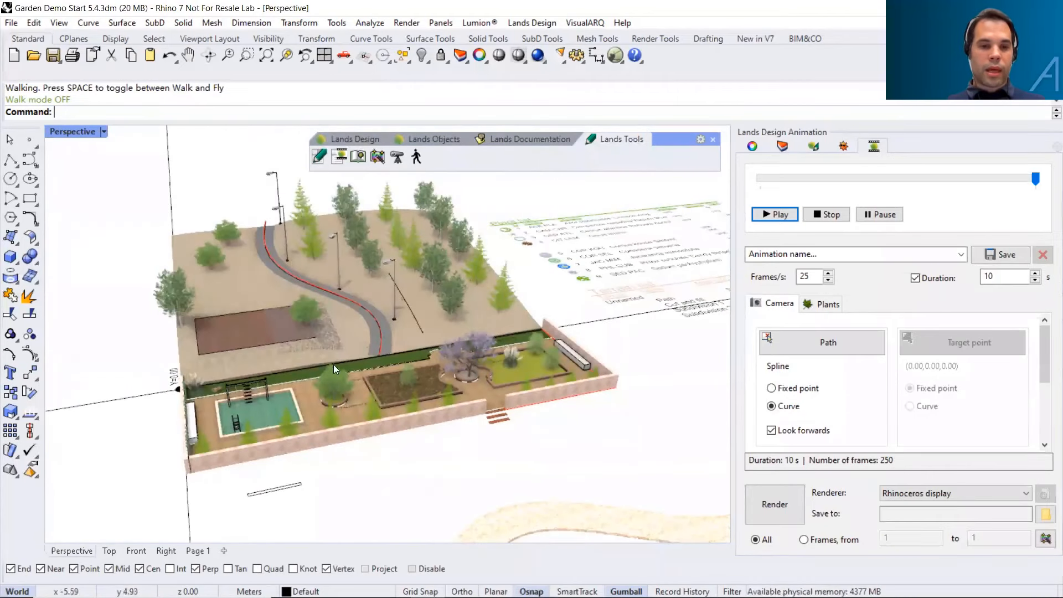
{"action": "right_click_drag", "start_coordinate": [333, 365], "coordinate": [374, 370], "text": "shift"}
{"action": "scroll", "coordinate": [322, 358], "scroll_direction": "up", "scroll_amount": 2}
{"action": "right_click_drag", "start_coordinate": [286, 304], "coordinate": [265, 283]}
{"action": "left_click_drag", "start_coordinate": [230, 191], "coordinate": [176, 172]}
{"action": "left_click_drag", "start_coordinate": [115, 355], "coordinate": [74, 425]}
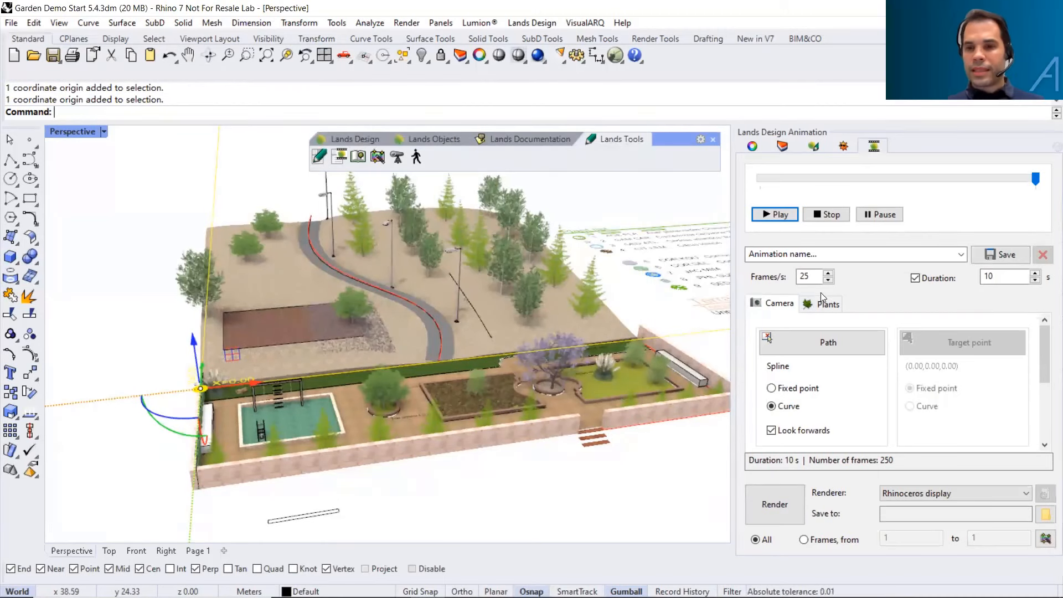
{"action": "left_click", "coordinate": [813, 146]}
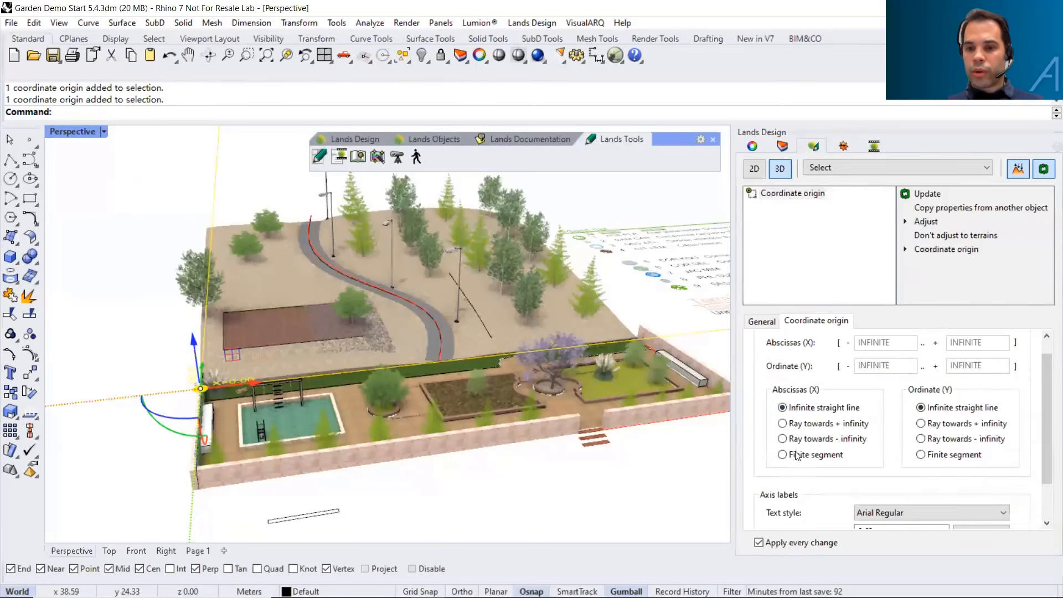
{"action": "left_click", "coordinate": [783, 455]}
{"action": "left_click_drag", "start_coordinate": [898, 344], "coordinate": [847, 347]}
{"action": "type", "text": "1"}
{"action": "left_click_drag", "start_coordinate": [982, 343], "coordinate": [933, 344]}
{"action": "type", "text": "1"}
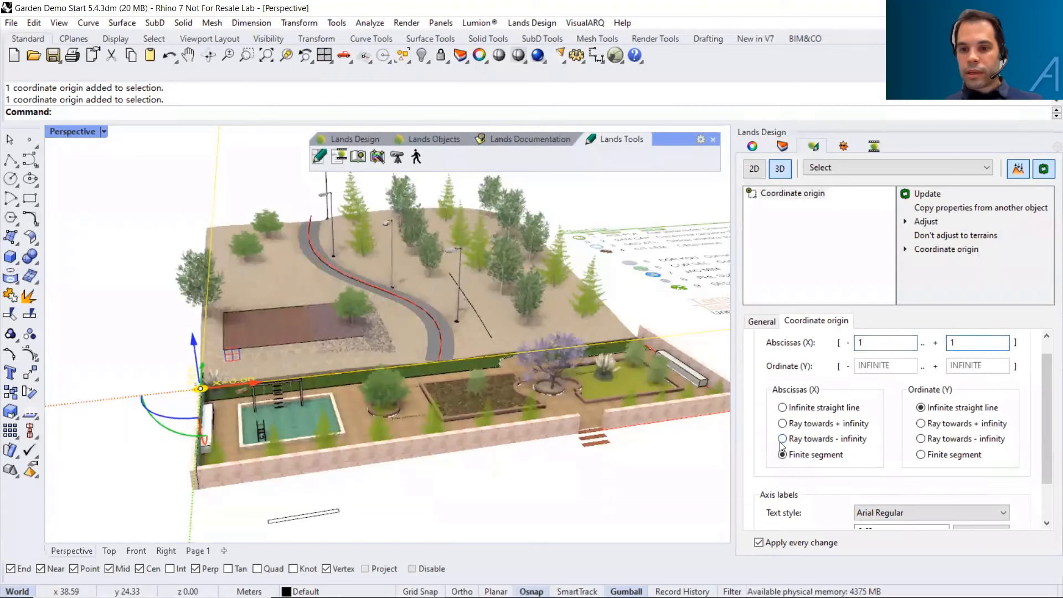
Limit the coordinate origin's ordinate (Y) axis to a finite segment extending 1 each way and deselect it
{"action": "left_click", "coordinate": [921, 455]}
{"action": "left_click_drag", "start_coordinate": [908, 366], "coordinate": [857, 367]}
{"action": "type", "text": "1"}
{"action": "left_click_drag", "start_coordinate": [991, 367], "coordinate": [946, 371]}
{"action": "type", "text": "1"}
{"action": "right_click_drag", "start_coordinate": [545, 407], "coordinate": [473, 224]}
{"action": "scroll", "coordinate": [474, 226], "scroll_direction": "up", "scroll_amount": 4}
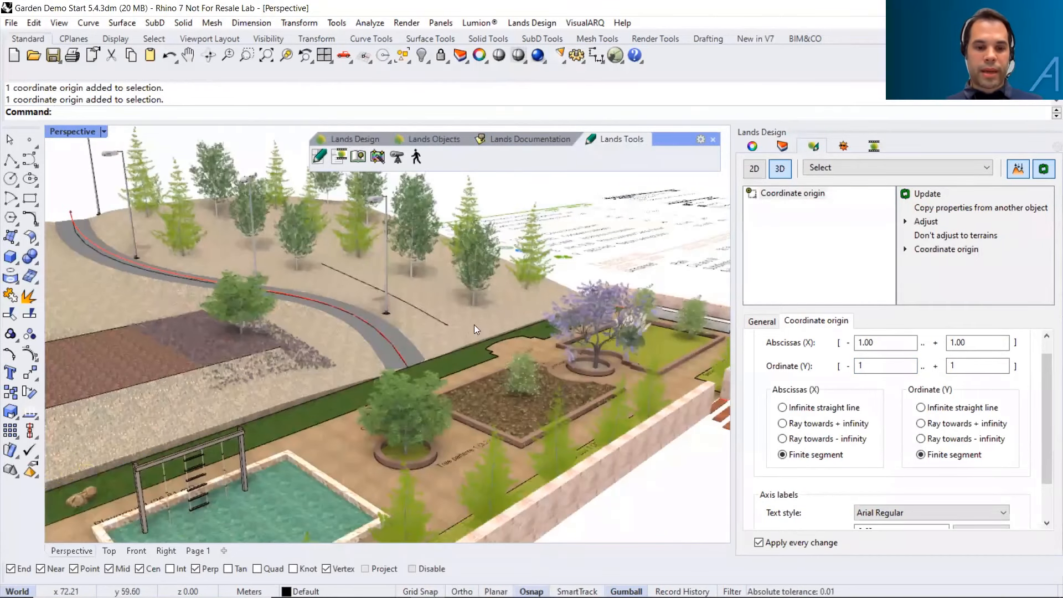
{"action": "key", "text": "Escape"}
Walk through the garden in Walk mode, past the pool and along the hillside path to the planting beds, and leave Walk mode
{"action": "left_click", "coordinate": [417, 155]}
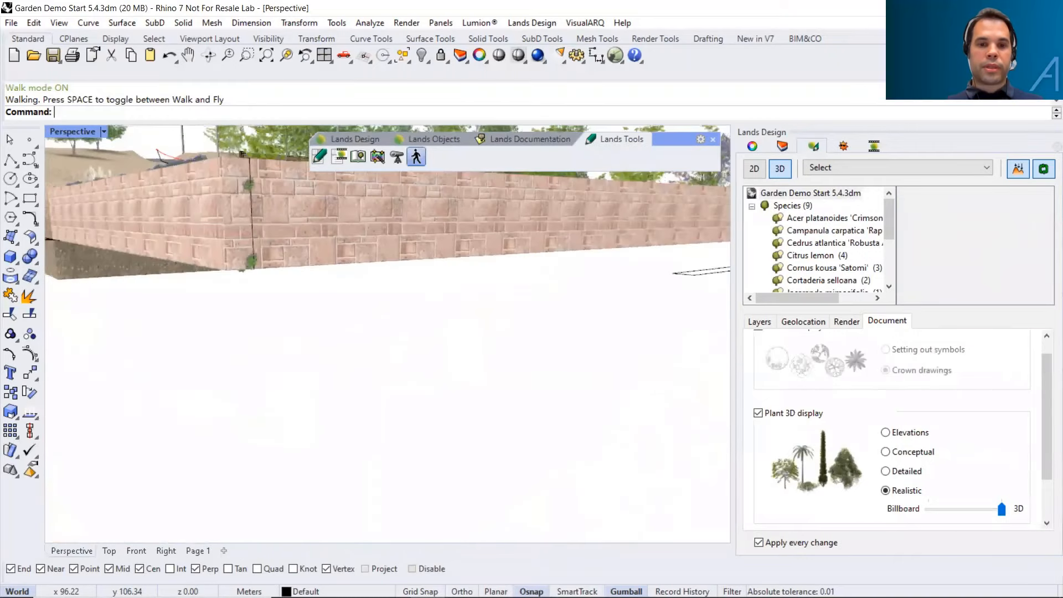
{"action": "key", "text": "Up"}
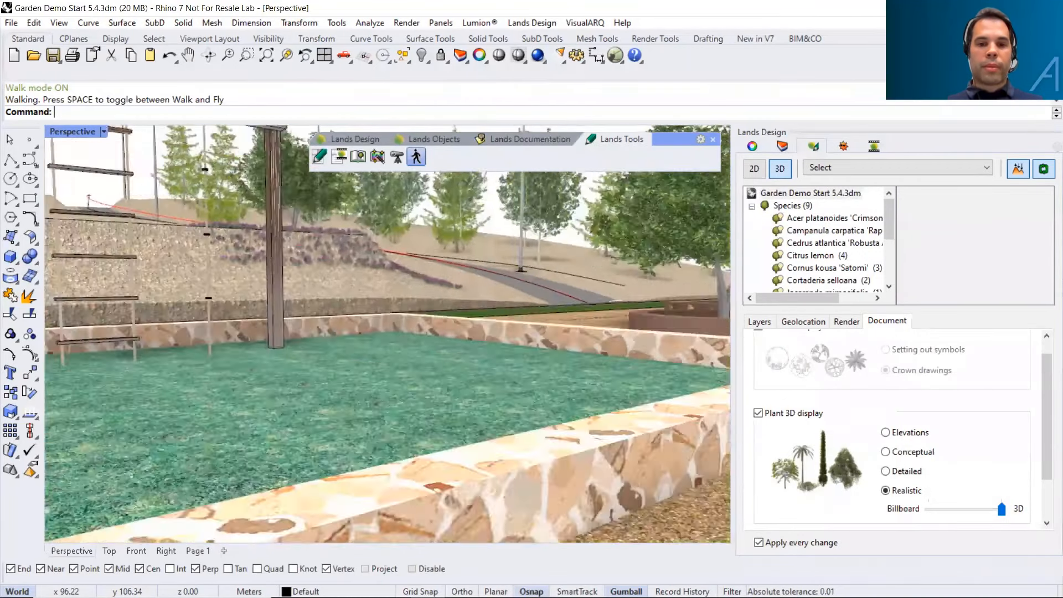
{"action": "key", "text": "Left"}
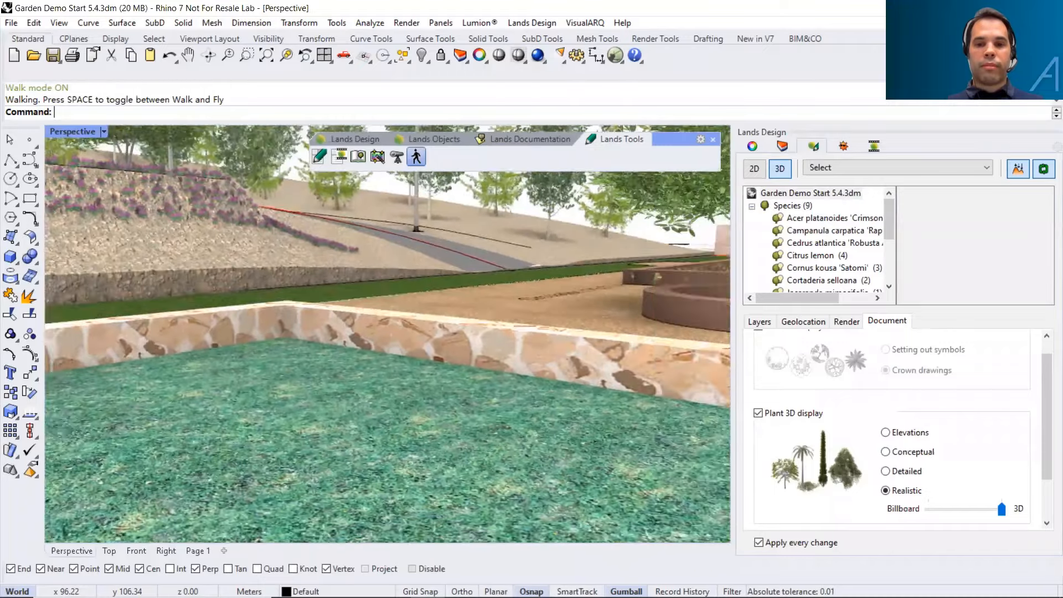
{"action": "key", "text": "Left"}
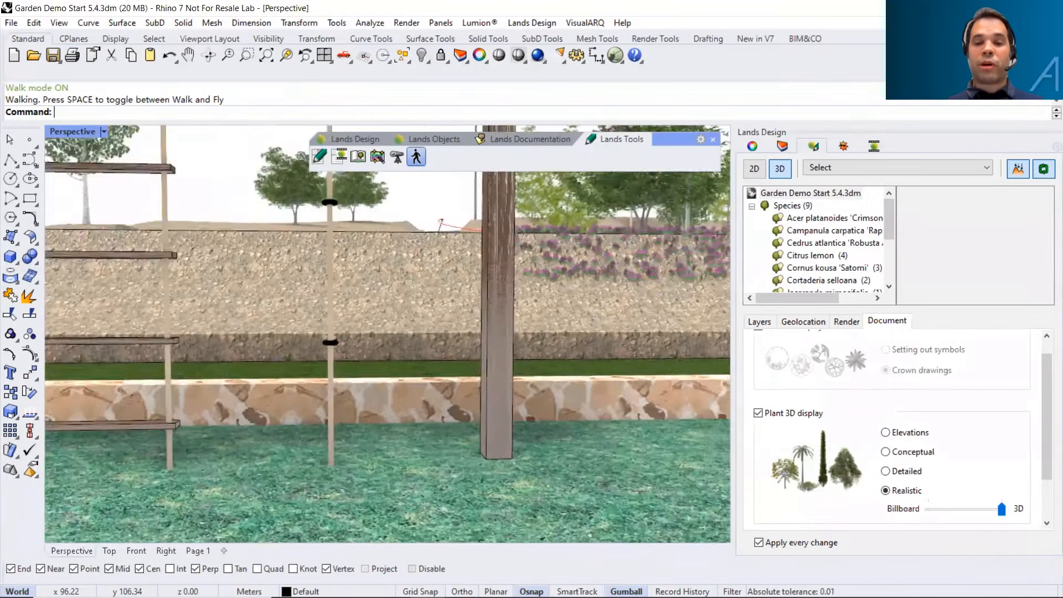
{"action": "key", "text": "Up"}
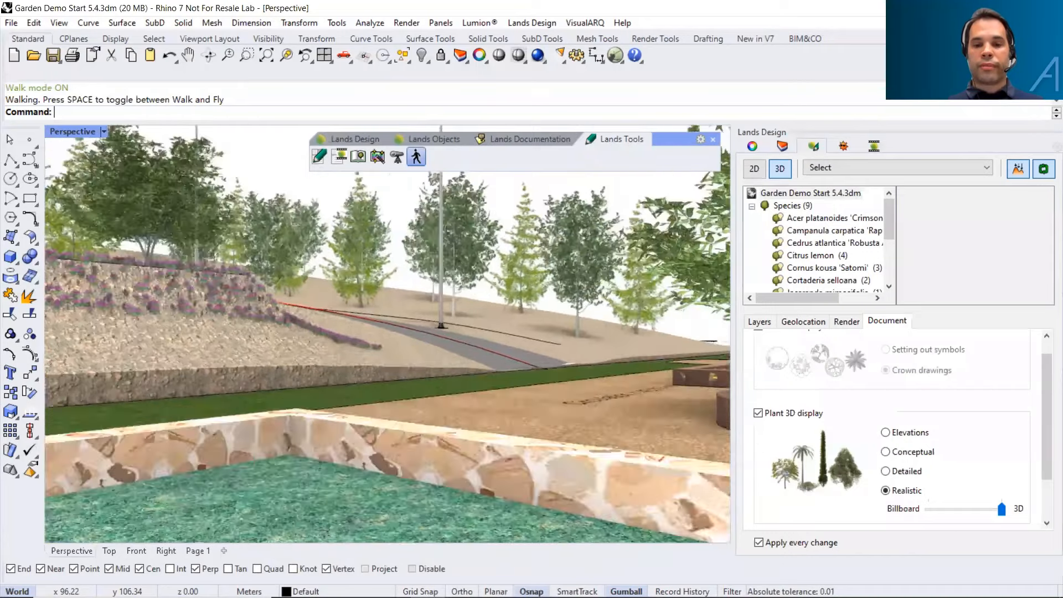
{"action": "key", "text": "Up"}
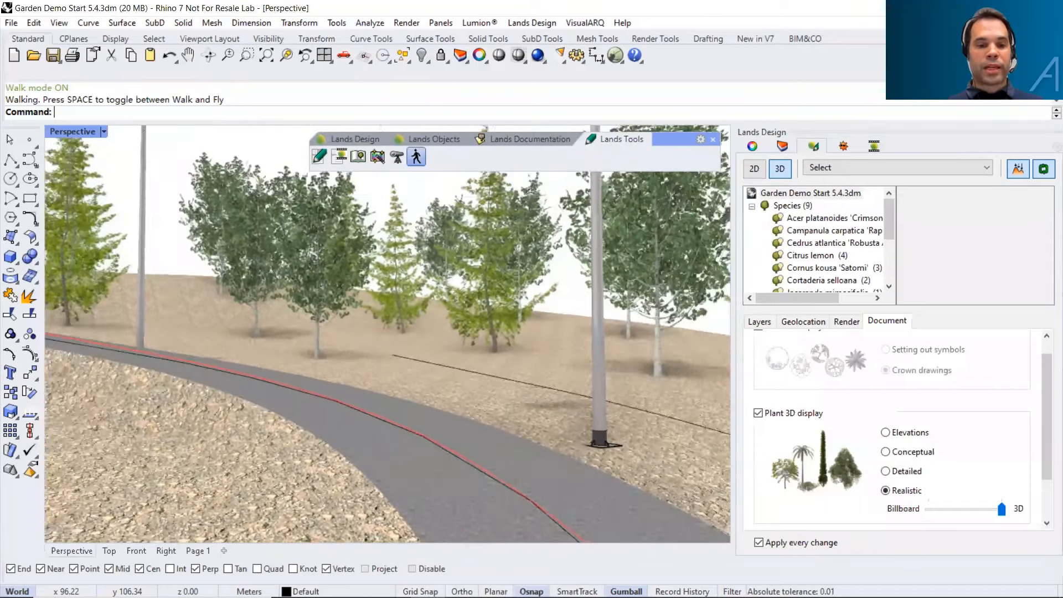
{"action": "key", "text": "Up"}
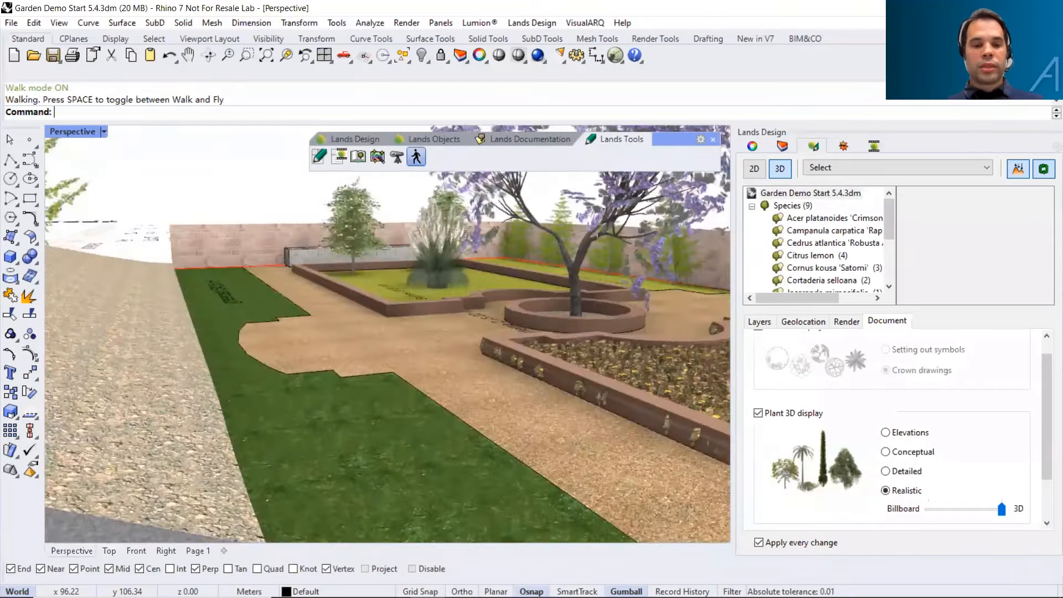
{"action": "key", "text": "Escape"}
{"action": "scroll", "coordinate": [249, 359], "scroll_direction": "down", "scroll_amount": 10}
{"action": "right_click_drag", "start_coordinate": [249, 360], "coordinate": [166, 382]}
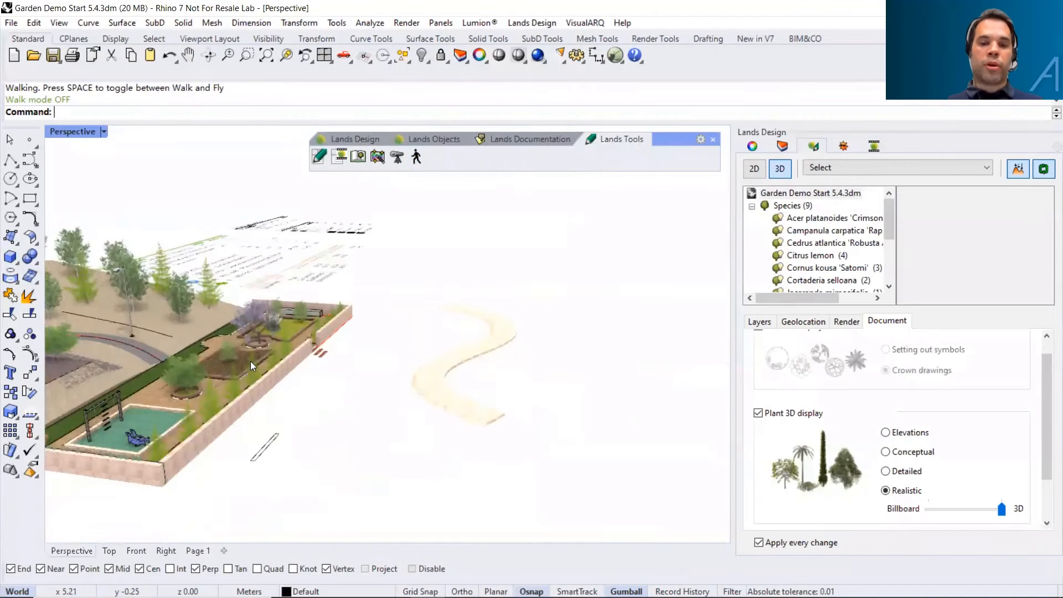
{"action": "right_click_drag", "start_coordinate": [276, 347], "coordinate": [433, 349], "text": "shift"}
Open the Lands Design Help and read the Walk mode topic under Tools, including the Walk/Fly mode controllers
{"action": "left_click", "coordinate": [540, 24]}
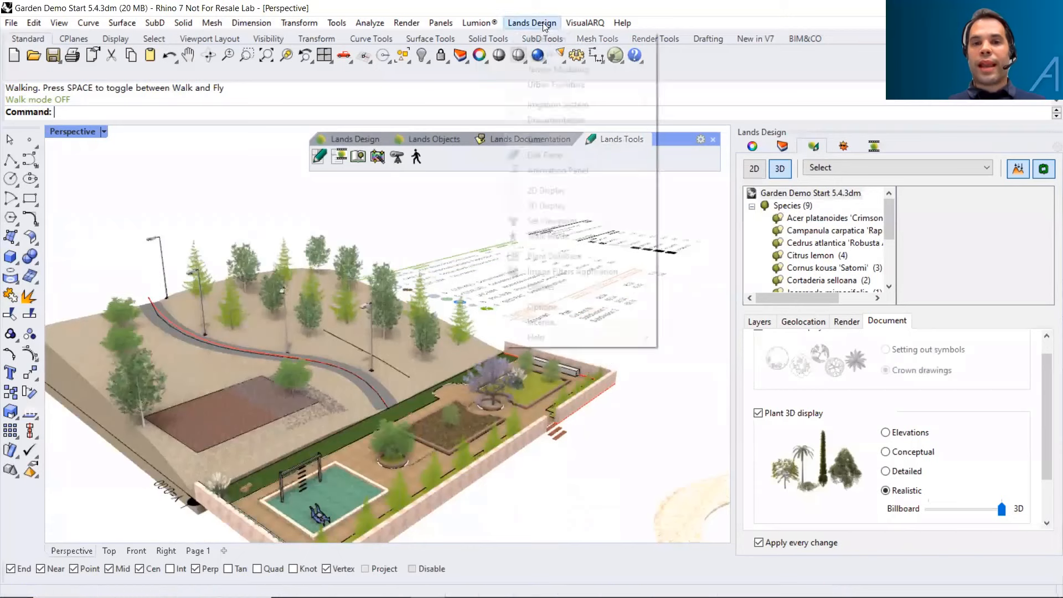
{"action": "mouse_move", "coordinate": [579, 337]}
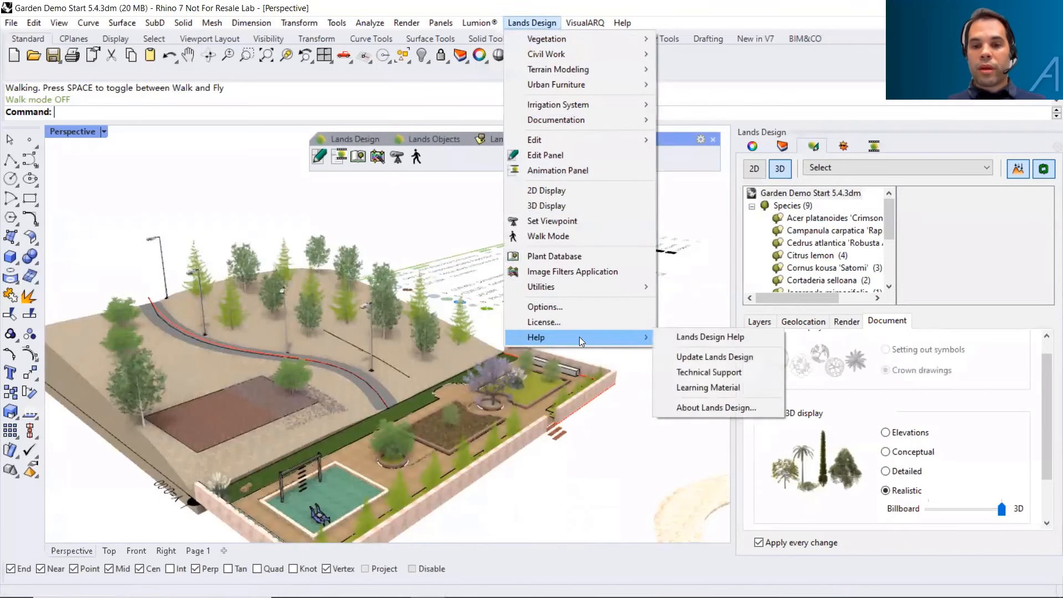
{"action": "left_click", "coordinate": [675, 336]}
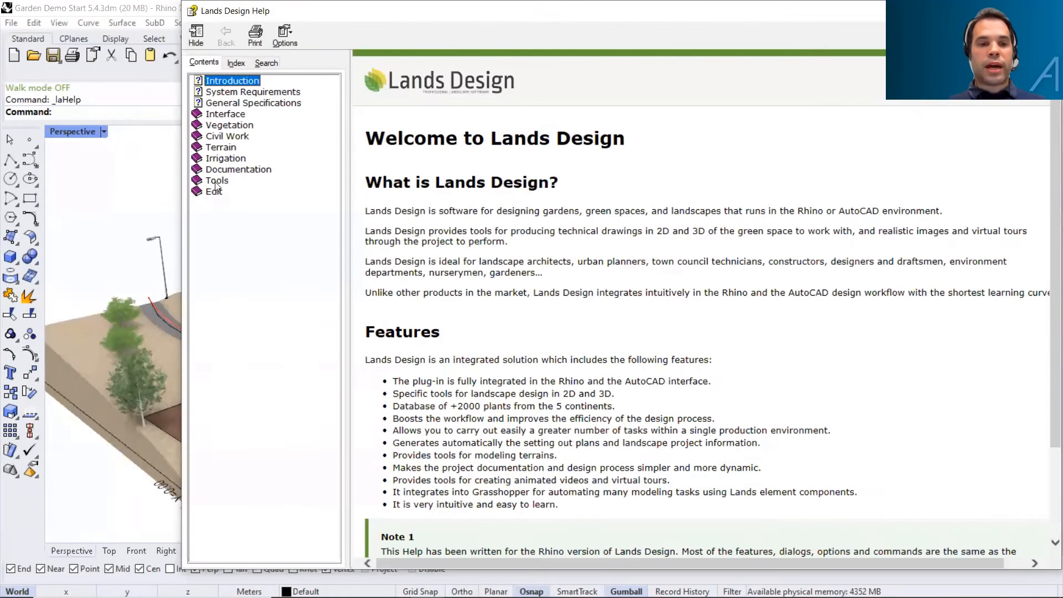
{"action": "left_click", "coordinate": [216, 183]}
{"action": "left_click", "coordinate": [231, 248]}
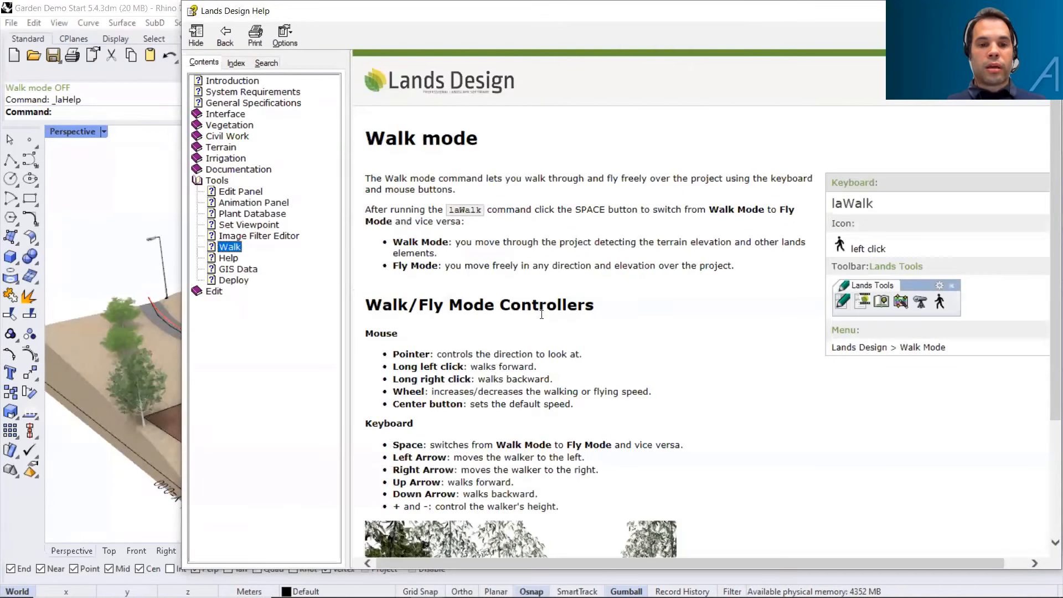
{"action": "scroll", "coordinate": [433, 429], "scroll_direction": "down", "scroll_amount": 2}
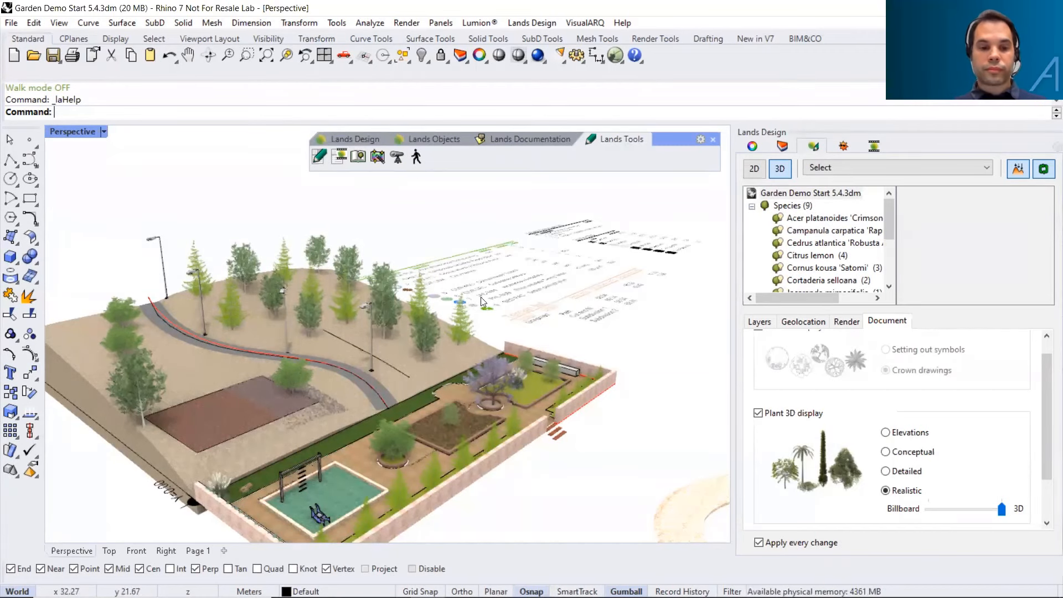
Dismiss the low storage space notification and look at the whole garden from its entrance side
{"action": "right_click_drag", "start_coordinate": [553, 350], "coordinate": [507, 356]}
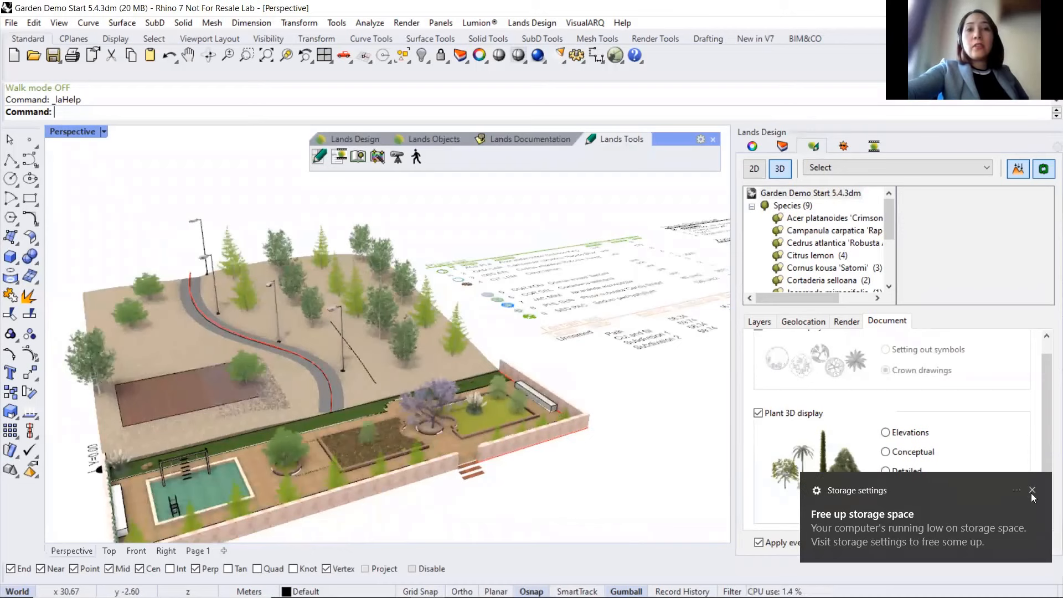
{"action": "left_click", "coordinate": [1032, 491]}
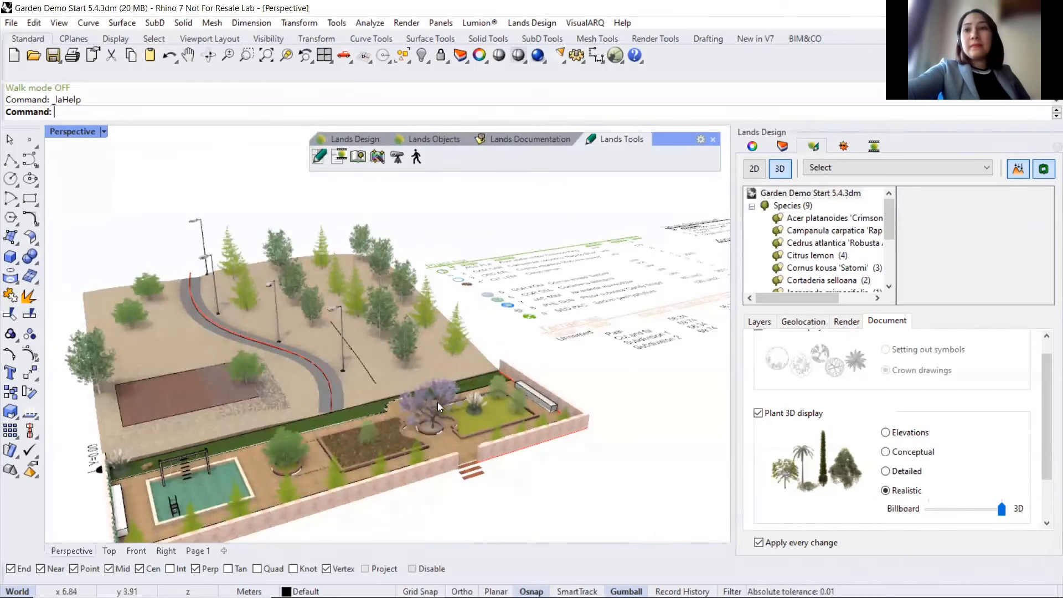
{"action": "mouse_move", "coordinate": [443, 401]}
{"action": "right_mouse_down"}
{"action": "mouse_move", "coordinate": [489, 374]}
{"action": "mouse_move", "coordinate": [447, 386]}
{"action": "right_mouse_up"}
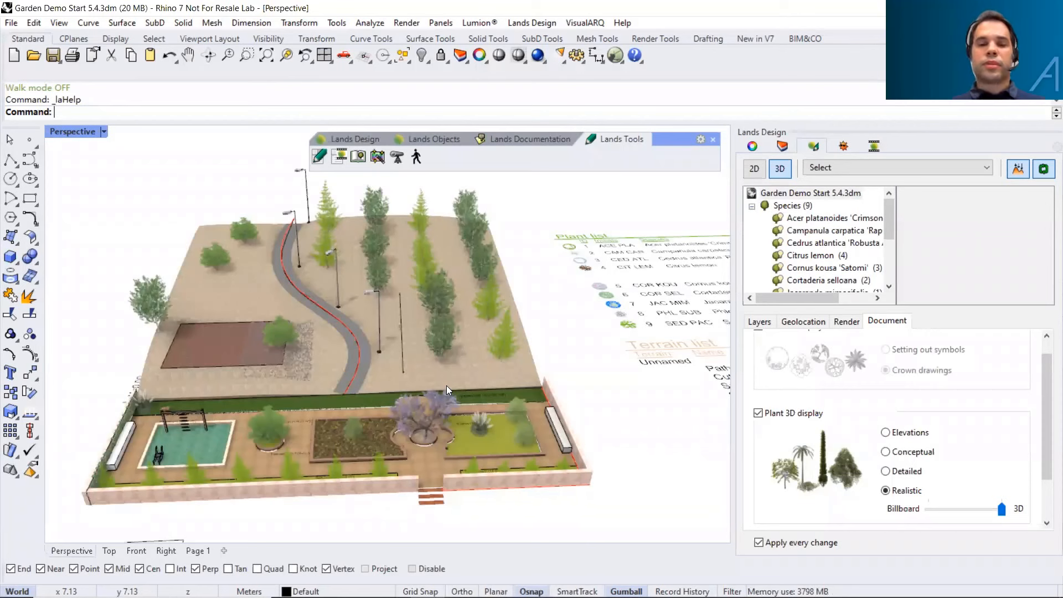
{"action": "right_click_drag", "start_coordinate": [438, 365], "coordinate": [436, 371]}
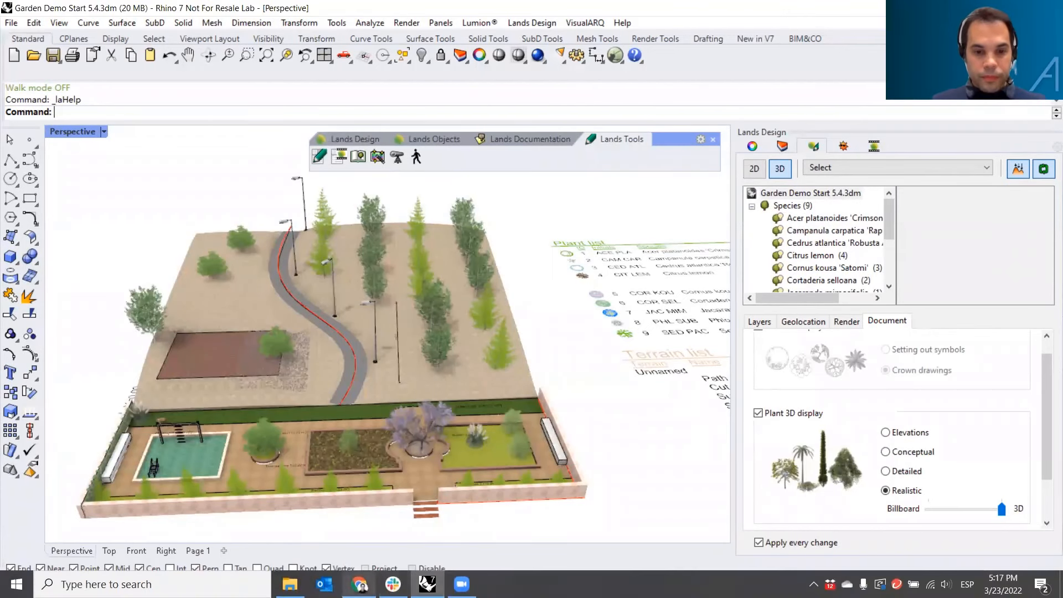
Switch to the Lands Design website in the browser and look through its Projects gallery
{"action": "left_click", "coordinate": [361, 576]}
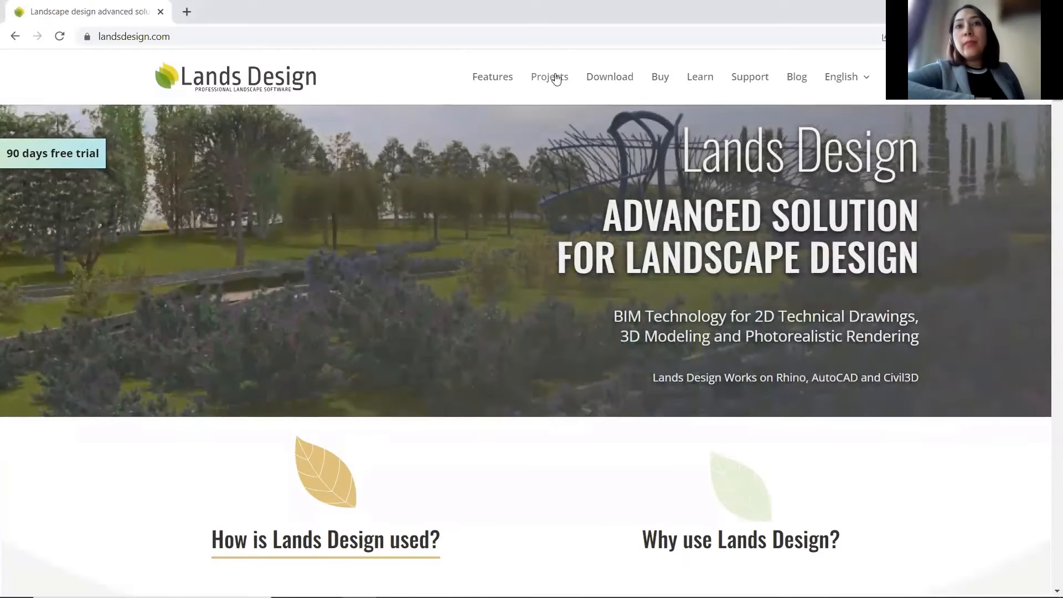
{"action": "left_click", "coordinate": [553, 77]}
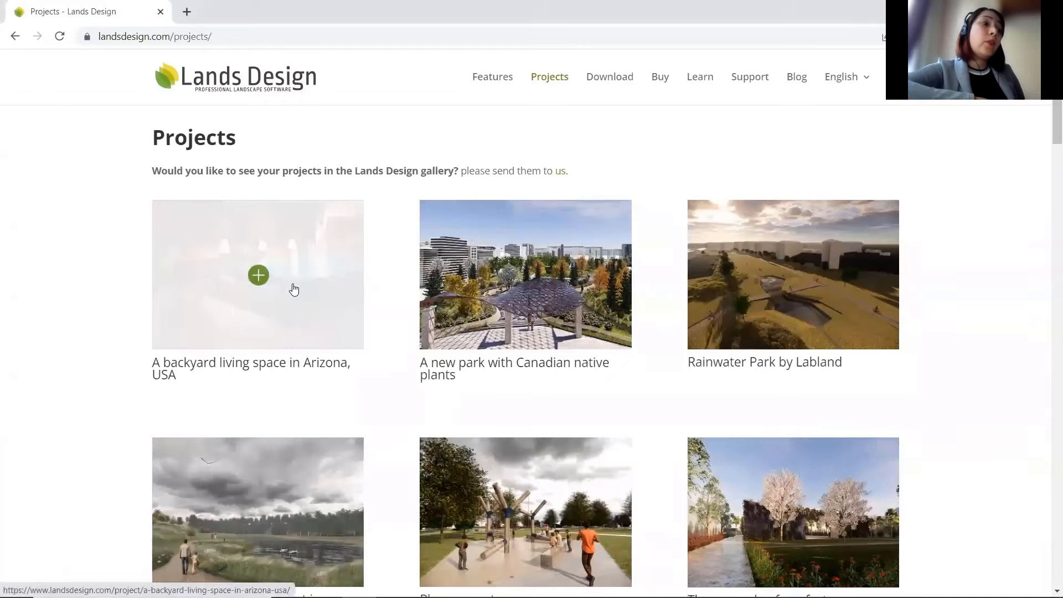
{"action": "scroll", "coordinate": [294, 289], "scroll_direction": "down", "scroll_amount": 1}
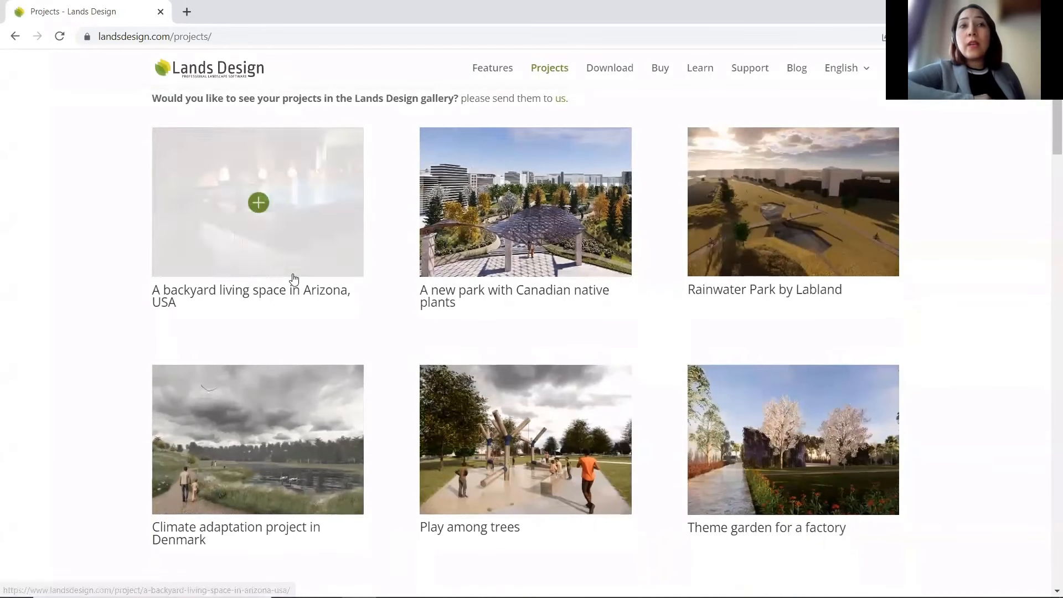
{"action": "scroll", "coordinate": [294, 276], "scroll_direction": "down", "scroll_amount": 3}
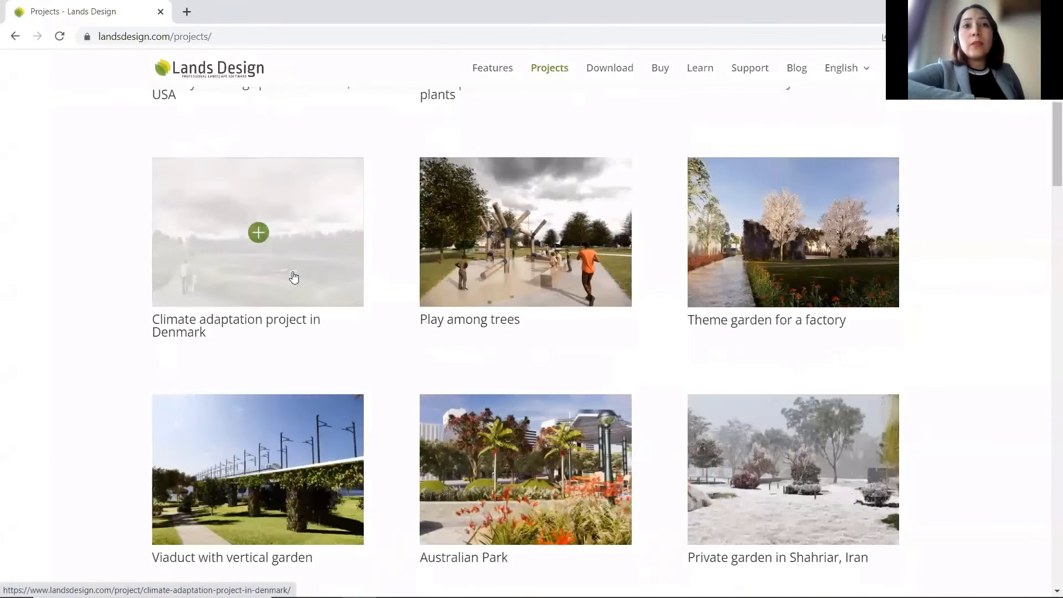
{"action": "scroll", "coordinate": [504, 418], "scroll_direction": "down", "scroll_amount": 1}
Open the Australian Park project and play its realistic animation video
{"action": "left_click", "coordinate": [507, 417]}
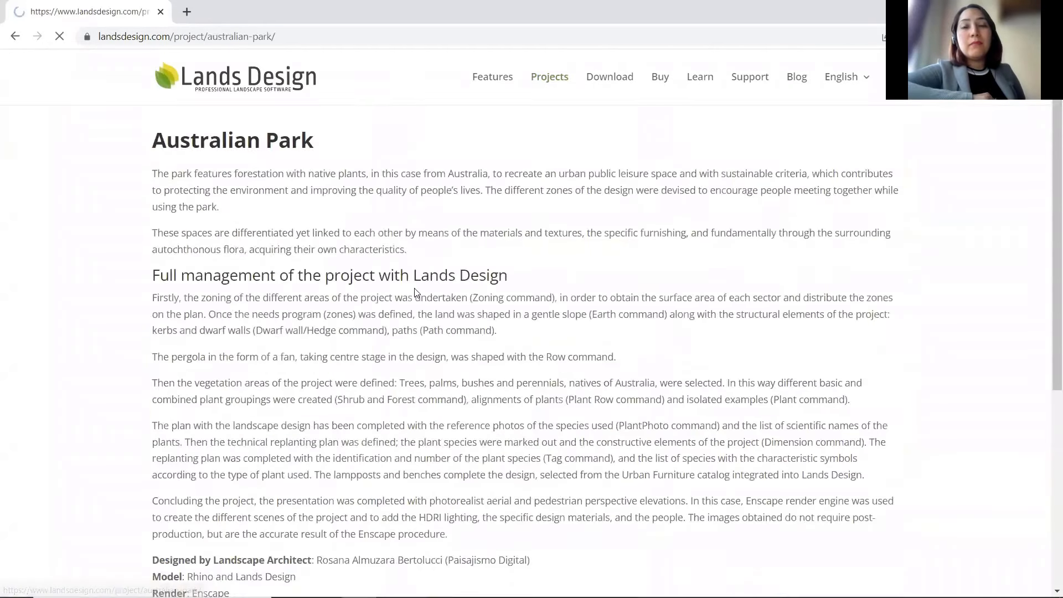
{"action": "scroll", "coordinate": [419, 285], "scroll_direction": "down", "scroll_amount": 8}
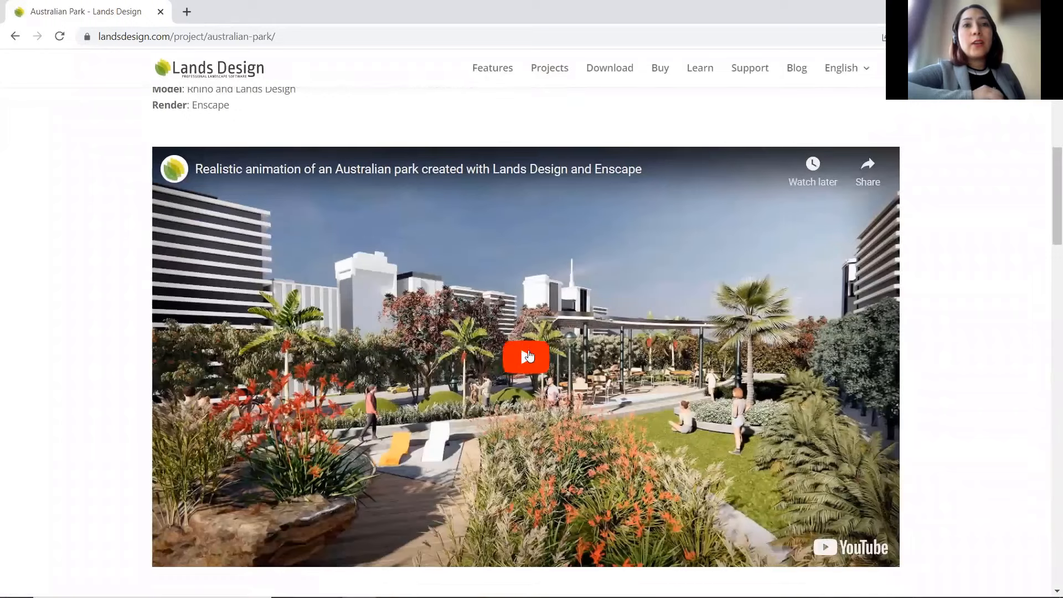
{"action": "left_click", "coordinate": [528, 355]}
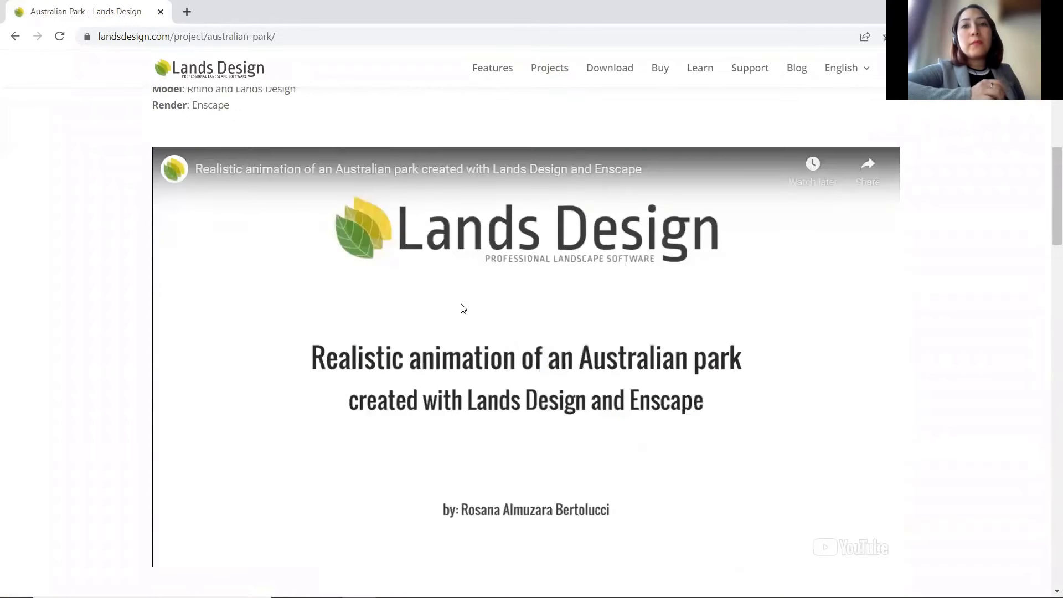
{"action": "scroll", "coordinate": [476, 321], "scroll_direction": "down", "scroll_amount": 1}
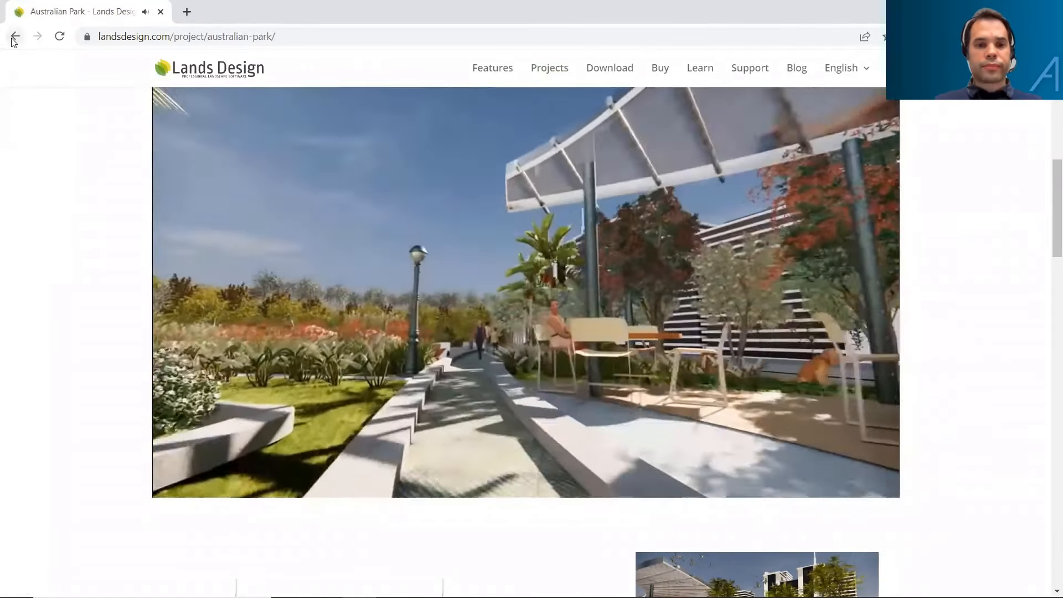
Return to the Projects gallery, view the Persian garden in Queytarieh, Tehran project and go back to the gallery
{"action": "left_click", "coordinate": [15, 36]}
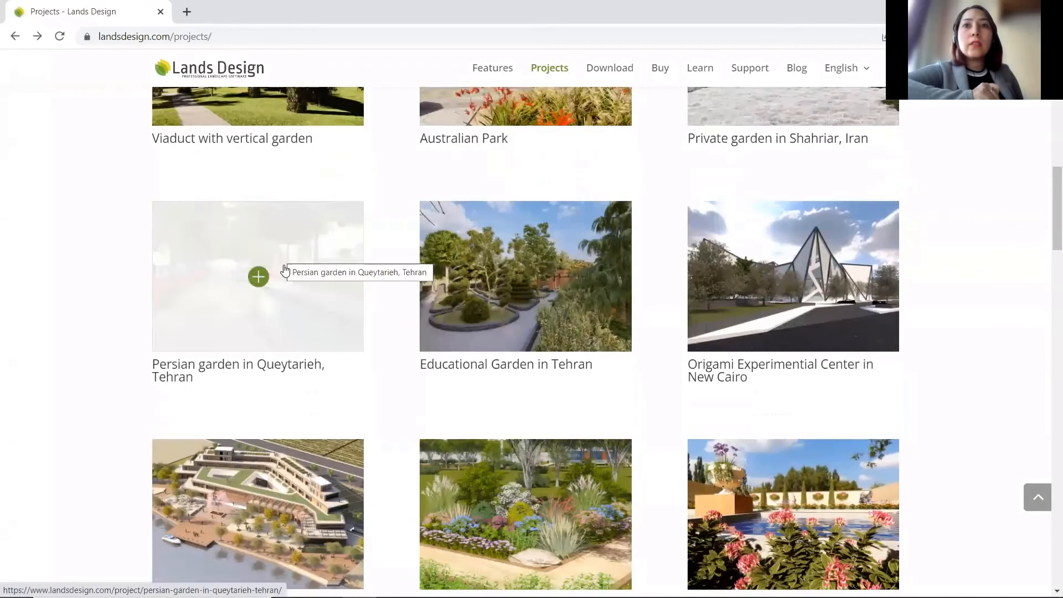
{"action": "left_click", "coordinate": [285, 271]}
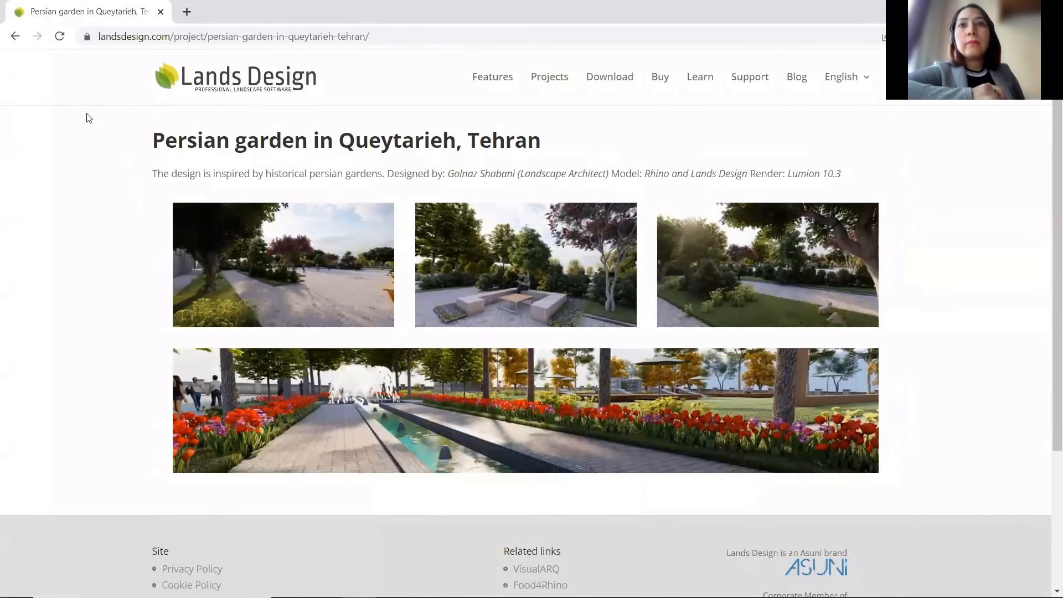
{"action": "left_click", "coordinate": [15, 36]}
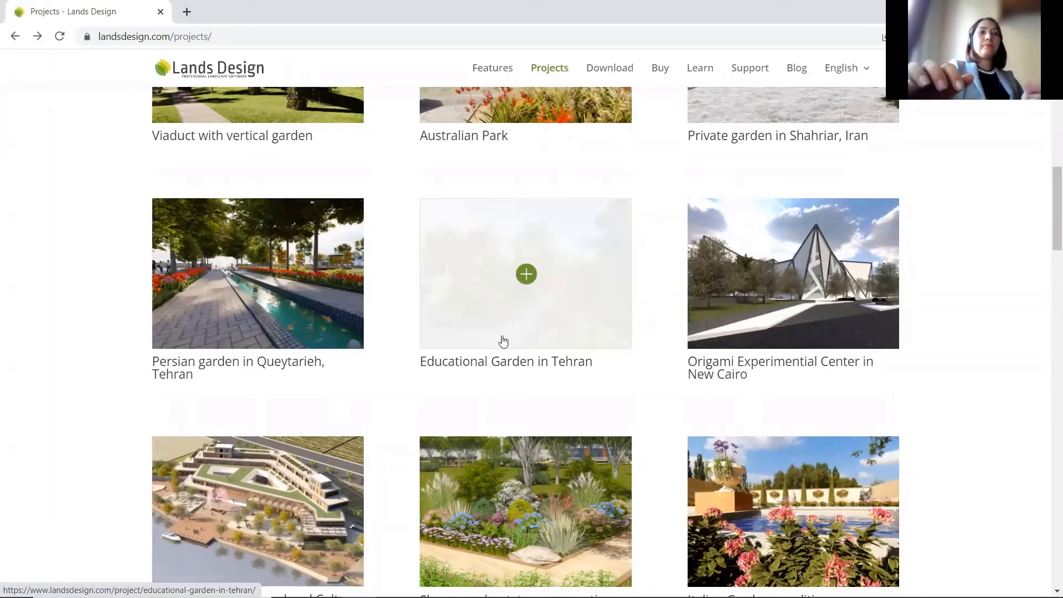
Switch back to Rhino and launch Grasshopper from the garden model
{"action": "left_click", "coordinate": [428, 585]}
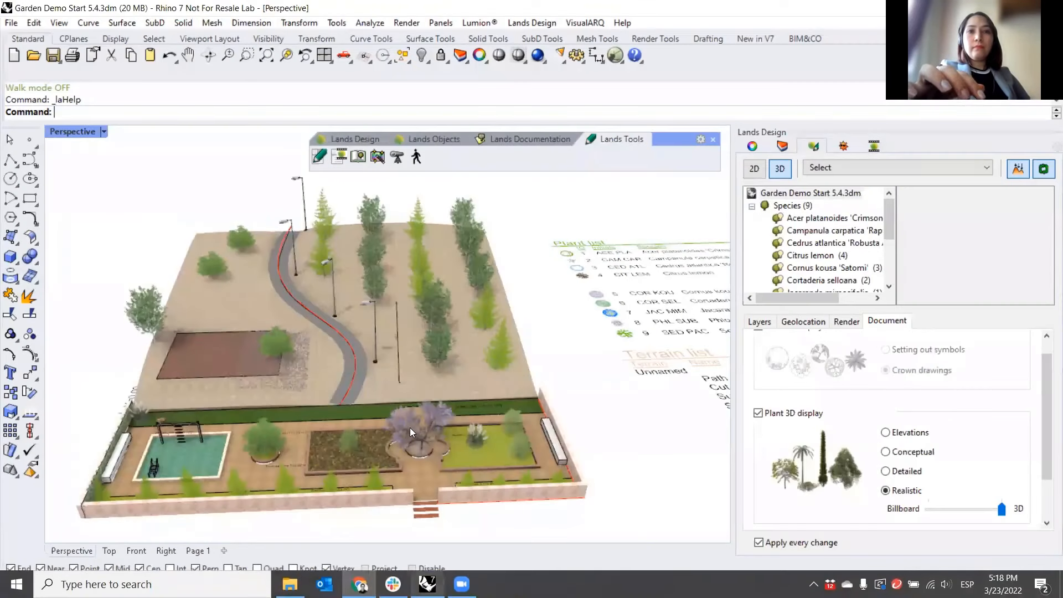
{"action": "right_click_drag", "start_coordinate": [485, 436], "coordinate": [502, 388]}
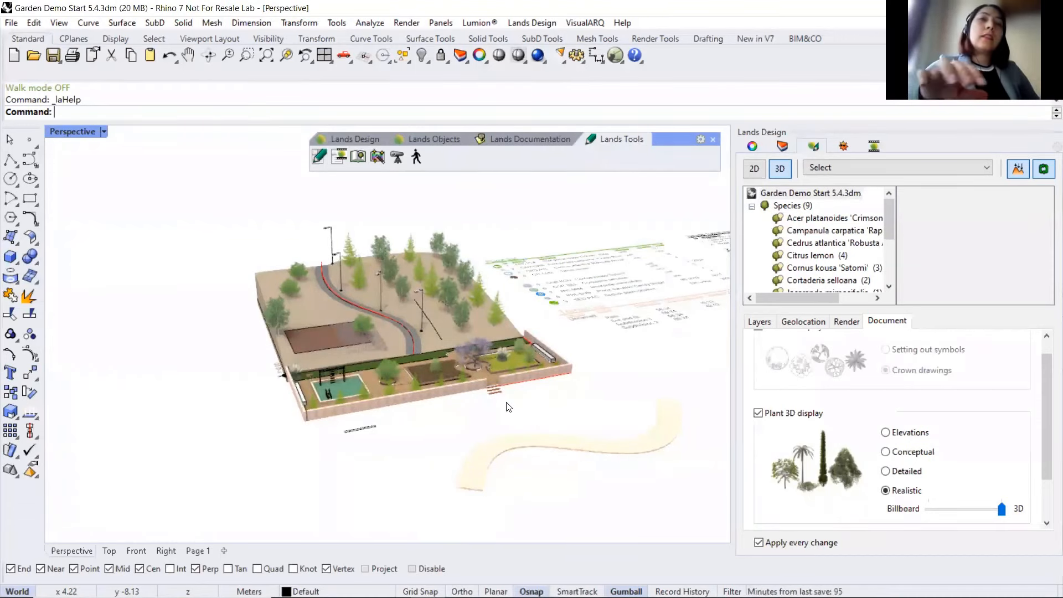
{"action": "right_click_drag", "start_coordinate": [506, 402], "coordinate": [433, 401], "text": "shift"}
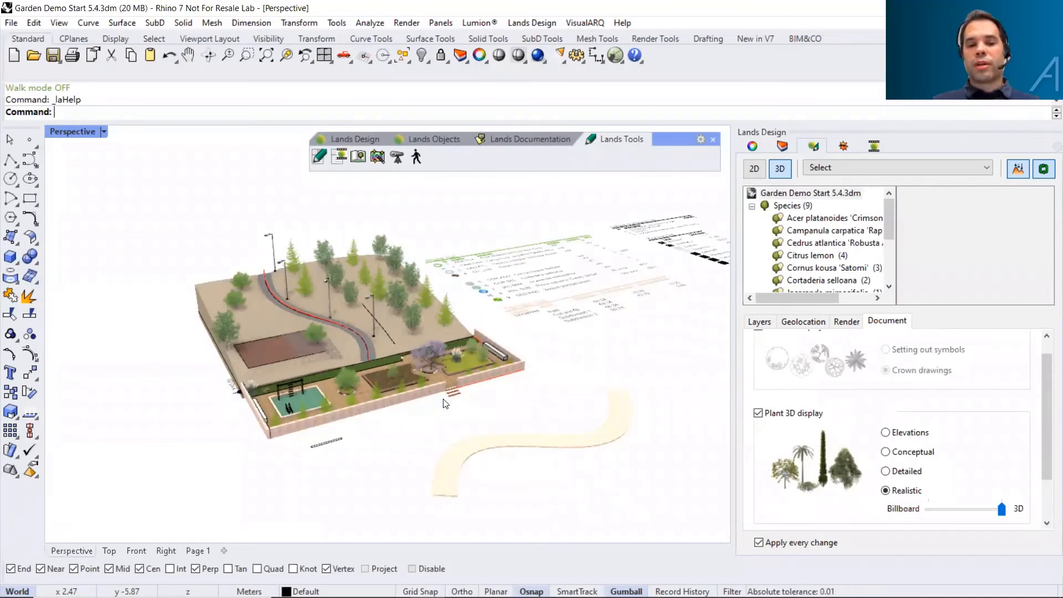
{"action": "scroll", "coordinate": [444, 403], "scroll_direction": "up", "scroll_amount": 1}
{"action": "type", "text": "Grasshopper"}
{"action": "key", "text": "Return"}
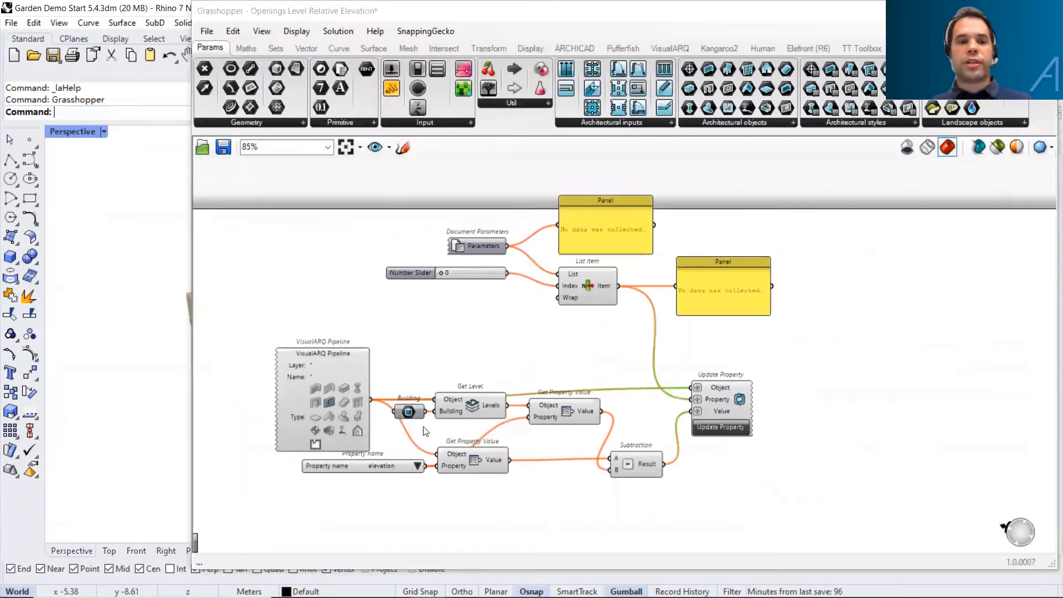
Create a new Grasshopper document and narrow the Grasshopper window so the garden's Perspective view stays visible beside it
{"action": "left_click", "coordinate": [207, 31]}
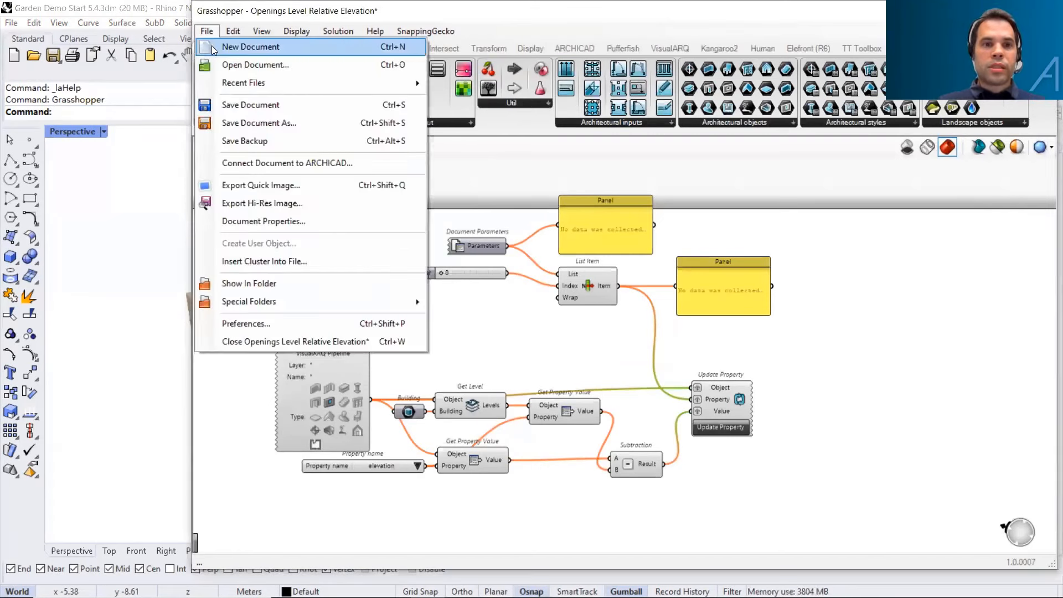
{"action": "left_click", "coordinate": [231, 43]}
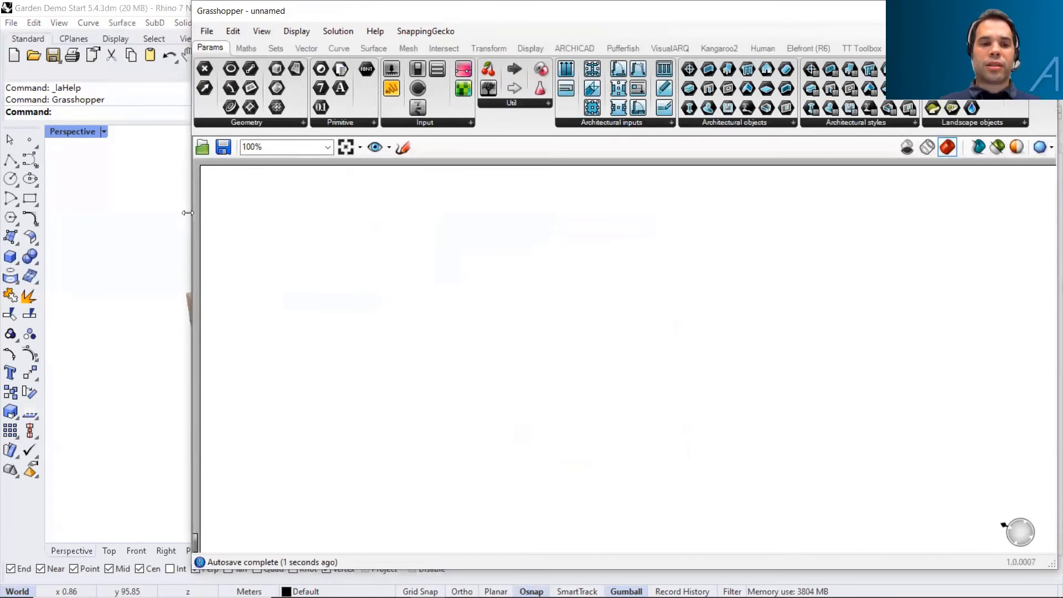
{"action": "left_click_drag", "start_coordinate": [192, 190], "coordinate": [545, 190]}
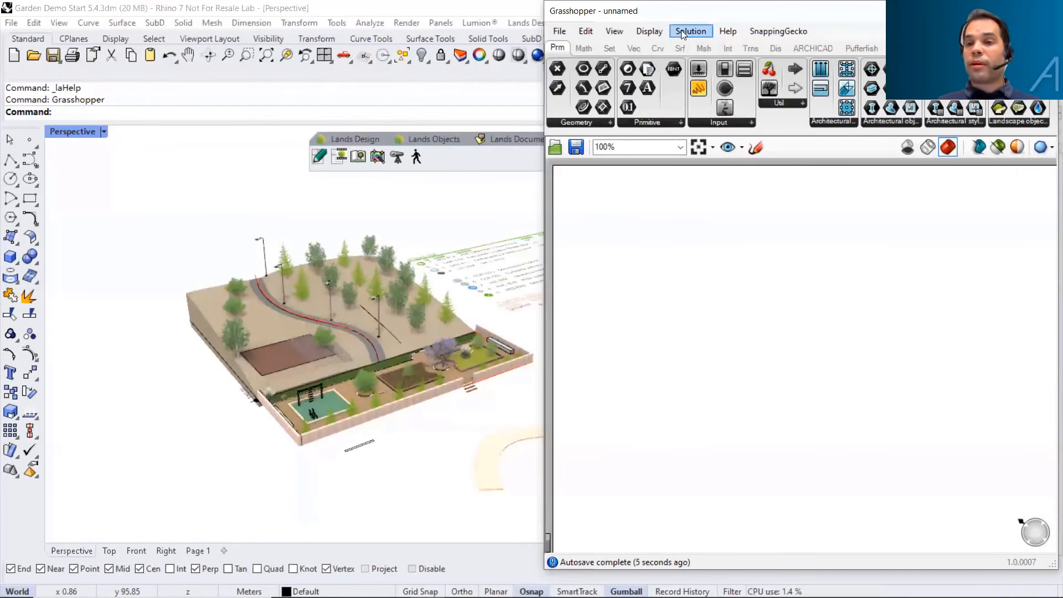
Shift the Grasshopper window to the lower left and place a Lands Design Plant component on the canvas
{"action": "left_click_drag", "start_coordinate": [722, 12], "coordinate": [659, 39]}
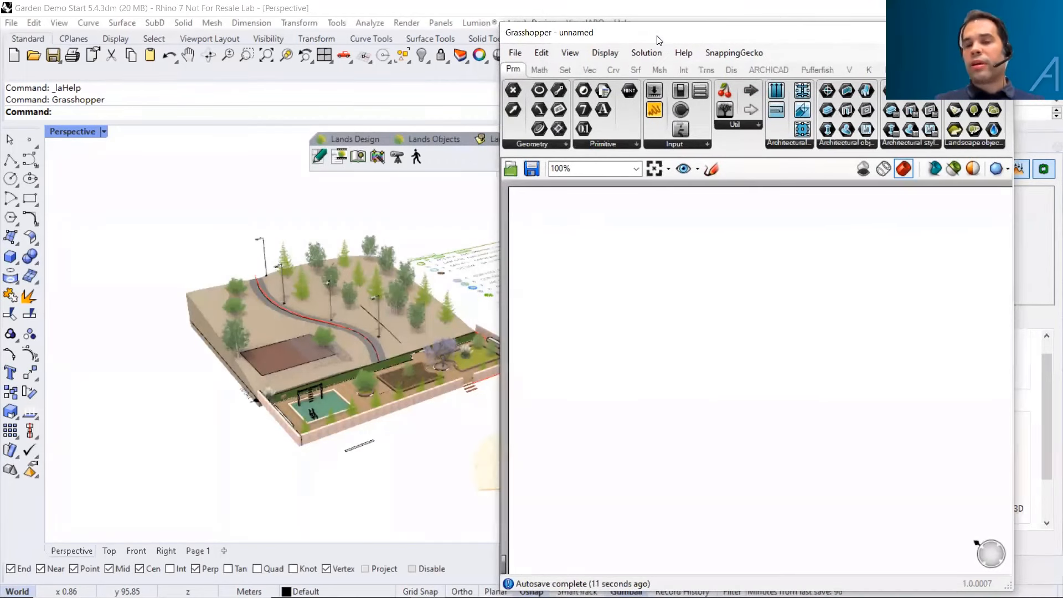
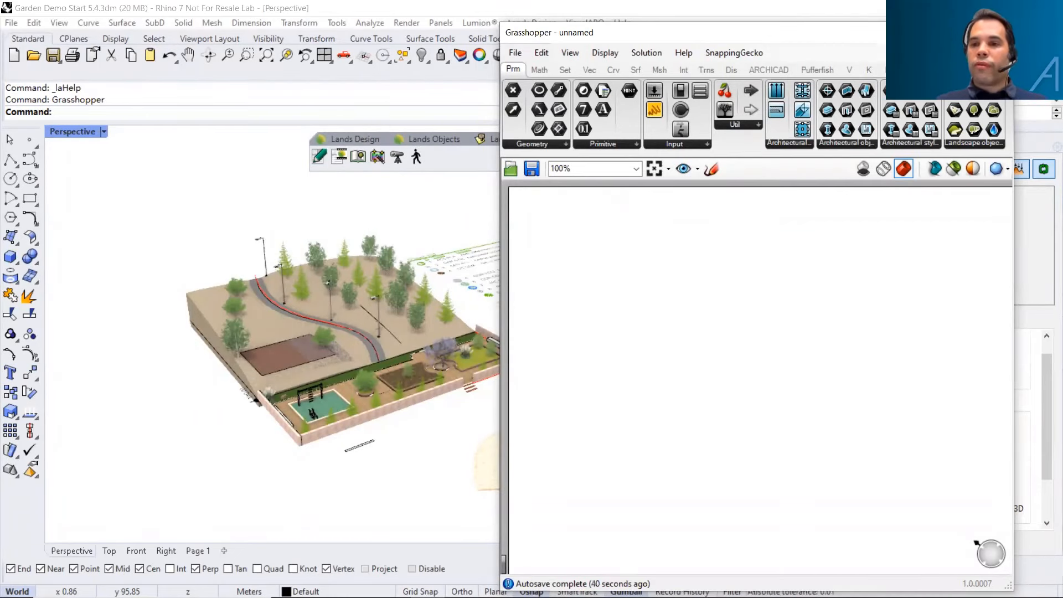
{"action": "left_click", "coordinate": [908, 70]}
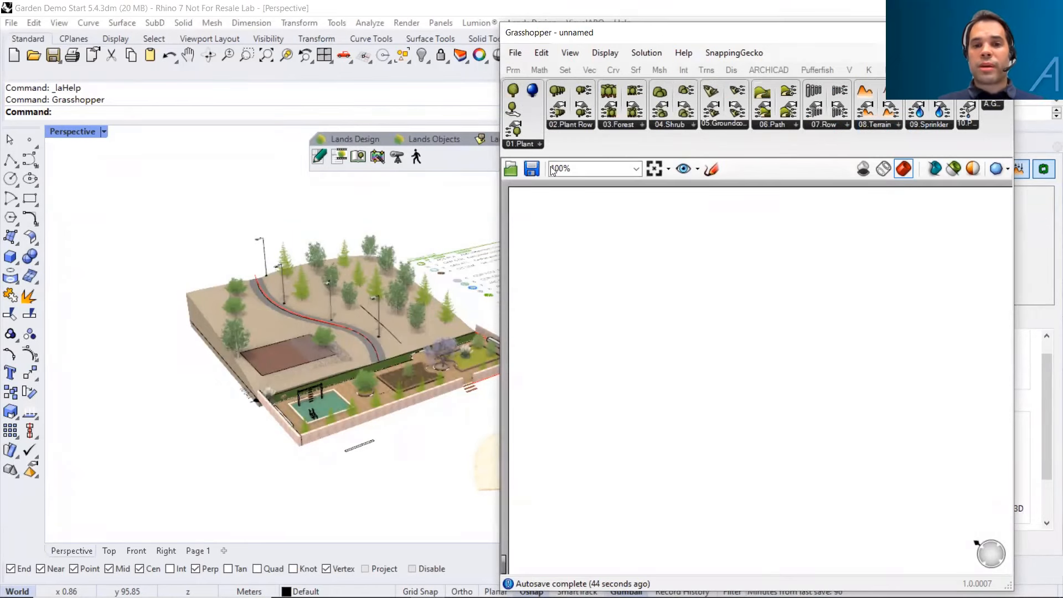
{"action": "left_click", "coordinate": [639, 298]}
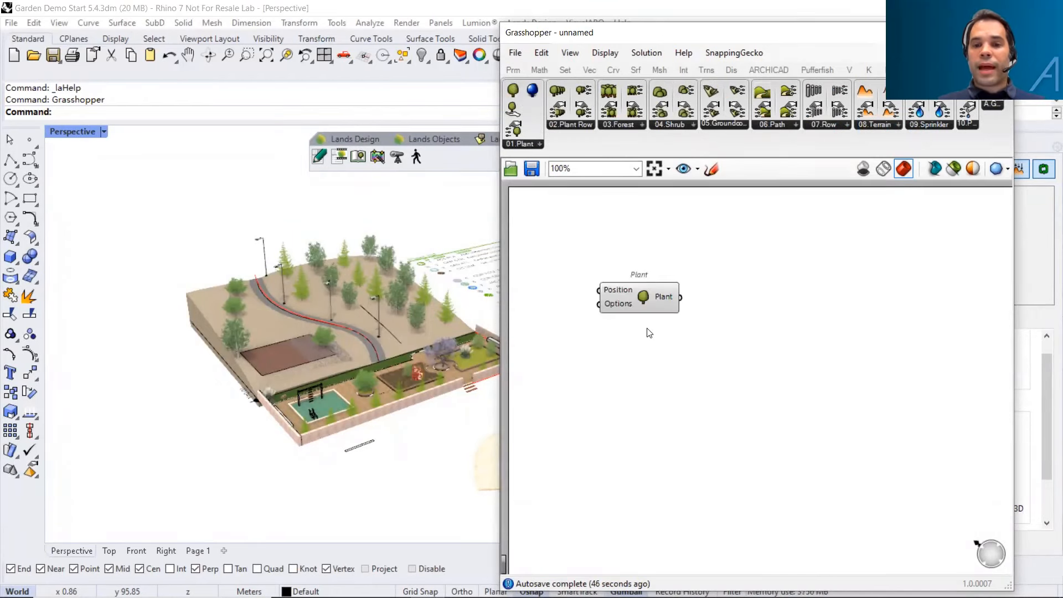
{"action": "scroll", "coordinate": [614, 310], "scroll_direction": "up", "scroll_amount": 3}
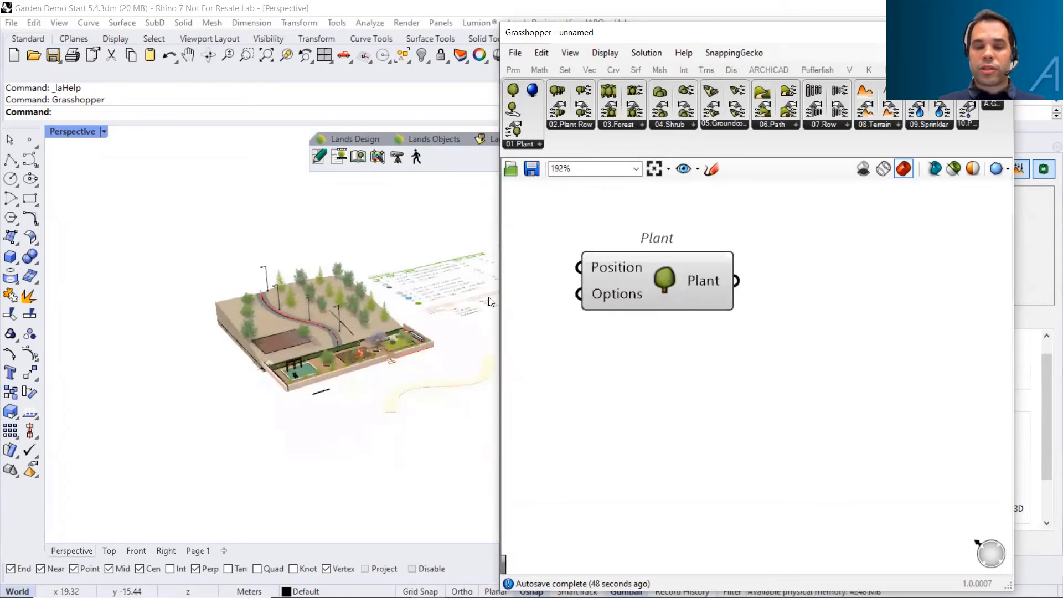
Add a Point parameter to the canvas and draw a point object in Rhino on the empty ground in front of the garden
{"action": "left_click", "coordinate": [520, 71]}
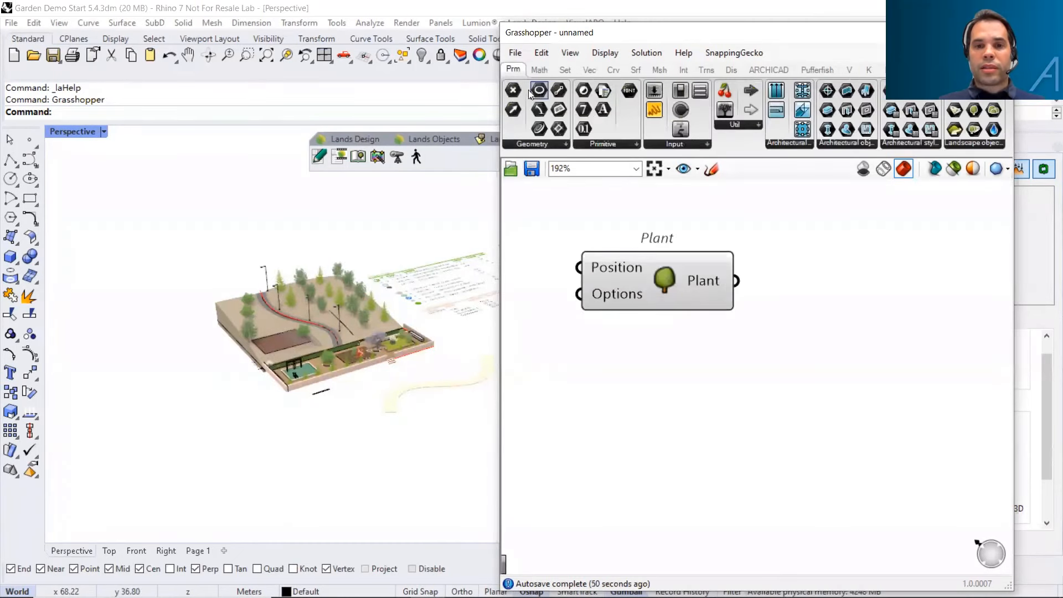
{"action": "left_click", "coordinate": [515, 92]}
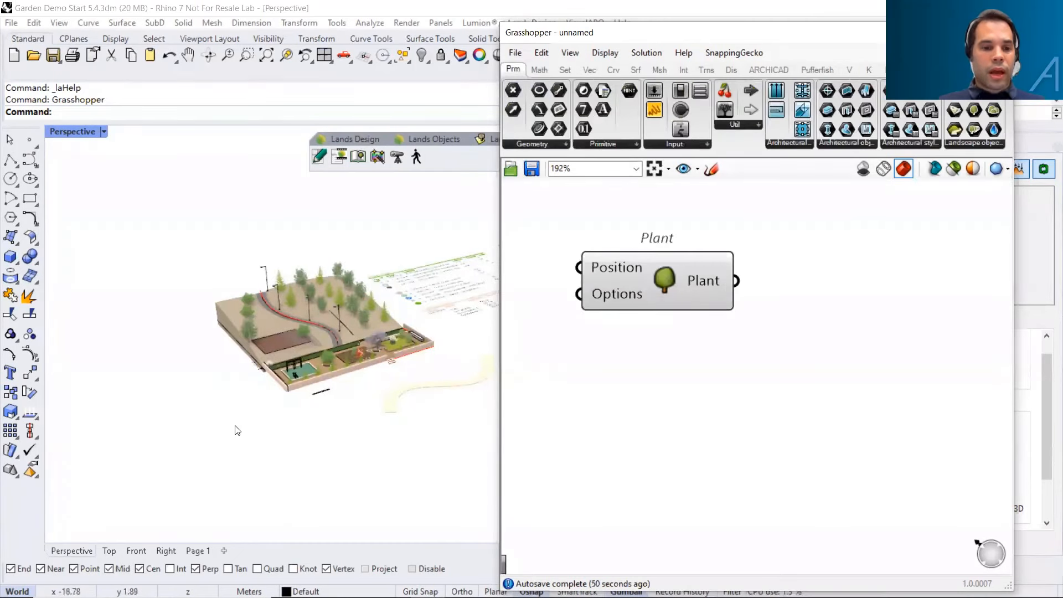
{"action": "left_click", "coordinate": [531, 409]}
{"action": "left_click", "coordinate": [29, 140]}
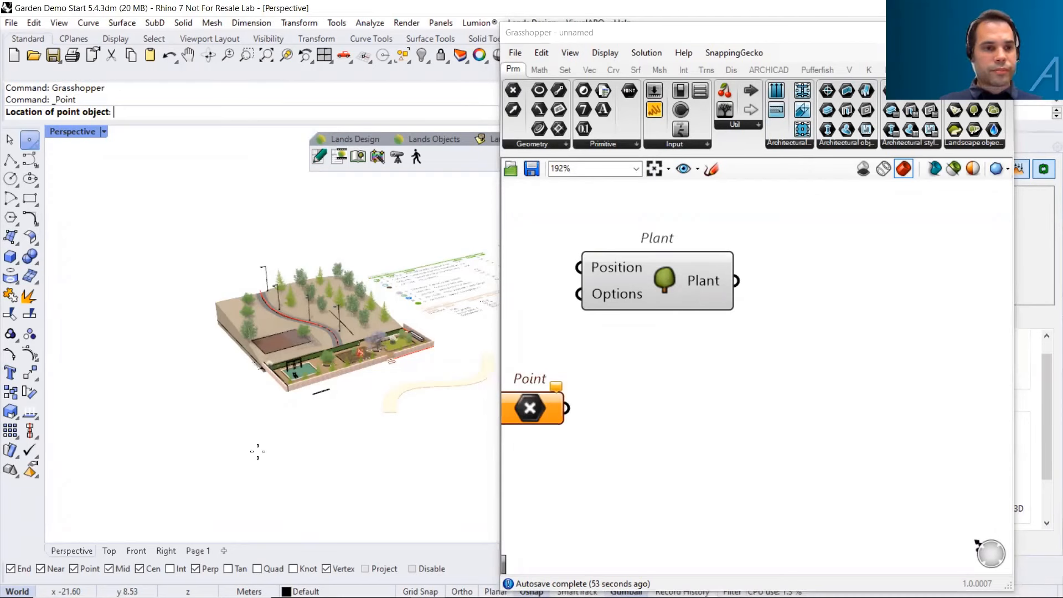
{"action": "left_click", "coordinate": [274, 452]}
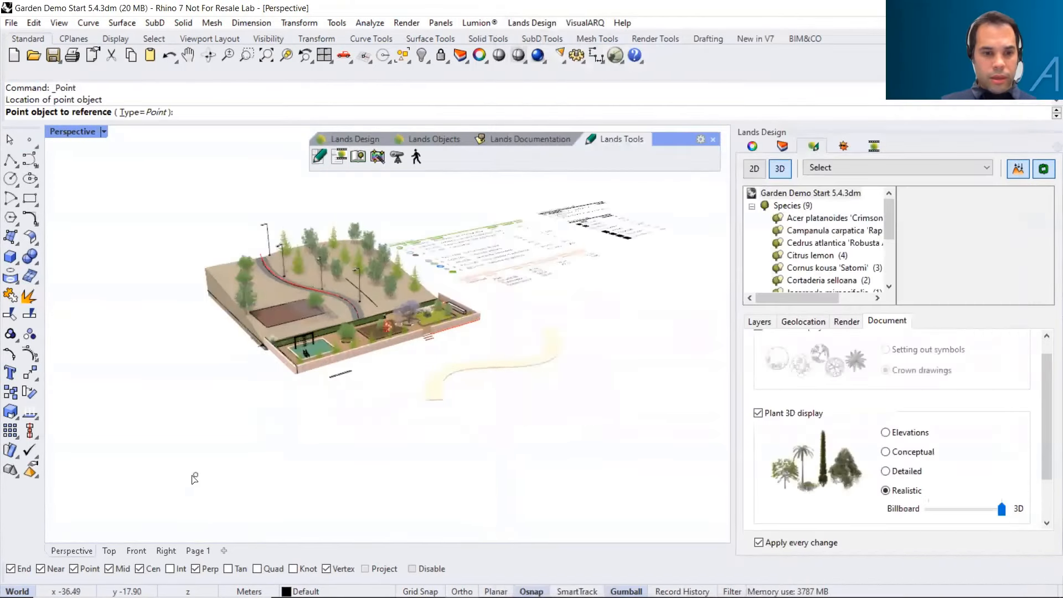
Reference the drawn point in the Point parameter and connect it to the Plant component's Position input
{"action": "left_click_drag", "start_coordinate": [577, 414], "coordinate": [763, 393]}
{"action": "right_click_drag", "start_coordinate": [763, 392], "coordinate": [746, 318]}
{"action": "scroll", "coordinate": [746, 318], "scroll_direction": "down", "scroll_amount": 2}
{"action": "right_click_drag", "start_coordinate": [741, 354], "coordinate": [682, 343]}
{"action": "left_click_drag", "start_coordinate": [714, 303], "coordinate": [750, 321]}
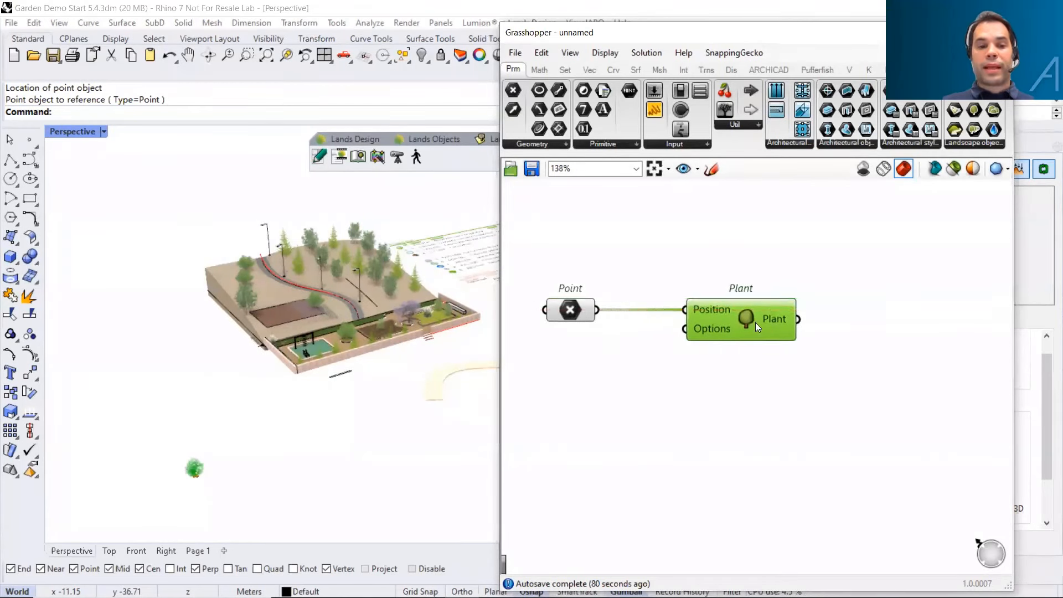
{"action": "right_click_drag", "start_coordinate": [761, 382], "coordinate": [706, 368]}
{"action": "left_click", "coordinate": [695, 389]}
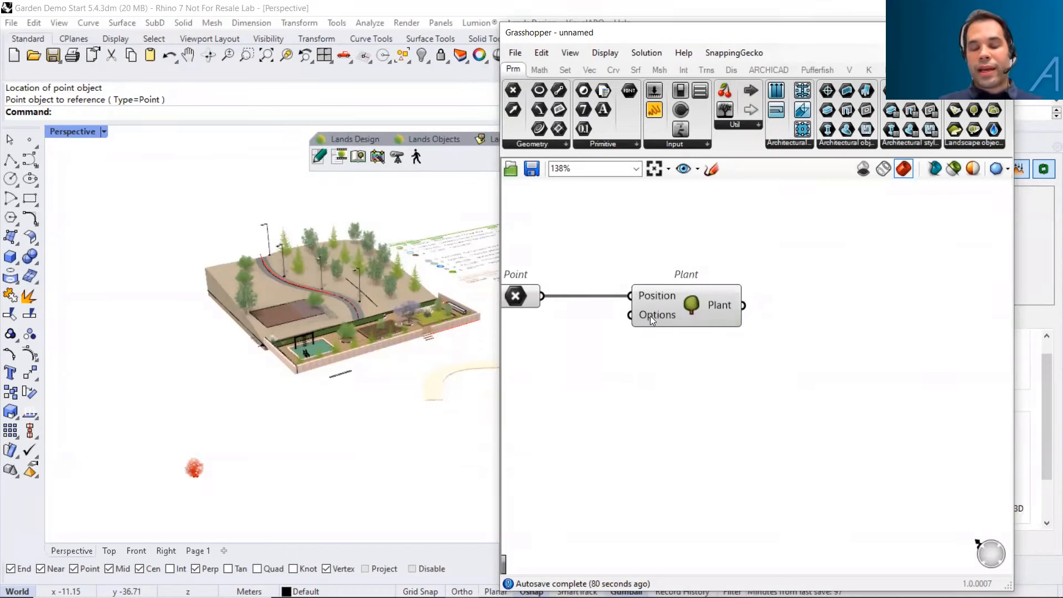
Add a Radial grid component below the Plant component and connect the Point parameter to its Plane input
{"action": "left_click", "coordinate": [591, 70]}
{"action": "left_click", "coordinate": [578, 124]}
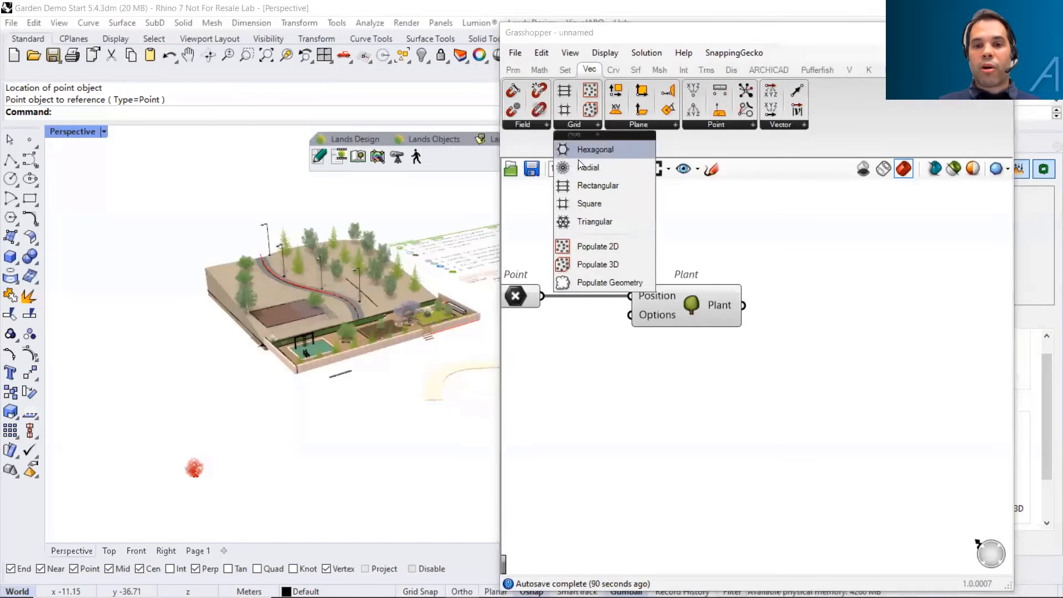
{"action": "left_click_drag", "start_coordinate": [584, 166], "coordinate": [683, 453]}
{"action": "right_click_drag", "start_coordinate": [681, 396], "coordinate": [713, 344]}
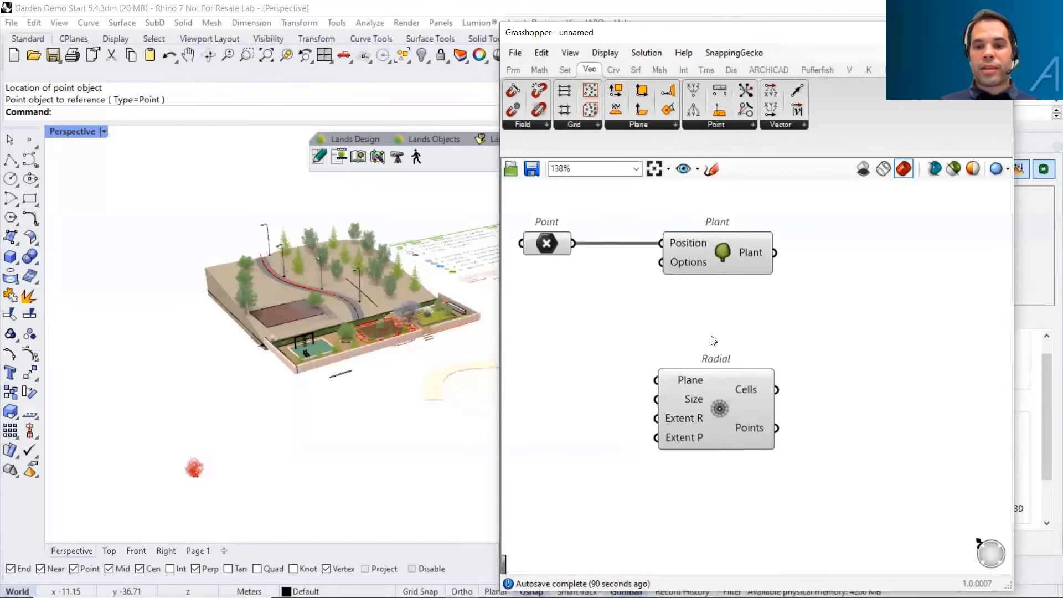
{"action": "left_click_drag", "start_coordinate": [580, 244], "coordinate": [666, 369]}
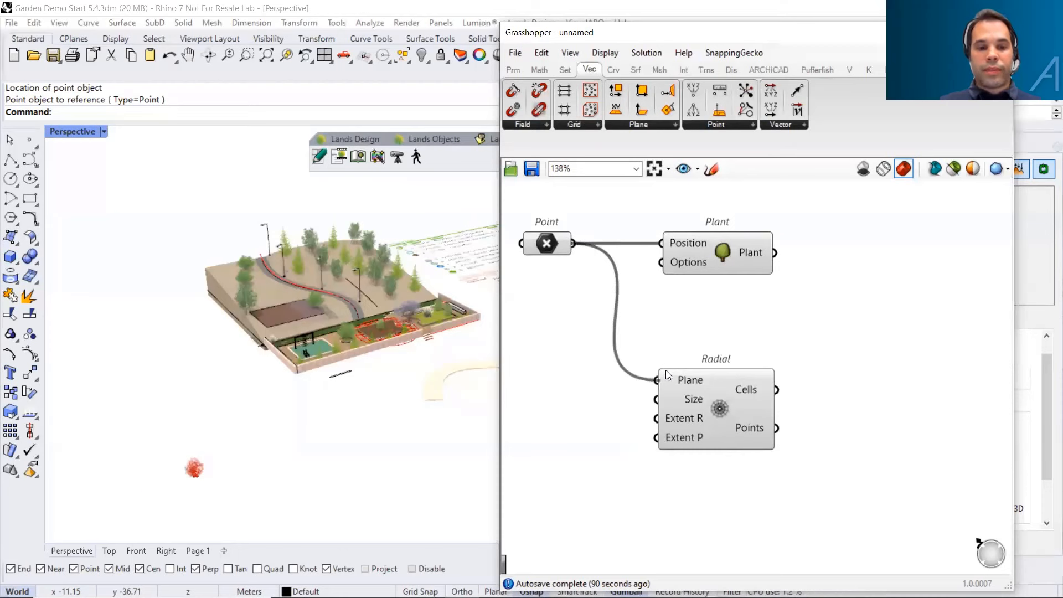
{"action": "scroll", "coordinate": [183, 469], "scroll_direction": "up", "scroll_amount": 5}
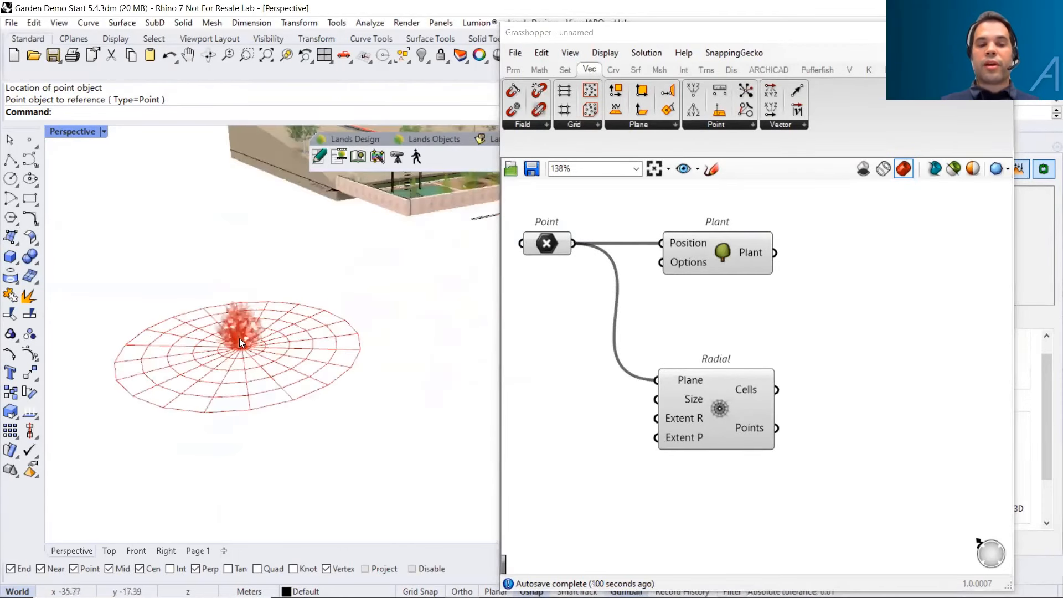
Add a Number Slider beside the Radial component, set it to 0.698 and connect it to the Size input
{"action": "right_click_drag", "start_coordinate": [699, 413], "coordinate": [744, 399]}
{"action": "left_click_drag", "start_coordinate": [744, 399], "coordinate": [848, 381]}
{"action": "double_click", "coordinate": [667, 412]}
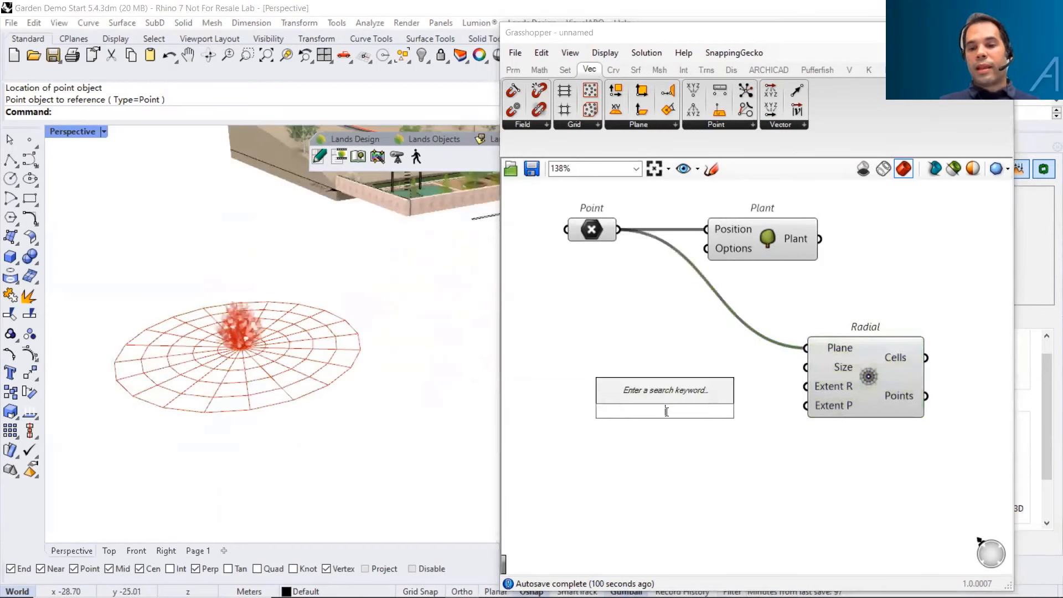
{"action": "type", "text": "slider"}
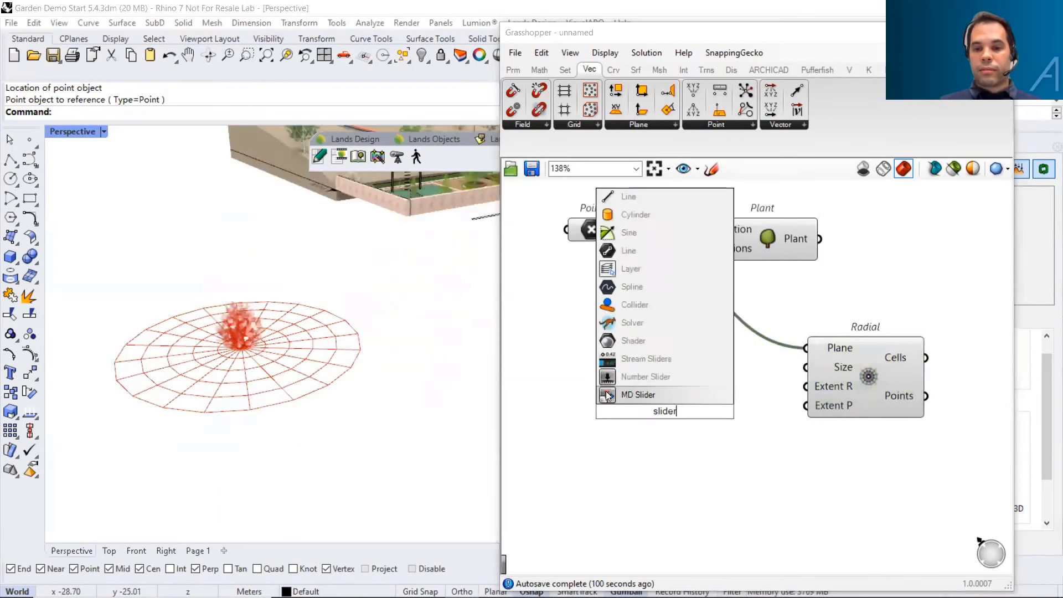
{"action": "left_click", "coordinate": [642, 377]}
{"action": "left_click_drag", "start_coordinate": [681, 411], "coordinate": [728, 411]}
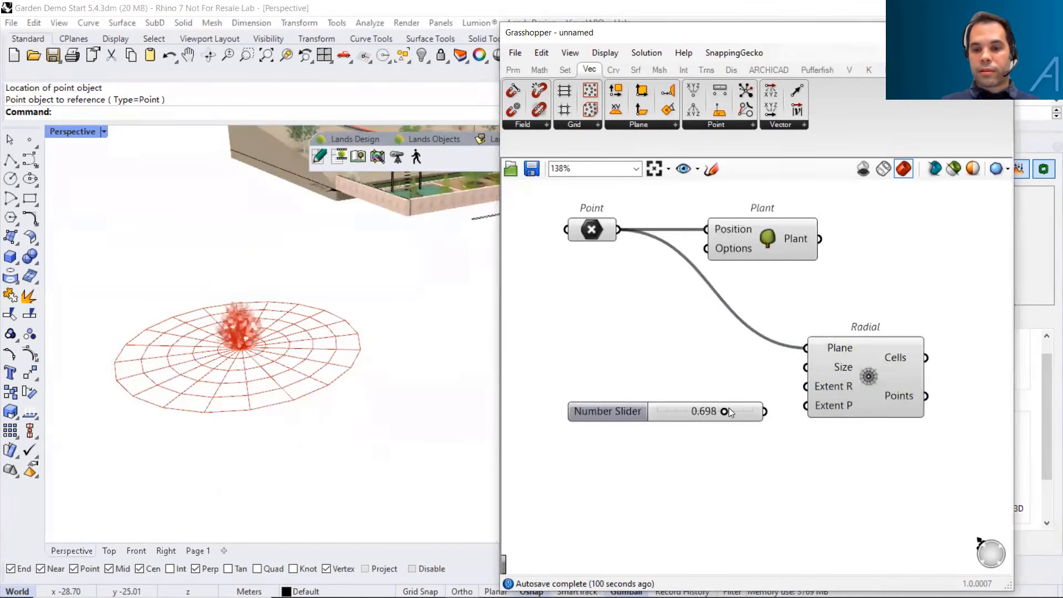
{"action": "left_click_drag", "start_coordinate": [823, 376], "coordinate": [804, 370]}
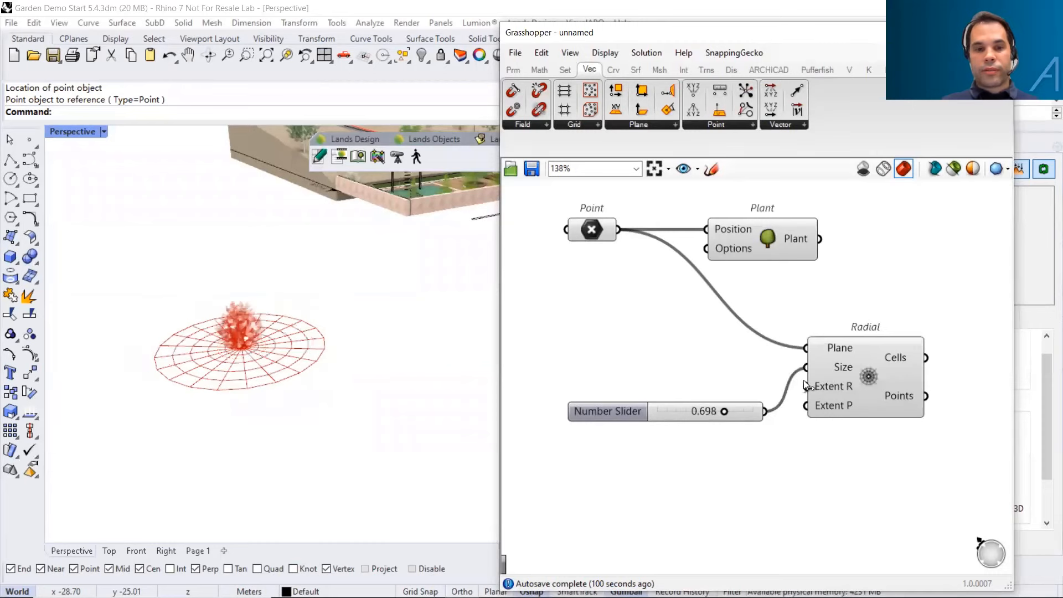
Set the Number Slider's maximum to 10 and raise its value to about 4.14
{"action": "left_click_drag", "start_coordinate": [728, 410], "coordinate": [749, 410]}
{"action": "right_click", "coordinate": [714, 414]}
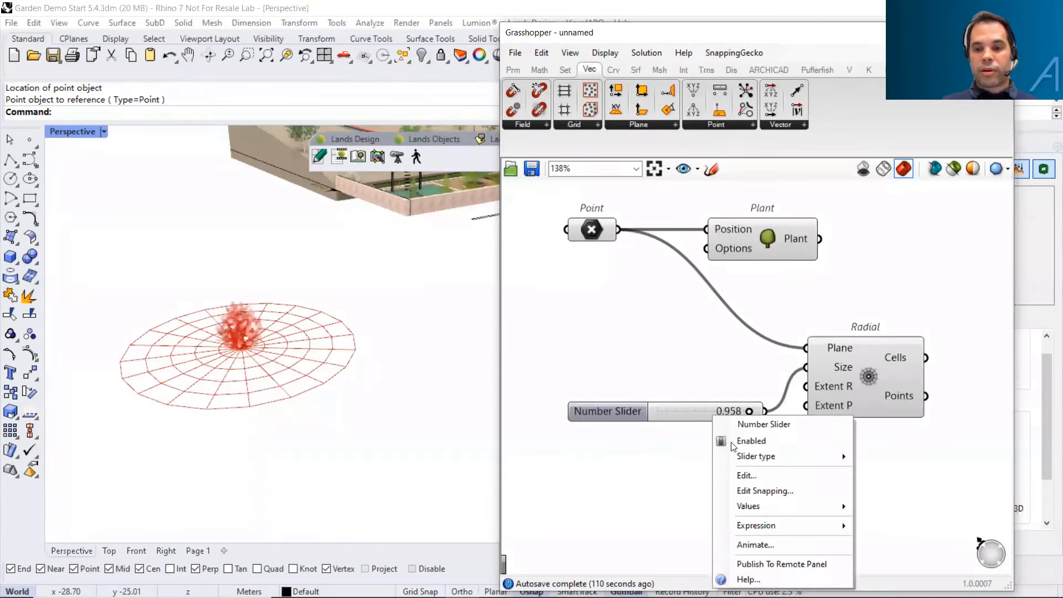
{"action": "left_click", "coordinate": [746, 476]}
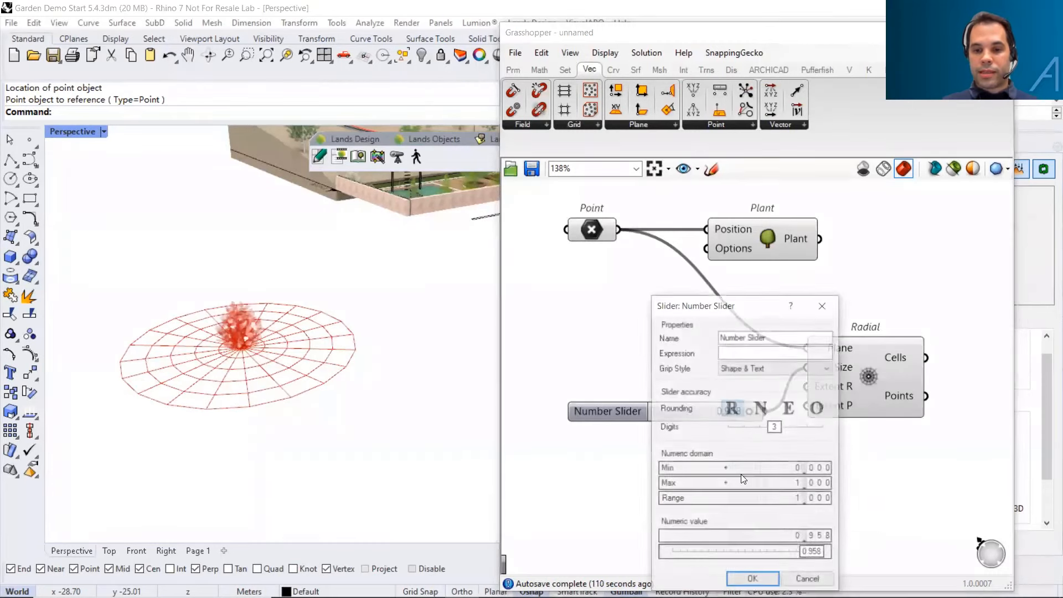
{"action": "double_click", "coordinate": [774, 489]}
{"action": "type", "text": "10"}
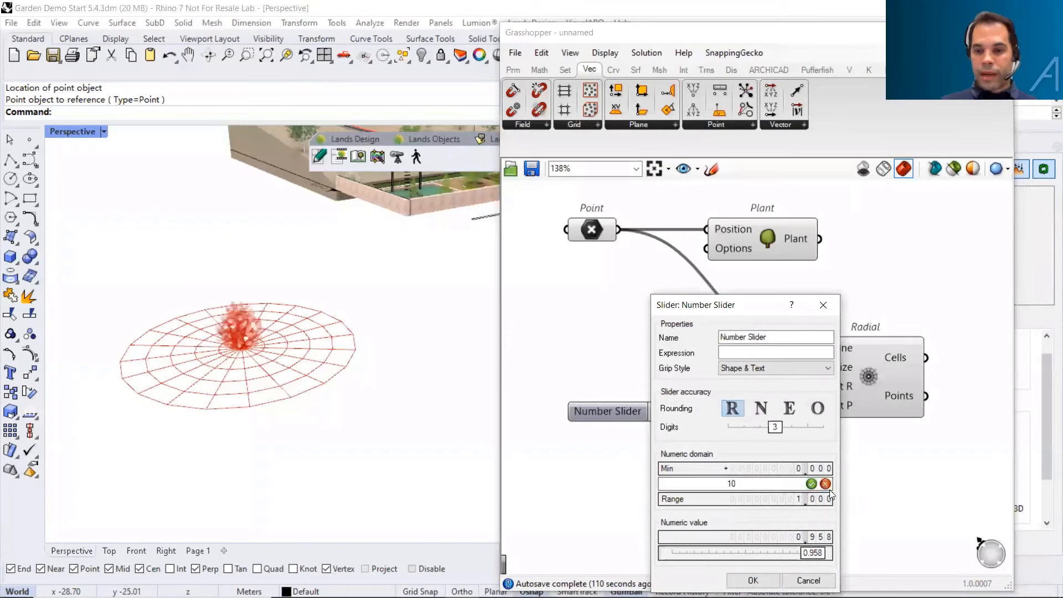
{"action": "left_click", "coordinate": [812, 484]}
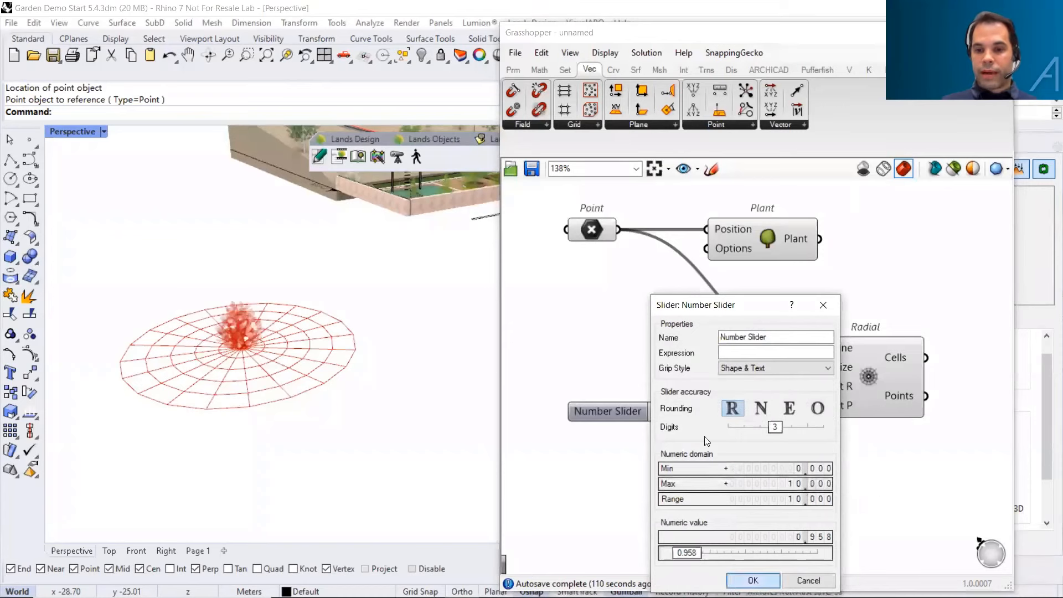
{"action": "key", "text": "Return"}
{"action": "left_click_drag", "start_coordinate": [649, 401], "coordinate": [627, 399]}
Move the Plant component past the Radial component and connect the Radial Points output to its Position input
{"action": "scroll", "coordinate": [217, 359], "scroll_direction": "down", "scroll_amount": 8}
{"action": "right_click_drag", "start_coordinate": [716, 354], "coordinate": [525, 355]}
{"action": "scroll", "coordinate": [669, 375], "scroll_direction": "up", "scroll_amount": 2}
{"action": "left_click", "coordinate": [669, 375]}
{"action": "right_click_drag", "start_coordinate": [668, 375], "coordinate": [639, 375]}
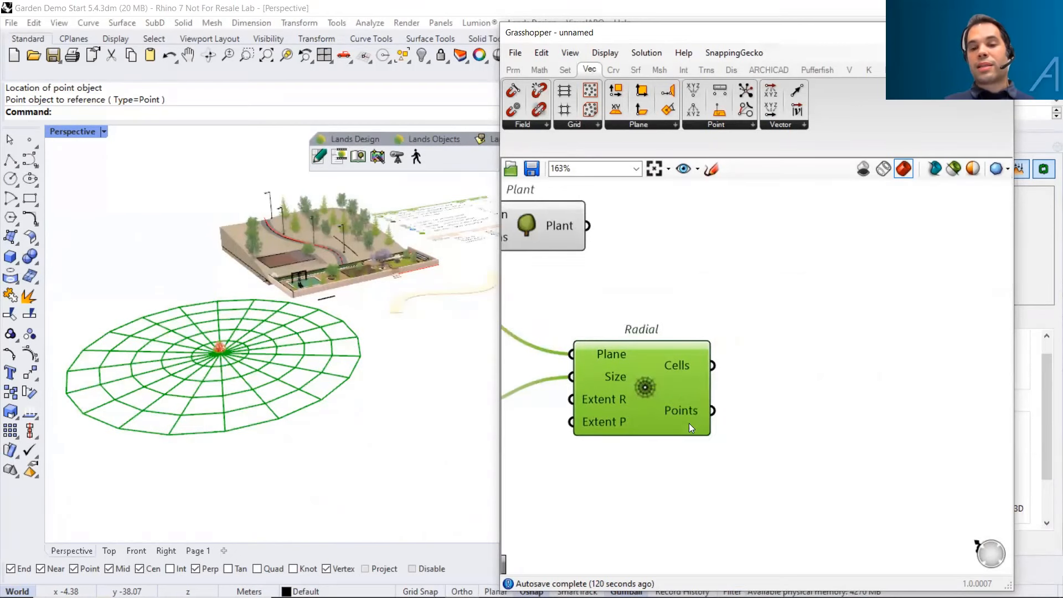
{"action": "right_click_drag", "start_coordinate": [692, 404], "coordinate": [685, 426]}
{"action": "scroll", "coordinate": [684, 426], "scroll_direction": "down", "scroll_amount": 2}
{"action": "left_click", "coordinate": [689, 338]}
{"action": "left_click_drag", "start_coordinate": [570, 301], "coordinate": [783, 300]}
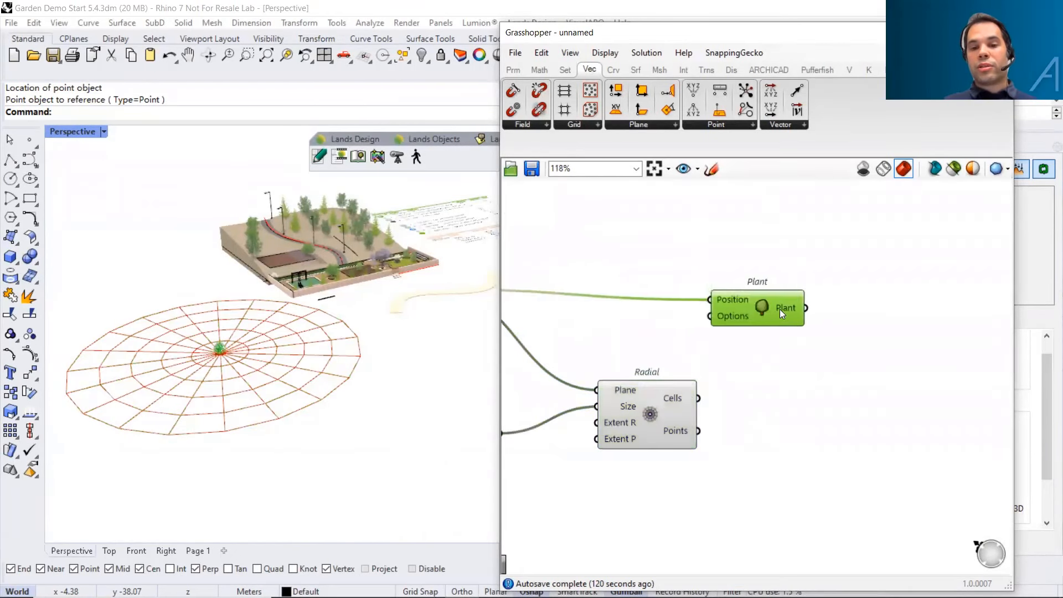
{"action": "scroll", "coordinate": [722, 376], "scroll_direction": "up", "scroll_amount": 1}
{"action": "left_click_drag", "start_coordinate": [693, 441], "coordinate": [716, 277]}
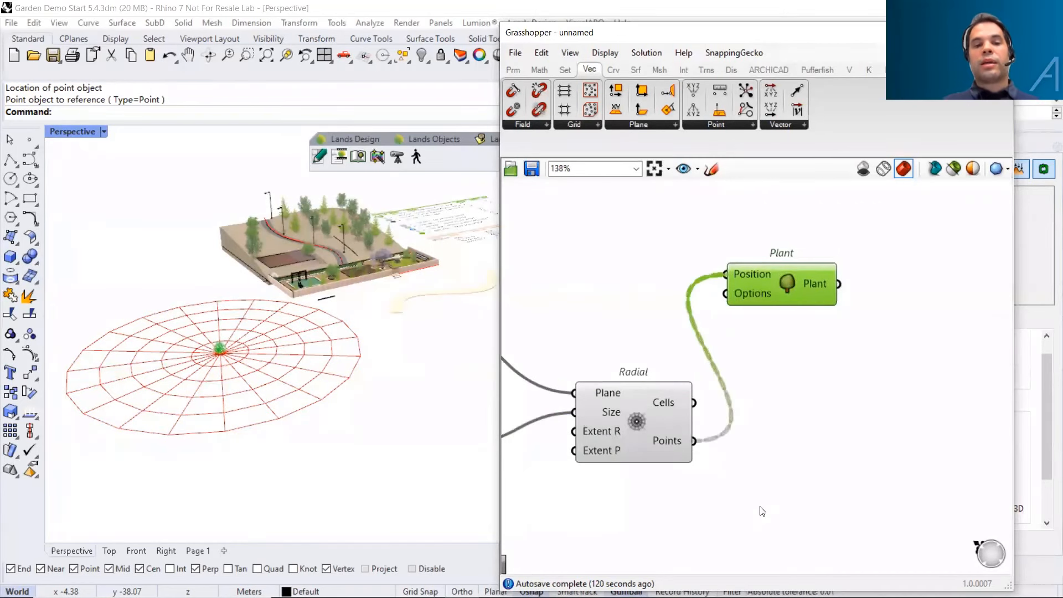
Increase the Number Slider's value slightly to enlarge the radial grid of plants
{"action": "right_click_drag", "start_coordinate": [668, 479], "coordinate": [755, 458]}
{"action": "scroll", "coordinate": [755, 458], "scroll_direction": "down", "scroll_amount": 1}
{"action": "right_click_drag", "start_coordinate": [571, 427], "coordinate": [615, 421]}
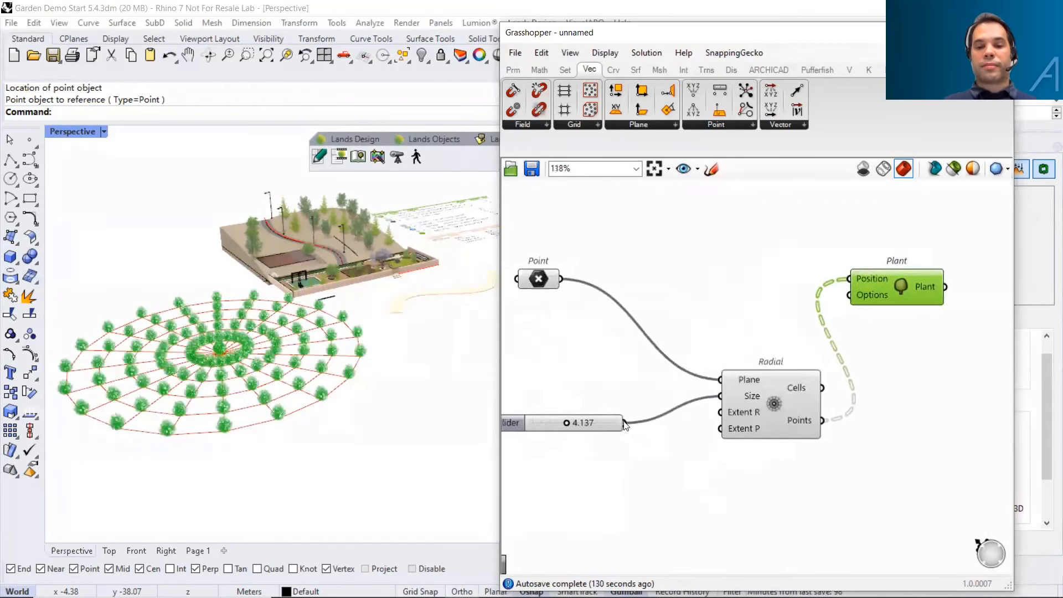
{"action": "scroll", "coordinate": [609, 420], "scroll_direction": "up", "scroll_amount": 2}
{"action": "mouse_move", "coordinate": [570, 426]}
{"action": "left_mouse_down"}
{"action": "mouse_move", "coordinate": [560, 426]}
{"action": "mouse_move", "coordinate": [567, 420]}
{"action": "left_mouse_up"}
Reposition the Plant component directly beside the Radial component's Points output and deselect it
{"action": "right_click_drag", "start_coordinate": [752, 288], "coordinate": [607, 279]}
{"action": "scroll", "coordinate": [665, 281], "scroll_direction": "down", "scroll_amount": 2}
{"action": "left_click", "coordinate": [730, 273]}
{"action": "left_click_drag", "start_coordinate": [781, 260], "coordinate": [781, 402]}
{"action": "right_click_drag", "start_coordinate": [781, 403], "coordinate": [732, 399]}
{"action": "left_click", "coordinate": [744, 361]}
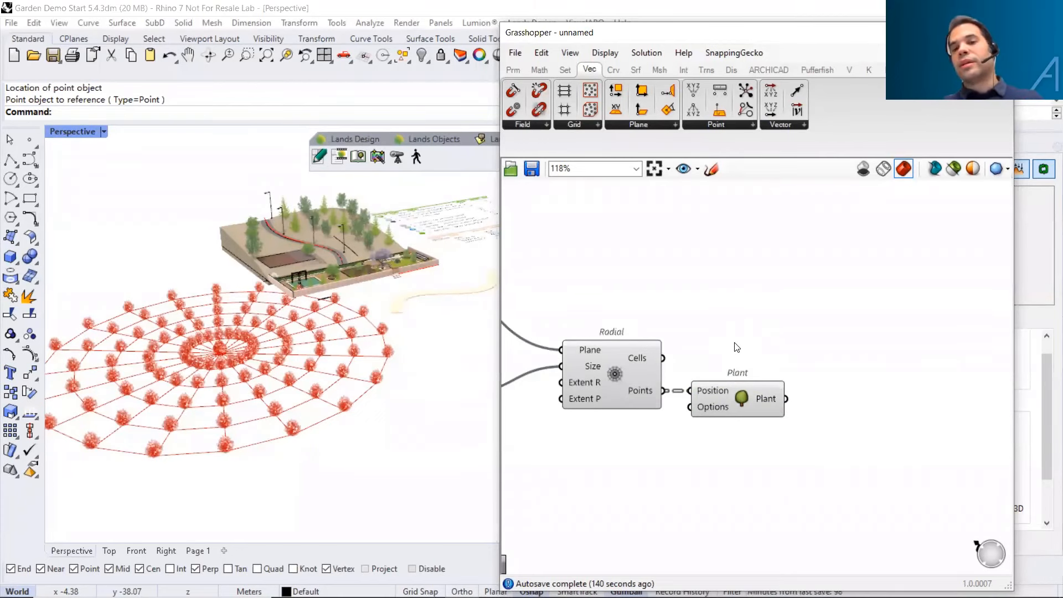
Add a Deconstruct Plant component after the Plant component and connect the Plant output to its Plant input
{"action": "right_click_drag", "start_coordinate": [835, 336], "coordinate": [731, 302]}
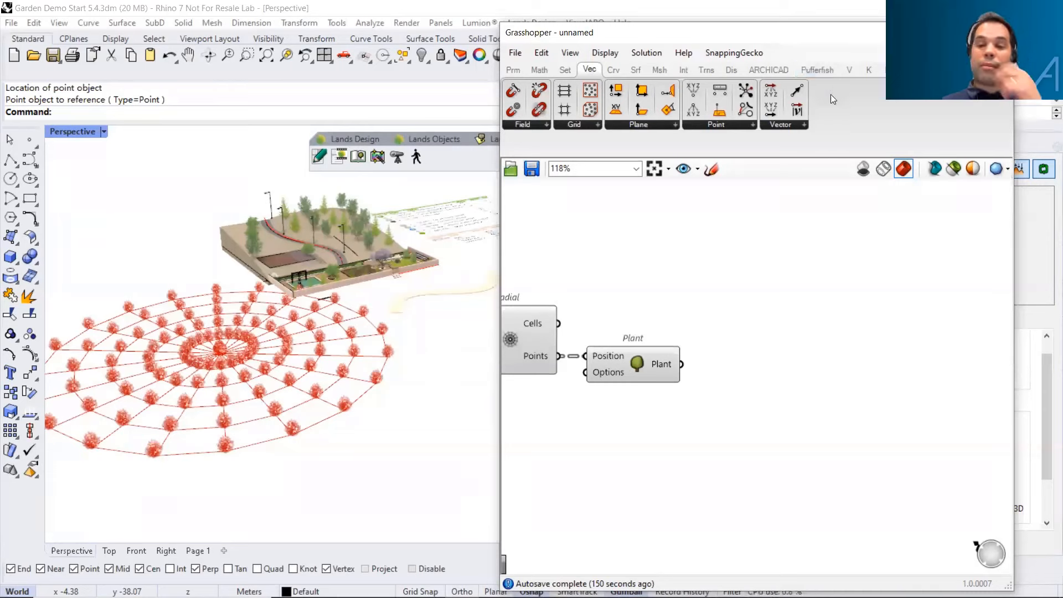
{"action": "left_click", "coordinate": [672, 363]}
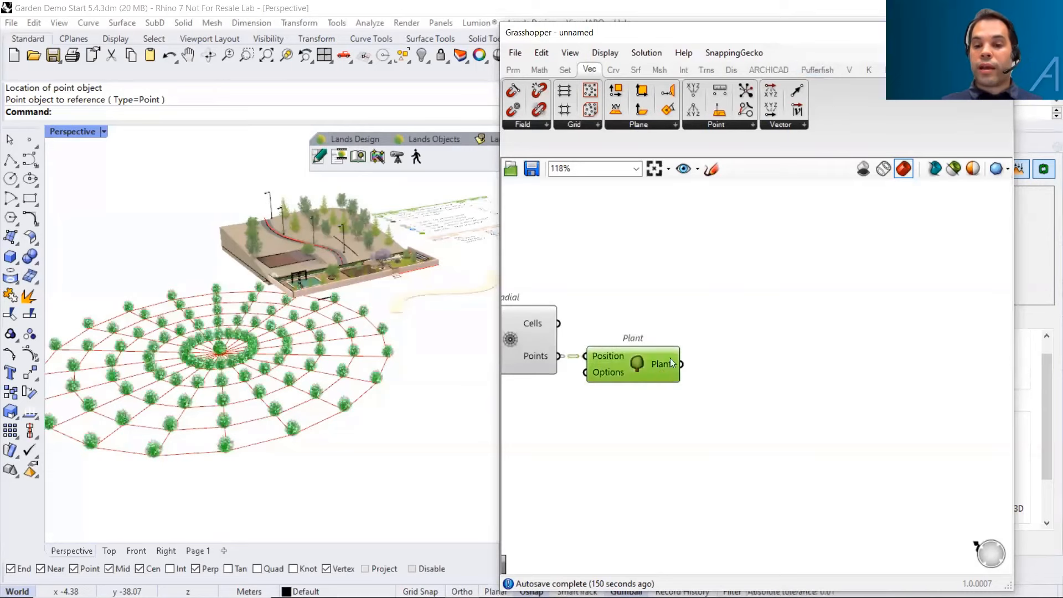
{"action": "left_click", "coordinate": [688, 319]}
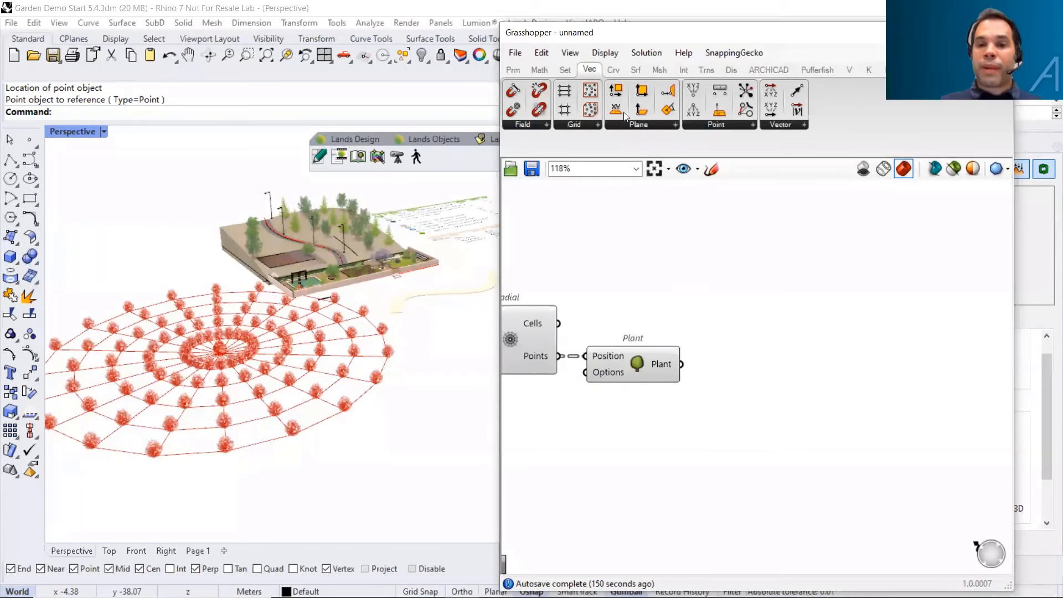
{"action": "left_click", "coordinate": [850, 71]}
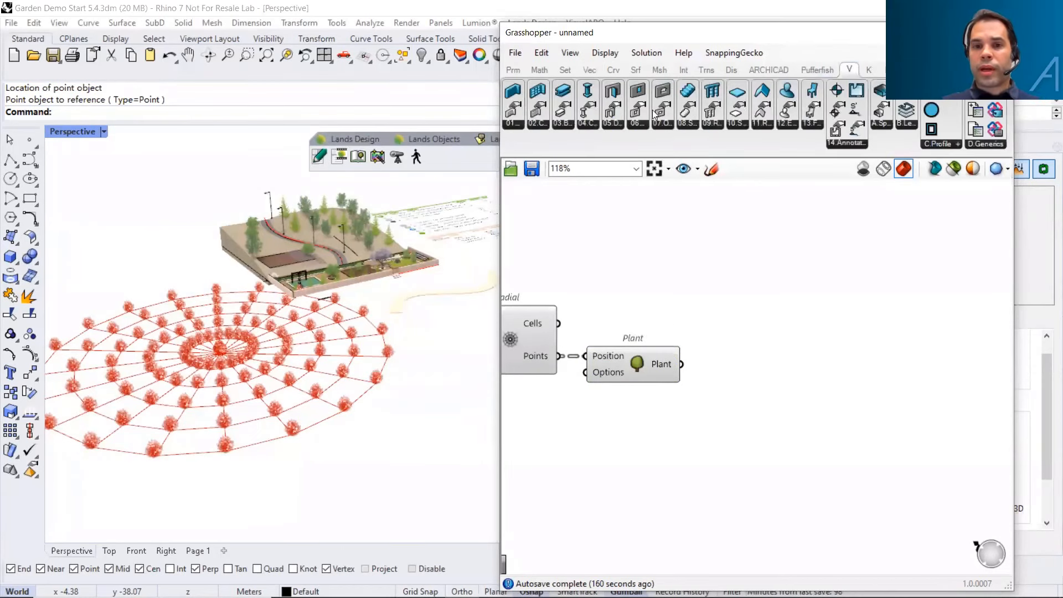
{"action": "left_click", "coordinate": [889, 70]}
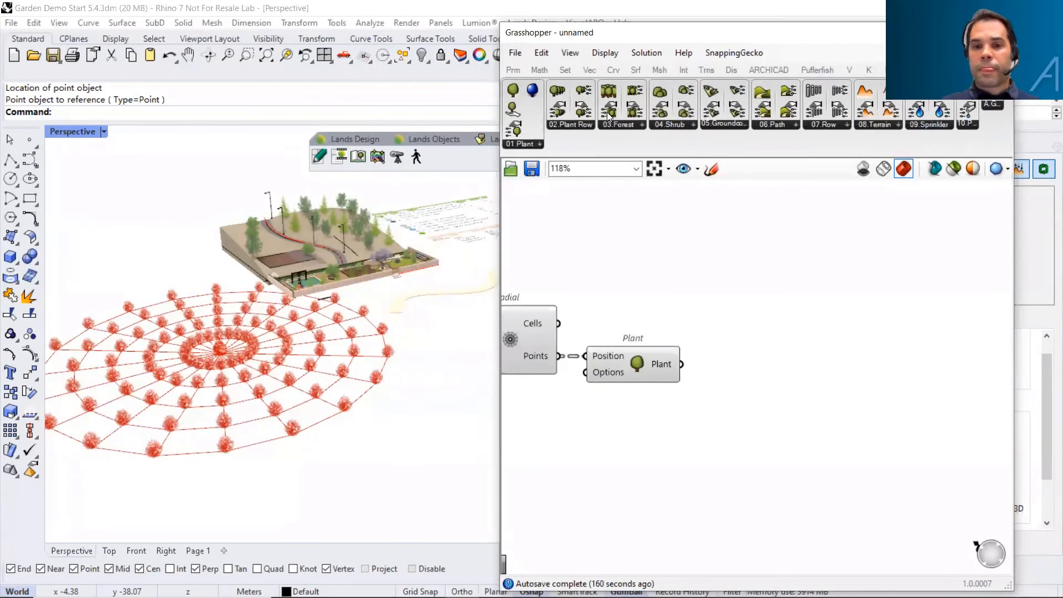
{"action": "left_click", "coordinate": [537, 144]}
{"action": "left_click_drag", "start_coordinate": [548, 241], "coordinate": [764, 344]}
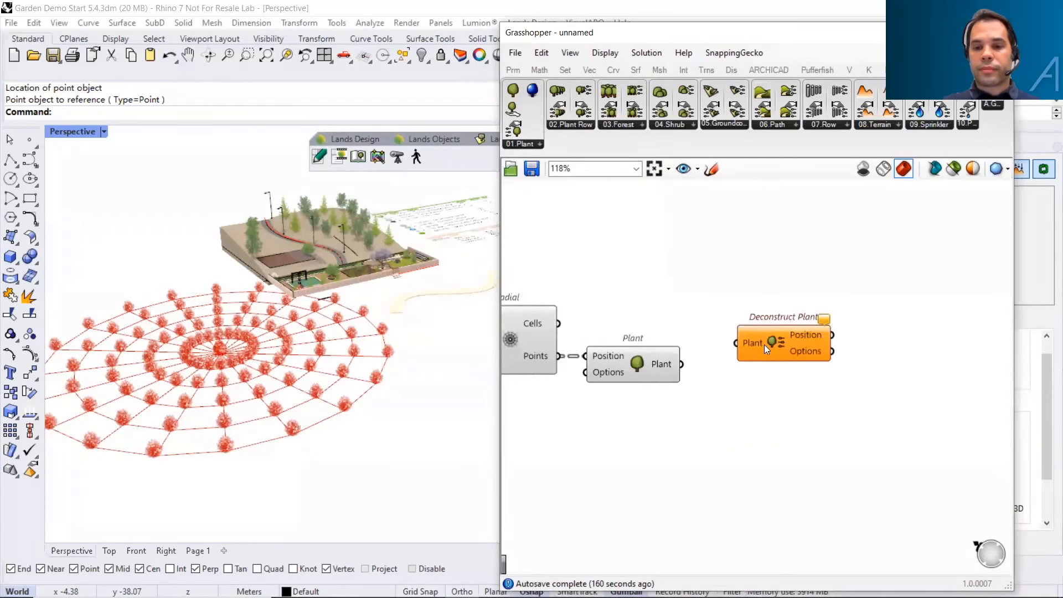
{"action": "left_click_drag", "start_coordinate": [684, 365], "coordinate": [759, 370]}
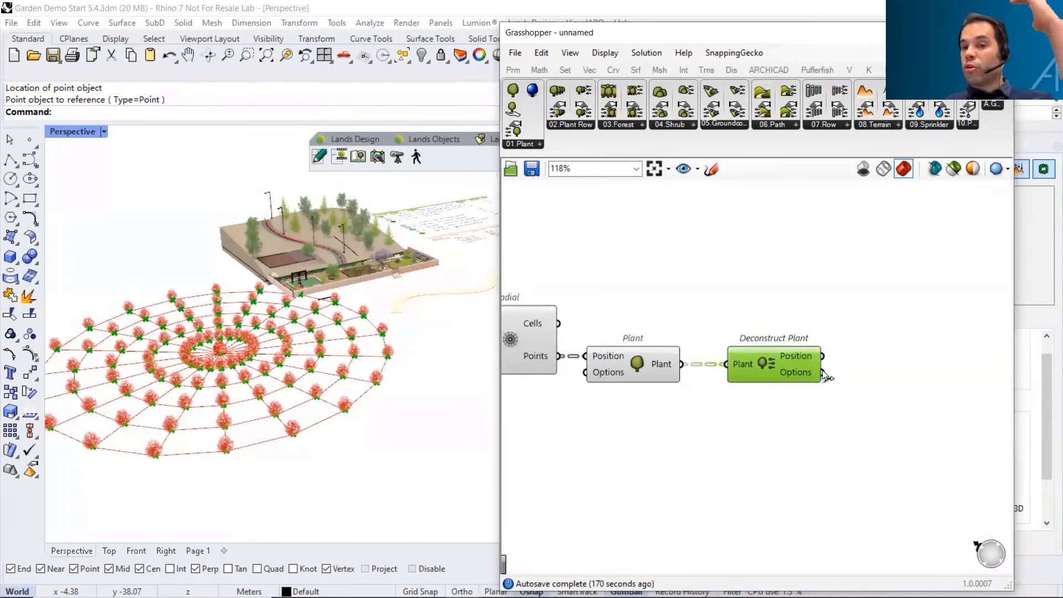
Add a Lands Explode component below Deconstruct Plant and connect the Plant component's output to its Object input
{"action": "left_click", "coordinate": [793, 299]}
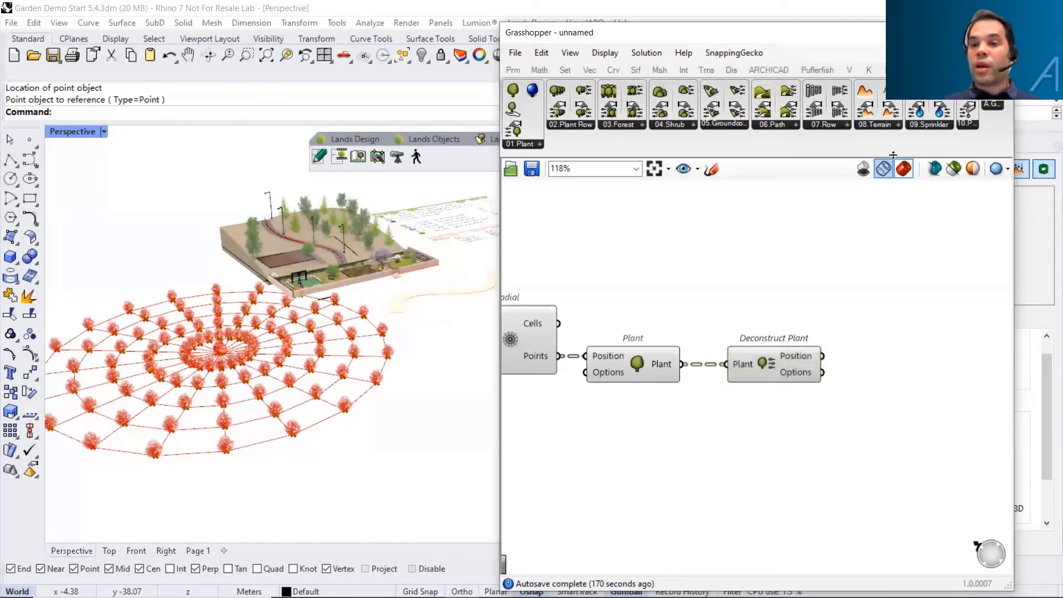
{"action": "left_click", "coordinate": [994, 109]}
{"action": "left_click_drag", "start_coordinate": [986, 130], "coordinate": [757, 440]}
{"action": "left_click_drag", "start_coordinate": [685, 371], "coordinate": [698, 414]}
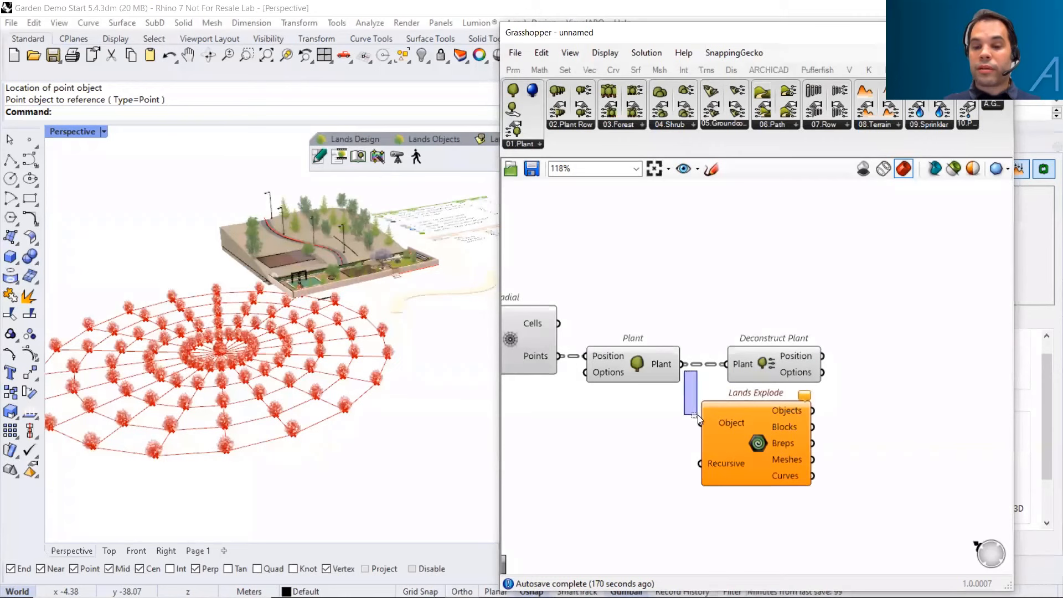
{"action": "left_click_drag", "start_coordinate": [682, 366], "coordinate": [699, 423]}
{"action": "left_click", "coordinate": [754, 424]}
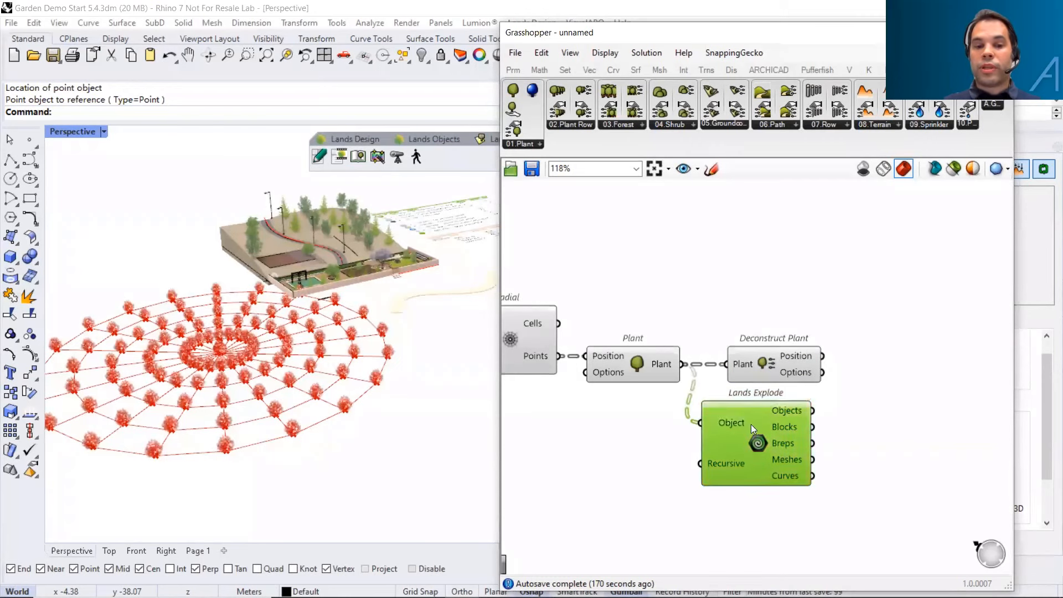
{"action": "right_click_drag", "start_coordinate": [807, 431], "coordinate": [769, 423]}
{"action": "scroll", "coordinate": [765, 404], "scroll_direction": "up", "scroll_amount": 2}
{"action": "mouse_move", "coordinate": [765, 399]}
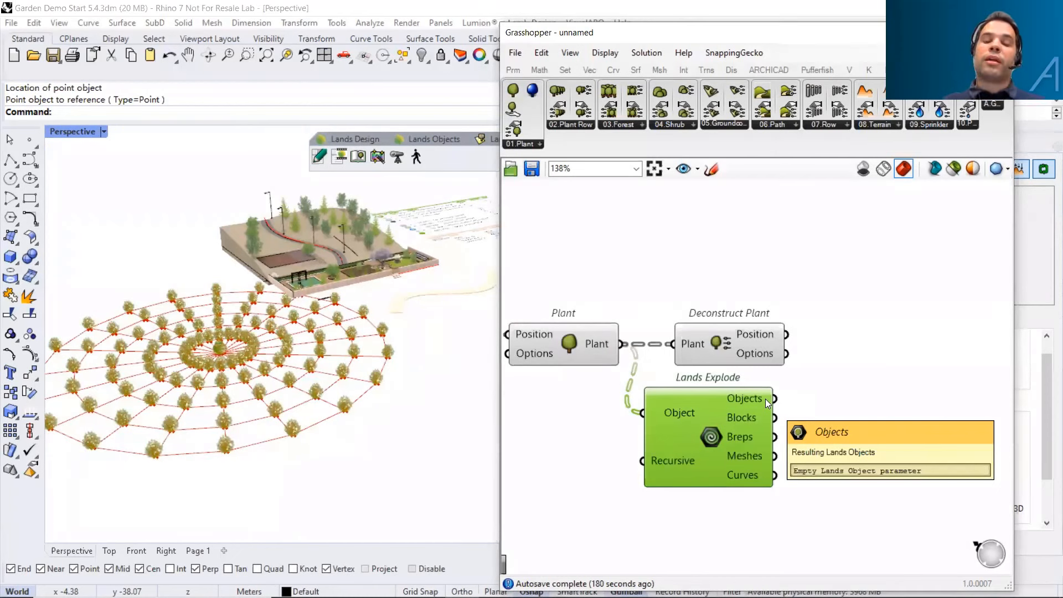
{"action": "right_click_drag", "start_coordinate": [708, 377], "coordinate": [809, 388]}
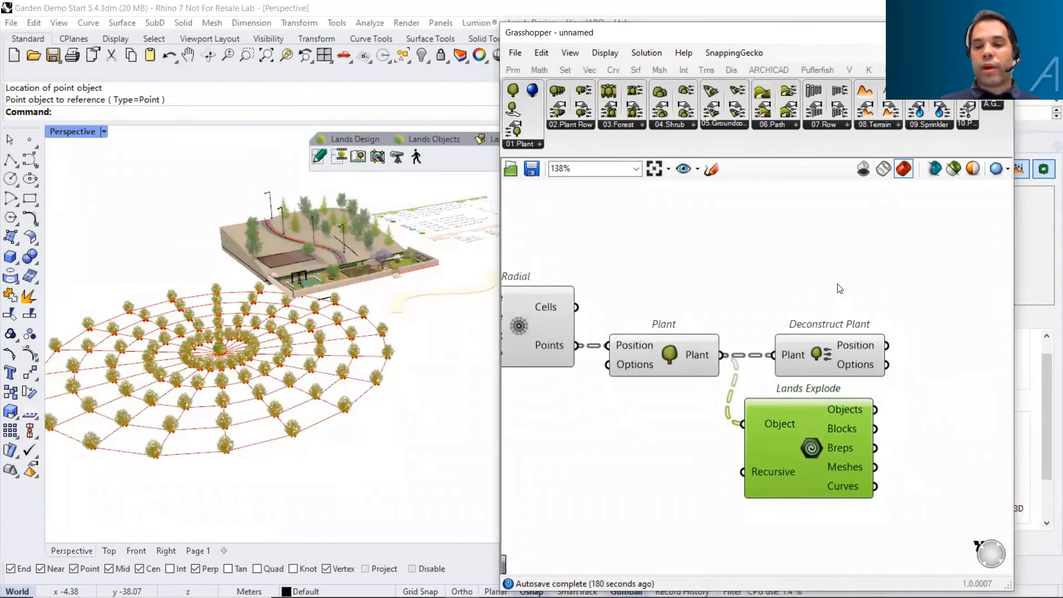
{"action": "left_click", "coordinate": [750, 305]}
{"action": "scroll", "coordinate": [645, 301], "scroll_direction": "down", "scroll_amount": 3}
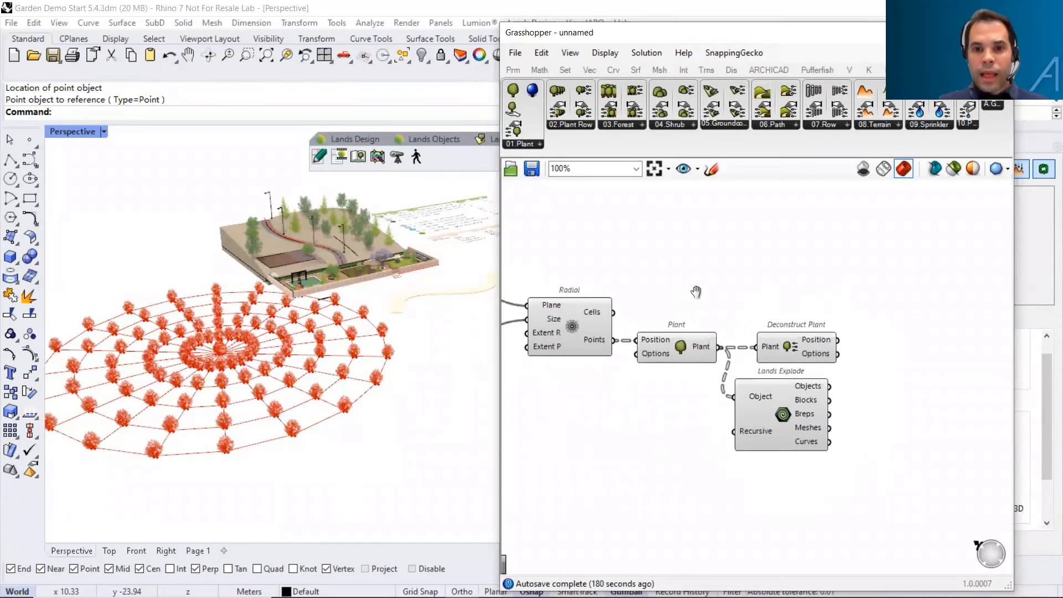
Open Plant Pots.gh from the Lands GH Comp folder in Documents > Grasshopper, without installing the missing Bifocals plug-in
{"action": "left_click", "coordinate": [515, 52]}
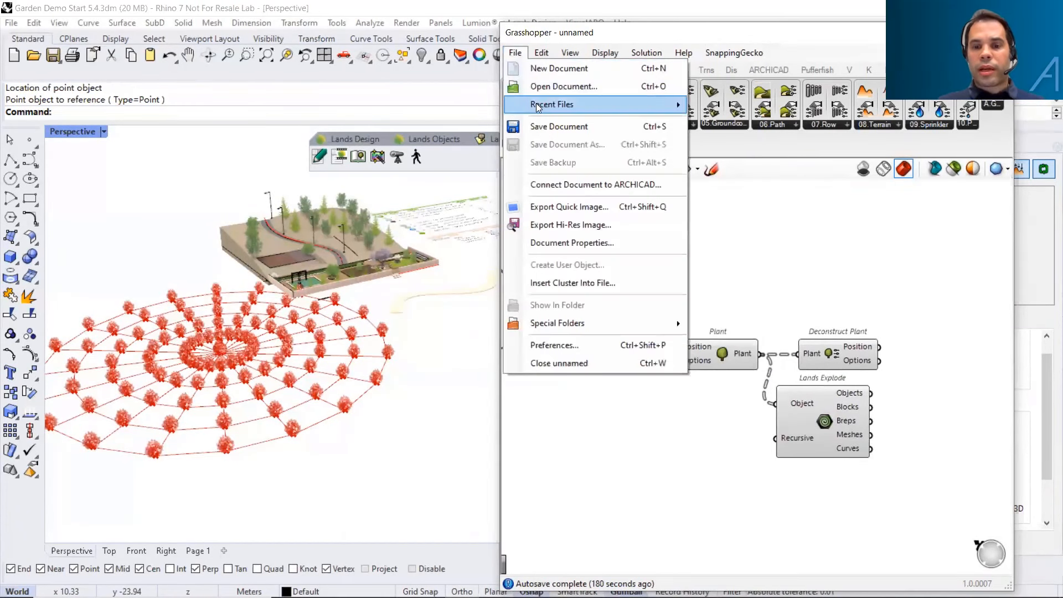
{"action": "mouse_move", "coordinate": [540, 105]}
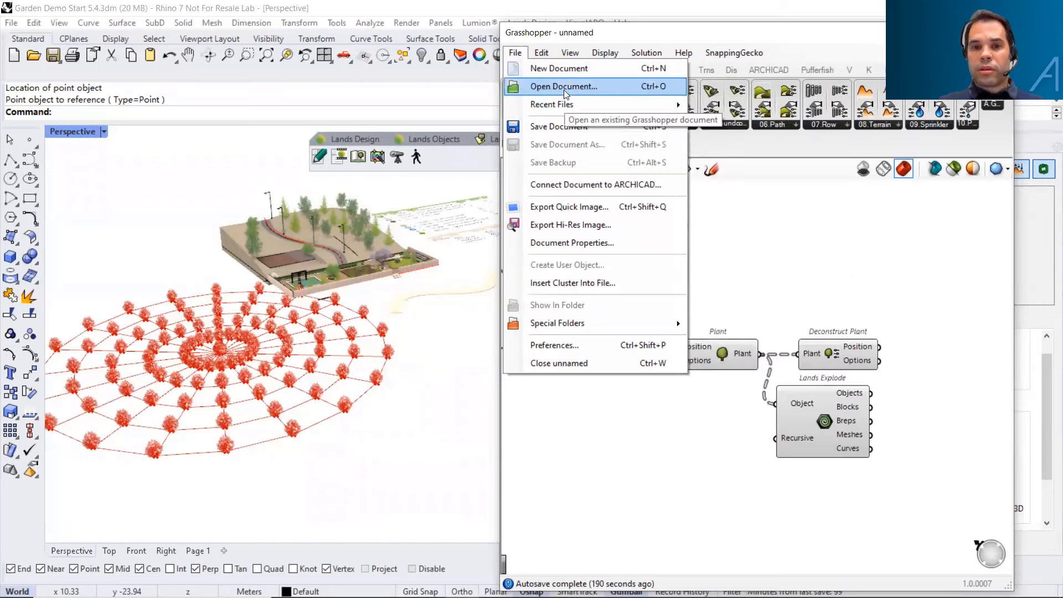
{"action": "left_click", "coordinate": [560, 87]}
{"action": "scroll", "coordinate": [415, 206], "scroll_direction": "up", "scroll_amount": 1}
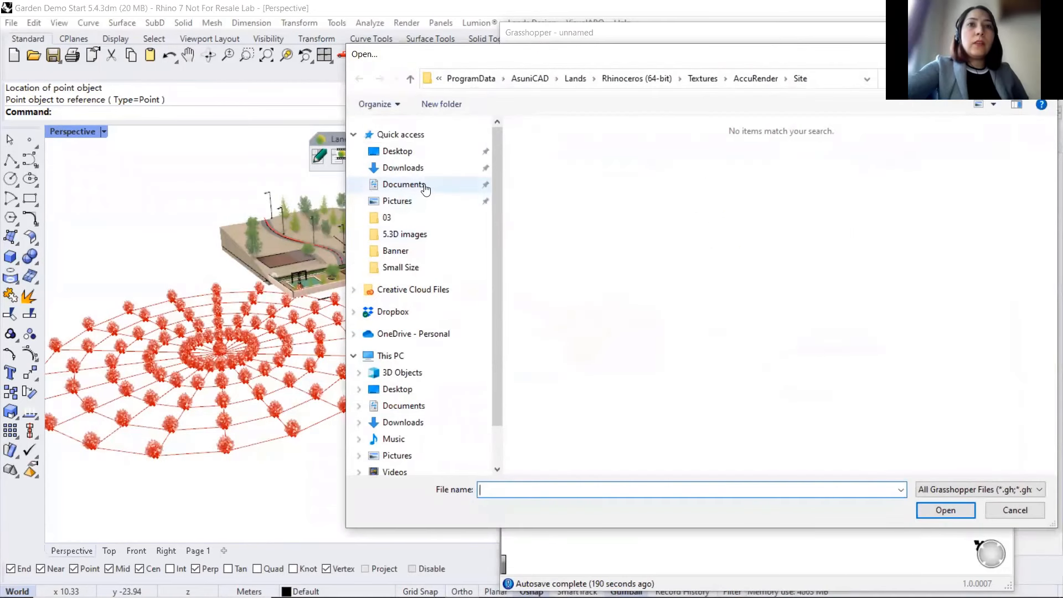
{"action": "left_click", "coordinate": [421, 185]}
{"action": "double_click", "coordinate": [555, 318]}
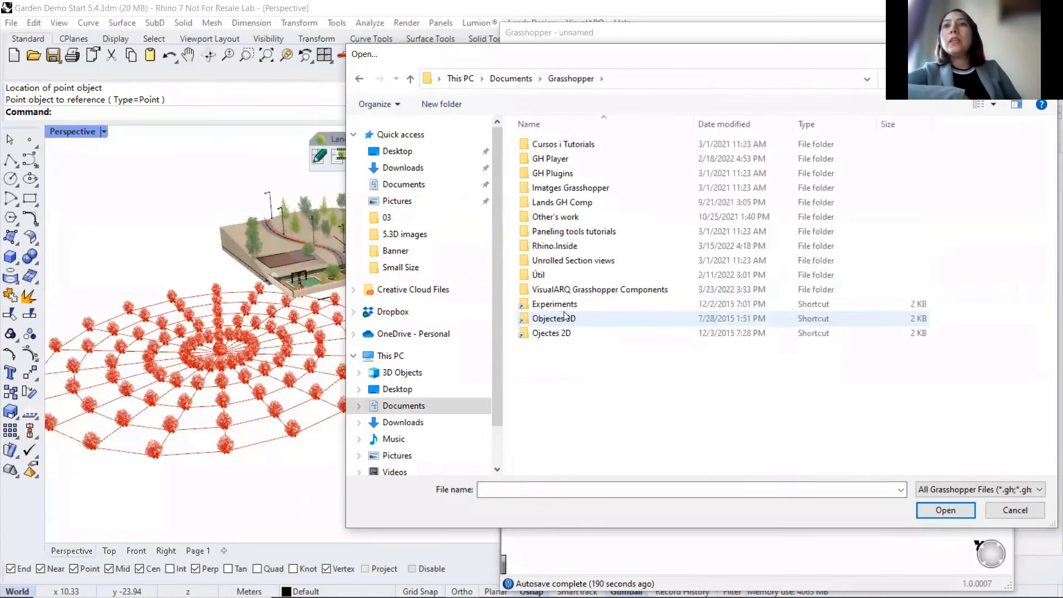
{"action": "double_click", "coordinate": [563, 202]}
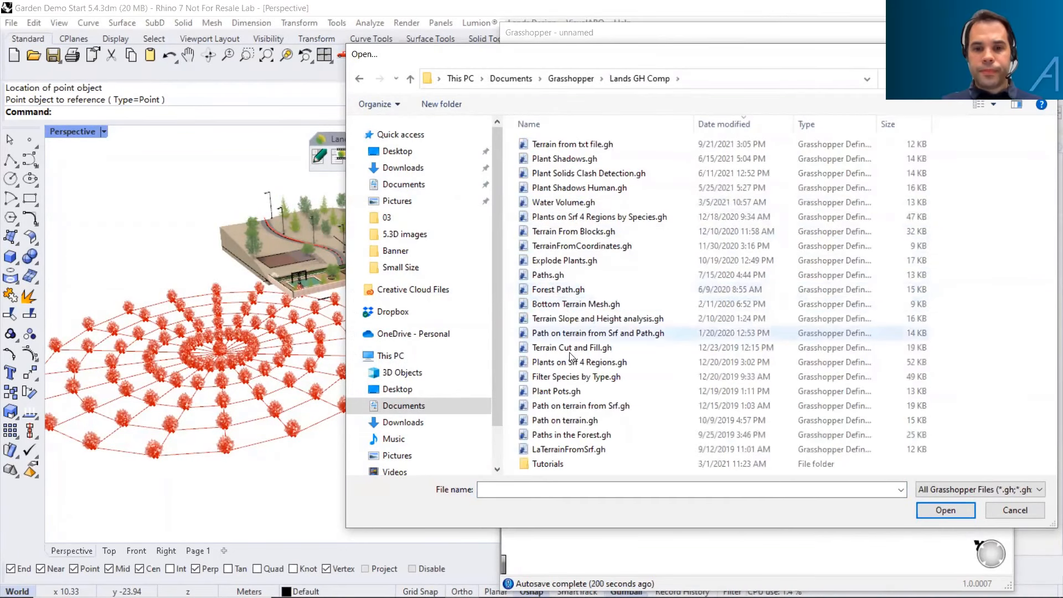
{"action": "double_click", "coordinate": [609, 391]}
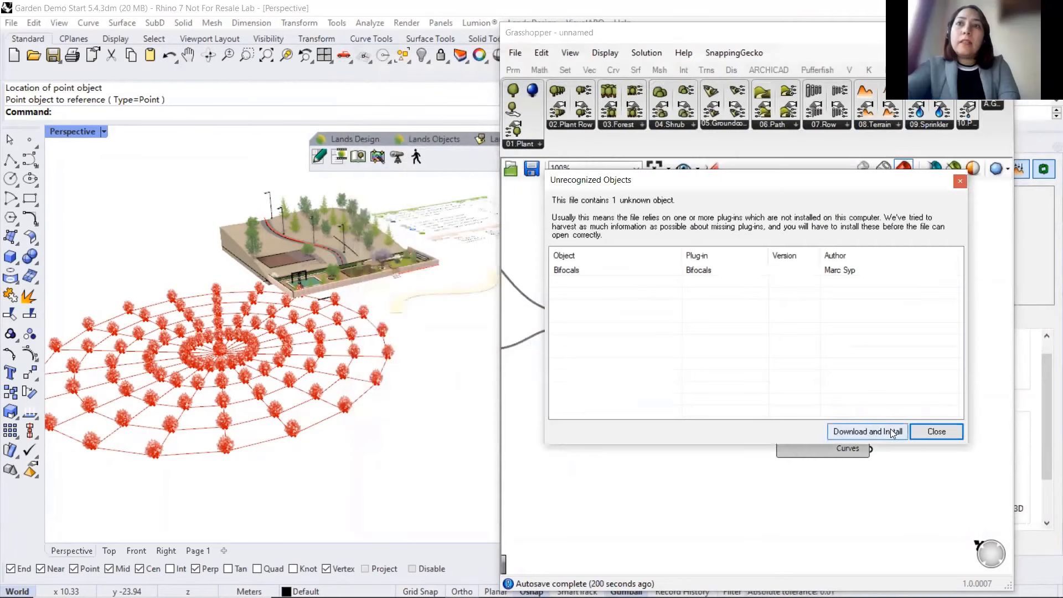
{"action": "left_click", "coordinate": [933, 431]}
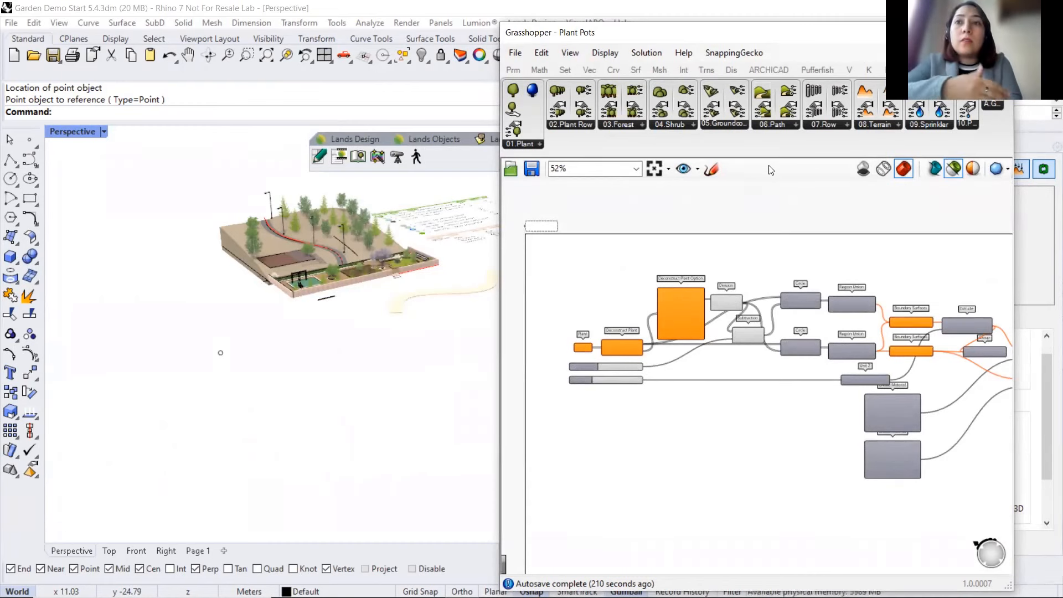
Examine the Plant Pots definition alongside the garden model and select its initial Plant parameter
{"action": "right_click_drag", "start_coordinate": [825, 303], "coordinate": [755, 274]}
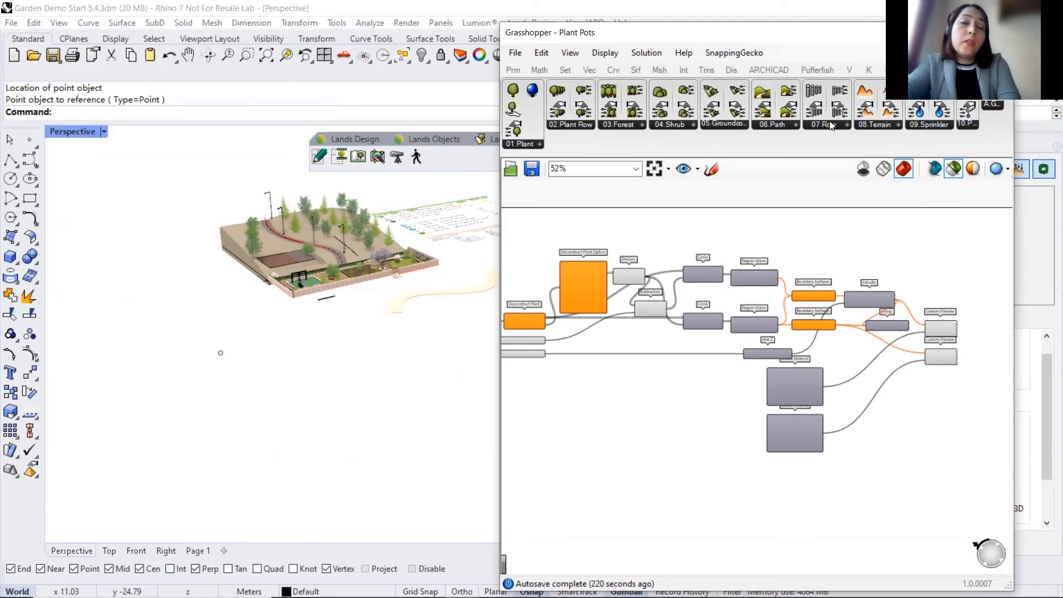
{"action": "right_click_drag", "start_coordinate": [292, 373], "coordinate": [311, 320]}
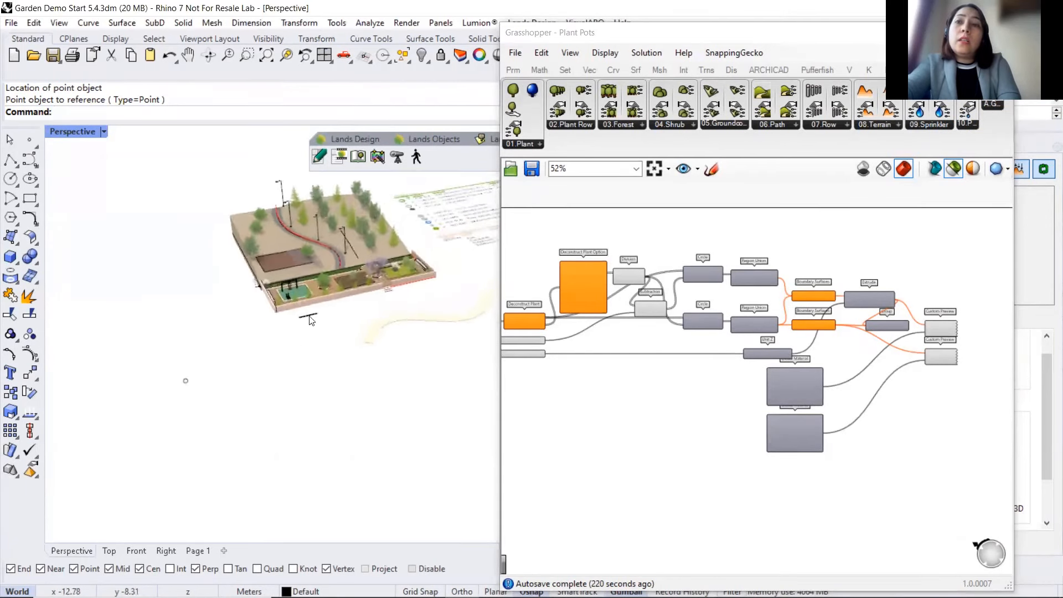
{"action": "scroll", "coordinate": [310, 318], "scroll_direction": "up", "scroll_amount": 2}
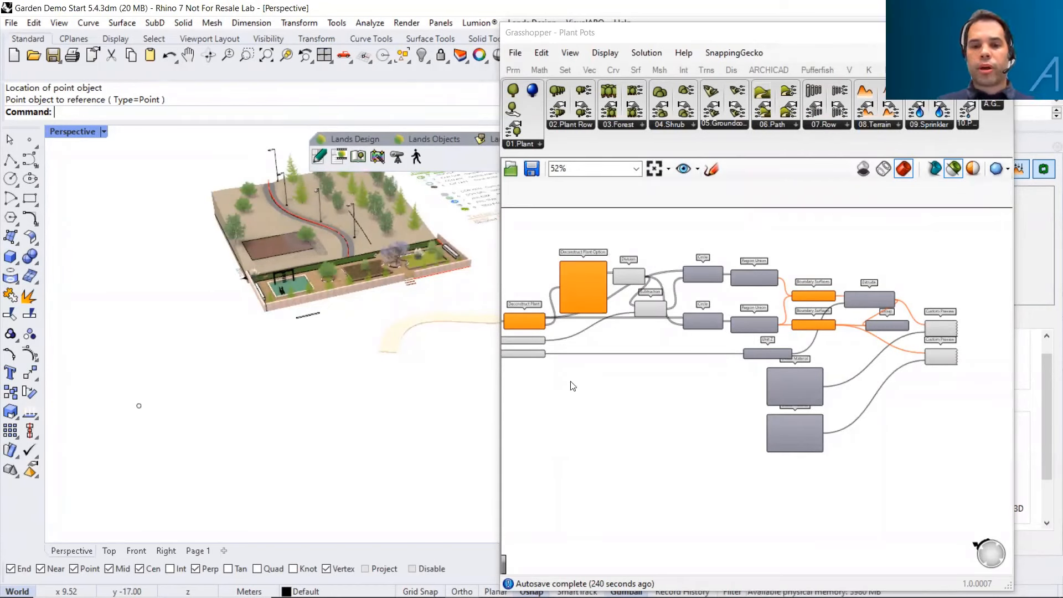
{"action": "left_click", "coordinate": [568, 418]}
{"action": "scroll", "coordinate": [692, 316], "scroll_direction": "up", "scroll_amount": 8}
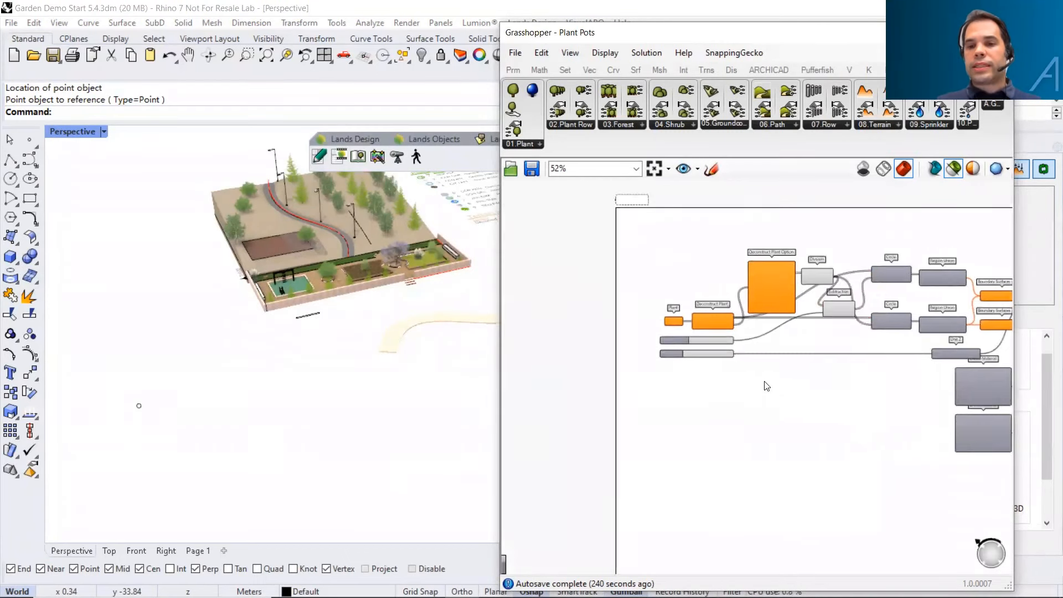
{"action": "left_click", "coordinate": [642, 324]}
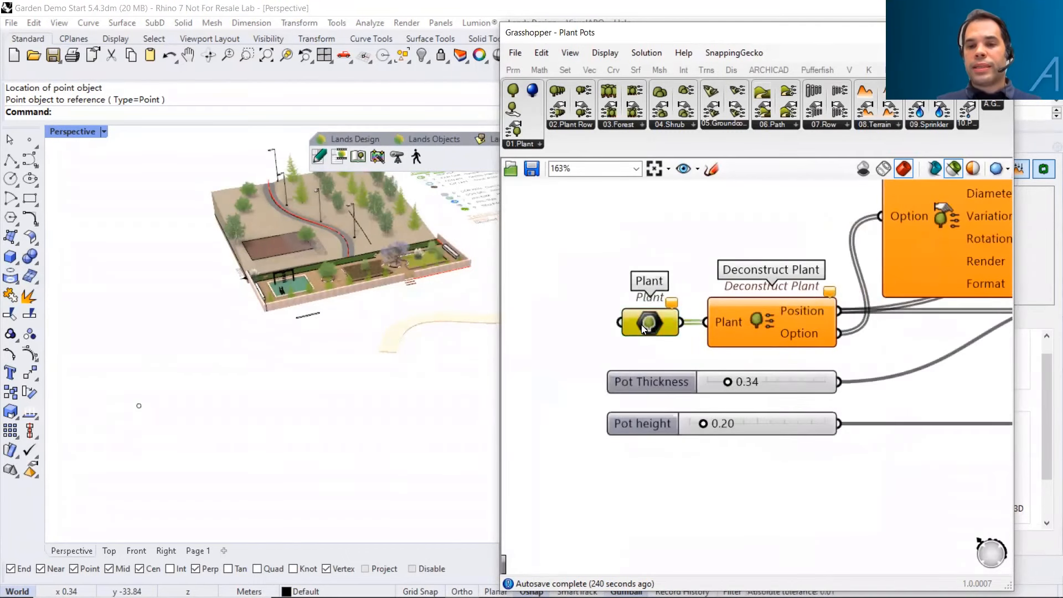
Start painting plants with Acer platanoides 'Crimson King', adjusting the age for a crown diameter of 4.12 and a height of 6.30
{"action": "left_click", "coordinate": [378, 387]}
{"action": "left_click", "coordinate": [356, 140]}
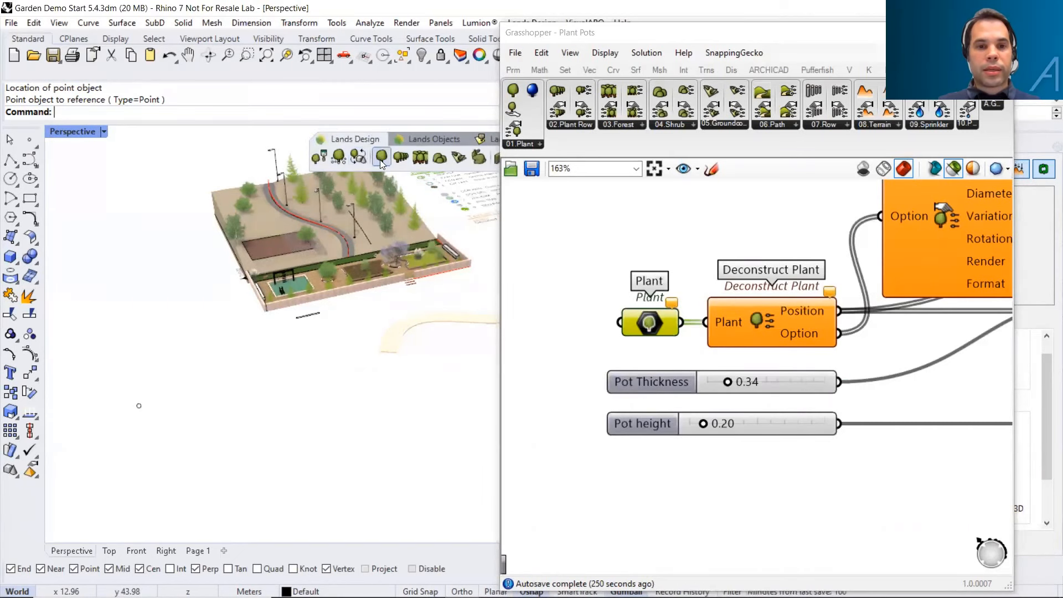
{"action": "left_click", "coordinate": [321, 156]}
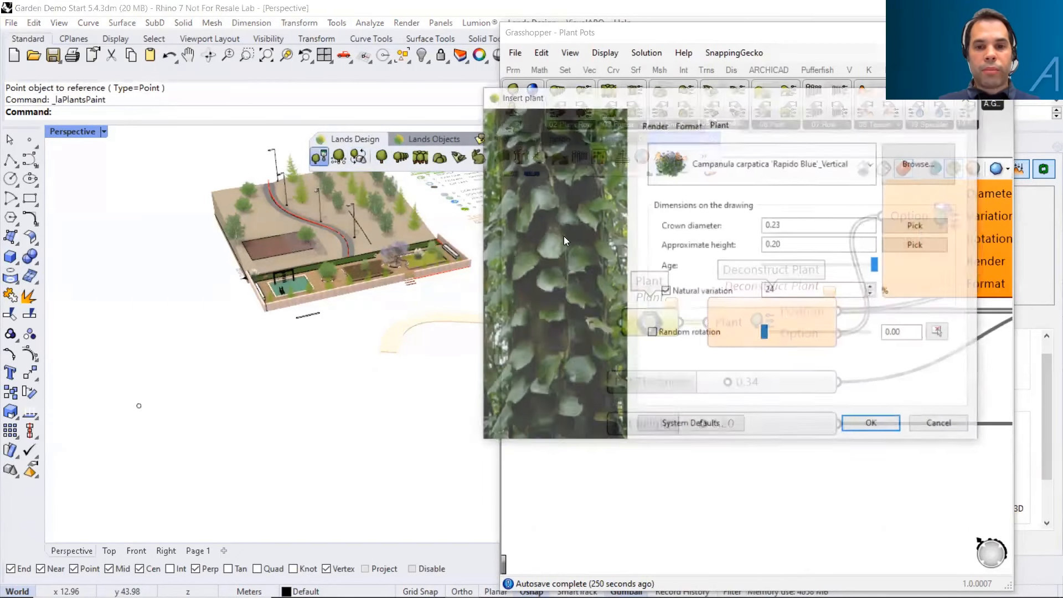
{"action": "left_click", "coordinate": [870, 173]}
{"action": "scroll", "coordinate": [737, 238], "scroll_direction": "up", "scroll_amount": 2}
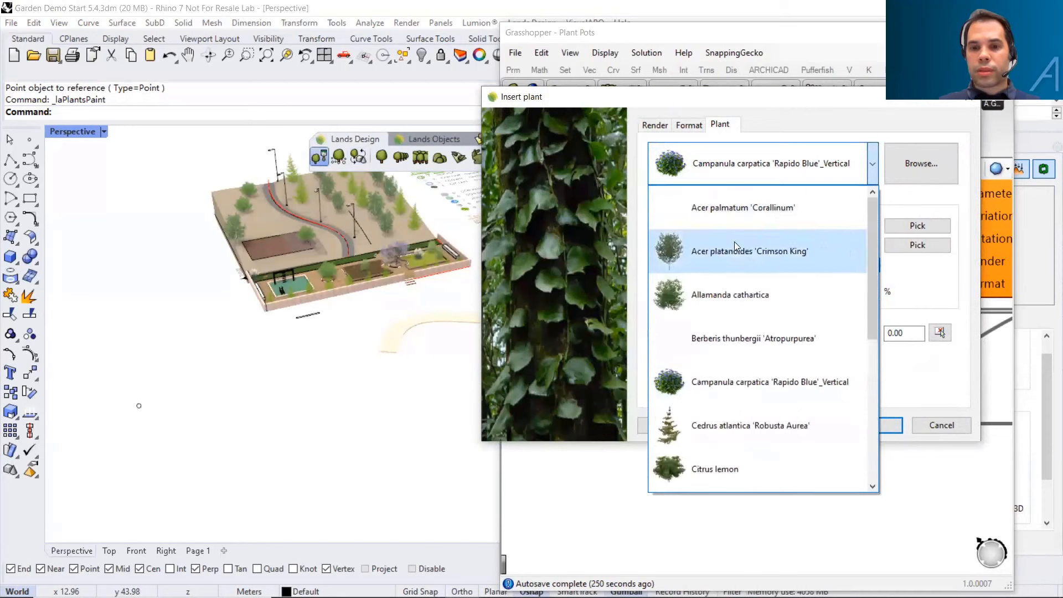
{"action": "left_click", "coordinate": [749, 250]}
{"action": "left_click_drag", "start_coordinate": [765, 266], "coordinate": [818, 274]}
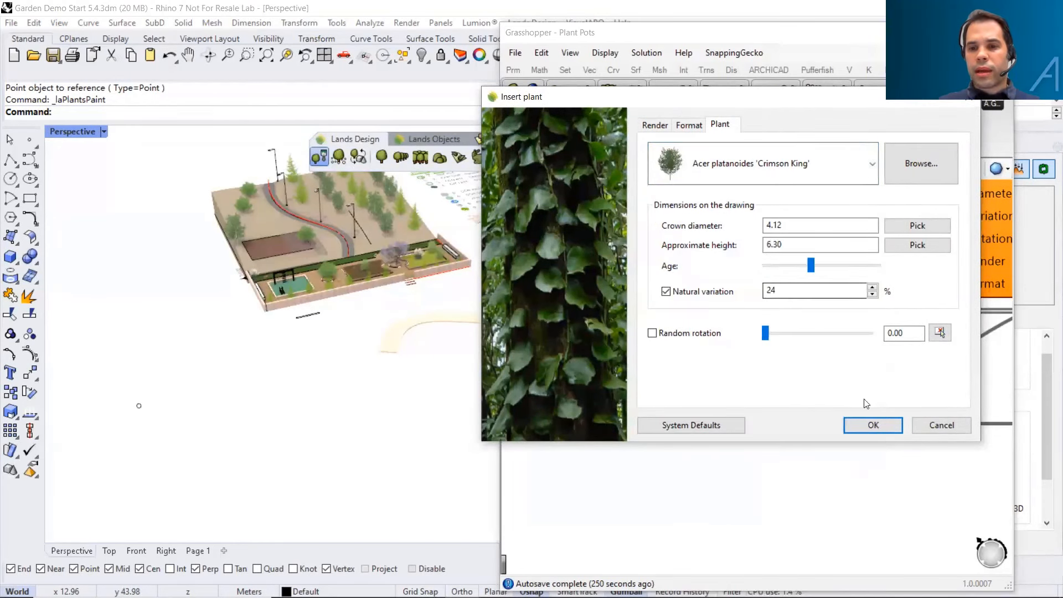
{"action": "left_click", "coordinate": [873, 426]}
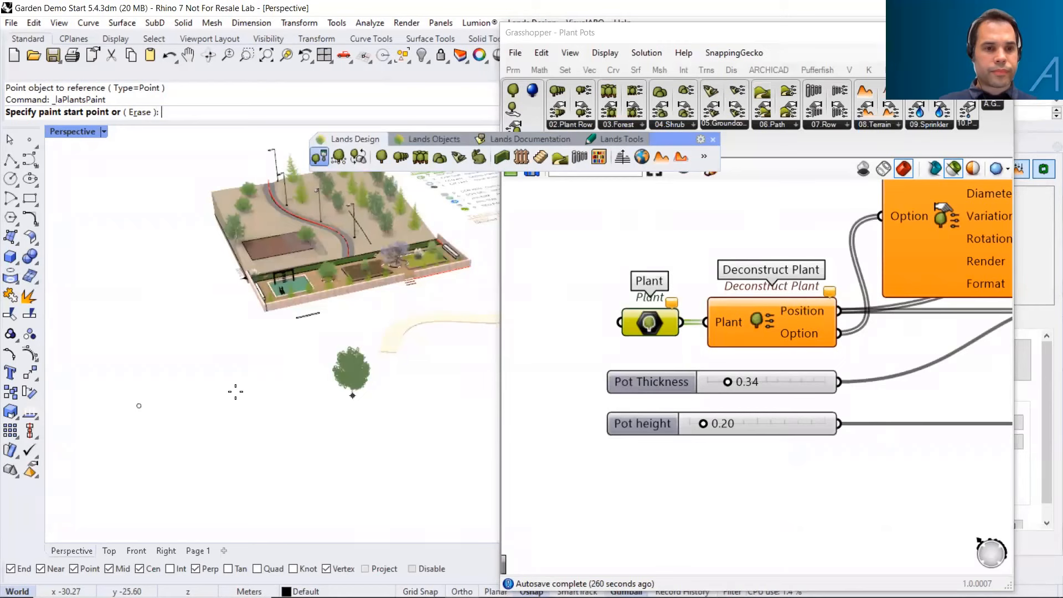
Place a tree on the empty ground in front of the garden and copy it to make a group of four
{"action": "scroll", "coordinate": [205, 432], "scroll_direction": "up", "scroll_amount": 3}
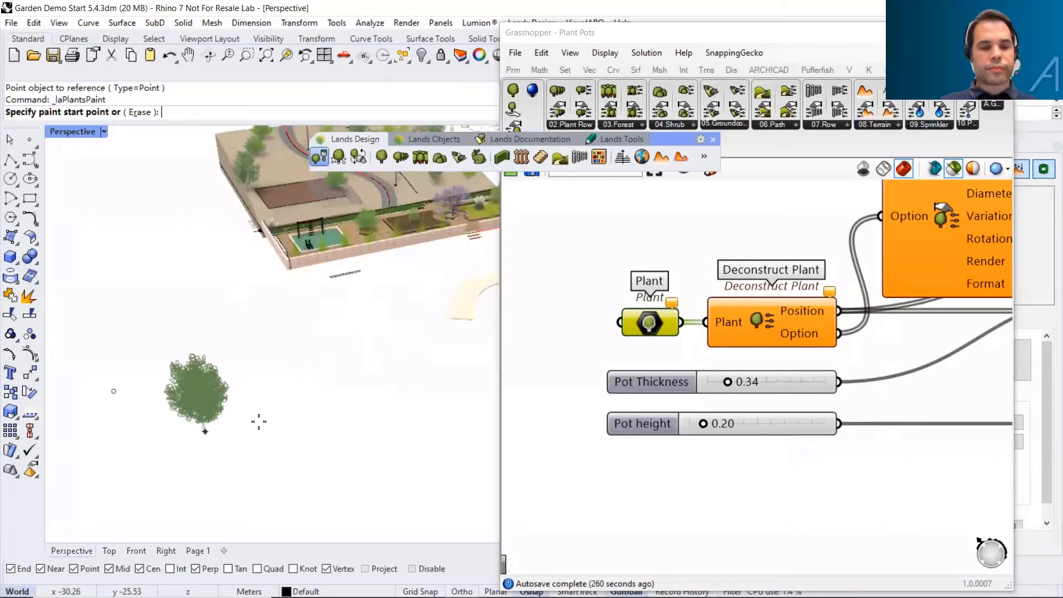
{"action": "left_click", "coordinate": [319, 385]}
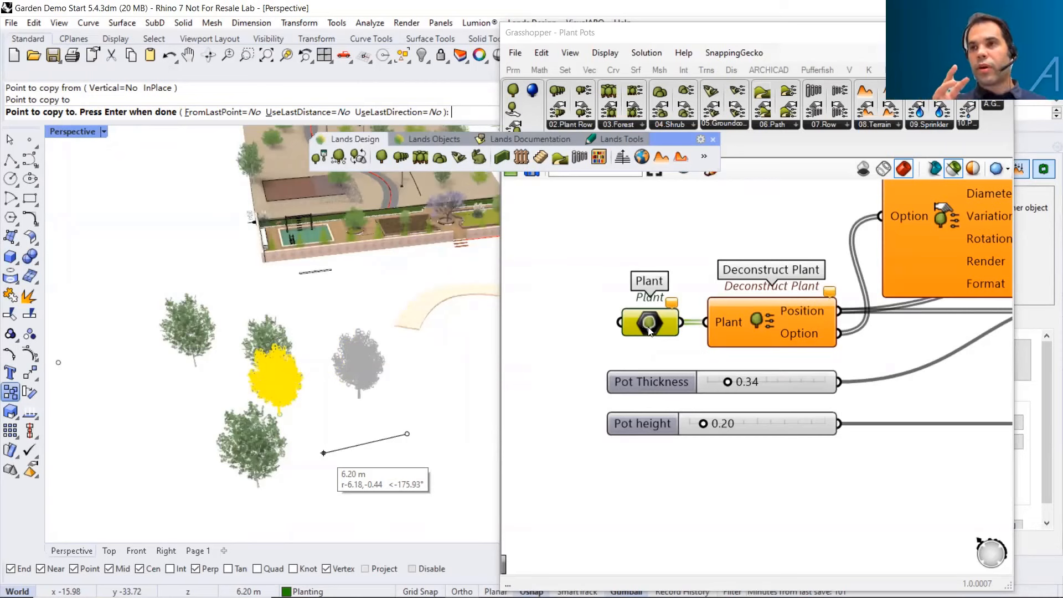
{"action": "key", "text": "Return"}
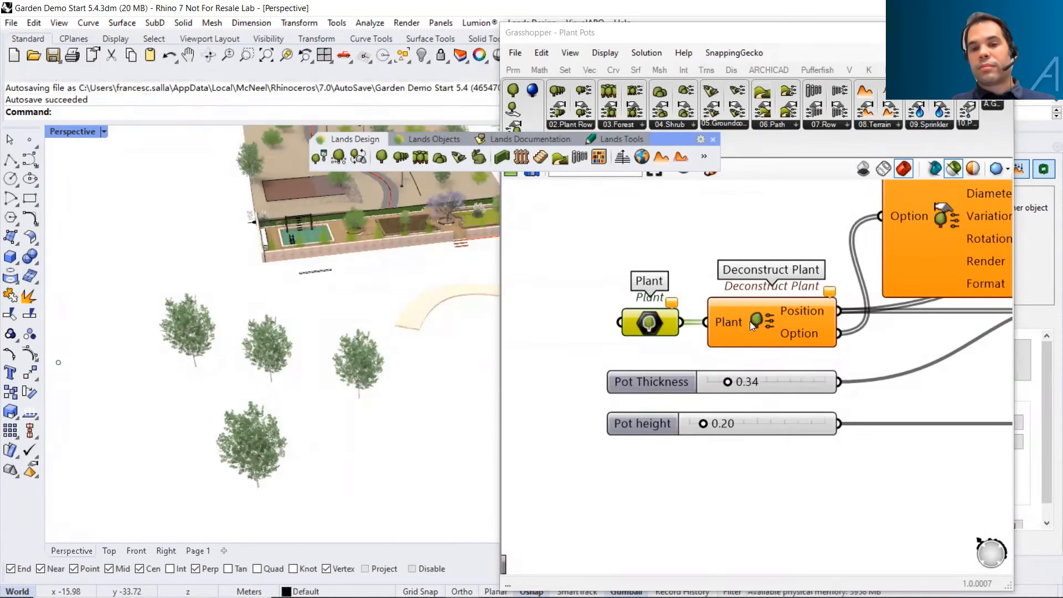
Reference the four new trees as multiple plants in the definition's Plant parameter
{"action": "scroll", "coordinate": [759, 326], "scroll_direction": "down", "scroll_amount": 2}
{"action": "scroll", "coordinate": [896, 262], "scroll_direction": "down", "scroll_amount": 1}
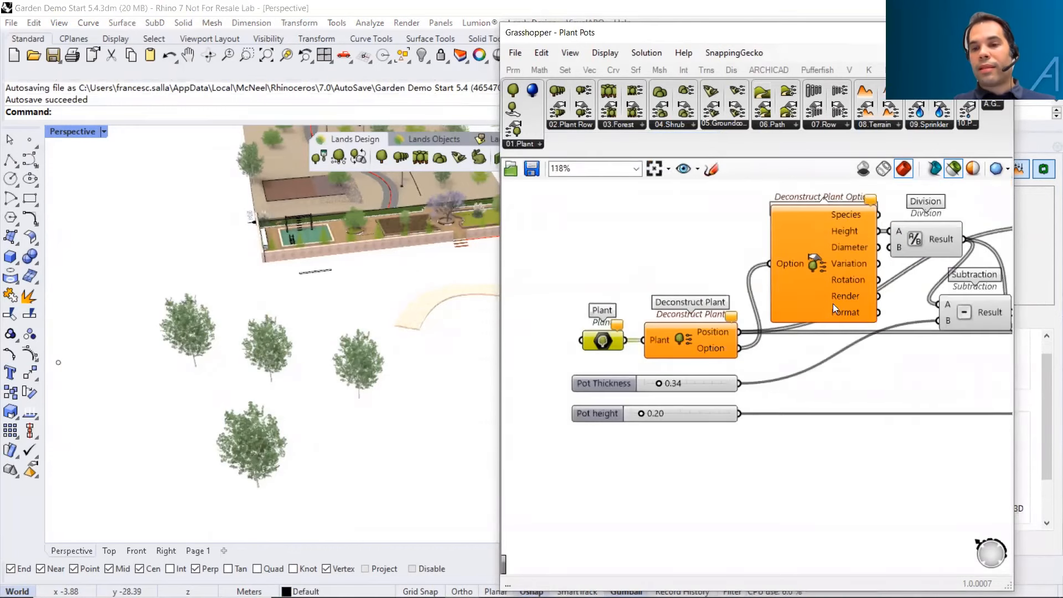
{"action": "scroll", "coordinate": [534, 404], "scroll_direction": "up", "scroll_amount": 2}
{"action": "right_click", "coordinate": [631, 306]}
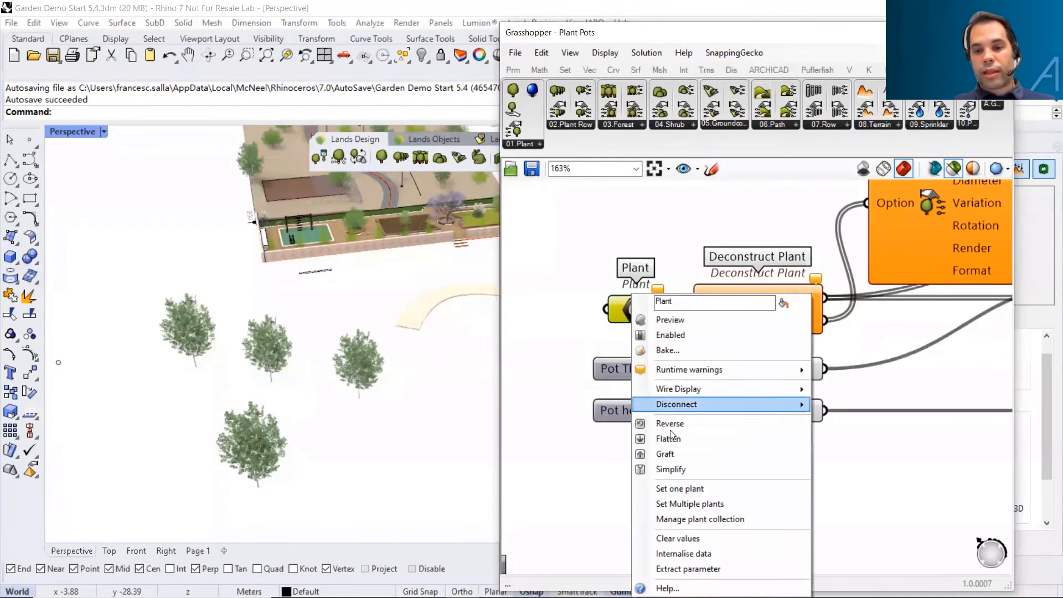
{"action": "left_click", "coordinate": [685, 503]}
{"action": "left_click_drag", "start_coordinate": [161, 299], "coordinate": [399, 388]}
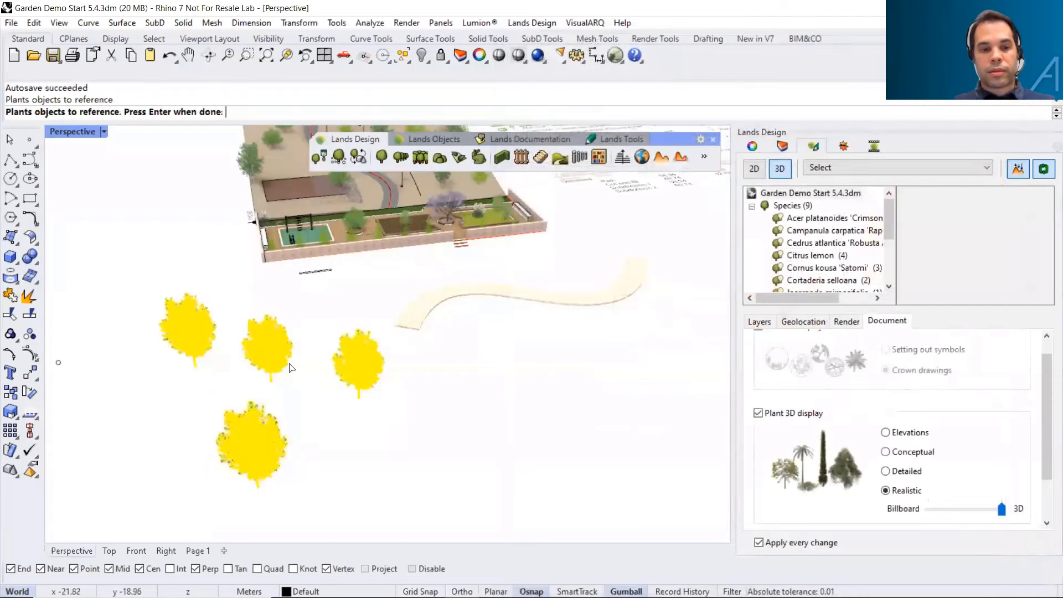
{"action": "left_click", "coordinate": [250, 440]}
{"action": "key", "text": "Return"}
Move the front tree back toward the middle tree so that their pots overlap
{"action": "right_click_drag", "start_coordinate": [732, 359], "coordinate": [611, 366]}
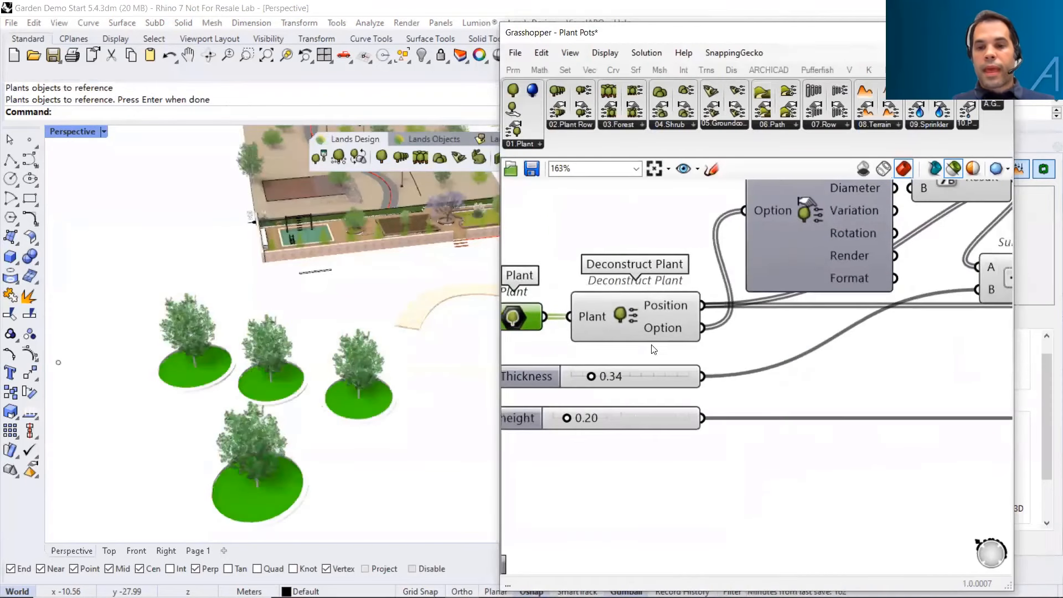
{"action": "scroll", "coordinate": [723, 294], "scroll_direction": "down", "scroll_amount": 2}
{"action": "scroll", "coordinate": [723, 294], "scroll_direction": "down", "scroll_amount": 1}
{"action": "right_click_drag", "start_coordinate": [672, 296], "coordinate": [646, 298]}
{"action": "right_click_drag", "start_coordinate": [319, 437], "coordinate": [354, 408]}
{"action": "left_click_drag", "start_coordinate": [360, 385], "coordinate": [350, 347]}
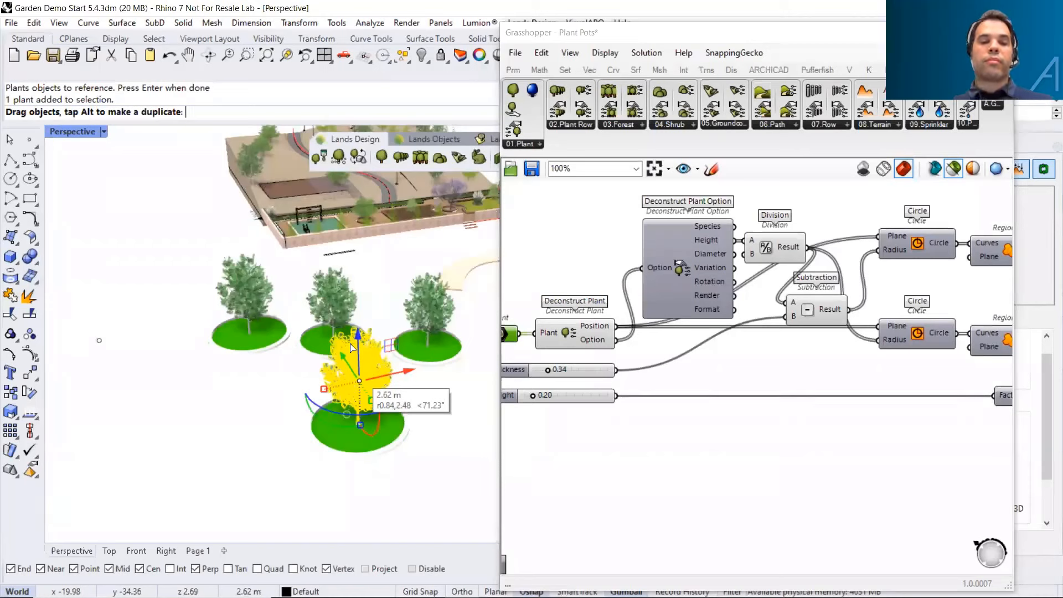
{"action": "left_click_drag", "start_coordinate": [350, 347], "coordinate": [351, 348]}
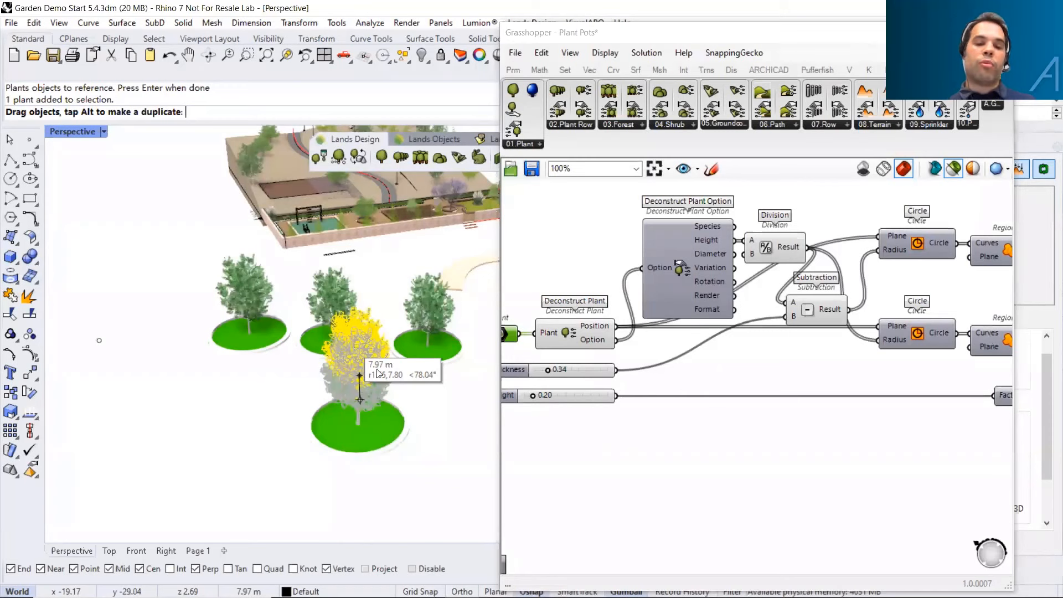
{"action": "left_click_drag", "start_coordinate": [514, 408], "coordinate": [345, 336]}
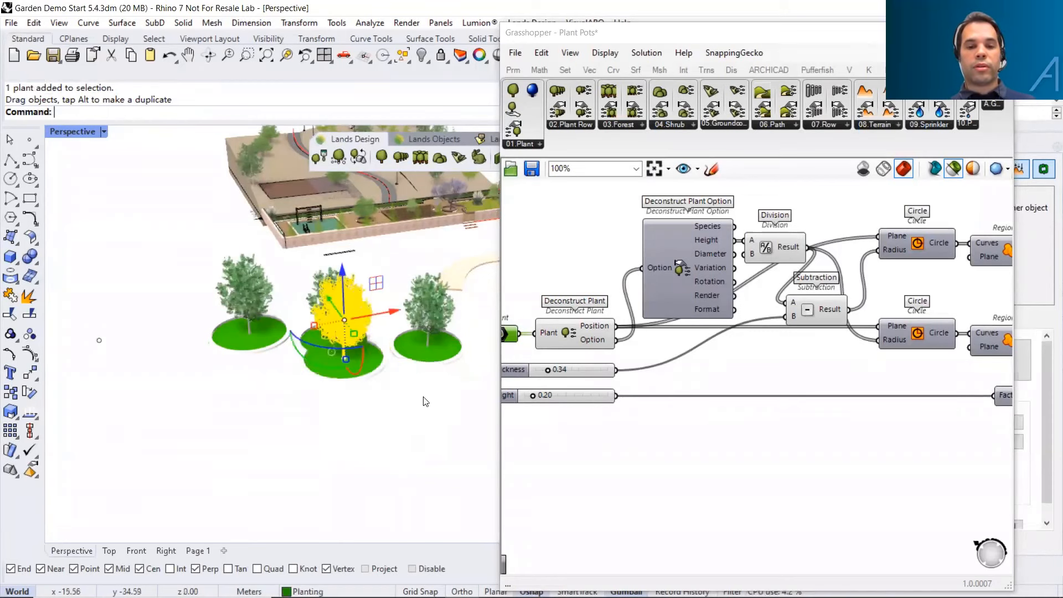
Inspect the pots around the moved tree and its neighbour, along with the Pot Thickness and Pot height sliders
{"action": "scroll", "coordinate": [385, 331], "scroll_direction": "up", "scroll_amount": 2}
{"action": "scroll", "coordinate": [385, 331], "scroll_direction": "up", "scroll_amount": 3}
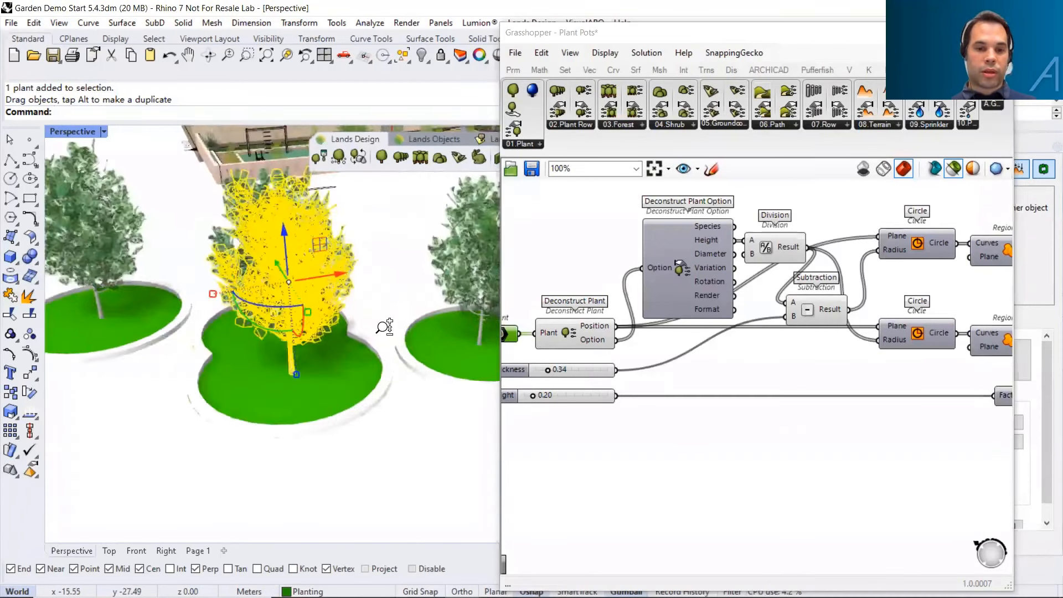
{"action": "scroll", "coordinate": [335, 346], "scroll_direction": "down", "scroll_amount": 4}
{"action": "right_click_drag", "start_coordinate": [342, 354], "coordinate": [287, 363], "text": "shift"}
{"action": "scroll", "coordinate": [719, 446], "scroll_direction": "up", "scroll_amount": 3}
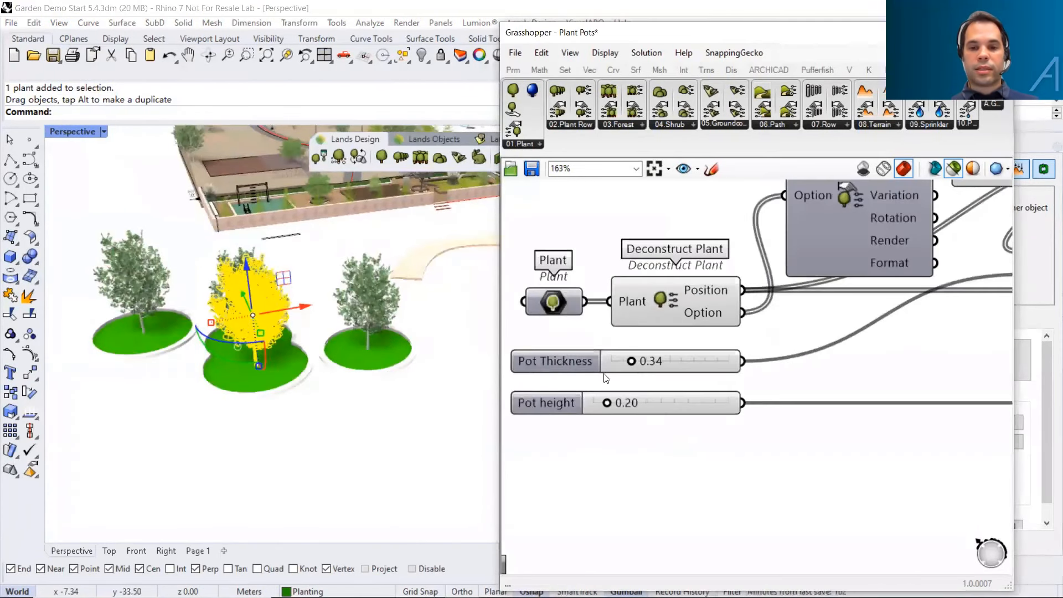
Set the Pot Thickness slider to 0.66 and the Pot height slider to 0.37
{"action": "mouse_move", "coordinate": [640, 365]}
{"action": "left_mouse_down"}
{"action": "mouse_move", "coordinate": [630, 363]}
{"action": "mouse_move", "coordinate": [651, 365]}
{"action": "left_mouse_up"}
{"action": "mouse_move", "coordinate": [609, 406]}
{"action": "left_mouse_down"}
{"action": "mouse_move", "coordinate": [645, 403]}
{"action": "mouse_move", "coordinate": [619, 402]}
{"action": "left_mouse_up"}
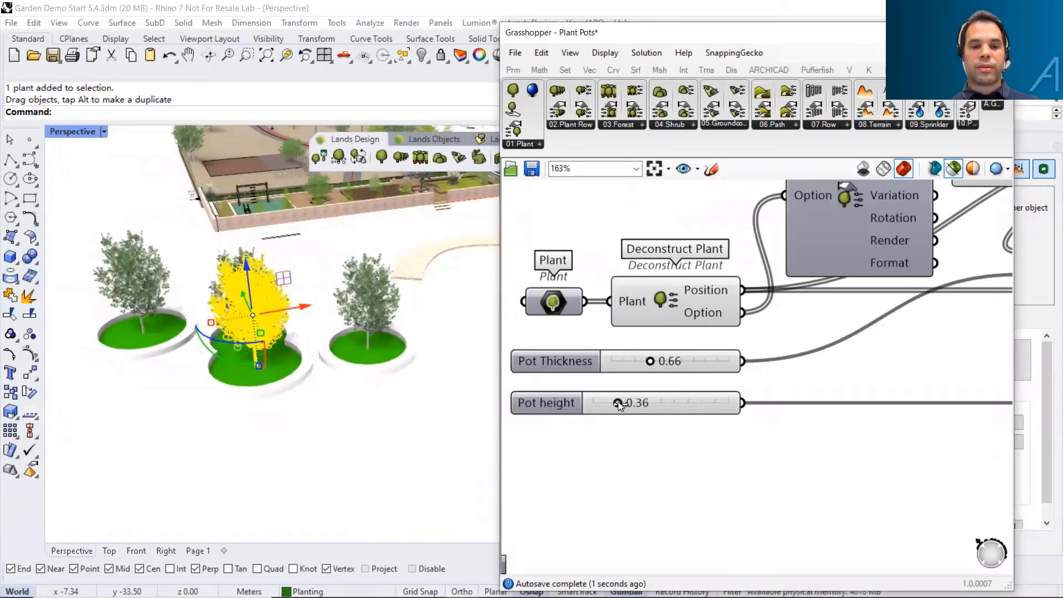
{"action": "scroll", "coordinate": [724, 434], "scroll_direction": "down", "scroll_amount": 3}
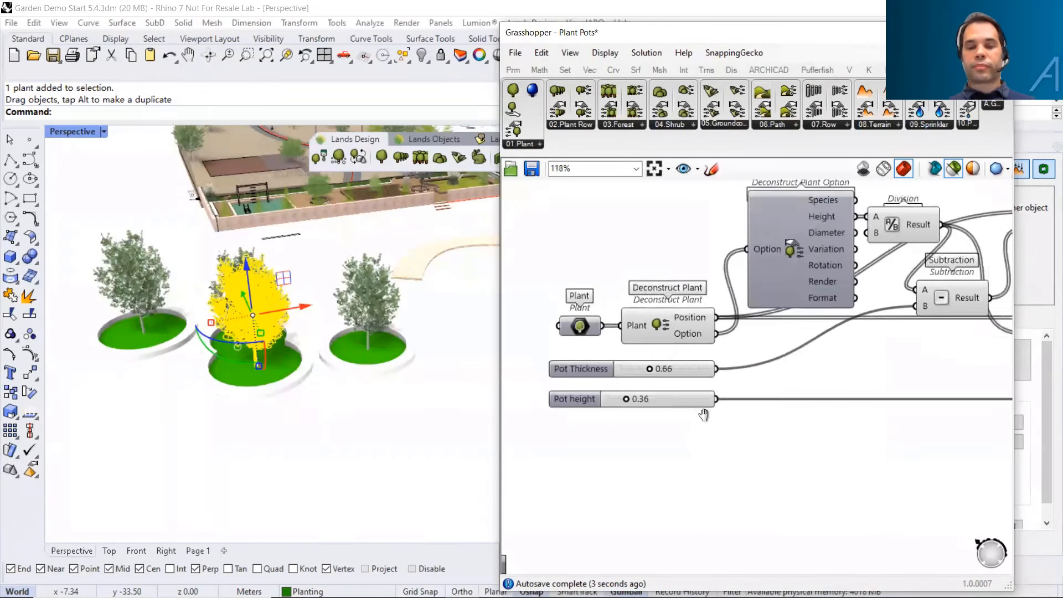
{"action": "scroll", "coordinate": [704, 415], "scroll_direction": "up", "scroll_amount": 2}
{"action": "left_click_drag", "start_coordinate": [603, 418], "coordinate": [632, 417]}
{"action": "scroll", "coordinate": [632, 417], "scroll_direction": "down", "scroll_amount": 2}
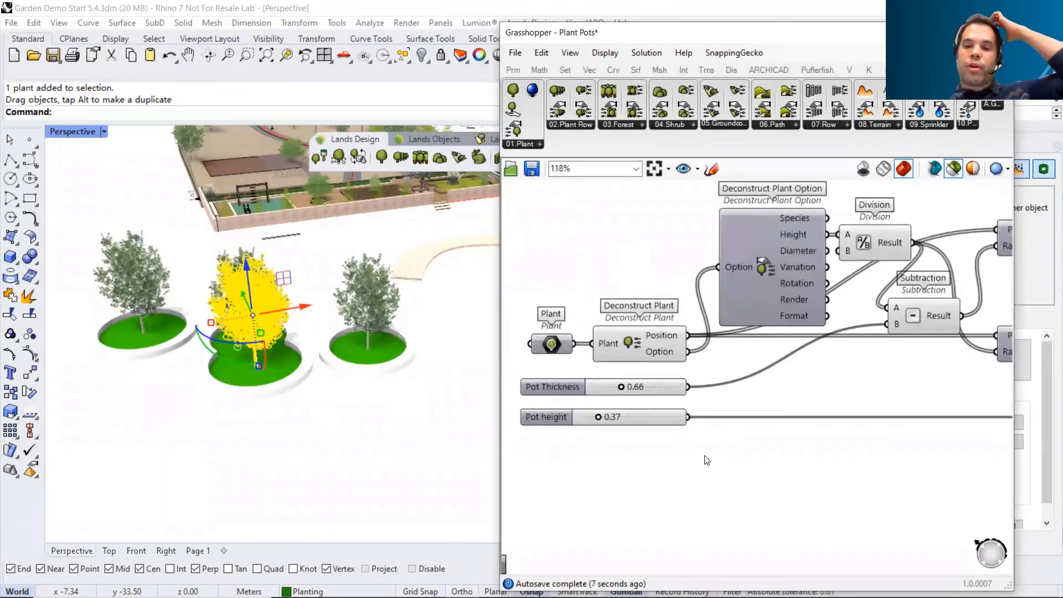
{"action": "scroll", "coordinate": [706, 460], "scroll_direction": "down", "scroll_amount": 3}
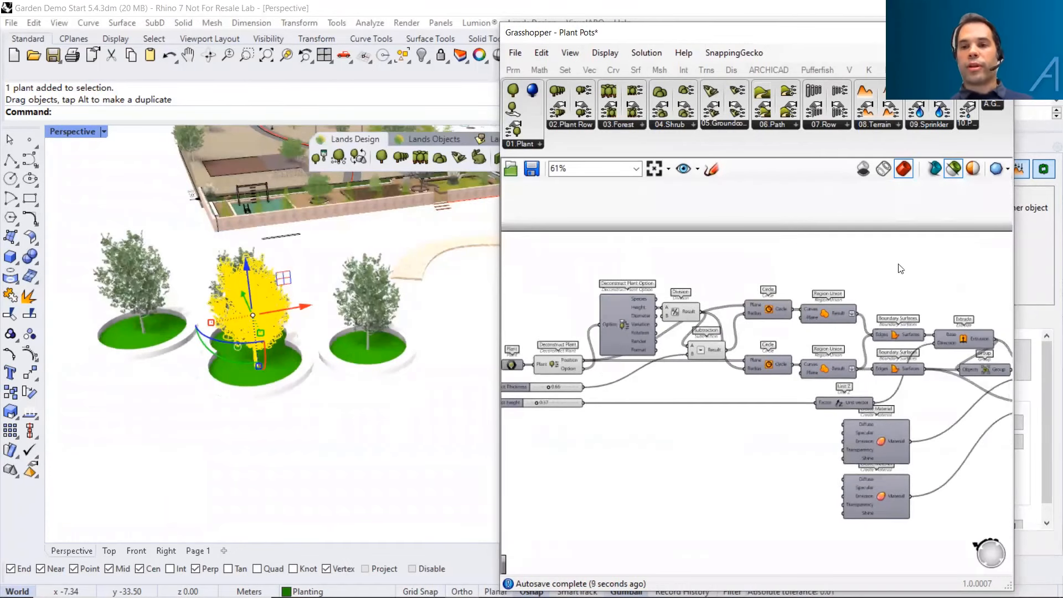
Hide the Grasshopper definition window and deselect the tree to show the whole garden model
{"action": "left_click", "coordinate": [999, 32]}
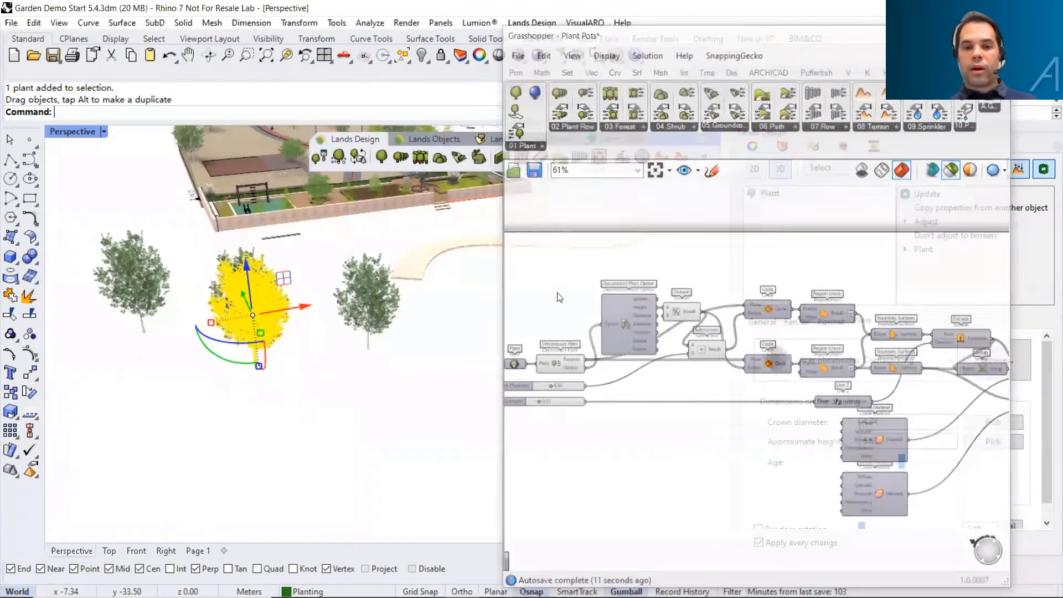
{"action": "left_click", "coordinate": [485, 365]}
{"action": "scroll", "coordinate": [479, 364], "scroll_direction": "down", "scroll_amount": 6}
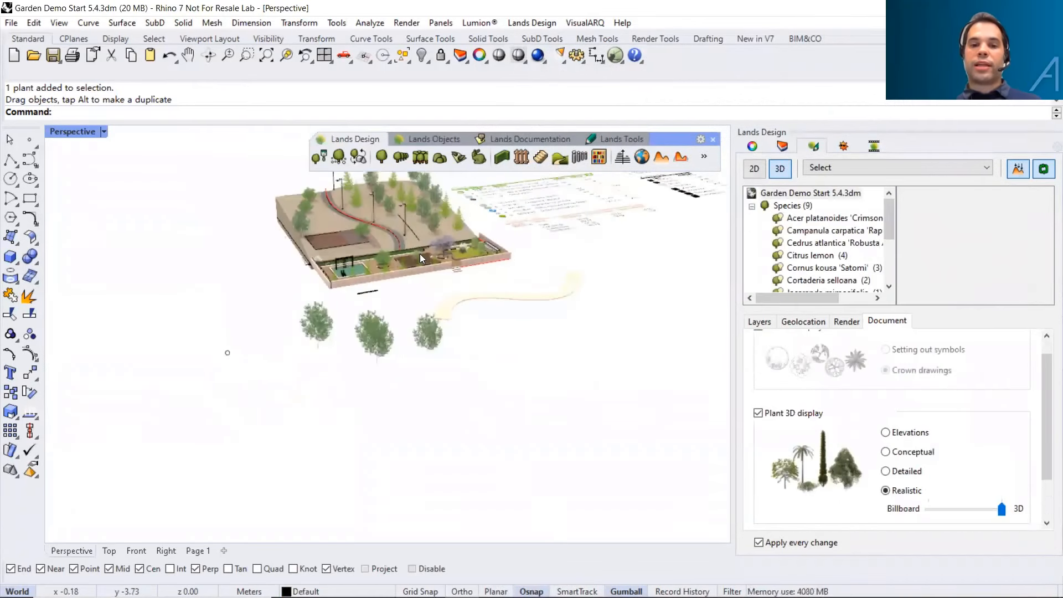
{"action": "right_click_drag", "start_coordinate": [393, 344], "coordinate": [294, 260]}
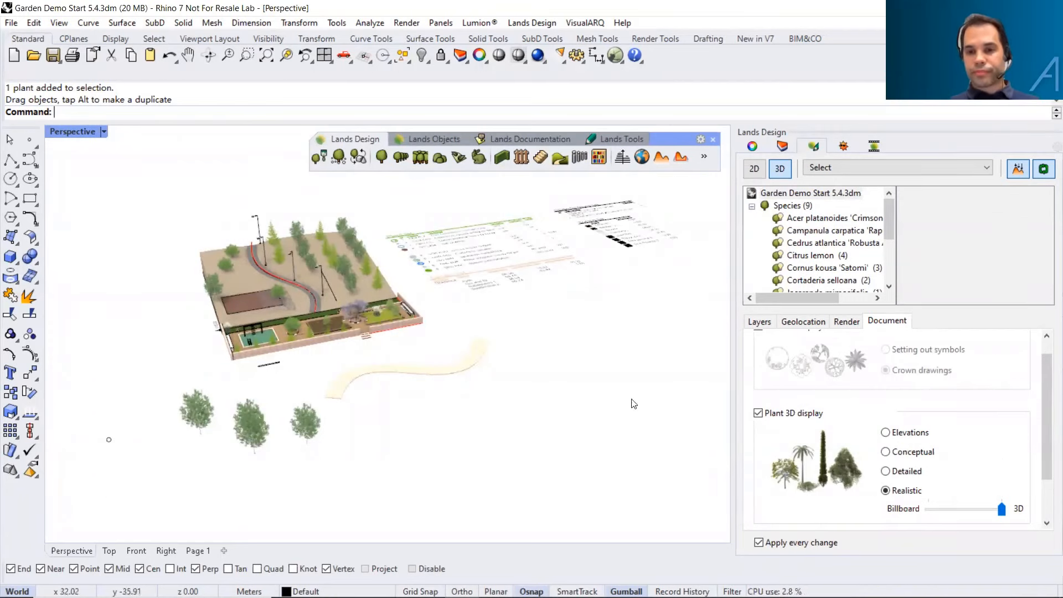
Show the drawing's geolocation settings and open the Location page of the Rhino document properties
{"action": "left_click", "coordinate": [815, 323]}
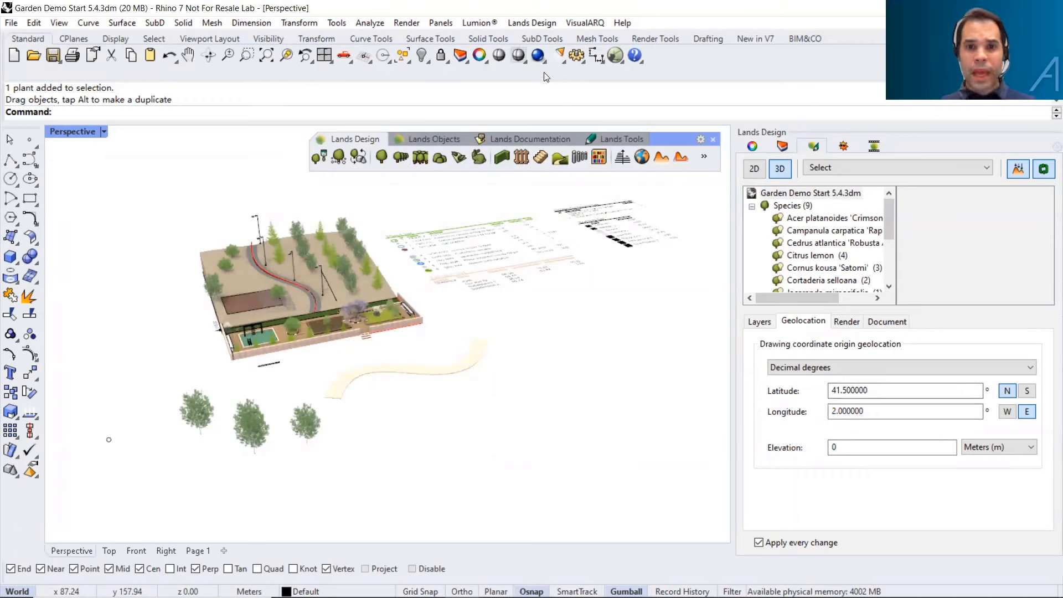
{"action": "left_click", "coordinate": [576, 55]}
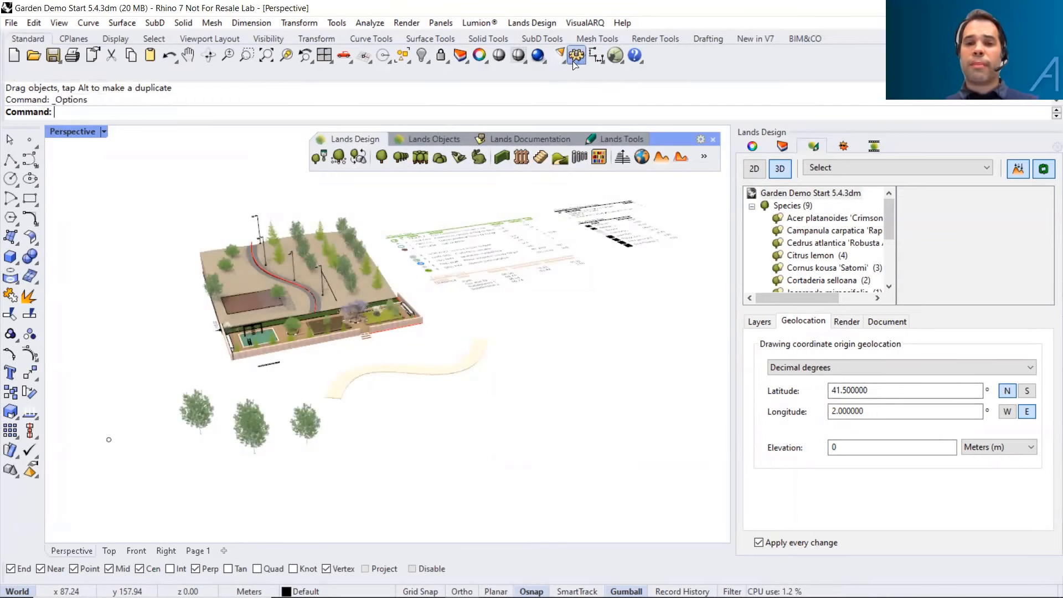
{"action": "scroll", "coordinate": [435, 210], "scroll_direction": "up", "scroll_amount": 2}
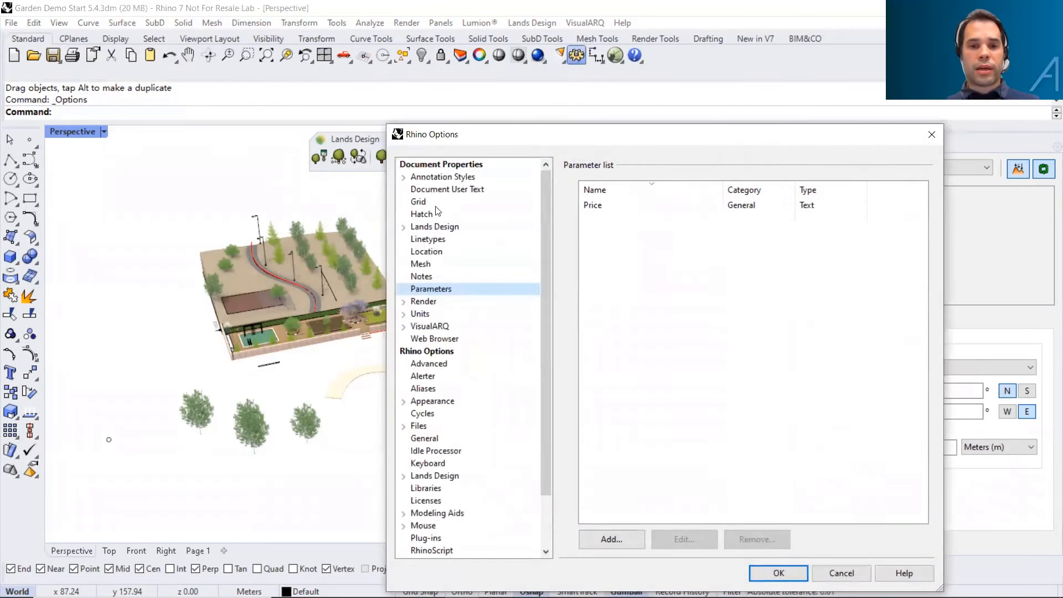
{"action": "left_click", "coordinate": [427, 251]}
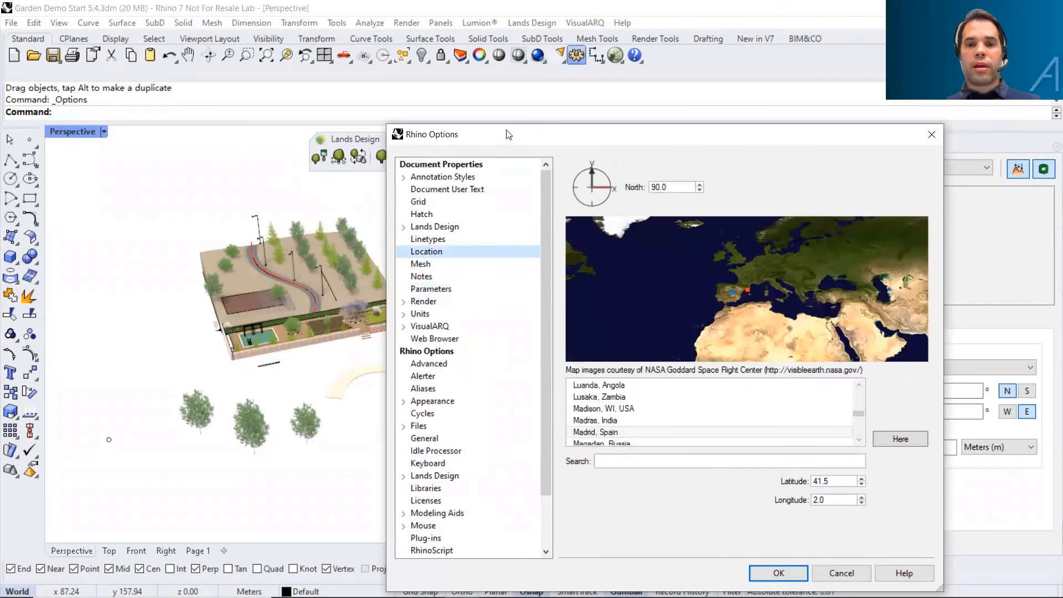
Try a map location near Bern, Switzerland, at latitude 46.5 and longitude 6.3, and discard the change
{"action": "left_click_drag", "start_coordinate": [508, 134], "coordinate": [439, 97]}
{"action": "left_click_drag", "start_coordinate": [739, 239], "coordinate": [740, 257]}
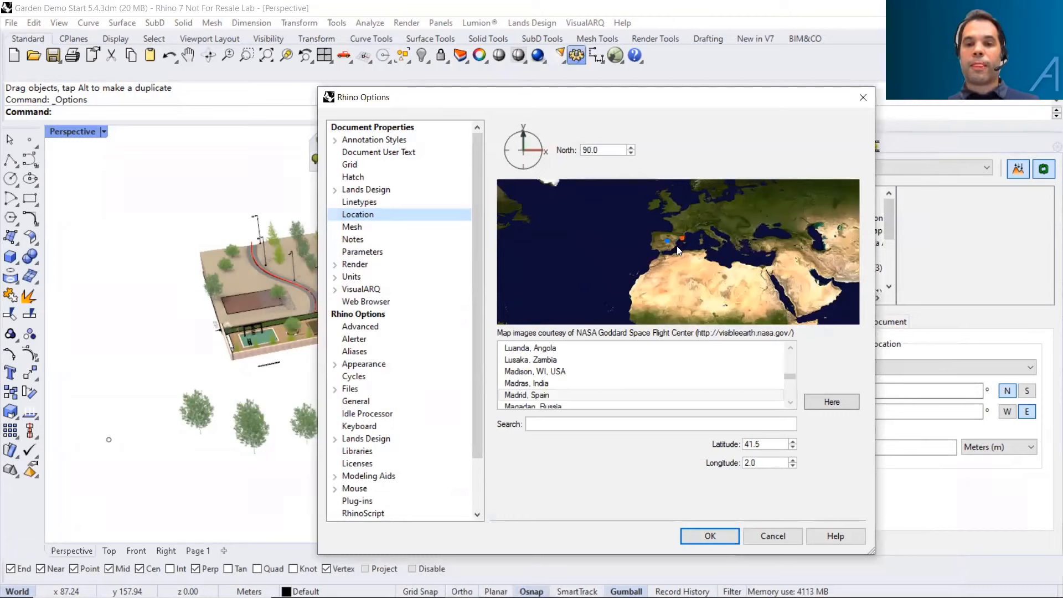
{"action": "left_click_drag", "start_coordinate": [666, 277], "coordinate": [696, 286]}
{"action": "left_click", "coordinate": [728, 231]}
{"action": "double_click", "coordinate": [740, 444]}
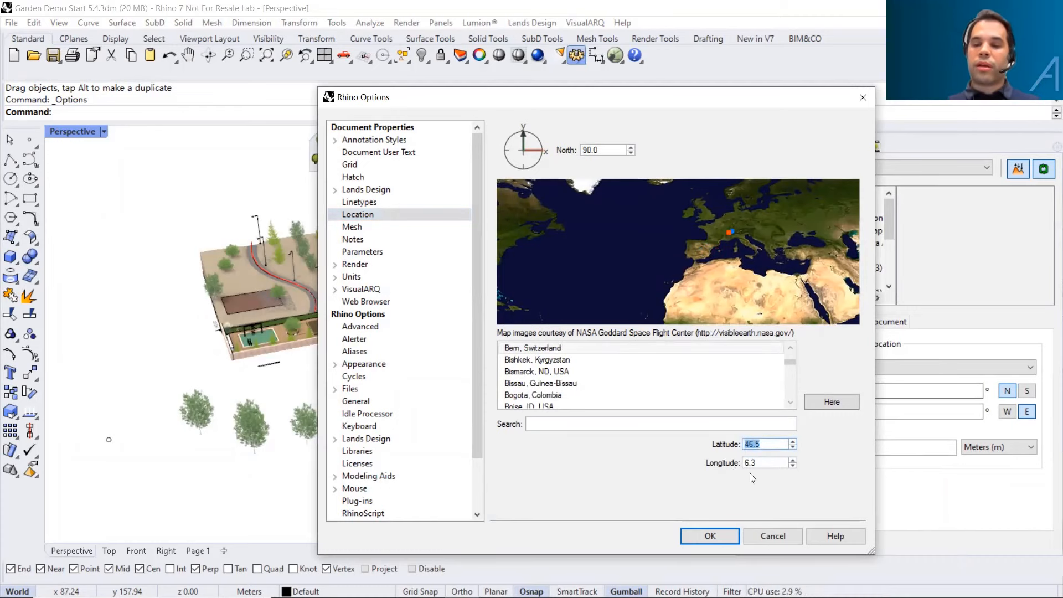
{"action": "left_click", "coordinate": [775, 537]}
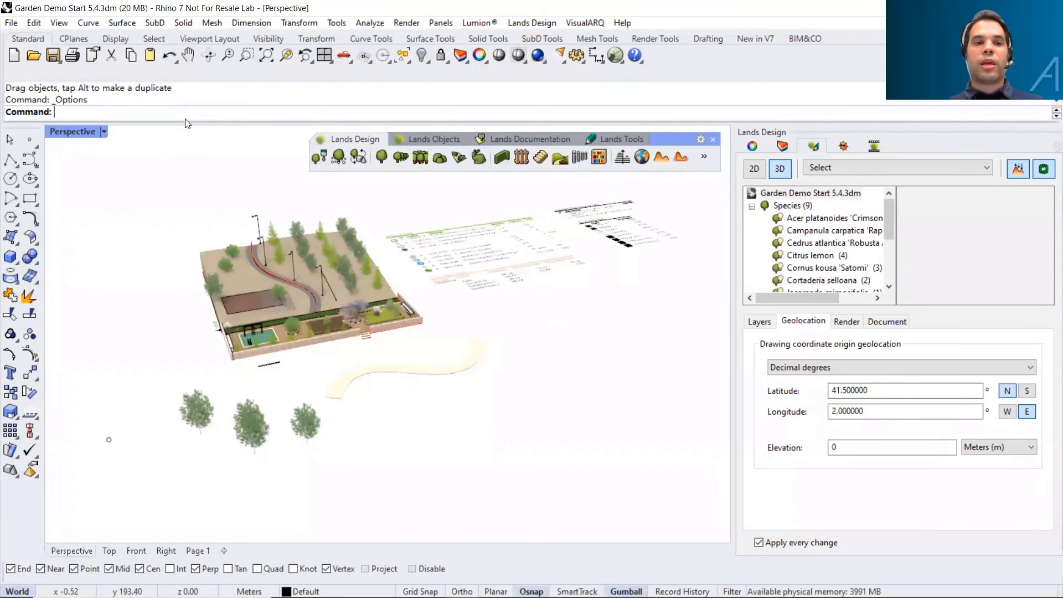
Run EarthAnchorPoint, accepting latitude 41°30'N, longitude 2°E and model point 0,0,0, and specify the model's north and east directions
{"action": "type", "text": "EarthAnchorPoint"}
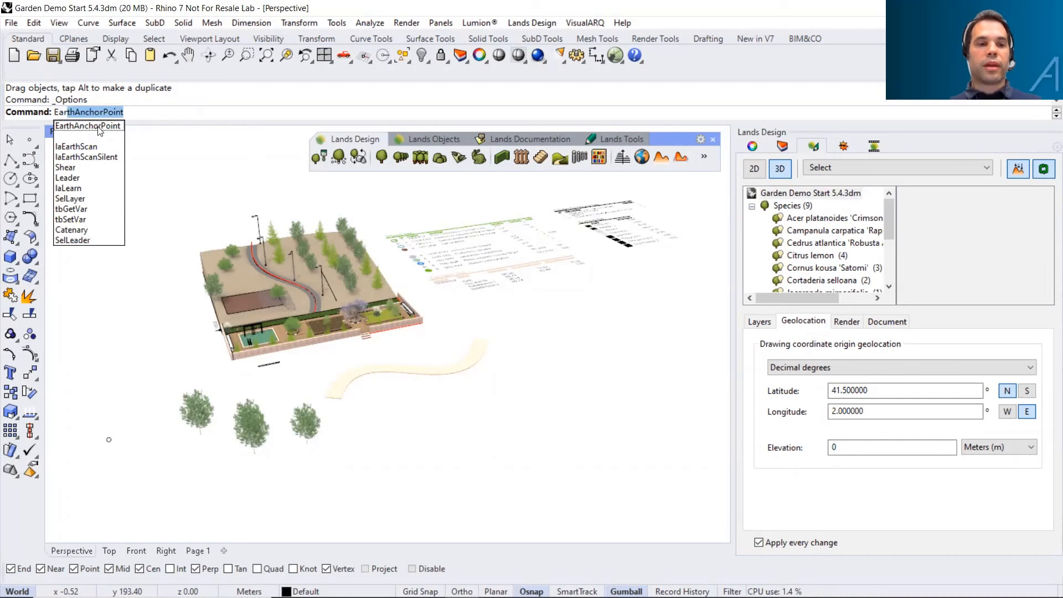
{"action": "left_click", "coordinate": [99, 127]}
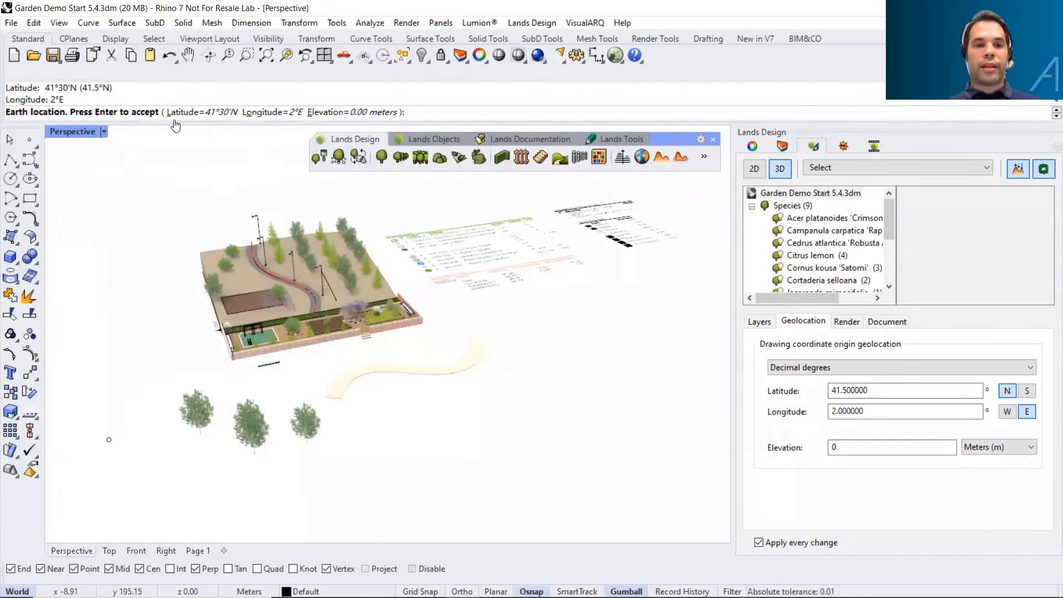
{"action": "key", "text": "Return"}
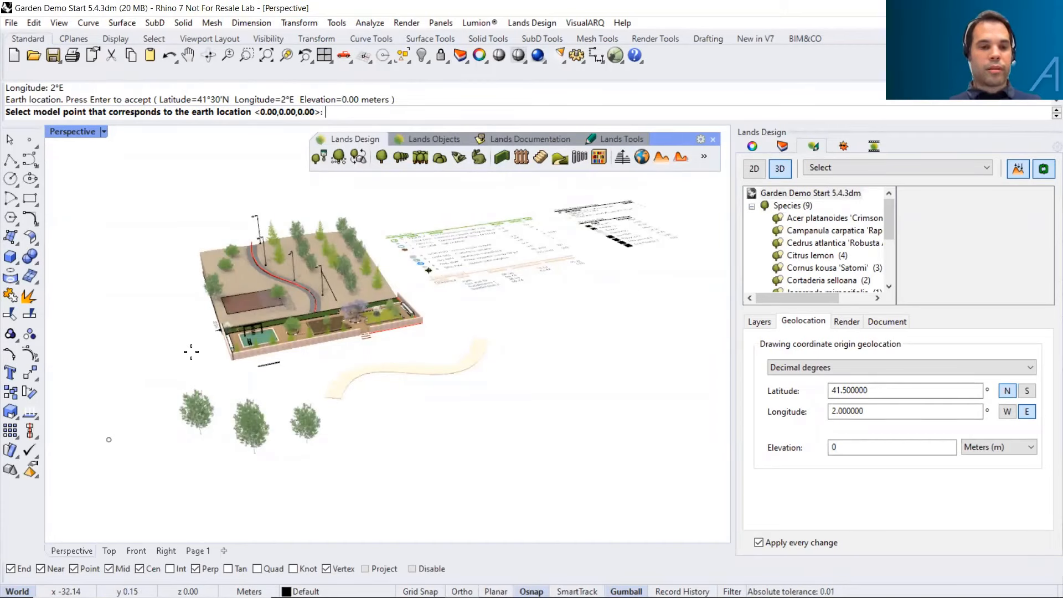
{"action": "key", "text": "Return"}
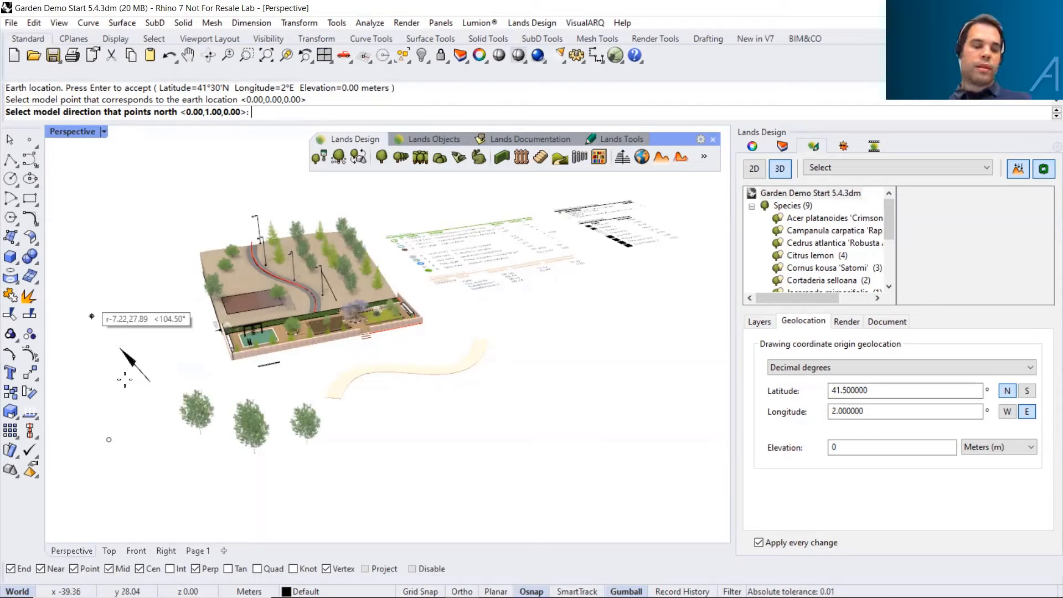
{"action": "left_click", "coordinate": [91, 316]}
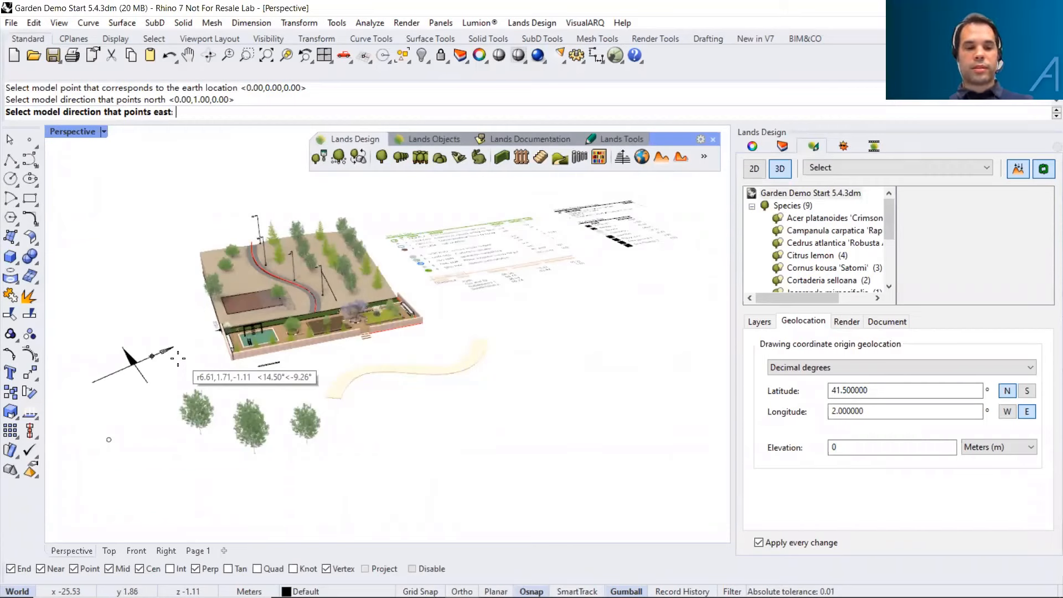
{"action": "left_click", "coordinate": [178, 358]}
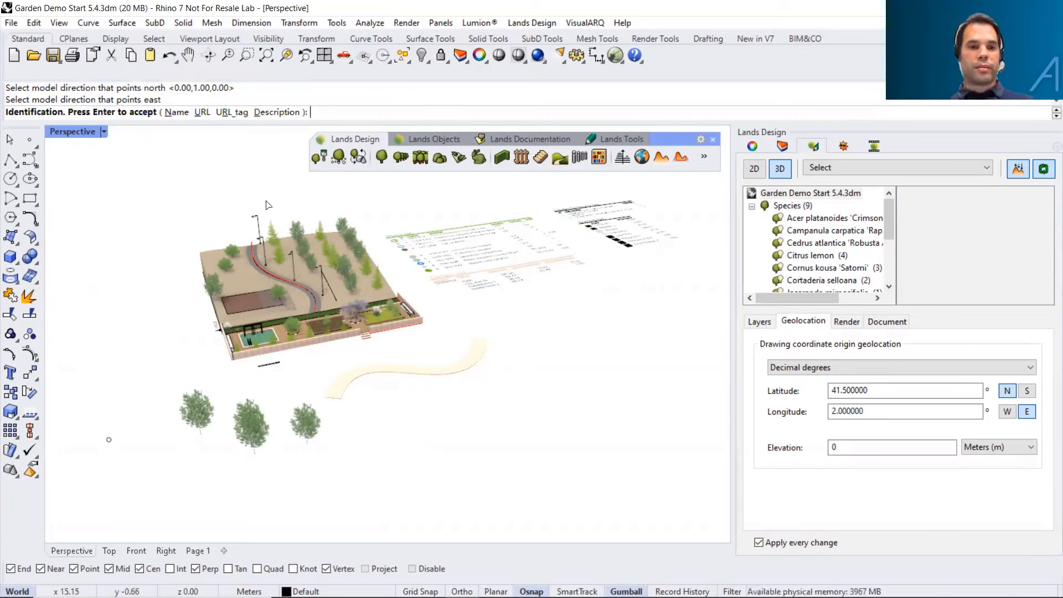
{"action": "key", "text": "Return"}
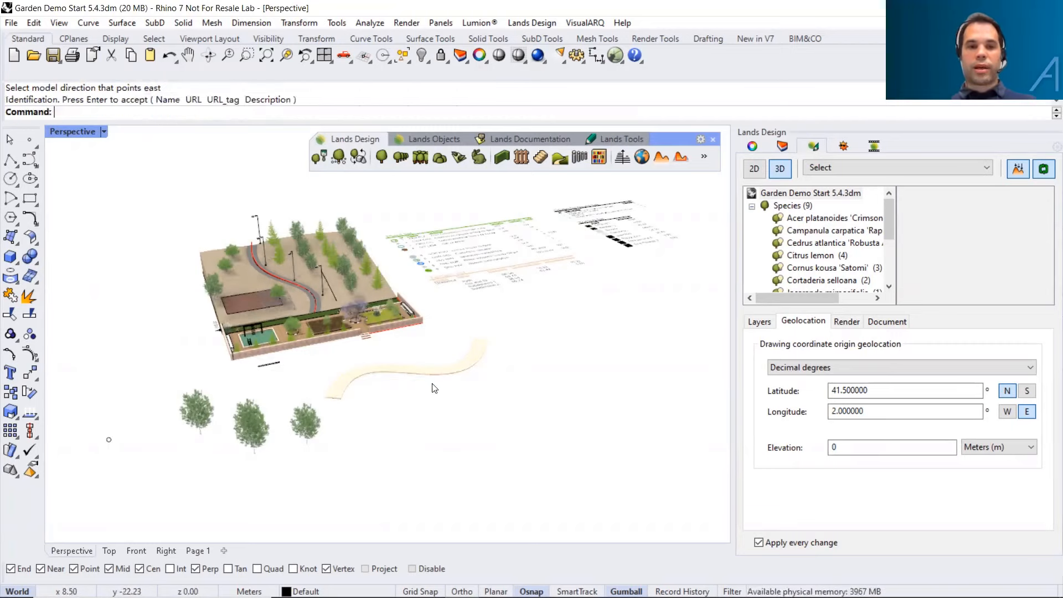
Turn off the sun in the Sun settings
{"action": "right_click_drag", "start_coordinate": [628, 363], "coordinate": [565, 378]}
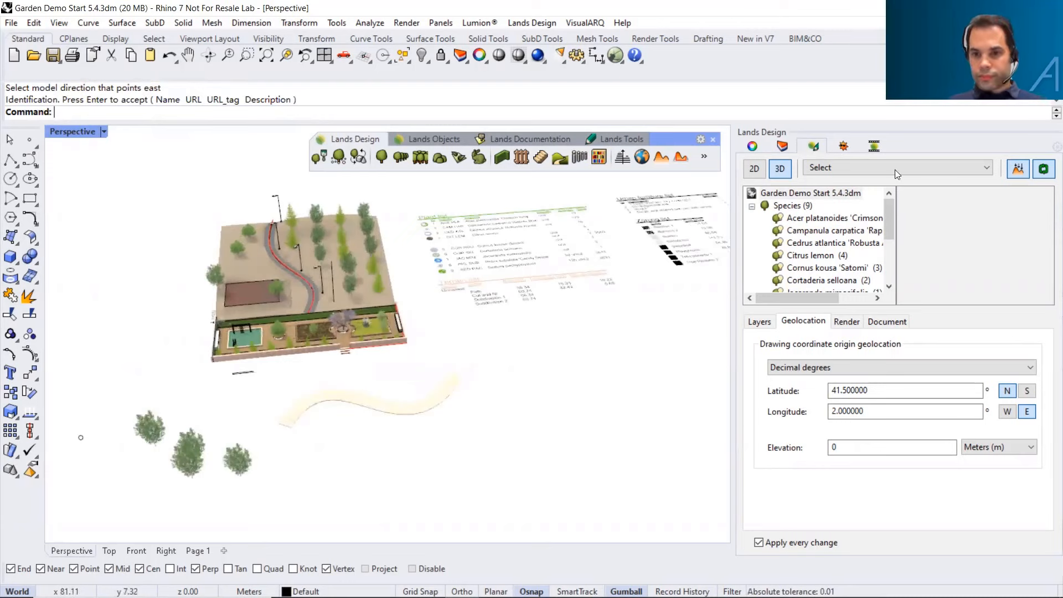
{"action": "left_click", "coordinate": [843, 146]}
{"action": "left_click_drag", "start_coordinate": [1057, 335], "coordinate": [1056, 206]}
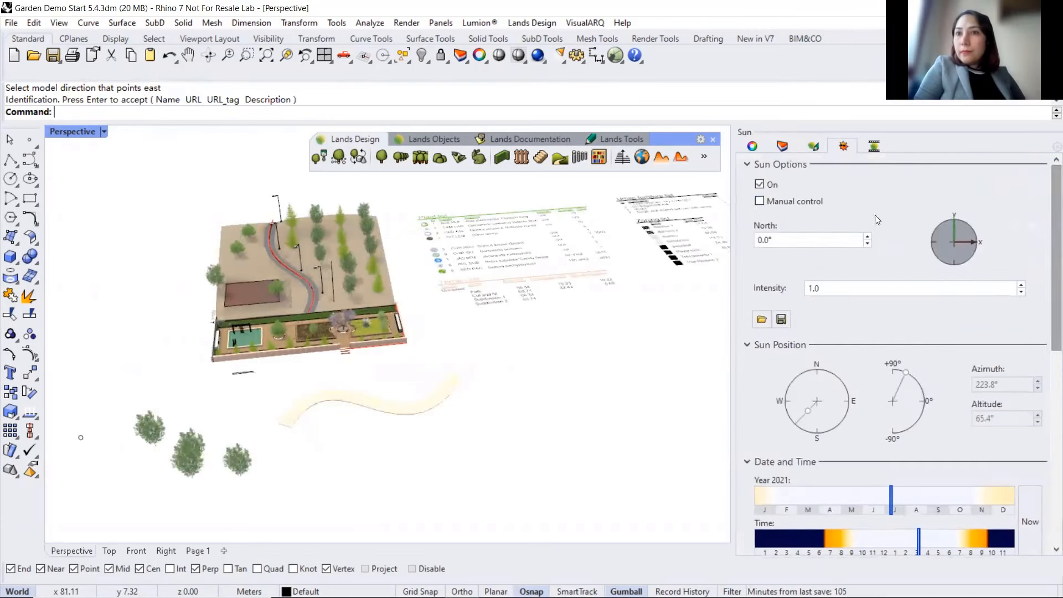
{"action": "left_click", "coordinate": [760, 185]}
{"action": "right_click_drag", "start_coordinate": [299, 437], "coordinate": [247, 433]}
{"action": "scroll", "coordinate": [244, 428], "scroll_direction": "up", "scroll_amount": 2}
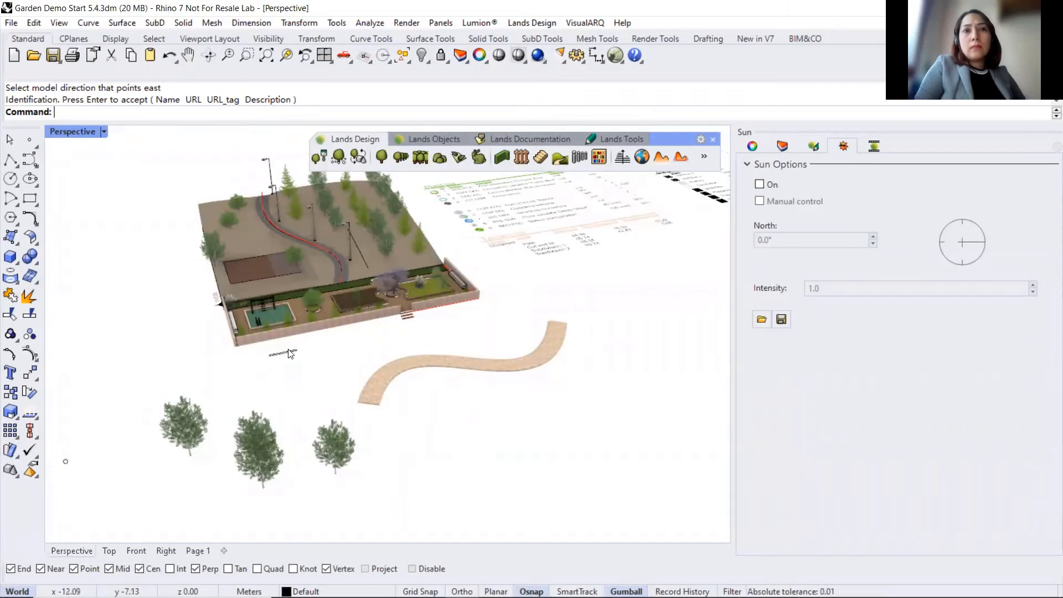
Examine the Plant list and Terrain list tables placed beside the garden model
{"action": "right_click_drag", "start_coordinate": [415, 361], "coordinate": [351, 380]}
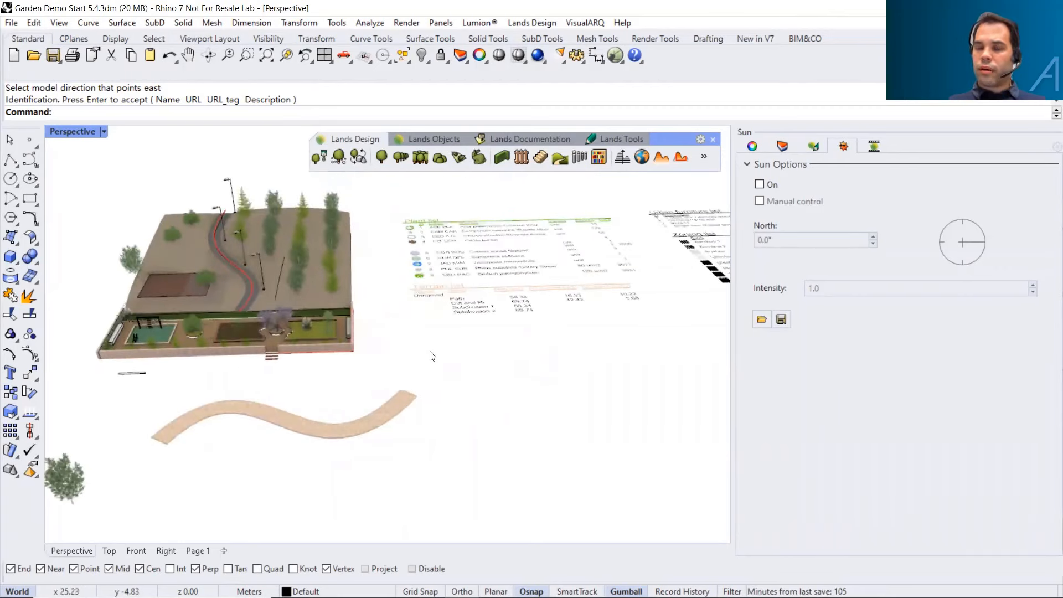
{"action": "mouse_move", "coordinate": [426, 357]}
{"action": "right_mouse_down"}
{"action": "mouse_move", "coordinate": [446, 340]}
{"action": "mouse_move", "coordinate": [444, 313]}
{"action": "mouse_move", "coordinate": [359, 321]}
{"action": "mouse_move", "coordinate": [359, 336]}
{"action": "mouse_move", "coordinate": [416, 340]}
{"action": "right_mouse_up"}
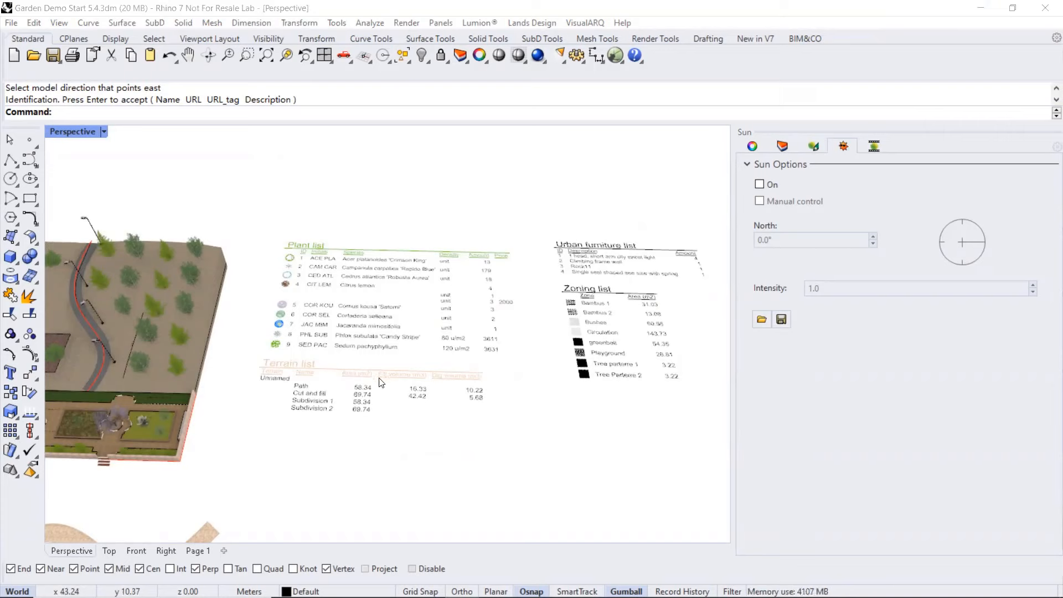
{"action": "scroll", "coordinate": [366, 411], "scroll_direction": "up", "scroll_amount": 3}
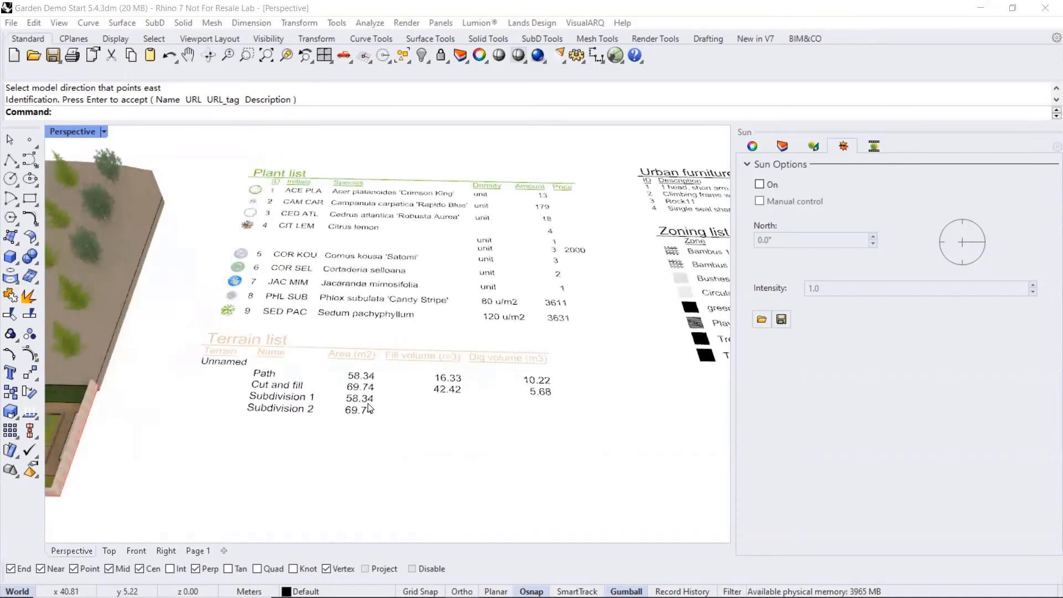
{"action": "scroll", "coordinate": [370, 411], "scroll_direction": "up", "scroll_amount": 1}
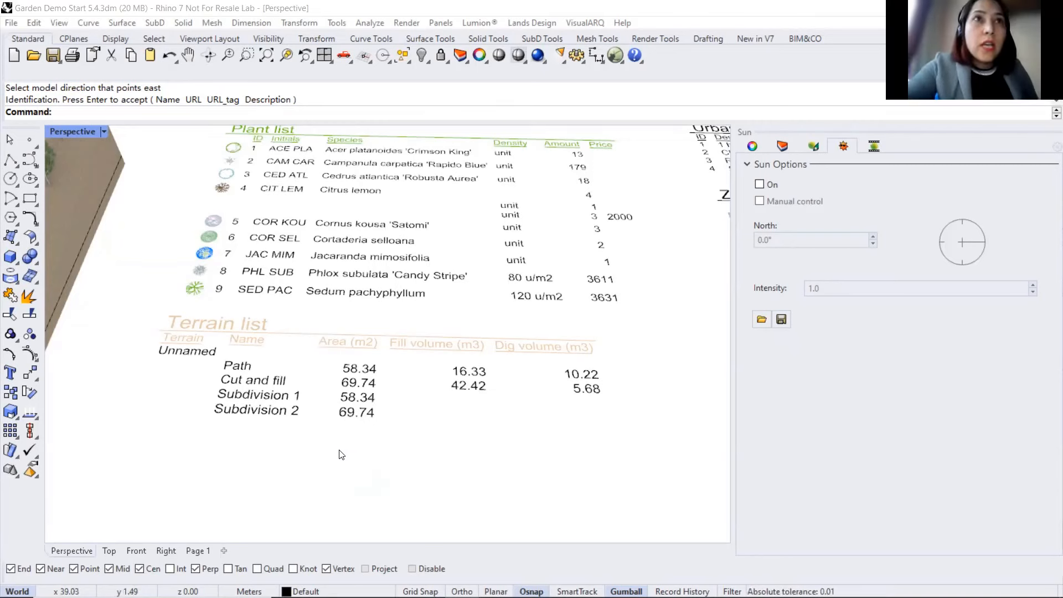
{"action": "scroll", "coordinate": [475, 434], "scroll_direction": "down", "scroll_amount": 5}
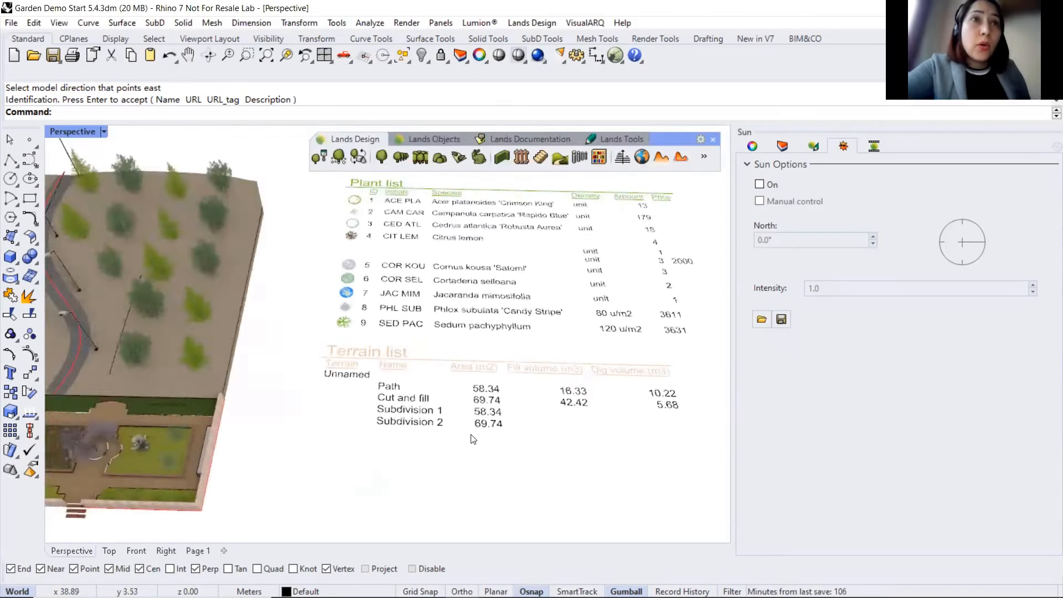
{"action": "scroll", "coordinate": [522, 433], "scroll_direction": "up", "scroll_amount": 4}
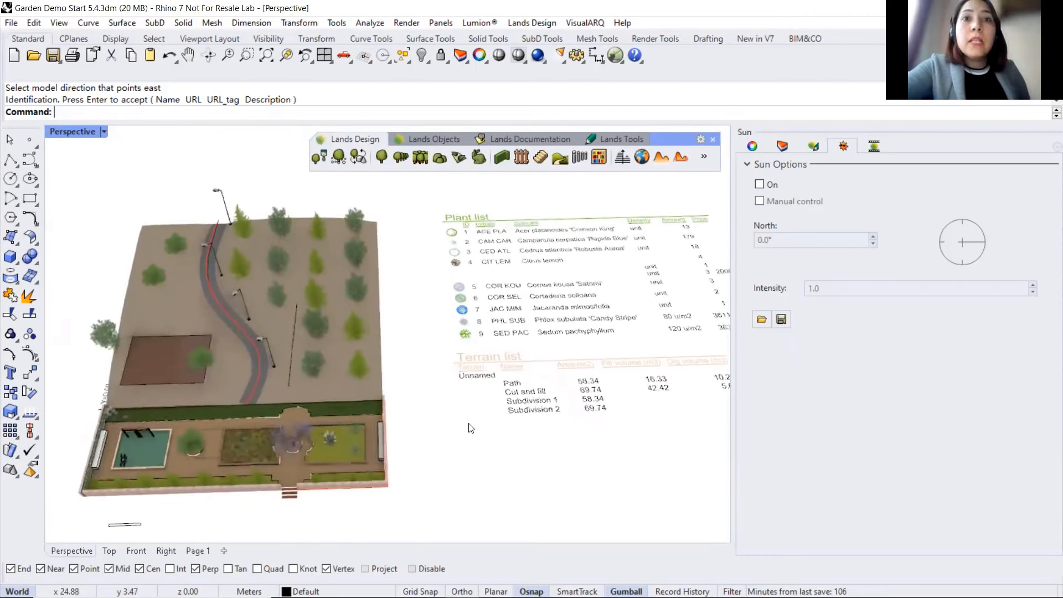
{"action": "right_click_drag", "start_coordinate": [471, 413], "coordinate": [467, 399], "text": "shift"}
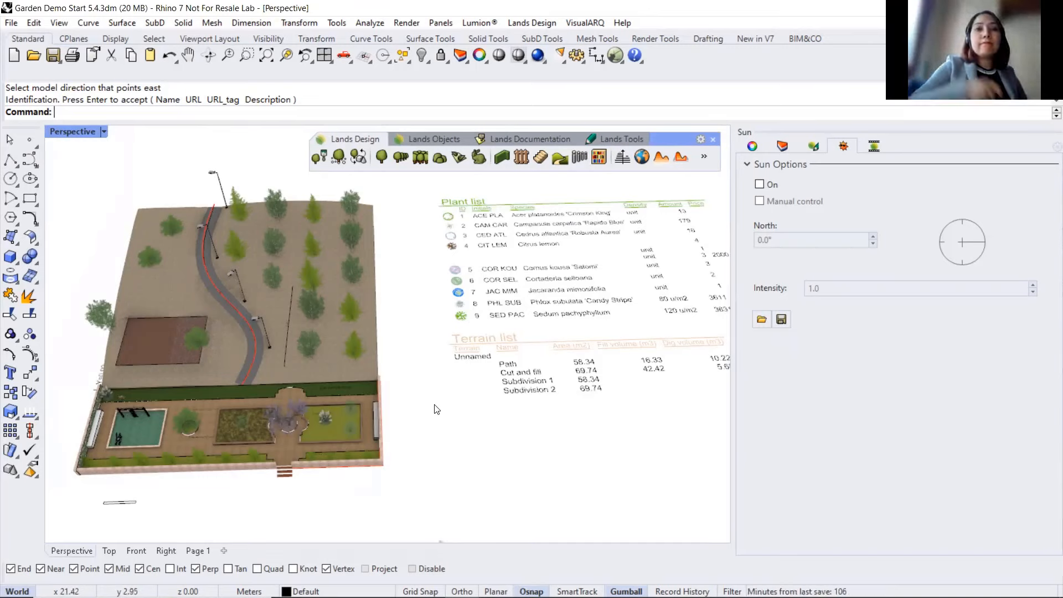
{"action": "right_click_drag", "start_coordinate": [436, 409], "coordinate": [419, 417]}
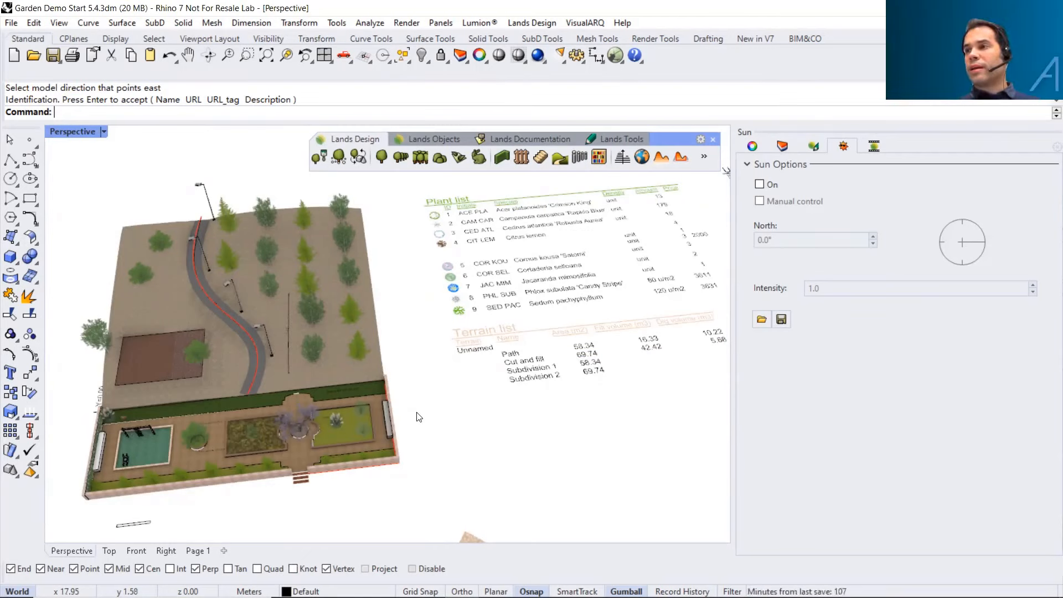
{"action": "right_click_drag", "start_coordinate": [431, 403], "coordinate": [575, 374], "text": "shift"}
{"action": "right_click_drag", "start_coordinate": [458, 368], "coordinate": [456, 379]}
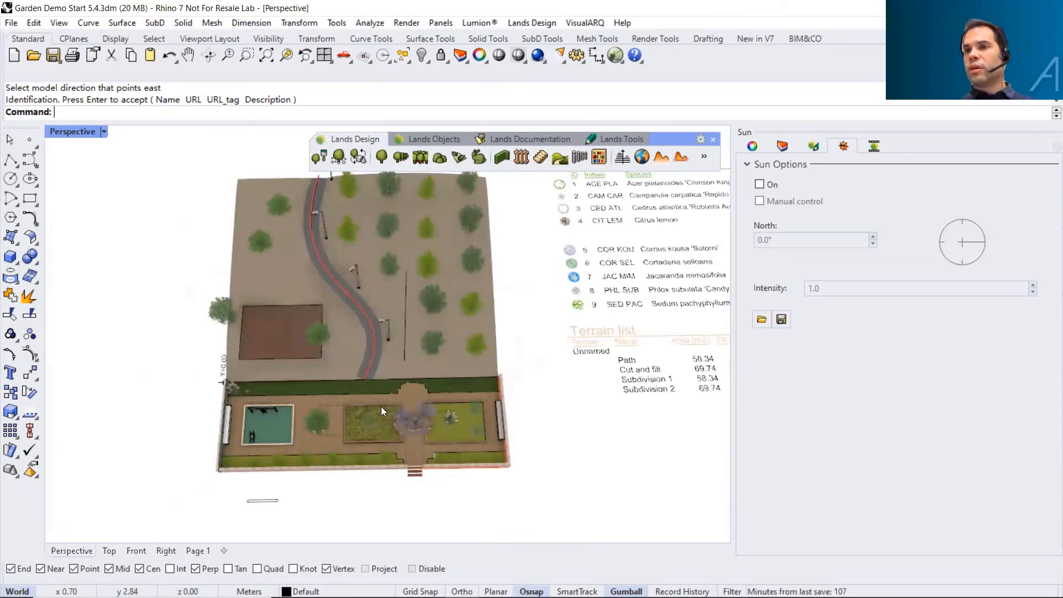
{"action": "right_click_drag", "start_coordinate": [381, 407], "coordinate": [379, 383], "text": "shift"}
{"action": "scroll", "coordinate": [357, 399], "scroll_direction": "up", "scroll_amount": 3}
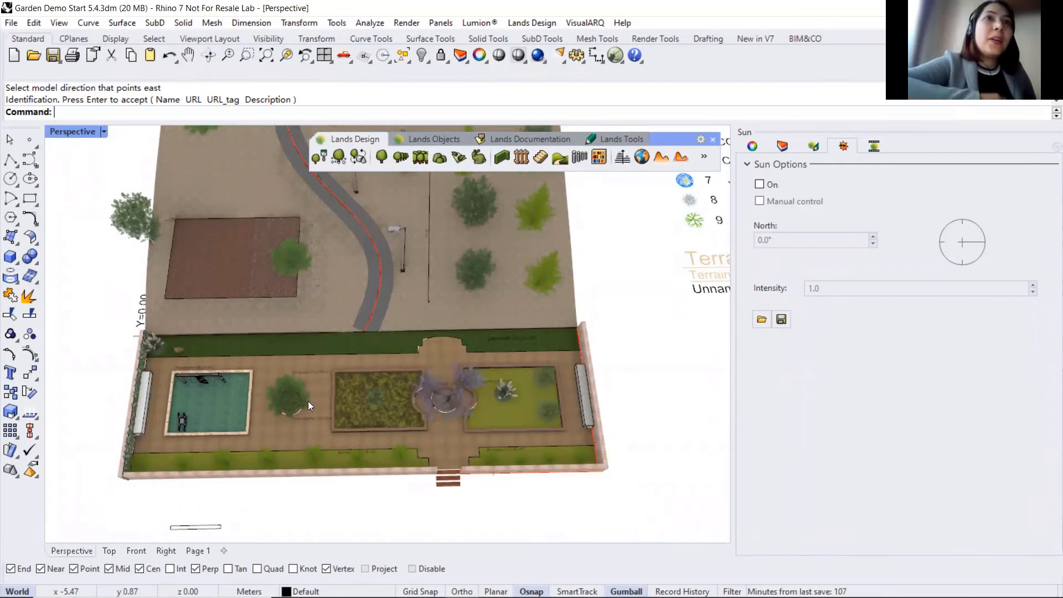
{"action": "right_click_drag", "start_coordinate": [308, 398], "coordinate": [351, 375], "text": "shift"}
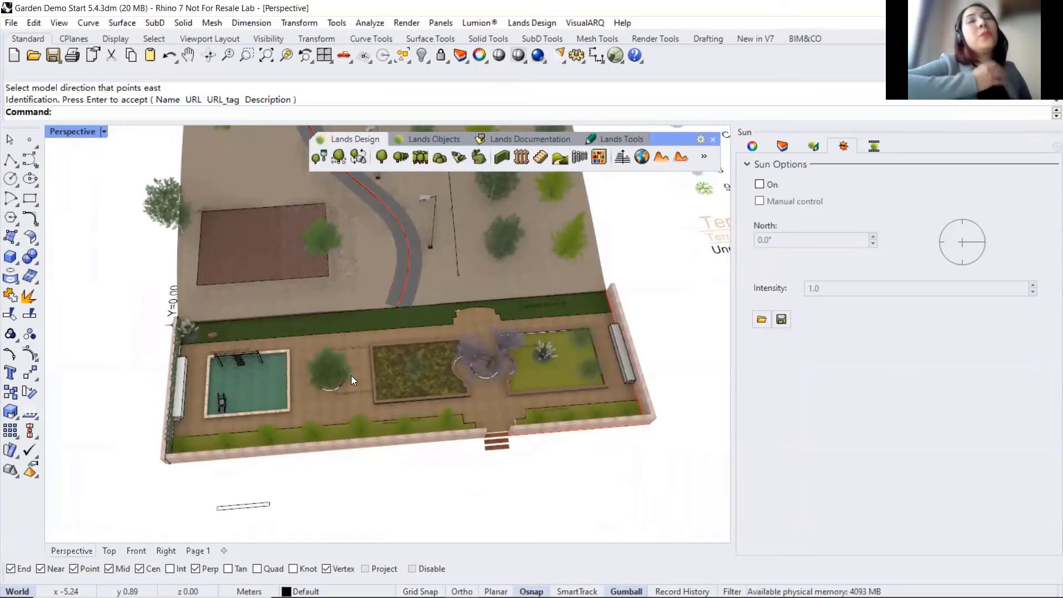
Copy the front tree of the loose group outside the garden to a free spot between that group and the curved path
{"action": "scroll", "coordinate": [351, 375], "scroll_direction": "down", "scroll_amount": 10}
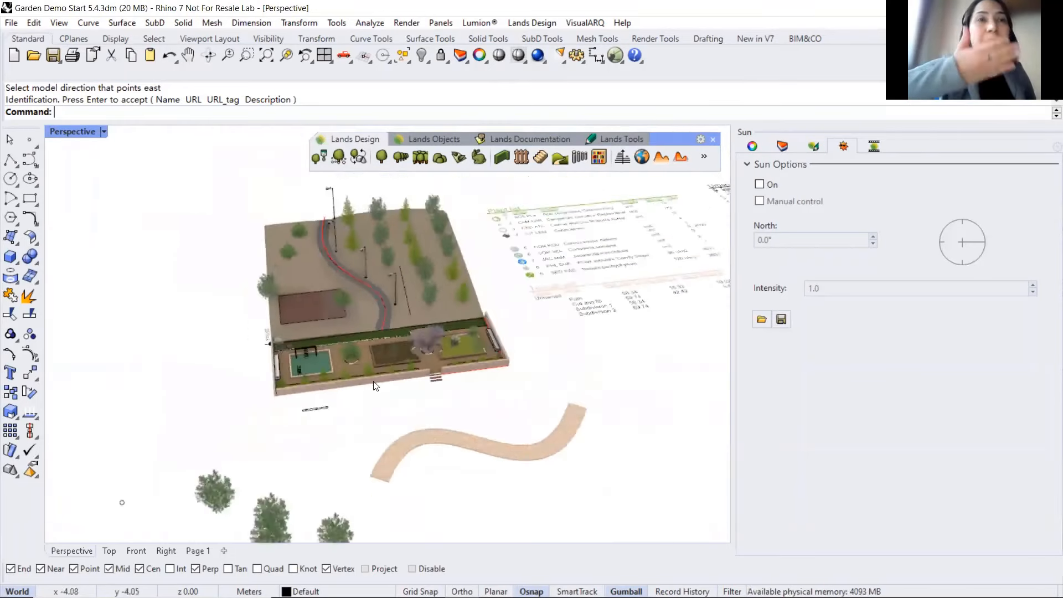
{"action": "scroll", "coordinate": [333, 421], "scroll_direction": "up", "scroll_amount": 5}
{"action": "left_click", "coordinate": [290, 439]}
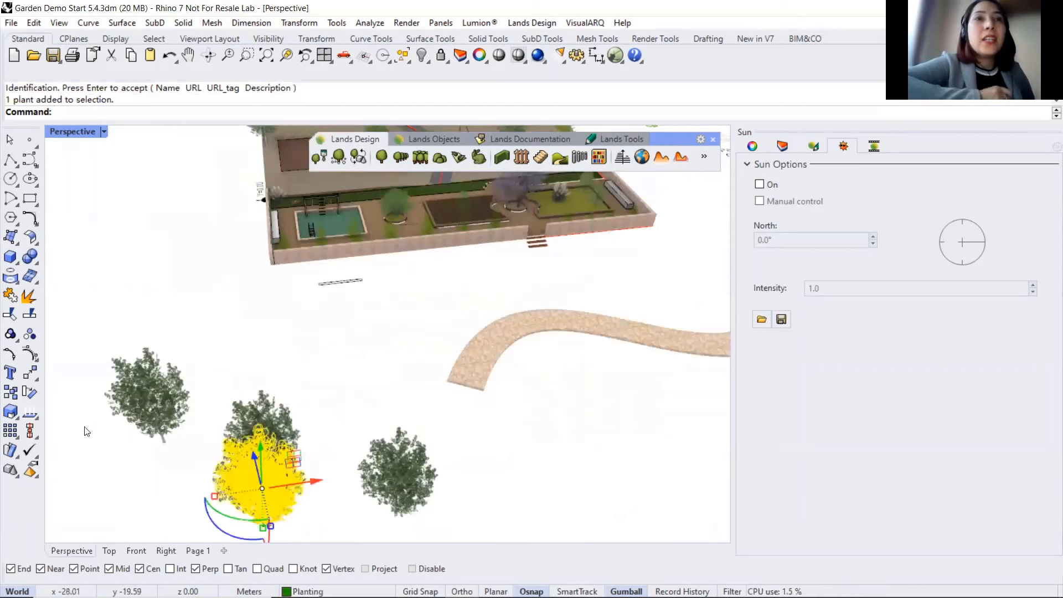
{"action": "left_click", "coordinate": [11, 393]}
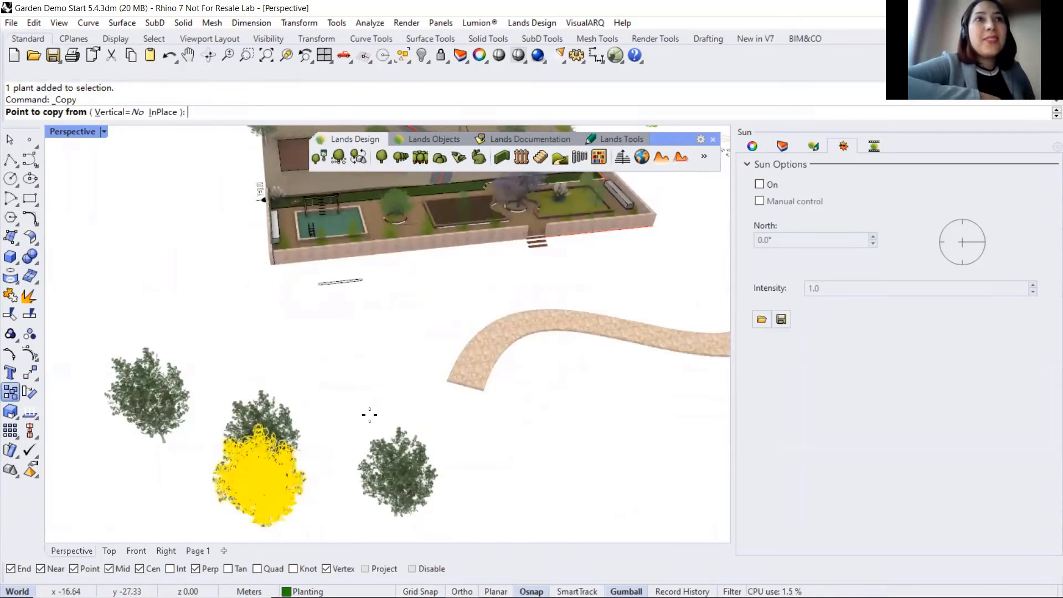
{"action": "left_click", "coordinate": [312, 508]}
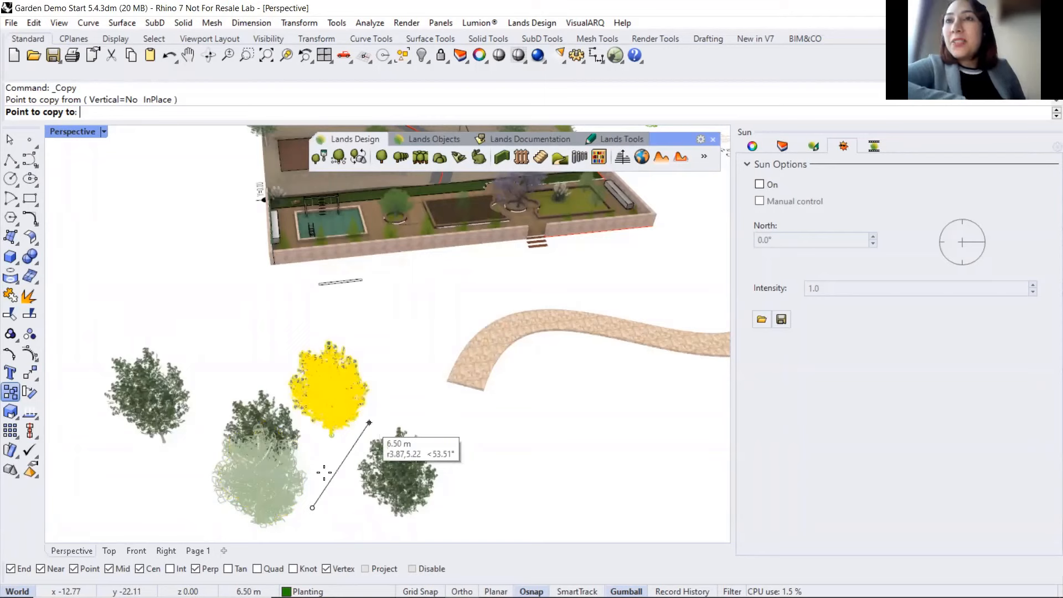
{"action": "left_click", "coordinate": [381, 521]}
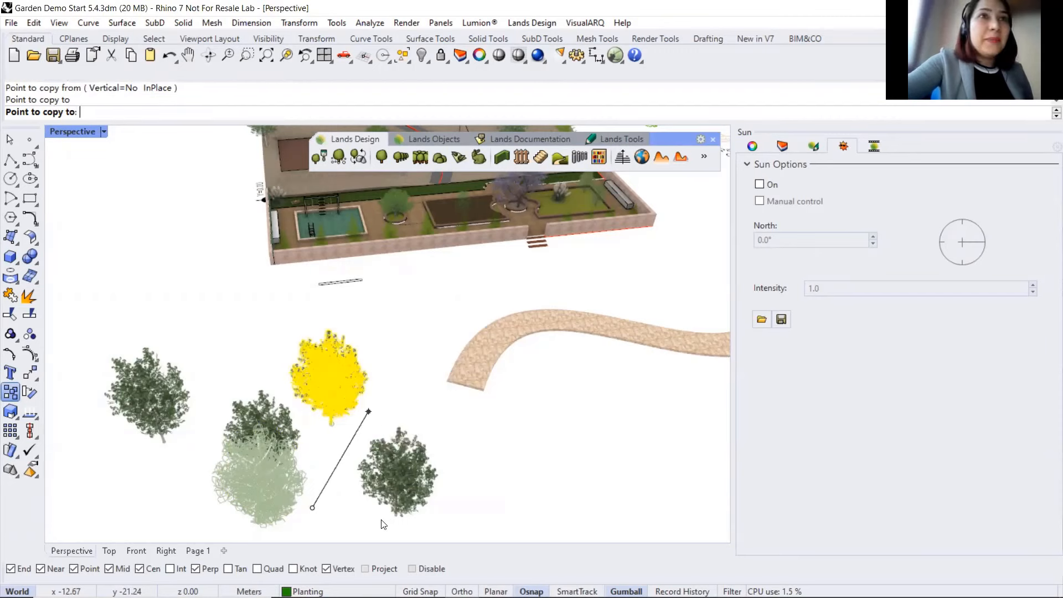
Turn on the sun in the Sun settings for the whole garden model
{"action": "scroll", "coordinate": [380, 521], "scroll_direction": "down", "scroll_amount": 3}
{"action": "scroll", "coordinate": [357, 486], "scroll_direction": "up", "scroll_amount": 5}
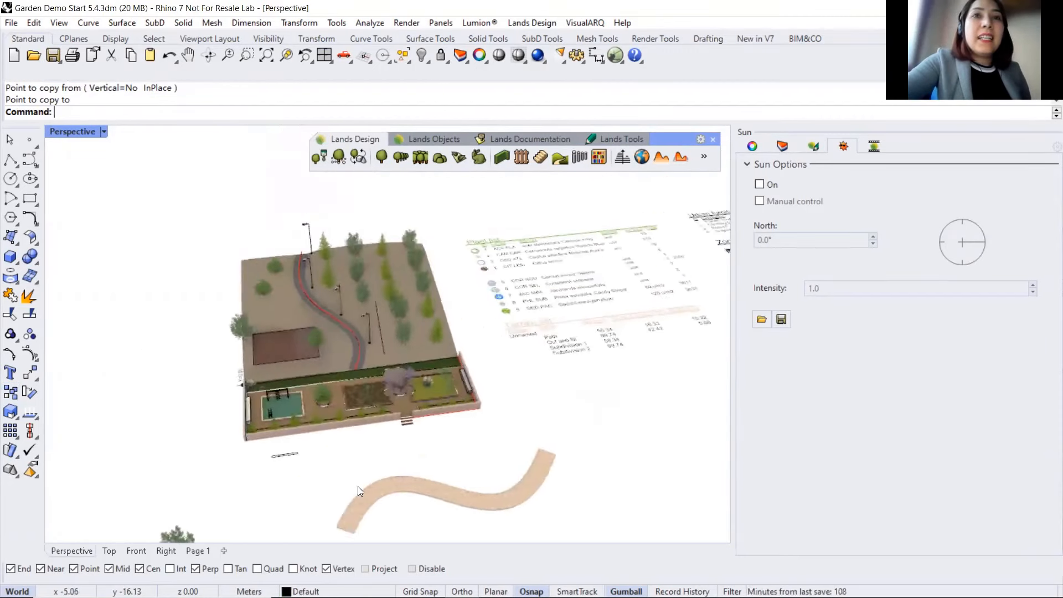
{"action": "right_click_drag", "start_coordinate": [326, 451], "coordinate": [363, 388]}
{"action": "scroll", "coordinate": [308, 418], "scroll_direction": "up", "scroll_amount": 3}
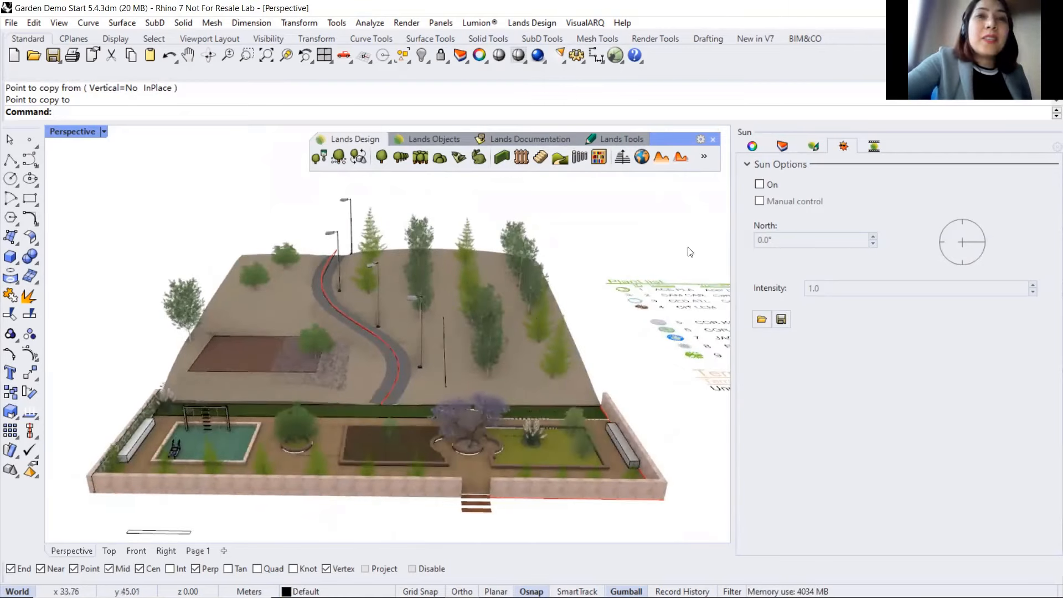
{"action": "left_click", "coordinate": [760, 185]}
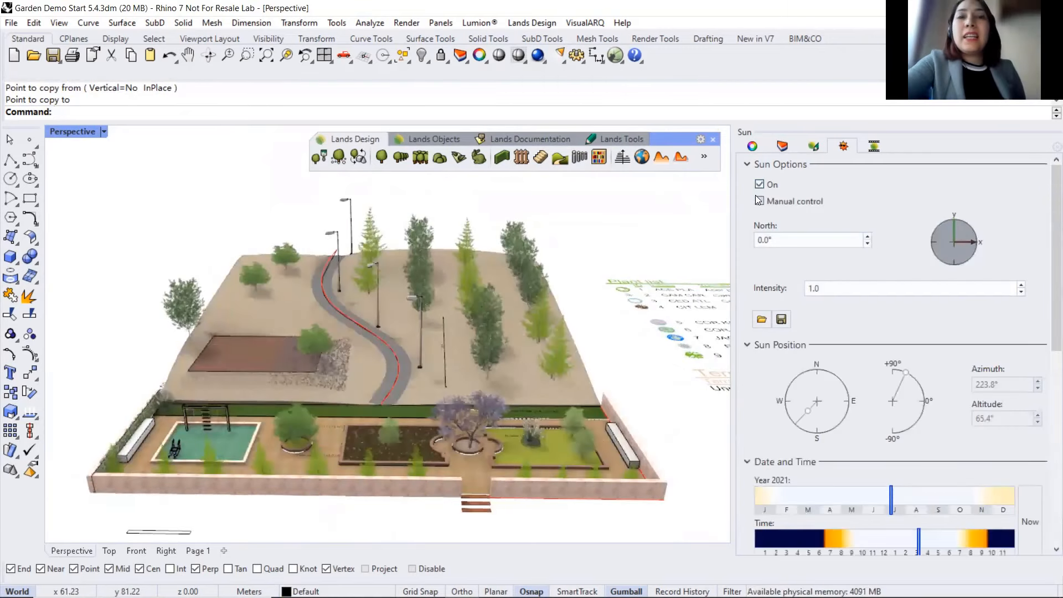